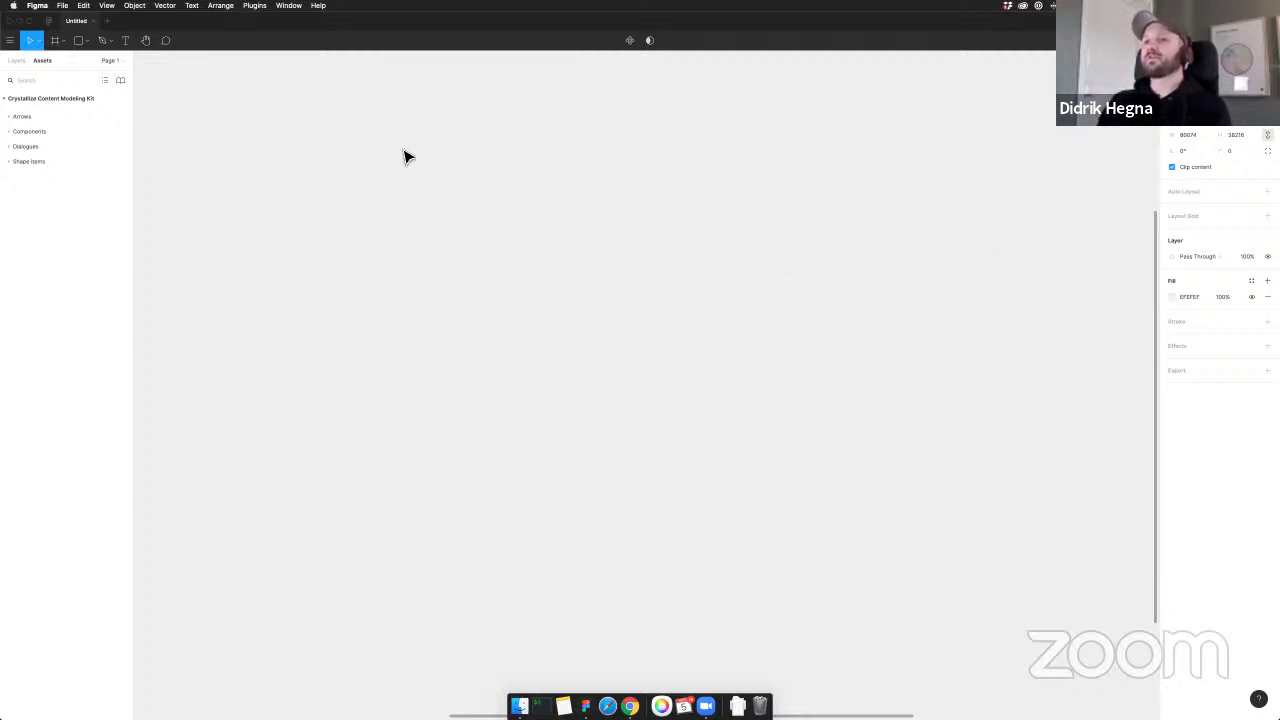
Switch from Figma to Chrome, where the Crystallize PIM dashboard is open
{"action": "key", "text": "super+Tab"}
{"action": "key", "text": "super+Tab"}
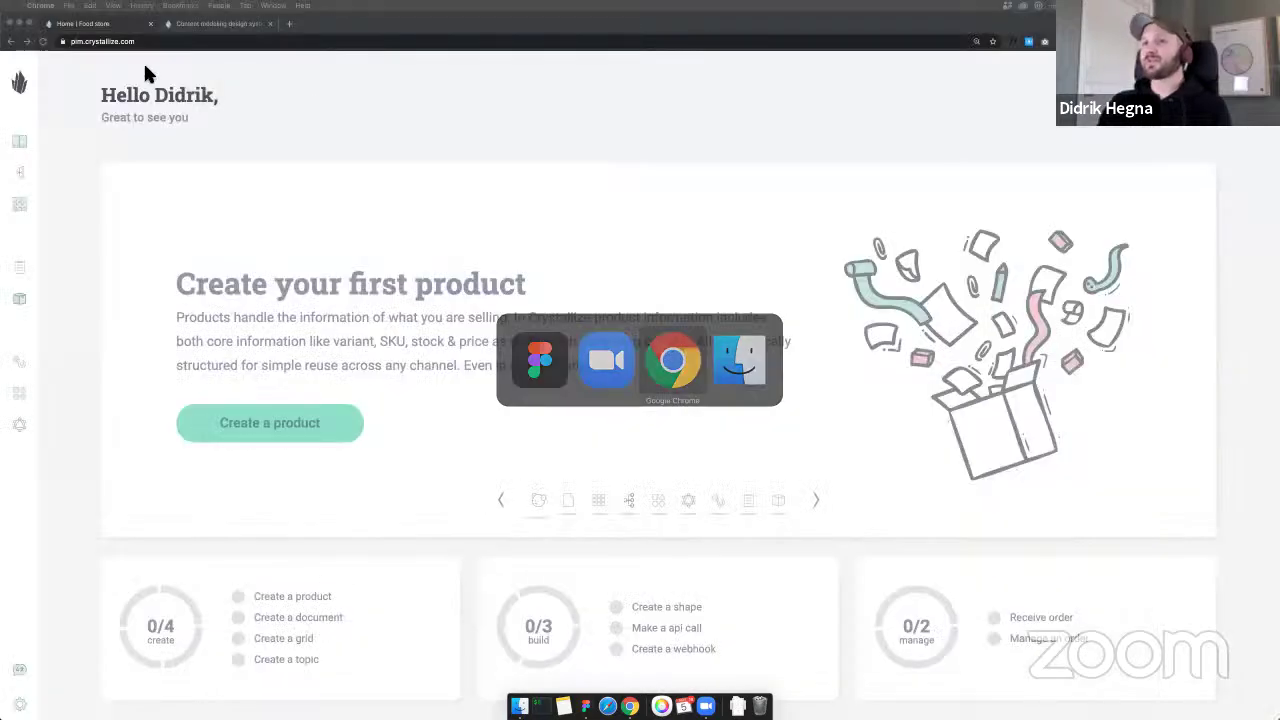
Browse the Content modeling design system page for the Figma kit link, then return to Figma
{"action": "left_click", "coordinate": [225, 24]}
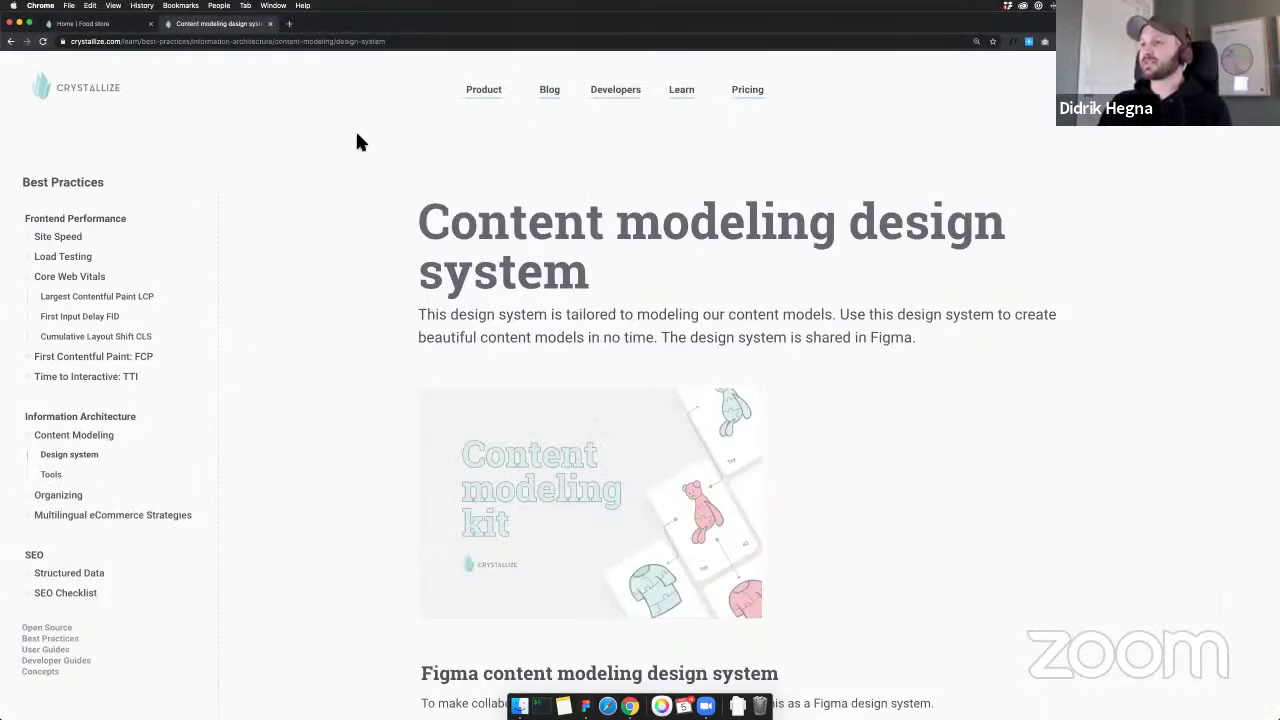
{"action": "triple_click", "coordinate": [365, 178]}
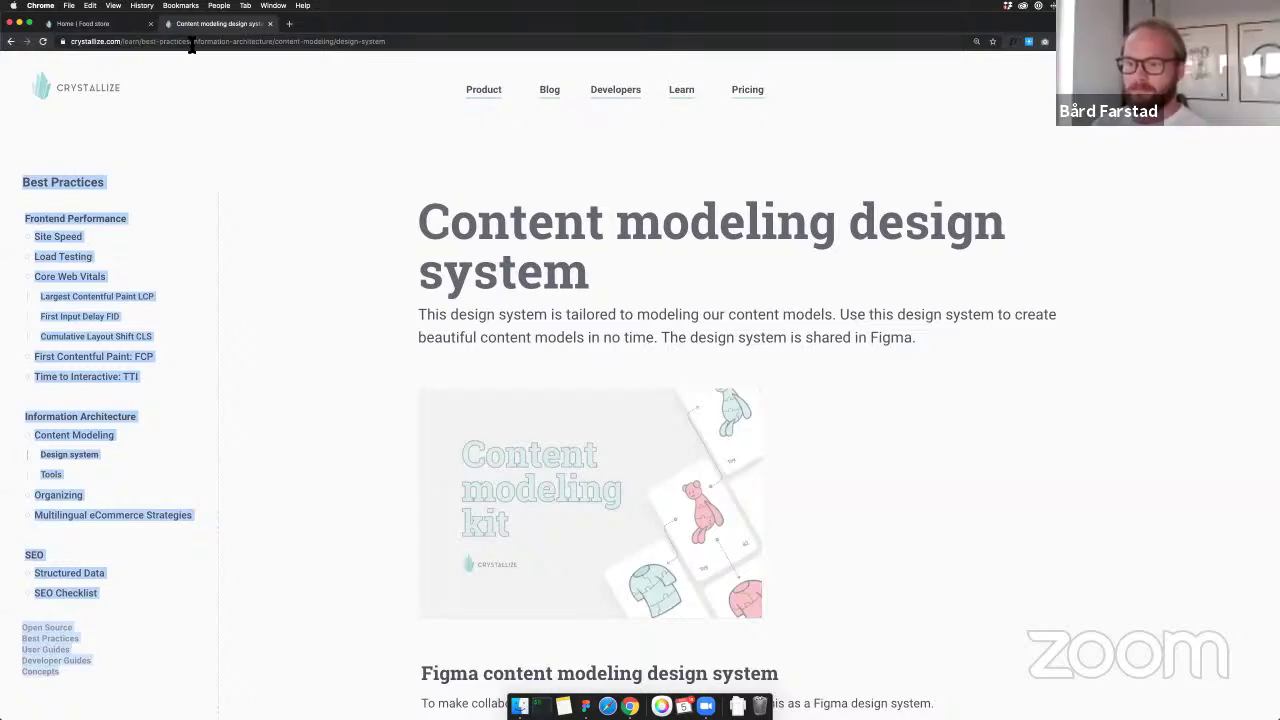
{"action": "left_click", "coordinate": [378, 82]}
{"action": "scroll", "coordinate": [360, 84], "scroll_direction": "down", "scroll_amount": 3}
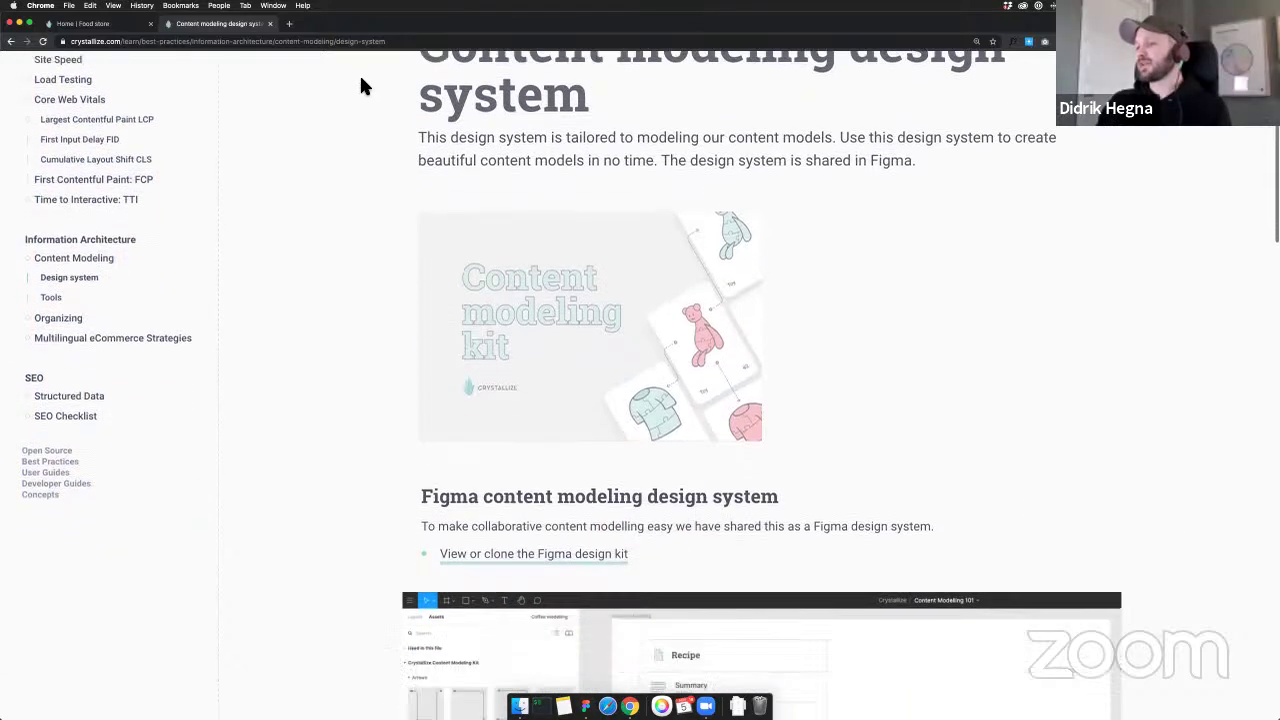
{"action": "scroll", "coordinate": [300, 197], "scroll_direction": "down", "scroll_amount": 3}
{"action": "scroll", "coordinate": [571, 349], "scroll_direction": "up", "scroll_amount": 3}
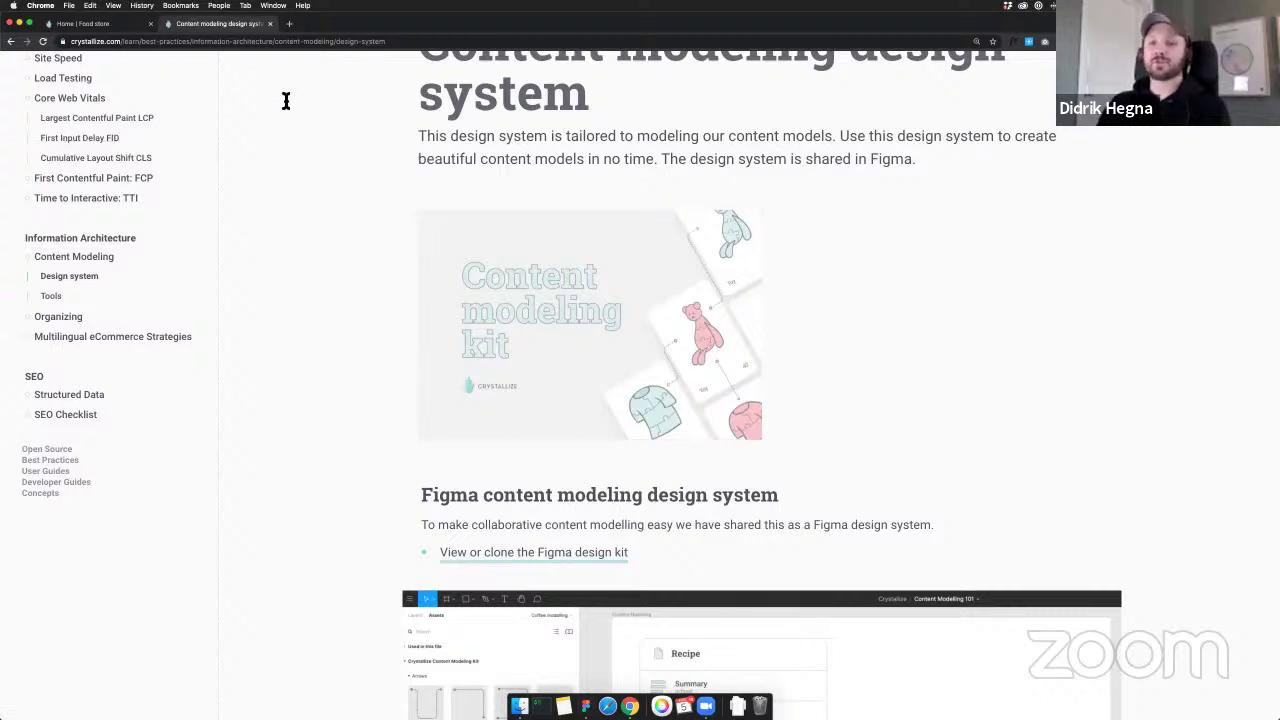
{"action": "key", "text": "super+Tab"}
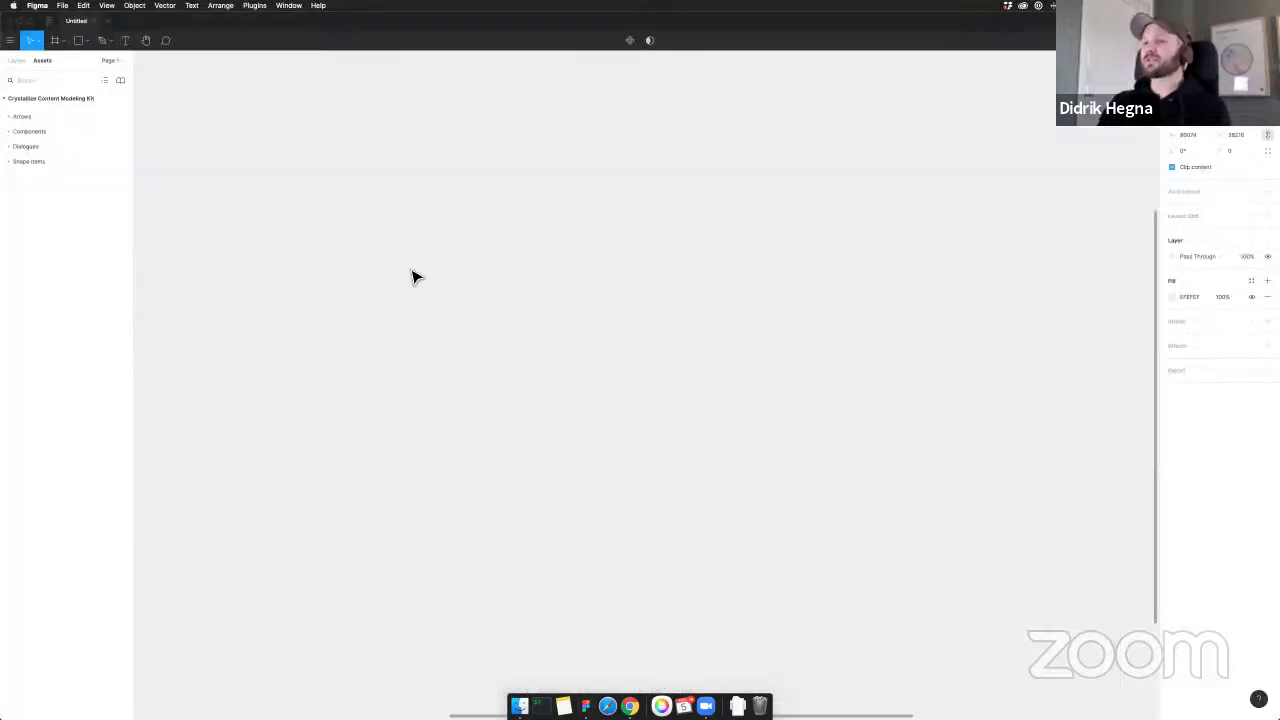
Add a heading text layer on the canvas at font size 100
{"action": "key", "text": "t"}
{"action": "left_click", "coordinate": [400, 232]}
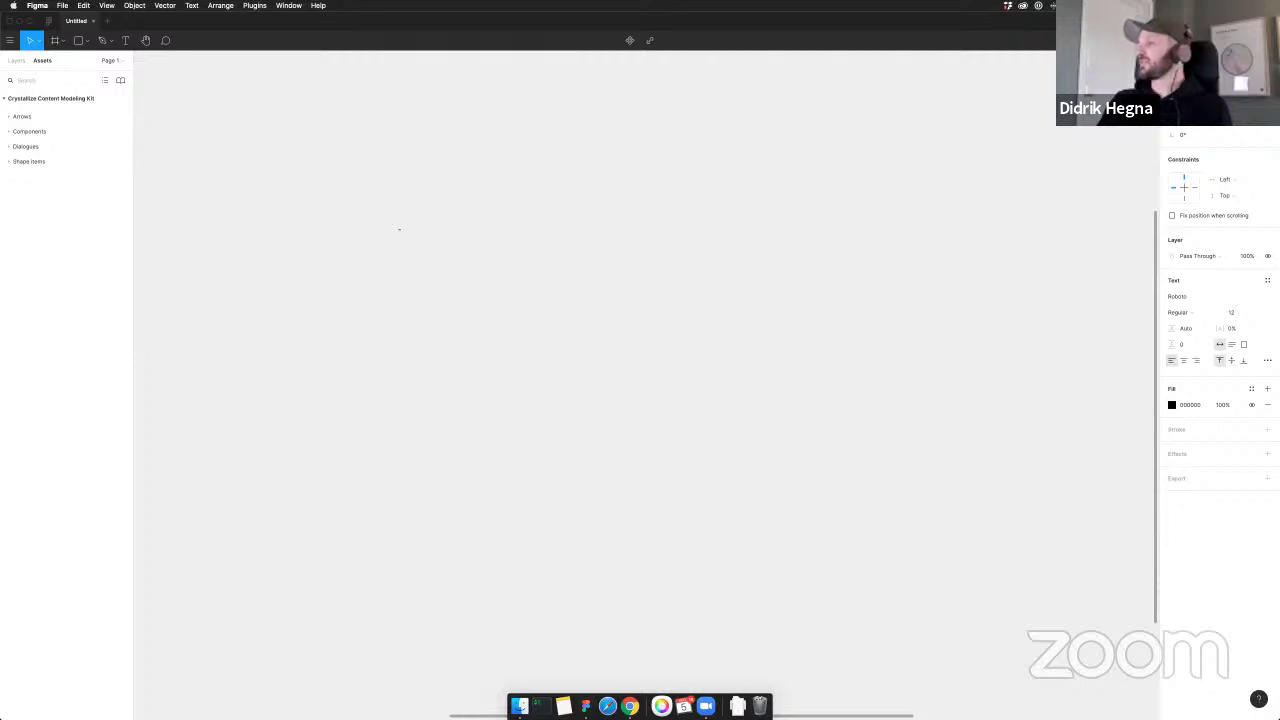
{"action": "left_click", "coordinate": [1240, 312]}
{"action": "type", "text": "100"}
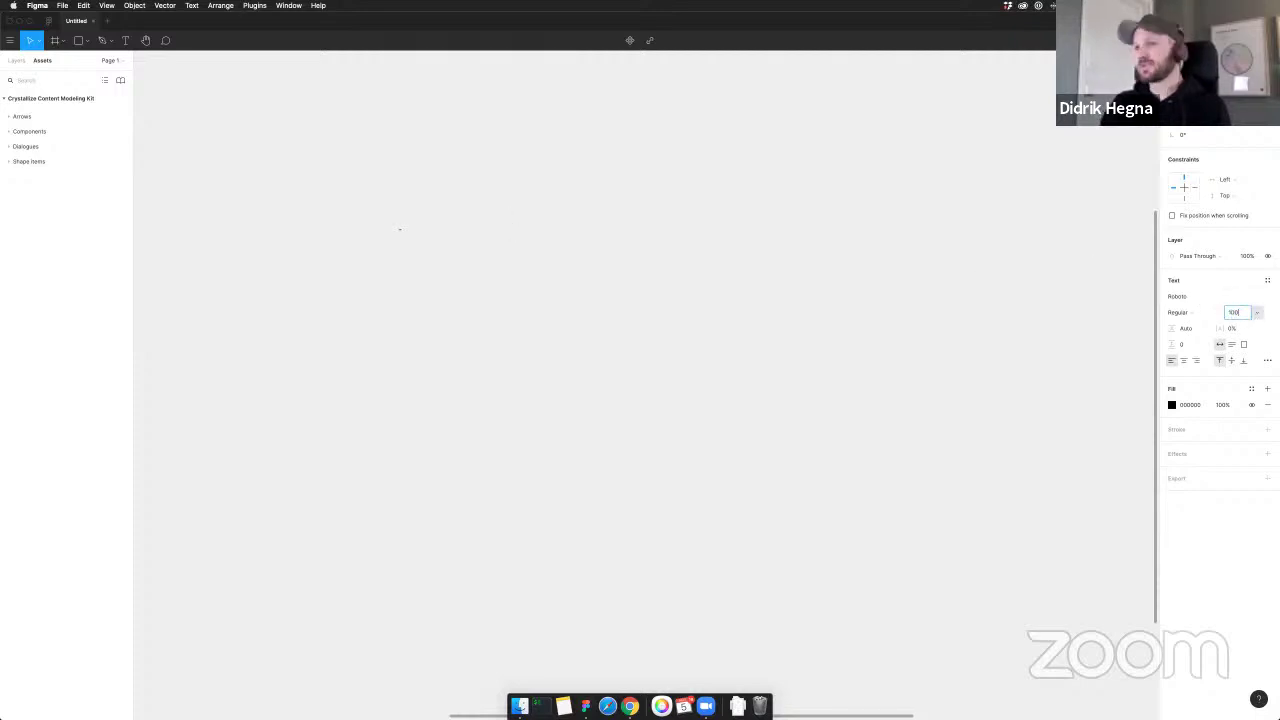
{"action": "key", "text": "Return"}
{"action": "scroll", "coordinate": [386, 269], "scroll_direction": "down", "scroll_amount": 3}
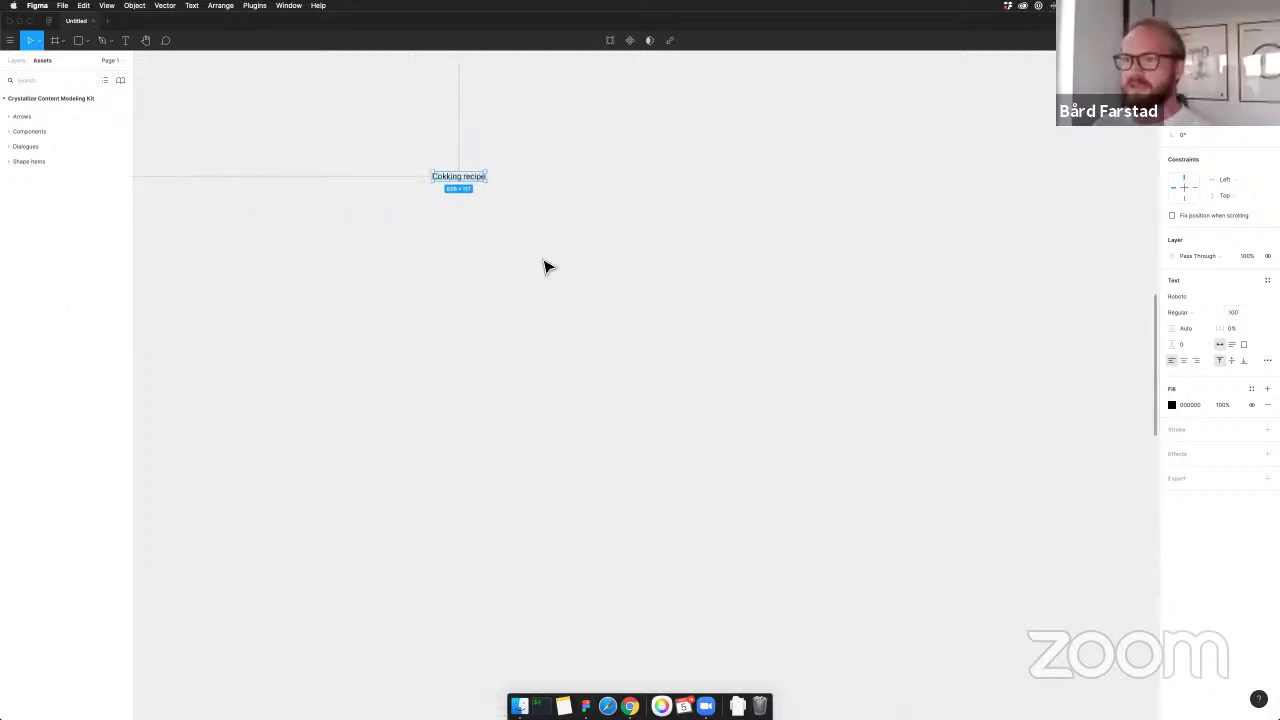
{"action": "left_click", "coordinate": [588, 189]}
Correct 'Cokking' to 'Cooking' and move the heading down and to the right
{"action": "double_click", "coordinate": [437, 157]}
{"action": "left_click", "coordinate": [428, 157]}
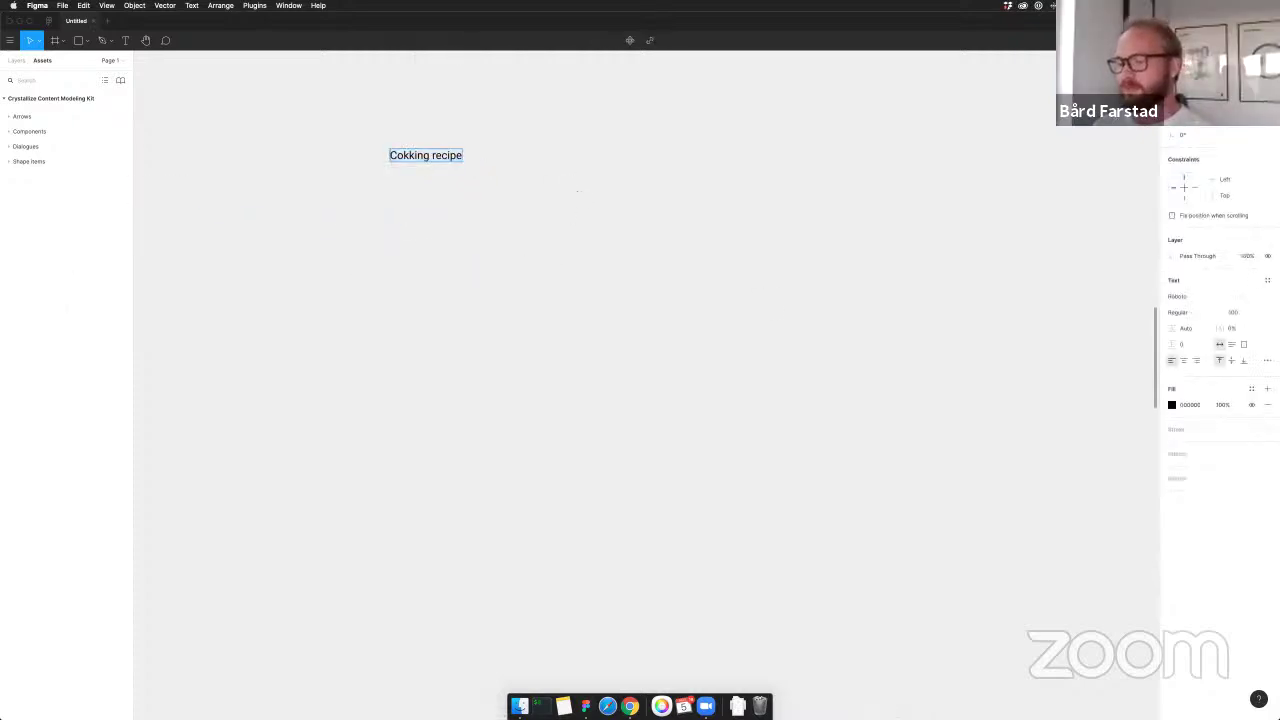
{"action": "key", "text": "Delete"}
{"action": "type", "text": "o"}
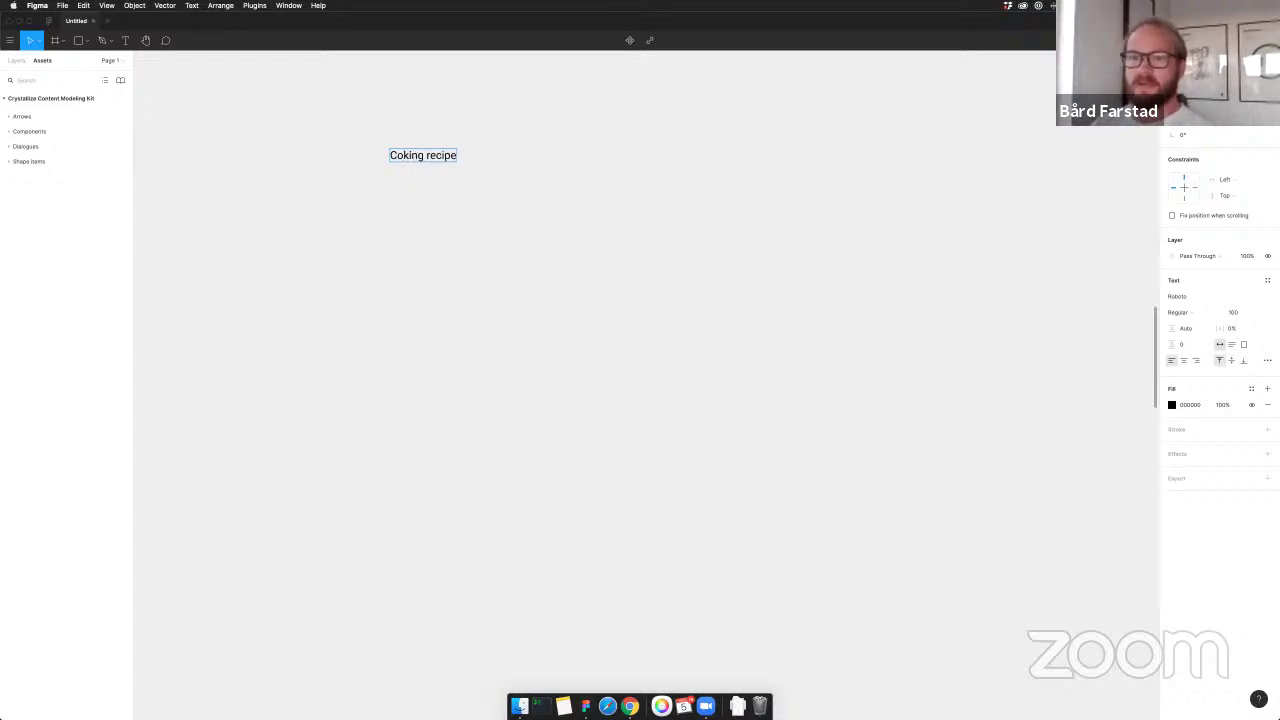
{"action": "left_click", "coordinate": [614, 281]}
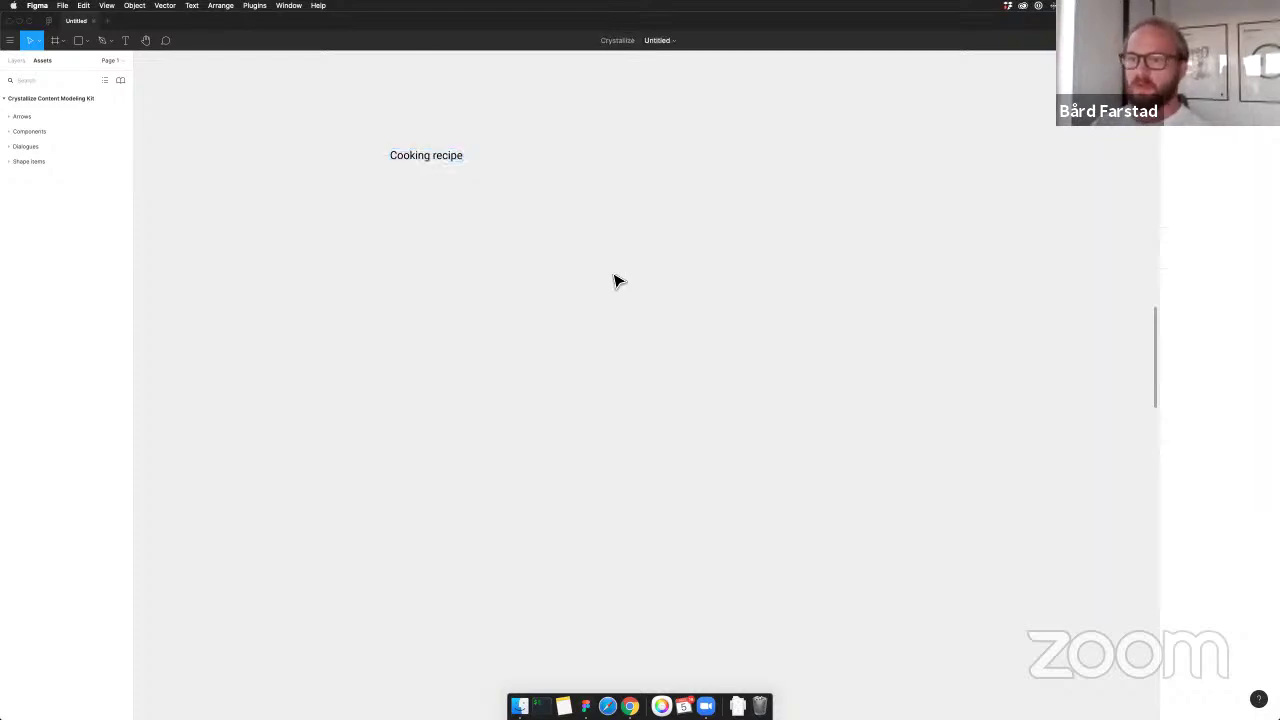
{"action": "left_click", "coordinate": [458, 160]}
{"action": "left_click", "coordinate": [474, 172]}
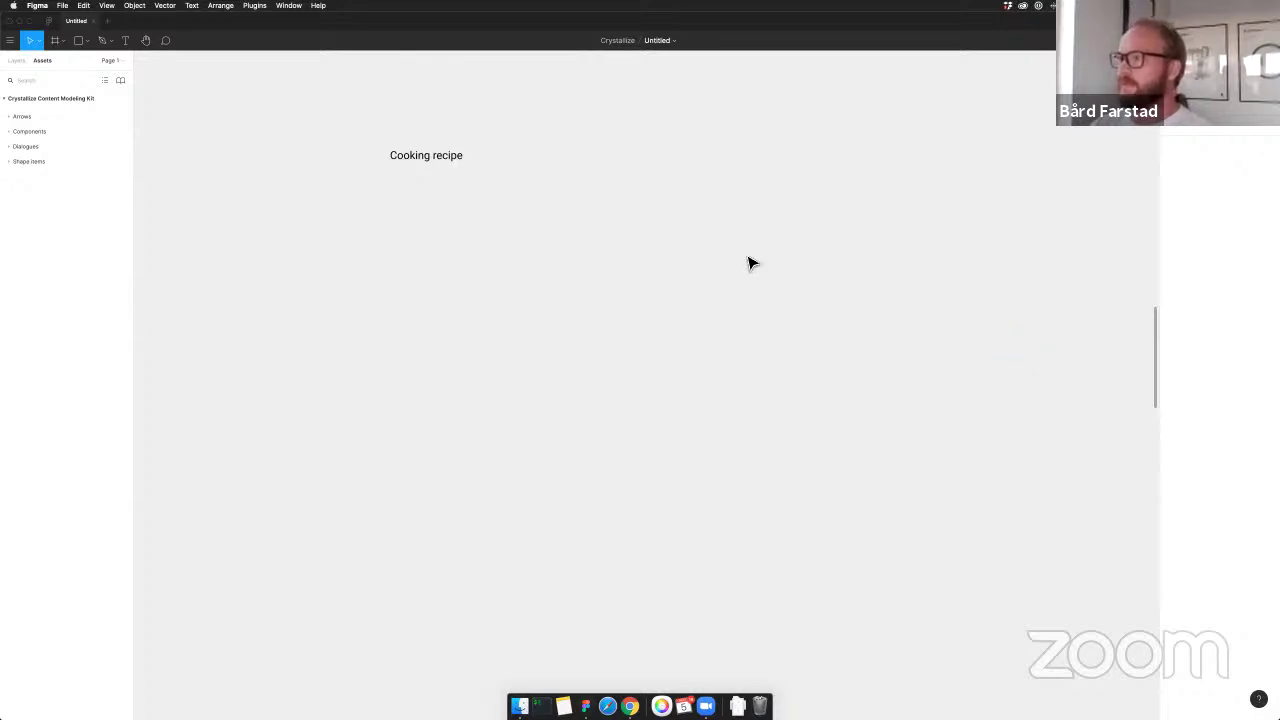
{"action": "left_click_drag", "start_coordinate": [443, 162], "coordinate": [538, 195]}
{"action": "left_click", "coordinate": [760, 192]}
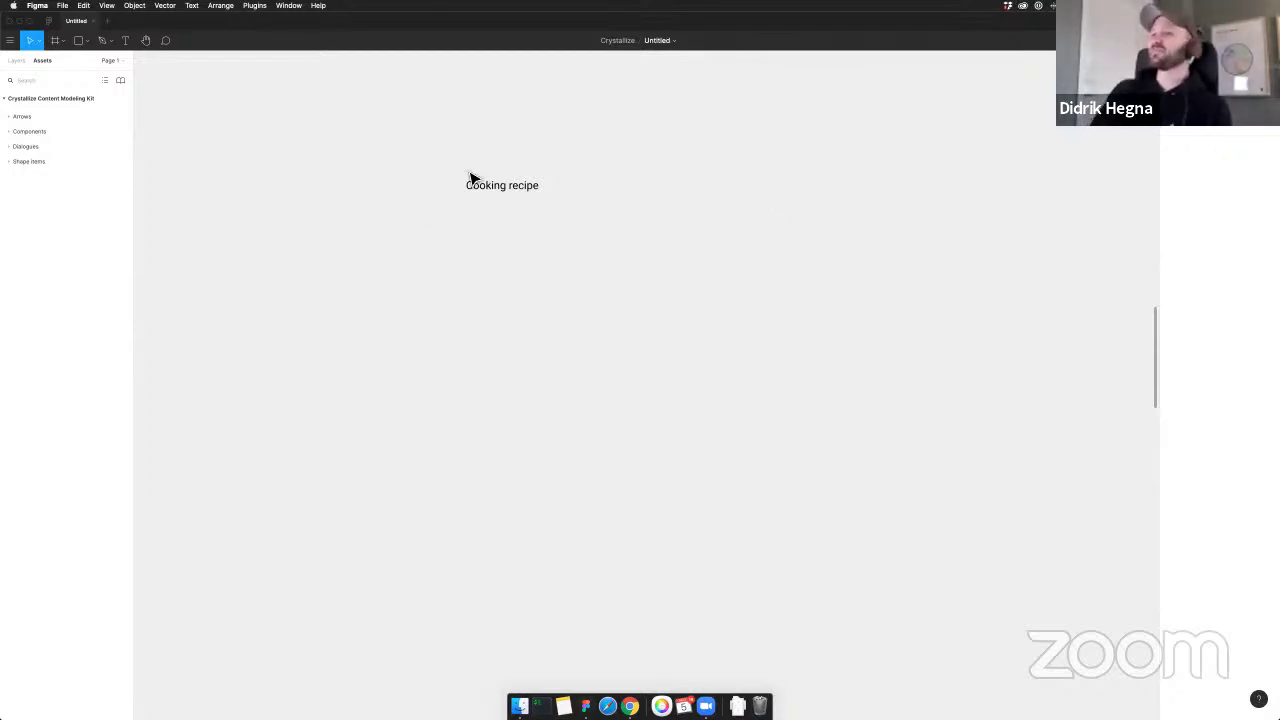
Nudge the Cooking recipe heading up slightly and expand the kit's Shape items group
{"action": "scroll", "coordinate": [470, 177], "scroll_direction": "left", "scroll_amount": 1}
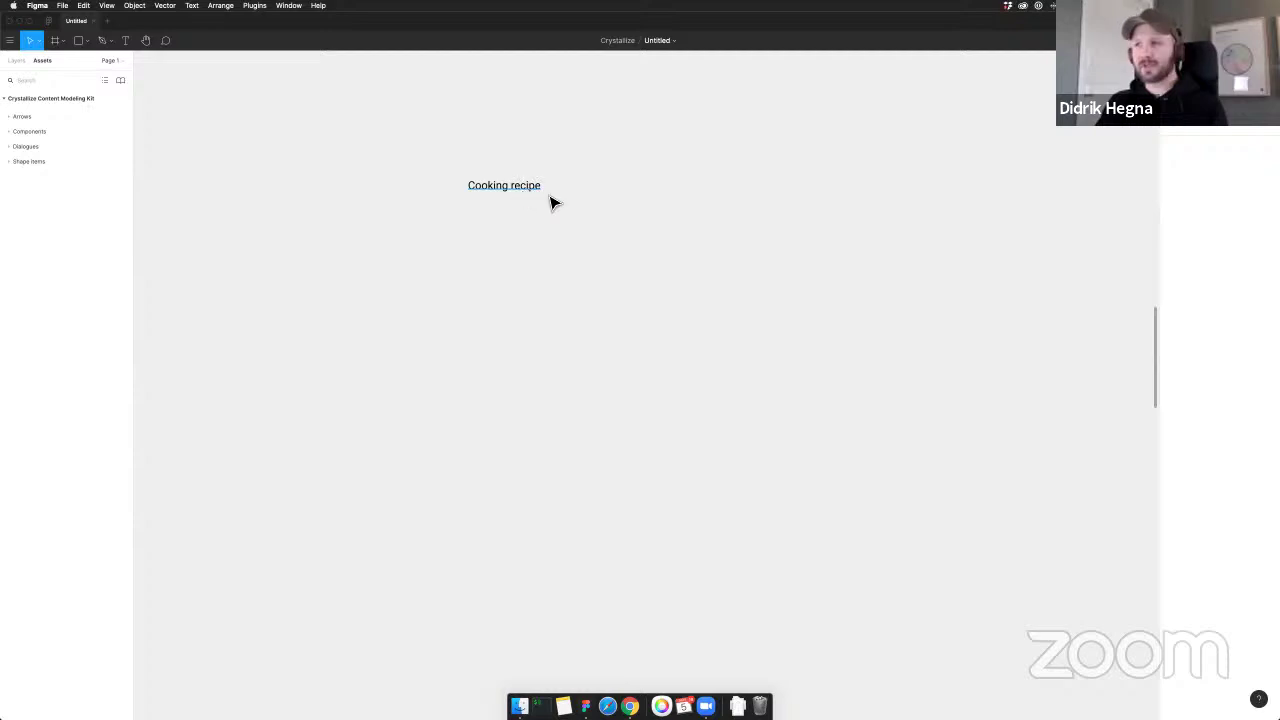
{"action": "left_click_drag", "start_coordinate": [531, 191], "coordinate": [531, 181]}
{"action": "left_click", "coordinate": [576, 166]}
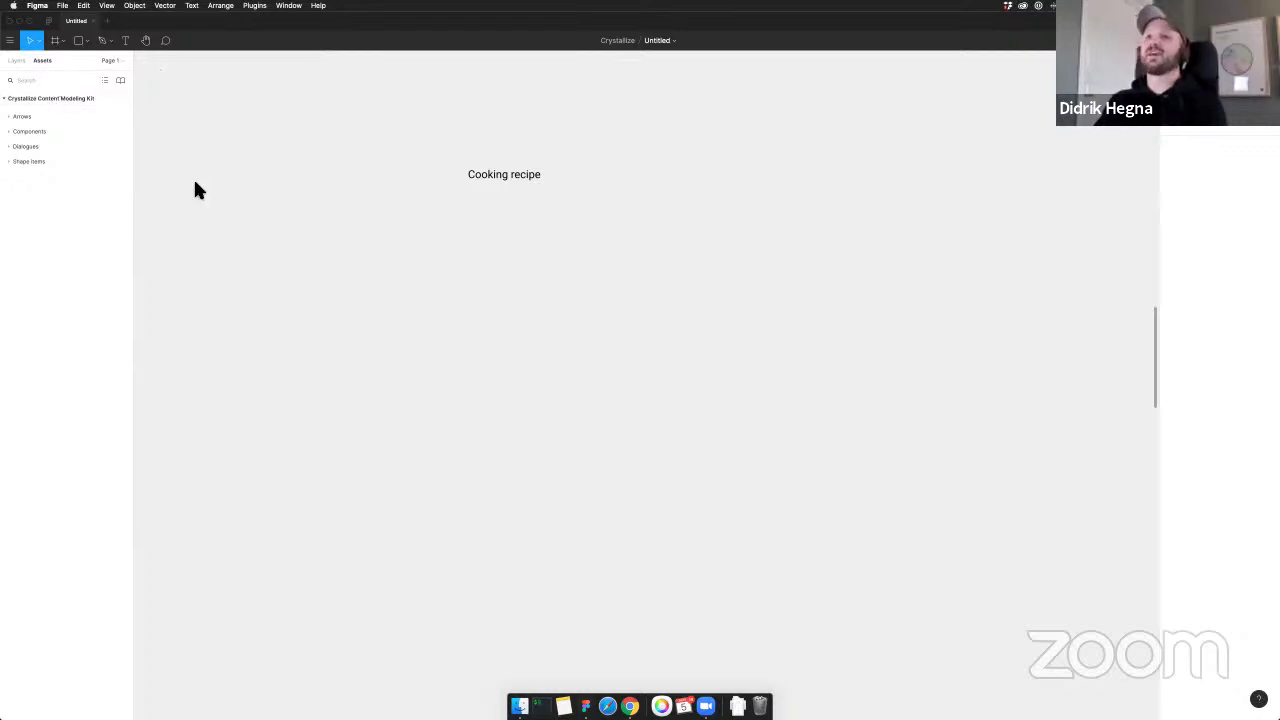
{"action": "left_click", "coordinate": [7, 161]}
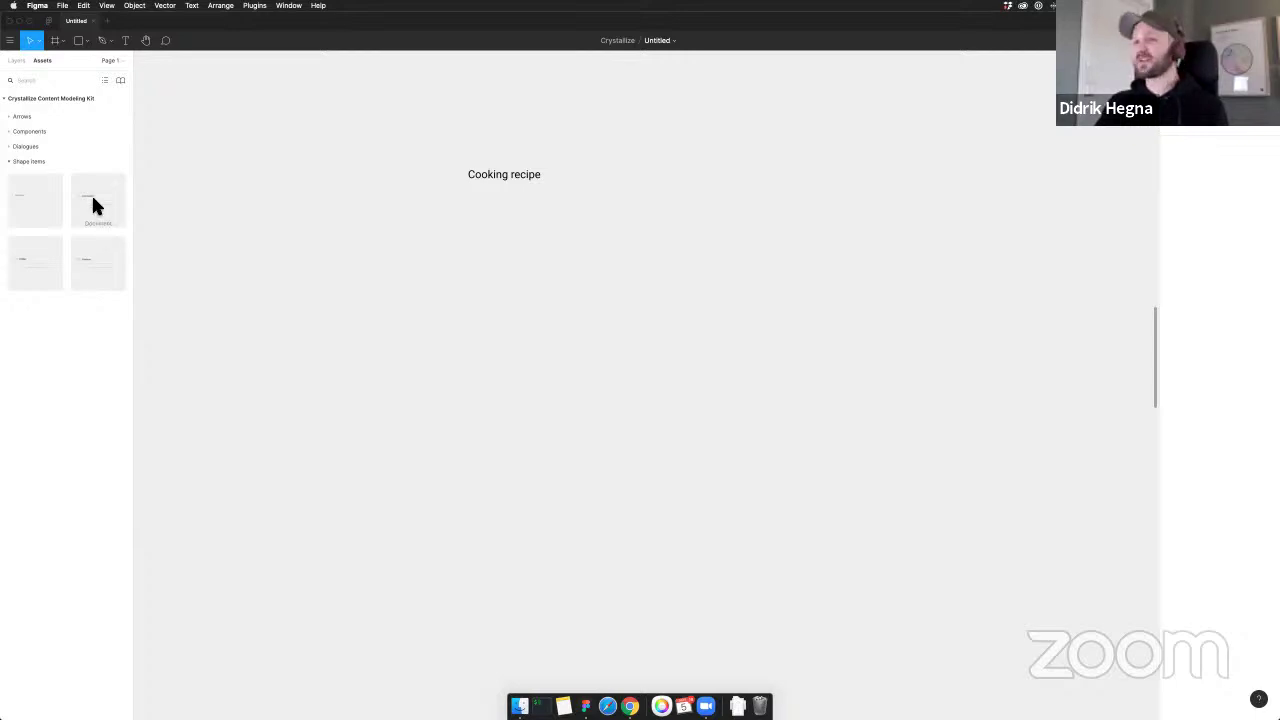
Place a Document shape card on the canvas and retitle it 'Recipe'
{"action": "left_click_drag", "start_coordinate": [93, 205], "coordinate": [537, 297]}
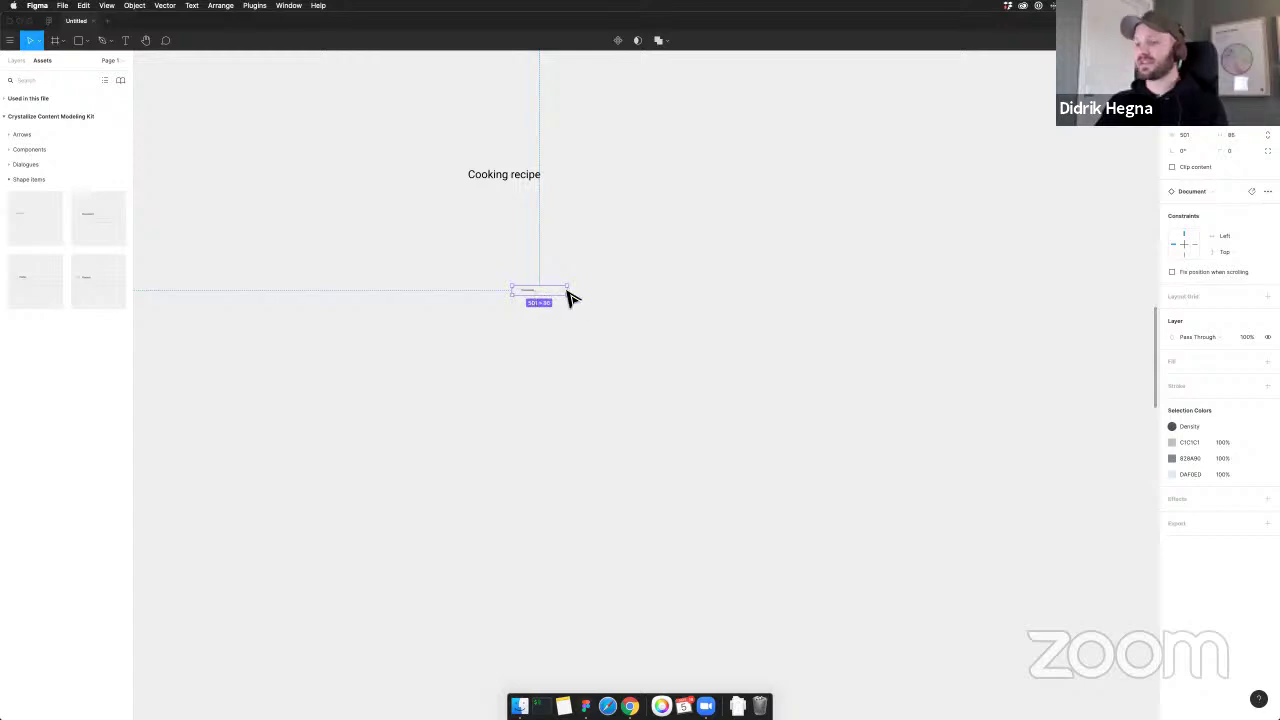
{"action": "scroll", "coordinate": [584, 300], "scroll_direction": "up", "scroll_amount": 5}
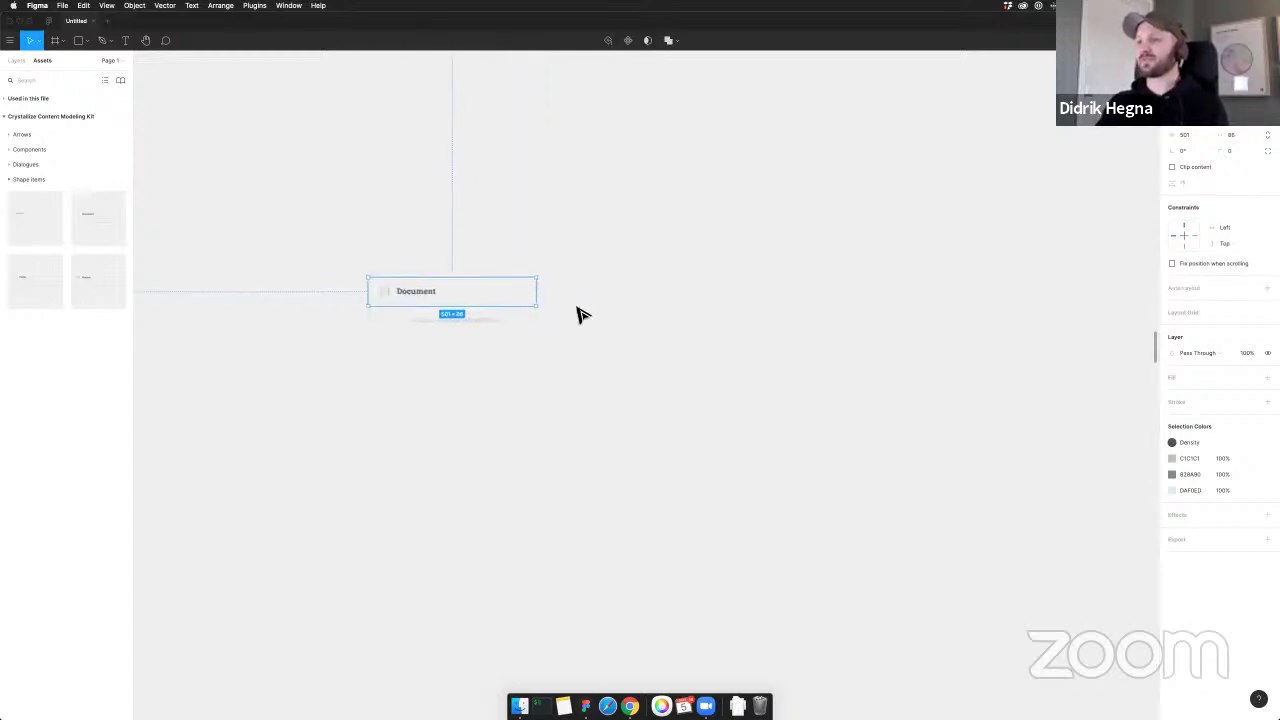
{"action": "scroll", "coordinate": [580, 314], "scroll_direction": "up", "scroll_amount": 3}
{"action": "scroll", "coordinate": [690, 355], "scroll_direction": "left", "scroll_amount": 3}
{"action": "left_click", "coordinate": [666, 363]}
{"action": "scroll", "coordinate": [417, 380], "scroll_direction": "up", "scroll_amount": 2}
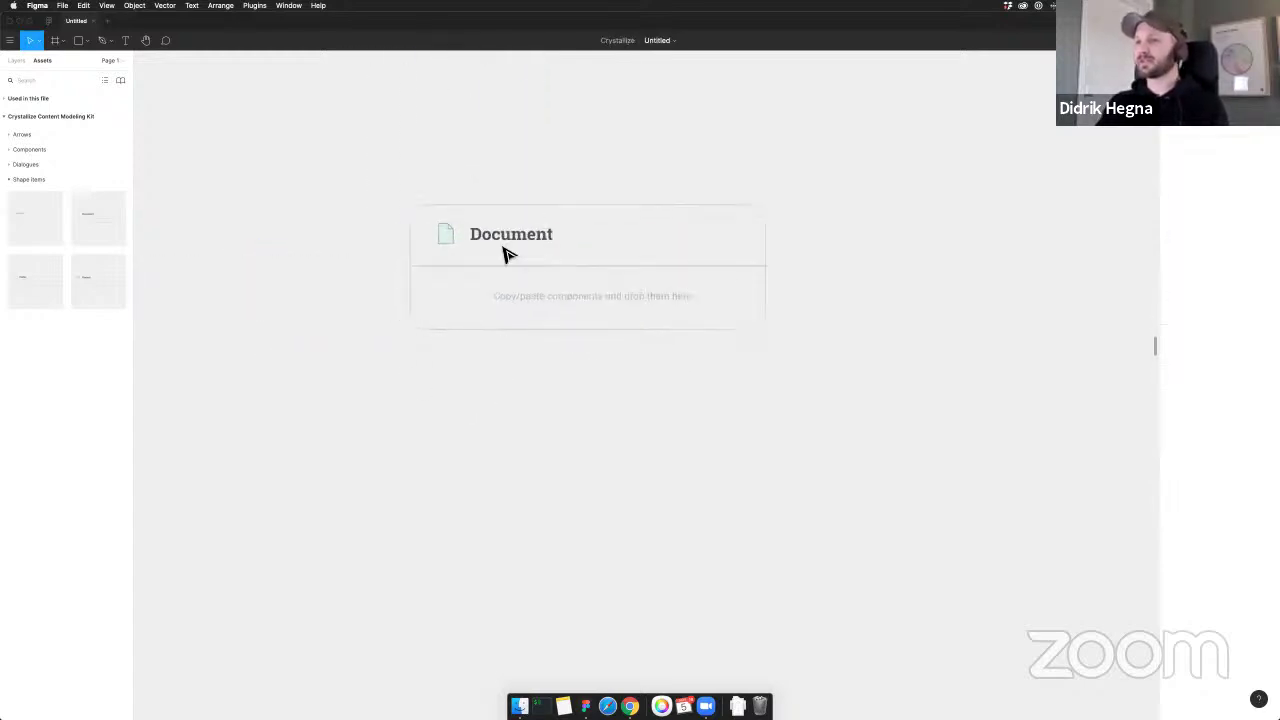
{"action": "left_click", "coordinate": [503, 240]}
{"action": "double_click", "coordinate": [503, 242]}
{"action": "double_click", "coordinate": [500, 237]}
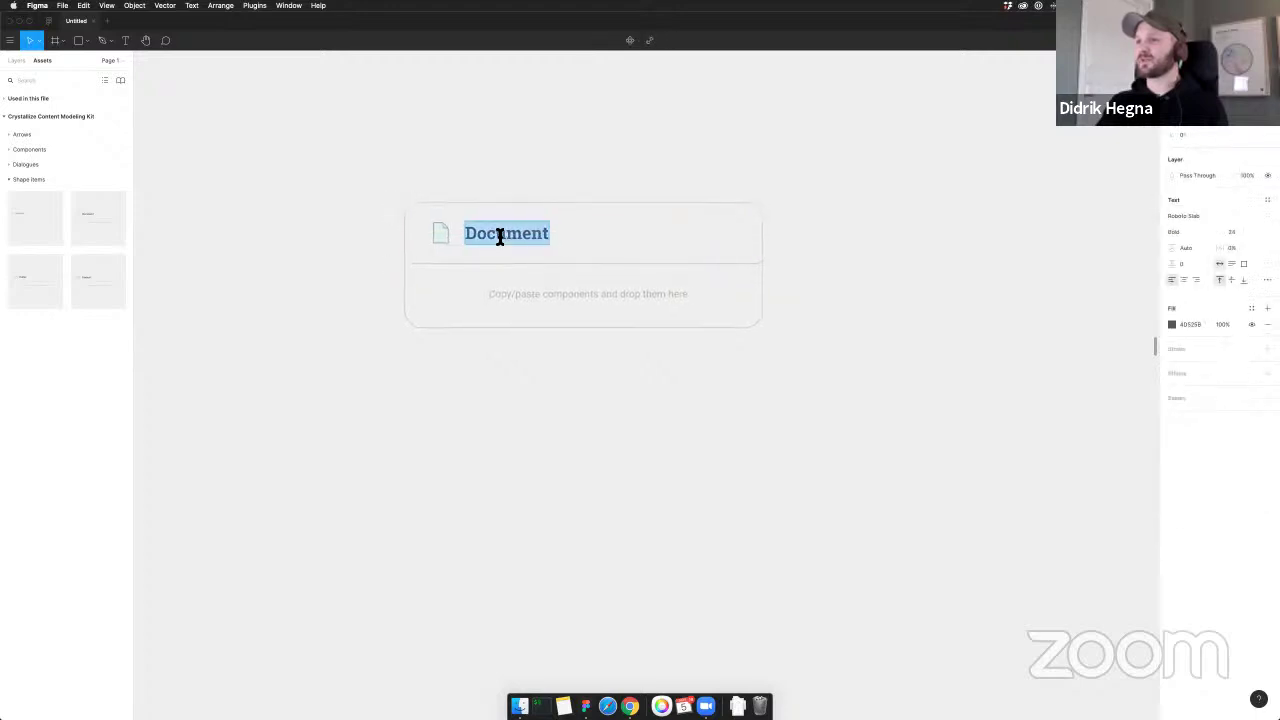
{"action": "type", "text": "Recipe"}
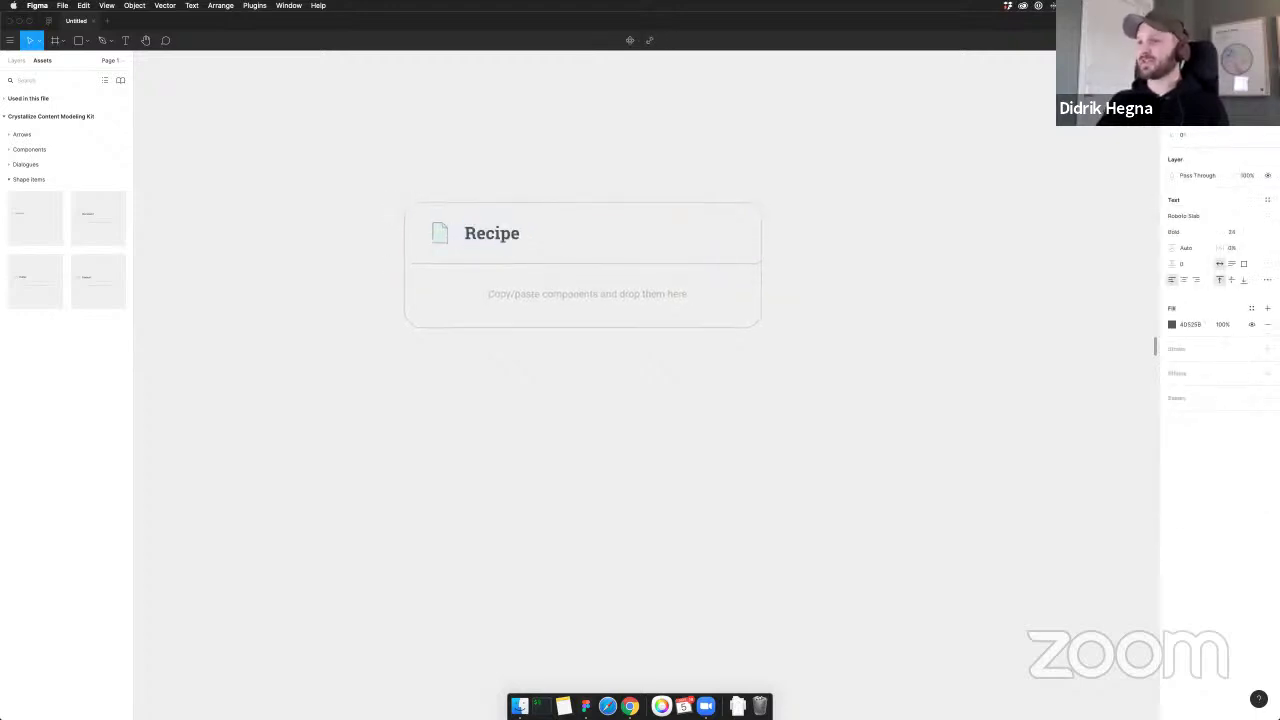
{"action": "left_click", "coordinate": [898, 145]}
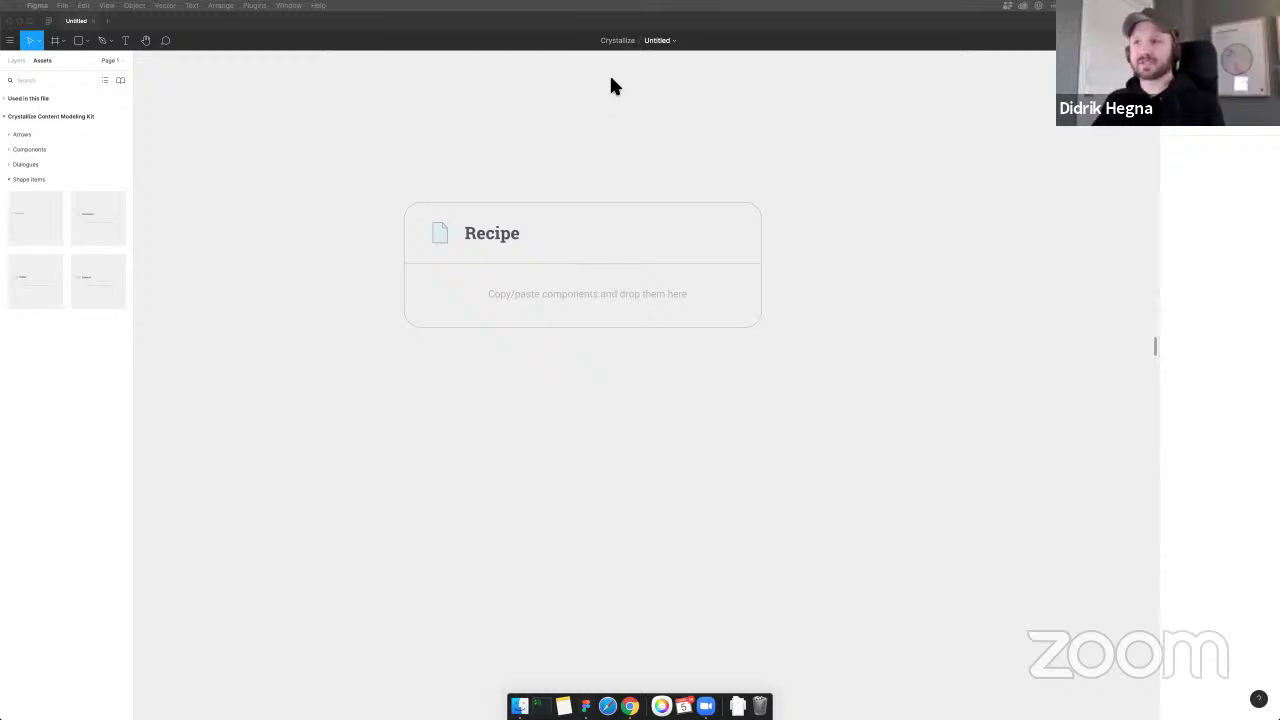
{"action": "left_click", "coordinate": [515, 120]}
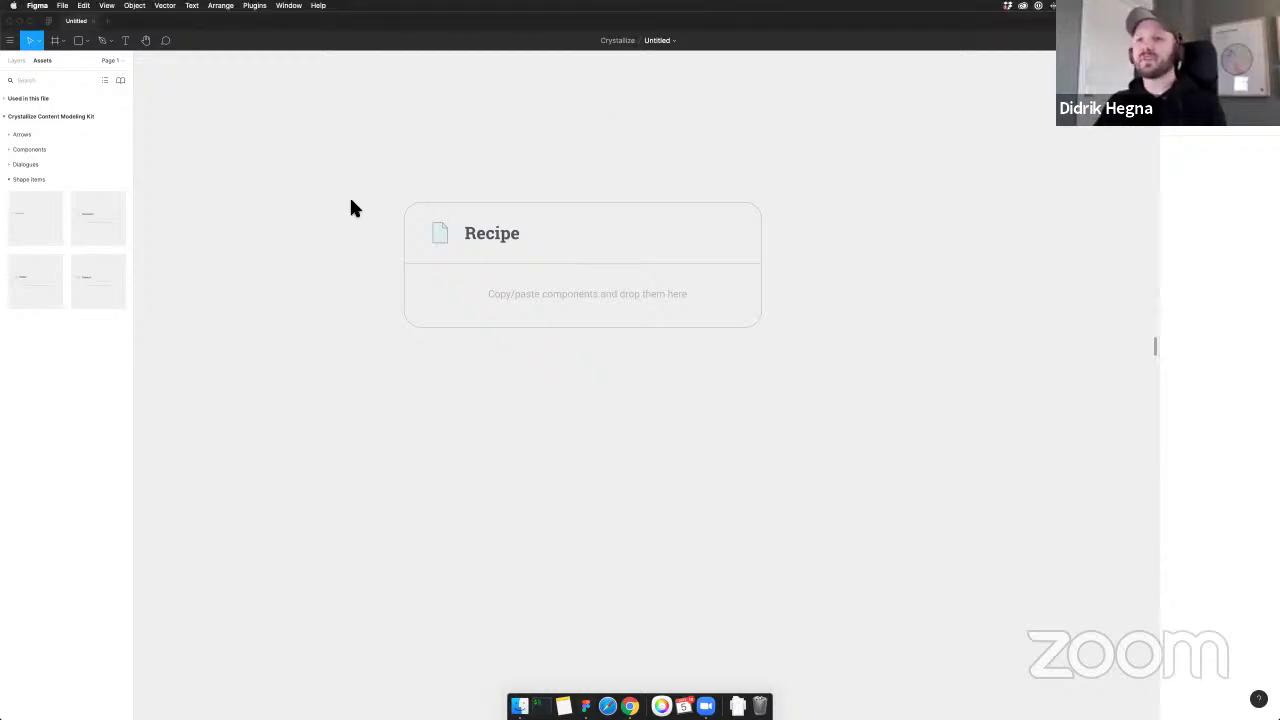
Add a Rich text component from the kit's Components into the Recipe card
{"action": "left_click", "coordinate": [10, 149]}
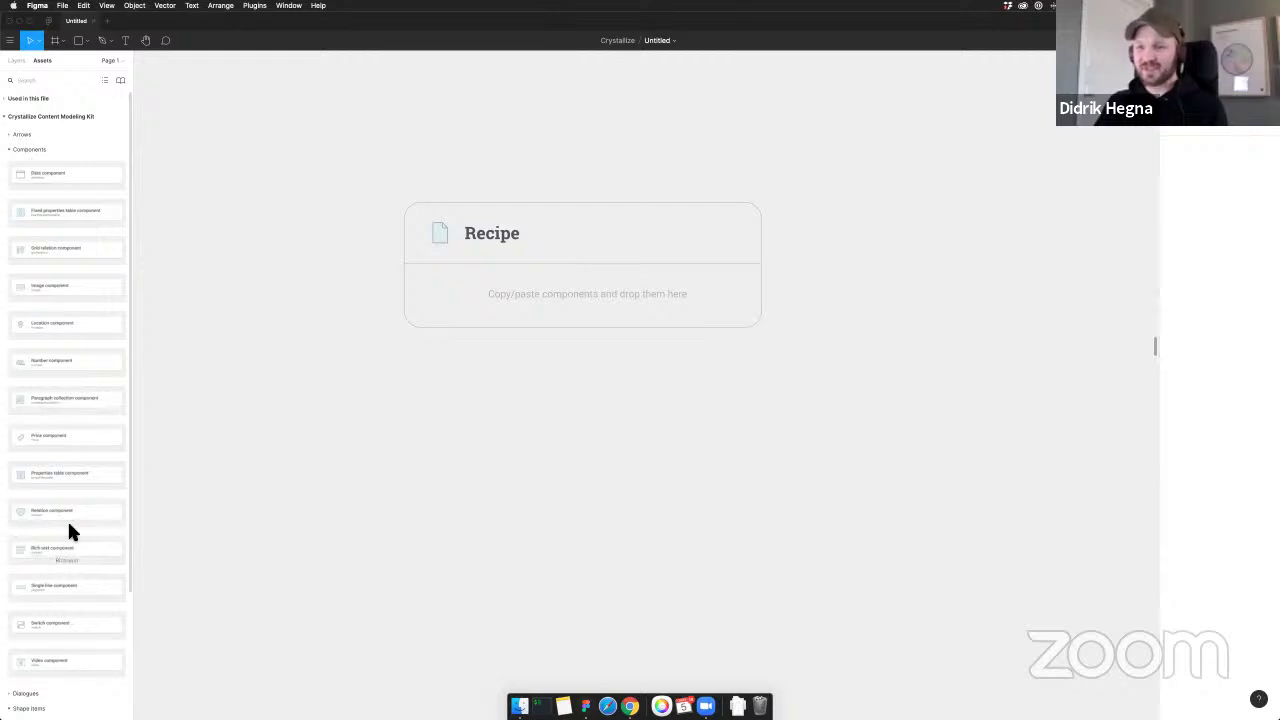
{"action": "scroll", "coordinate": [67, 528], "scroll_direction": "down", "scroll_amount": 3}
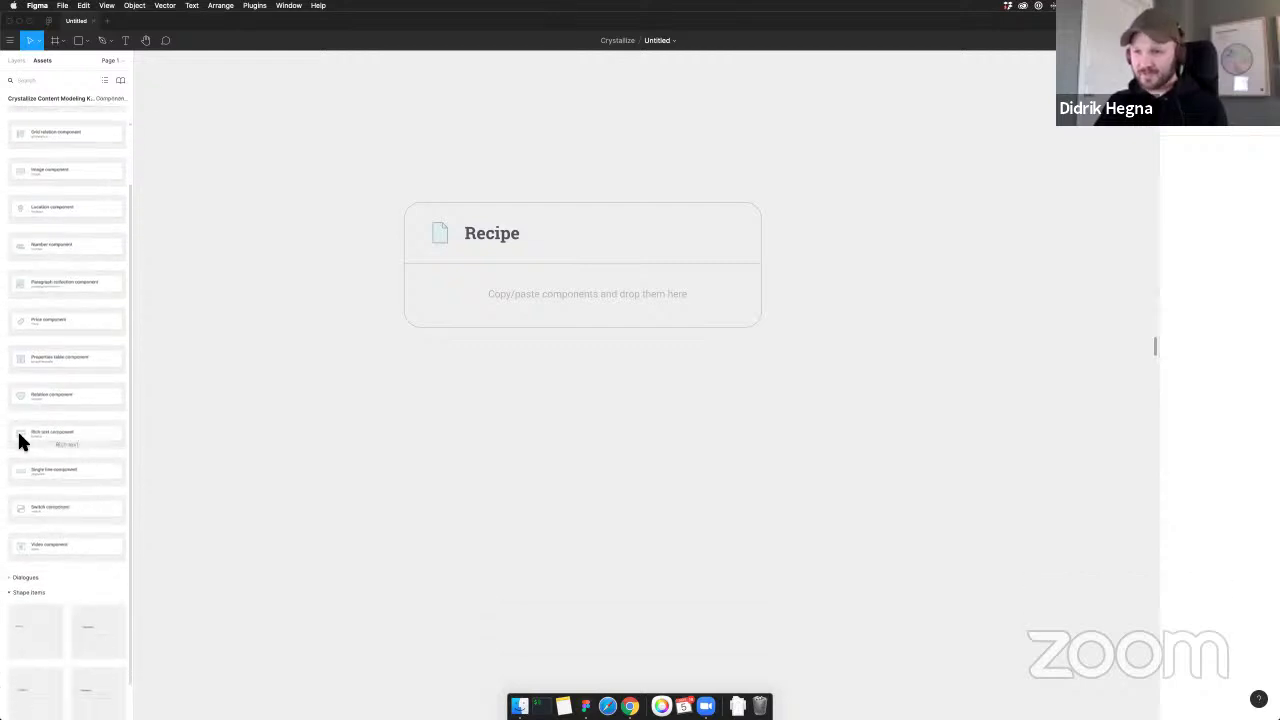
{"action": "left_click_drag", "start_coordinate": [20, 432], "coordinate": [467, 300]}
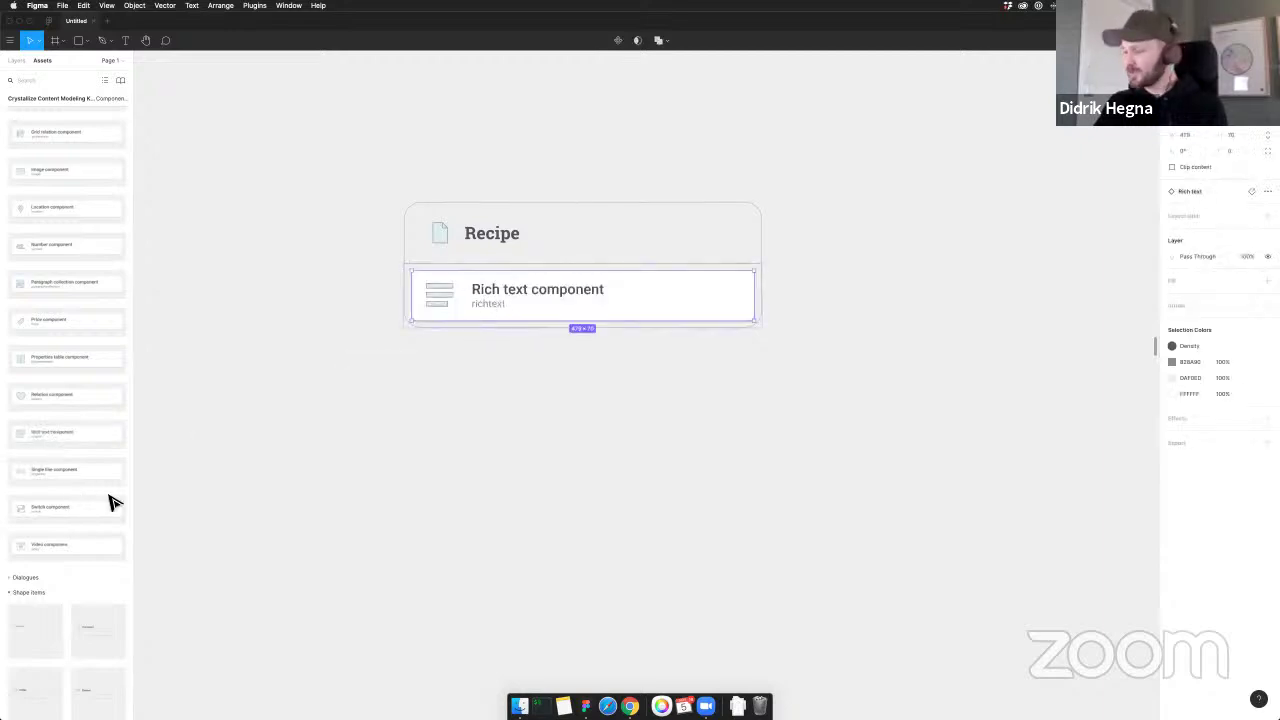
{"action": "key", "text": "shift+2"}
{"action": "left_click", "coordinate": [277, 480]}
{"action": "key", "text": "shift+1"}
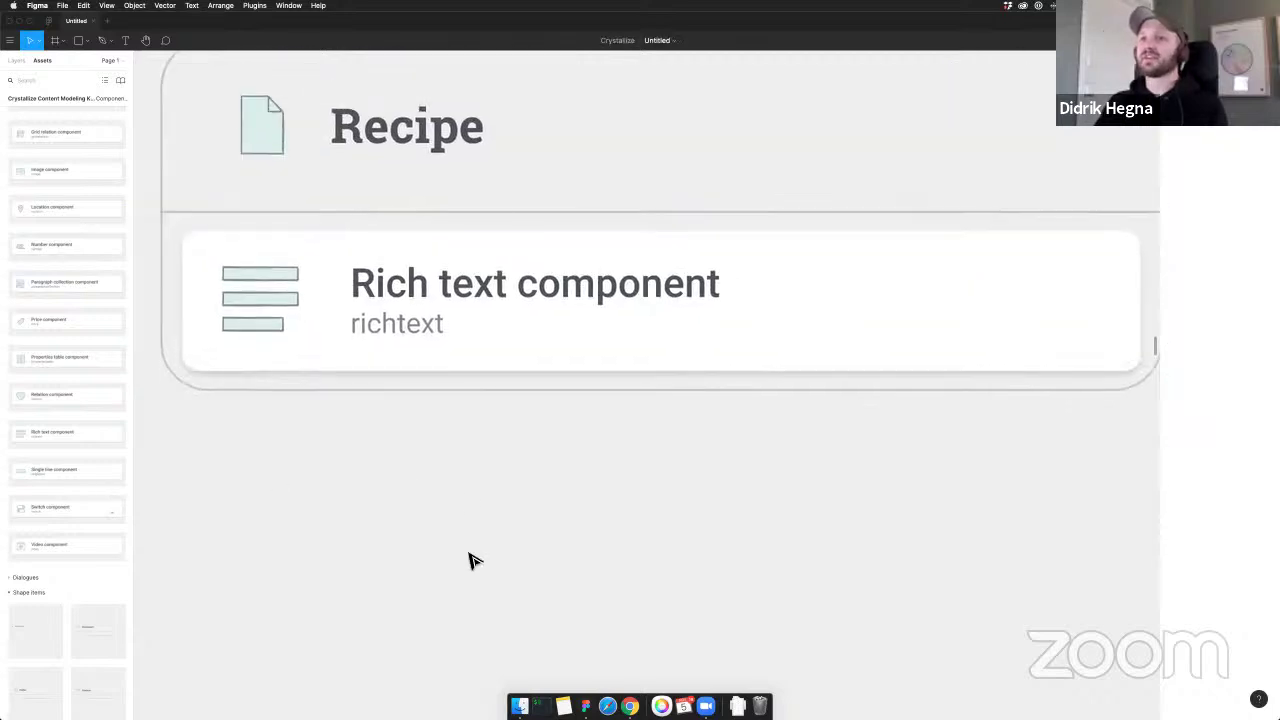
{"action": "scroll", "coordinate": [475, 560], "scroll_direction": "down", "scroll_amount": 1}
{"action": "scroll", "coordinate": [474, 314], "scroll_direction": "down", "scroll_amount": 3}
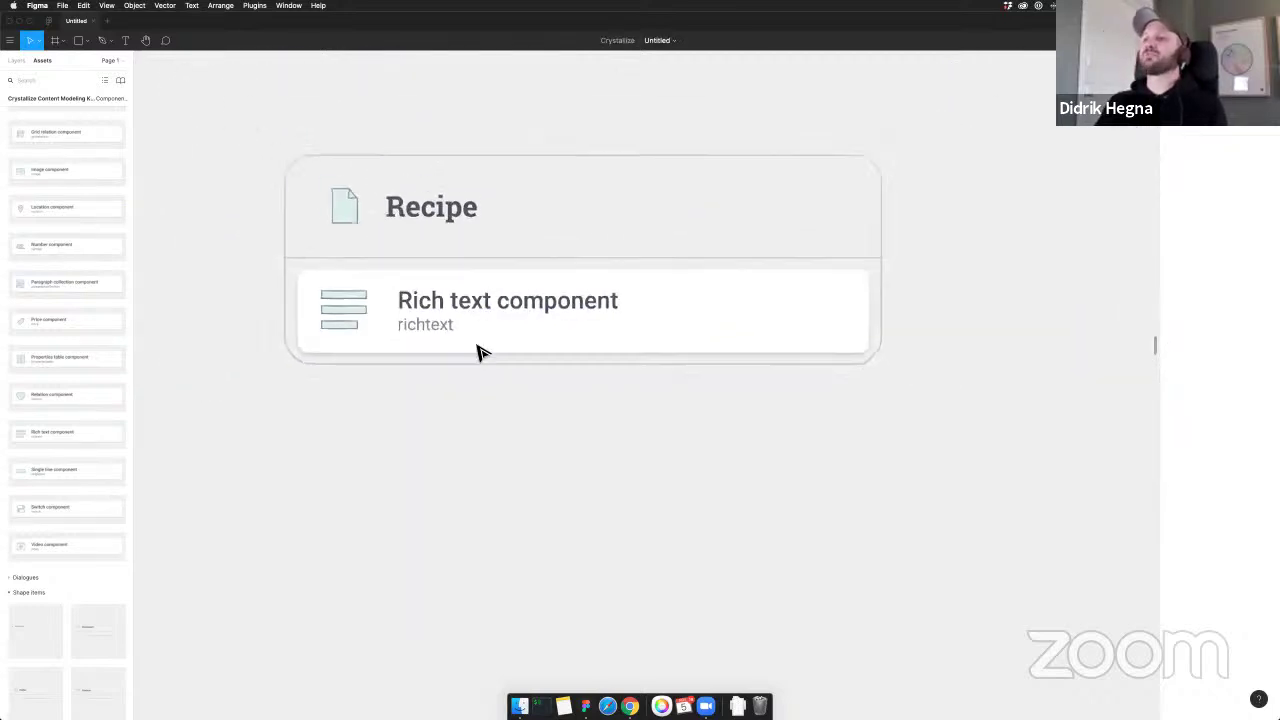
{"action": "scroll", "coordinate": [478, 352], "scroll_direction": "down", "scroll_amount": 1}
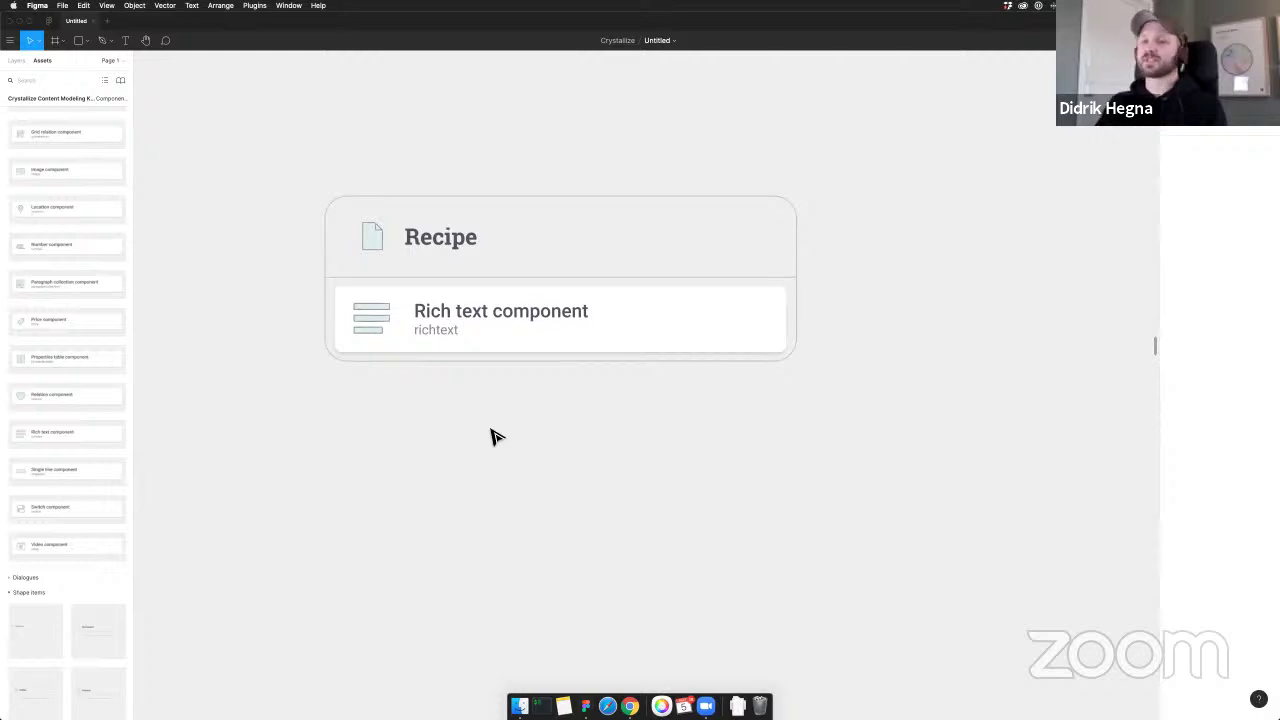
{"action": "scroll", "coordinate": [490, 436], "scroll_direction": "left", "scroll_amount": 1}
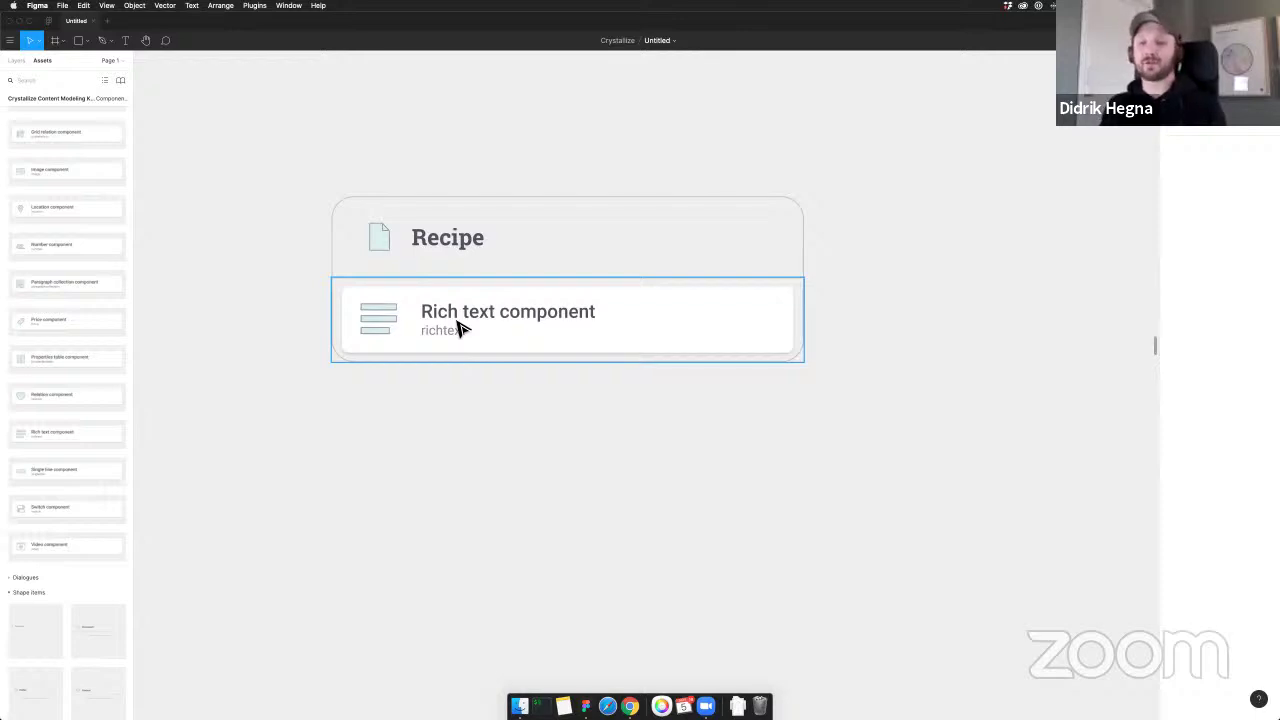
Retitle the rich text field 'Summary'
{"action": "double_click", "coordinate": [470, 319]}
{"action": "double_click", "coordinate": [473, 317]}
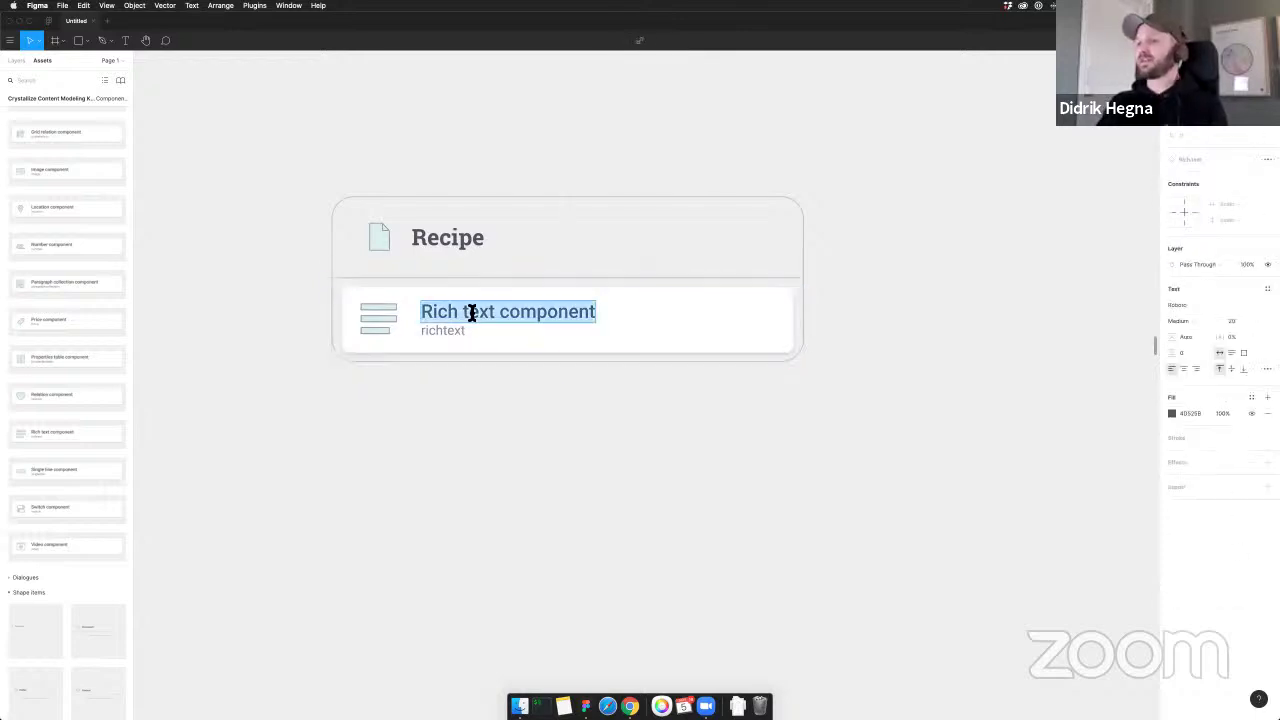
{"action": "type", "text": "Summary"}
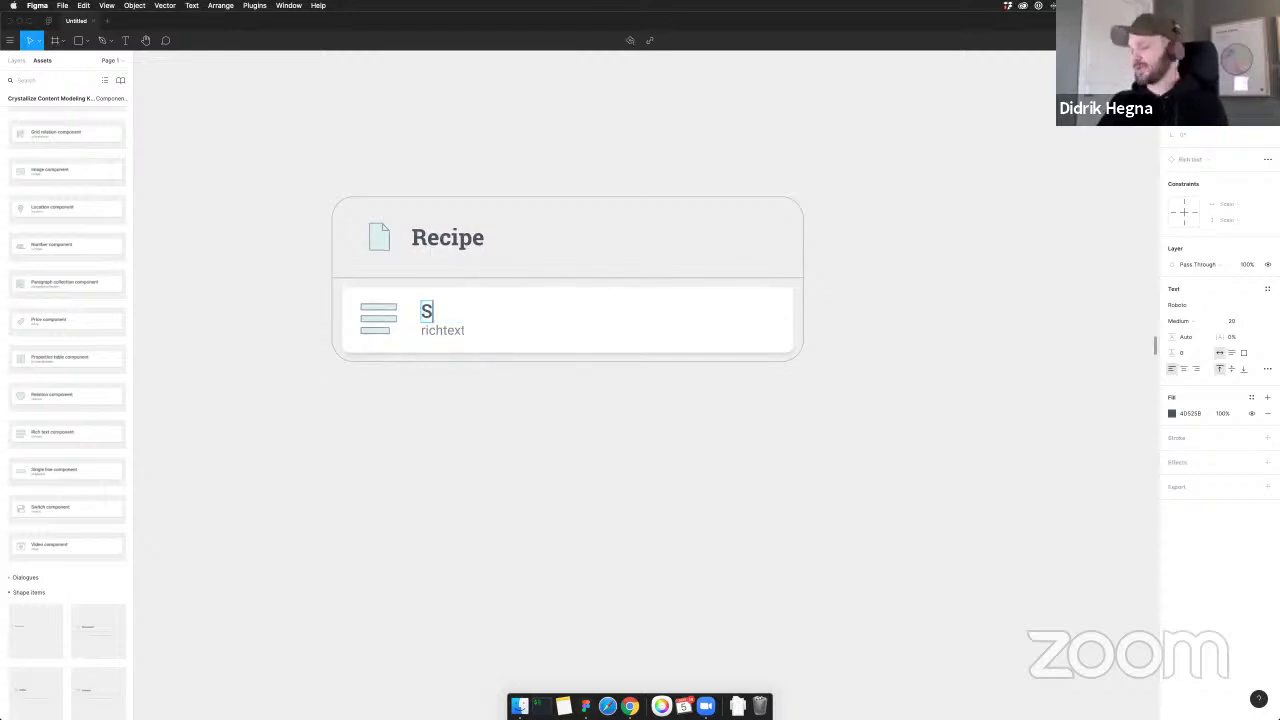
{"action": "left_click", "coordinate": [626, 484]}
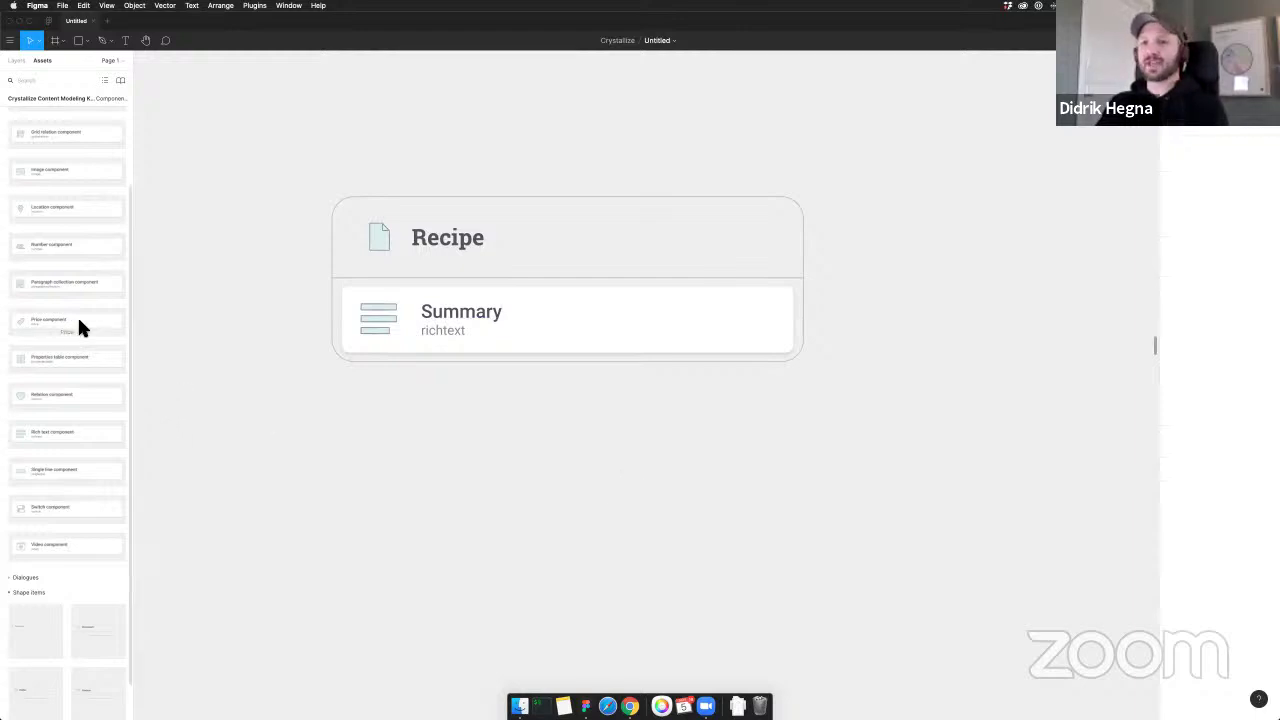
{"action": "scroll", "coordinate": [40, 438], "scroll_direction": "up", "scroll_amount": 4}
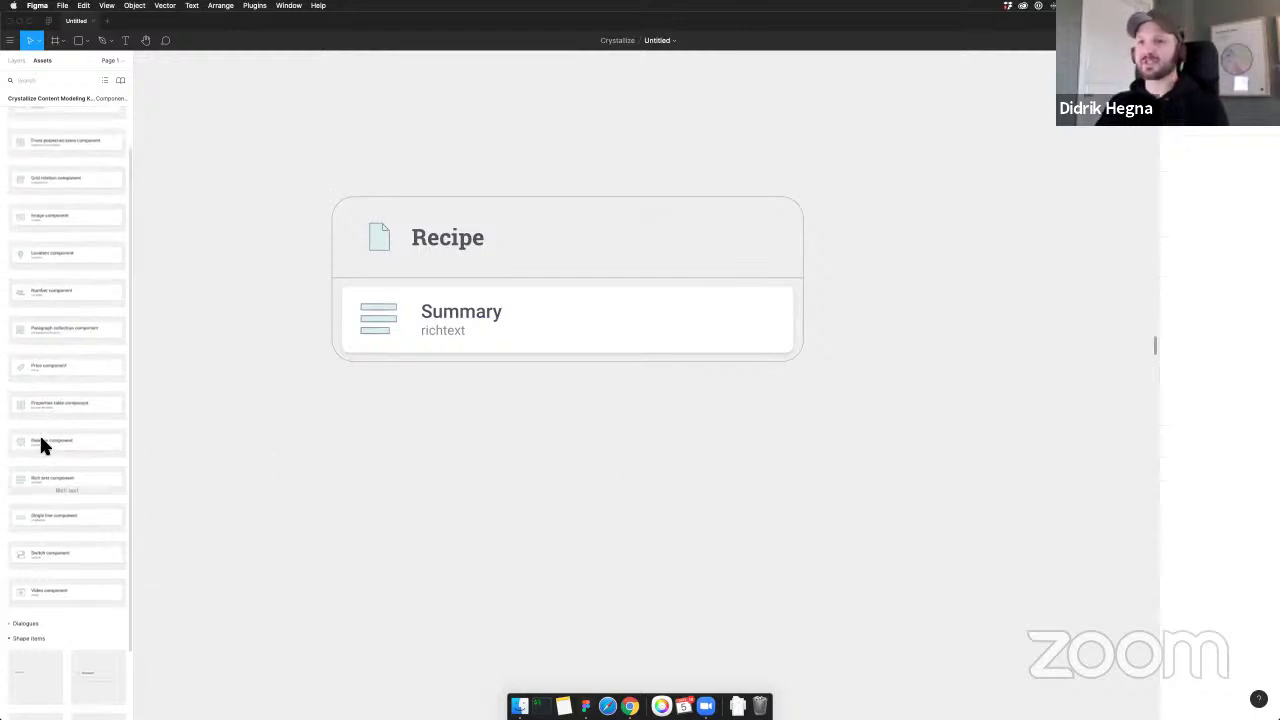
Add an Image component to the Recipe card and move it below Summary
{"action": "left_click_drag", "start_coordinate": [40, 258], "coordinate": [368, 332]}
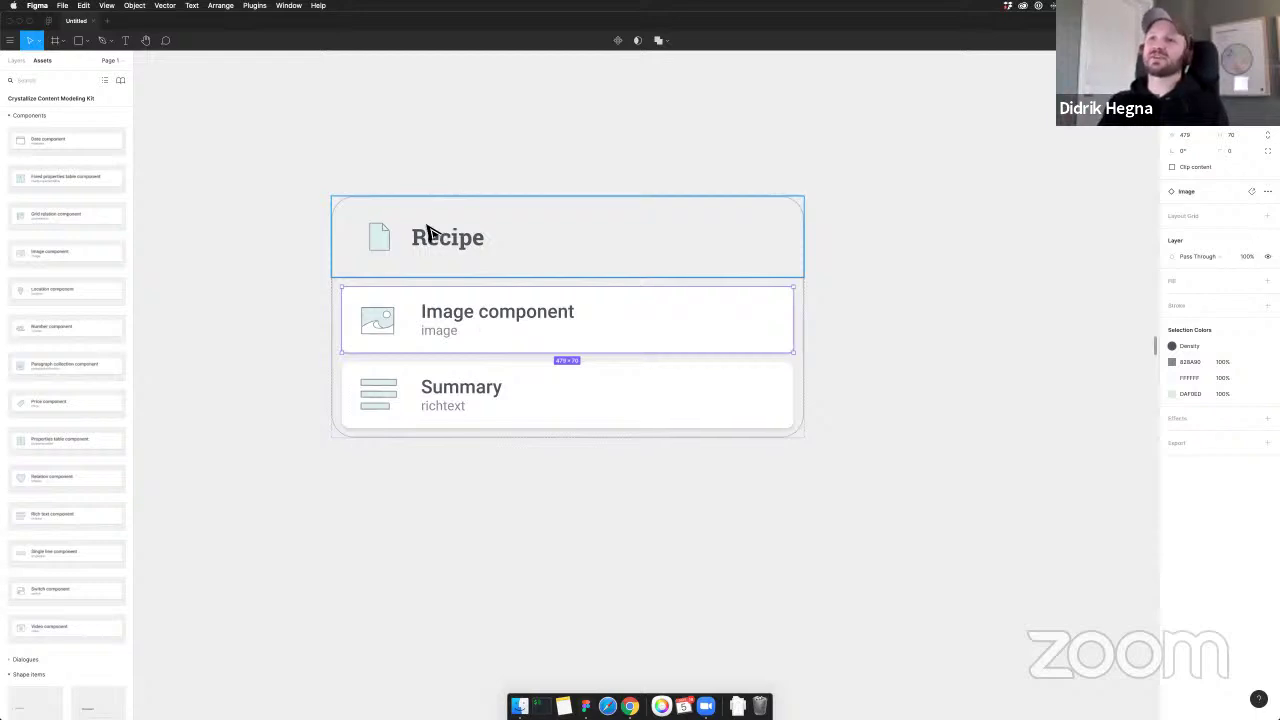
{"action": "left_click", "coordinate": [485, 231]}
{"action": "scroll", "coordinate": [471, 214], "scroll_direction": "left", "scroll_amount": 5}
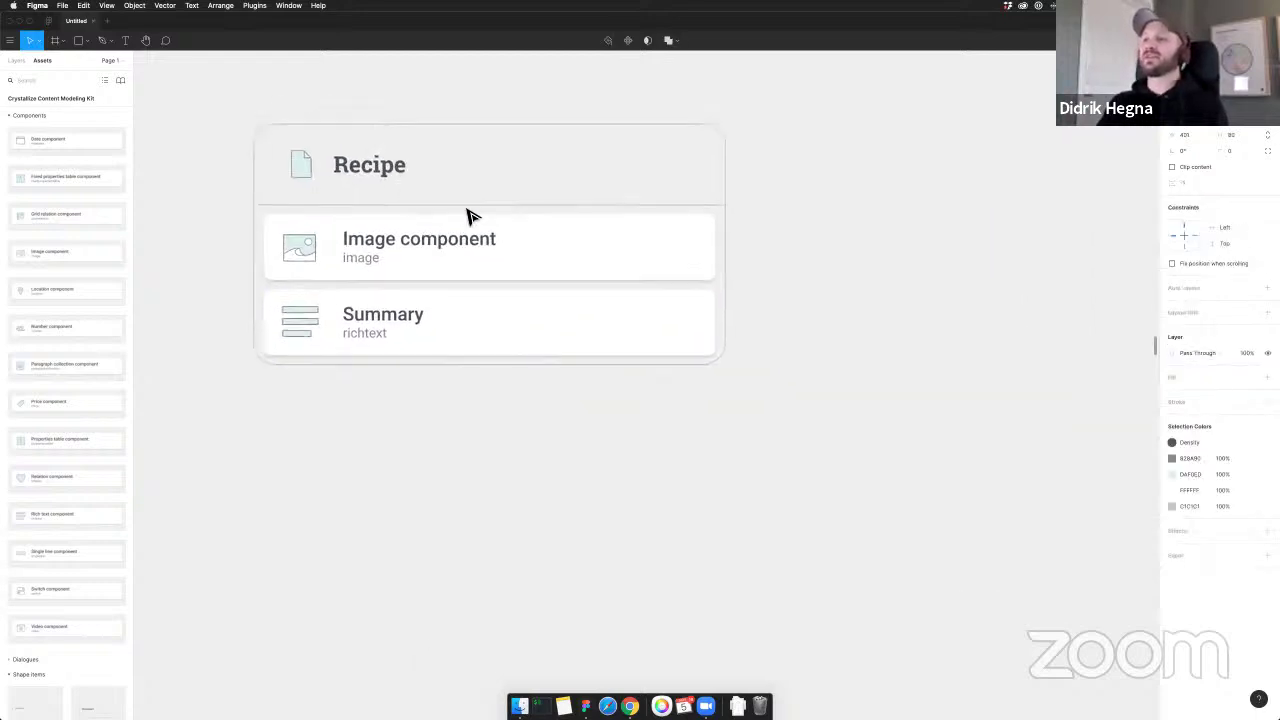
{"action": "scroll", "coordinate": [560, 210], "scroll_direction": "right", "scroll_amount": 5}
{"action": "scroll", "coordinate": [500, 280], "scroll_direction": "left", "scroll_amount": 2}
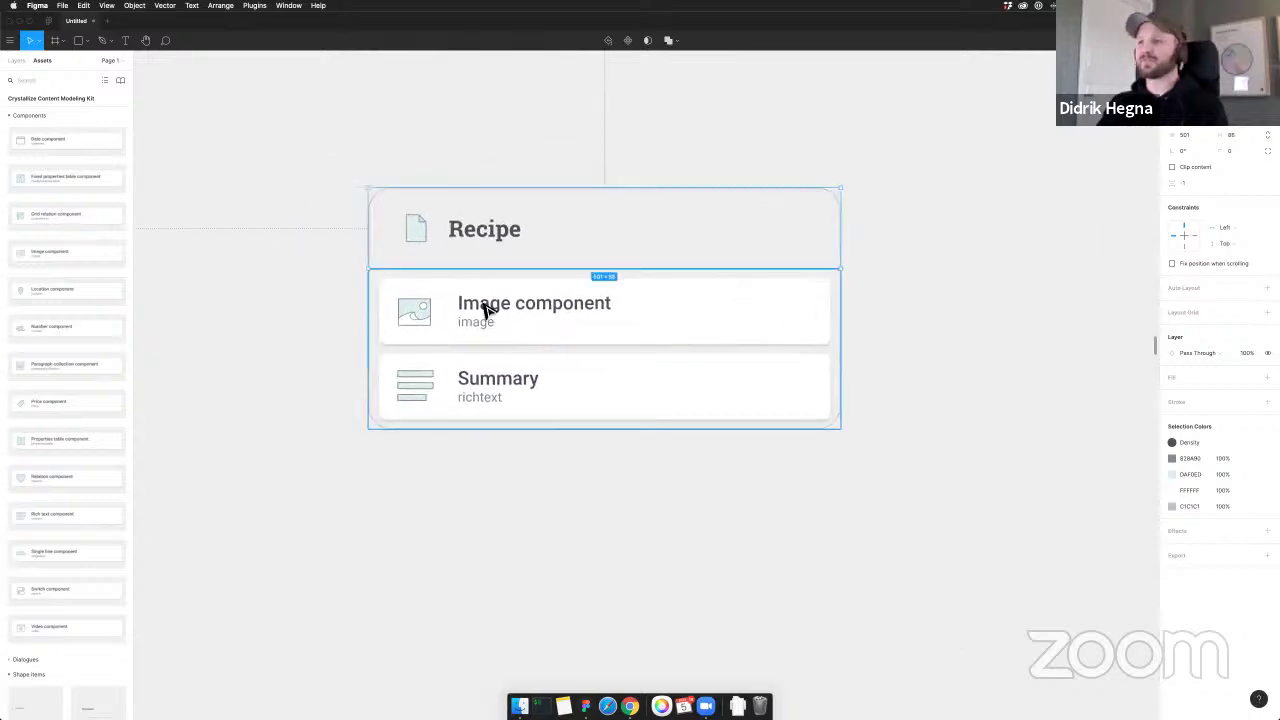
{"action": "left_click", "coordinate": [480, 306]}
{"action": "left_click", "coordinate": [505, 322]}
{"action": "left_click_drag", "start_coordinate": [508, 323], "coordinate": [509, 345]}
Retitle the image field 'Picture'
{"action": "double_click", "coordinate": [578, 383]}
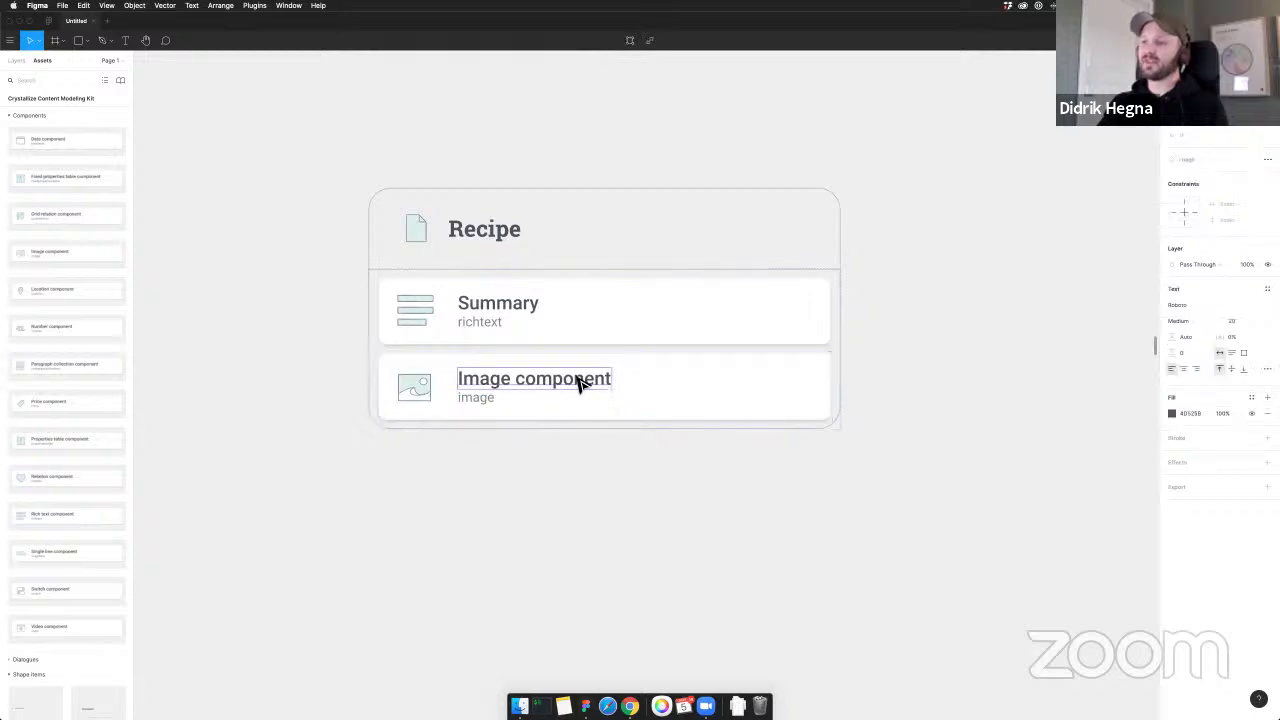
{"action": "key", "text": "Return"}
{"action": "type", "text": "Picture"}
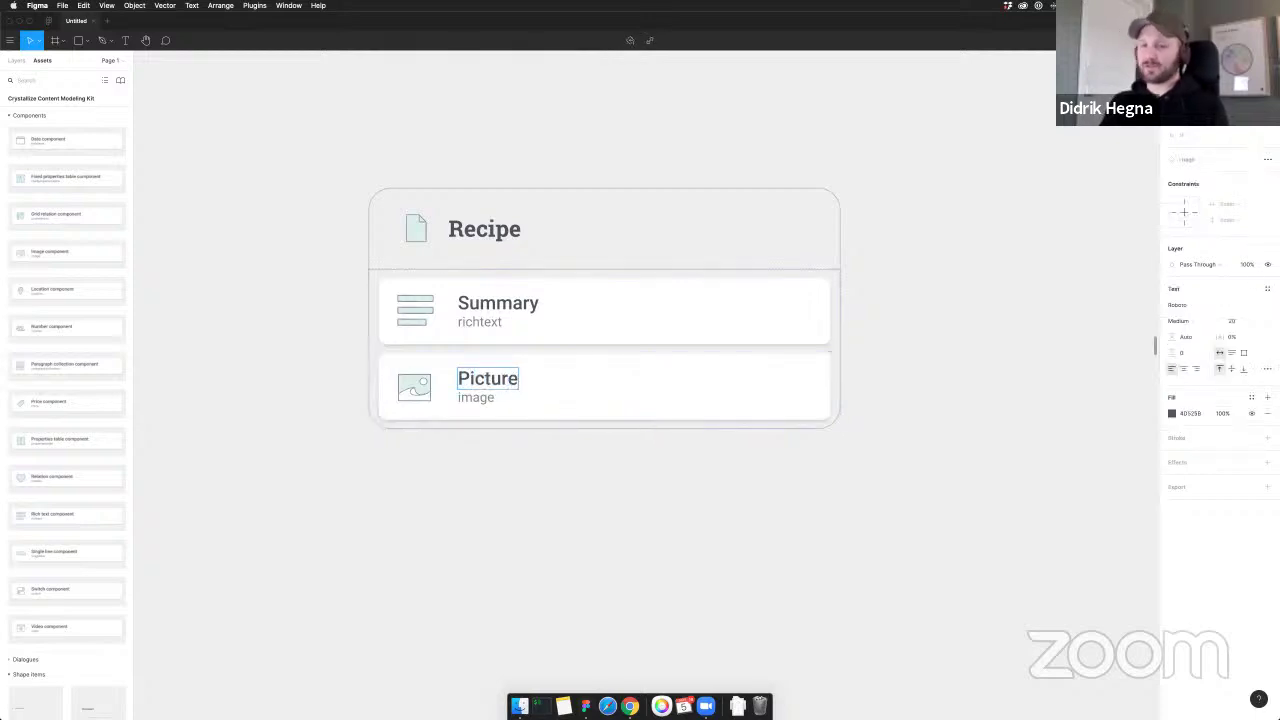
{"action": "key", "text": "super+a"}
{"action": "type", "text": "Picture"}
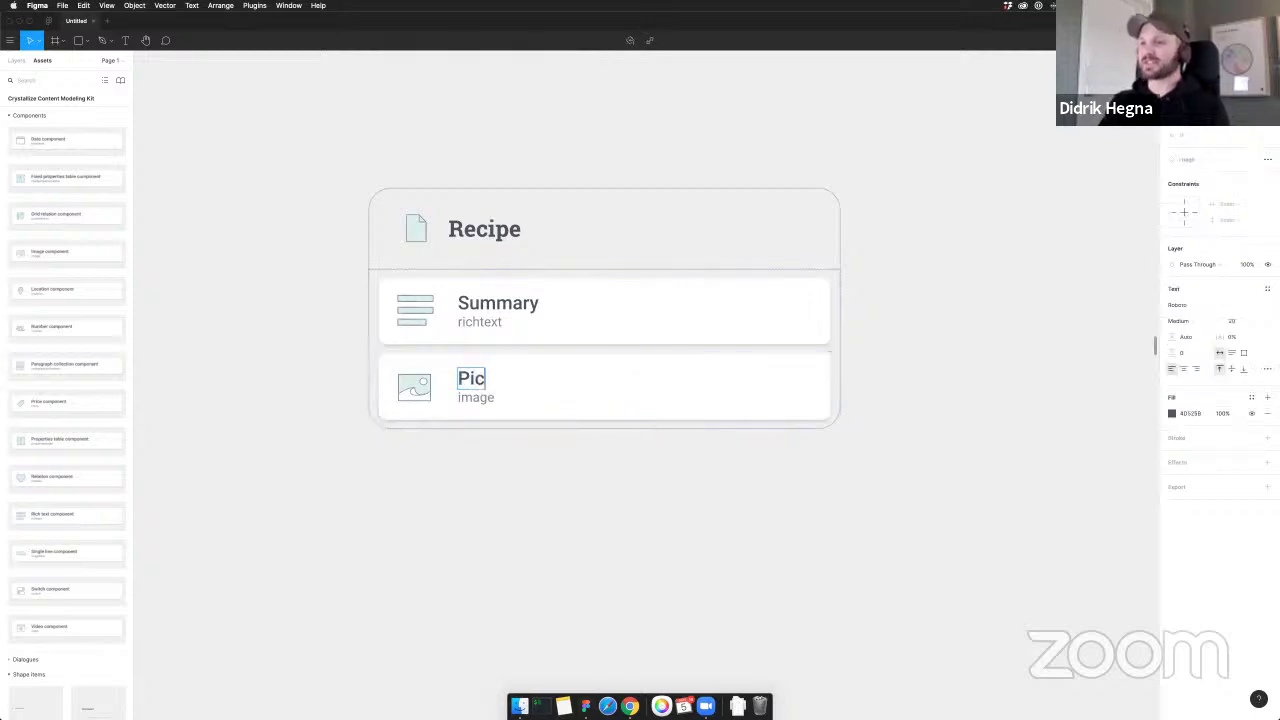
{"action": "left_click", "coordinate": [581, 462]}
{"action": "scroll", "coordinate": [565, 445], "scroll_direction": "down", "scroll_amount": 2}
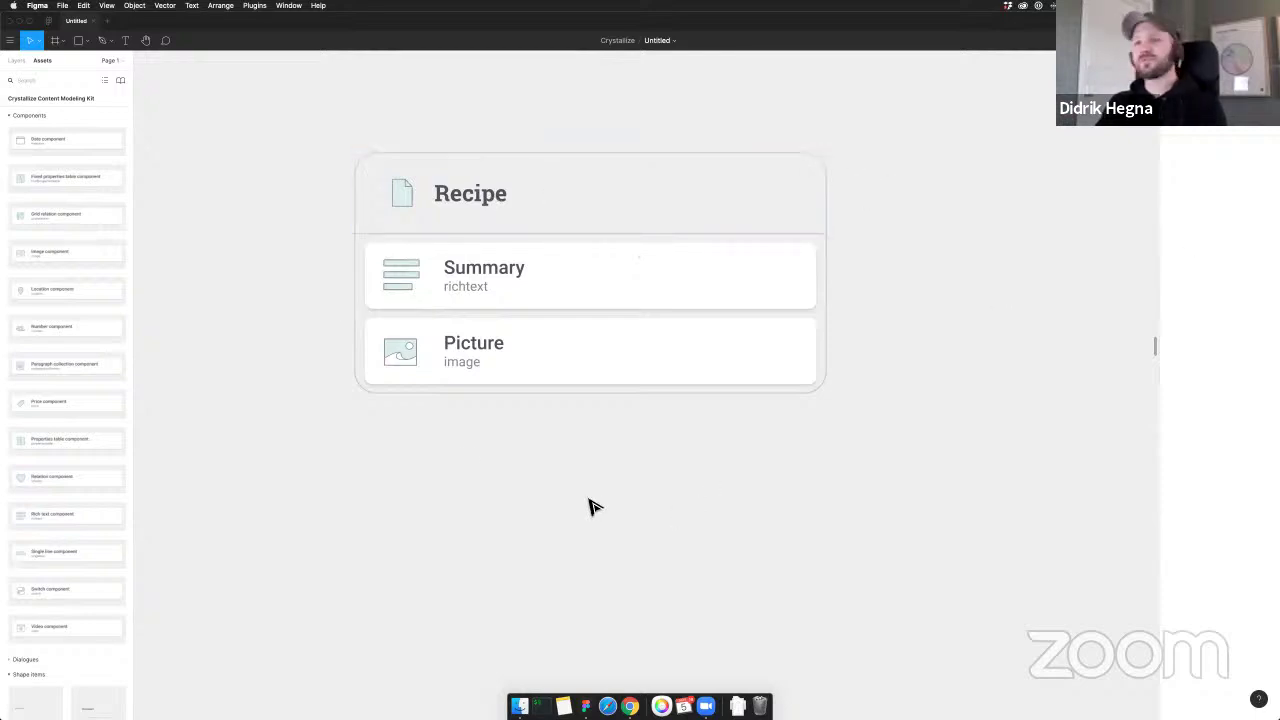
Drop a Paragraph collection component below Picture and title it 'Directions'
{"action": "left_click_drag", "start_coordinate": [15, 372], "coordinate": [474, 329]}
{"action": "left_click_drag", "start_coordinate": [409, 354], "coordinate": [487, 445]}
{"action": "double_click", "coordinate": [503, 432]}
{"action": "double_click", "coordinate": [500, 428]}
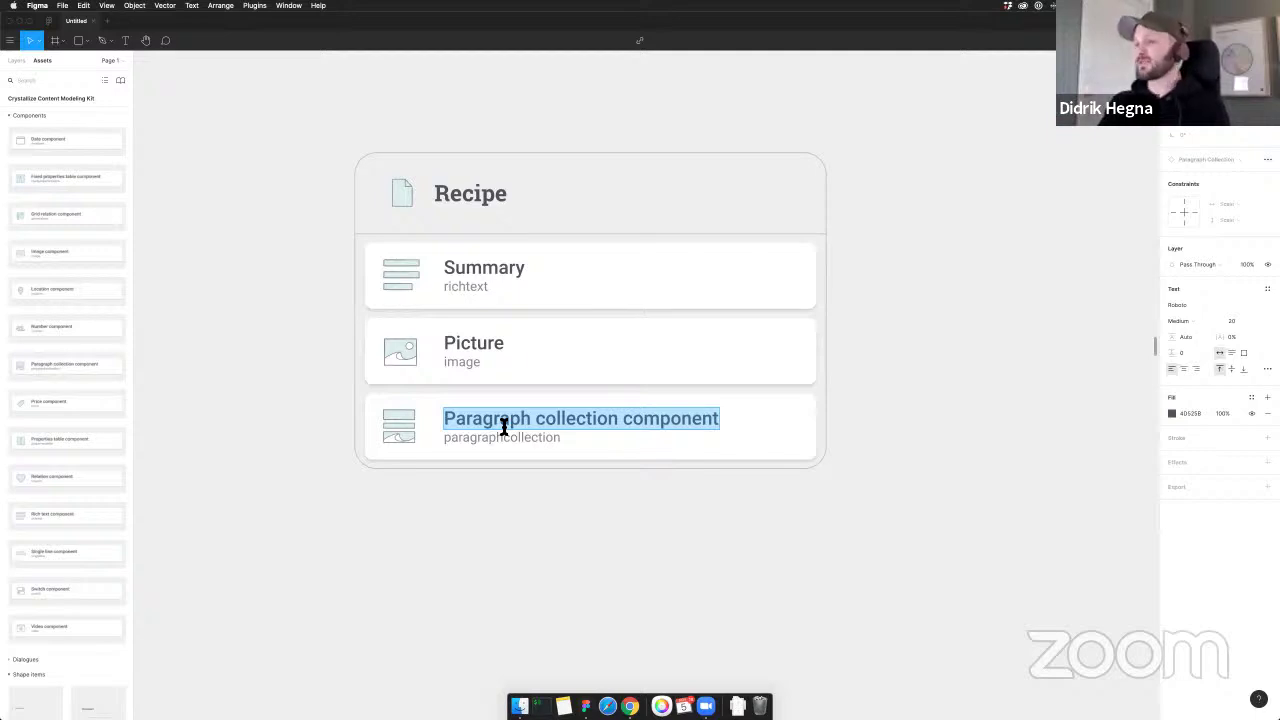
{"action": "type", "text": "Direction"}
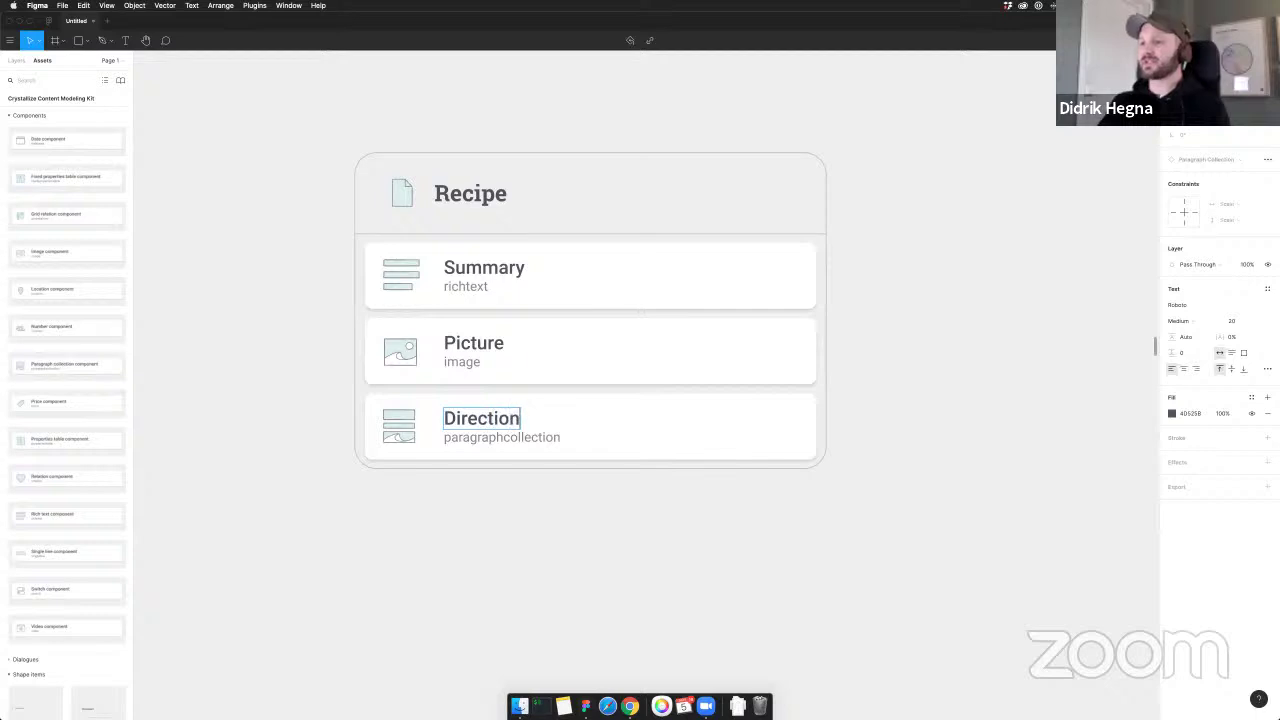
{"action": "type", "text": "s"}
{"action": "left_click", "coordinate": [845, 380]}
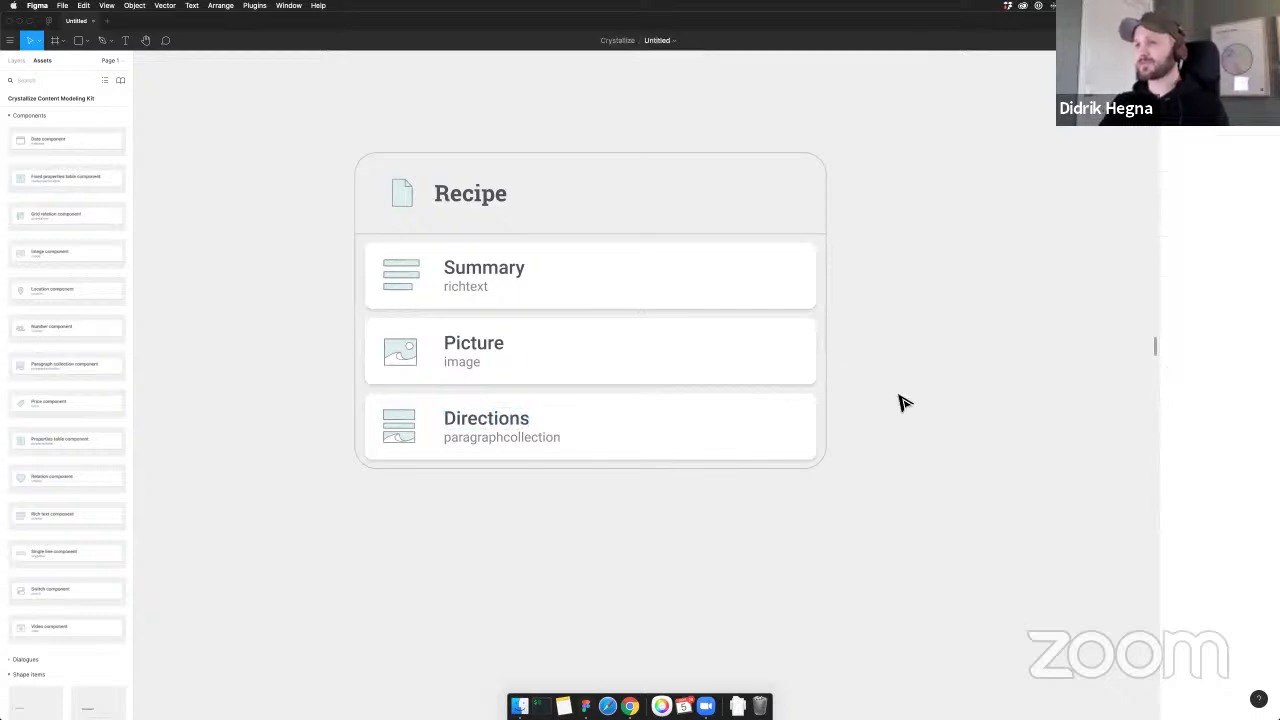
{"action": "scroll", "coordinate": [540, 258], "scroll_direction": "down", "scroll_amount": 1}
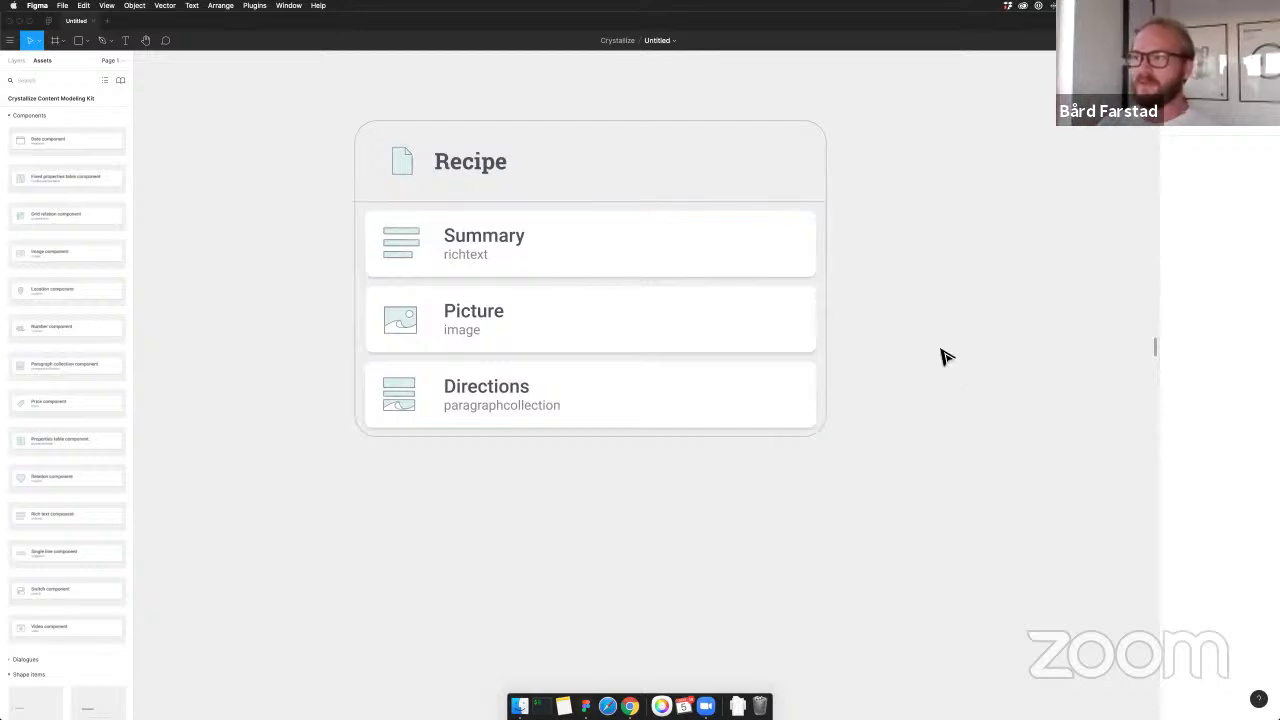
{"action": "scroll", "coordinate": [941, 360], "scroll_direction": "up", "scroll_amount": 1}
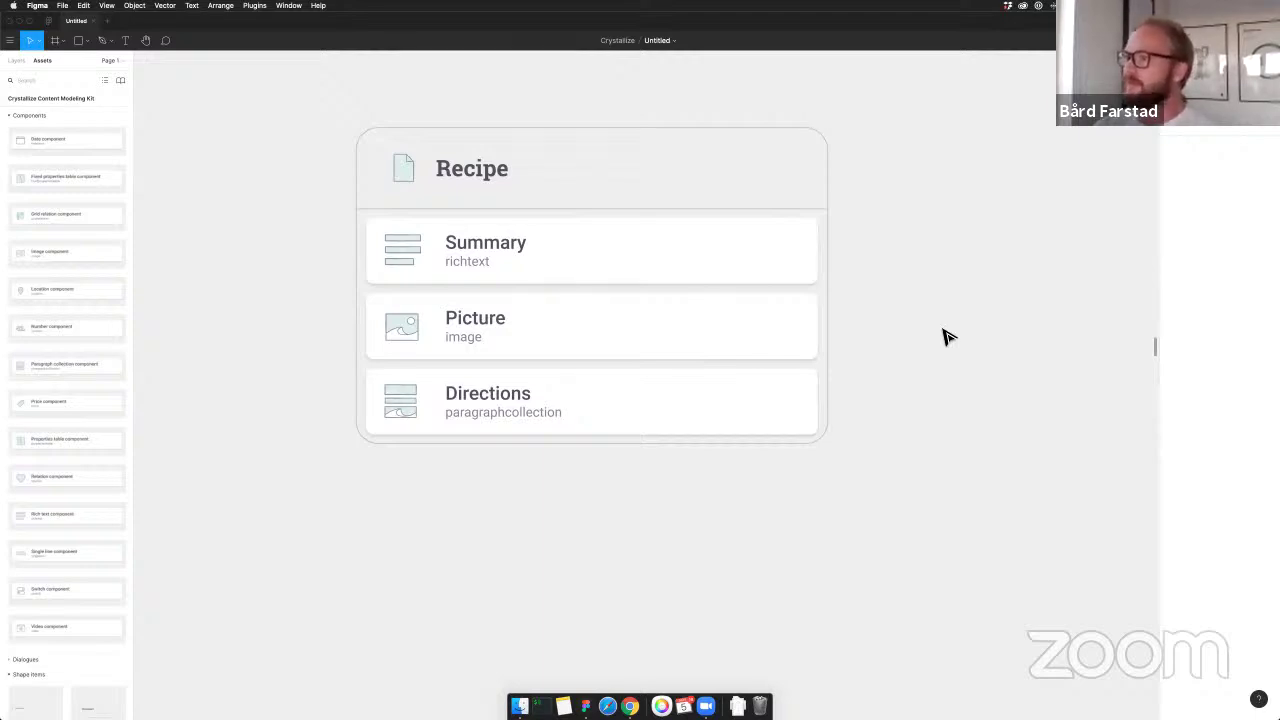
{"action": "scroll", "coordinate": [948, 337], "scroll_direction": "up", "scroll_amount": 1}
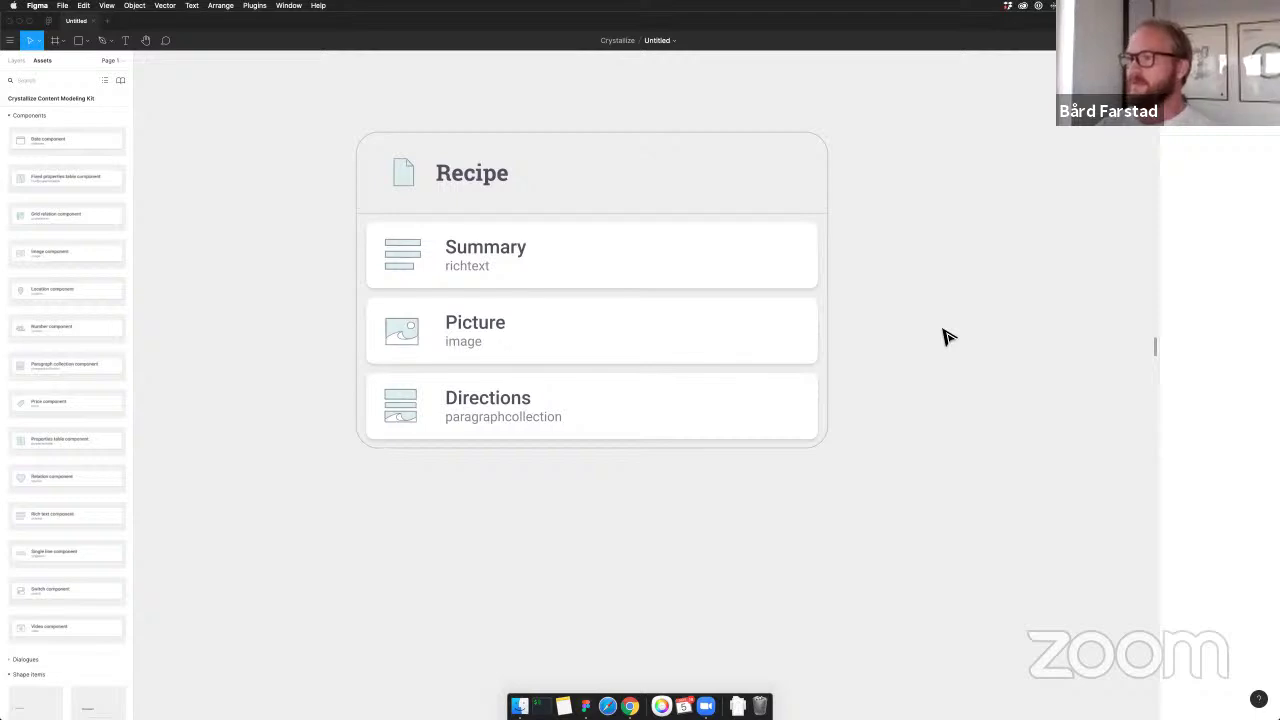
{"action": "scroll", "coordinate": [948, 337], "scroll_direction": "up", "scroll_amount": 1}
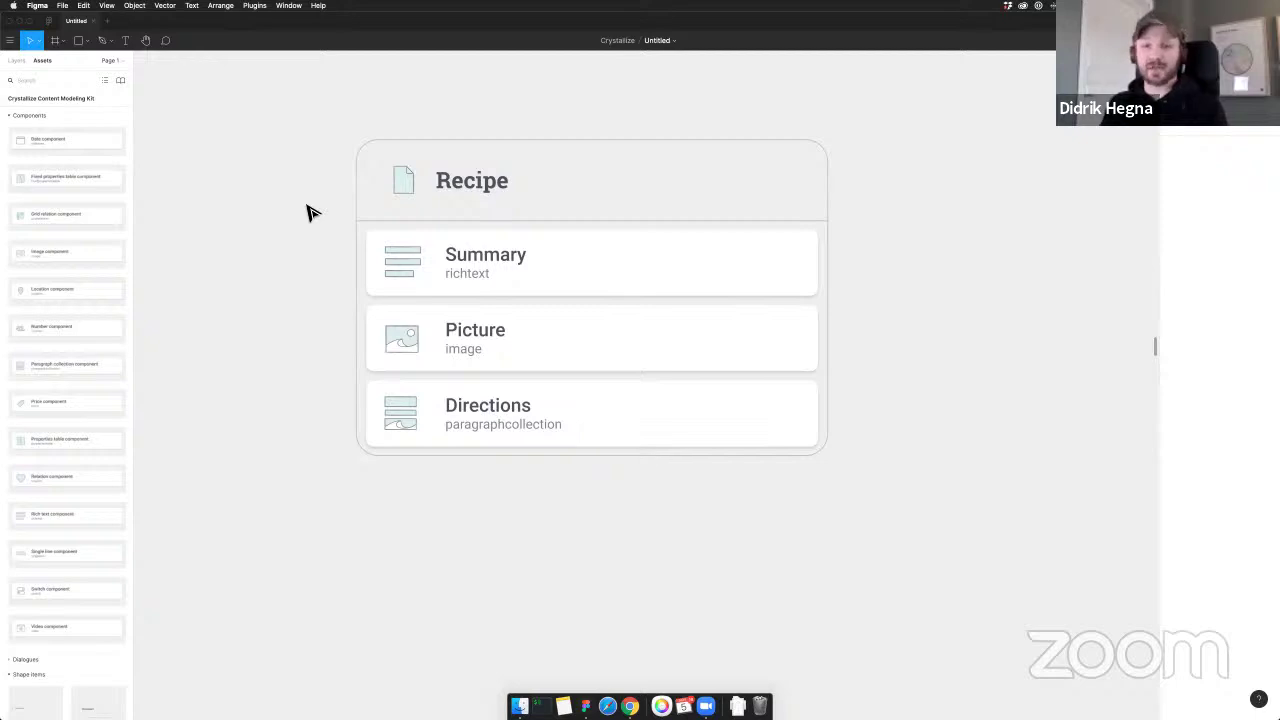
{"action": "scroll", "coordinate": [514, 134], "scroll_direction": "right", "scroll_amount": 1}
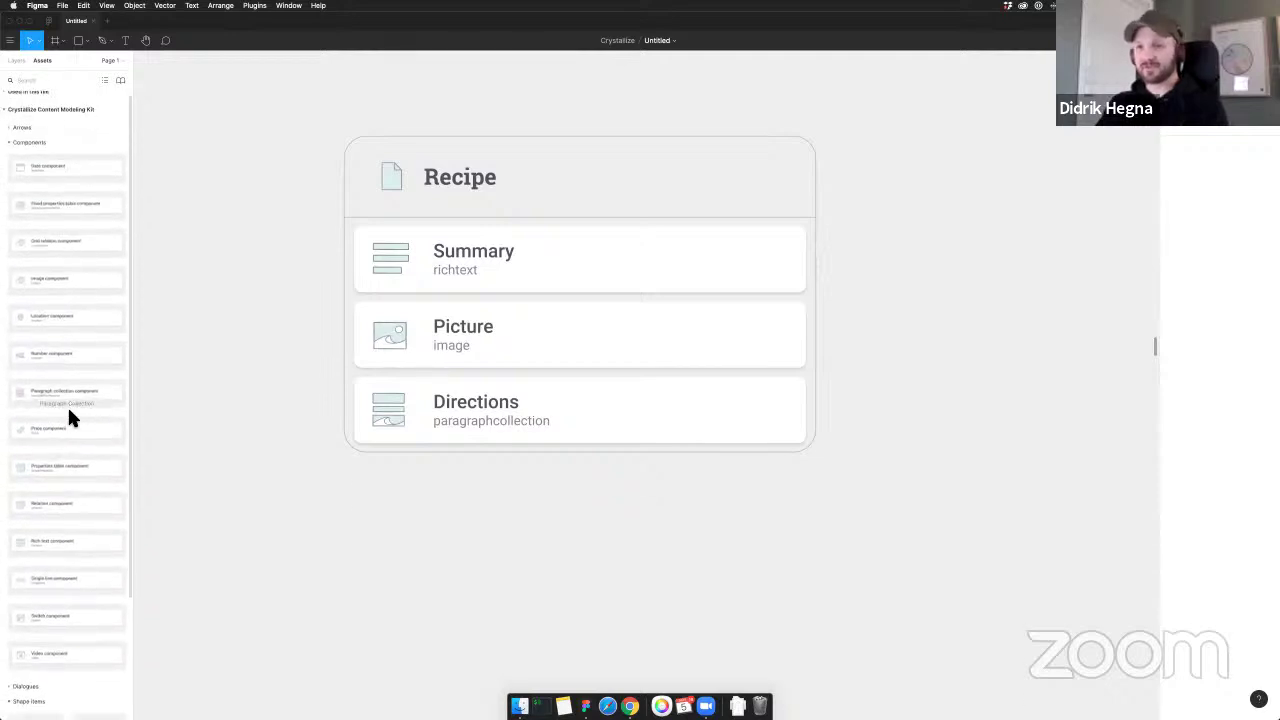
Add a Relation component below Directions and title it 'Ingredient'
{"action": "scroll", "coordinate": [74, 417], "scroll_direction": "down", "scroll_amount": 2}
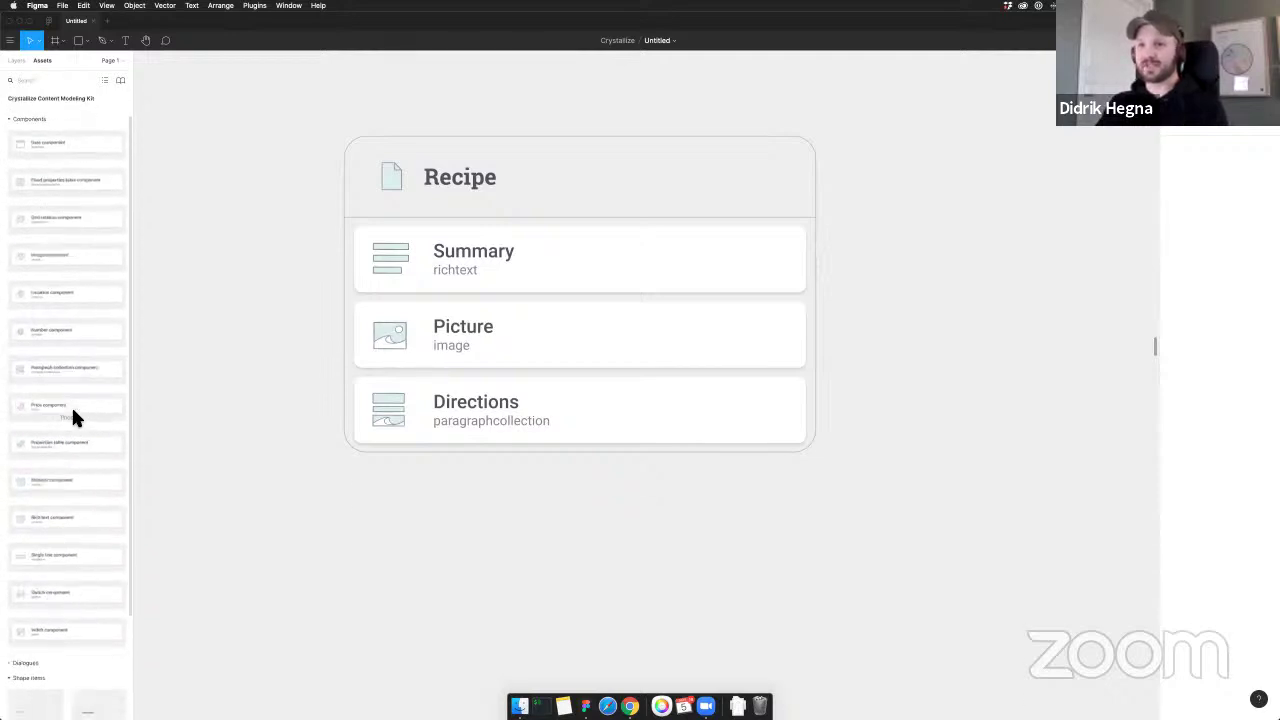
{"action": "left_click_drag", "start_coordinate": [33, 459], "coordinate": [571, 457]}
{"action": "double_click", "coordinate": [510, 487]}
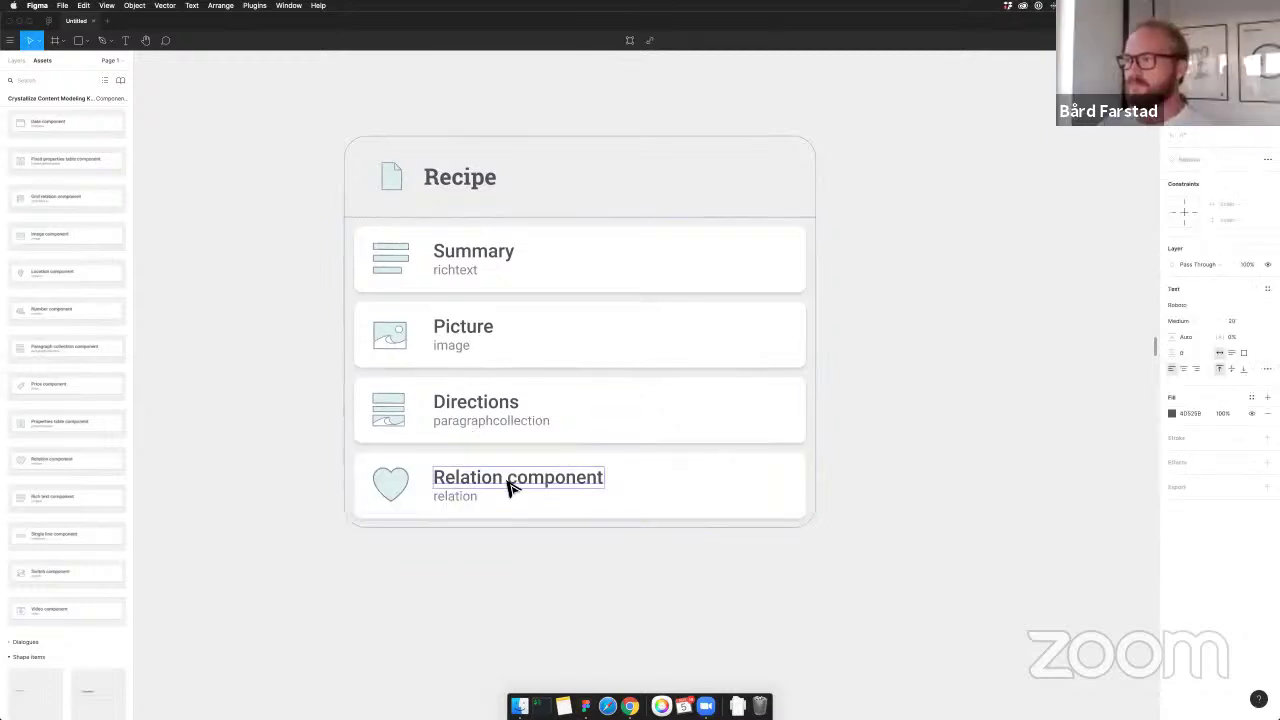
{"action": "double_click", "coordinate": [507, 487]}
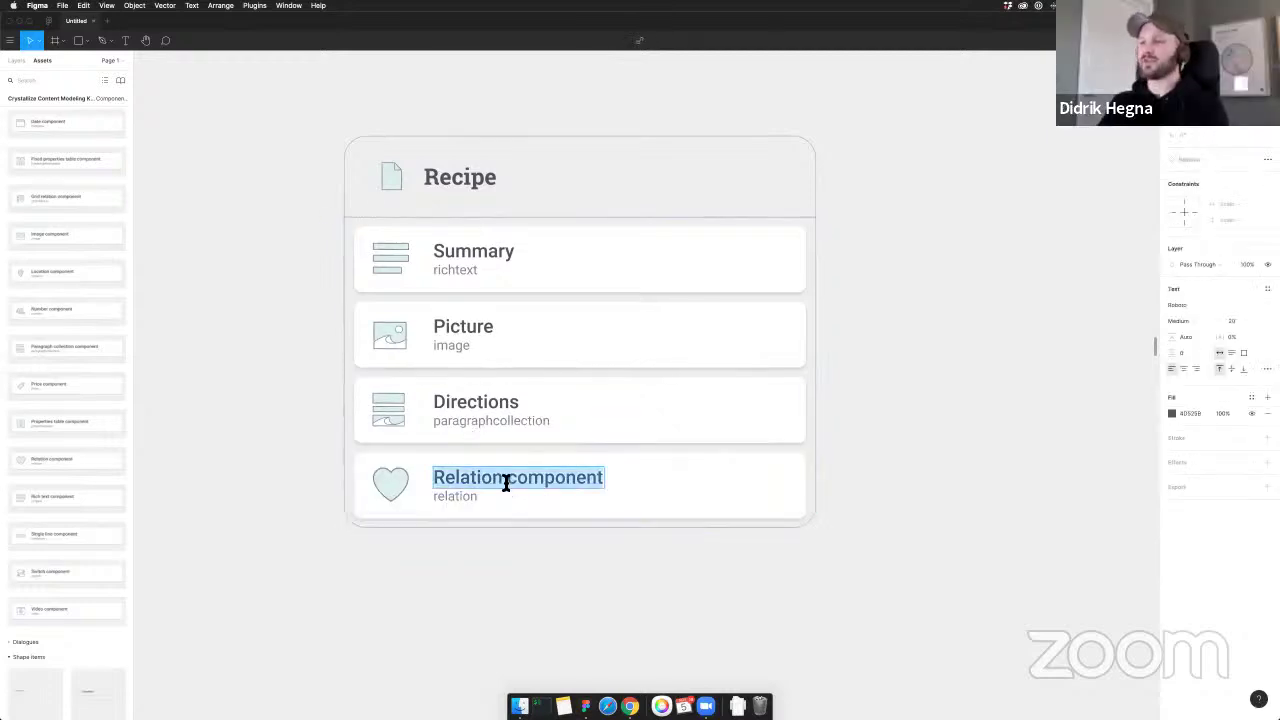
{"action": "type", "text": "Ingr"}
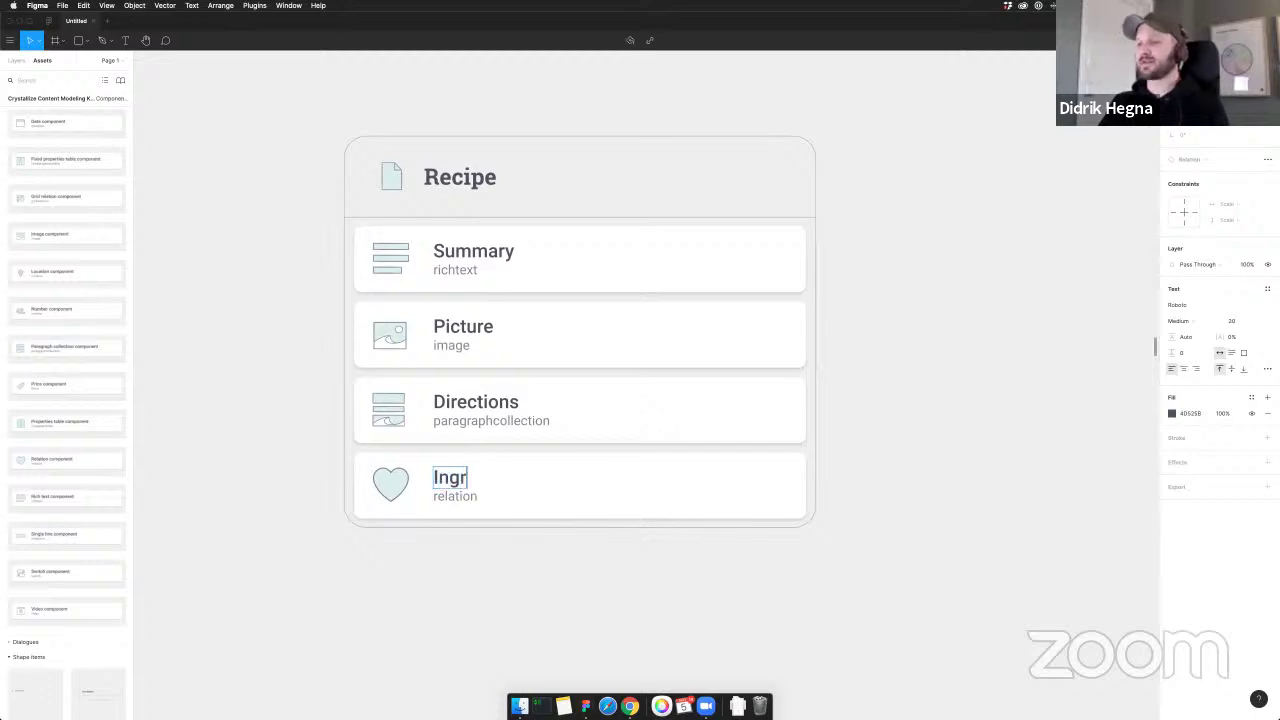
{"action": "type", "text": "edient"}
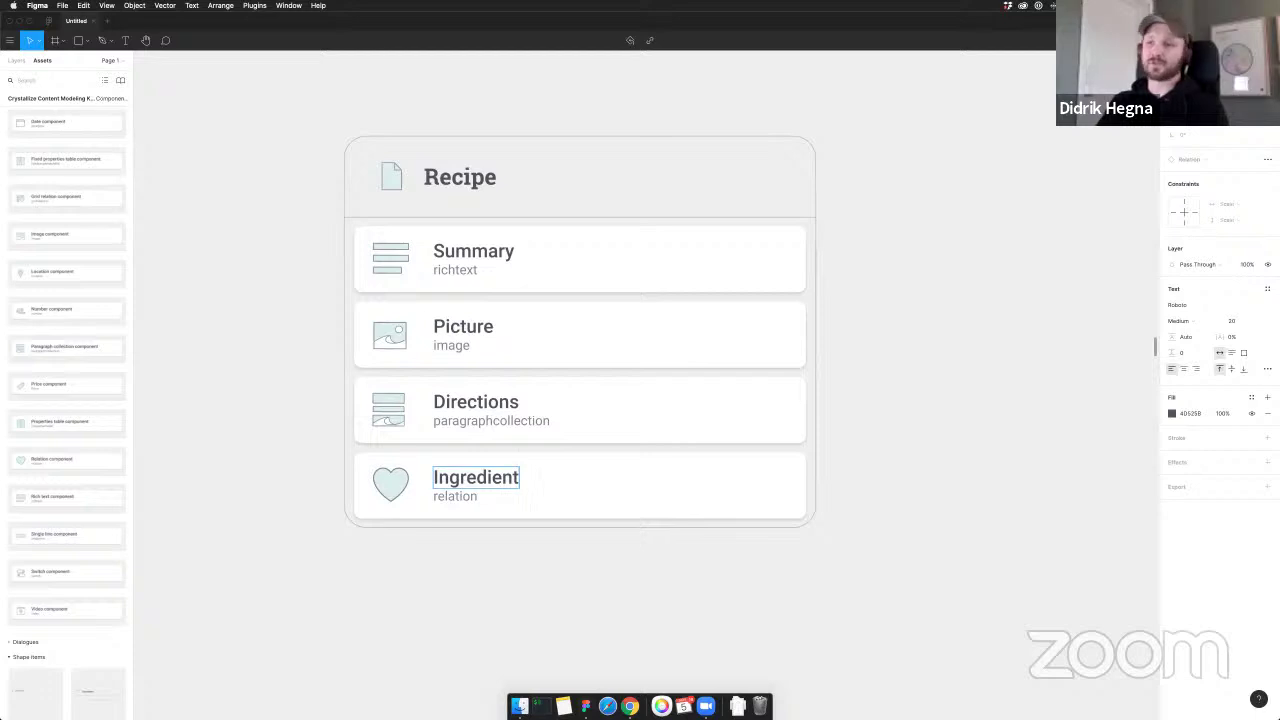
{"action": "left_click", "coordinate": [854, 423]}
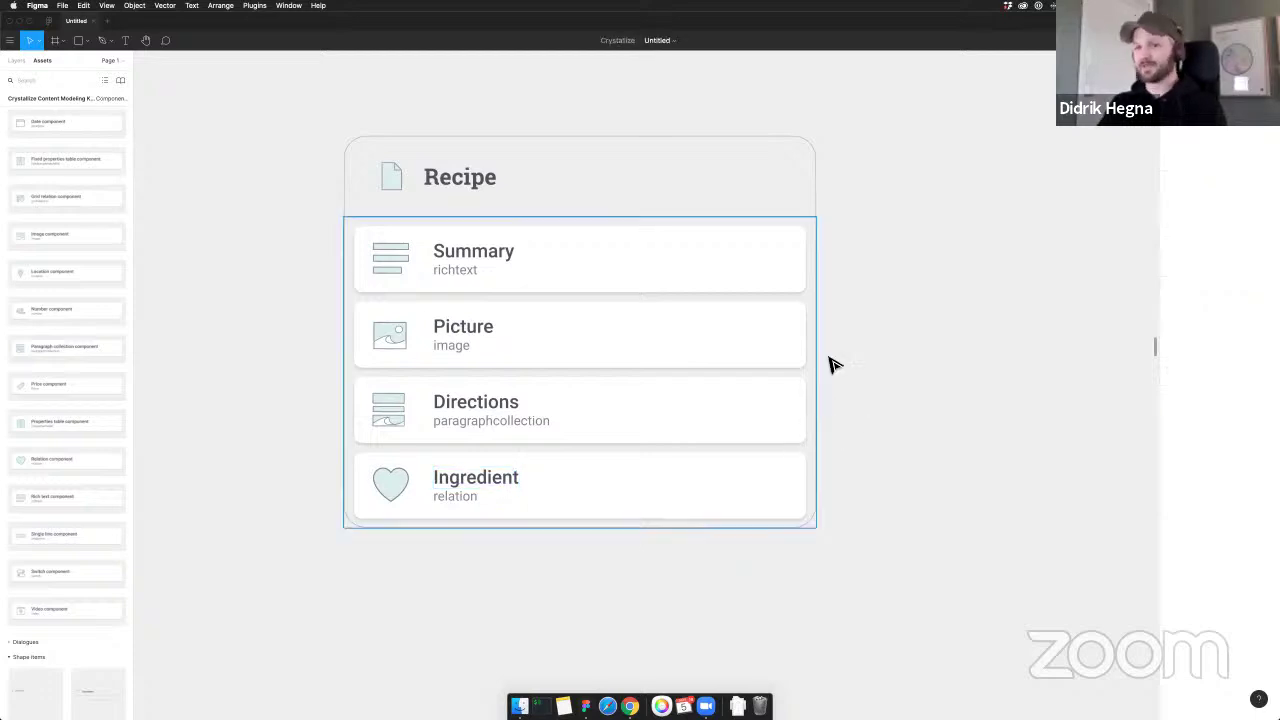
{"action": "scroll", "coordinate": [853, 433], "scroll_direction": "down", "scroll_amount": 1}
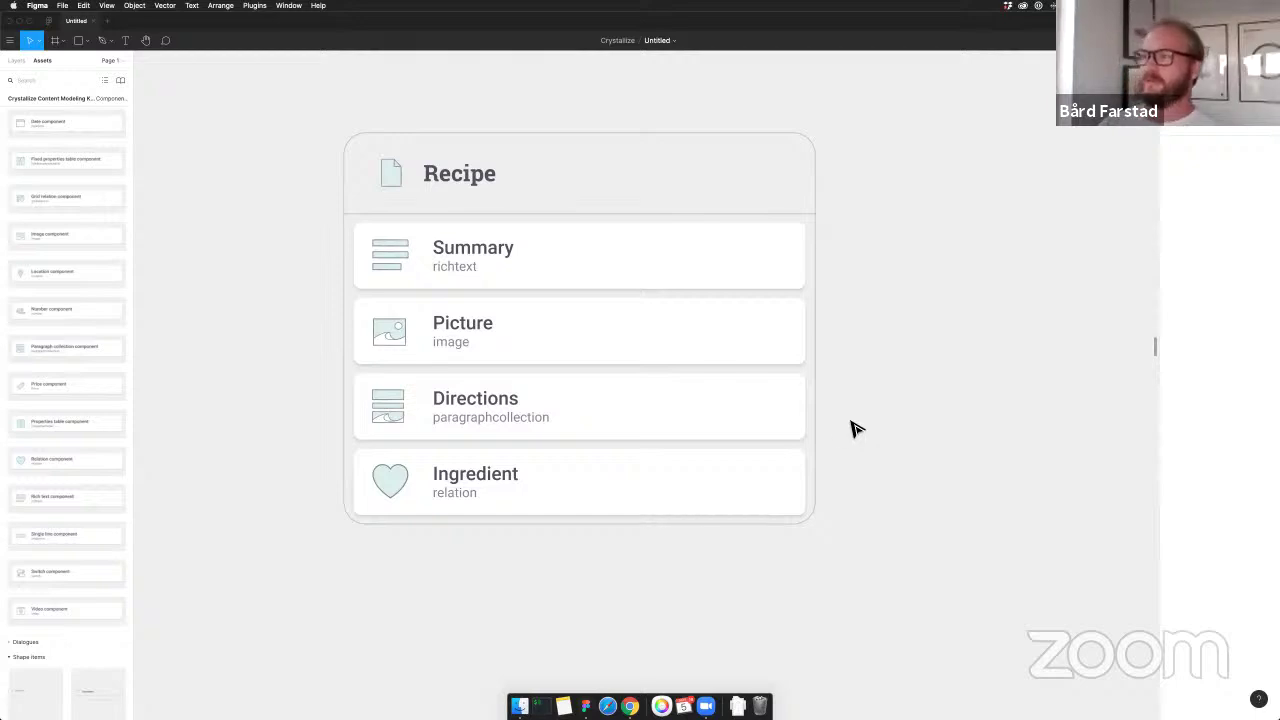
Pluralize the relation field's title to 'Ingredients'
{"action": "double_click", "coordinate": [507, 487]}
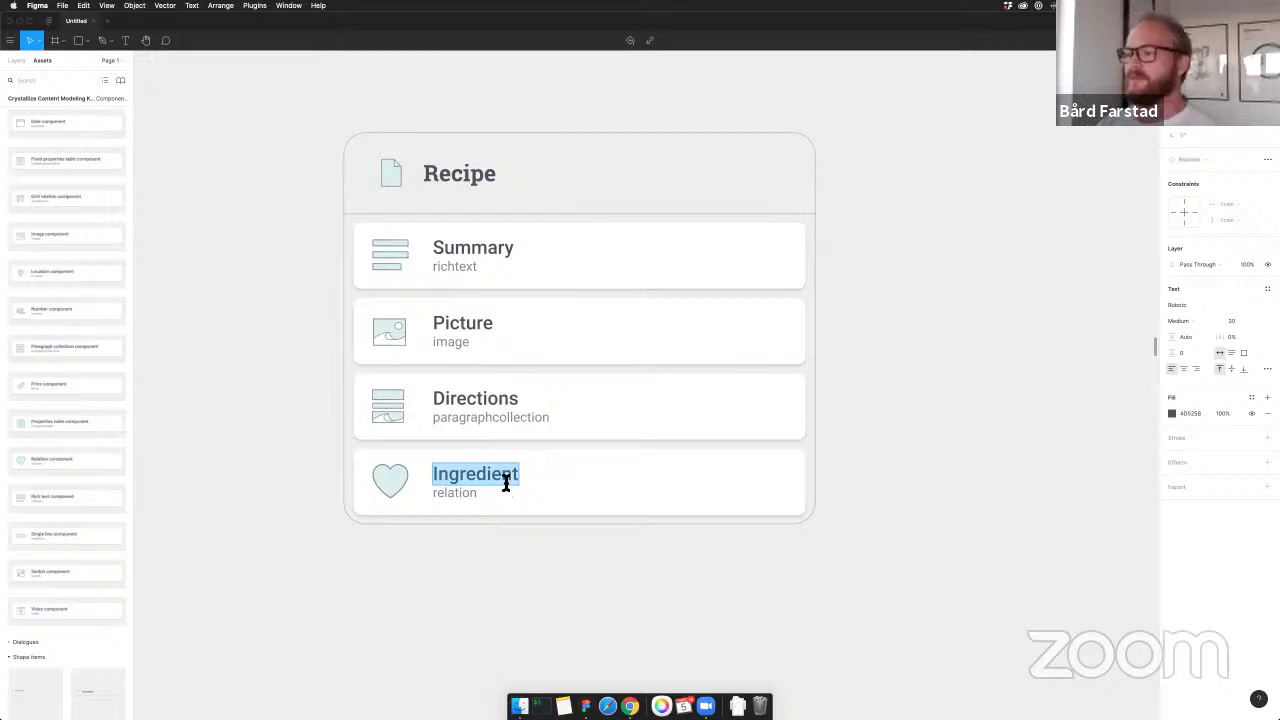
{"action": "key", "text": "Right"}
{"action": "type", "text": "s"}
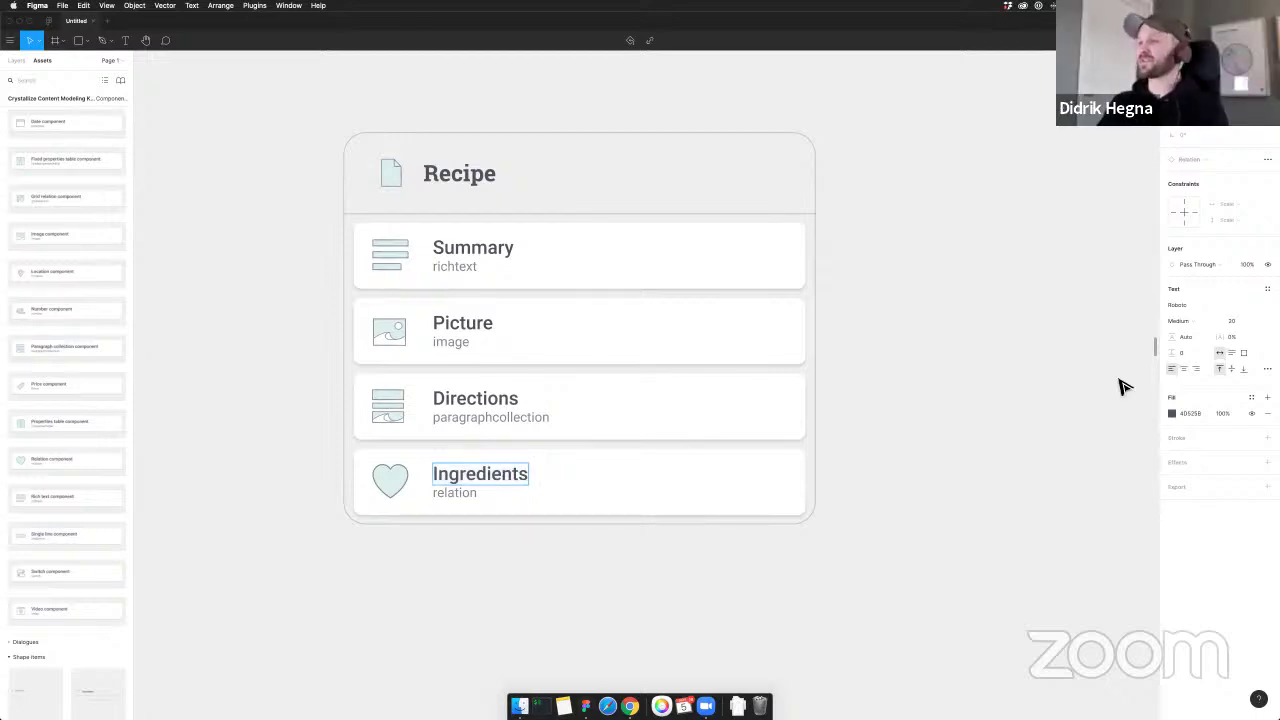
{"action": "key", "text": "Escape"}
{"action": "key", "text": "Escape"}
{"action": "scroll", "coordinate": [894, 417], "scroll_direction": "down", "scroll_amount": 3}
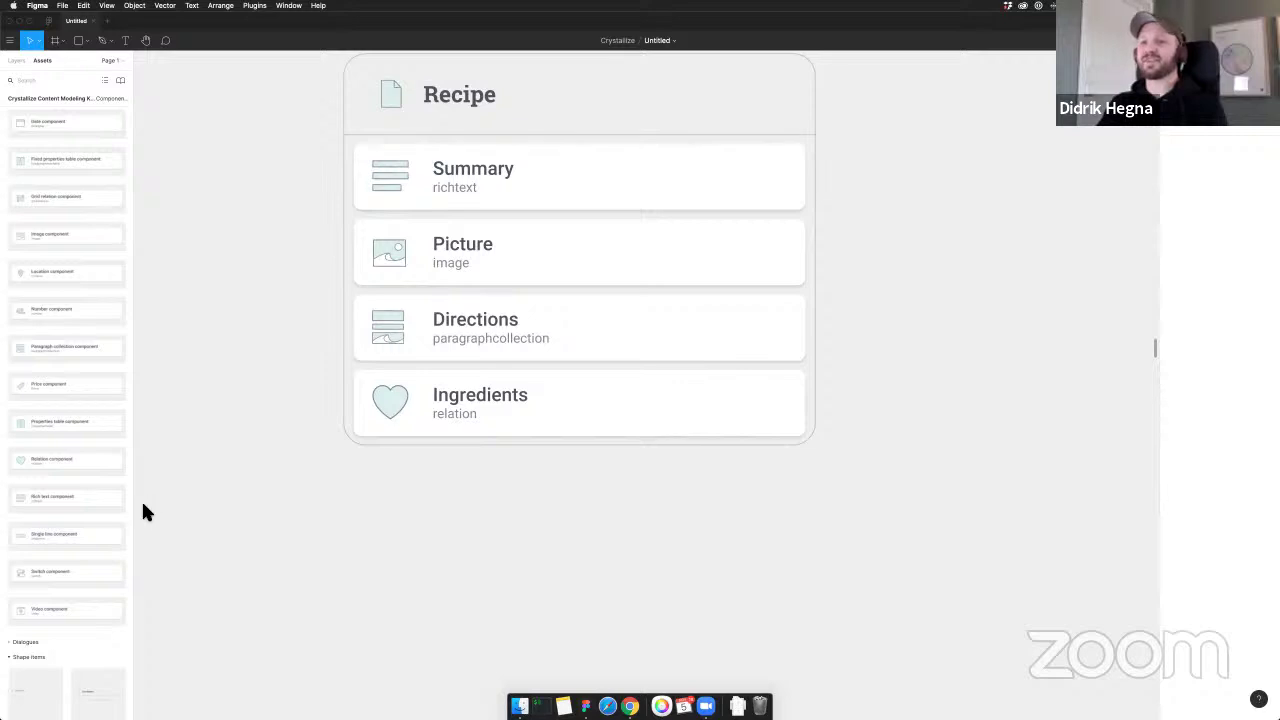
Add another Relation component below Ingredients and title it 'Chefs'
{"action": "left_click_drag", "start_coordinate": [115, 460], "coordinate": [466, 481]}
{"action": "double_click", "coordinate": [465, 479]}
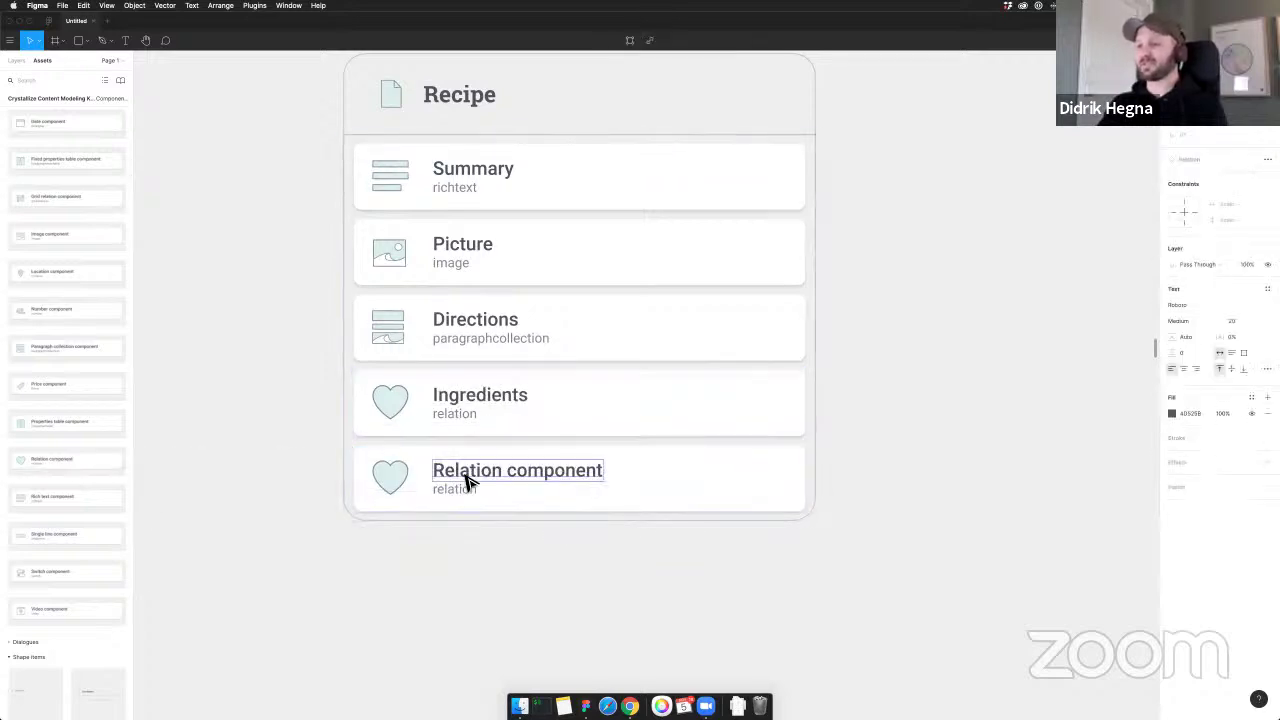
{"action": "double_click", "coordinate": [464, 477]}
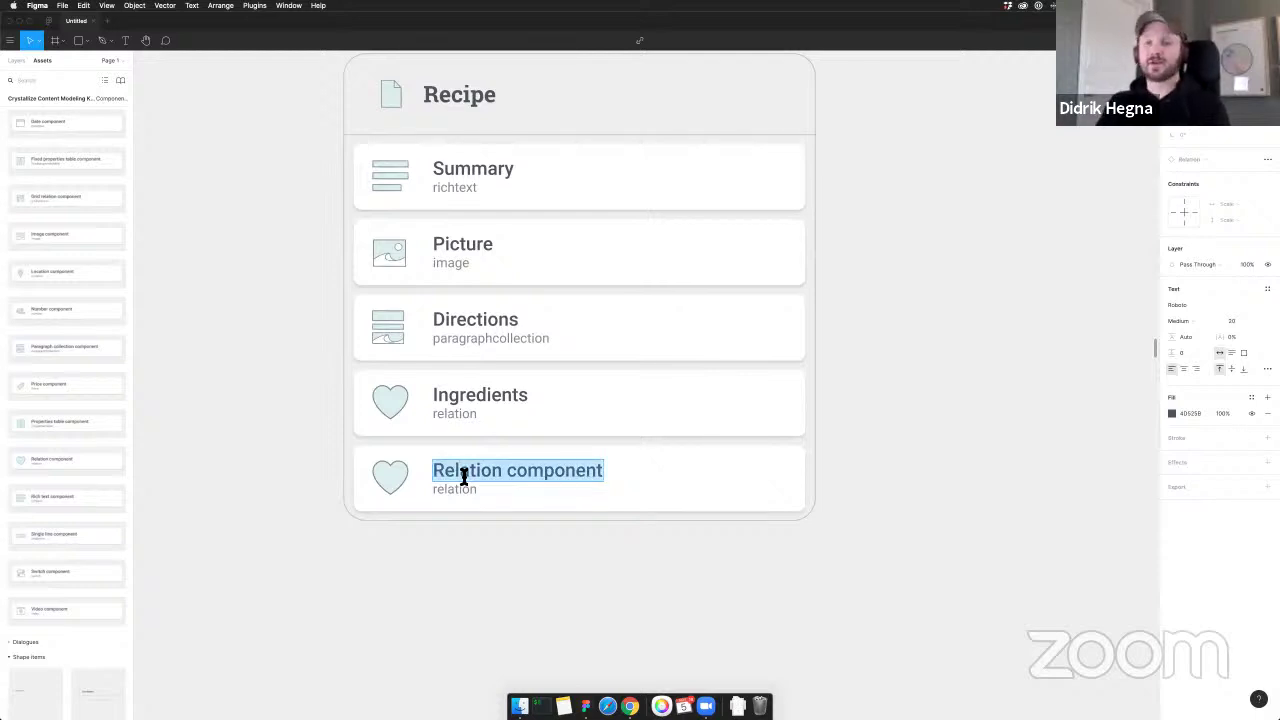
{"action": "type", "text": "Chef"}
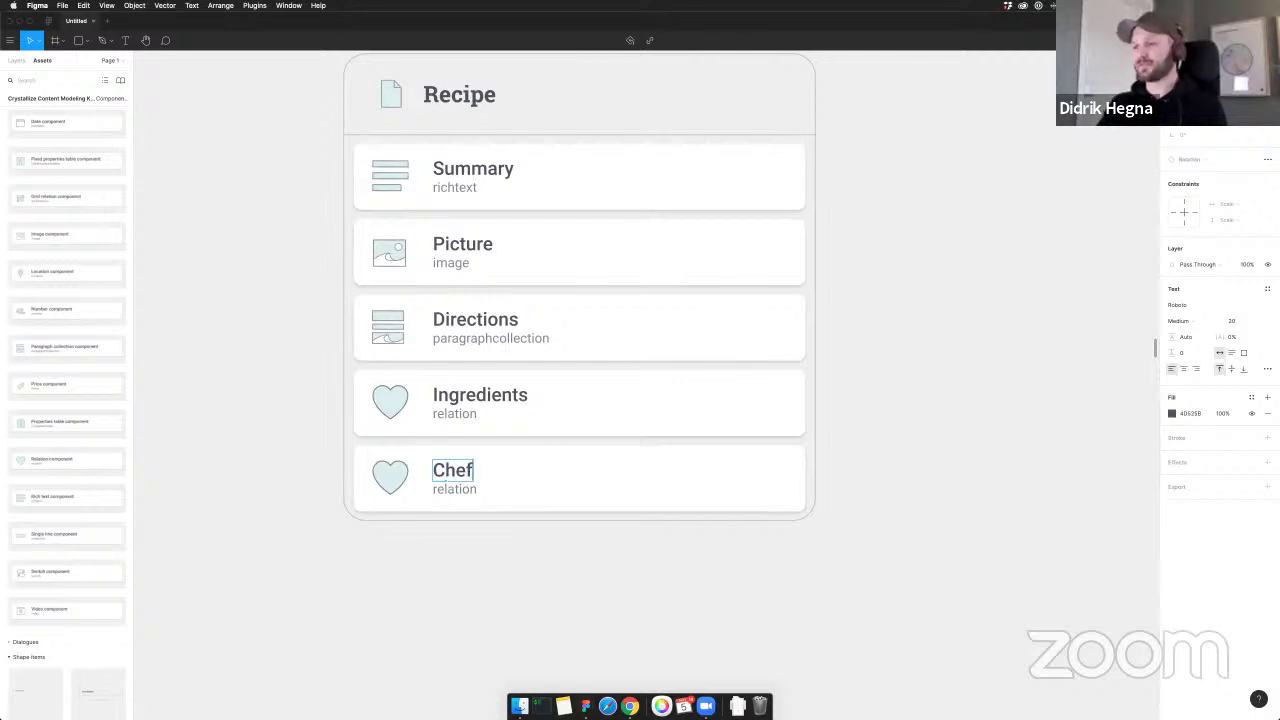
{"action": "type", "text": "s"}
{"action": "left_click", "coordinate": [866, 388]}
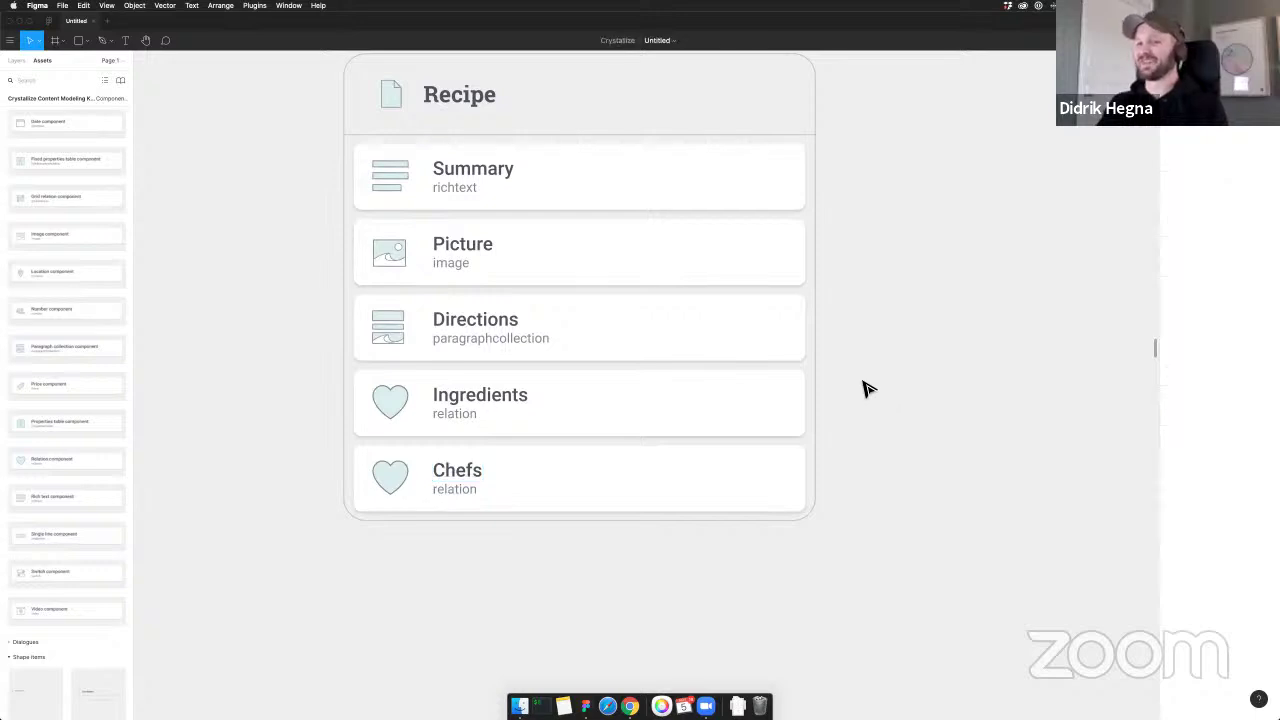
Go back to the asset library overview and collapse the Components list
{"action": "scroll", "coordinate": [869, 266], "scroll_direction": "right", "scroll_amount": 2}
{"action": "scroll", "coordinate": [869, 269], "scroll_direction": "down", "scroll_amount": 3}
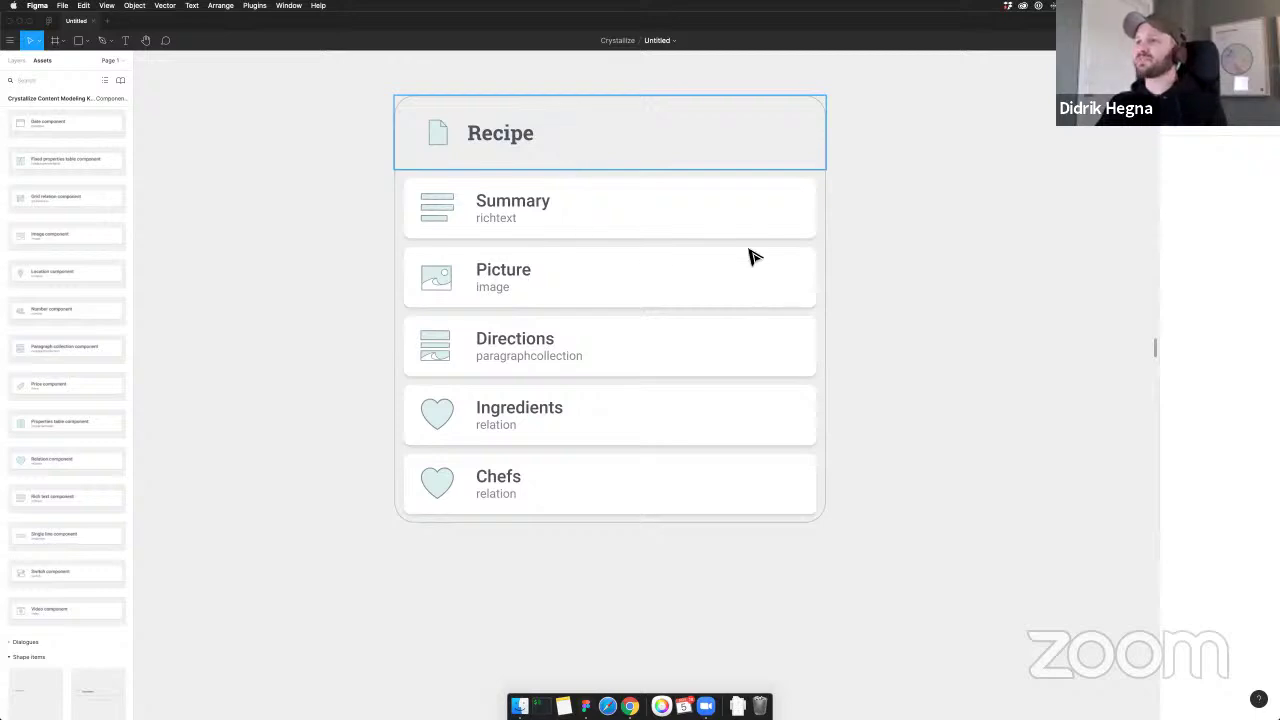
{"action": "scroll", "coordinate": [917, 243], "scroll_direction": "right", "scroll_amount": 3}
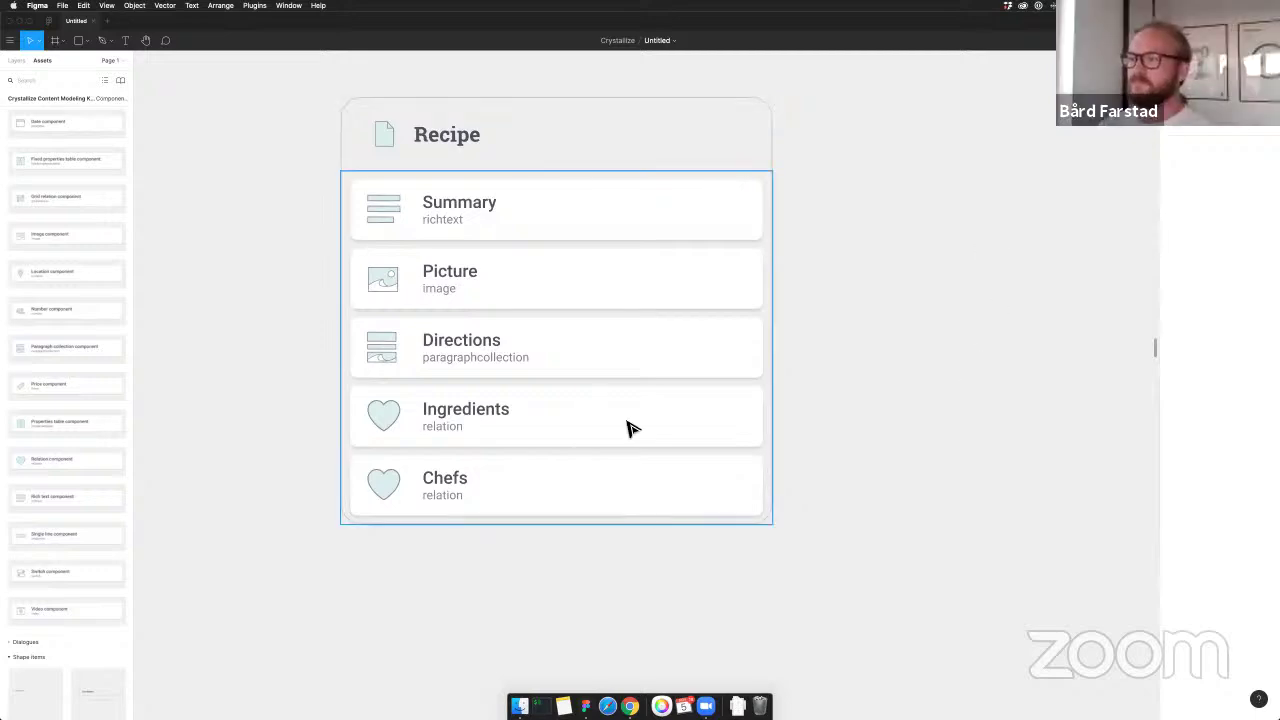
{"action": "scroll", "coordinate": [552, 422], "scroll_direction": "down", "scroll_amount": 1}
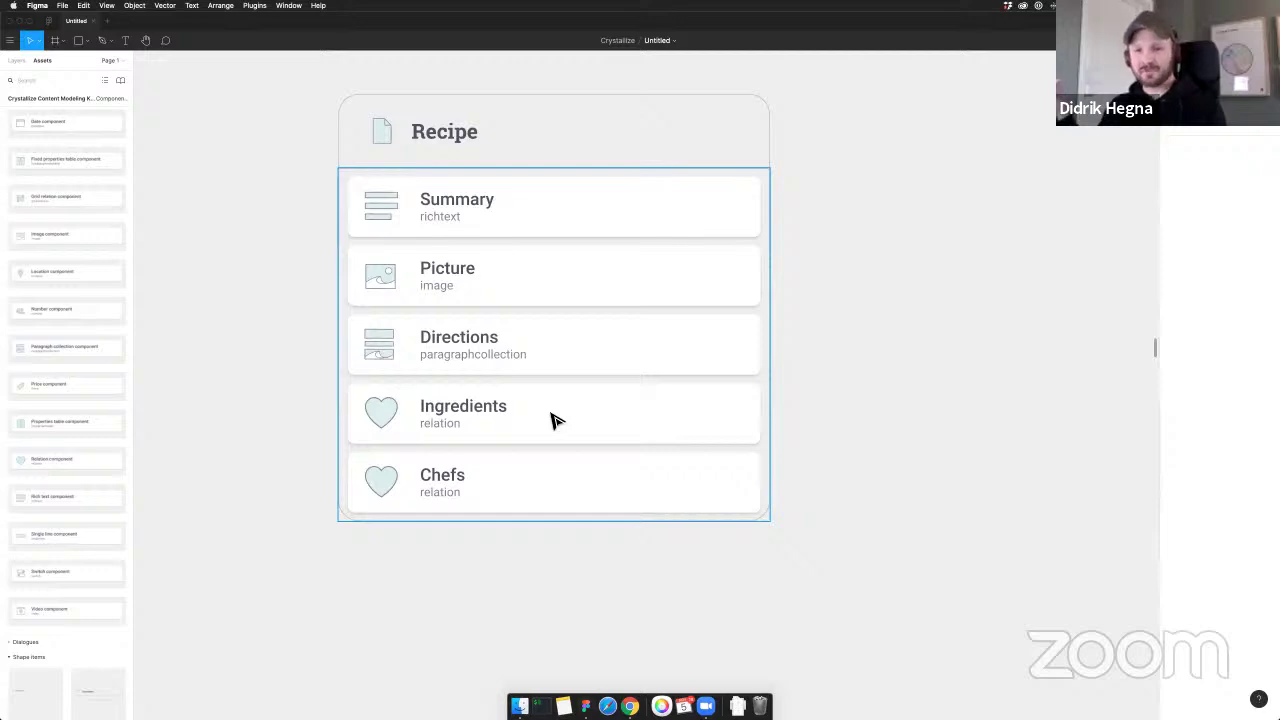
{"action": "scroll", "coordinate": [548, 426], "scroll_direction": "right", "scroll_amount": 2}
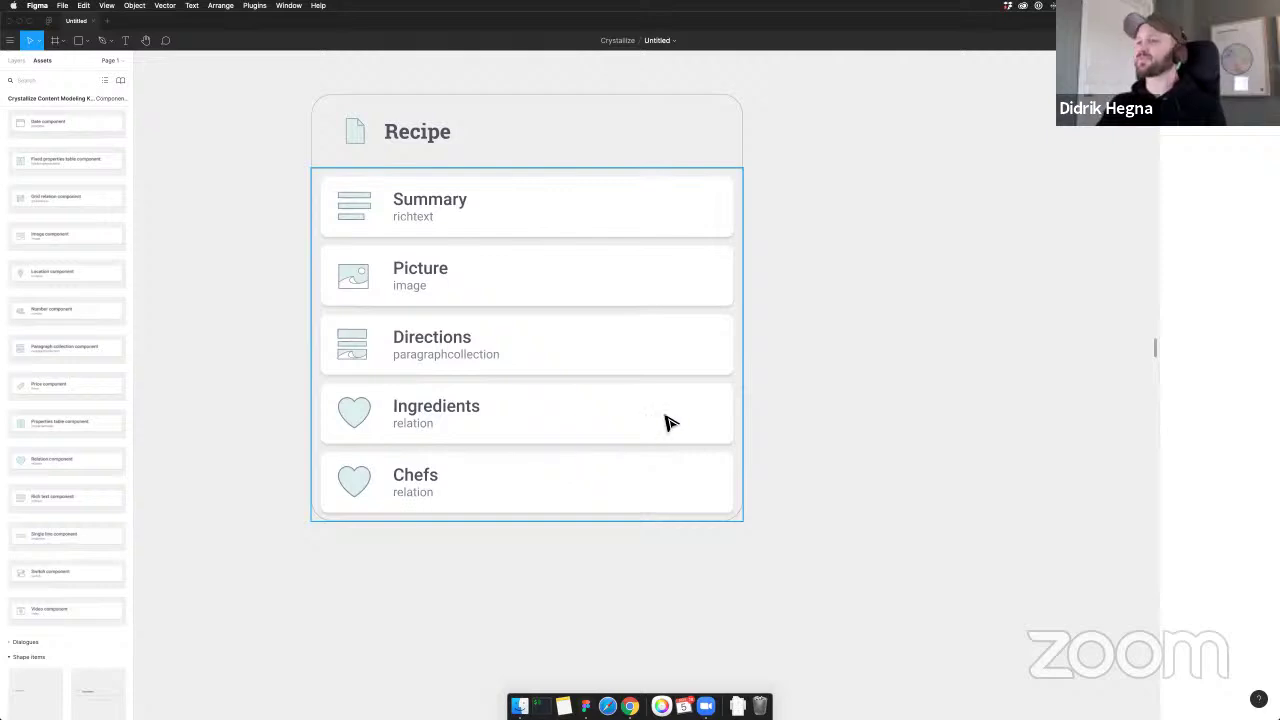
{"action": "left_click", "coordinate": [41, 112]}
{"action": "left_click", "coordinate": [14, 152]}
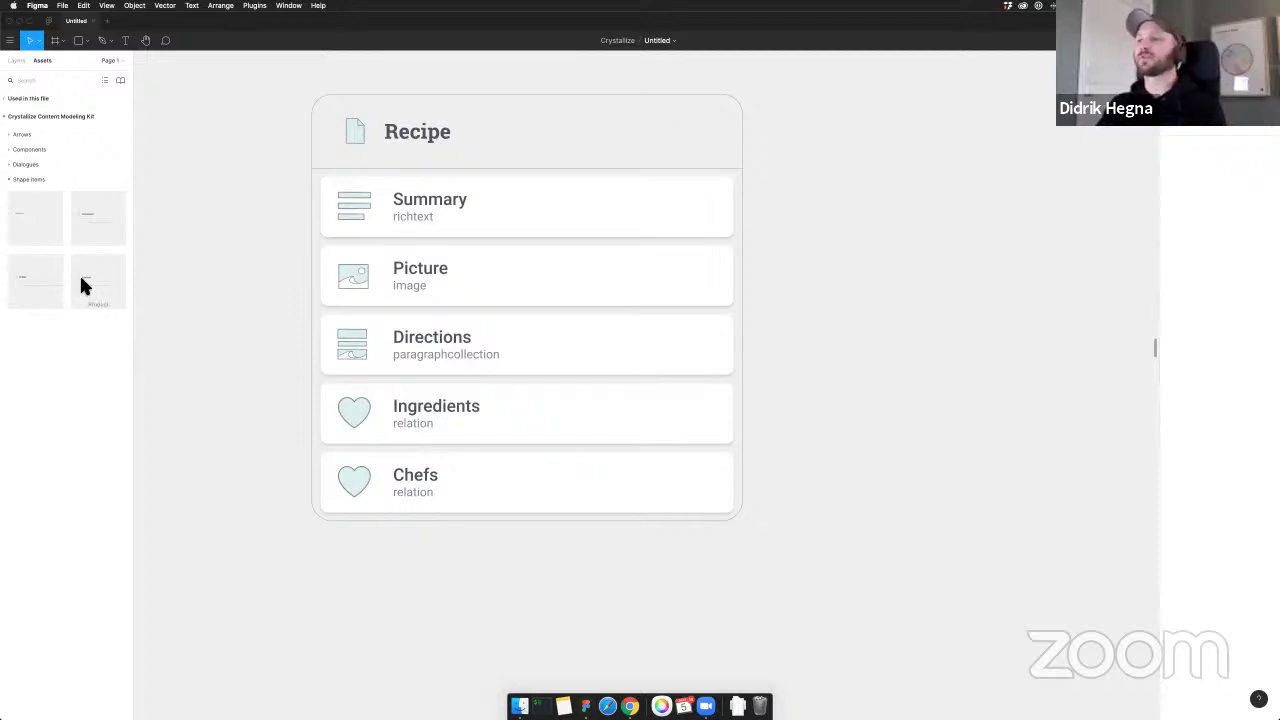
Drop a Product shape card onto the canvas beside the Recipe card
{"action": "left_click_drag", "start_coordinate": [83, 286], "coordinate": [870, 340]}
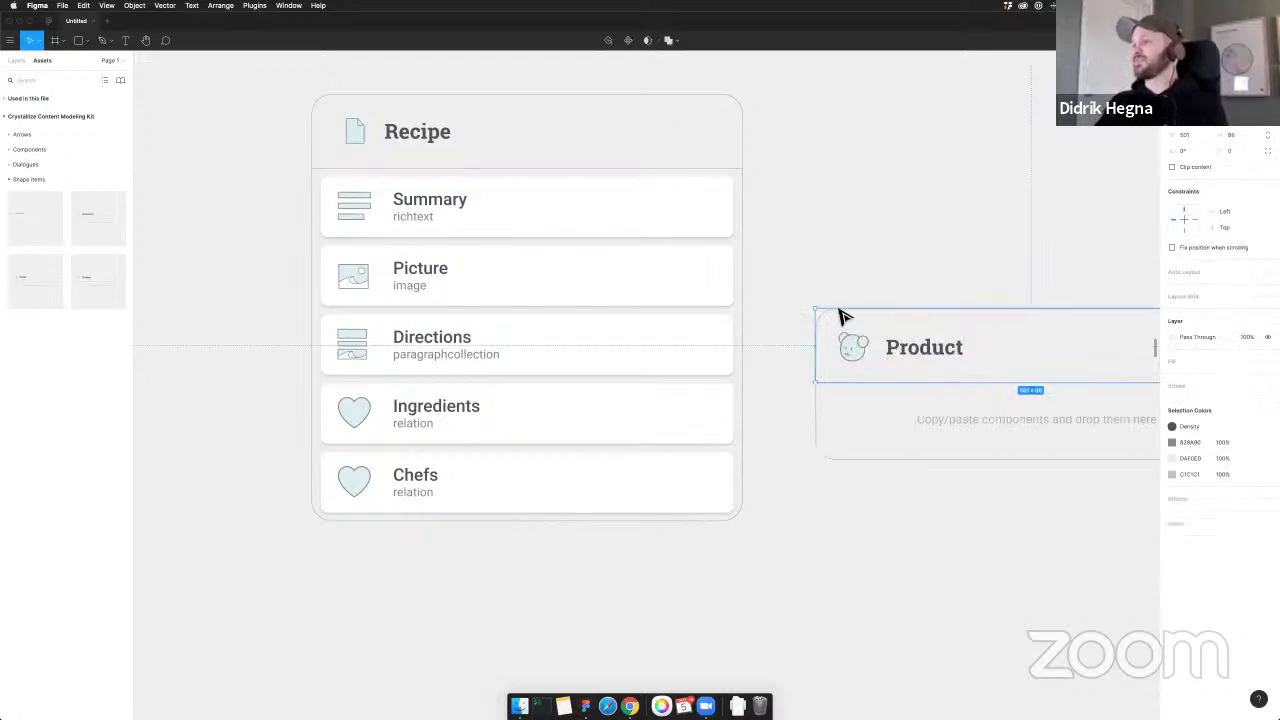
{"action": "left_click", "coordinate": [928, 253]}
{"action": "left_click_drag", "start_coordinate": [928, 253], "coordinate": [766, 245]}
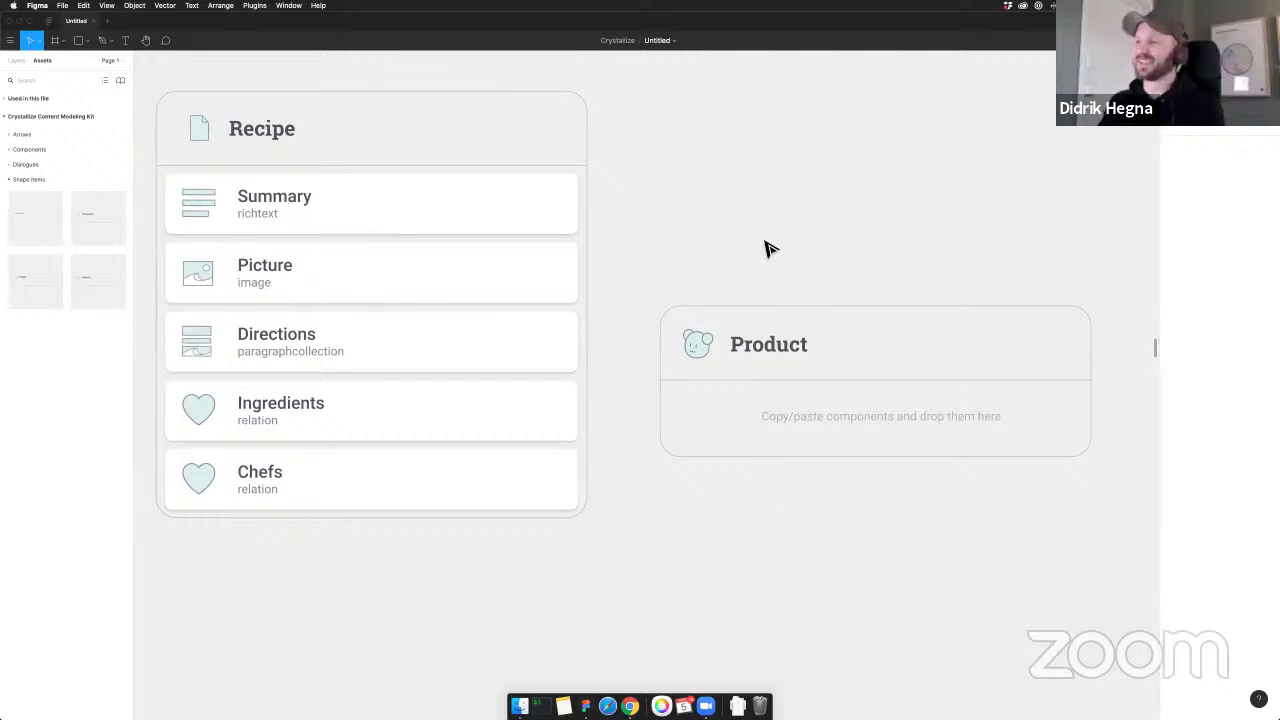
{"action": "scroll", "coordinate": [765, 240], "scroll_direction": "right", "scroll_amount": 2}
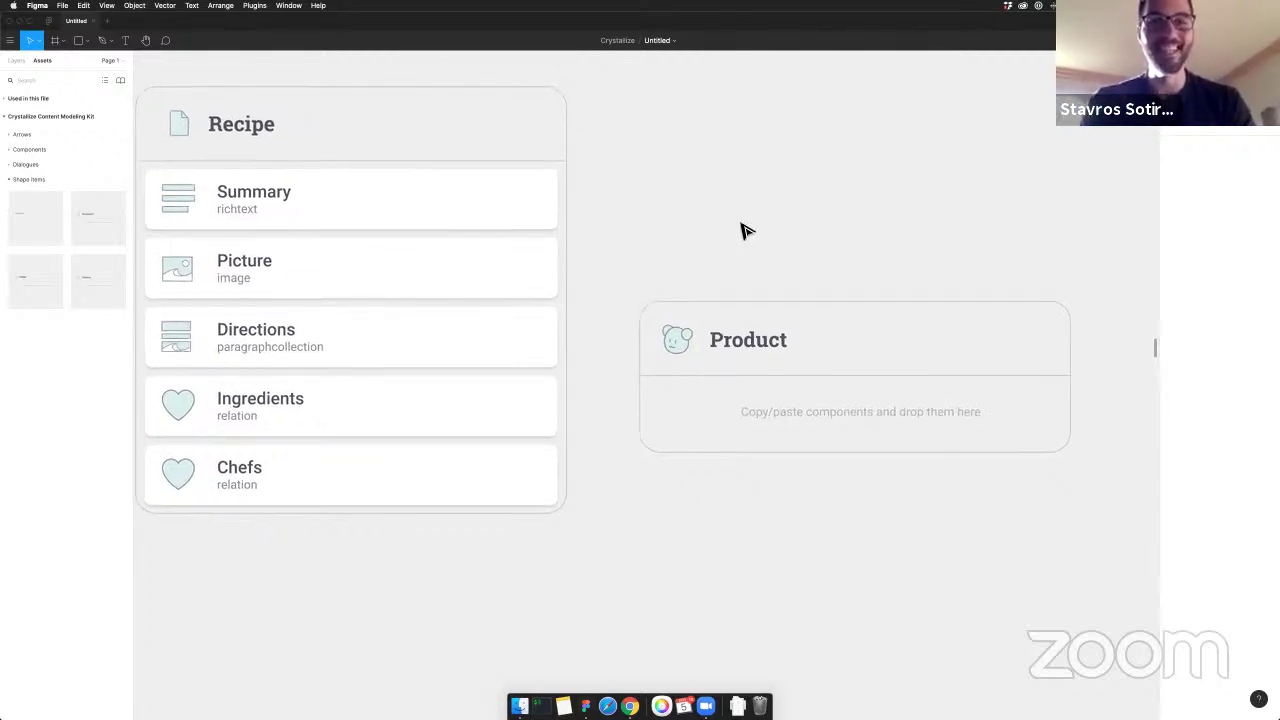
{"action": "scroll", "coordinate": [730, 213], "scroll_direction": "left", "scroll_amount": 1}
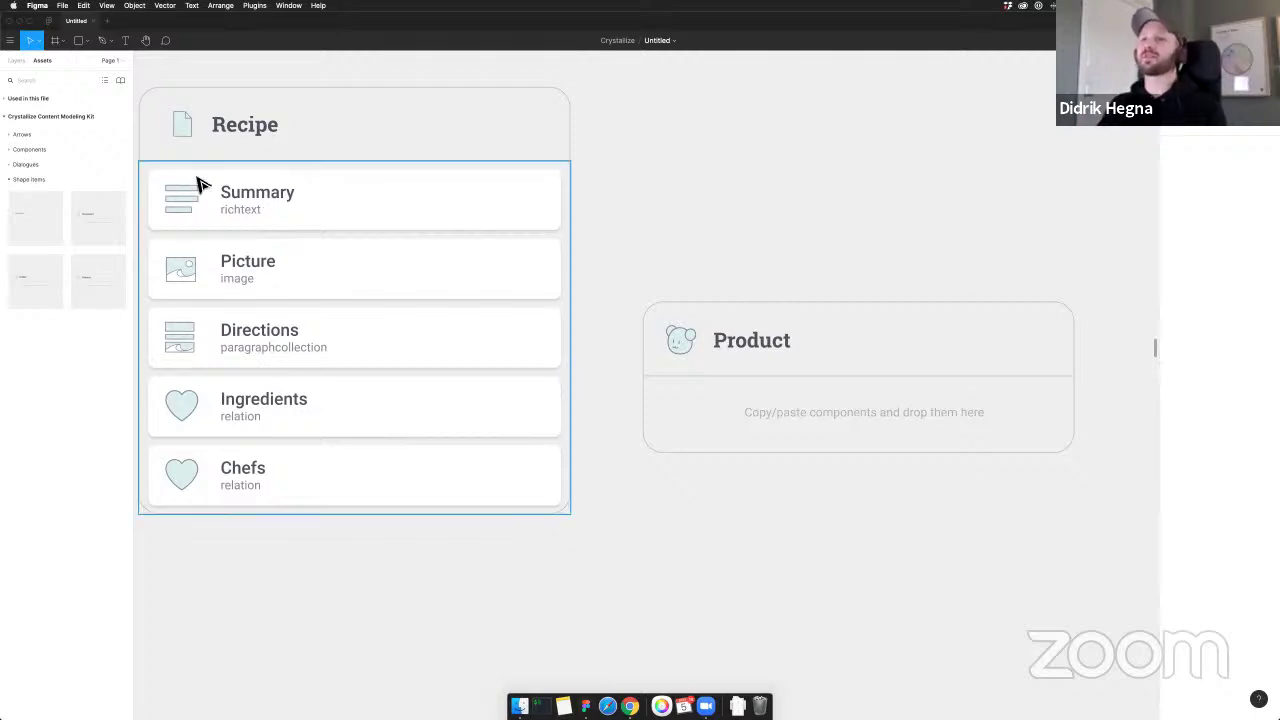
Expand the Components list and shift the Product card slightly to the right
{"action": "left_click", "coordinate": [12, 150]}
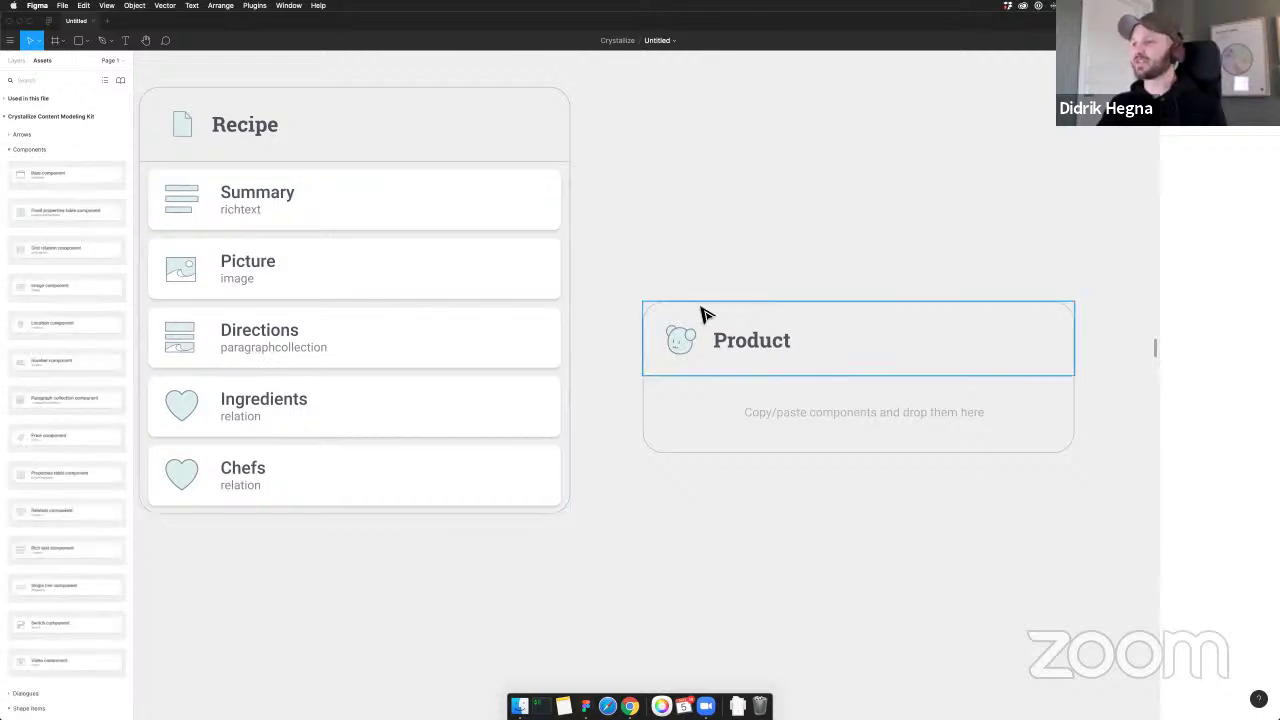
{"action": "left_click_drag", "start_coordinate": [711, 320], "coordinate": [693, 275]}
{"action": "left_click", "coordinate": [689, 266]}
{"action": "left_click", "coordinate": [163, 220]}
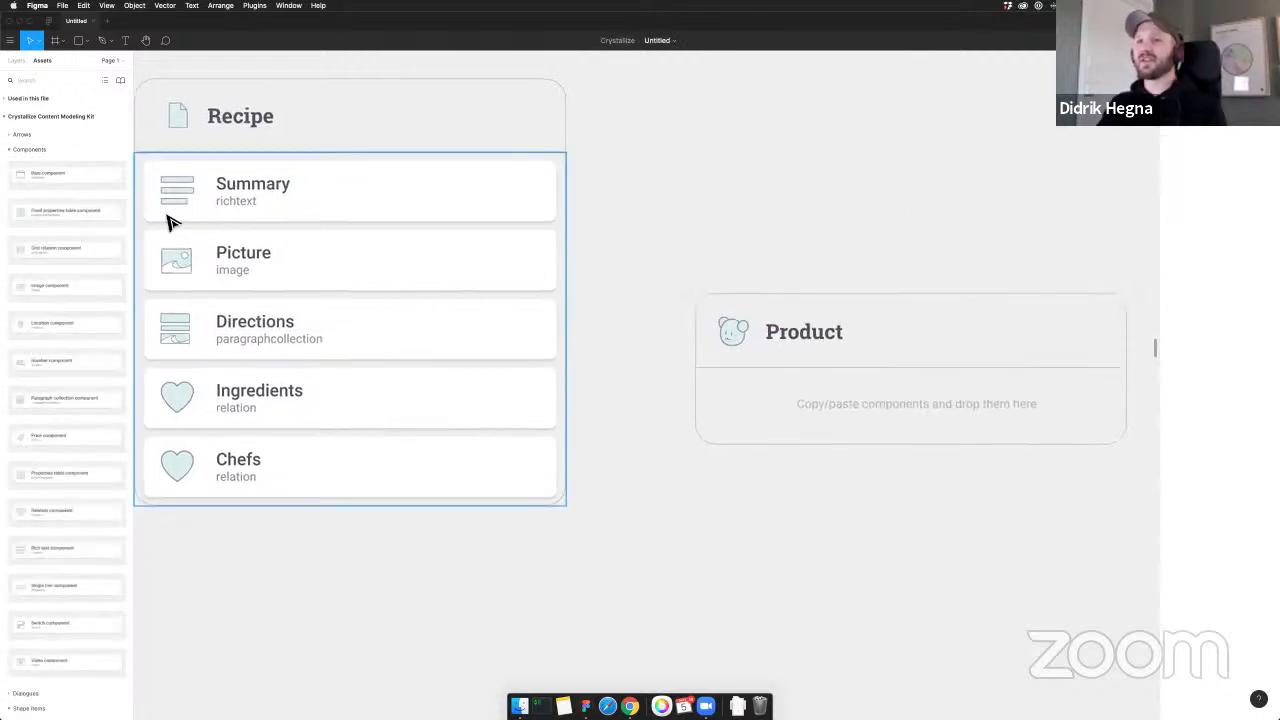
{"action": "scroll", "coordinate": [80, 177], "scroll_direction": "down", "scroll_amount": 1}
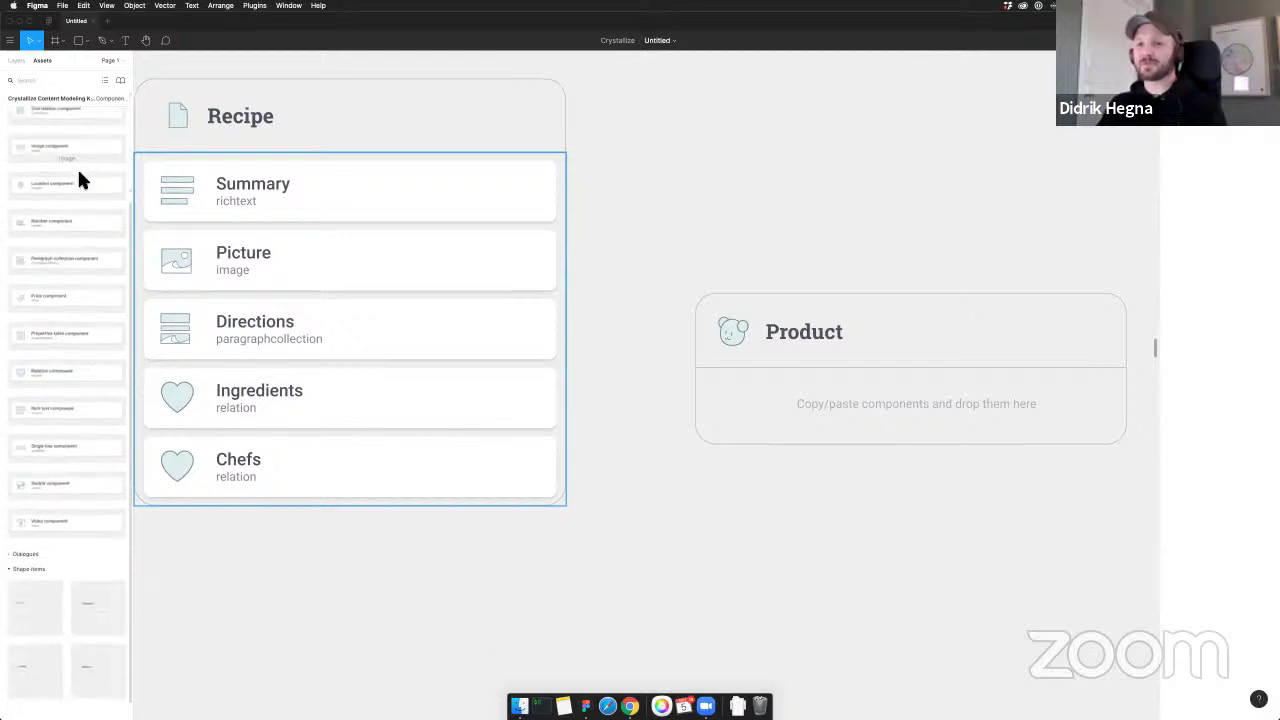
{"action": "scroll", "coordinate": [80, 175], "scroll_direction": "up", "scroll_amount": 1}
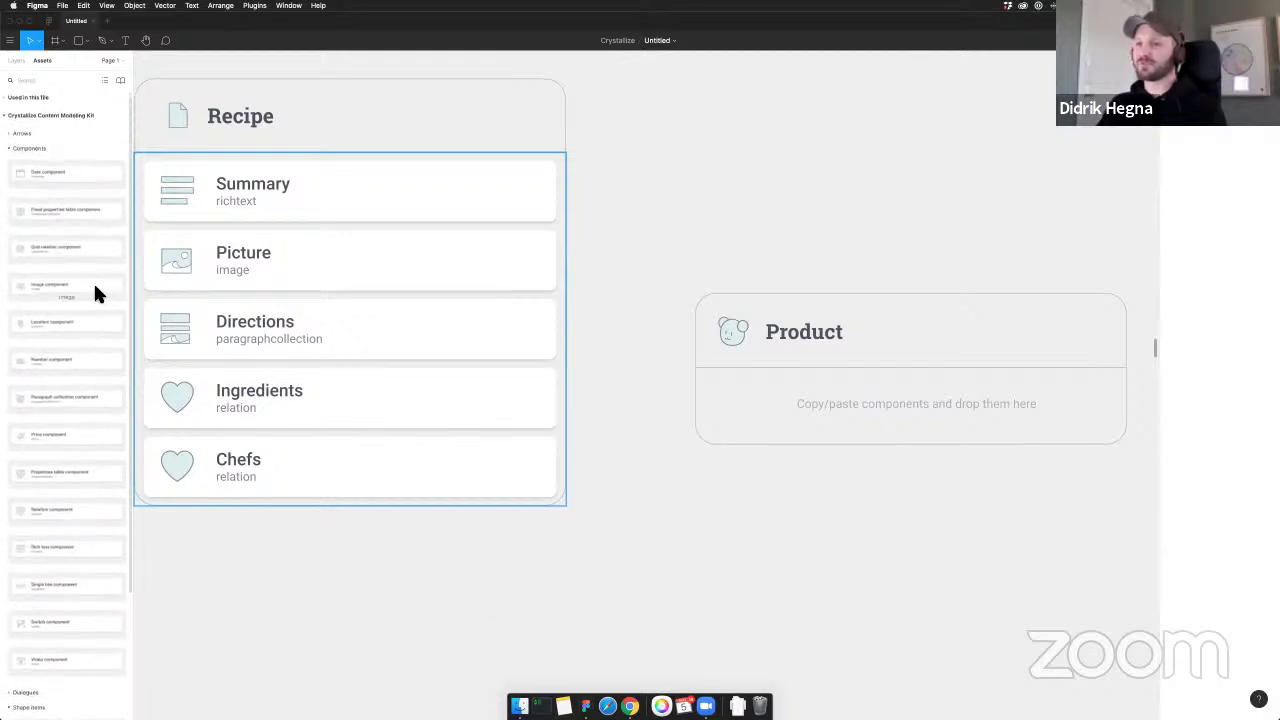
{"action": "scroll", "coordinate": [60, 405], "scroll_direction": "down", "scroll_amount": 5}
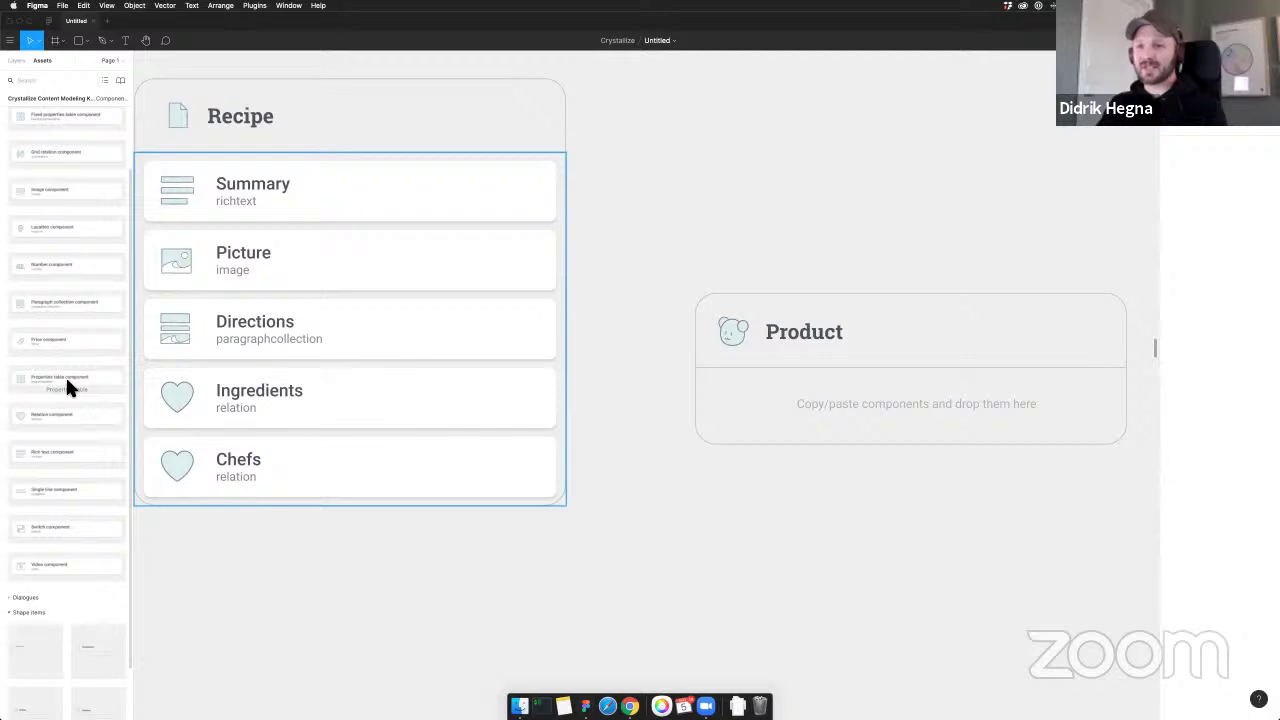
{"action": "left_click_drag", "start_coordinate": [45, 460], "coordinate": [796, 425]}
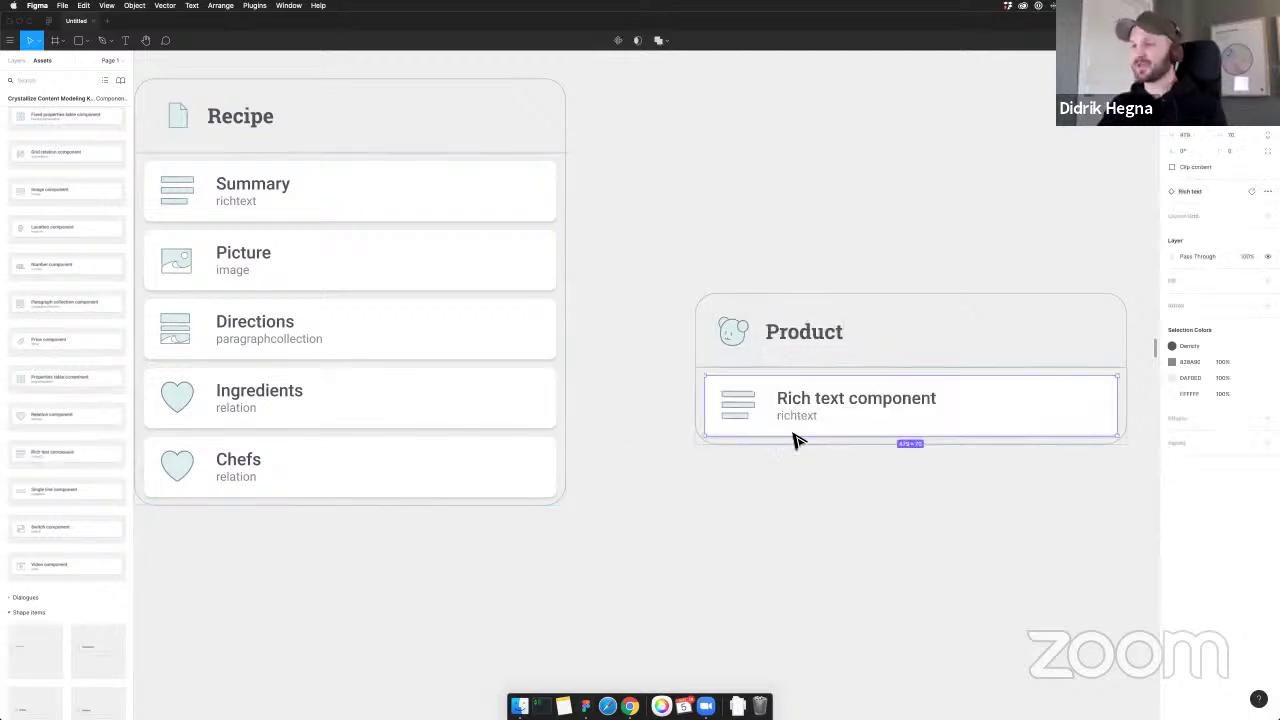
{"action": "double_click", "coordinate": [908, 408]}
{"action": "double_click", "coordinate": [908, 404]}
{"action": "left_click", "coordinate": [908, 404]}
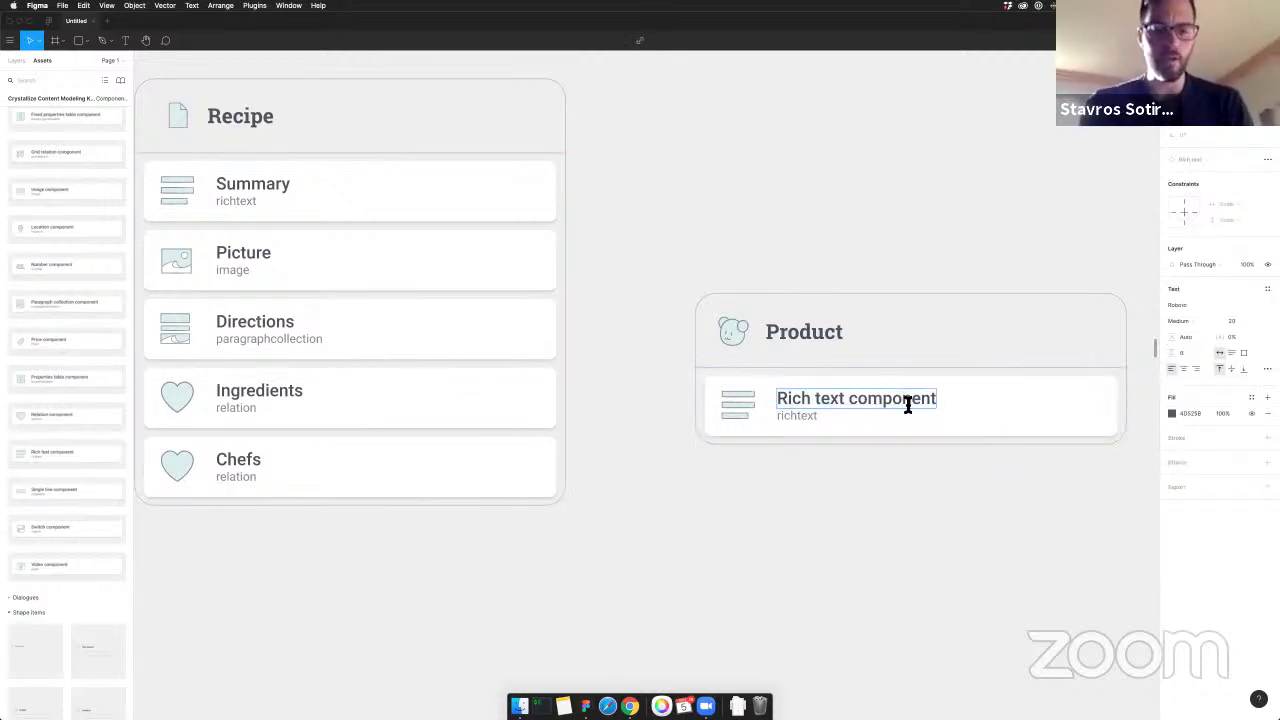
{"action": "key", "text": "super+a"}
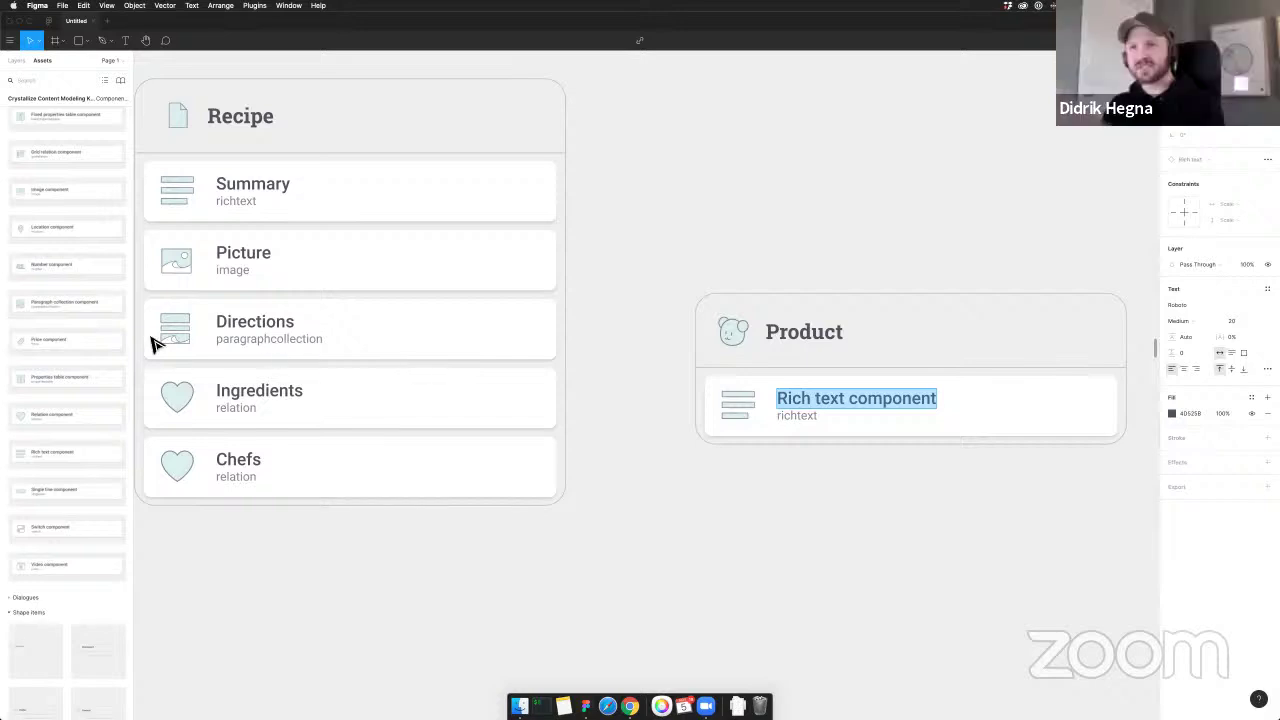
{"action": "scroll", "coordinate": [79, 187], "scroll_direction": "up", "scroll_amount": 2}
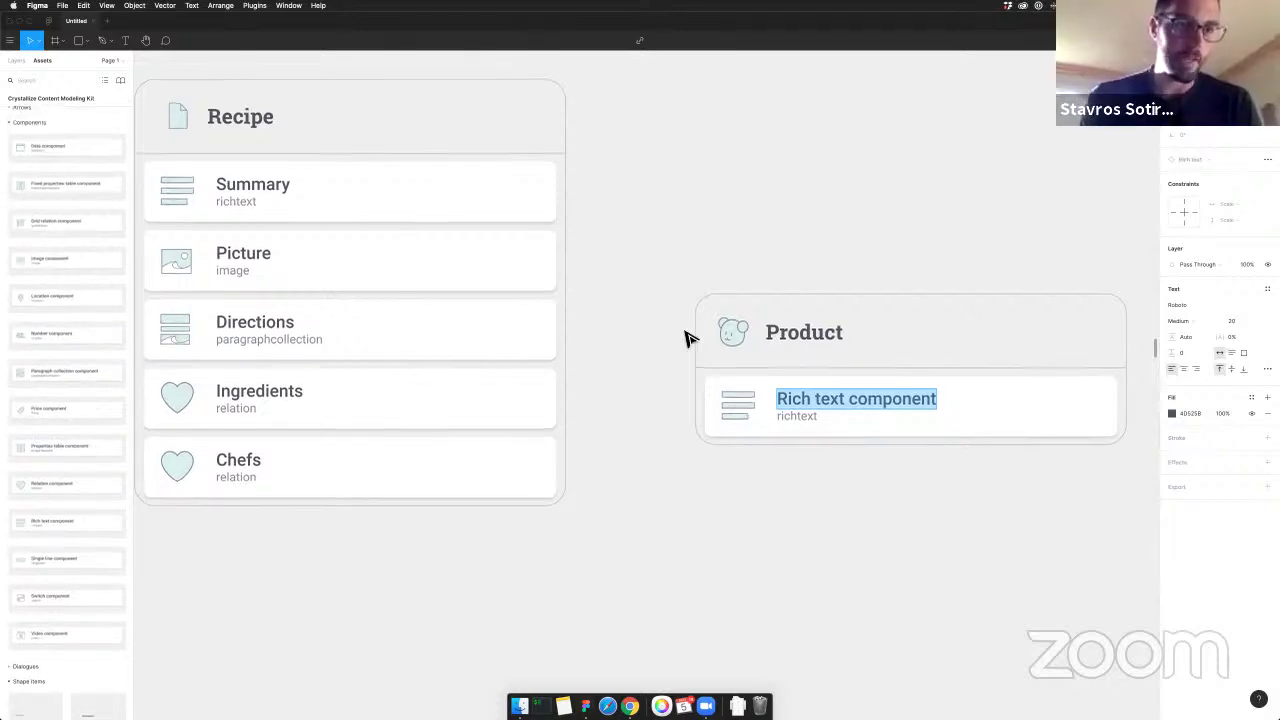
{"action": "type", "text": "Descript"}
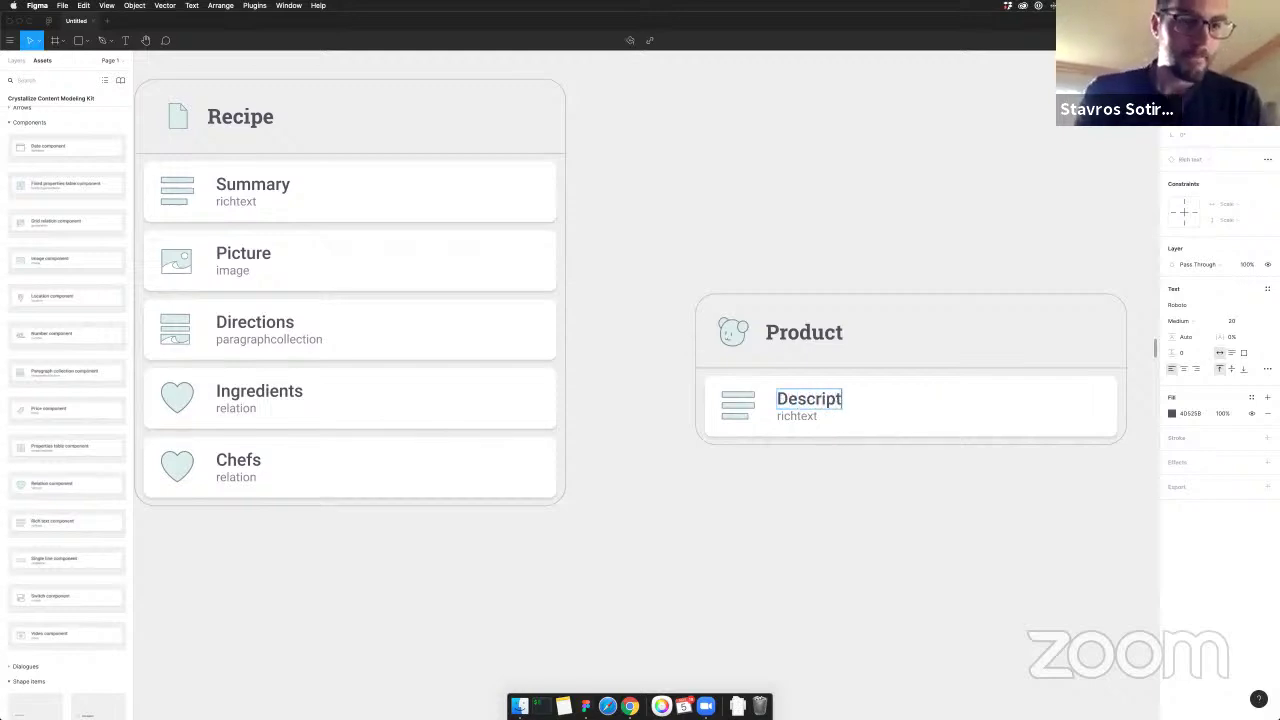
{"action": "type", "text": "ion"}
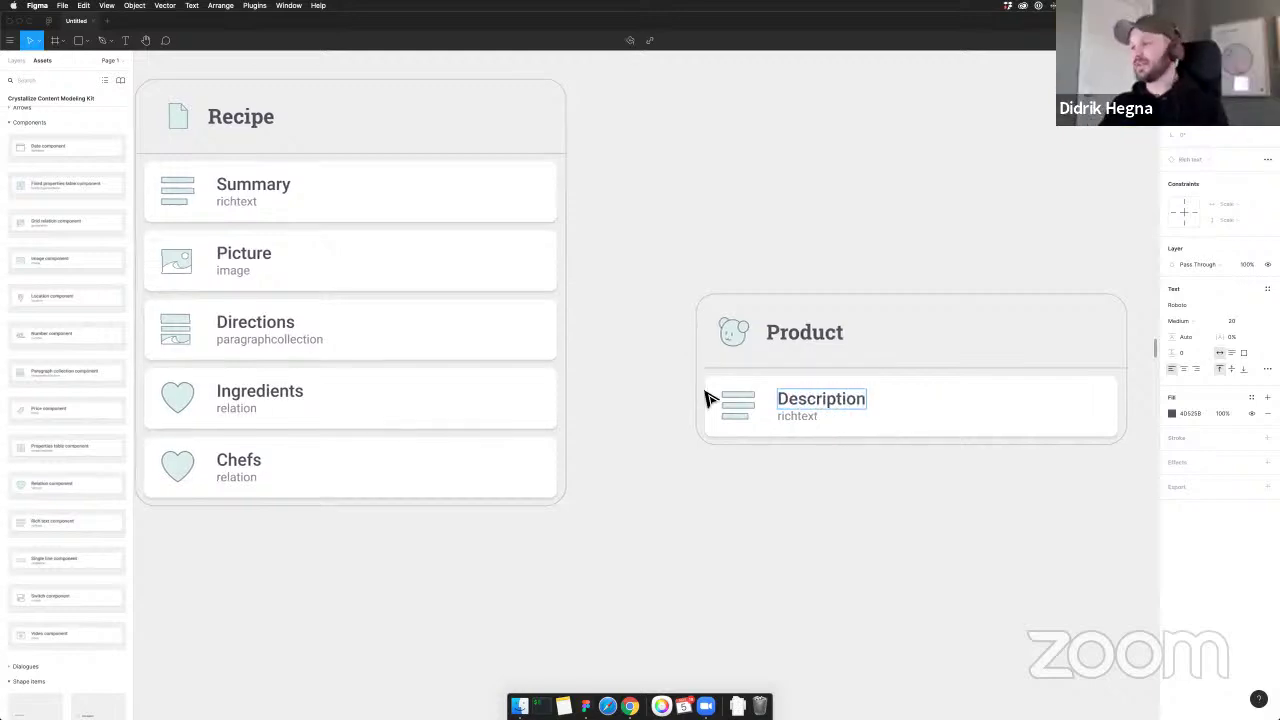
{"action": "left_click", "coordinate": [837, 480]}
{"action": "left_click_drag", "start_coordinate": [843, 480], "coordinate": [800, 463]}
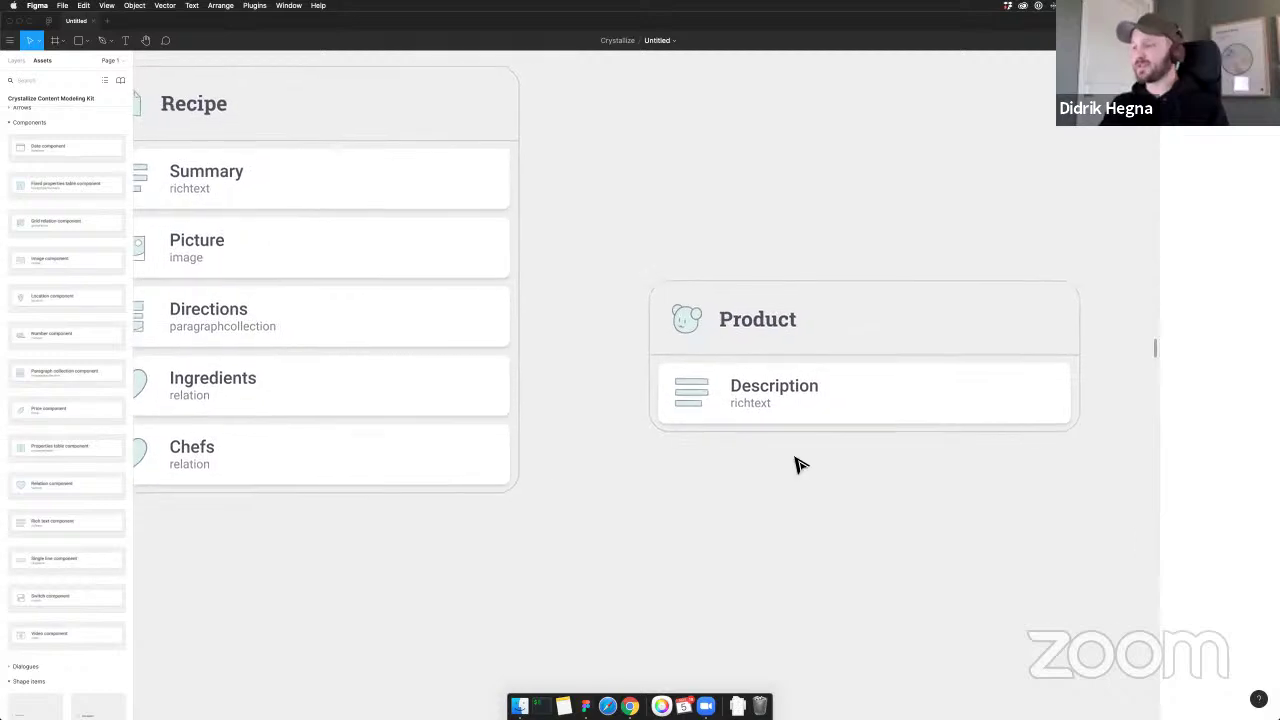
{"action": "left_click_drag", "start_coordinate": [896, 515], "coordinate": [893, 510]}
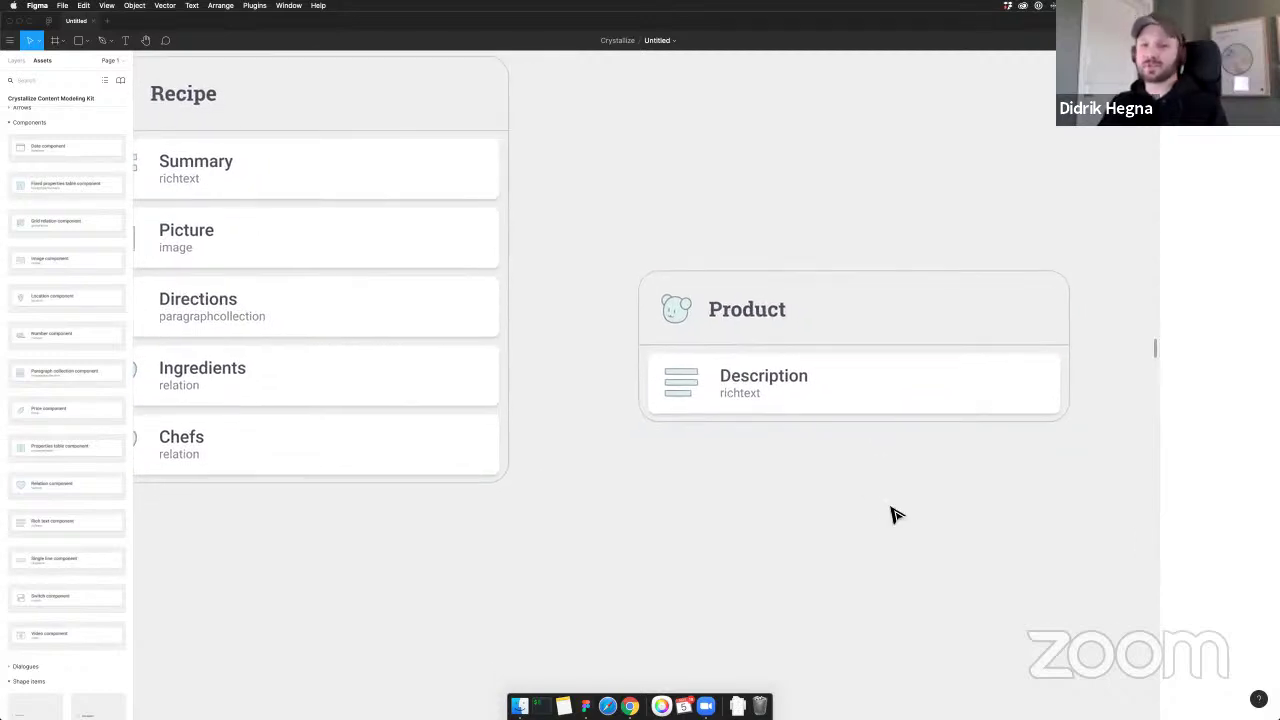
{"action": "scroll", "coordinate": [895, 515], "scroll_direction": "down", "scroll_amount": 2}
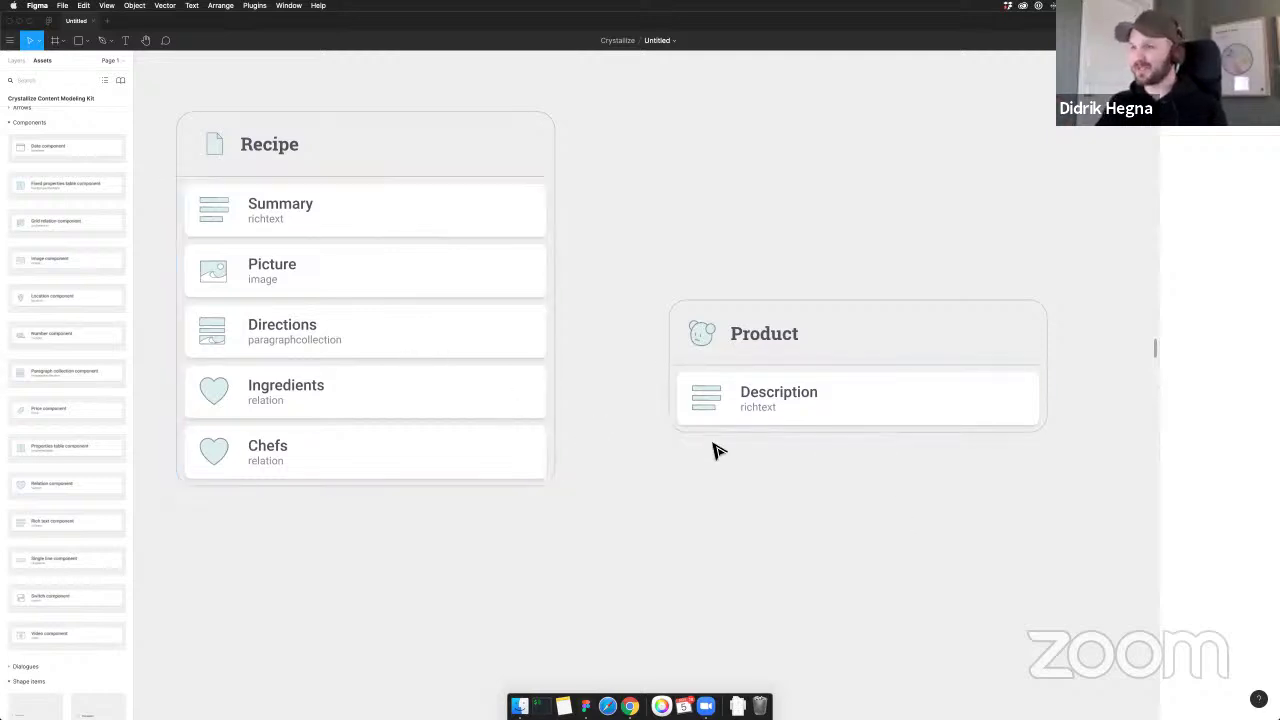
{"action": "left_click_drag", "start_coordinate": [737, 457], "coordinate": [723, 446]}
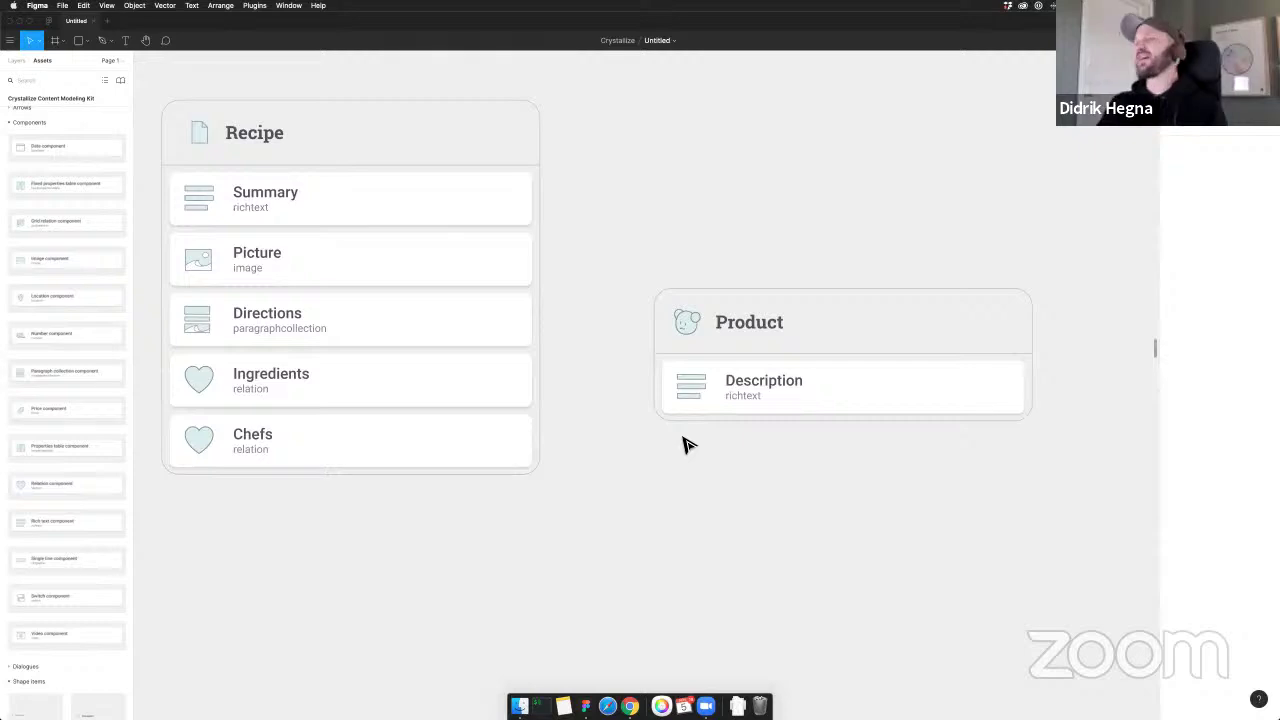
{"action": "scroll", "coordinate": [60, 175], "scroll_direction": "down", "scroll_amount": 2}
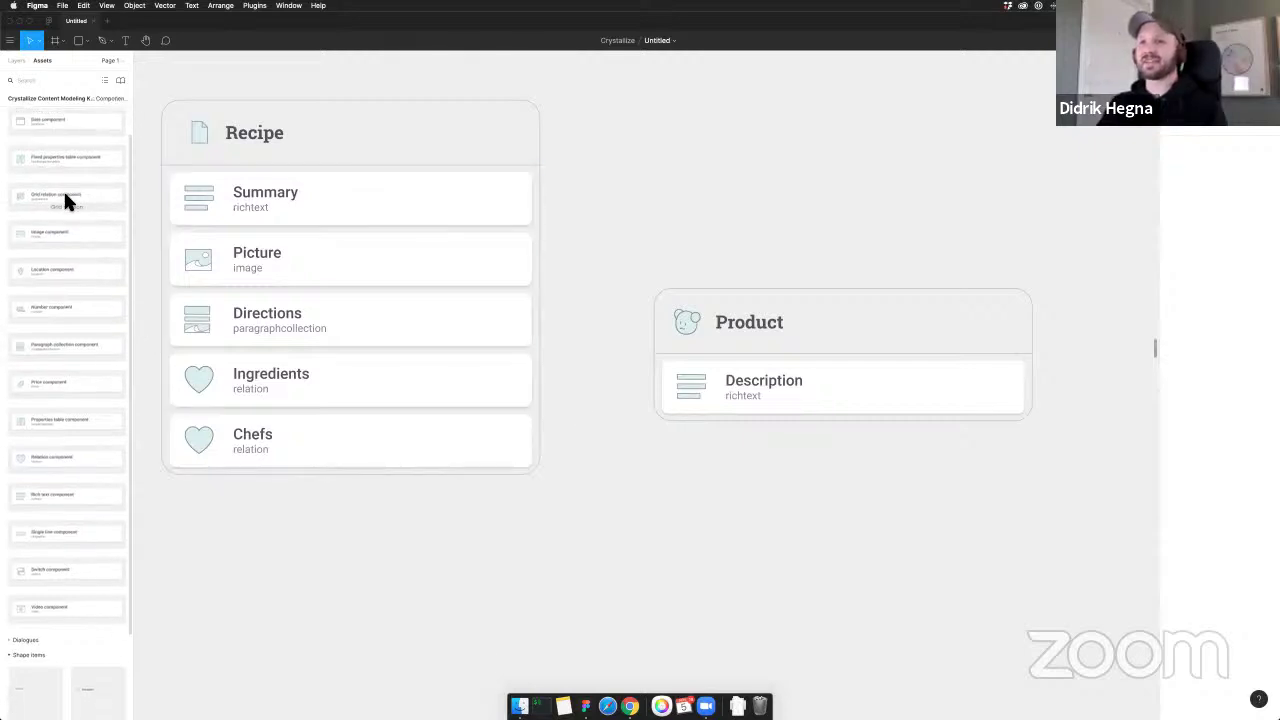
{"action": "scroll", "coordinate": [66, 201], "scroll_direction": "down", "scroll_amount": 1}
{"action": "scroll", "coordinate": [65, 200], "scroll_direction": "down", "scroll_amount": 5}
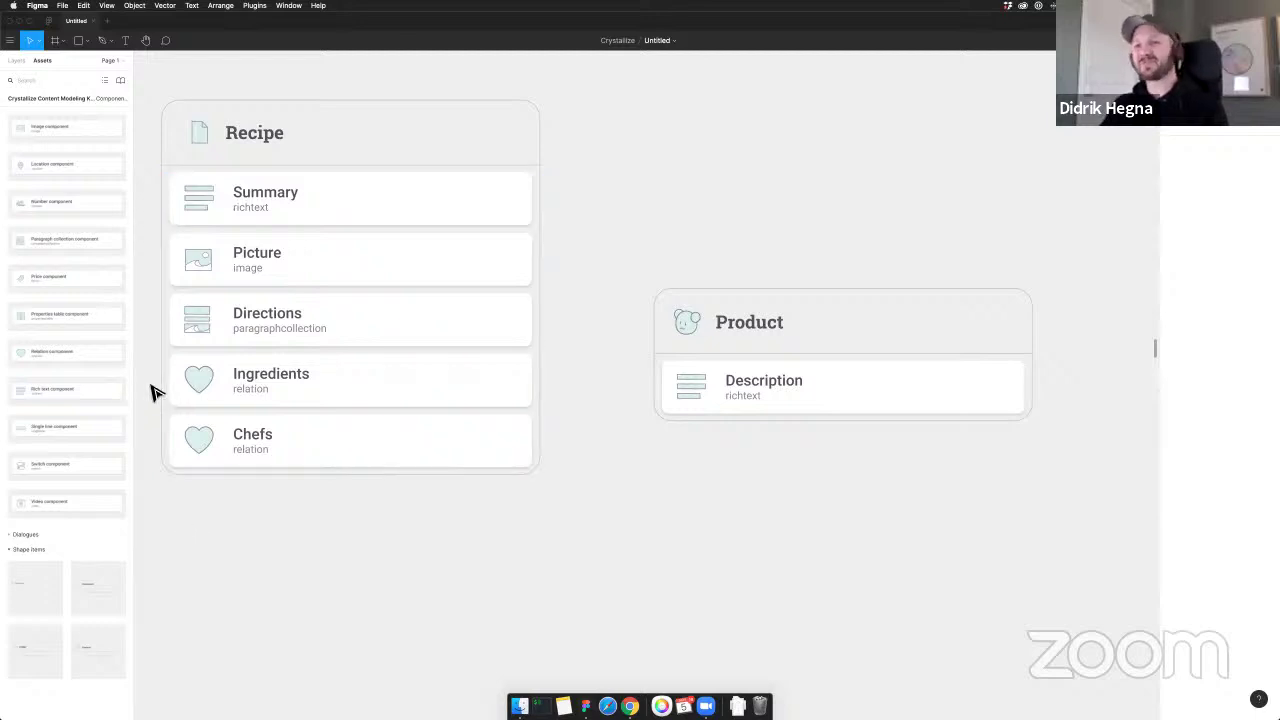
Drop a Properties table field below Description and title it 'Nutrition information'
{"action": "left_click_drag", "start_coordinate": [68, 320], "coordinate": [716, 418]}
{"action": "double_click", "coordinate": [754, 447]}
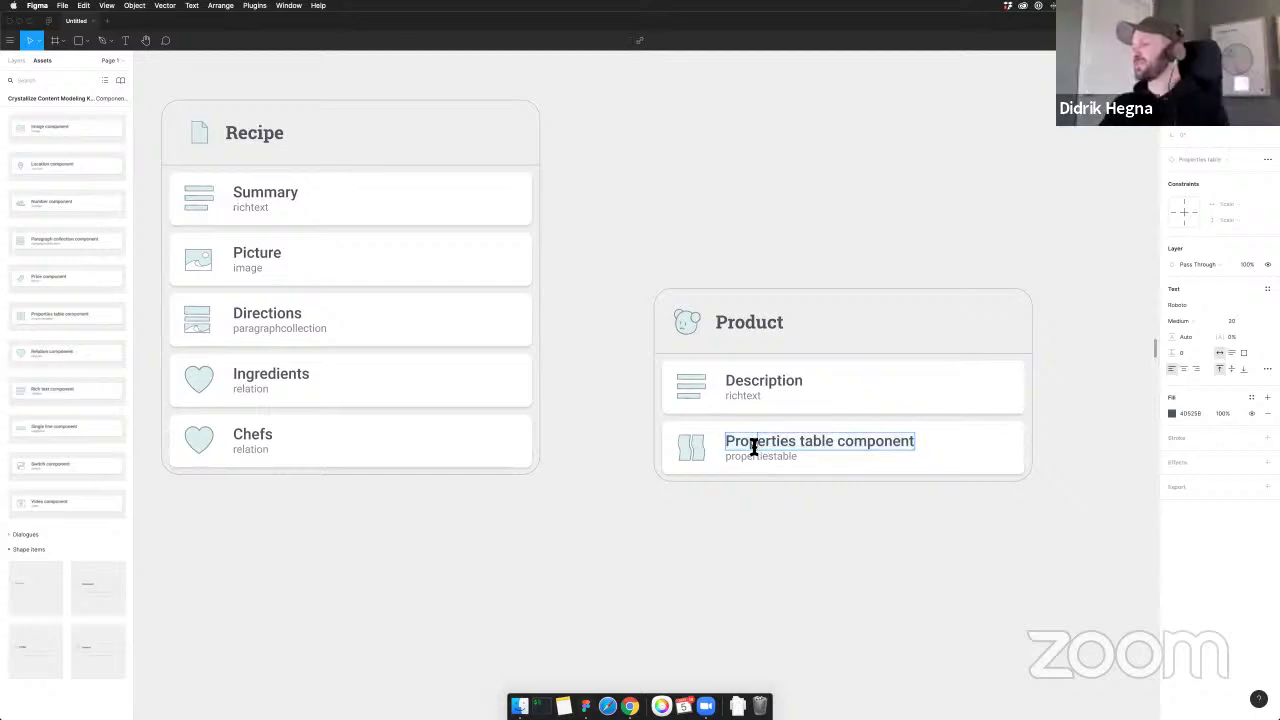
{"action": "triple_click", "coordinate": [754, 447]}
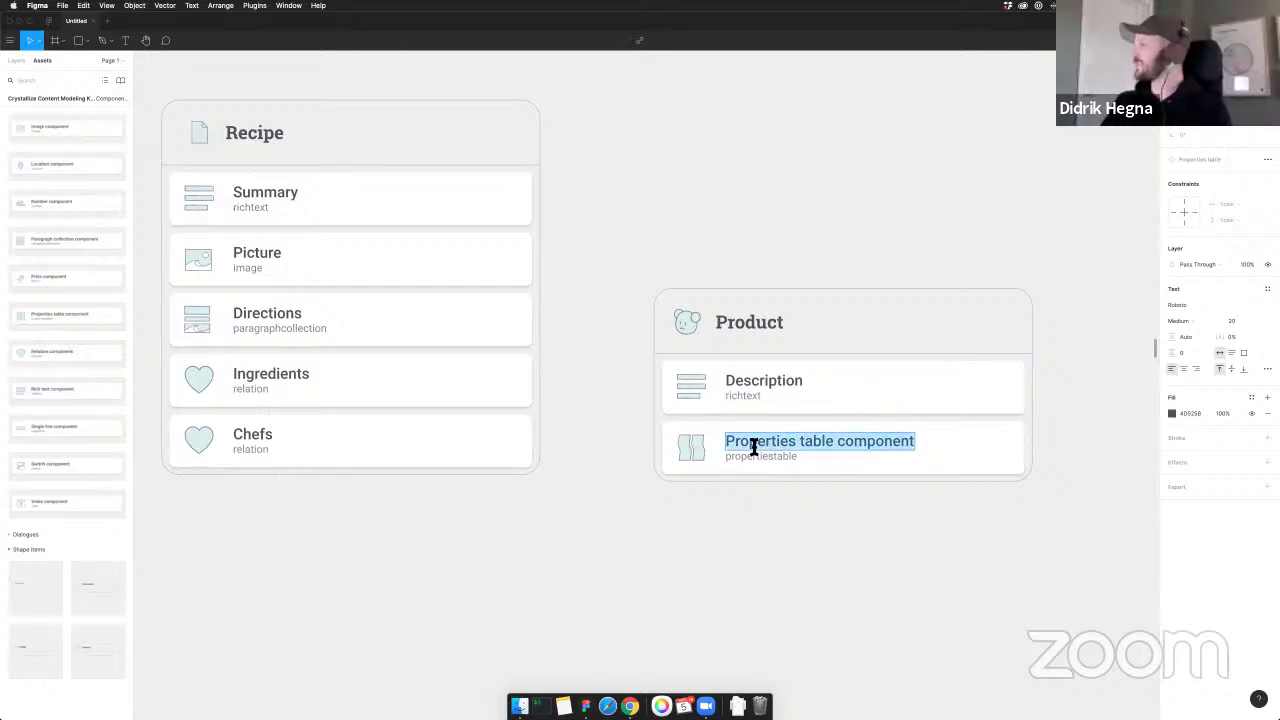
{"action": "type", "text": "Nutr"}
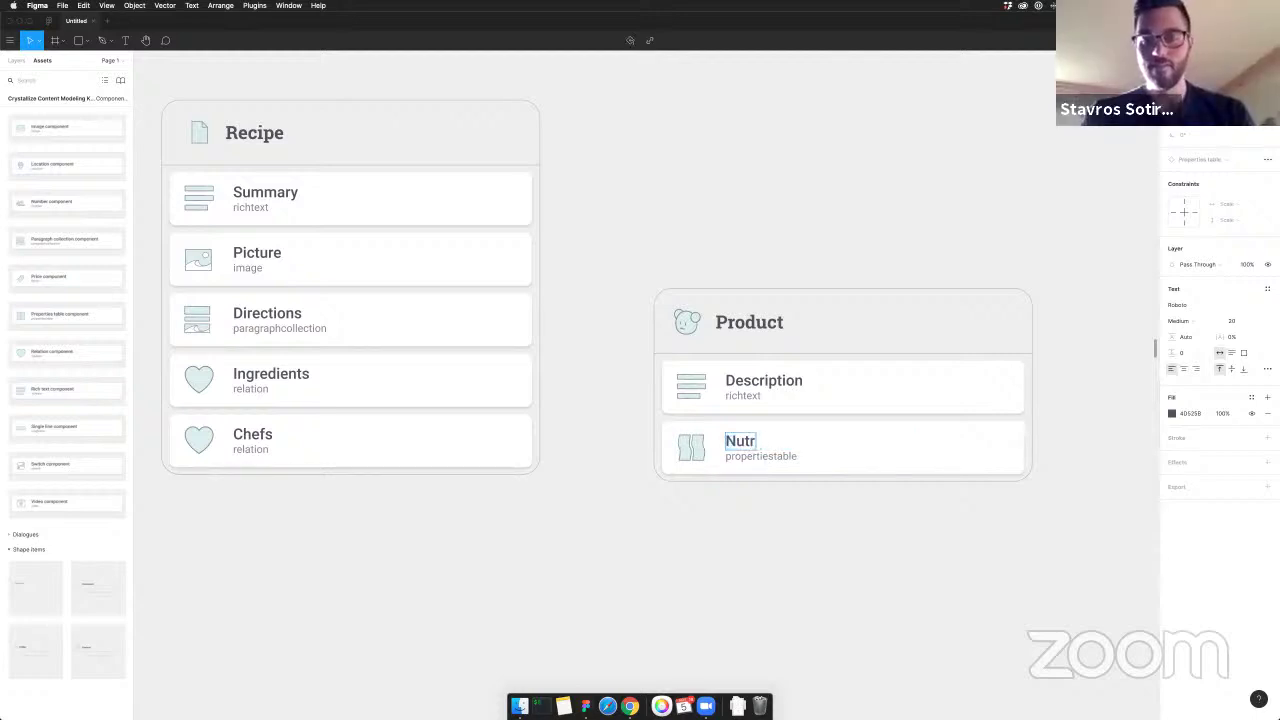
{"action": "type", "text": "i"}
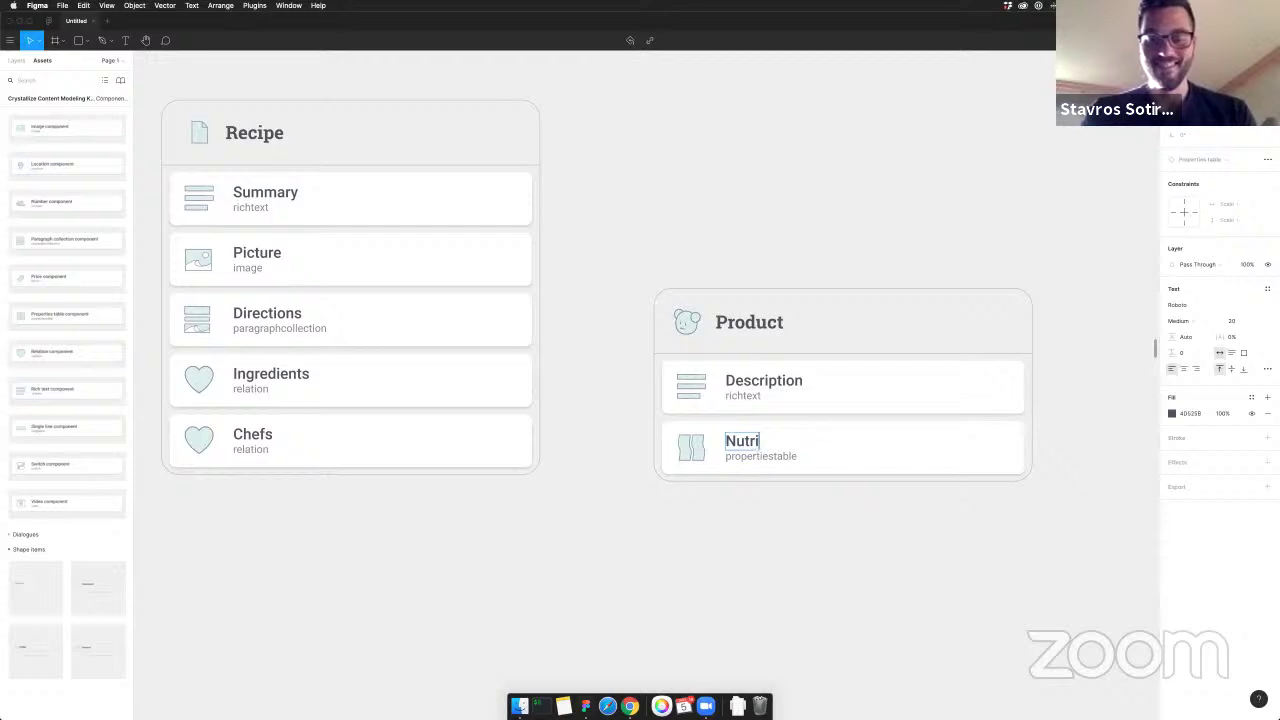
{"action": "type", "text": "tion table"}
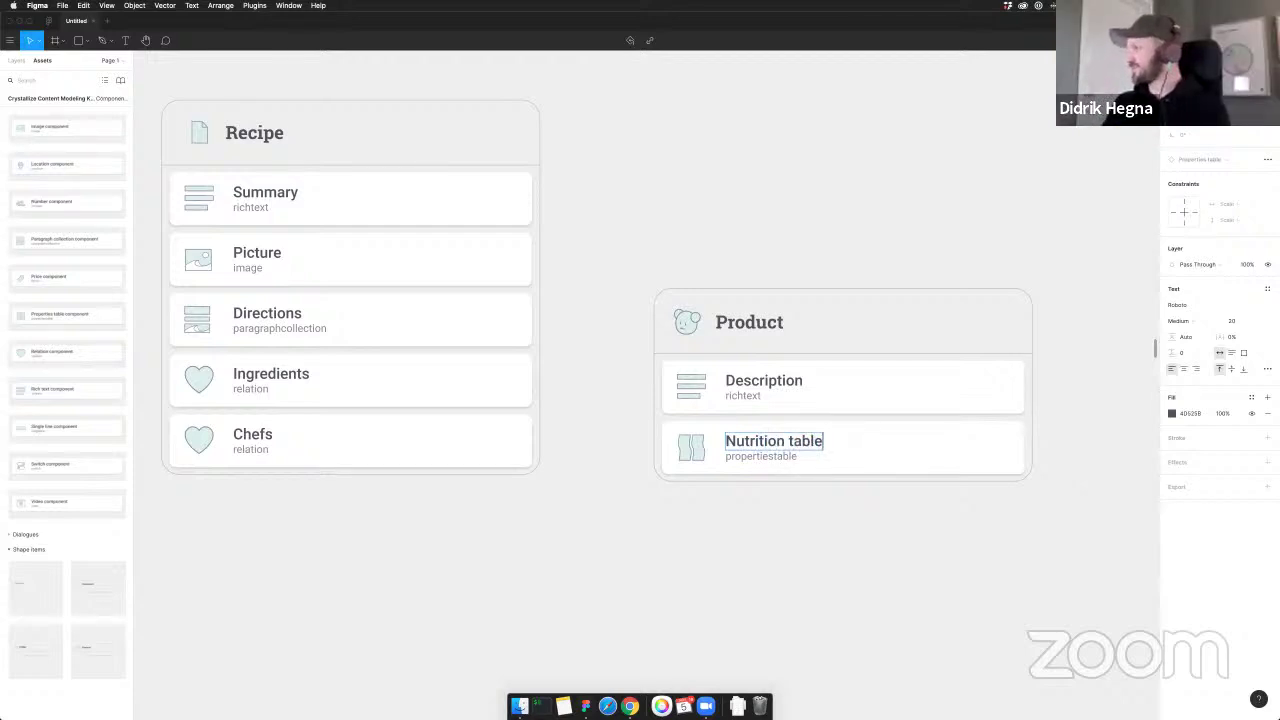
{"action": "key", "text": "alt+BackSpace"}
{"action": "type", "text": "informaton"}
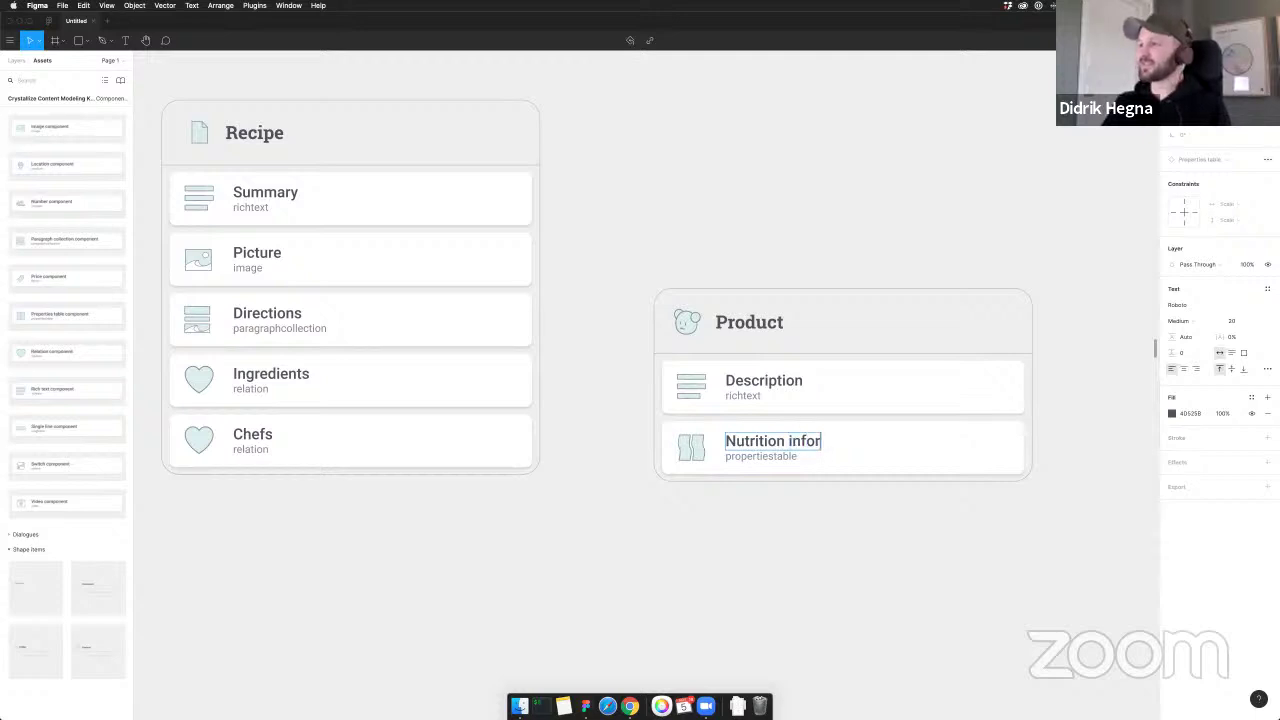
{"action": "key", "text": "BackSpace"}
{"action": "key", "text": "BackSpace"}
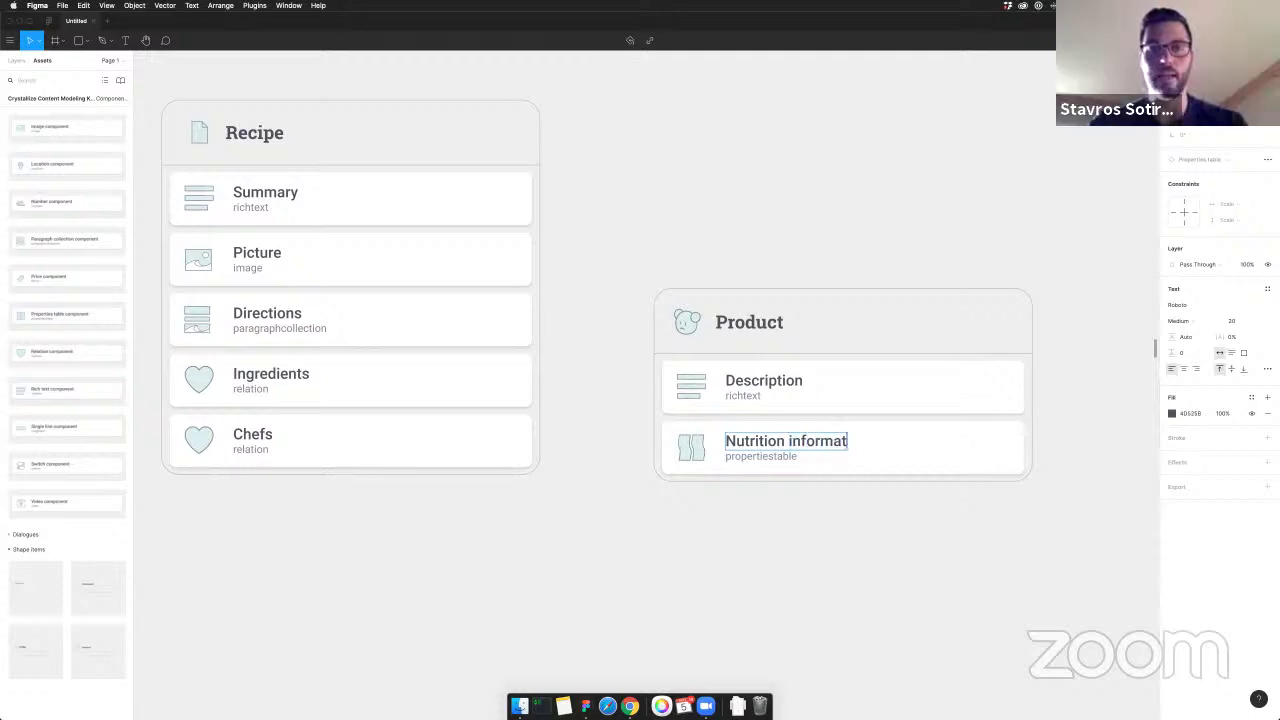
{"action": "type", "text": "ion"}
{"action": "left_click", "coordinate": [818, 538]}
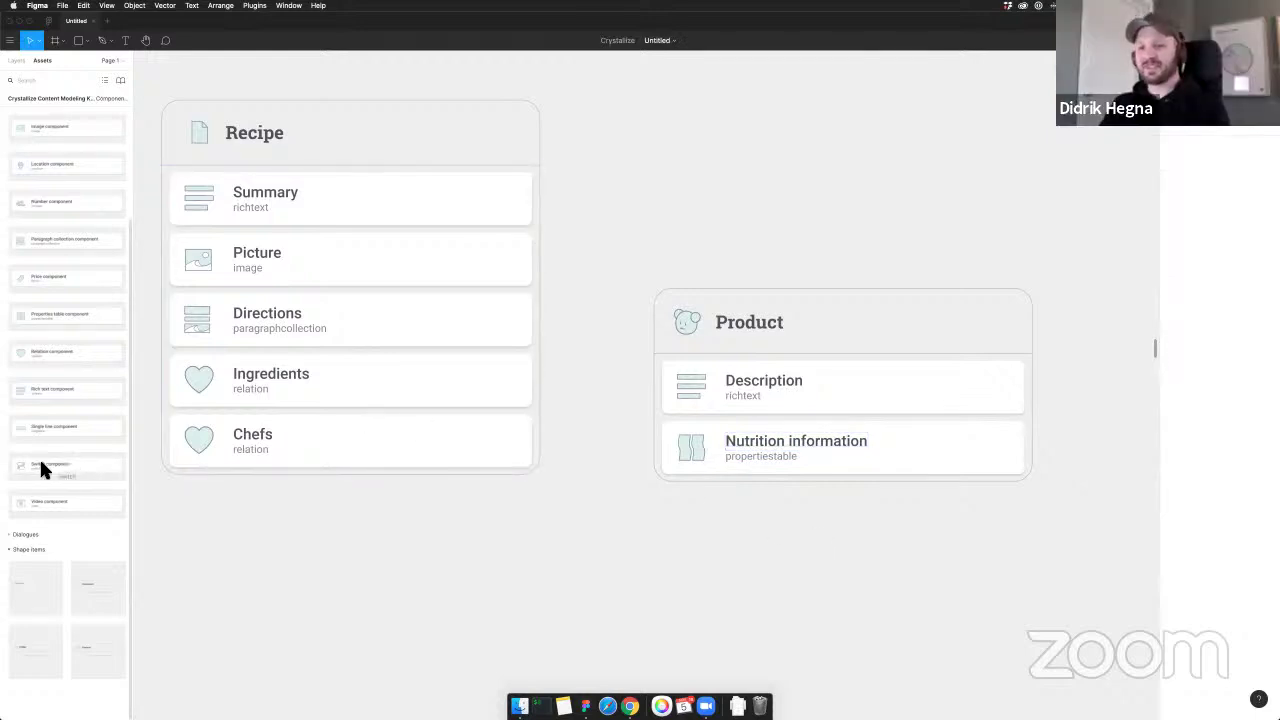
Add a switch field titled 'Is organic' below Nutrition information
{"action": "left_click_drag", "start_coordinate": [40, 466], "coordinate": [831, 484]}
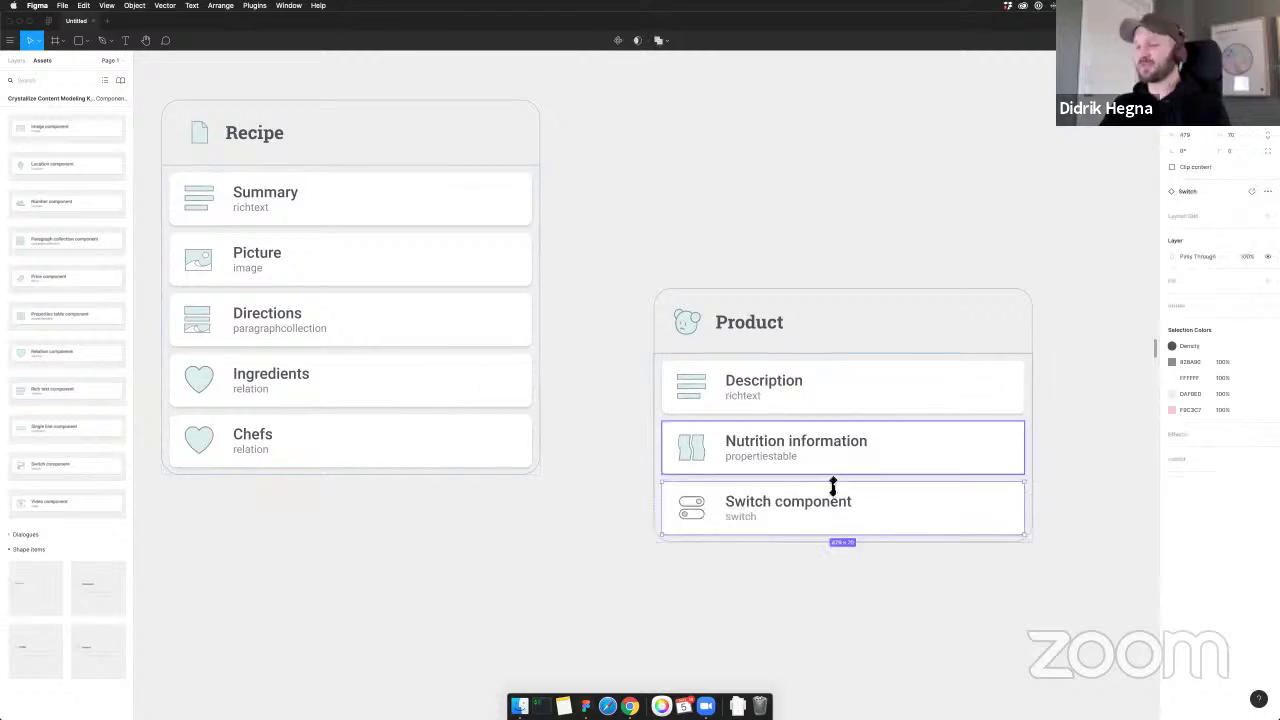
{"action": "double_click", "coordinate": [788, 503]}
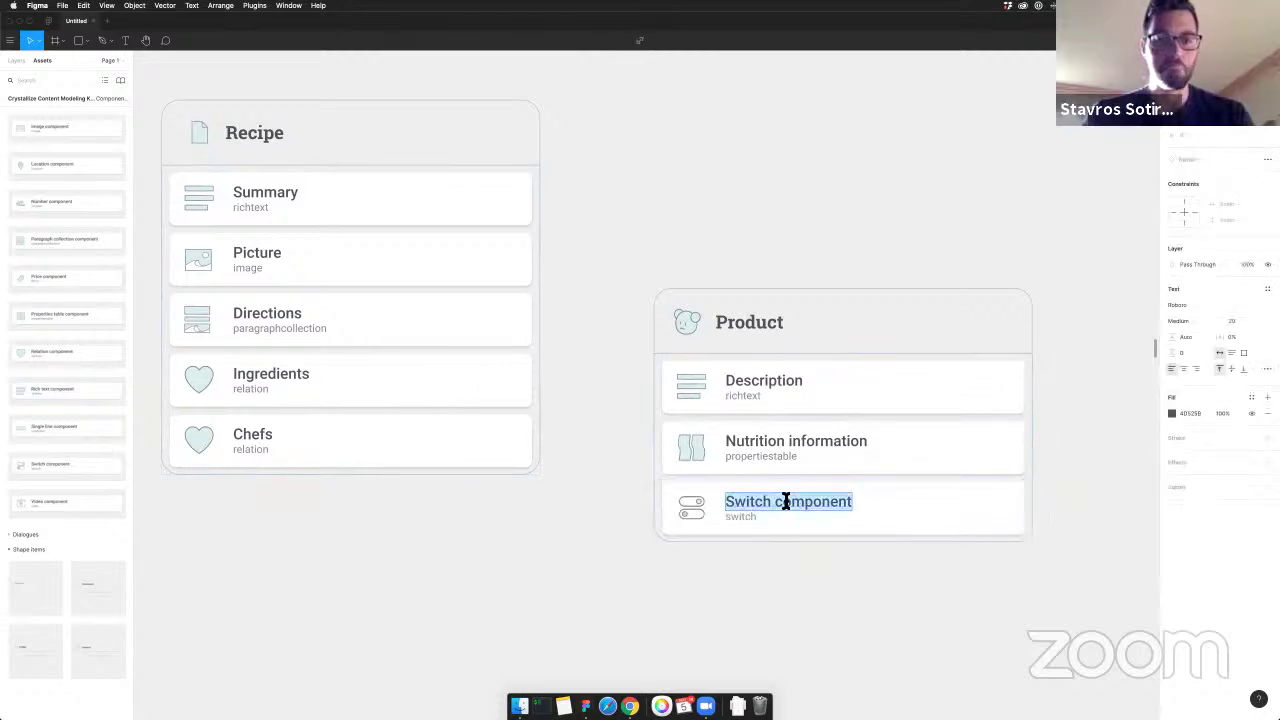
{"action": "type", "text": "Is organc"}
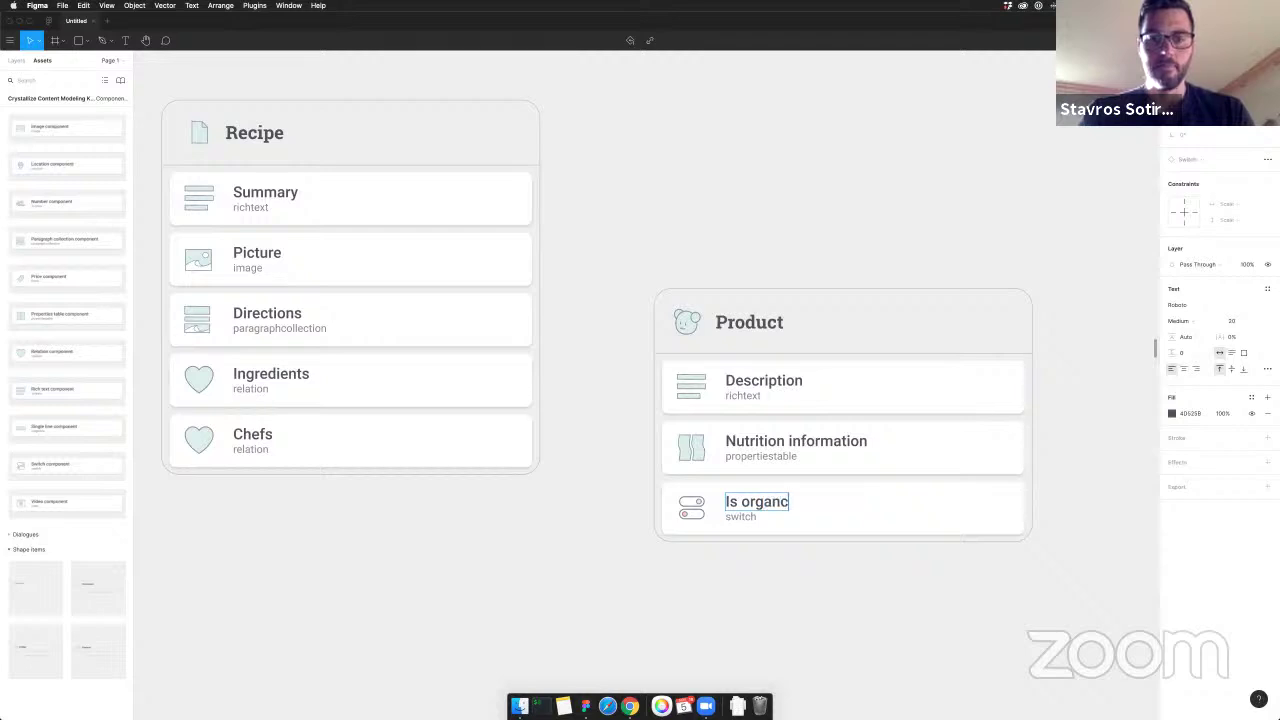
{"action": "key", "text": "BackSpace"}
{"action": "type", "text": "ic"}
{"action": "left_click", "coordinate": [608, 554]}
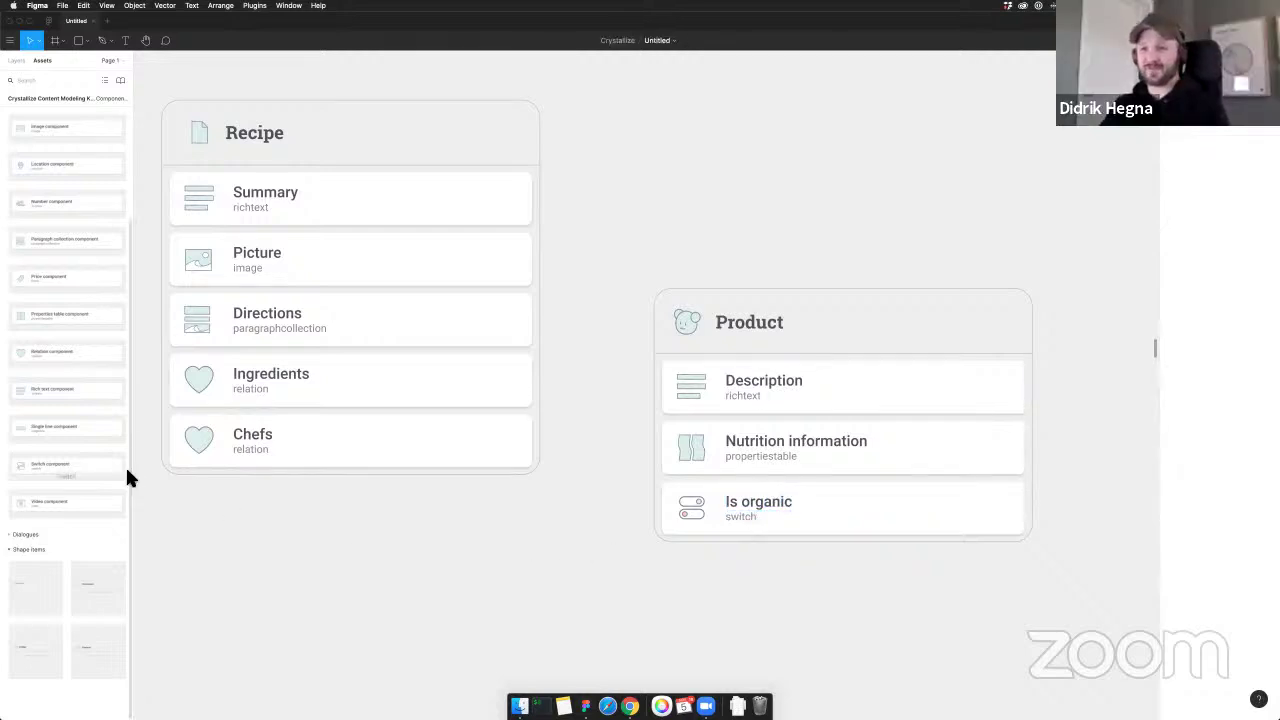
Add a second switch field titled 'Is vegan' below Is organic
{"action": "left_click_drag", "start_coordinate": [33, 463], "coordinate": [785, 558]}
{"action": "double_click", "coordinate": [772, 568]}
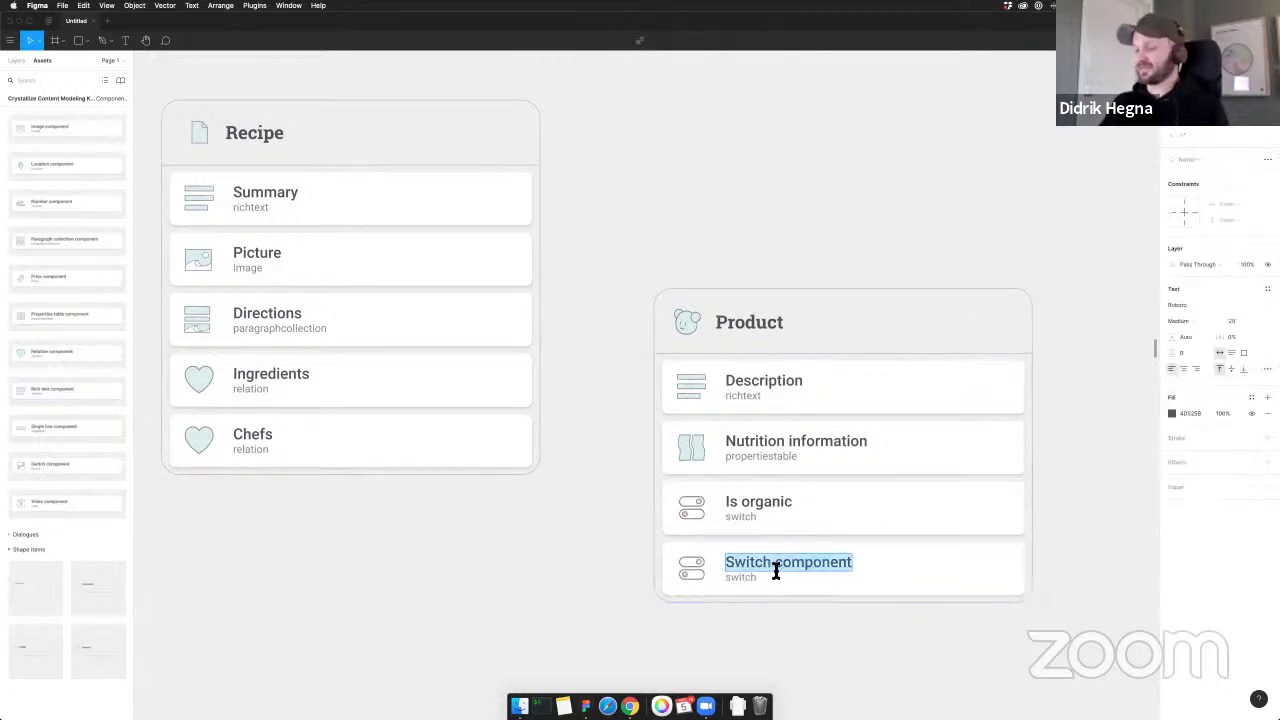
{"action": "type", "text": "Is vegan"}
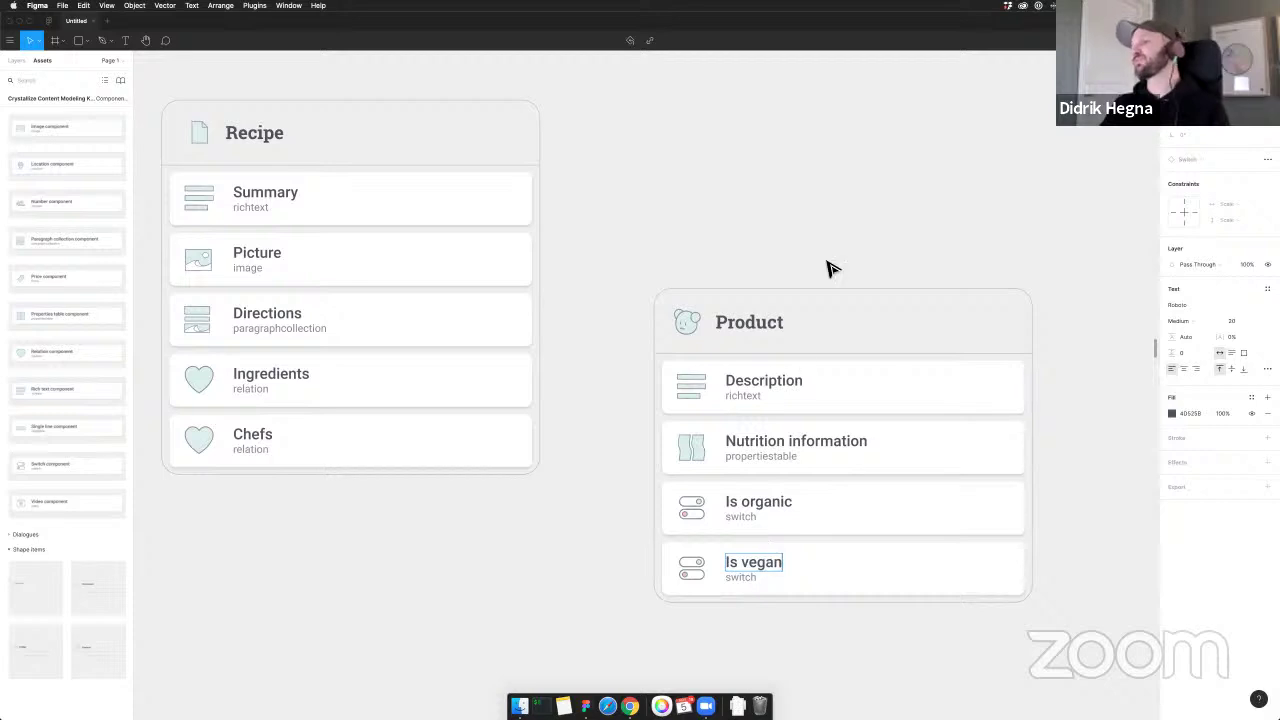
{"action": "left_click", "coordinate": [831, 269]}
{"action": "scroll", "coordinate": [551, 414], "scroll_direction": "down", "scroll_amount": 3}
Reposition the Product card and change its heading to 'Ingredient'
{"action": "left_click_drag", "start_coordinate": [843, 289], "coordinate": [977, 335]}
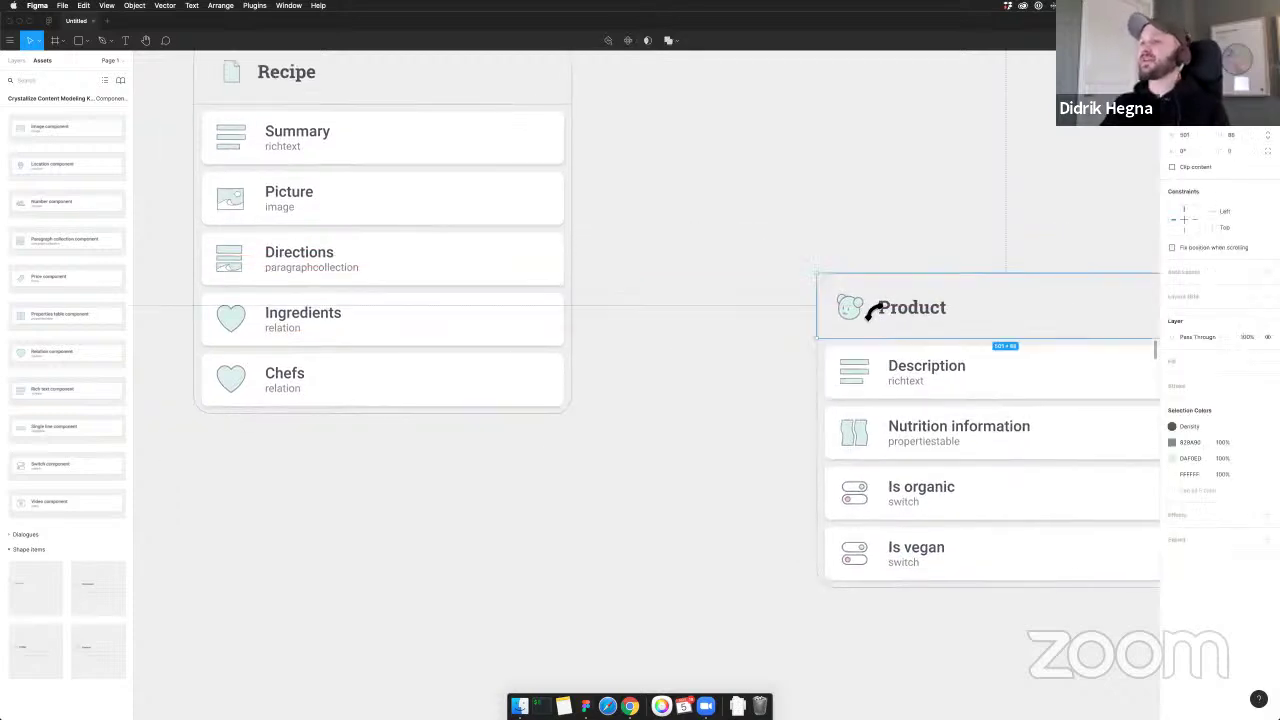
{"action": "scroll", "coordinate": [761, 257], "scroll_direction": "right", "scroll_amount": 3}
{"action": "left_click_drag", "start_coordinate": [834, 297], "coordinate": [834, 311]}
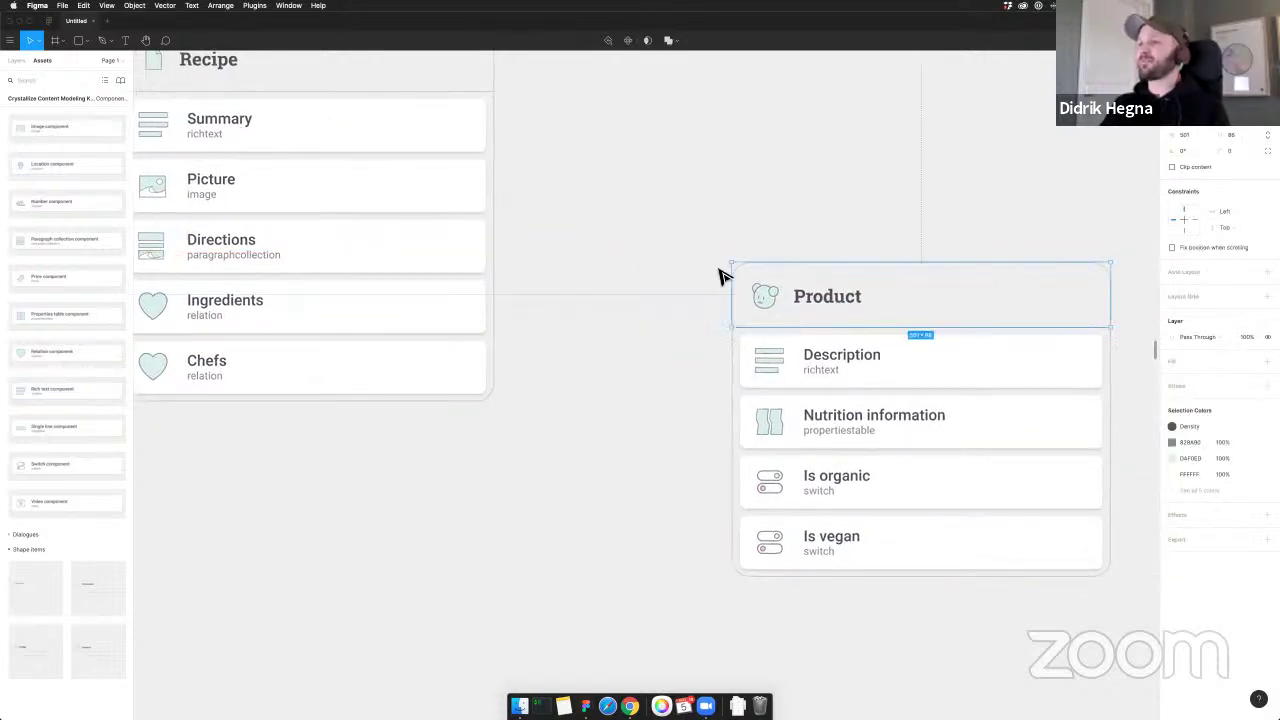
{"action": "double_click", "coordinate": [798, 296]}
{"action": "double_click", "coordinate": [800, 296]}
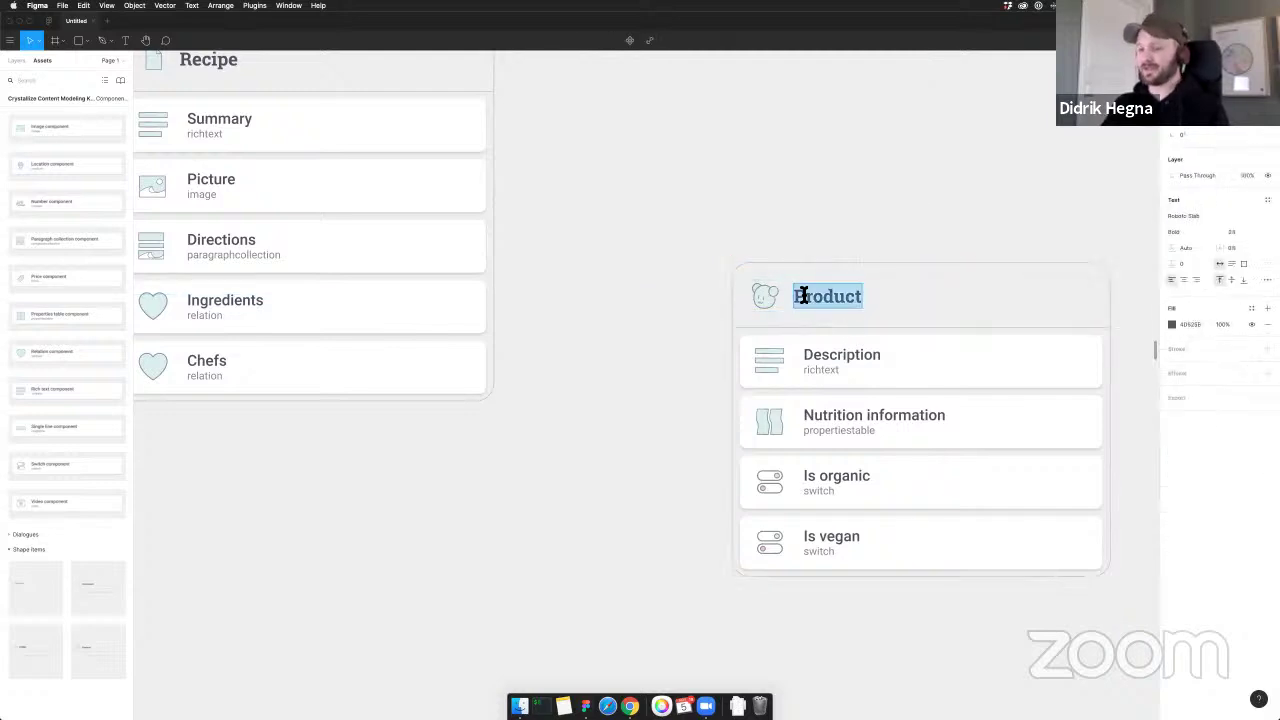
{"action": "type", "text": "Ingre"}
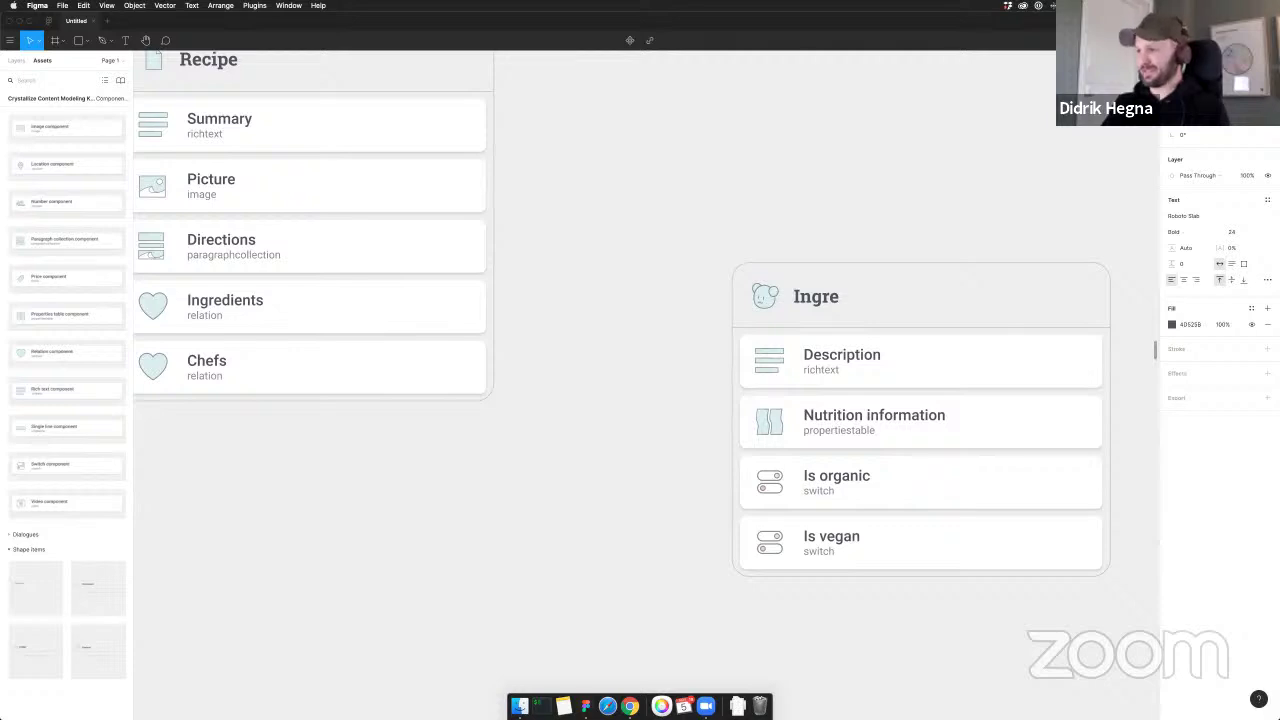
{"action": "type", "text": "dient"}
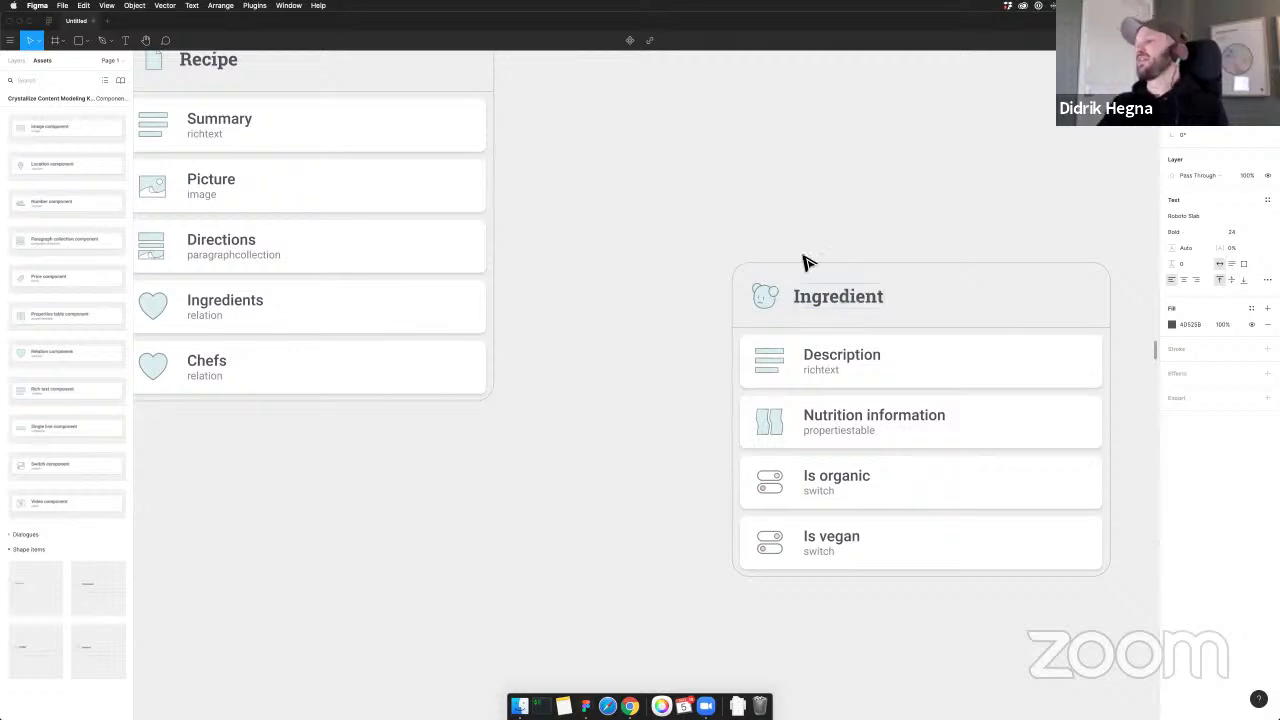
{"action": "key", "text": "Escape"}
{"action": "key", "text": "Escape"}
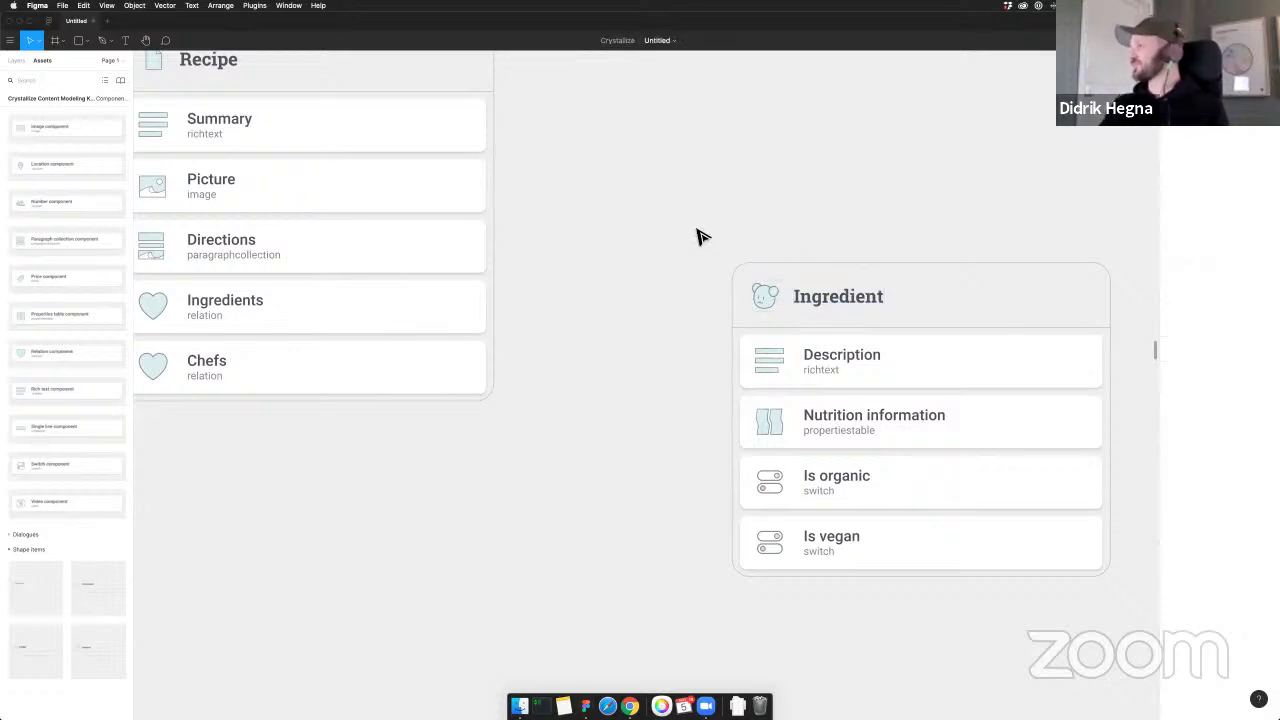
{"action": "scroll", "coordinate": [705, 232], "scroll_direction": "down", "scroll_amount": 2}
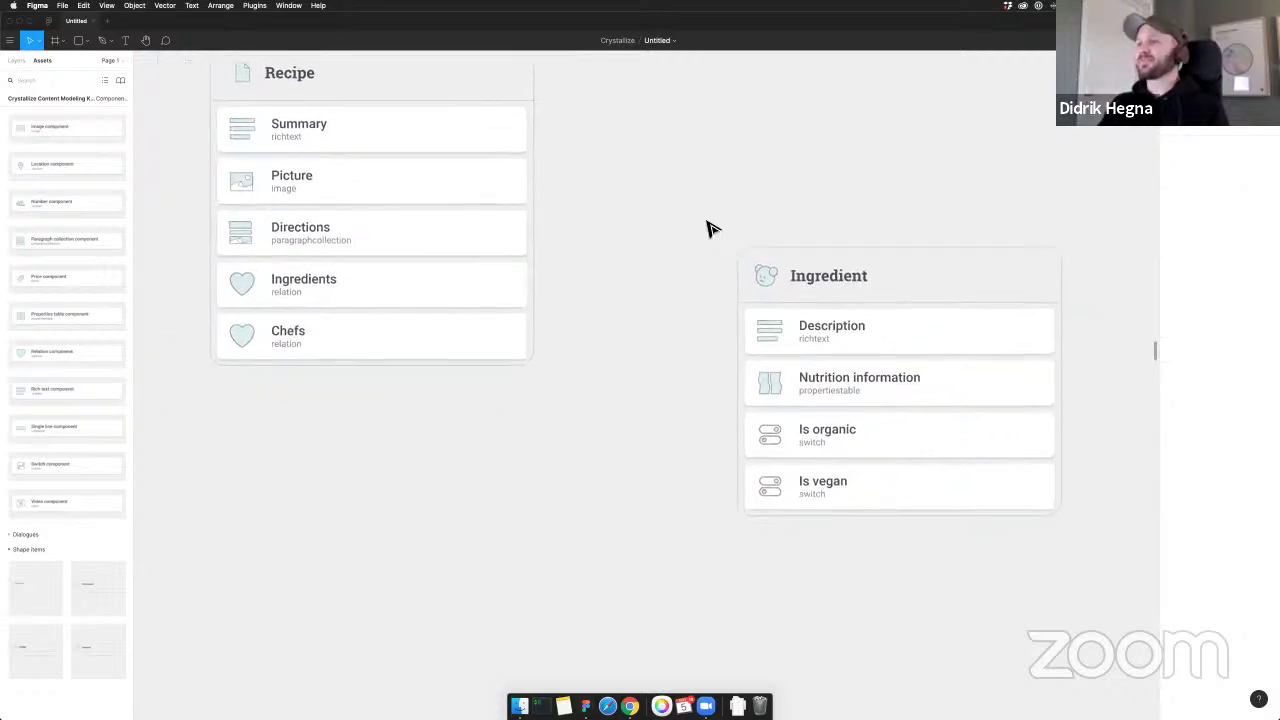
Shift the Ingredient card slightly left, closer to the Recipe card
{"action": "left_click", "coordinate": [820, 262]}
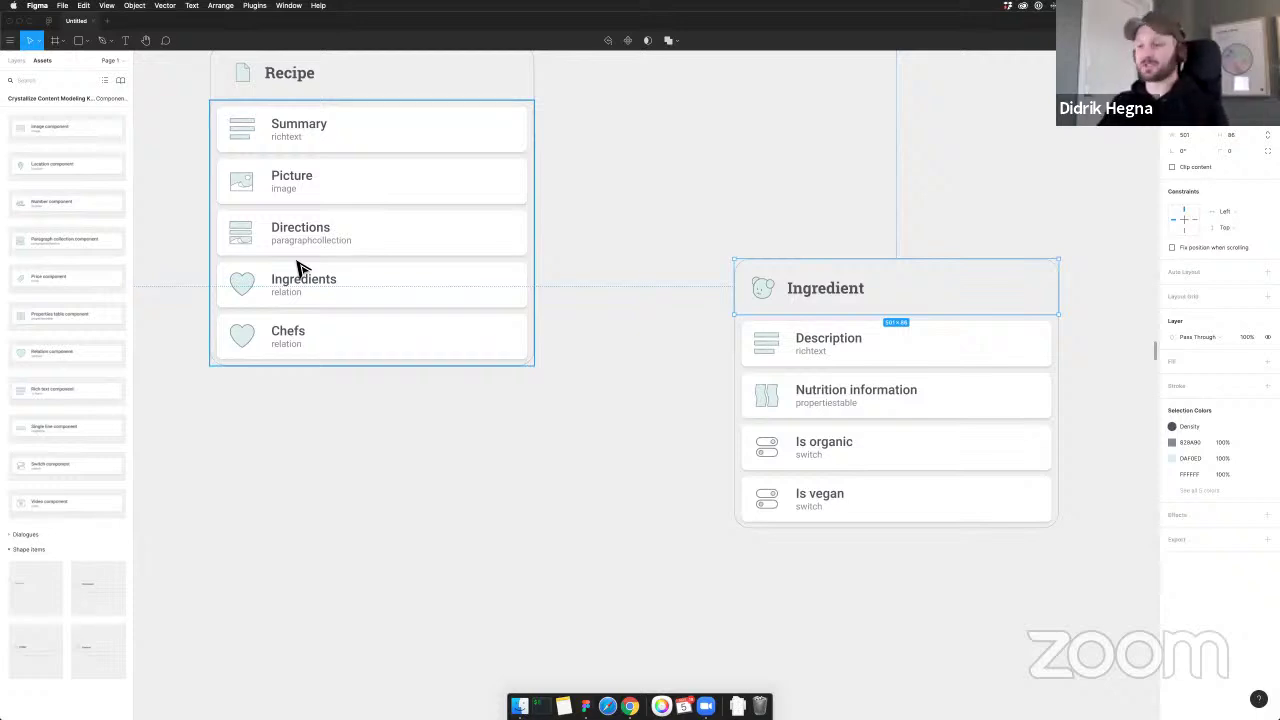
{"action": "left_click", "coordinate": [643, 186]}
{"action": "scroll", "coordinate": [660, 190], "scroll_direction": "left", "scroll_amount": 2}
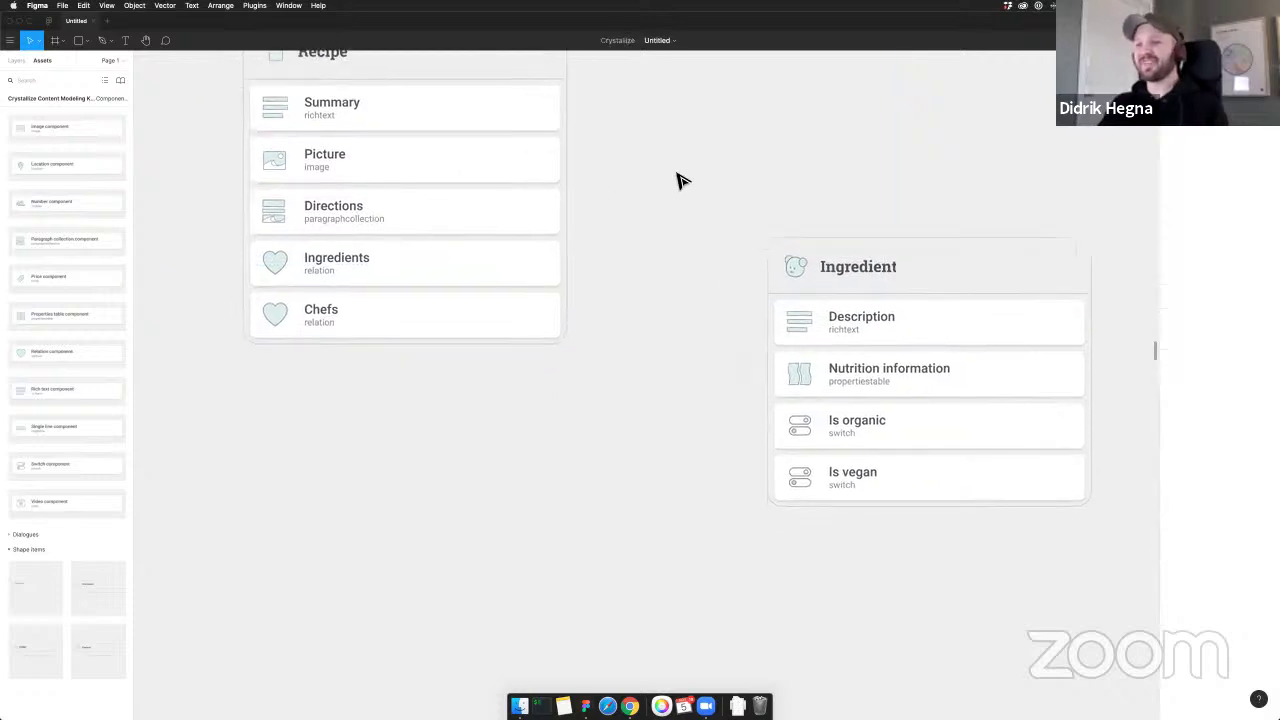
{"action": "scroll", "coordinate": [674, 177], "scroll_direction": "down", "scroll_amount": 2}
{"action": "left_click_drag", "start_coordinate": [674, 177], "coordinate": [674, 226]}
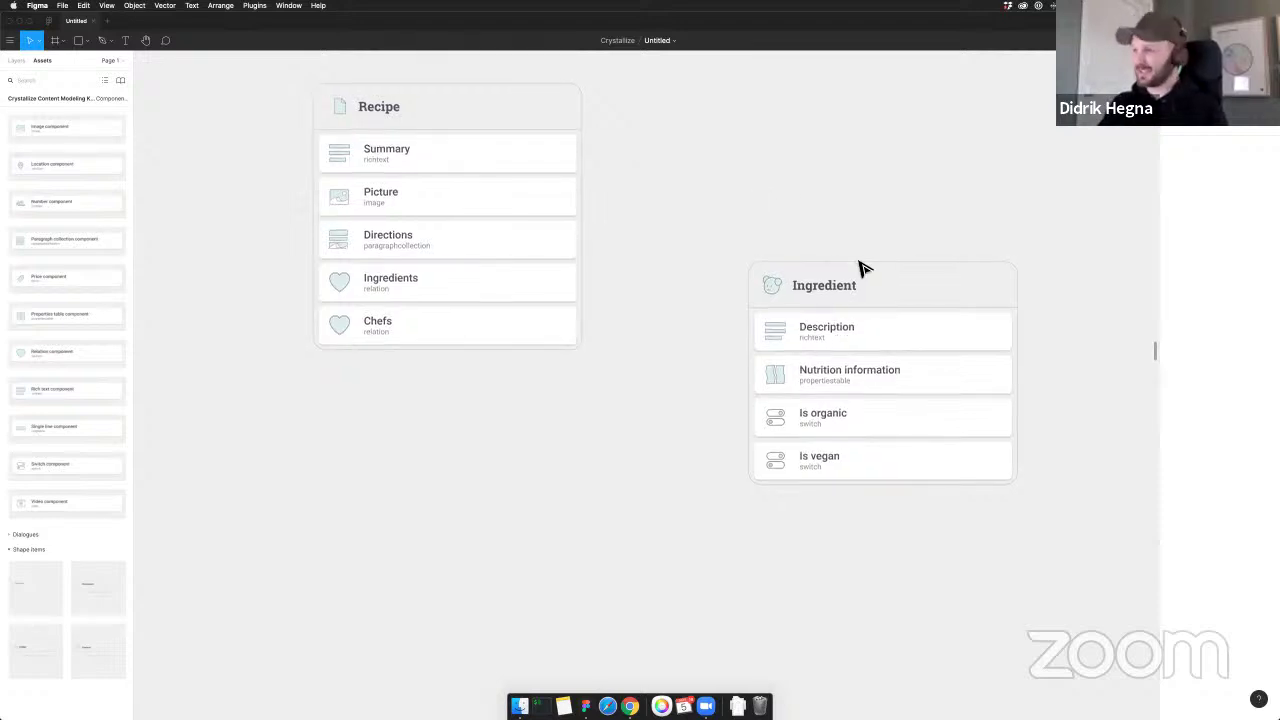
{"action": "left_click_drag", "start_coordinate": [880, 283], "coordinate": [843, 284]}
{"action": "left_click", "coordinate": [805, 222]}
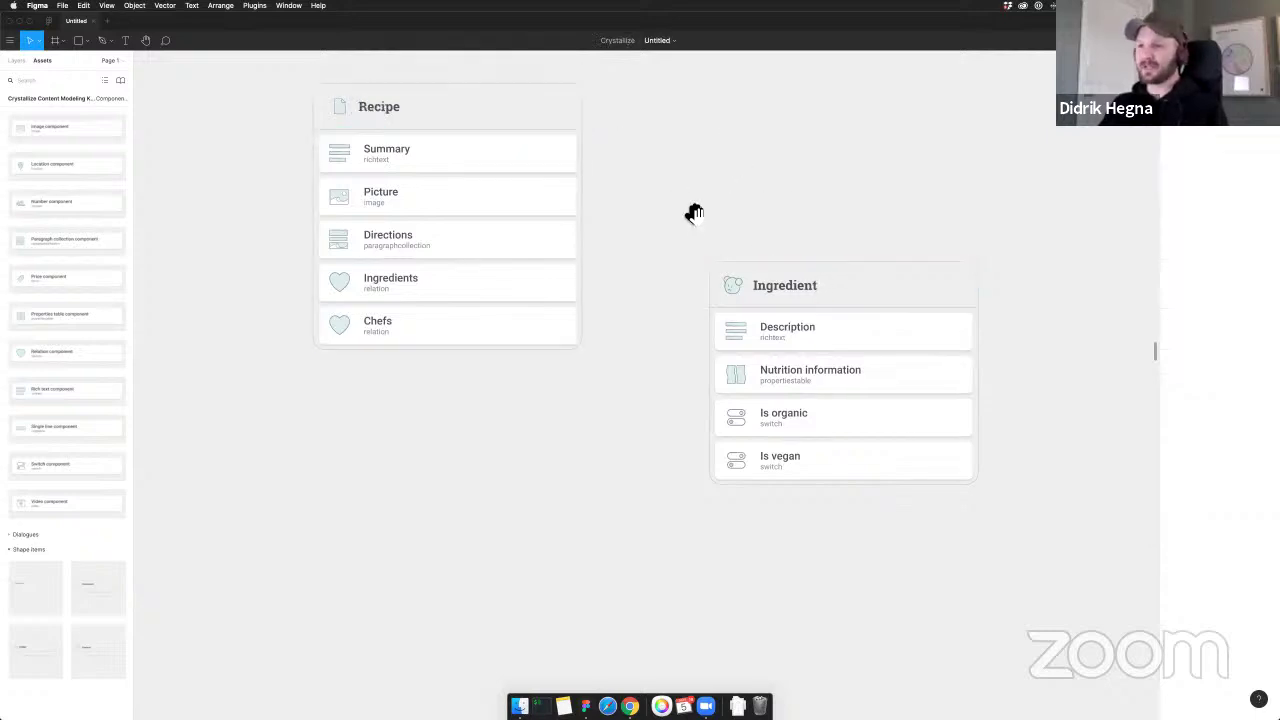
{"action": "scroll", "coordinate": [691, 209], "scroll_direction": "down", "scroll_amount": 1}
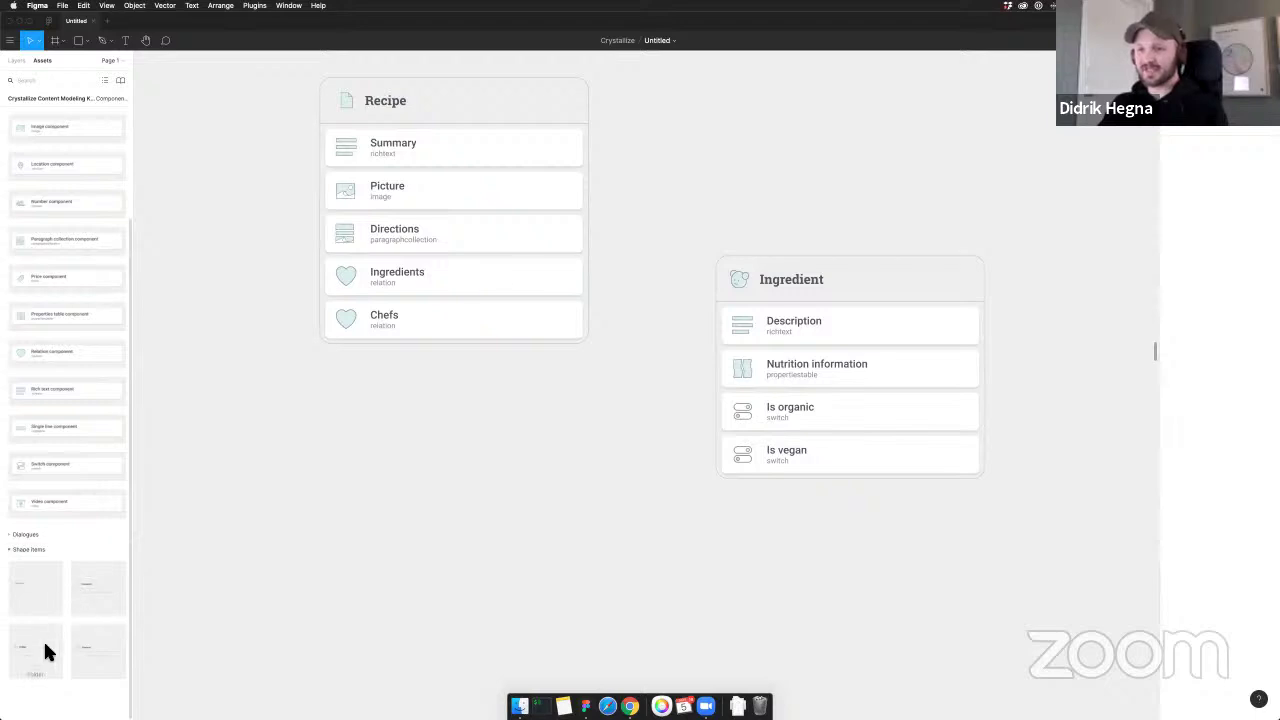
Drop a Document shape card onto the canvas and rename it 'Chef'
{"action": "left_click_drag", "start_coordinate": [97, 575], "coordinate": [410, 414]}
{"action": "scroll", "coordinate": [380, 450], "scroll_direction": "left", "scroll_amount": 2}
{"action": "double_click", "coordinate": [447, 427]}
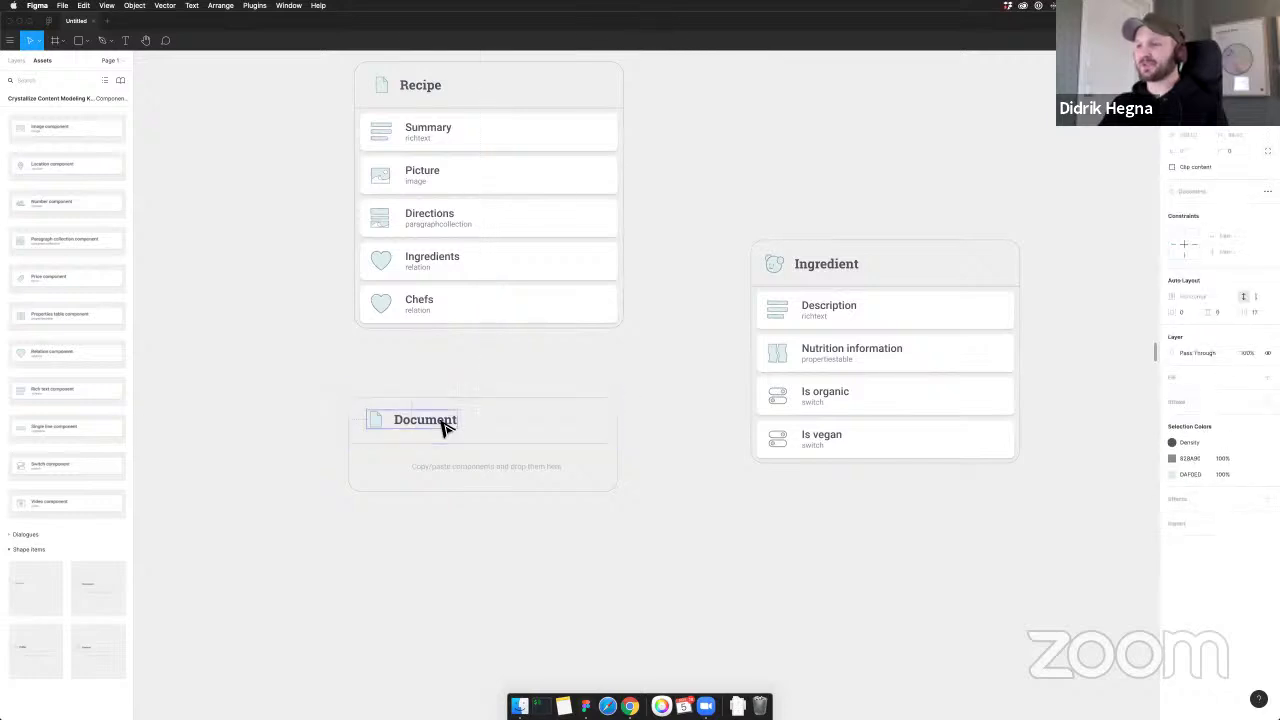
{"action": "double_click", "coordinate": [440, 425]}
{"action": "type", "text": "Chef"}
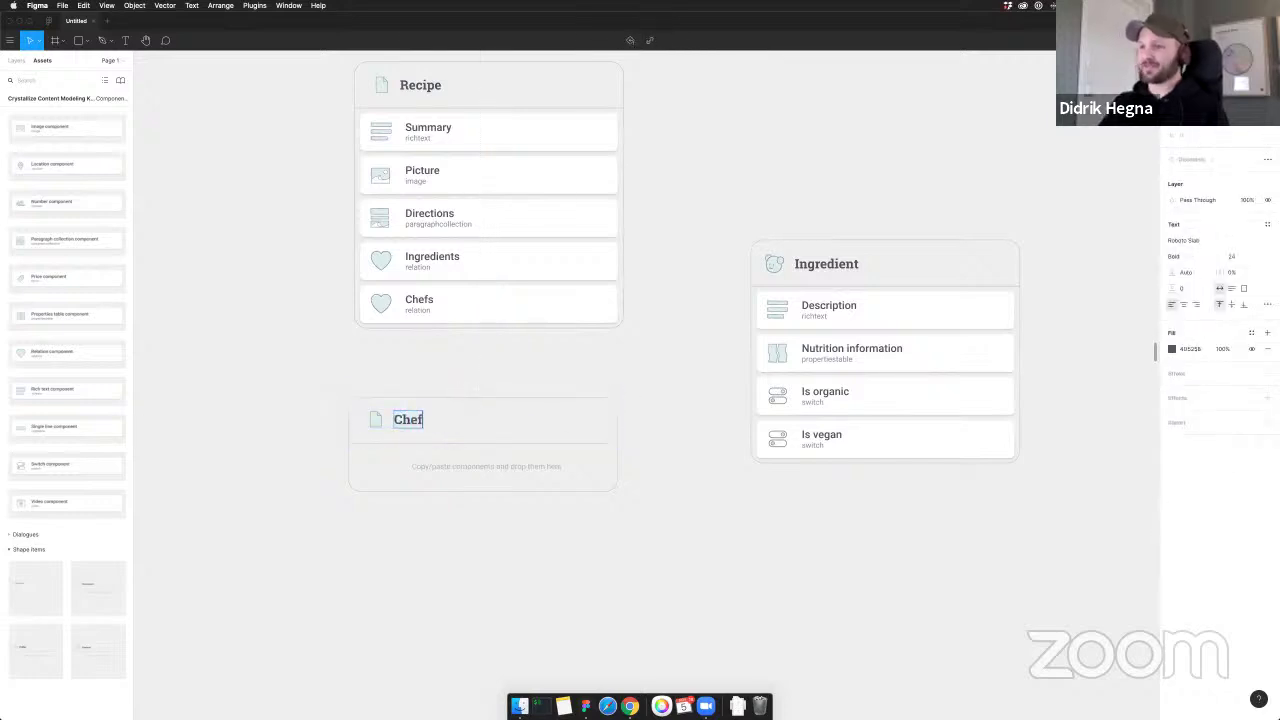
{"action": "left_click", "coordinate": [508, 434]}
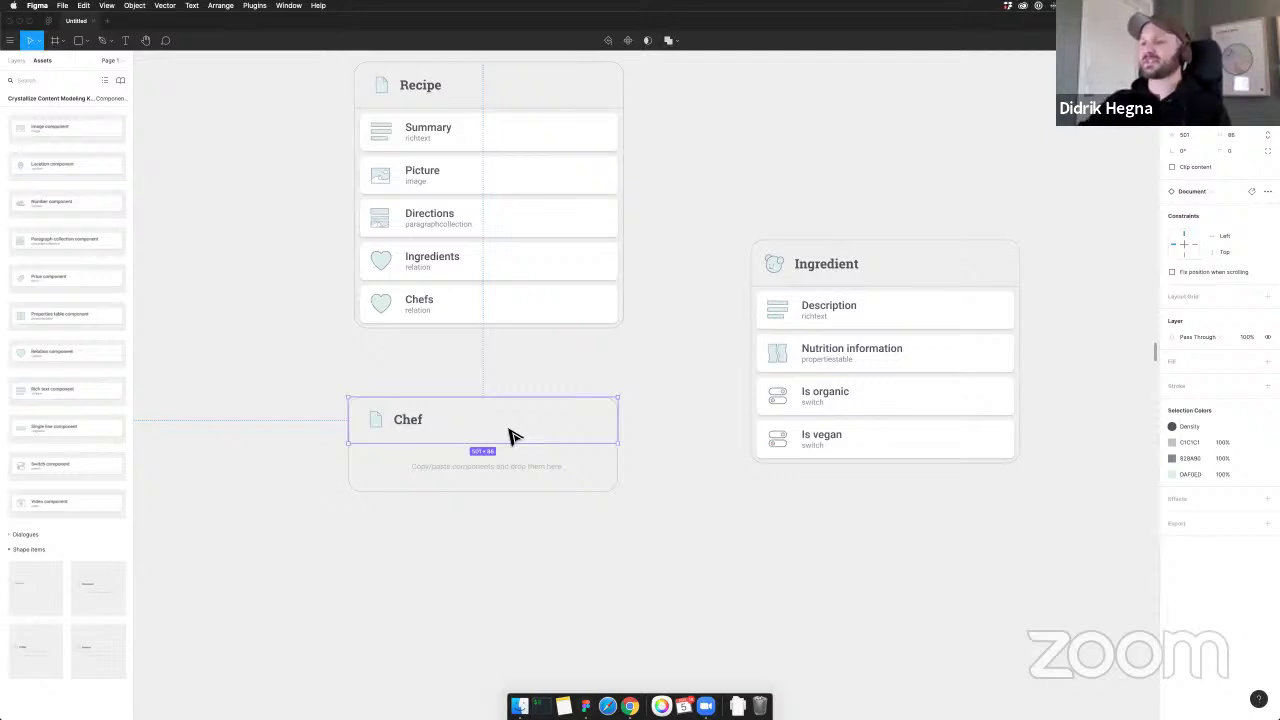
Line the Chef card up directly under the Recipe card
{"action": "left_click_drag", "start_coordinate": [510, 436], "coordinate": [517, 434]}
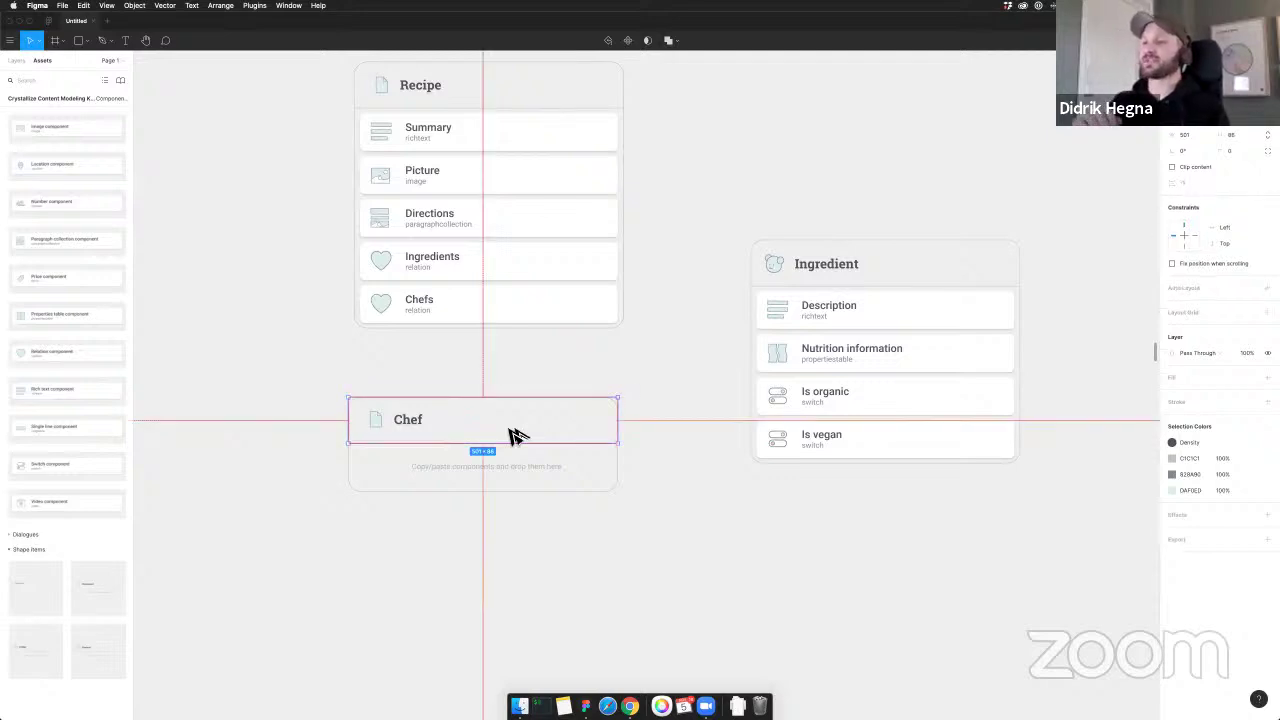
{"action": "left_click", "coordinate": [530, 393]}
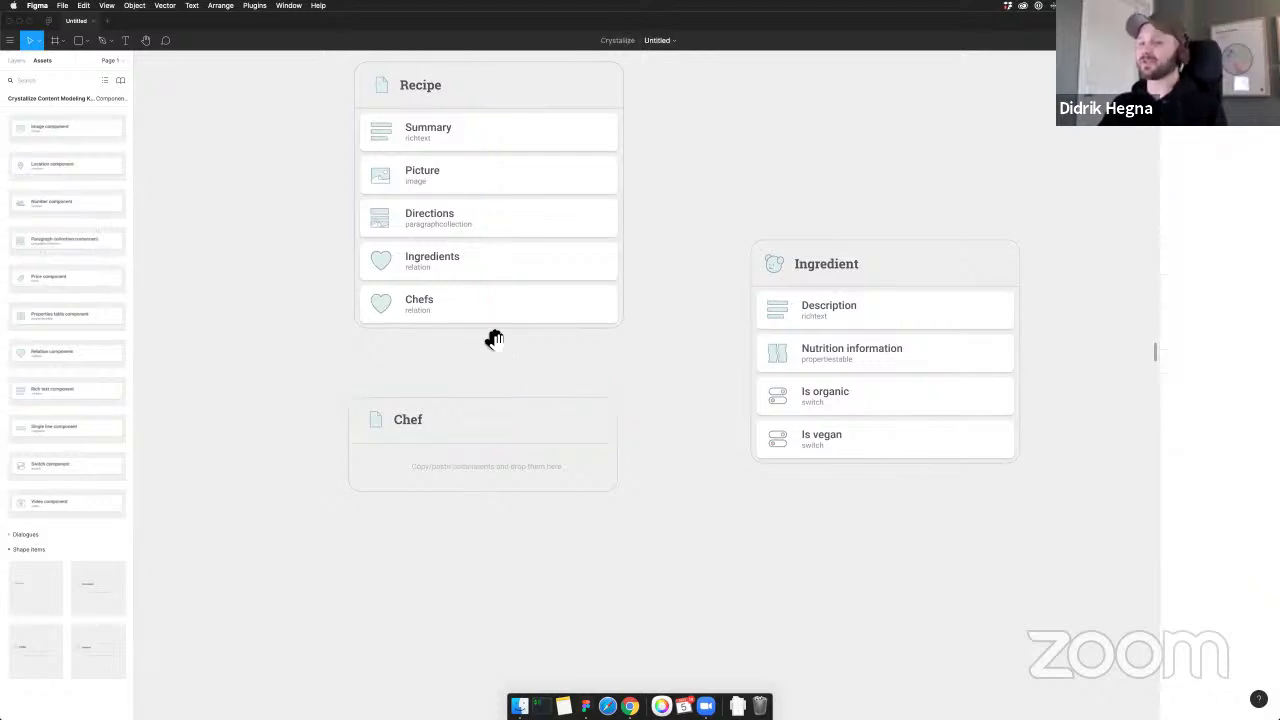
{"action": "scroll", "coordinate": [491, 337], "scroll_direction": "right", "scroll_amount": 2}
{"action": "scroll", "coordinate": [491, 337], "scroll_direction": "down", "scroll_amount": 1}
{"action": "left_click", "coordinate": [337, 403]}
{"action": "left_click_drag", "start_coordinate": [372, 403], "coordinate": [378, 403]}
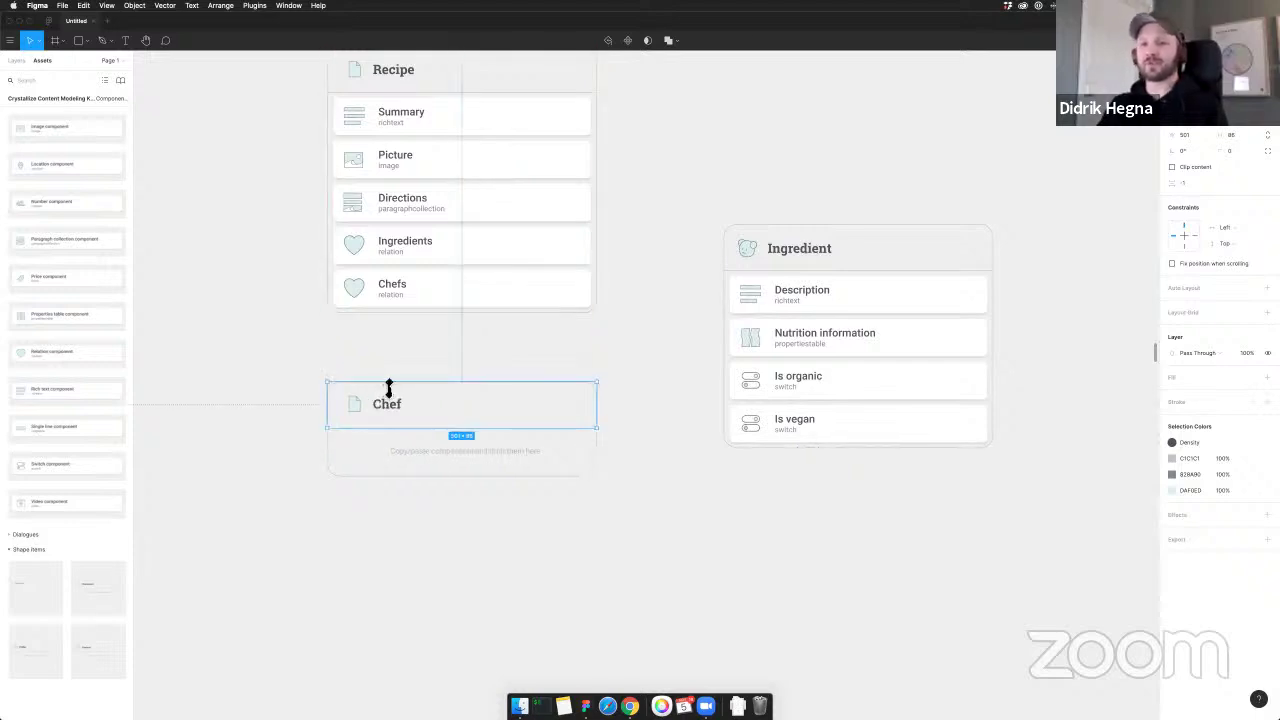
{"action": "left_click", "coordinate": [446, 352]}
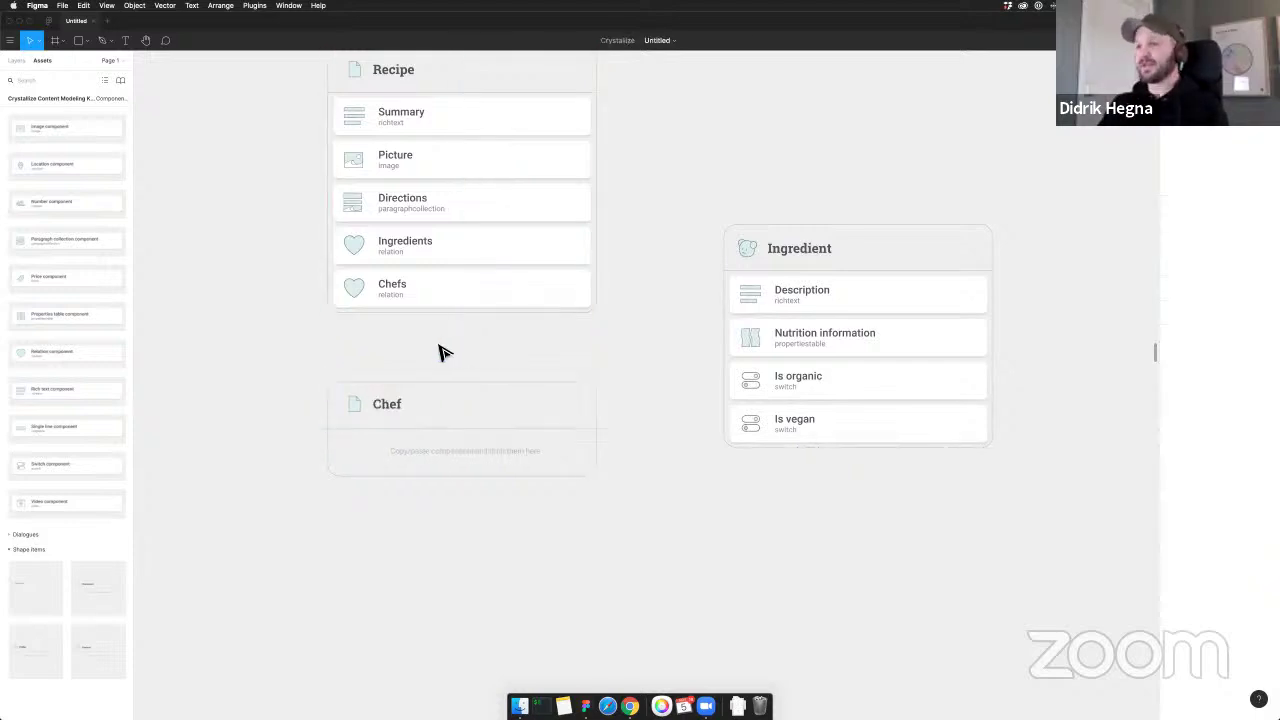
{"action": "scroll", "coordinate": [422, 335], "scroll_direction": "down", "scroll_amount": 1}
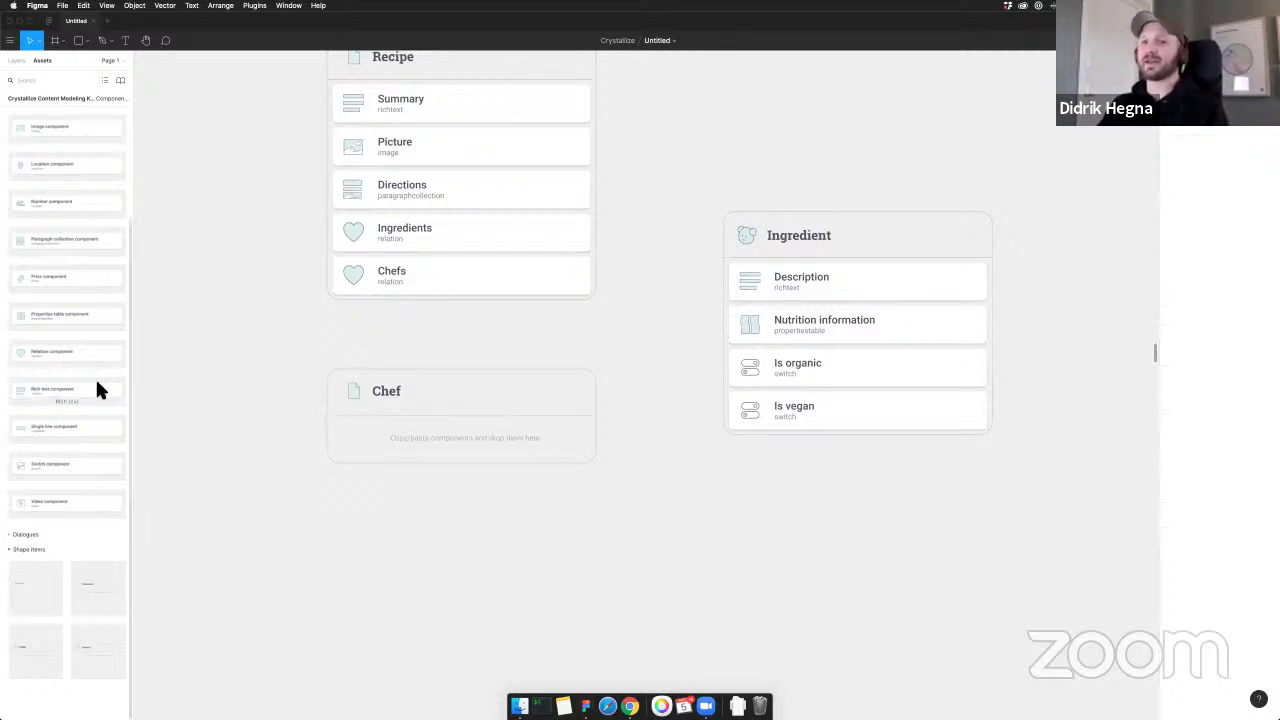
Add an Image field labelled 'Picture' to the Chef card
{"action": "left_click_drag", "start_coordinate": [31, 132], "coordinate": [390, 450]}
{"action": "double_click", "coordinate": [422, 443]}
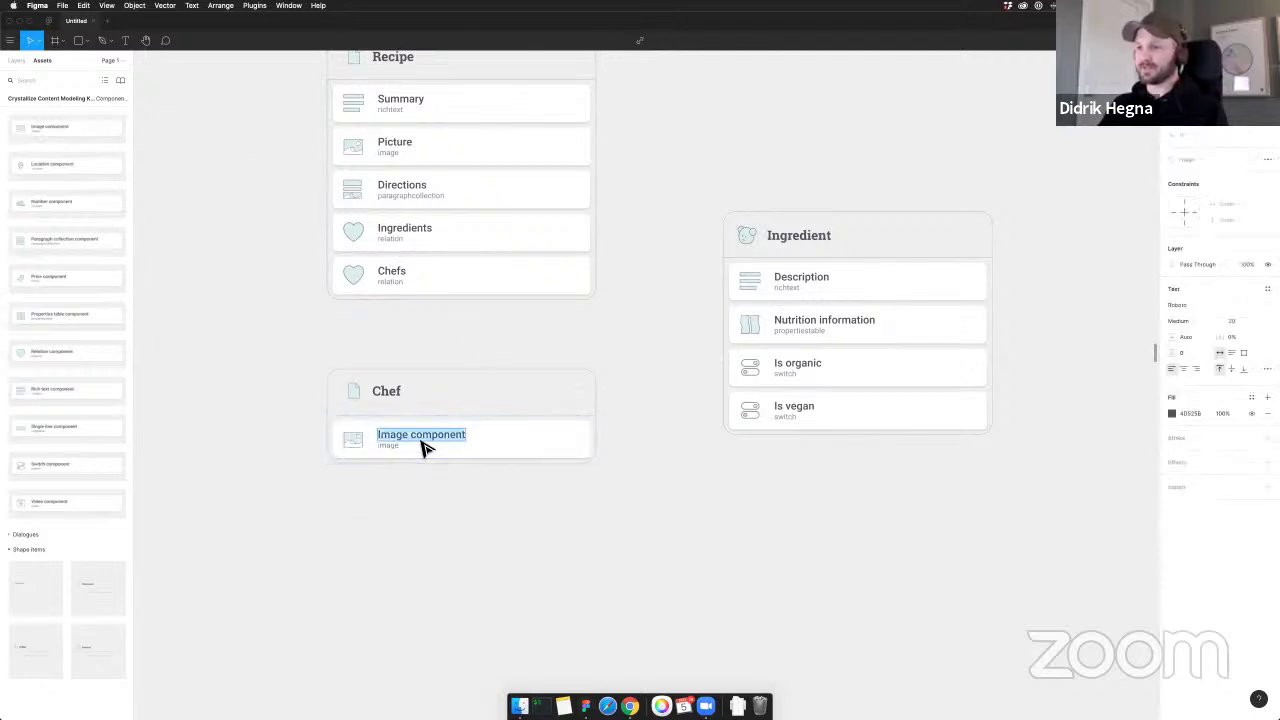
{"action": "type", "text": "Picture"}
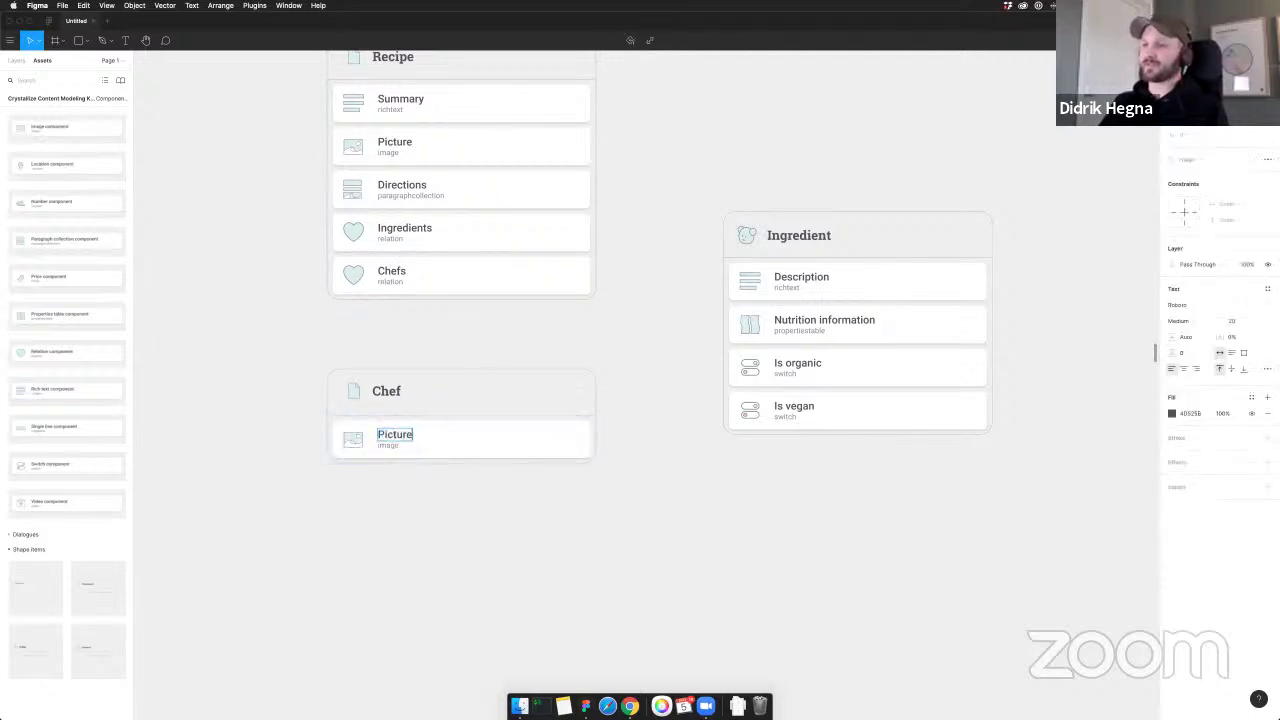
{"action": "left_click", "coordinate": [445, 510]}
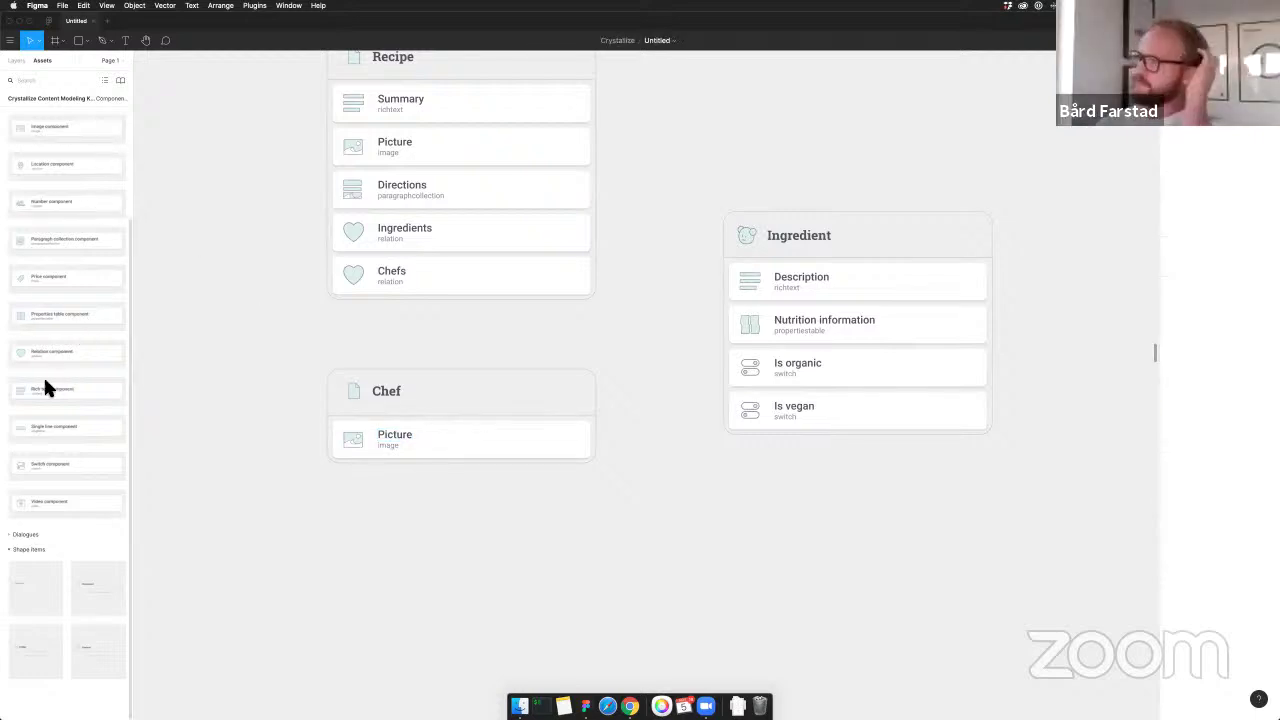
Add a Rich text field labelled 'Bio' below Picture
{"action": "left_click_drag", "start_coordinate": [33, 389], "coordinate": [418, 480]}
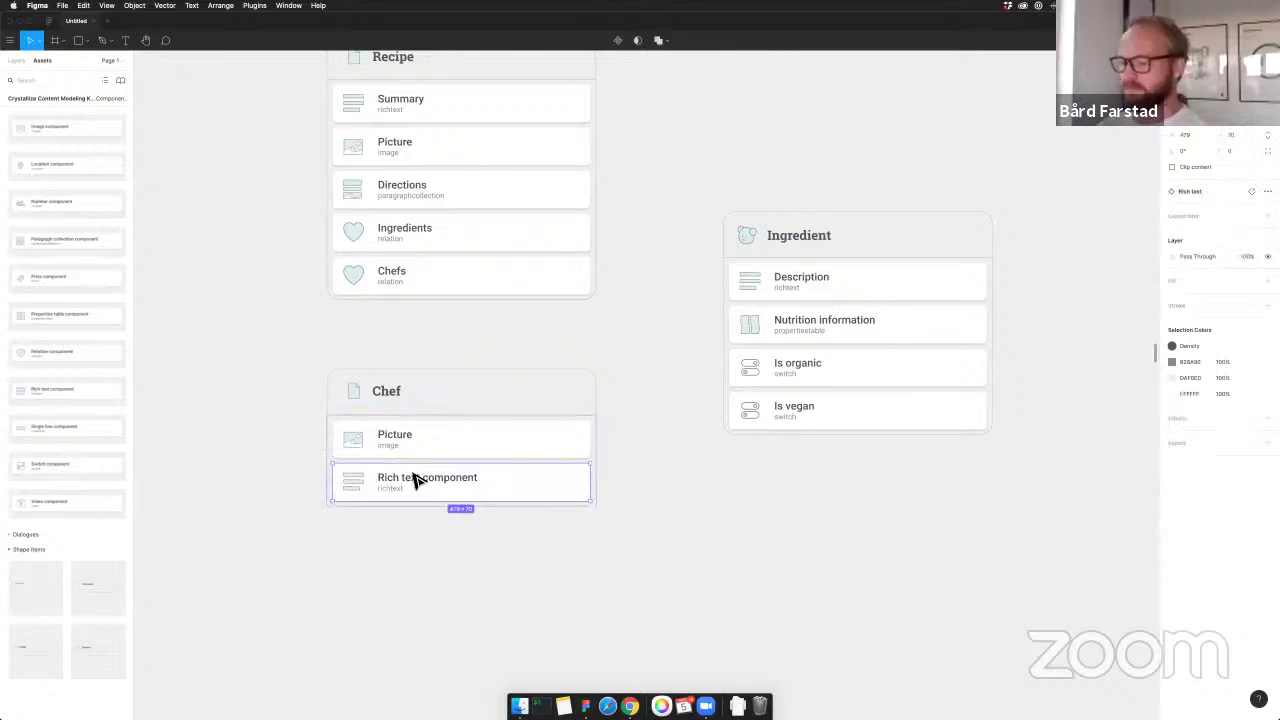
{"action": "double_click", "coordinate": [411, 484]}
{"action": "double_click", "coordinate": [408, 484]}
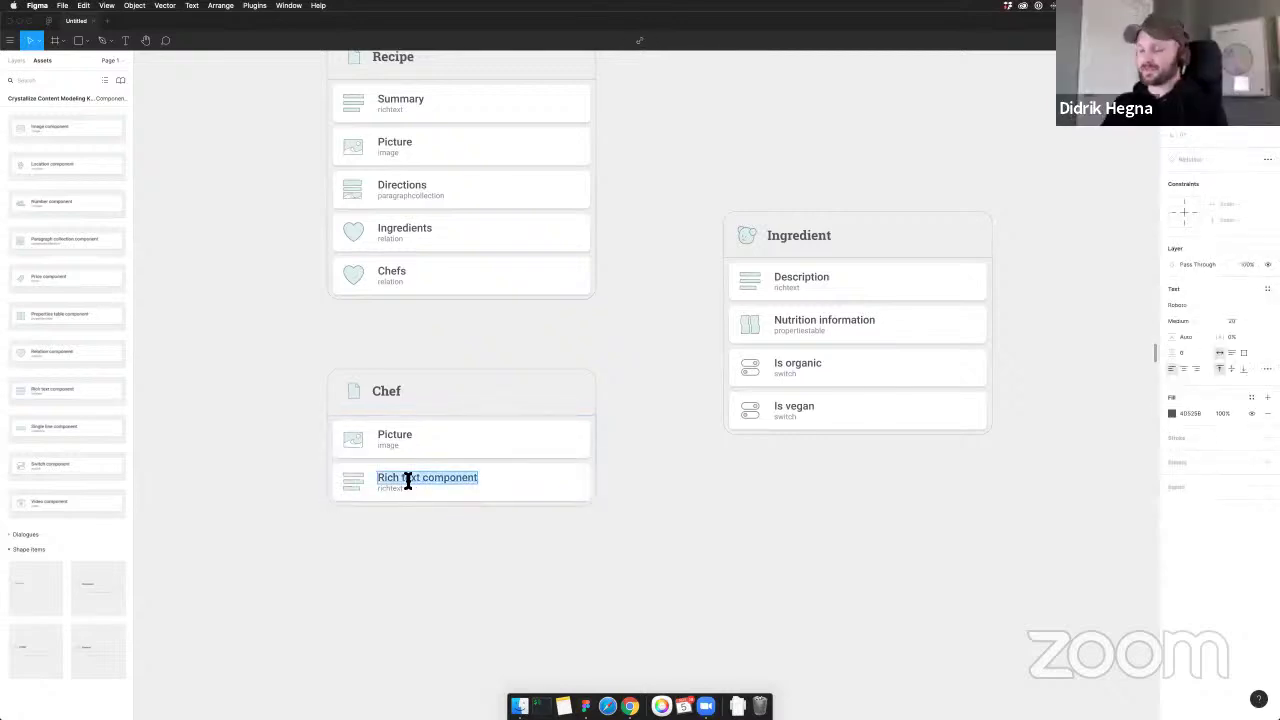
{"action": "type", "text": "Bio"}
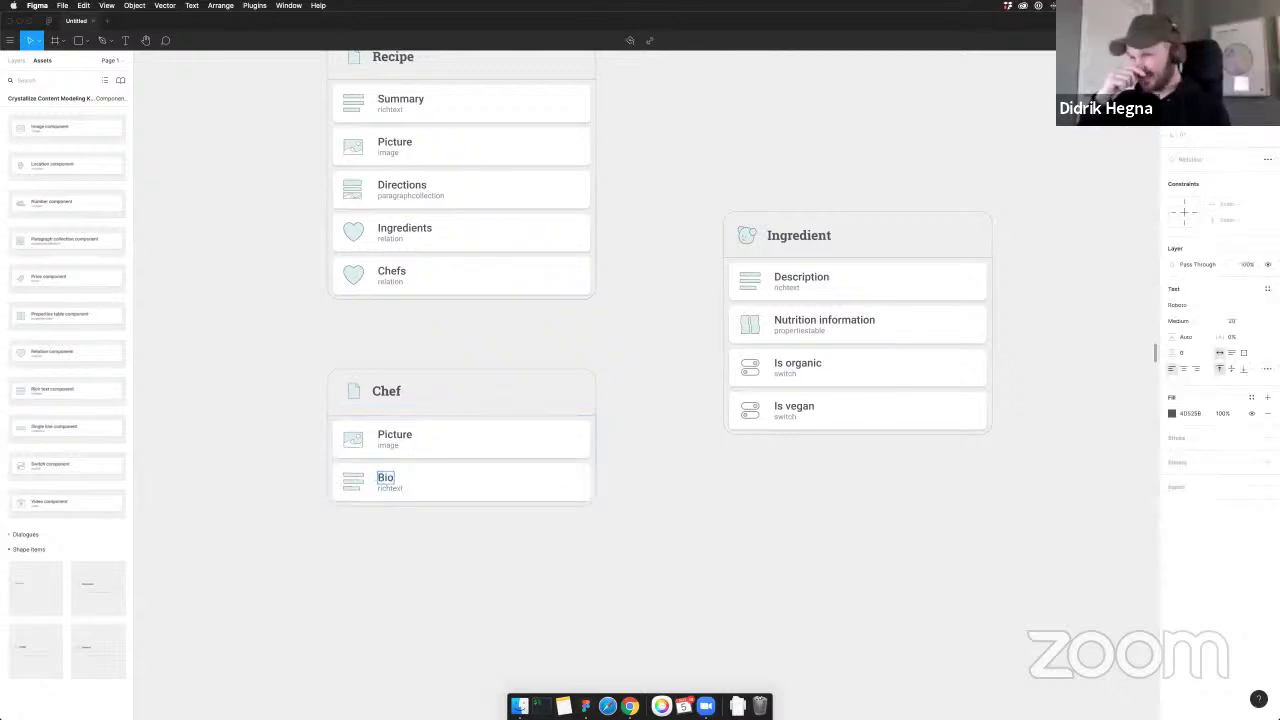
{"action": "left_click", "coordinate": [546, 551]}
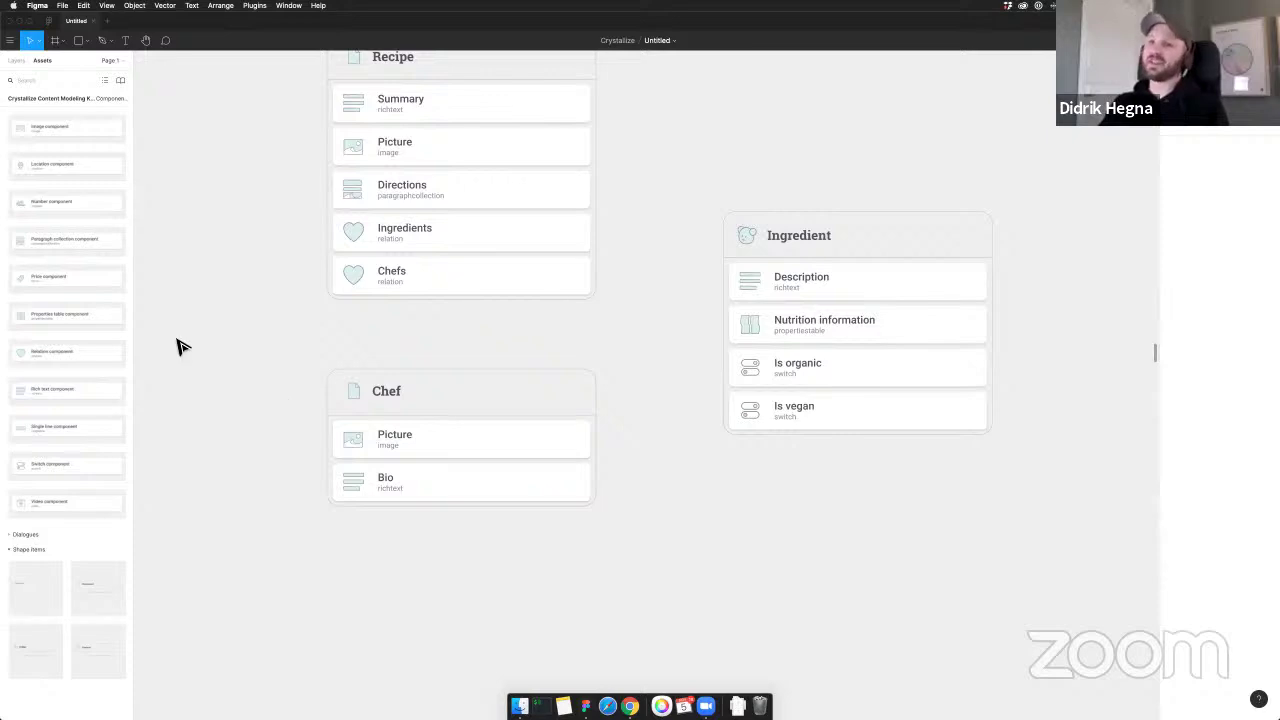
Drop a Single line field into the Chef card under Bio, labelled 'Twitter handle'
{"action": "scroll", "coordinate": [66, 168], "scroll_direction": "up", "scroll_amount": 1}
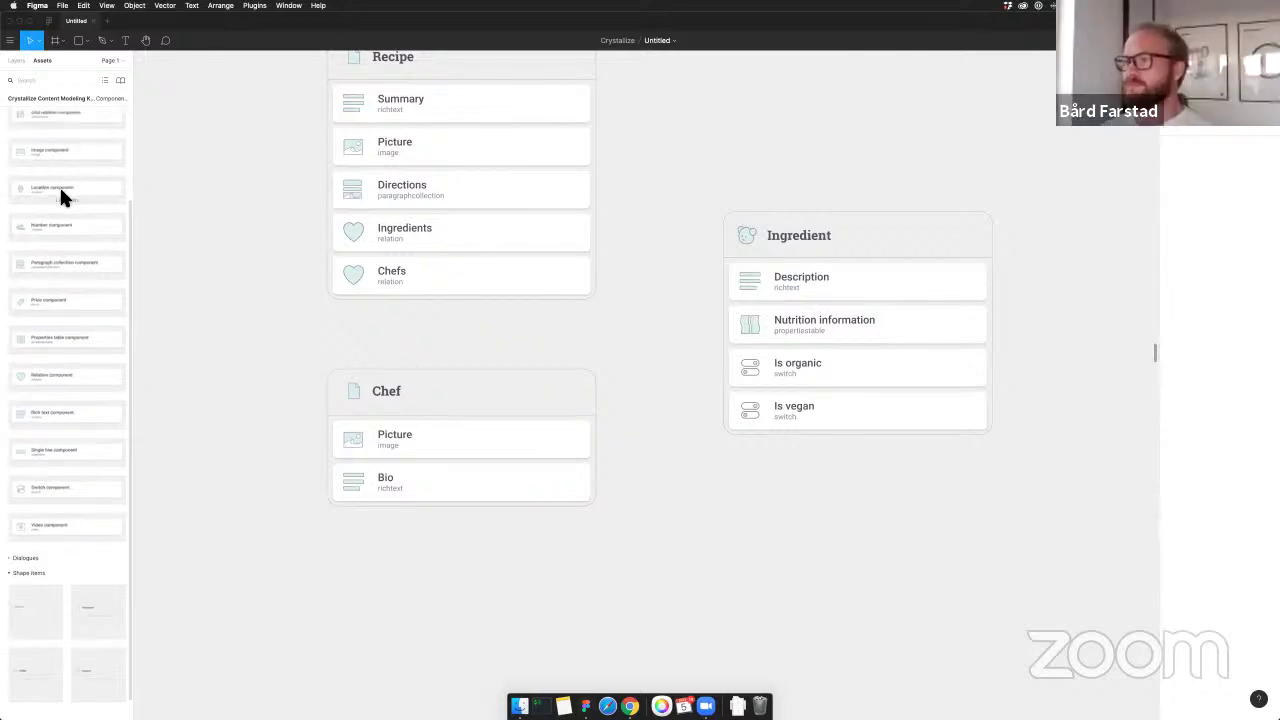
{"action": "scroll", "coordinate": [70, 185], "scroll_direction": "up", "scroll_amount": 2}
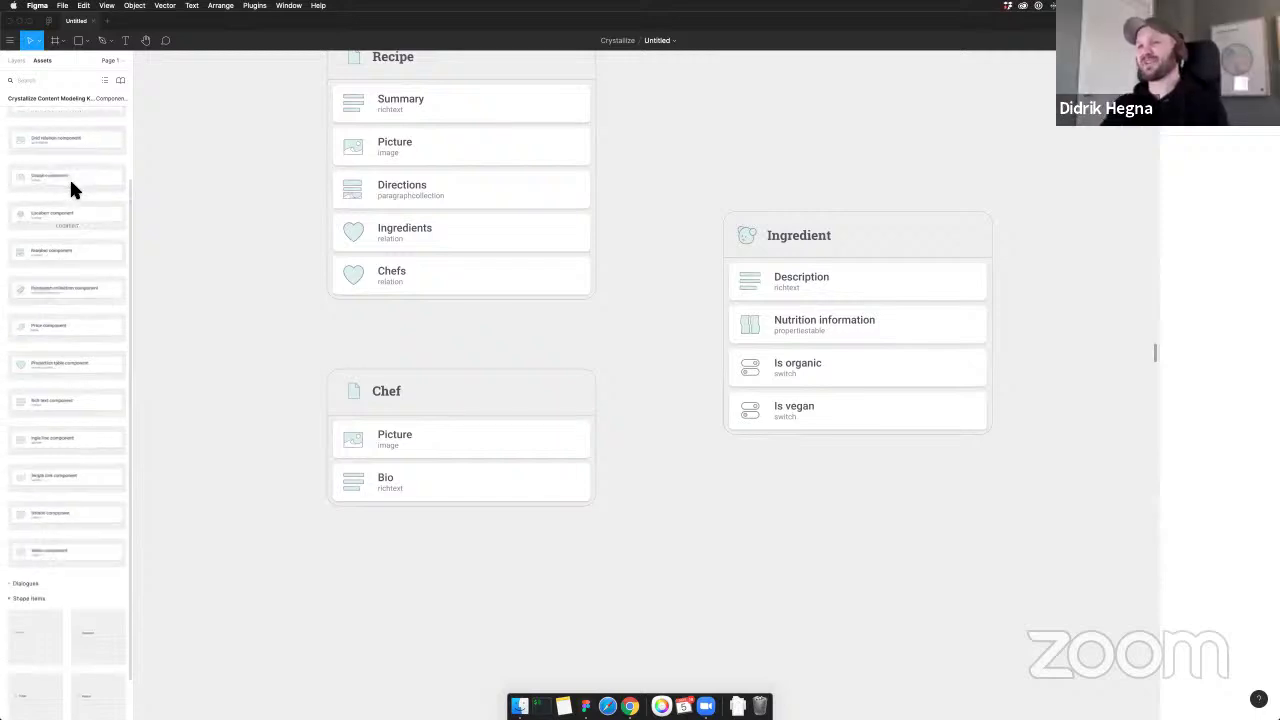
{"action": "scroll", "coordinate": [137, 194], "scroll_direction": "down", "scroll_amount": 1}
{"action": "scroll", "coordinate": [80, 189], "scroll_direction": "down", "scroll_amount": 3}
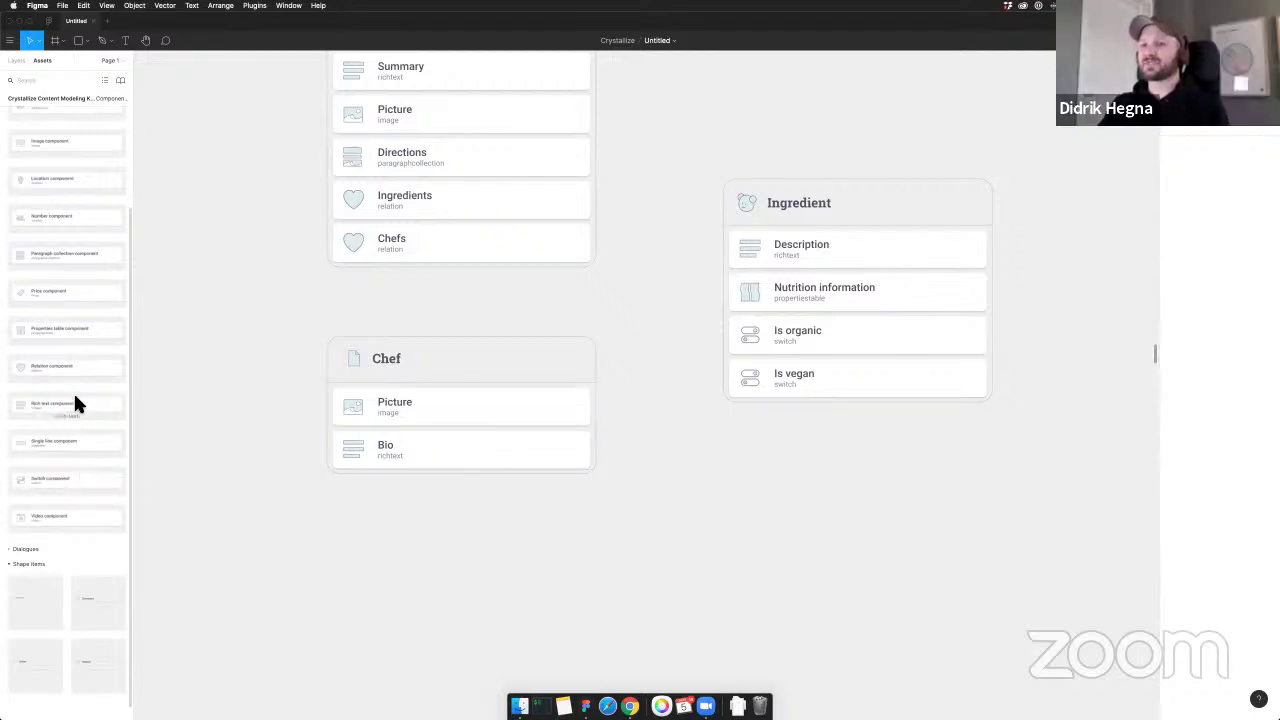
{"action": "scroll", "coordinate": [74, 398], "scroll_direction": "up", "scroll_amount": 1}
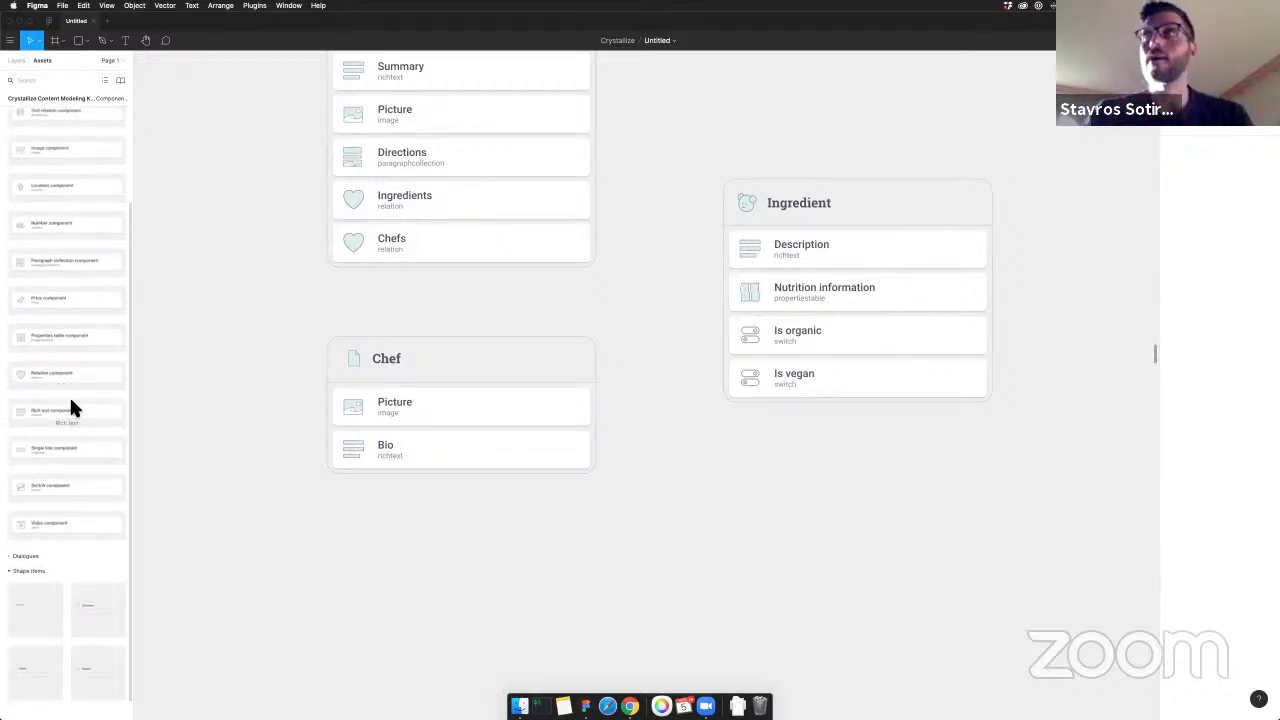
{"action": "scroll", "coordinate": [70, 401], "scroll_direction": "up", "scroll_amount": 5}
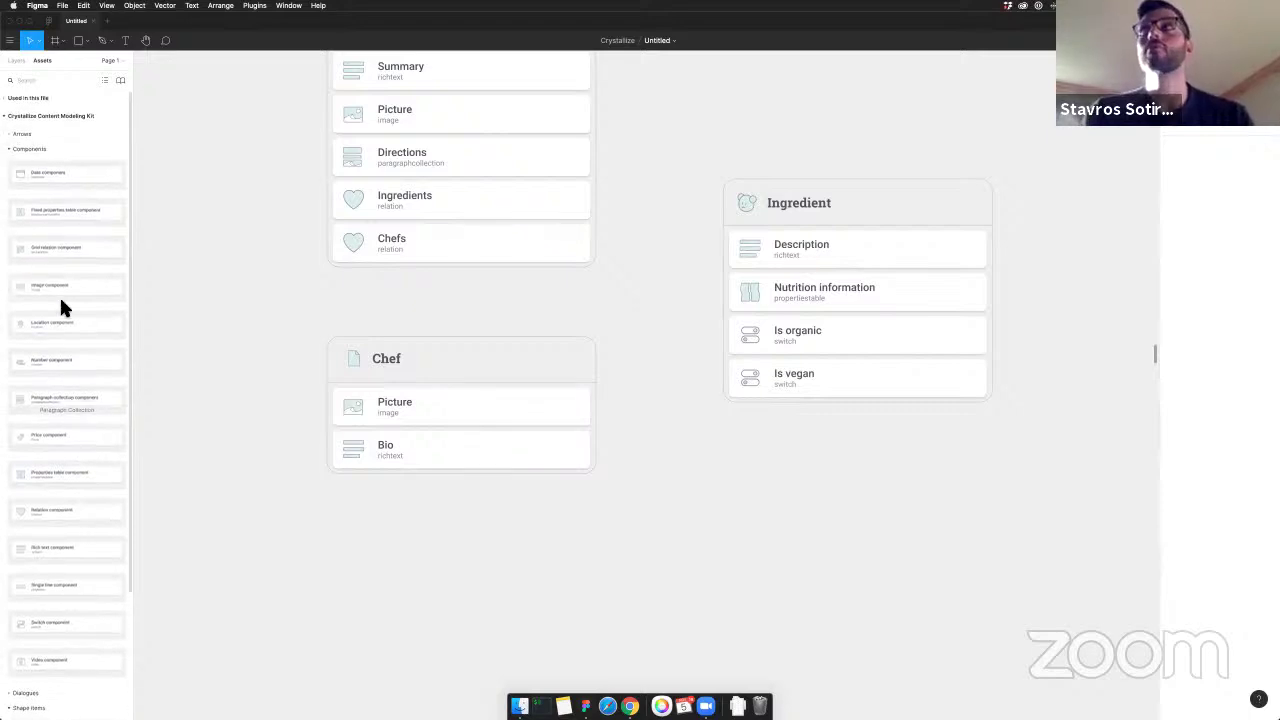
{"action": "scroll", "coordinate": [55, 285], "scroll_direction": "down", "scroll_amount": 3}
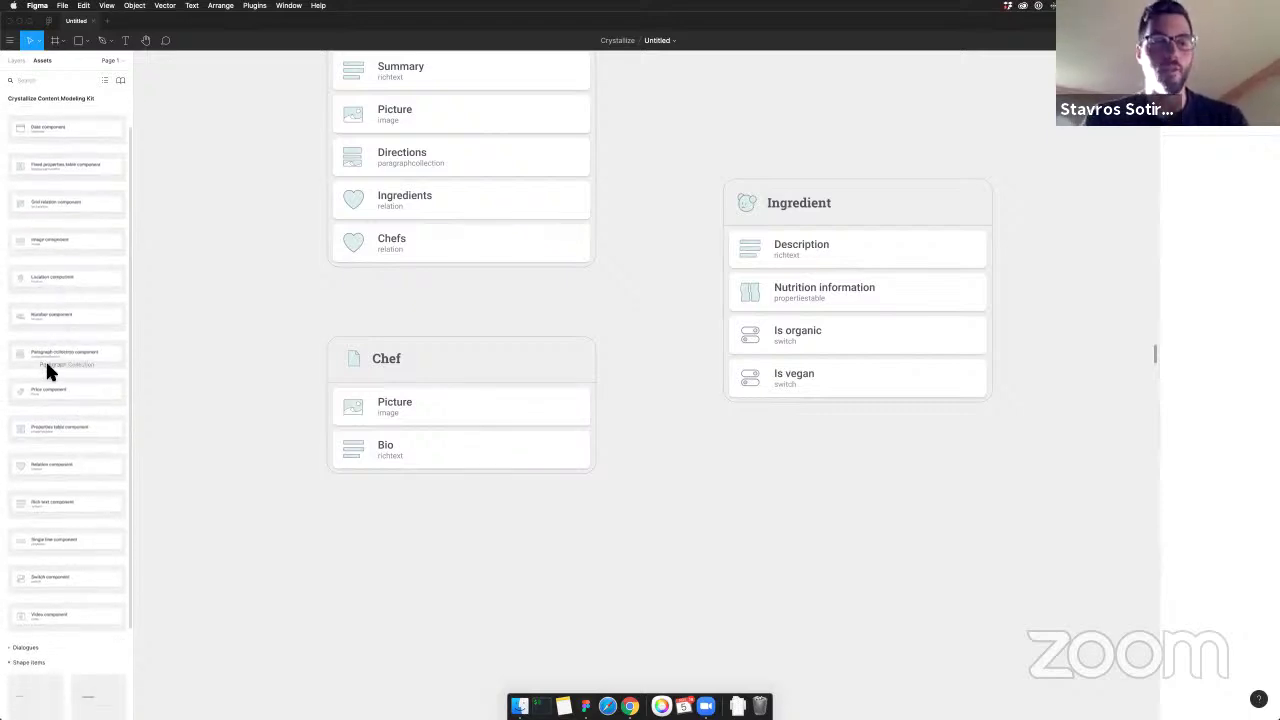
{"action": "scroll", "coordinate": [45, 368], "scroll_direction": "down", "scroll_amount": 2}
{"action": "left_click_drag", "start_coordinate": [22, 508], "coordinate": [436, 478]}
{"action": "double_click", "coordinate": [410, 494]}
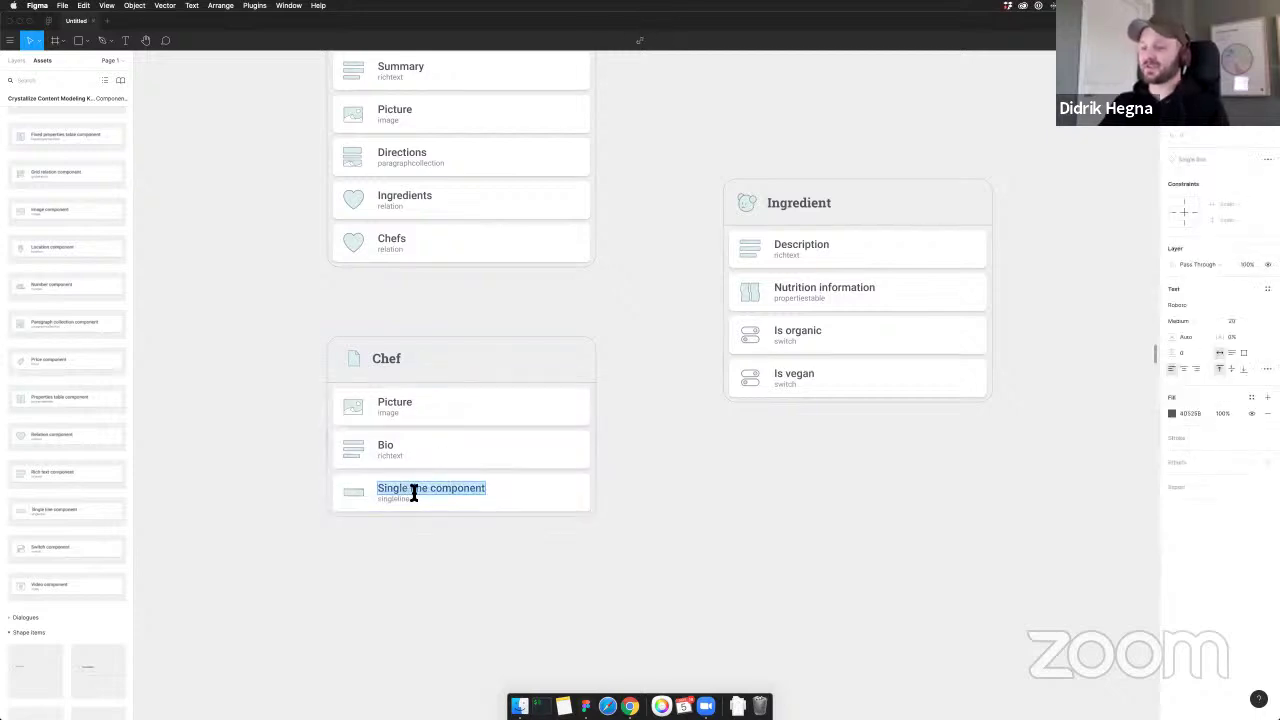
{"action": "type", "text": "Twitter handle"}
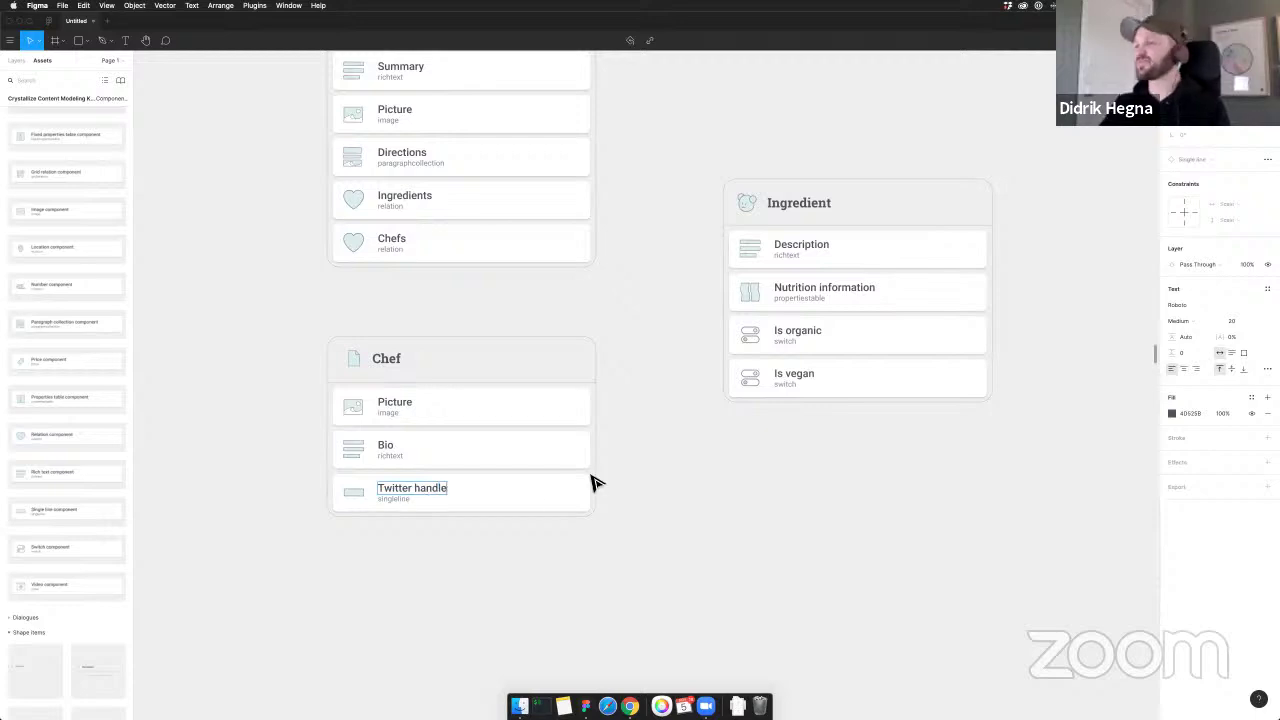
{"action": "left_click", "coordinate": [769, 500]}
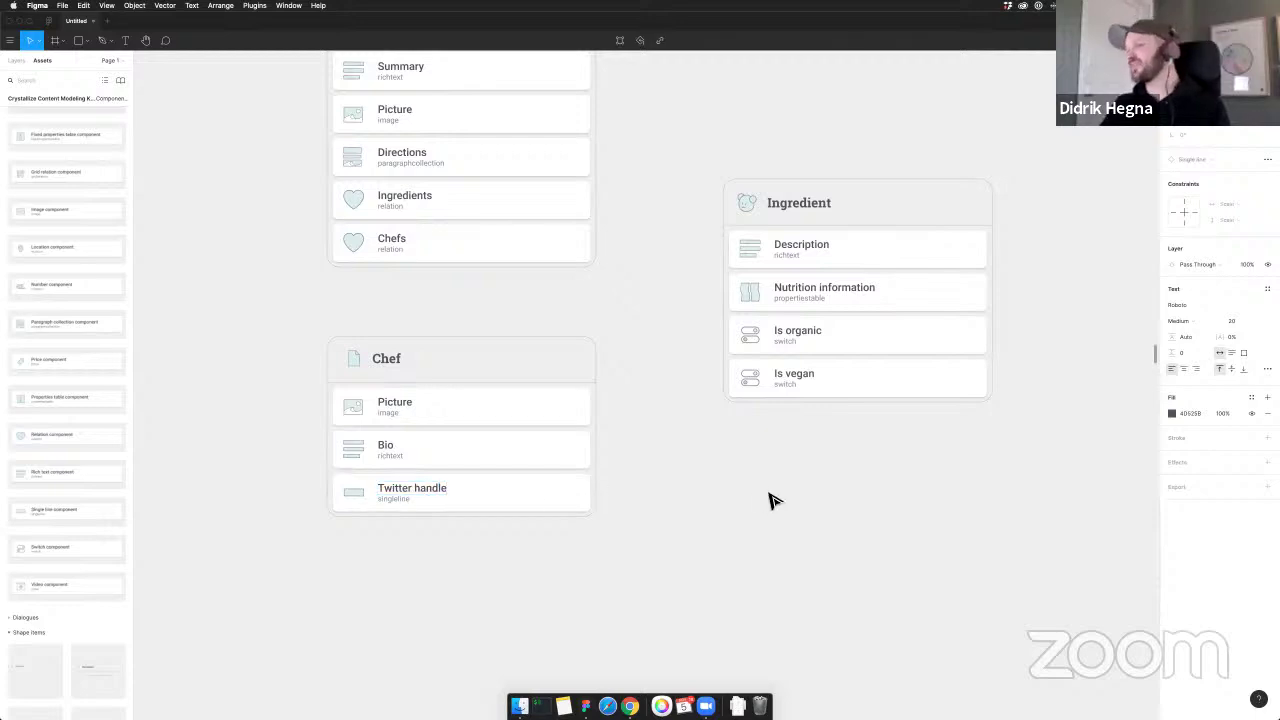
{"action": "scroll", "coordinate": [705, 489], "scroll_direction": "left", "scroll_amount": 3}
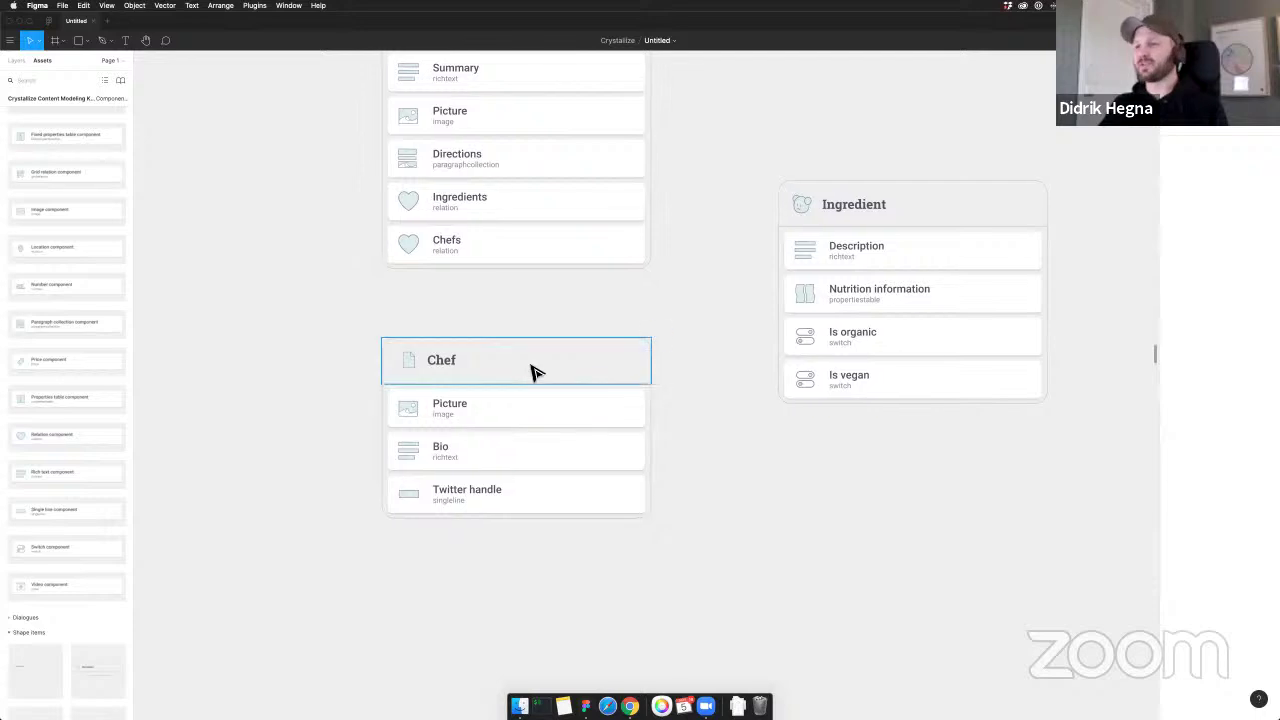
Centre the Chef card under the Recipe card
{"action": "left_click_drag", "start_coordinate": [534, 369], "coordinate": [540, 367]}
{"action": "left_click", "coordinate": [663, 334]}
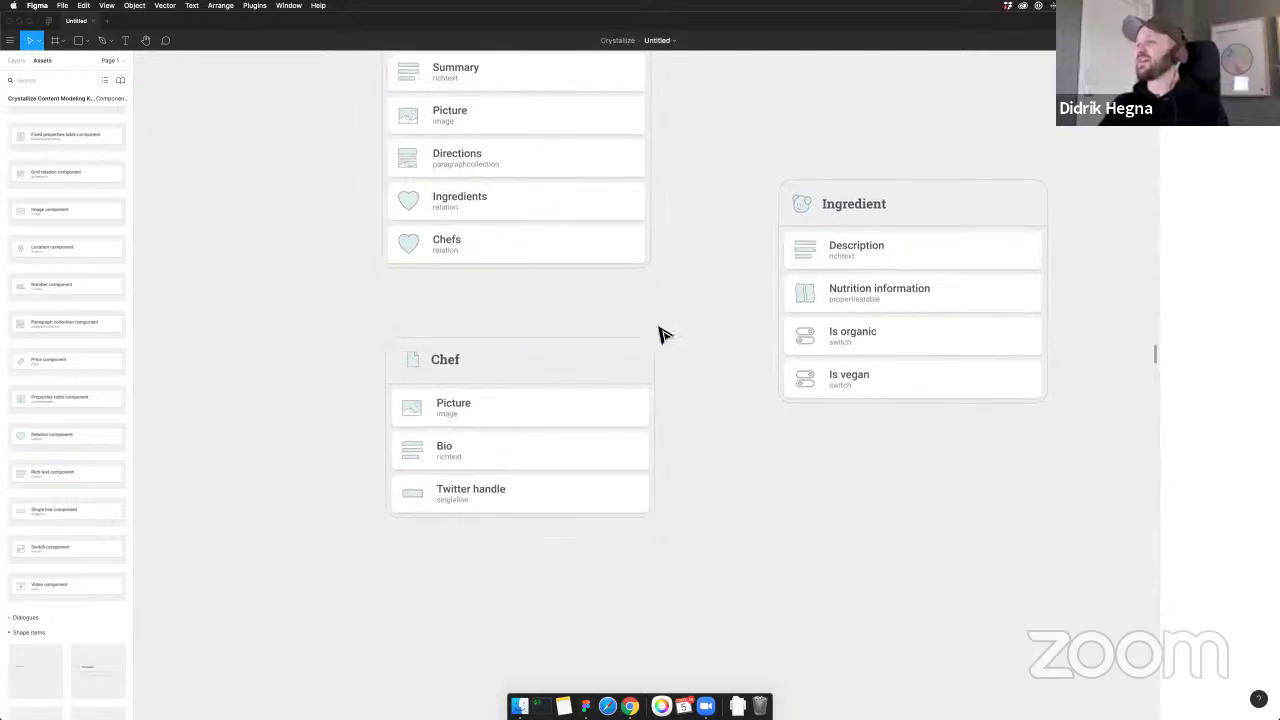
{"action": "scroll", "coordinate": [650, 340], "scroll_direction": "down", "scroll_amount": 2}
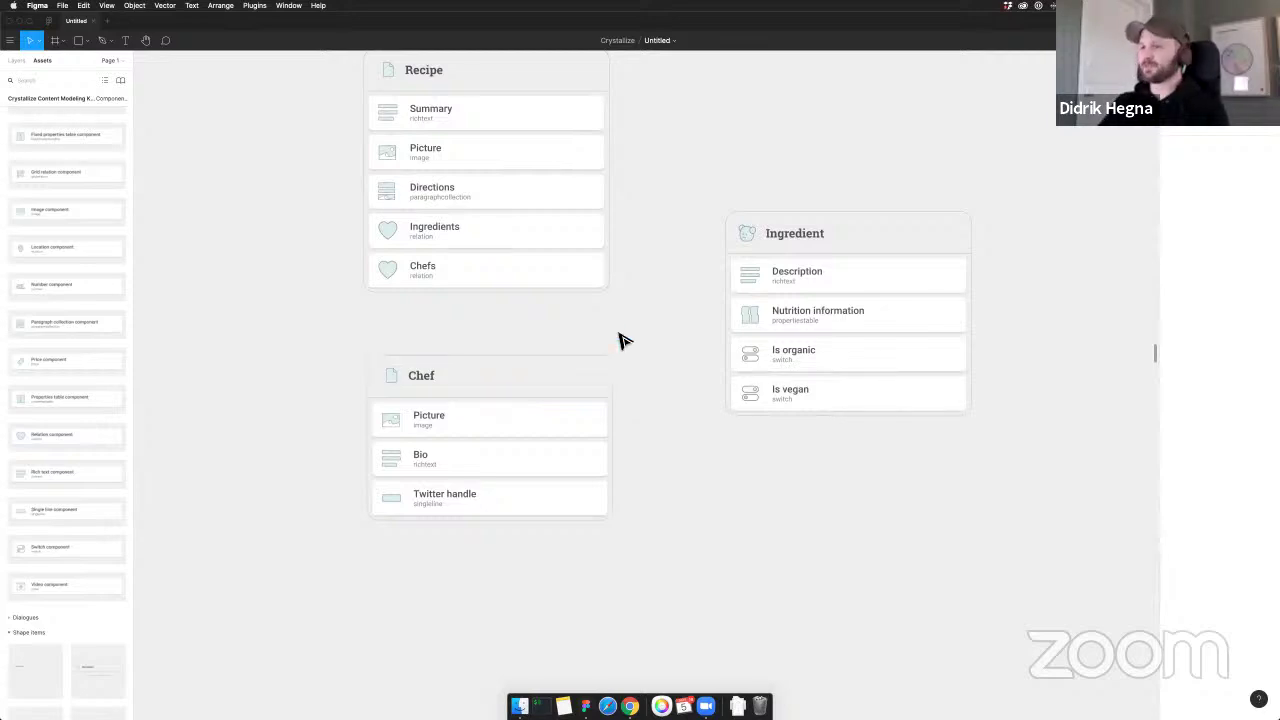
{"action": "scroll", "coordinate": [609, 329], "scroll_direction": "up", "scroll_amount": 2}
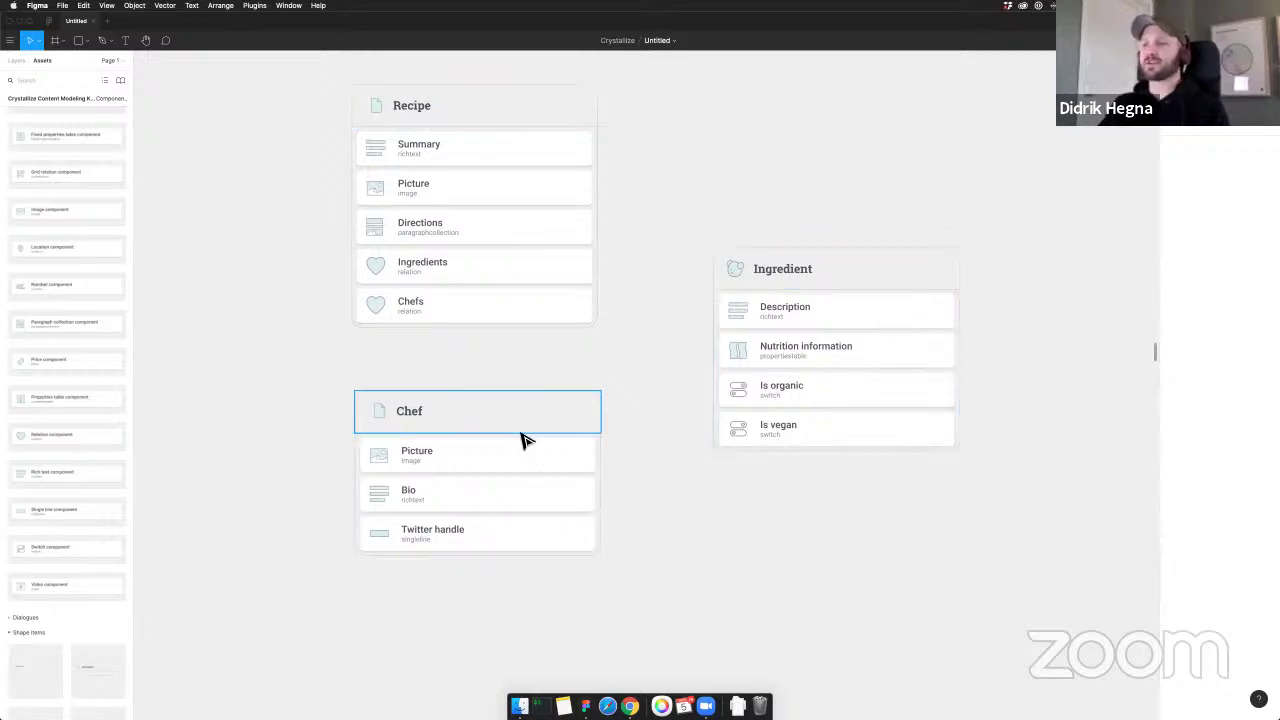
Nudge the Ingredient card right into alignment and collapse the Components list
{"action": "left_click_drag", "start_coordinate": [696, 497], "coordinate": [675, 485]}
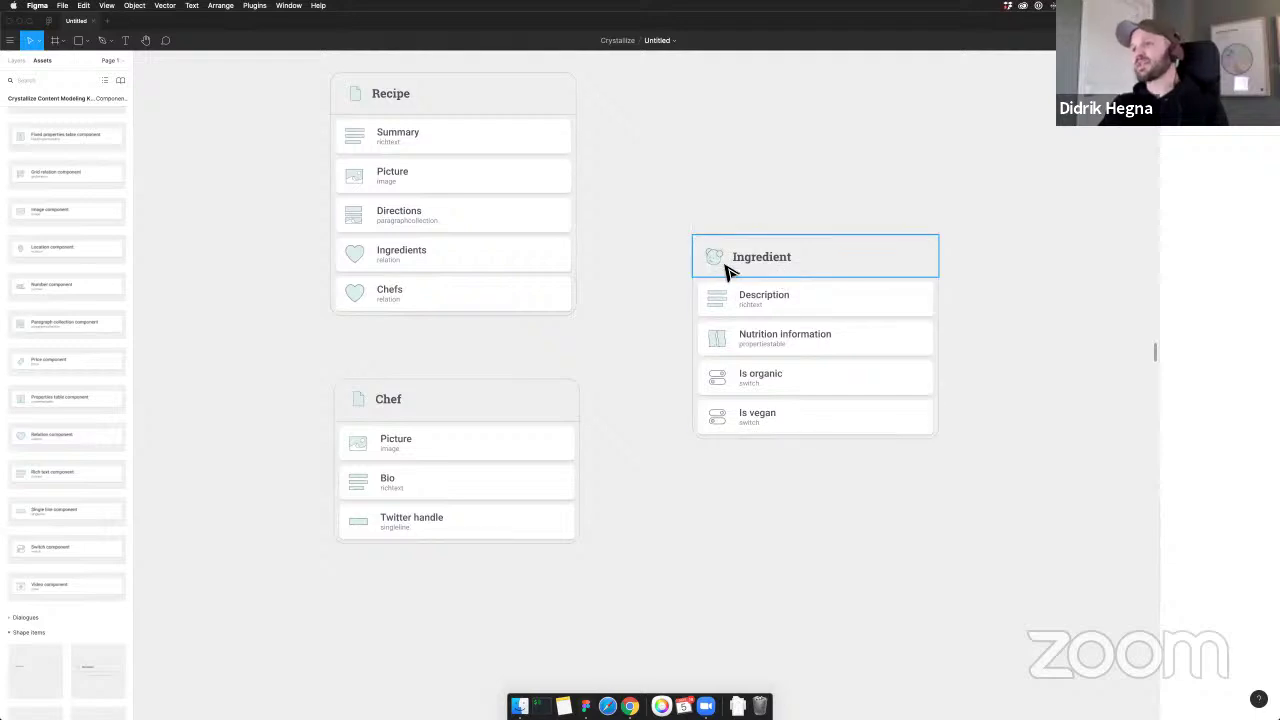
{"action": "left_click_drag", "start_coordinate": [726, 269], "coordinate": [738, 266]}
{"action": "left_click", "coordinate": [737, 216]}
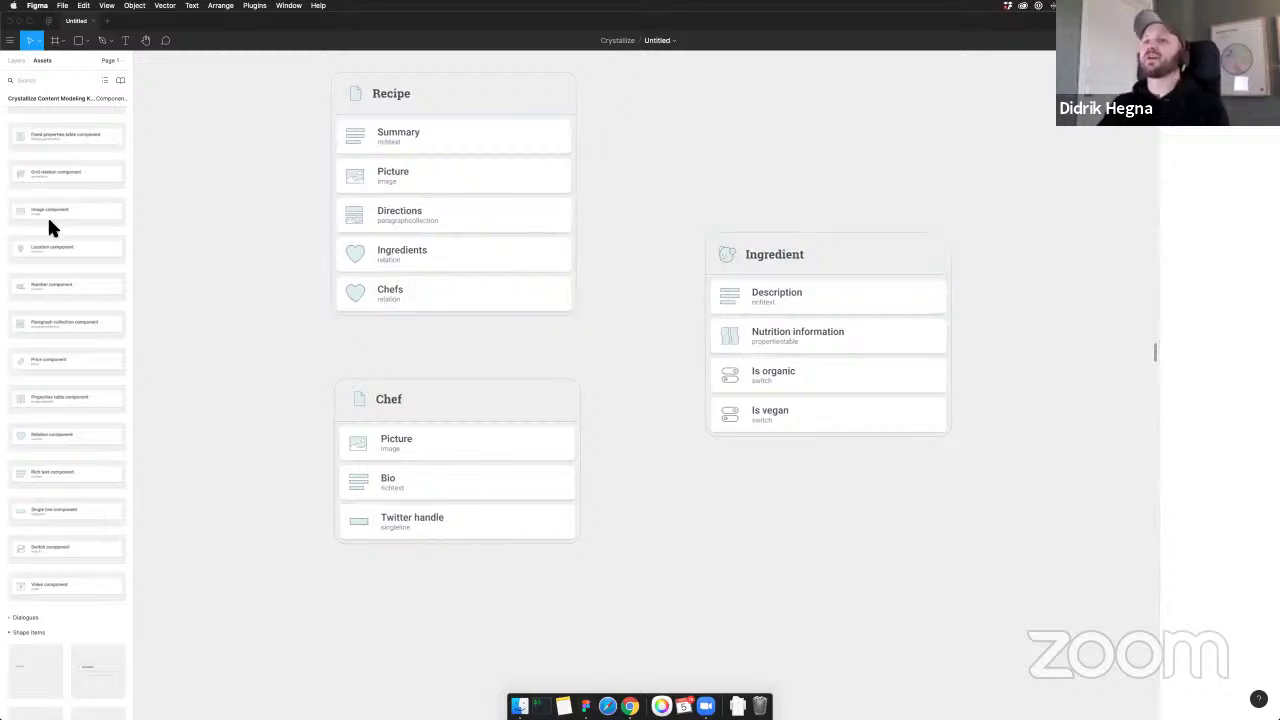
{"action": "scroll", "coordinate": [55, 215], "scroll_direction": "up", "scroll_amount": 2}
{"action": "left_click", "coordinate": [10, 150]}
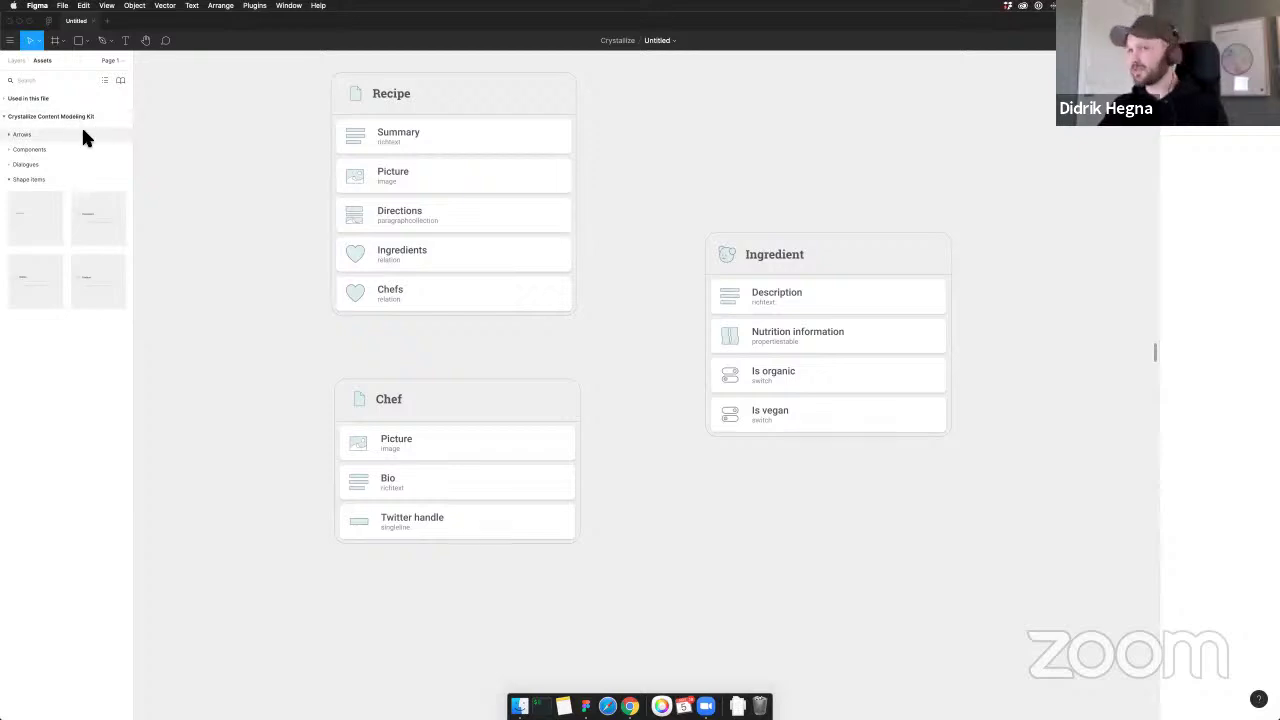
Place a dotted arrow from Recipe's Ingredients row to the Ingredient card
{"action": "left_click", "coordinate": [8, 136]}
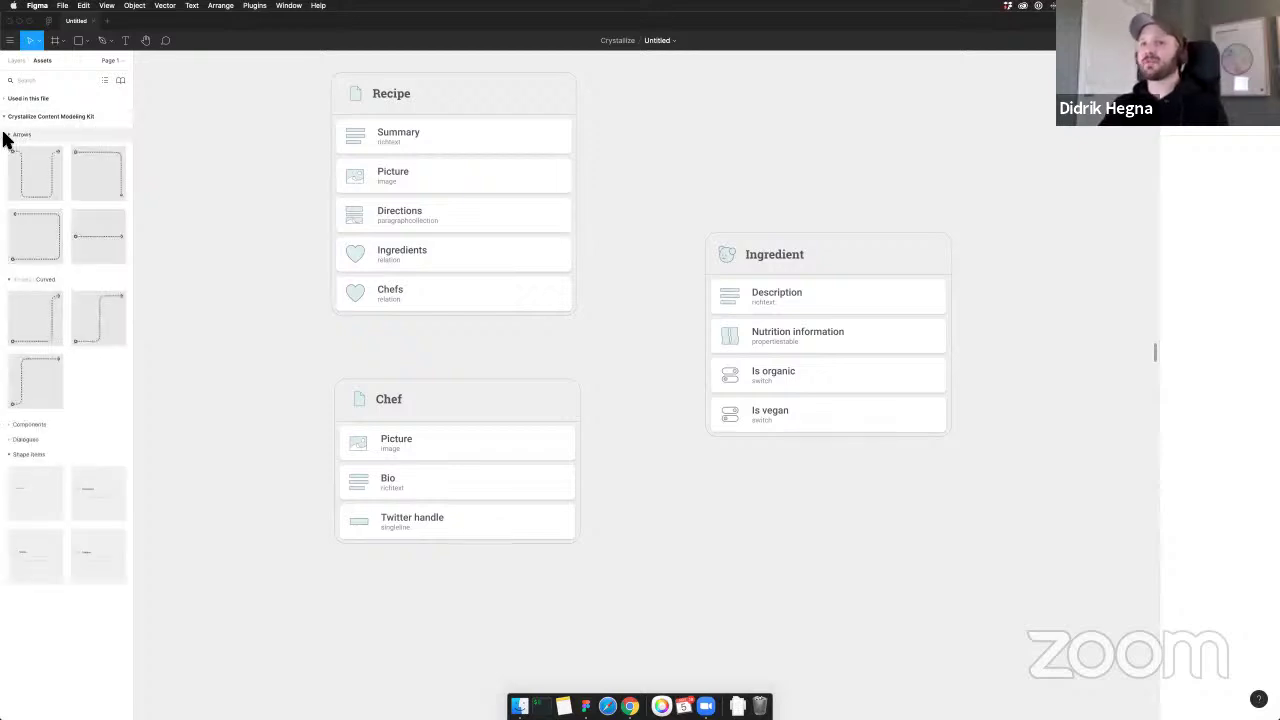
{"action": "left_click_drag", "start_coordinate": [98, 255], "coordinate": [617, 294]}
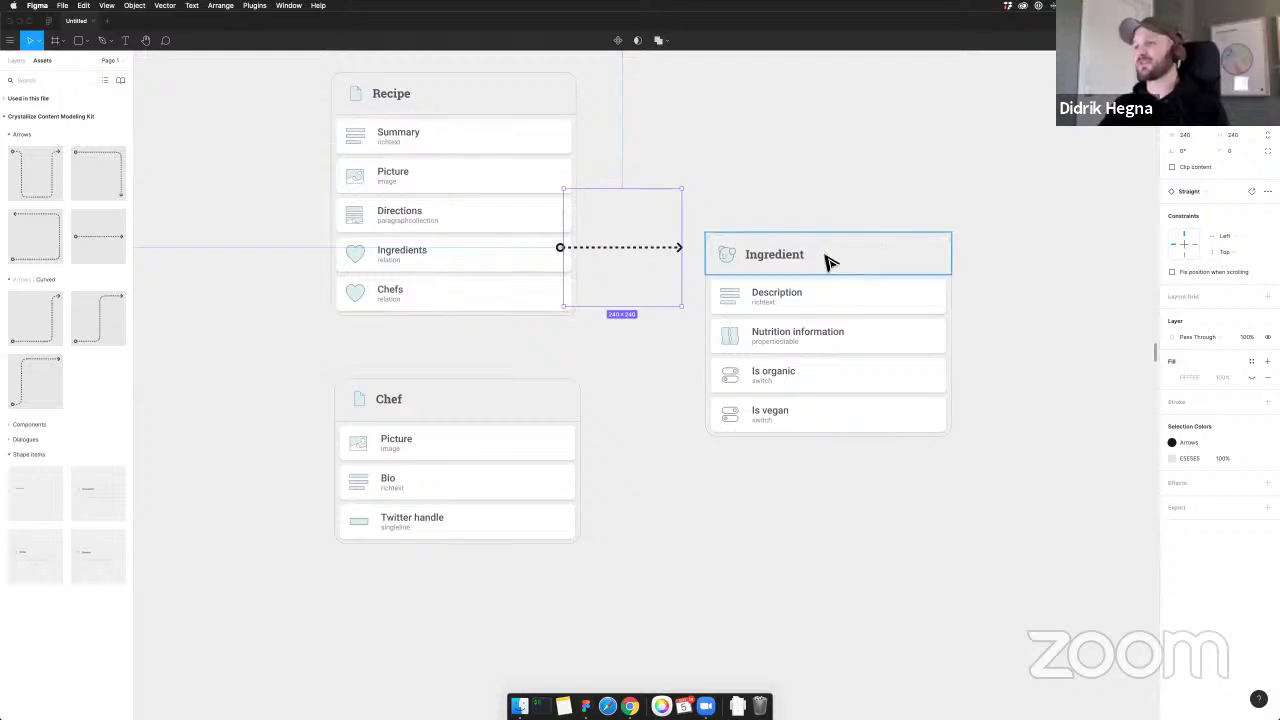
{"action": "left_click_drag", "start_coordinate": [829, 262], "coordinate": [828, 254]}
{"action": "left_click", "coordinate": [643, 263]}
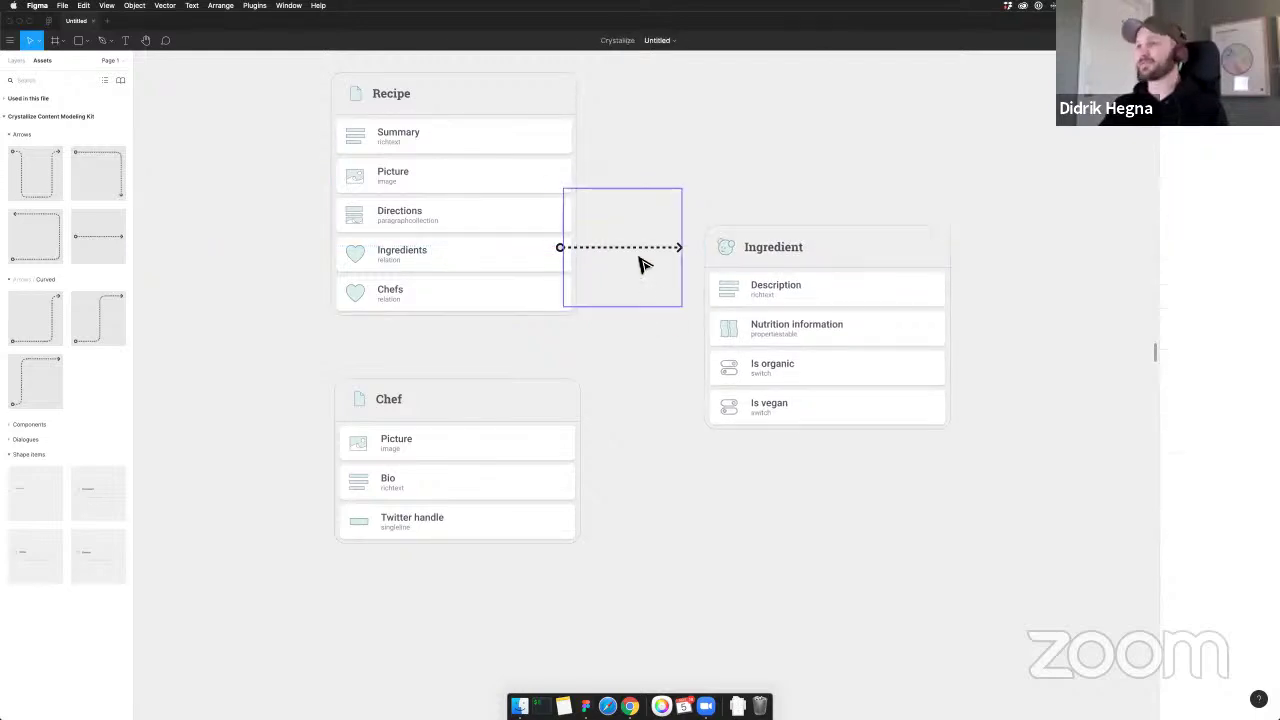
{"action": "left_click_drag", "start_coordinate": [643, 263], "coordinate": [651, 266]}
{"action": "left_click", "coordinate": [666, 471]}
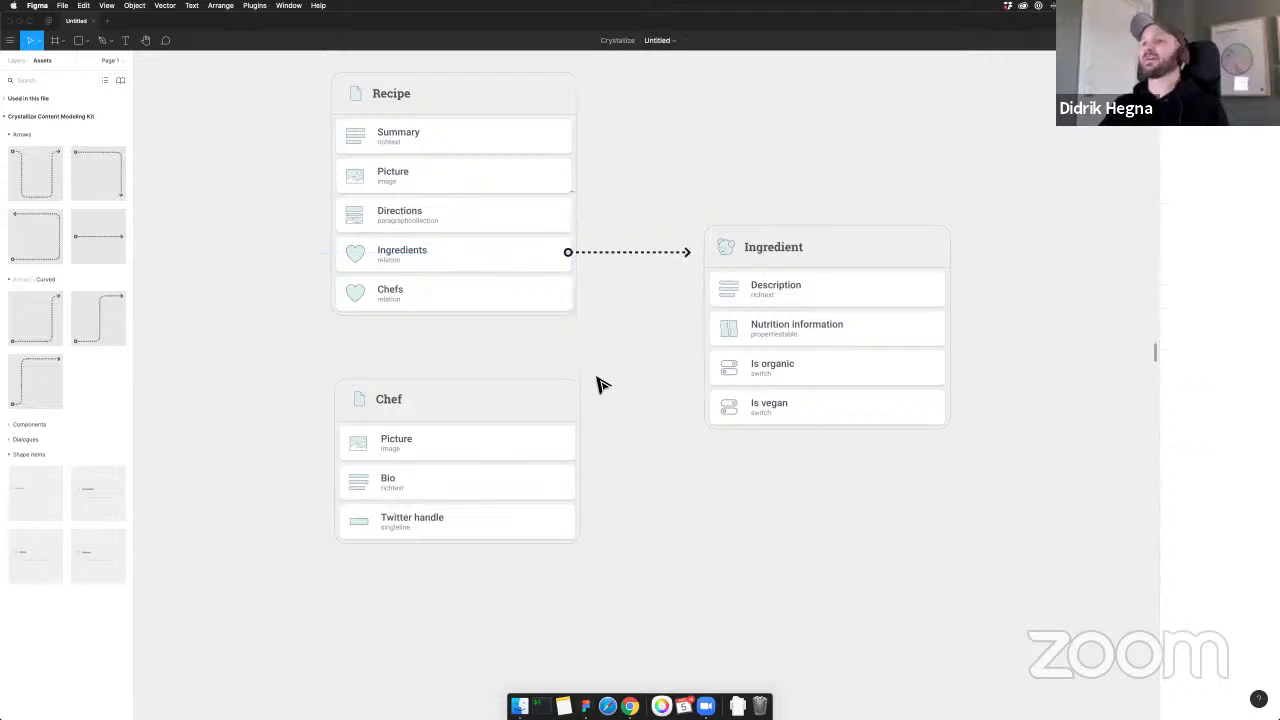
Duplicate the arrow, rotate it downward, and point it from Chefs to the Chef card
{"action": "left_click", "coordinate": [636, 277]}
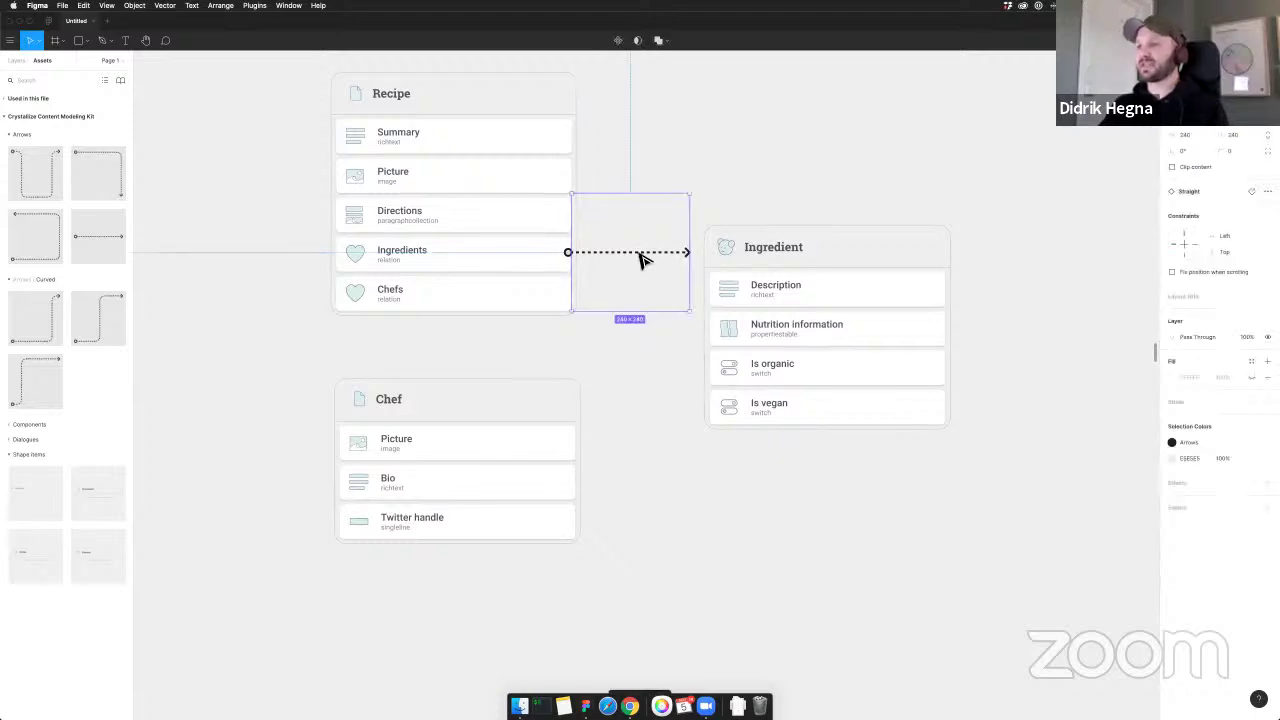
{"action": "left_click_drag", "start_coordinate": [643, 257], "coordinate": [638, 345], "text": "alt"}
{"action": "left_click_drag", "start_coordinate": [716, 300], "coordinate": [698, 416]}
{"action": "left_click_drag", "start_coordinate": [641, 360], "coordinate": [586, 374]}
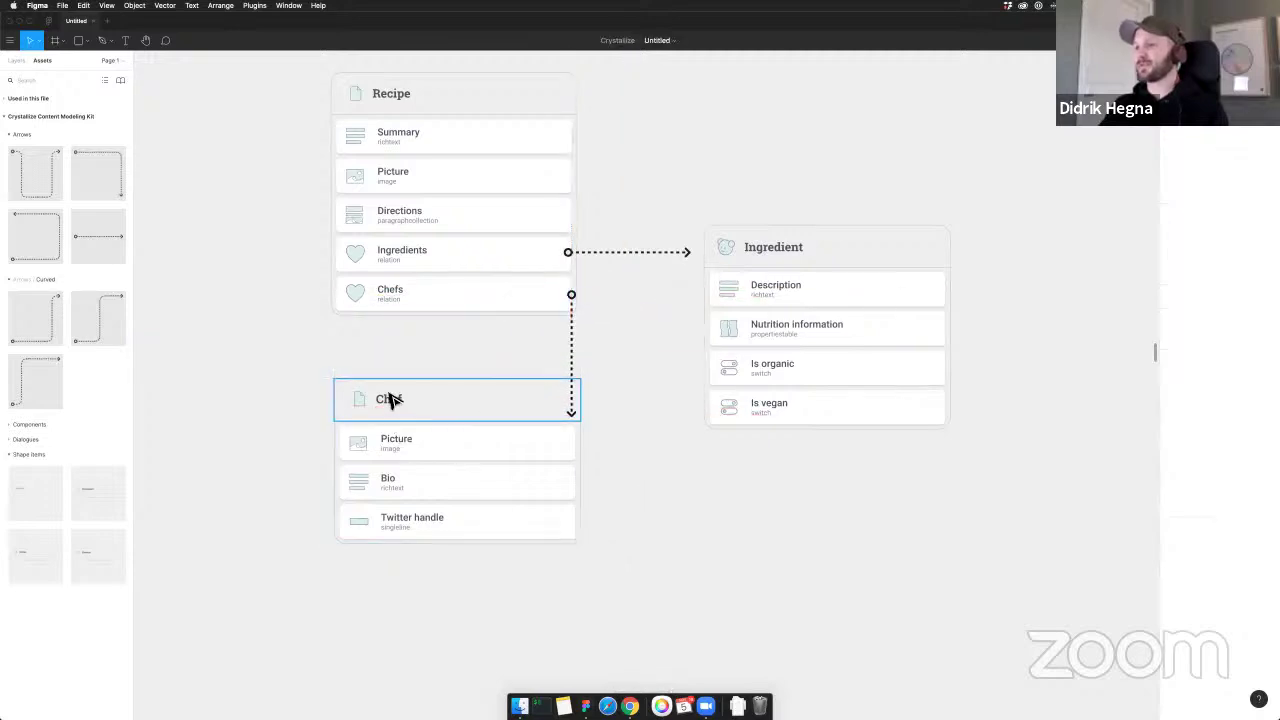
Move the Chef card under Ingredient and delete the old vertical arrow below Chefs
{"action": "left_click_drag", "start_coordinate": [391, 400], "coordinate": [763, 470]}
{"action": "left_click", "coordinate": [580, 412]}
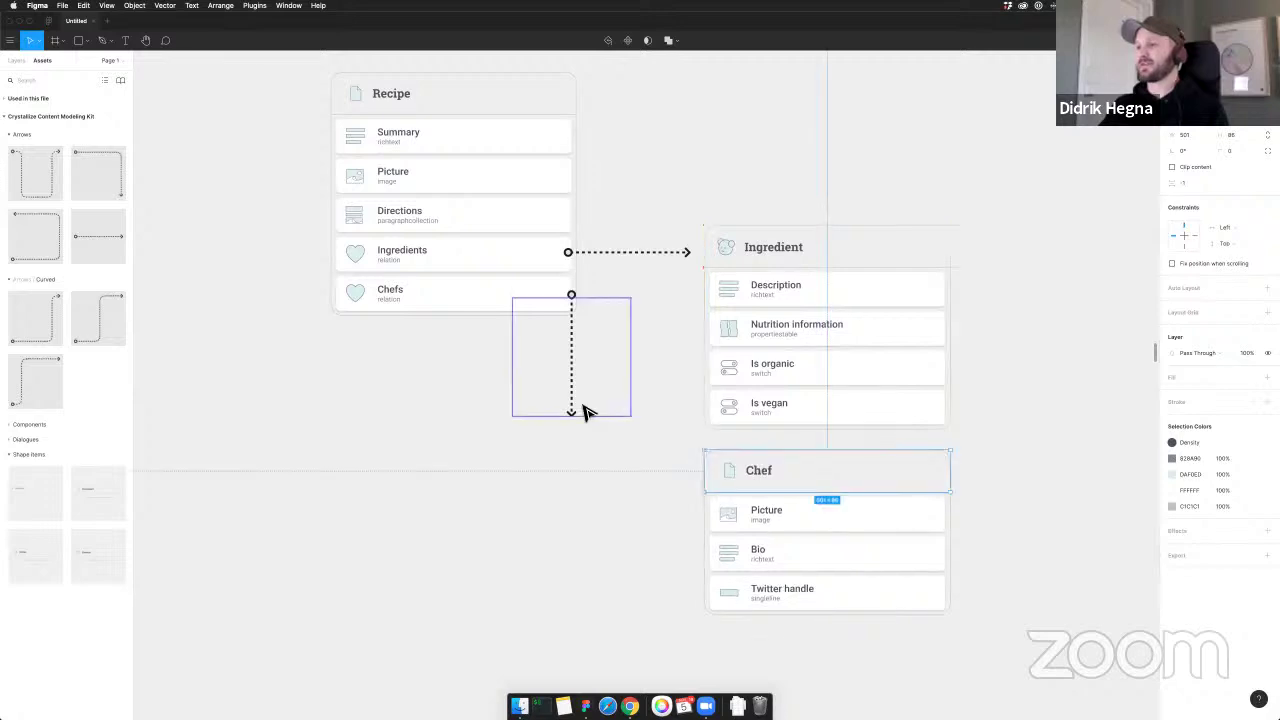
{"action": "key", "text": "Delete"}
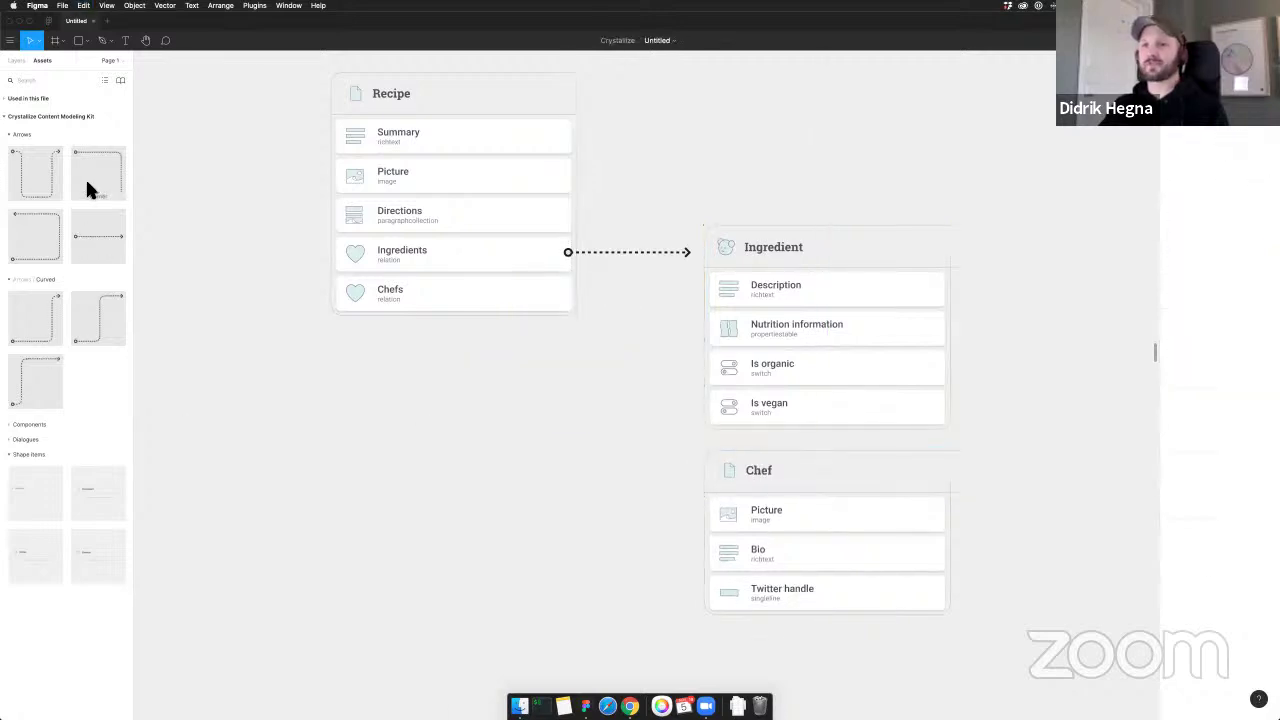
Add an elbow arrow at the Chefs row, flipped and stretched down to the Chef card
{"action": "left_click_drag", "start_coordinate": [86, 189], "coordinate": [651, 471]}
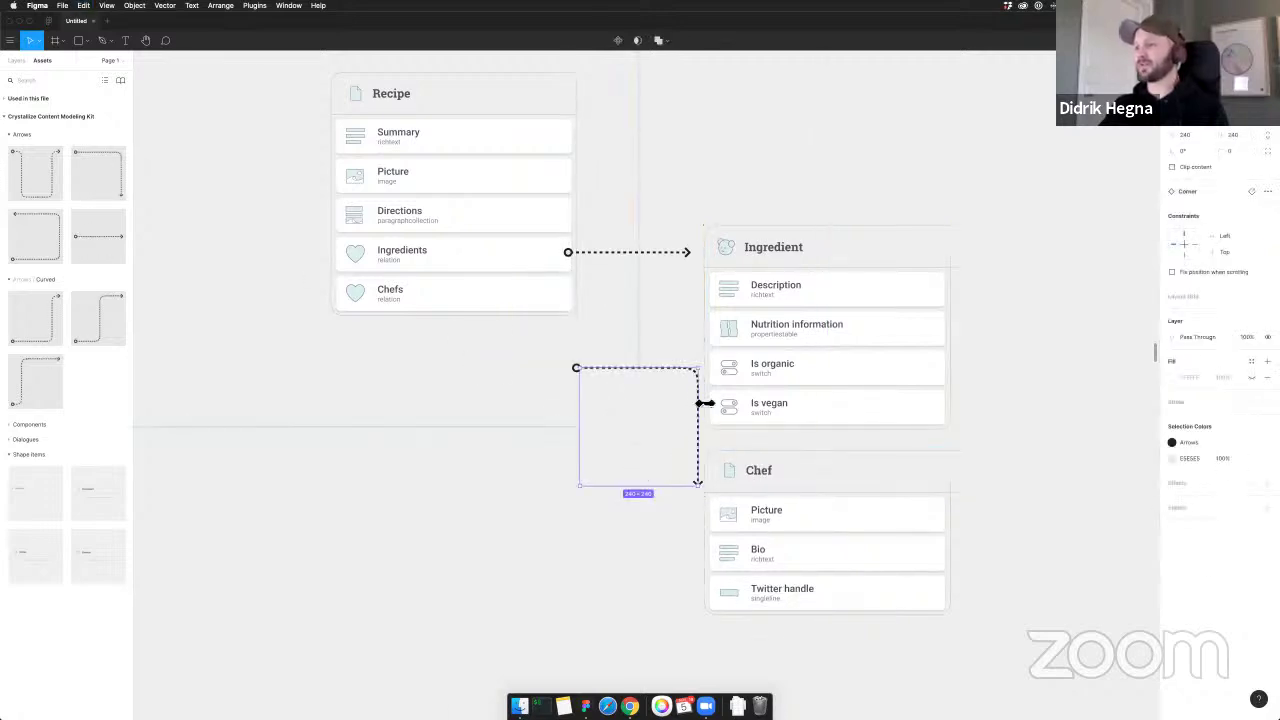
{"action": "left_click_drag", "start_coordinate": [705, 403], "coordinate": [607, 351]}
{"action": "left_click_drag", "start_coordinate": [622, 366], "coordinate": [617, 477]}
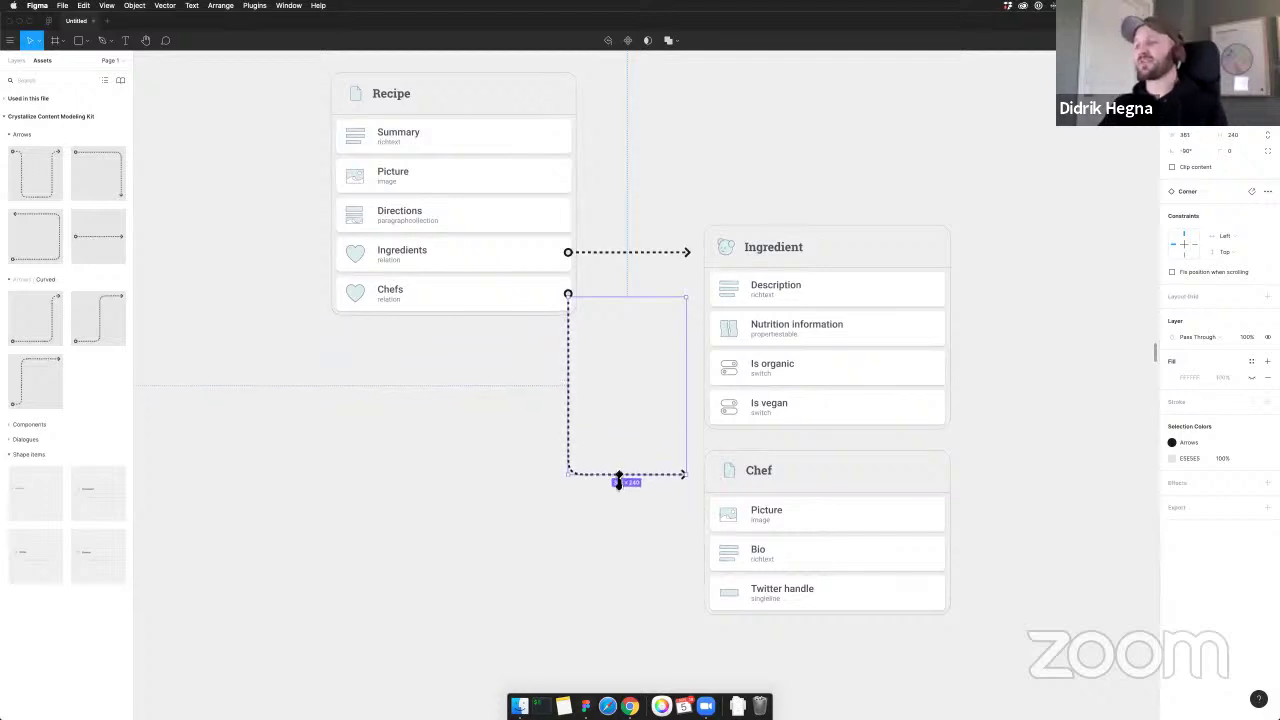
{"action": "left_click", "coordinate": [955, 352]}
{"action": "key", "text": "Escape"}
Check the Ingredients arrow and align the Chefs-to-Chef arrow with the Chefs row
{"action": "left_click", "coordinate": [630, 252]}
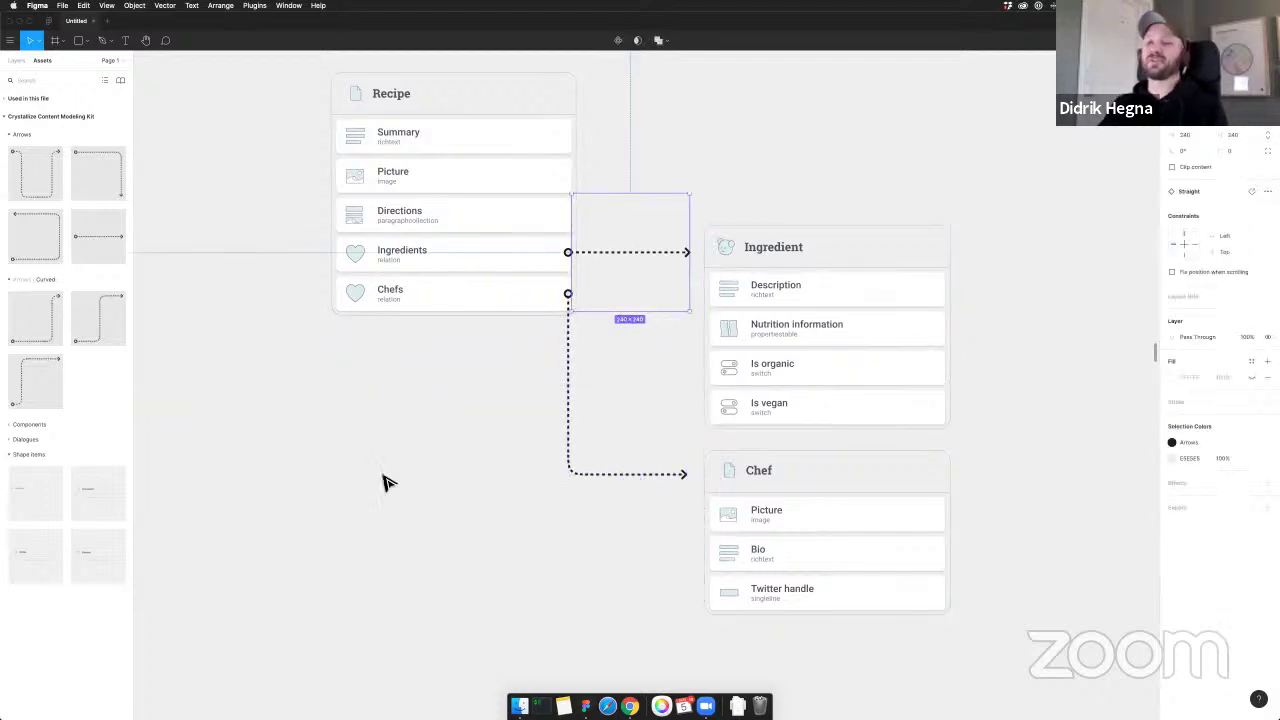
{"action": "left_click", "coordinate": [466, 497]}
{"action": "scroll", "coordinate": [466, 497], "scroll_direction": "down", "scroll_amount": 2}
{"action": "scroll", "coordinate": [450, 490], "scroll_direction": "down", "scroll_amount": 2}
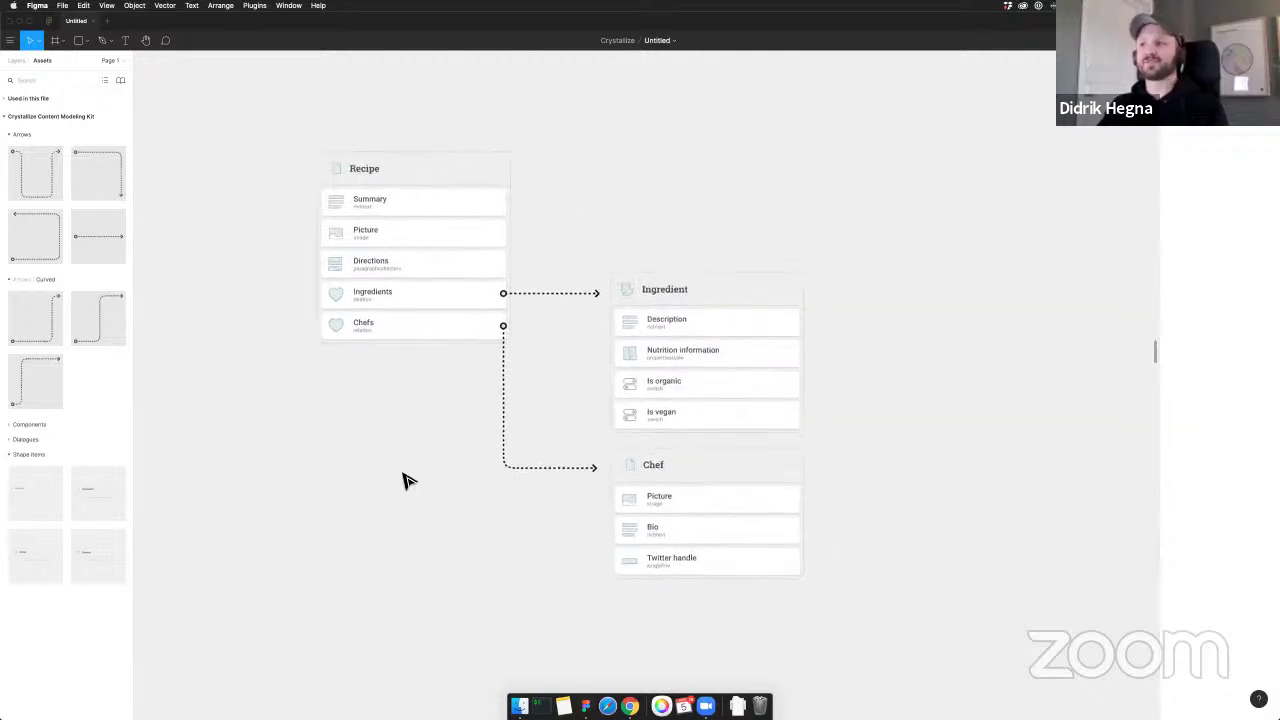
{"action": "scroll", "coordinate": [434, 476], "scroll_direction": "down", "scroll_amount": 1}
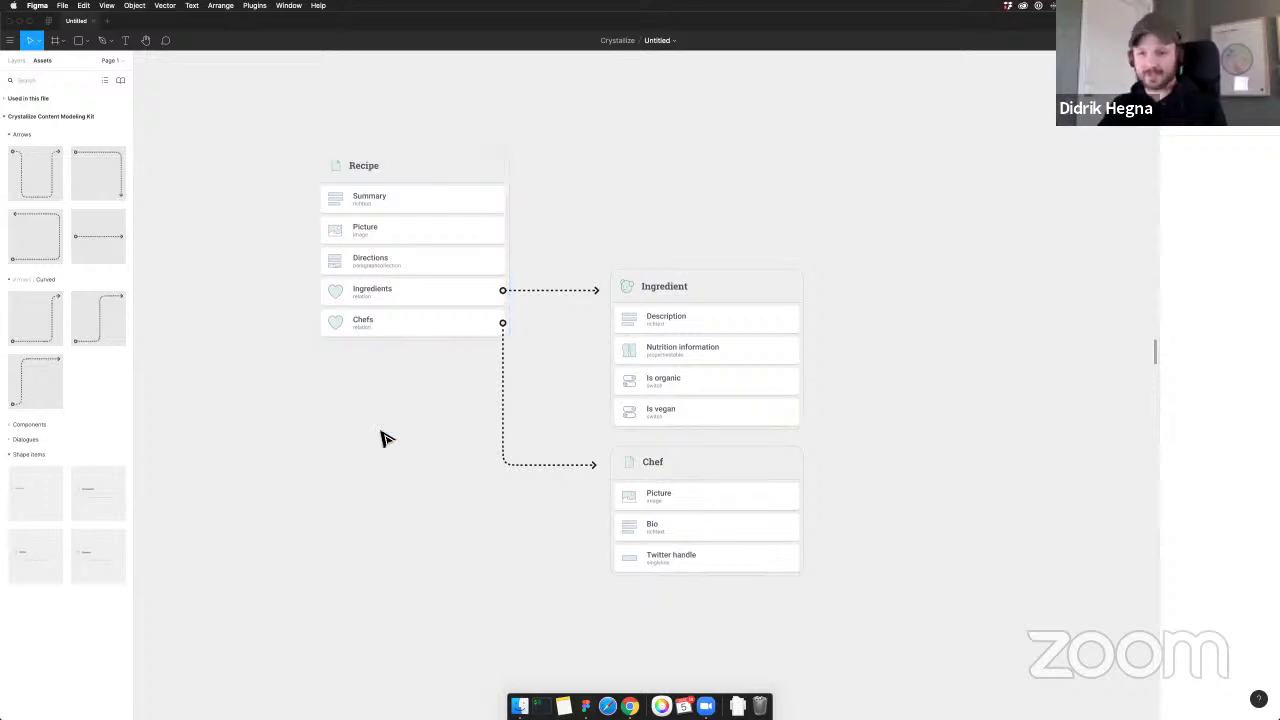
{"action": "scroll", "coordinate": [400, 414], "scroll_direction": "left", "scroll_amount": 2}
{"action": "left_click", "coordinate": [563, 380]}
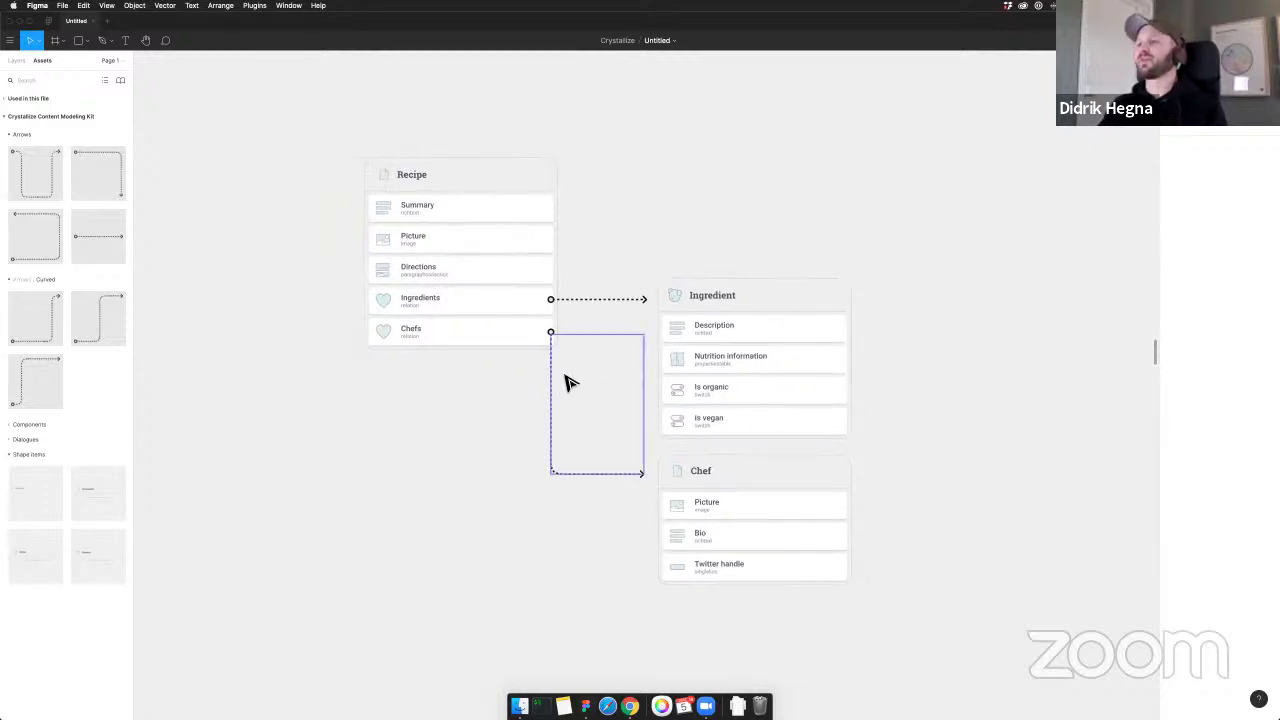
{"action": "left_click_drag", "start_coordinate": [570, 388], "coordinate": [569, 385]}
{"action": "left_click", "coordinate": [472, 463]}
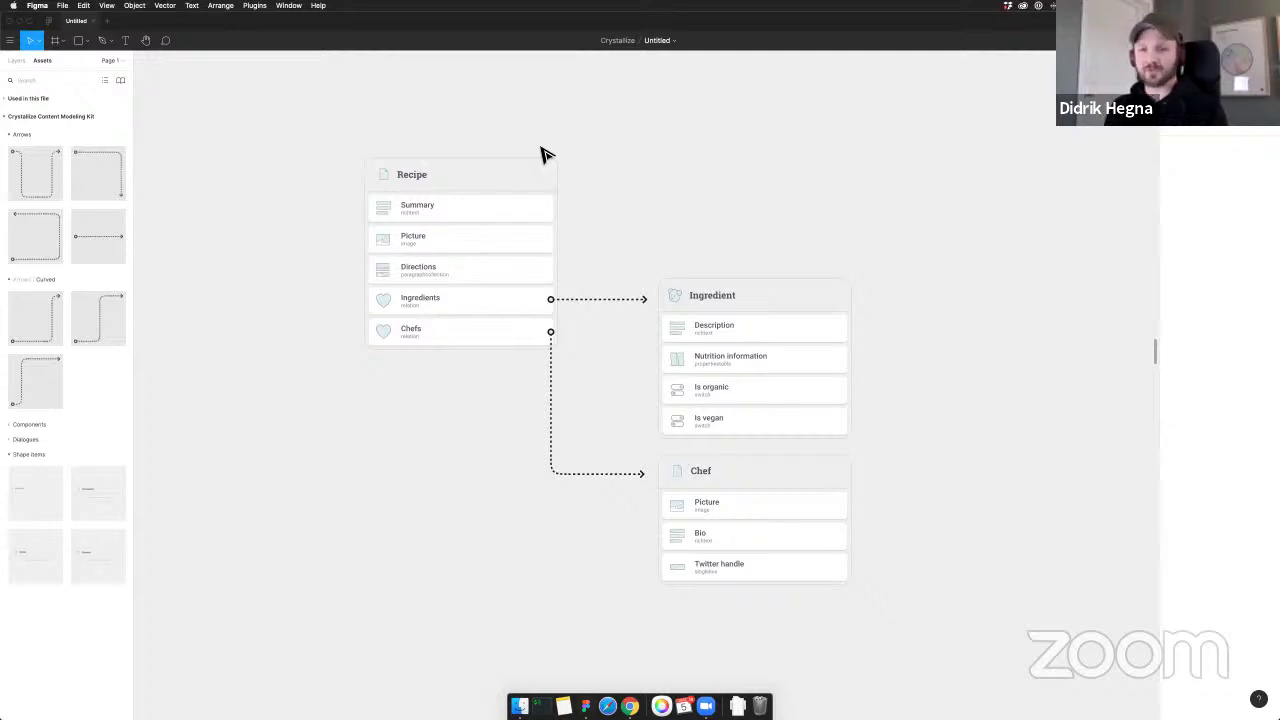
{"action": "scroll", "coordinate": [545, 153], "scroll_direction": "down", "scroll_amount": 1}
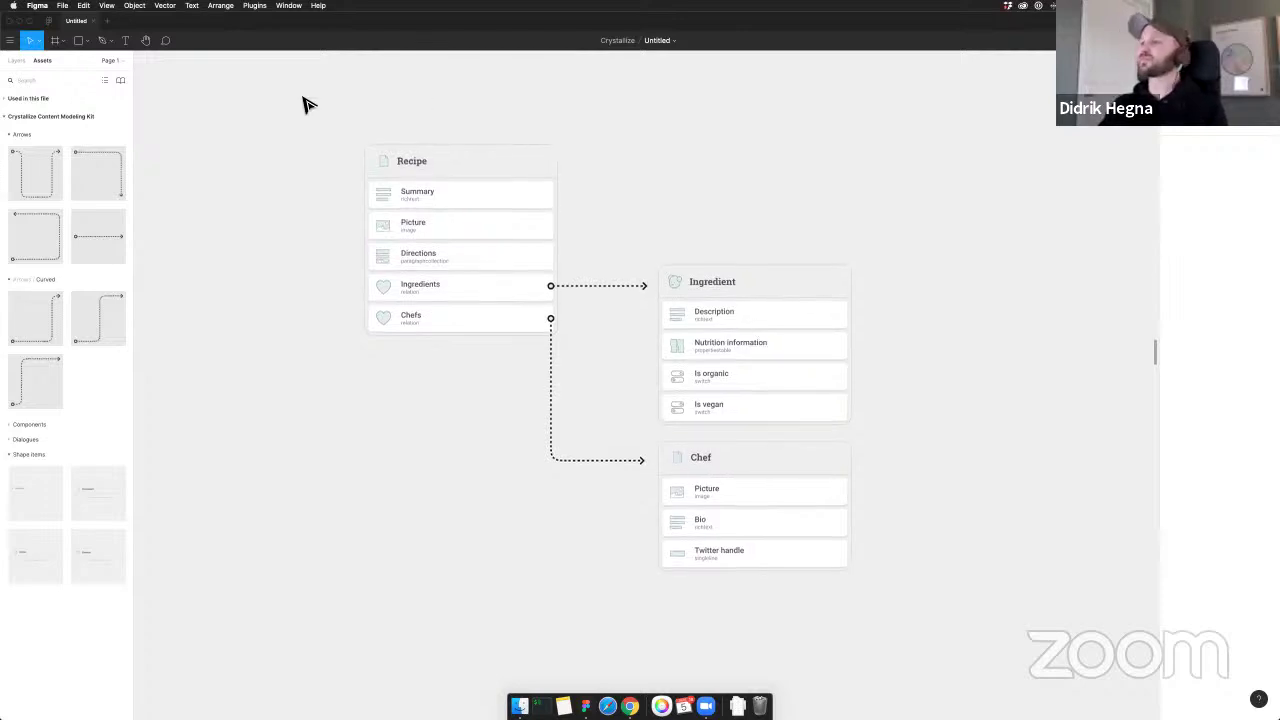
Go to Chrome's Food store tab and open the Crystallize Shapes page
{"action": "key", "text": "super+Tab"}
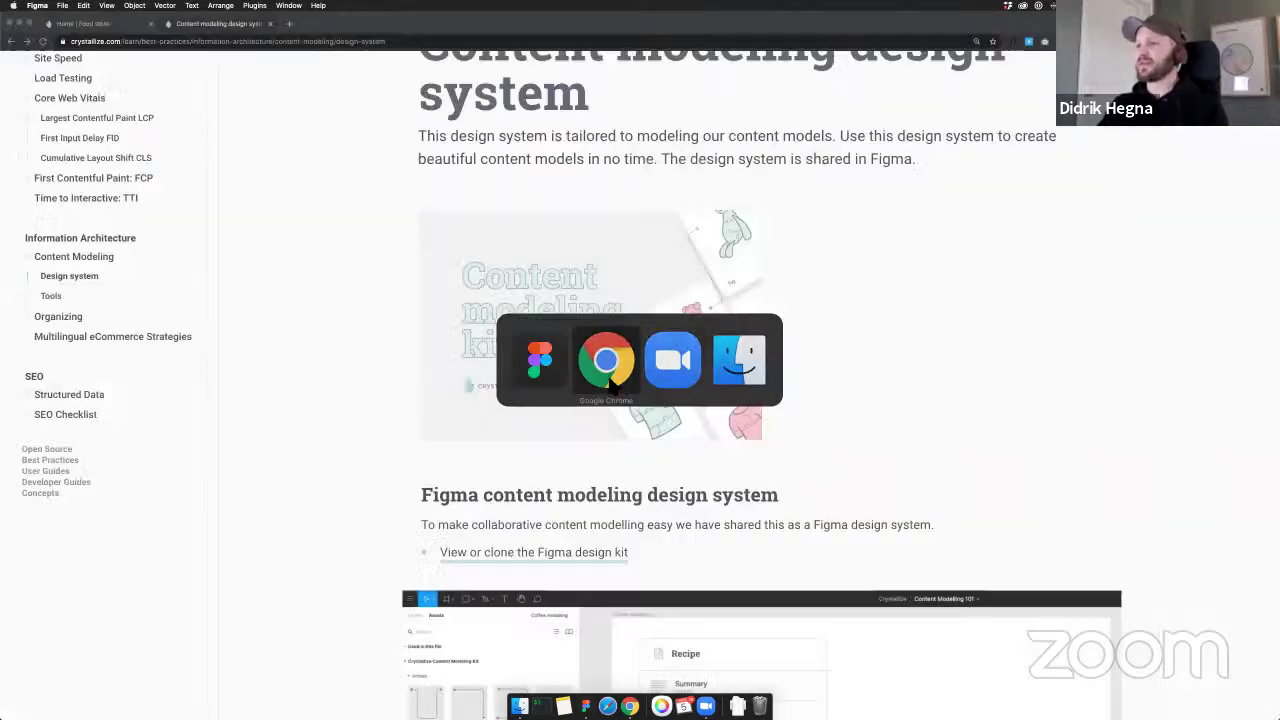
{"action": "scroll", "coordinate": [343, 200], "scroll_direction": "up", "scroll_amount": 4}
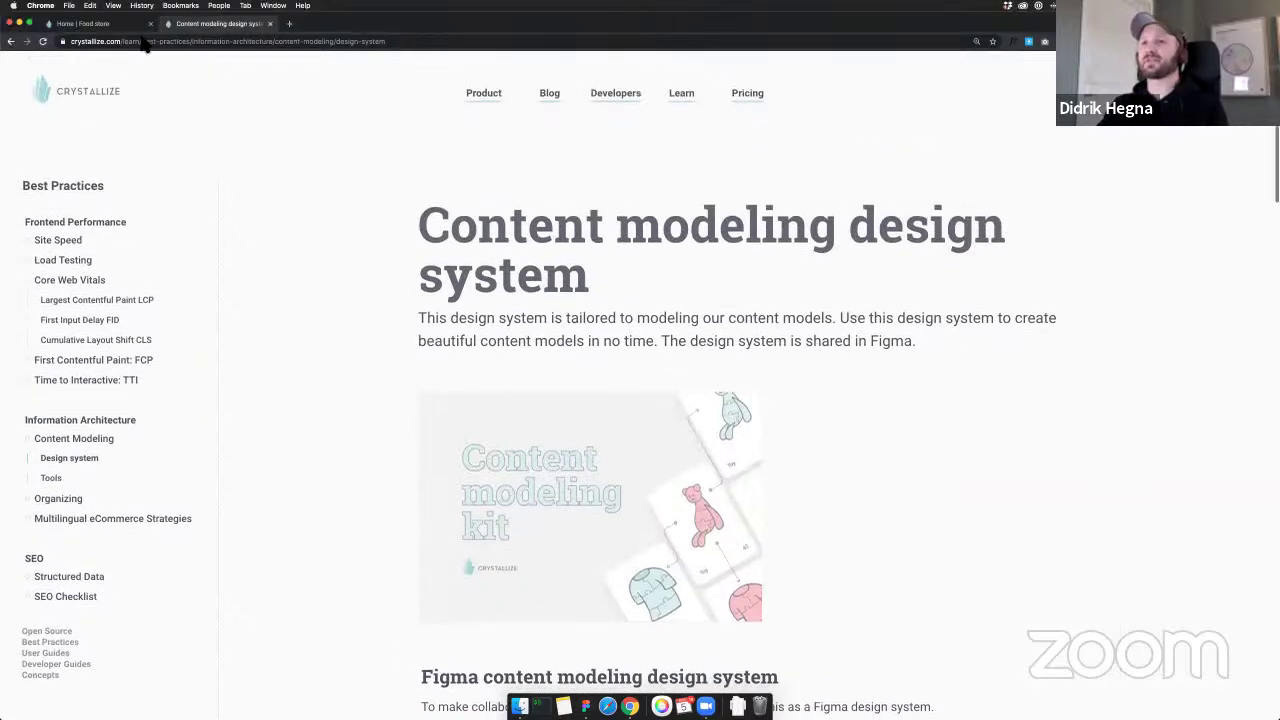
{"action": "left_click", "coordinate": [110, 23]}
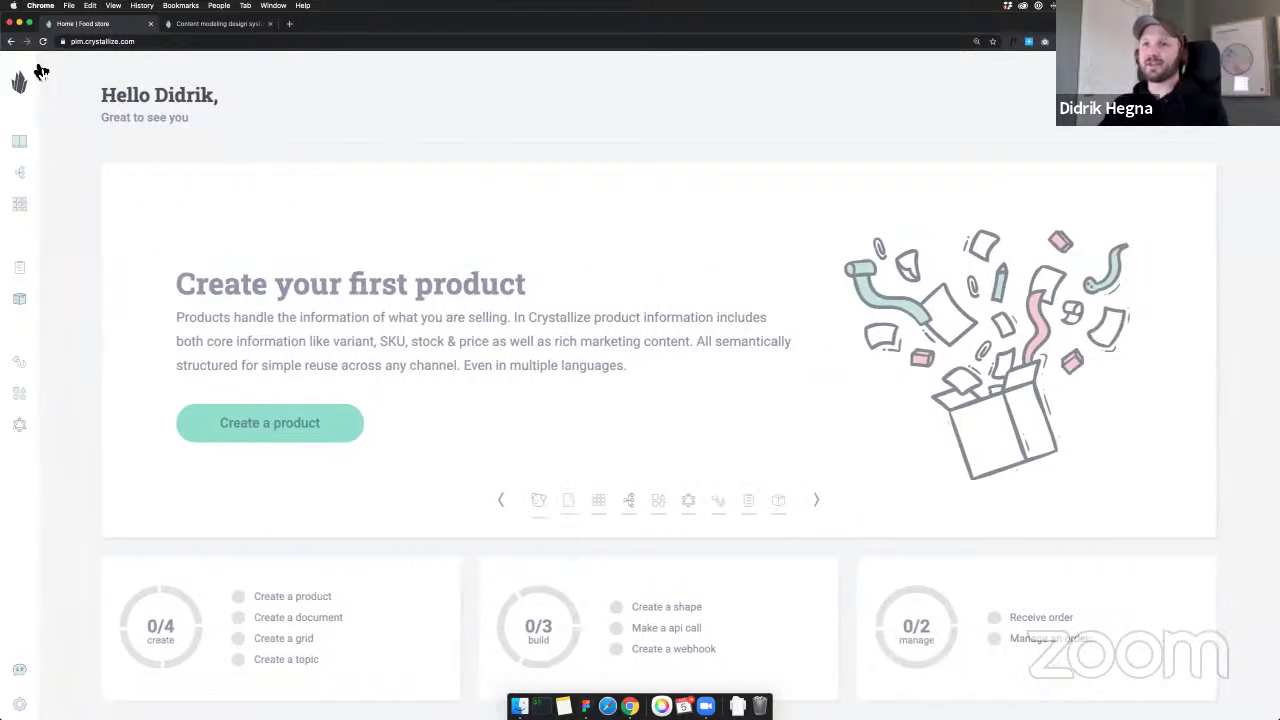
{"action": "left_click", "coordinate": [100, 393]}
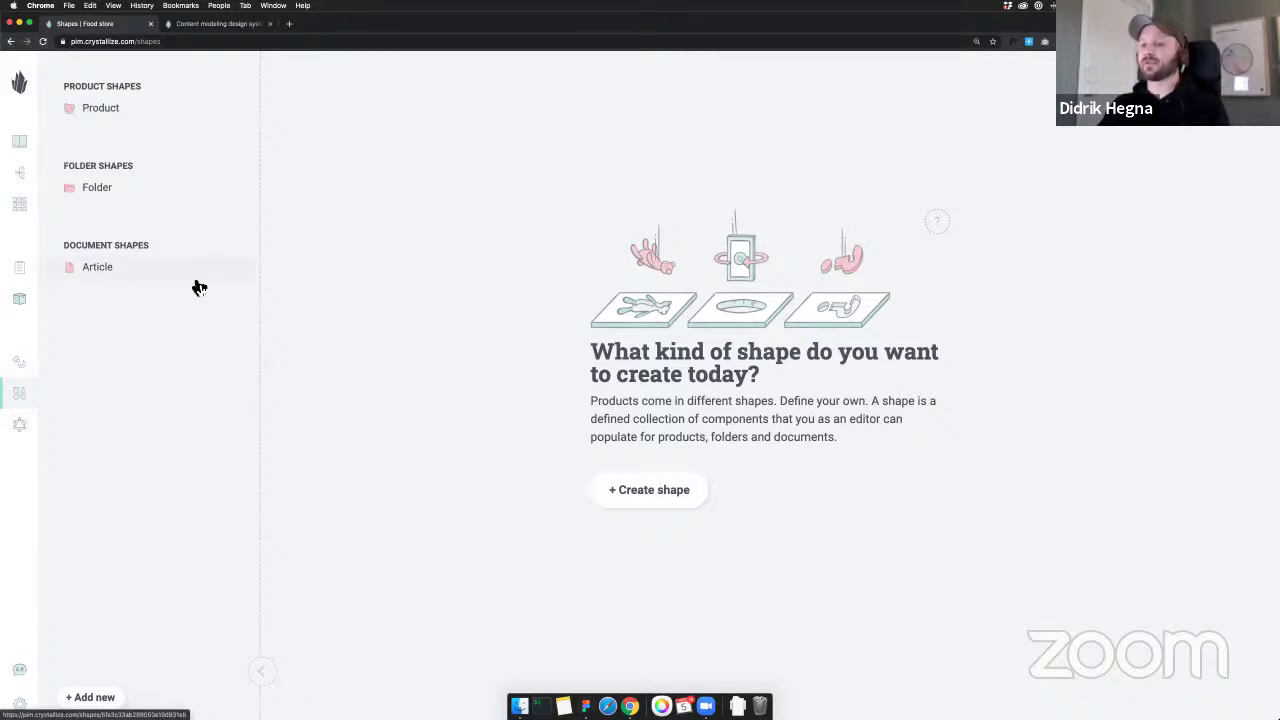
Start a new shape named Recipe and make it a document shape
{"action": "left_click", "coordinate": [676, 490]}
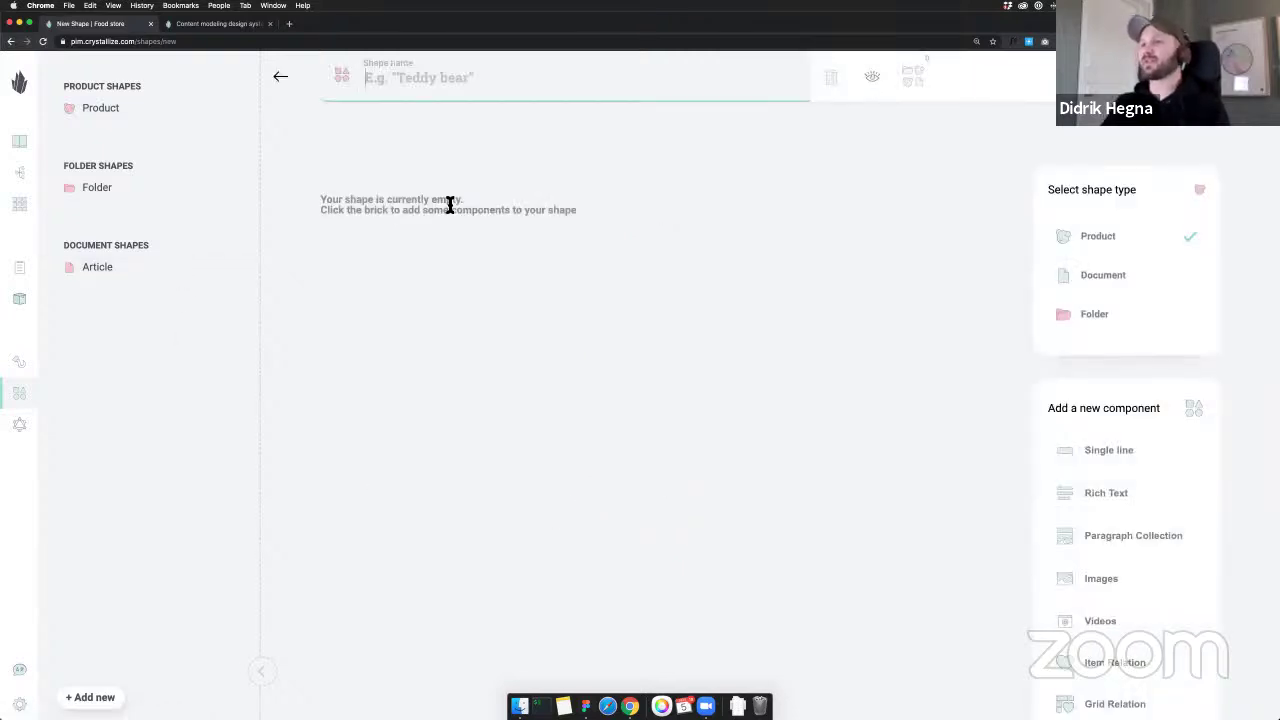
{"action": "type", "text": "Reci"}
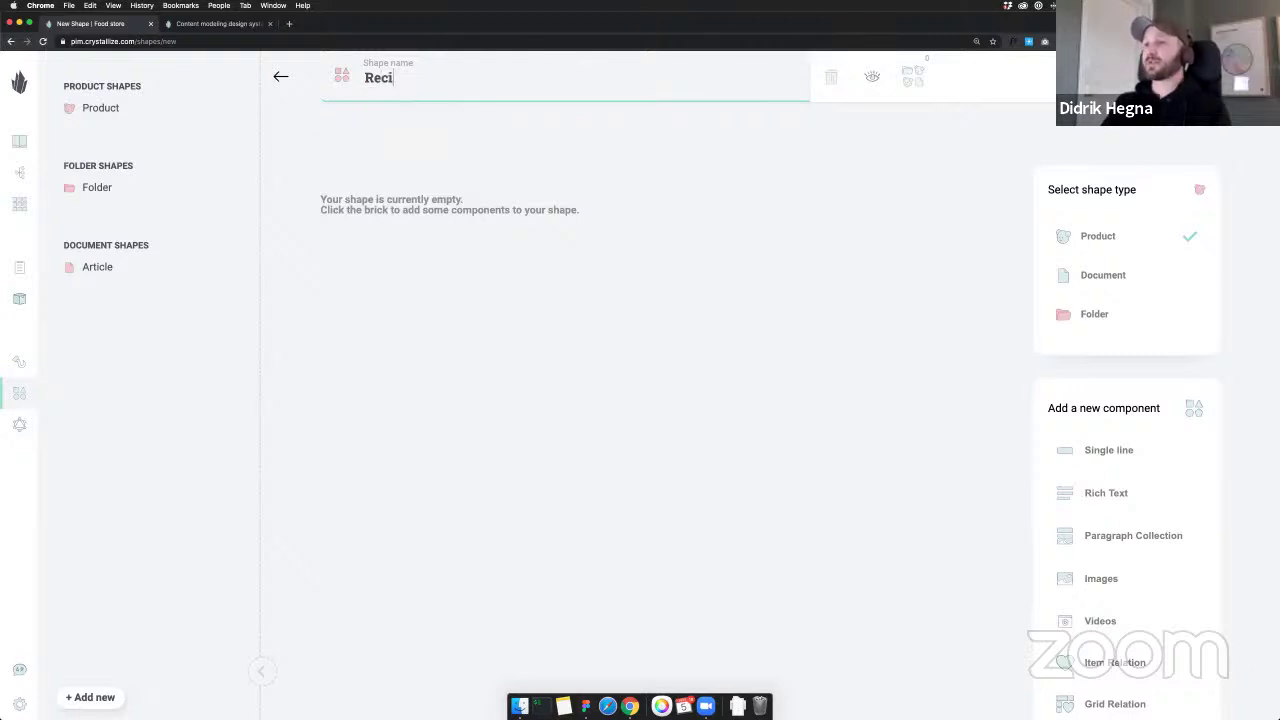
{"action": "type", "text": "pe"}
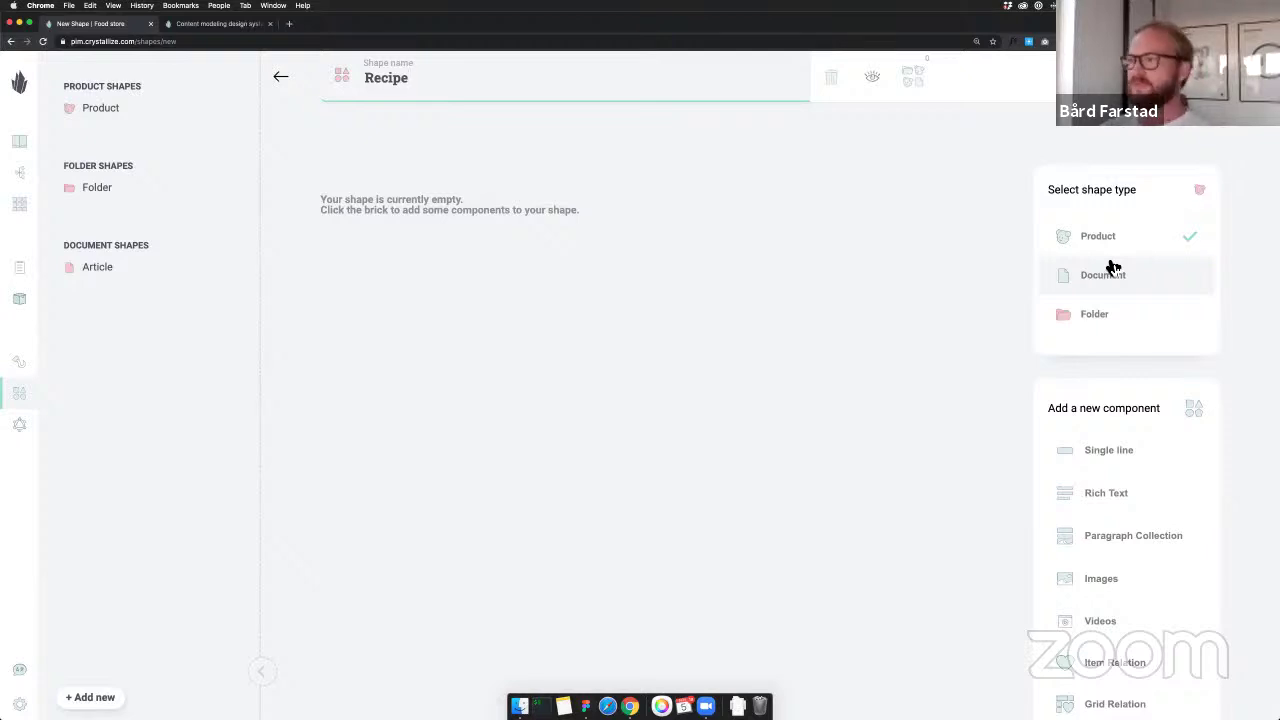
{"action": "left_click", "coordinate": [1113, 268]}
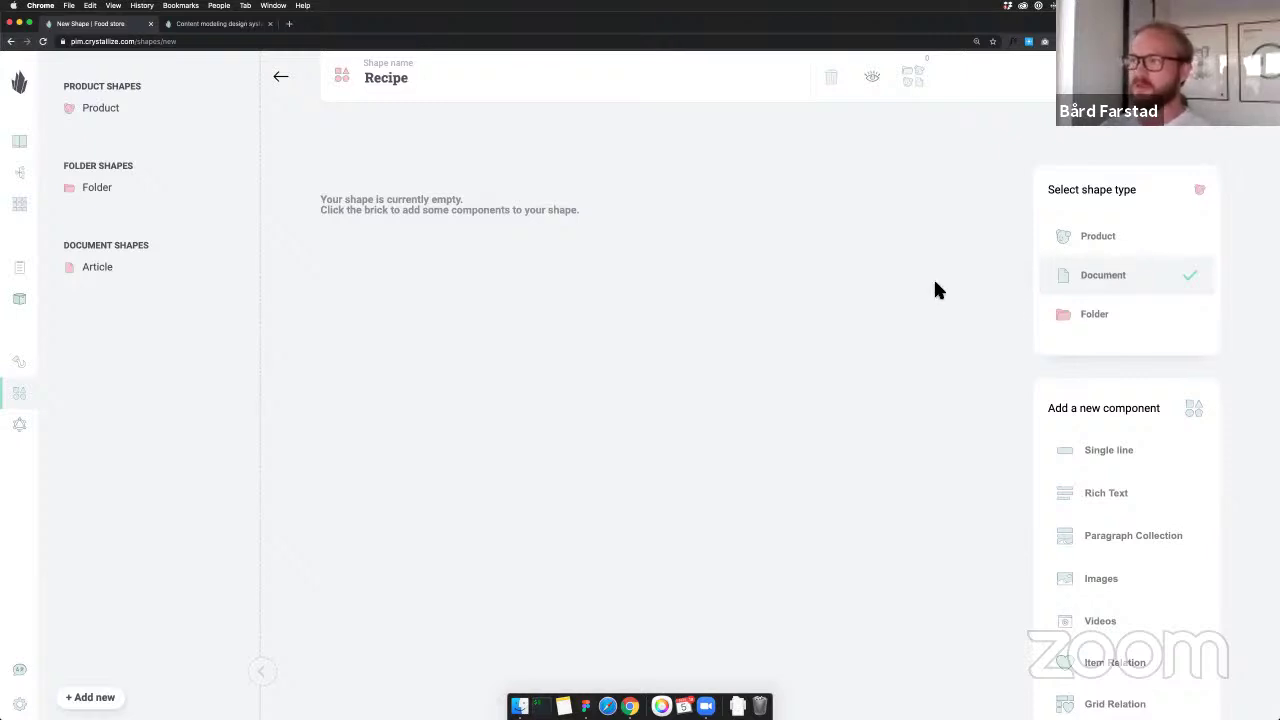
{"action": "scroll", "coordinate": [1118, 266], "scroll_direction": "down", "scroll_amount": 2}
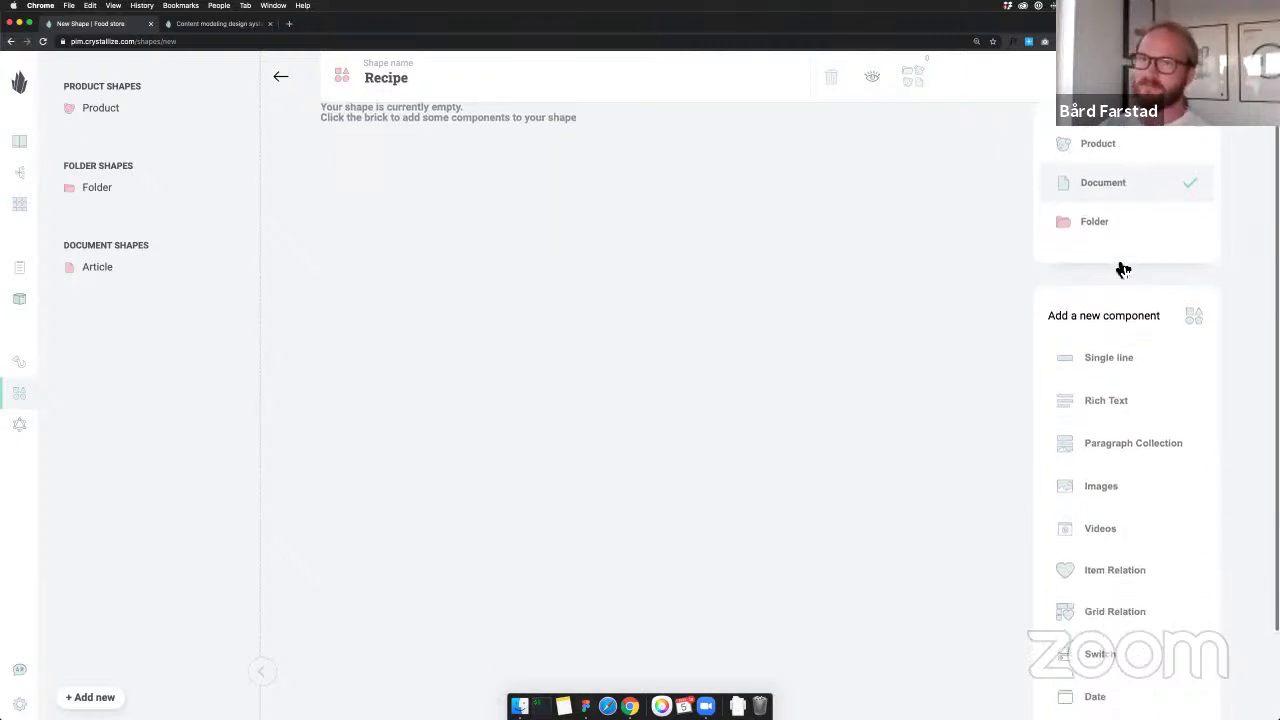
{"action": "scroll", "coordinate": [1118, 266], "scroll_direction": "up", "scroll_amount": 2}
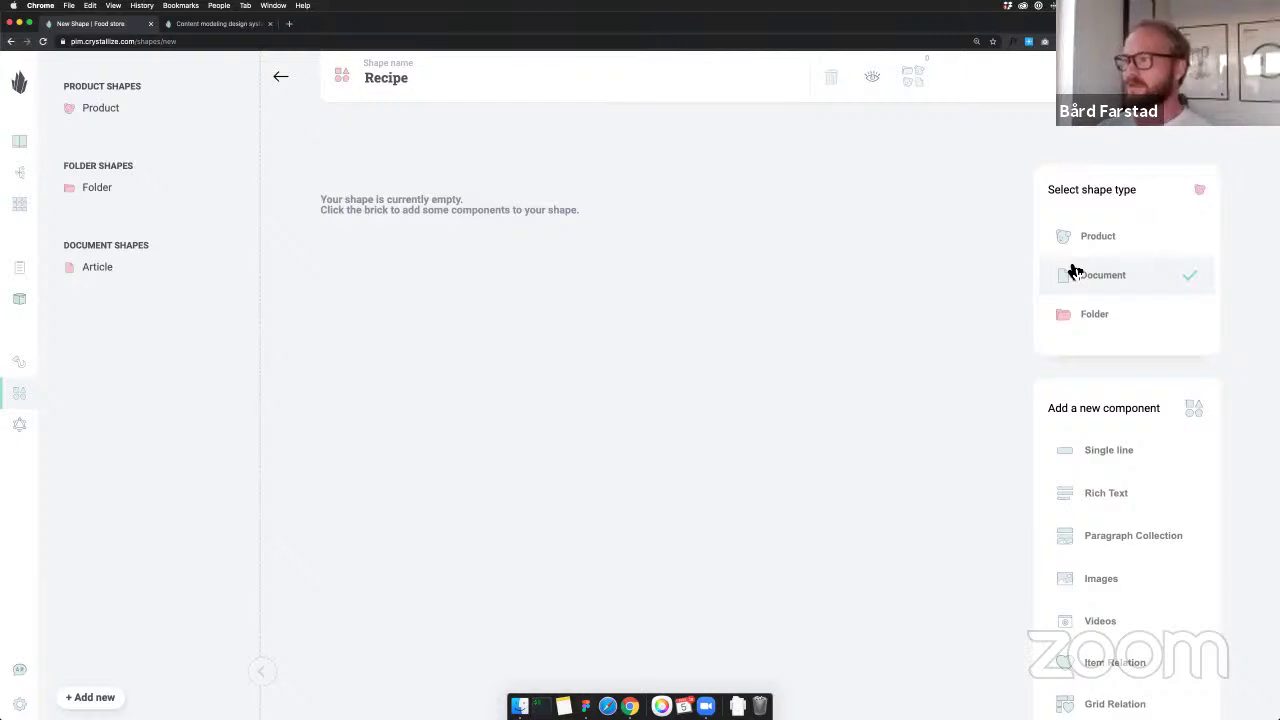
Switch between Crystallize and Figma, ending on the Figma content model
{"action": "key", "text": "super+Tab"}
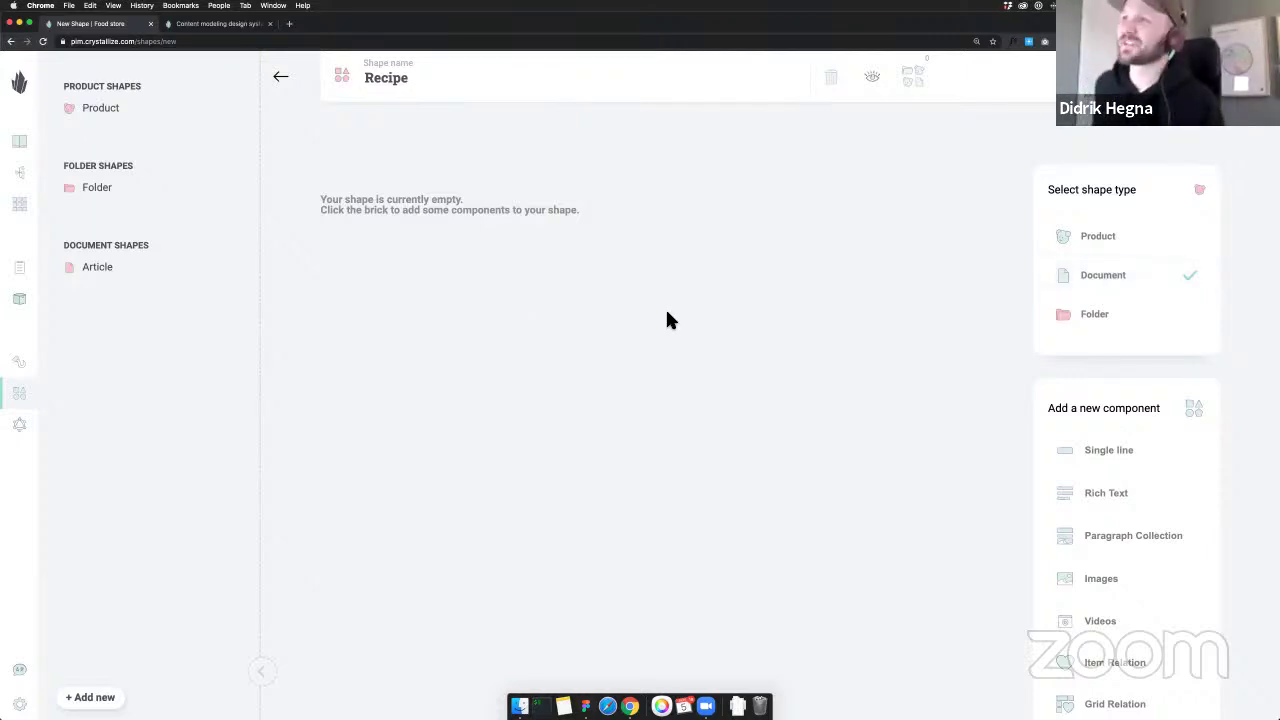
{"action": "key", "text": "super+Tab"}
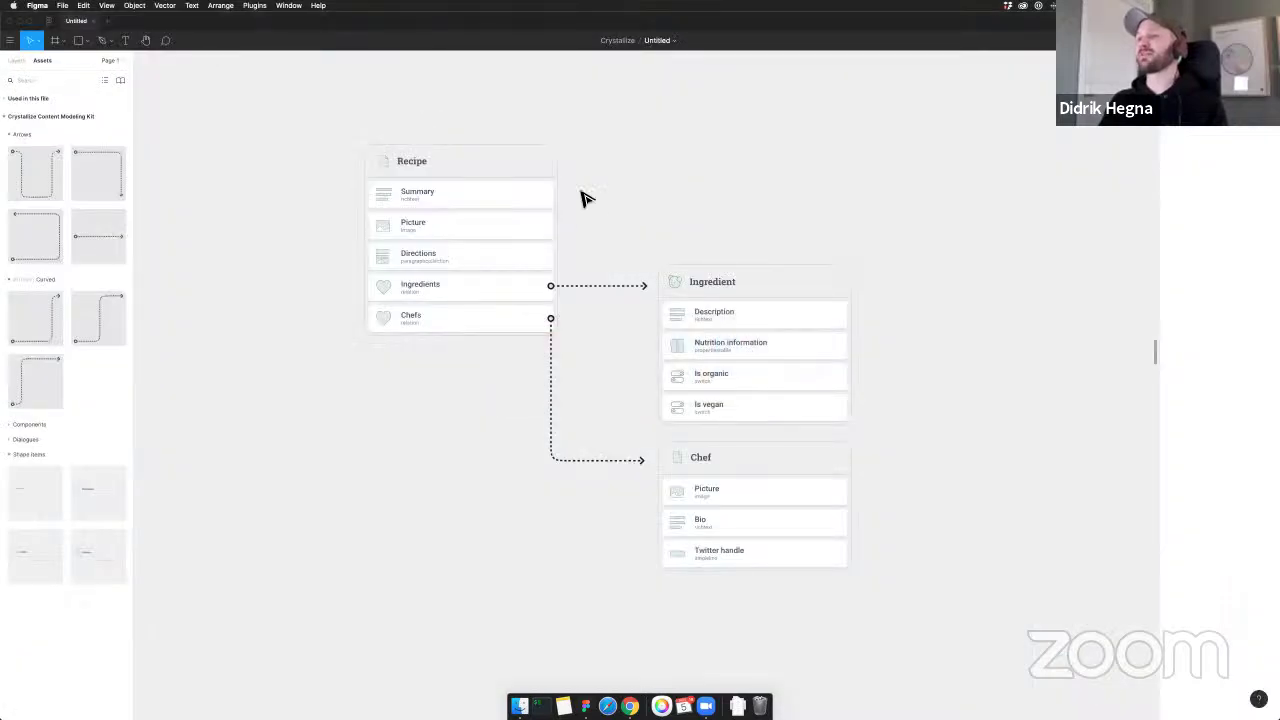
{"action": "key", "text": "super+Tab"}
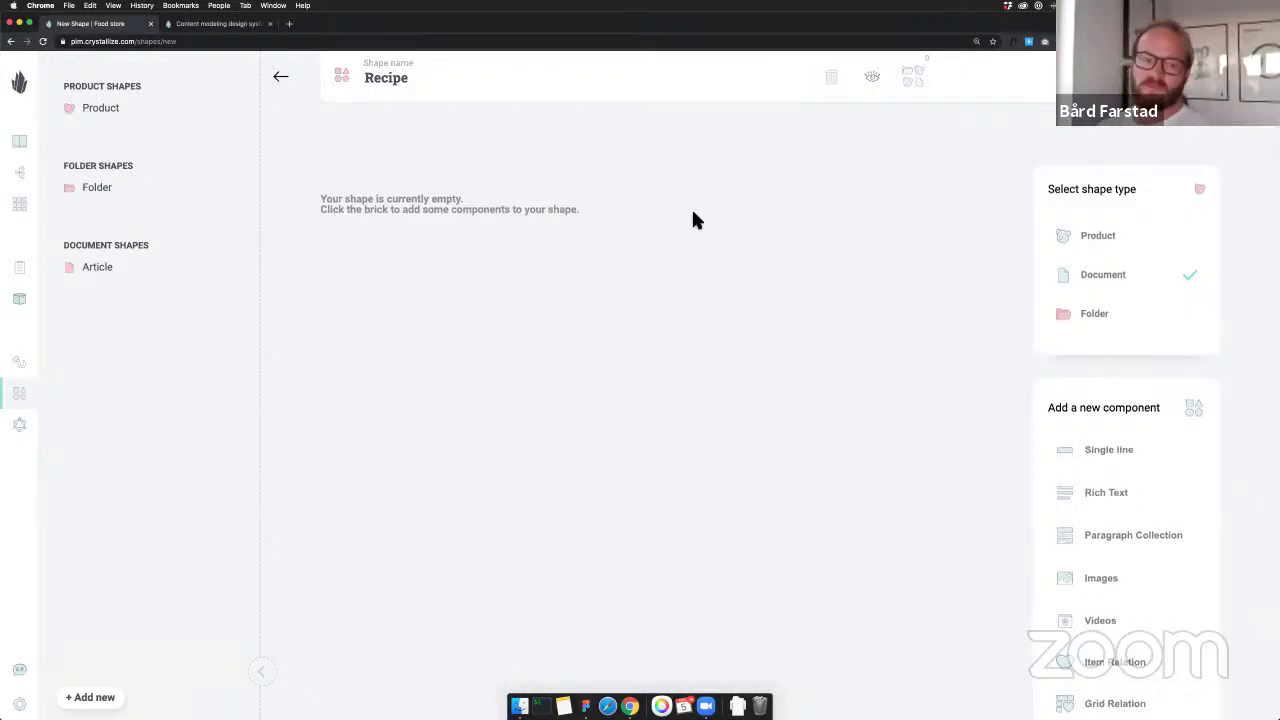
{"action": "key", "text": "super+Tab"}
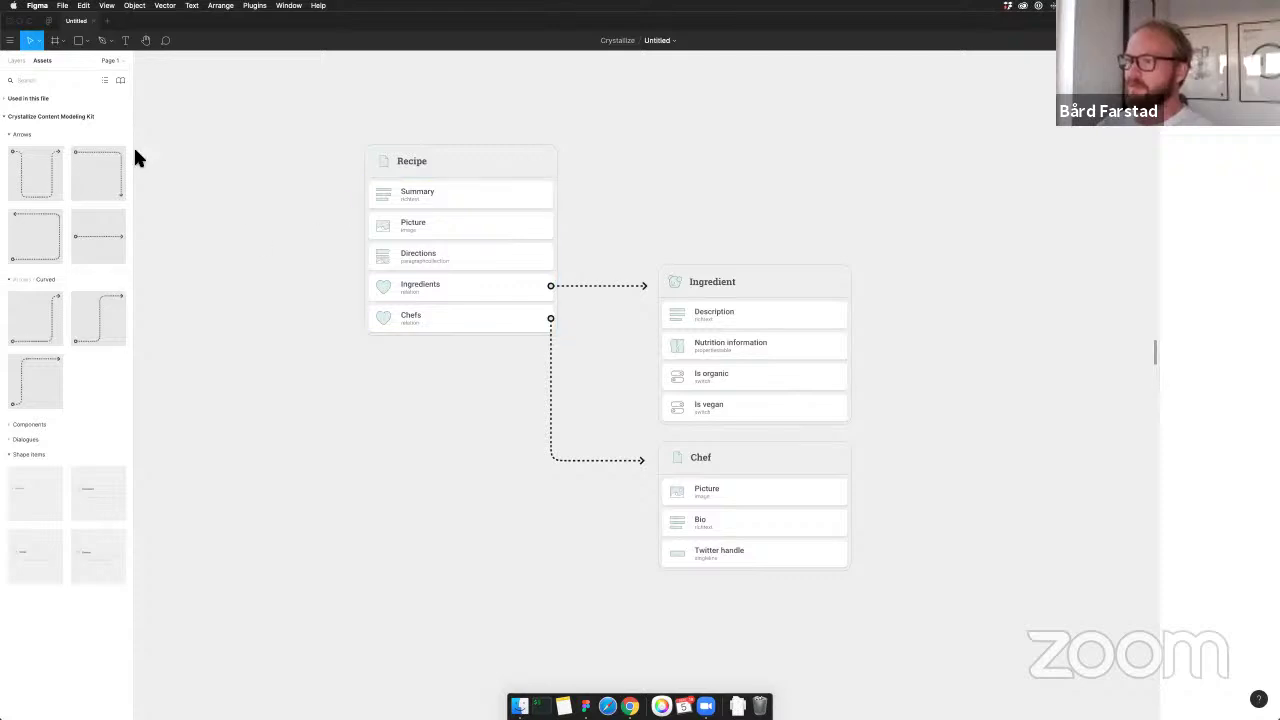
Place teal info, pink danger and yellow warning dialogue notes near the Recipe card
{"action": "left_click", "coordinate": [11, 135]}
{"action": "left_click", "coordinate": [10, 164]}
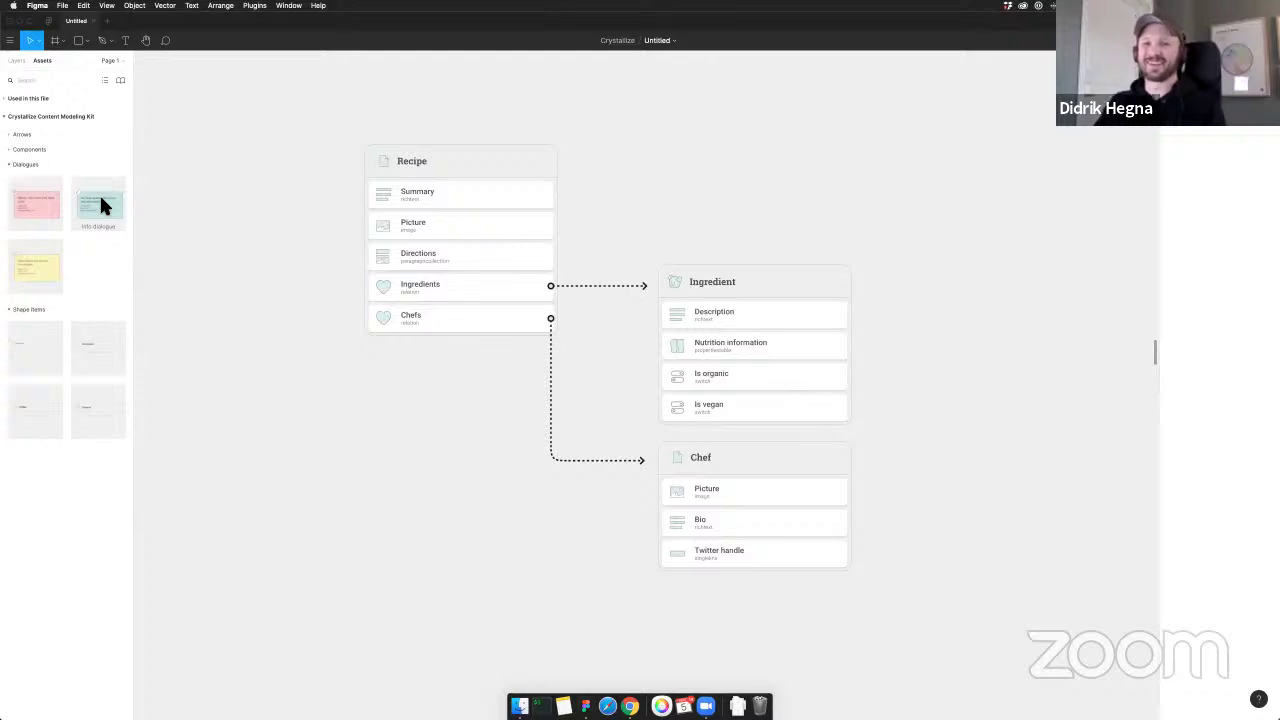
{"action": "left_click_drag", "start_coordinate": [100, 198], "coordinate": [609, 189]}
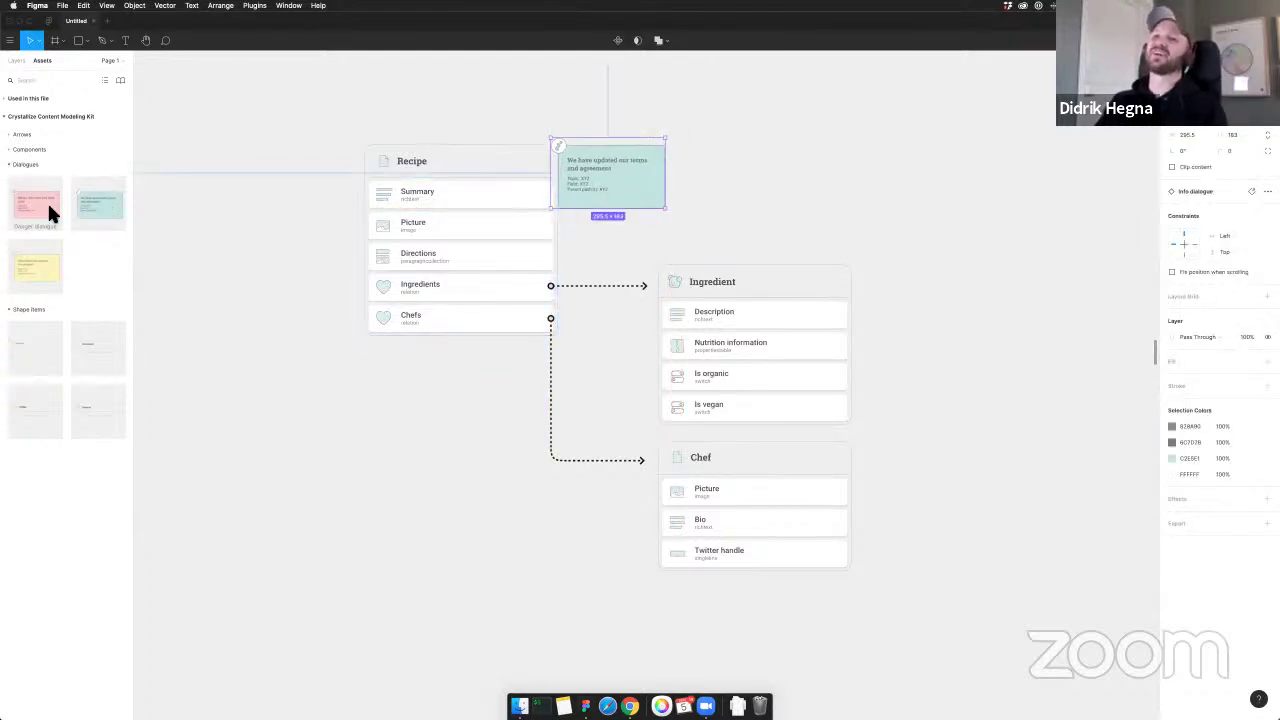
{"action": "left_click_drag", "start_coordinate": [50, 213], "coordinate": [726, 182]}
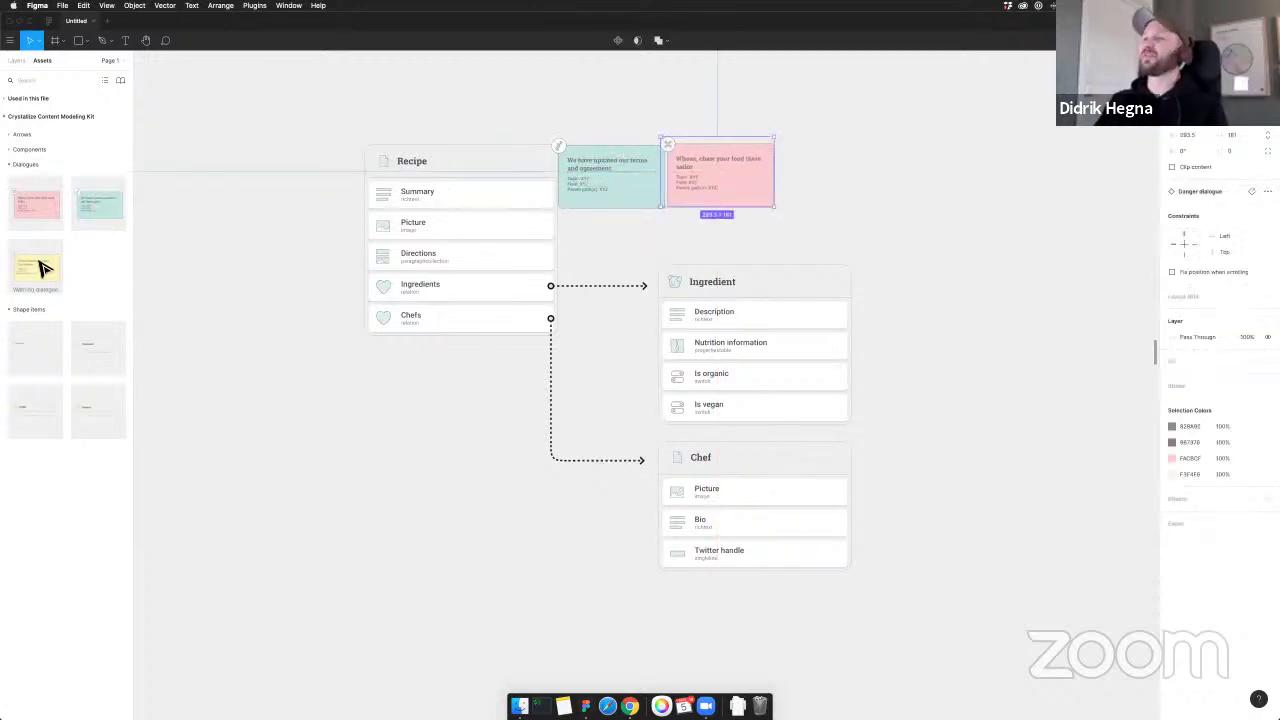
{"action": "left_click_drag", "start_coordinate": [42, 268], "coordinate": [932, 165]}
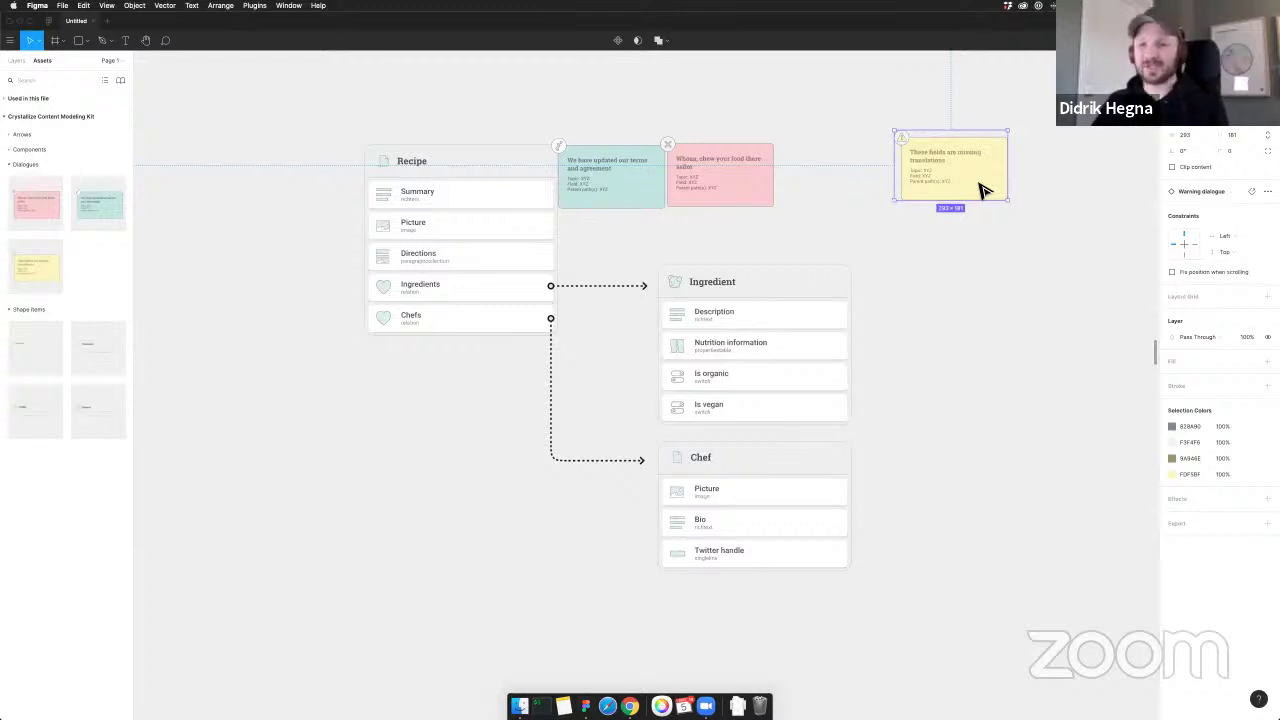
Delete the pink and yellow notes and nudge the teal note beside Recipe
{"action": "left_click", "coordinate": [727, 118]}
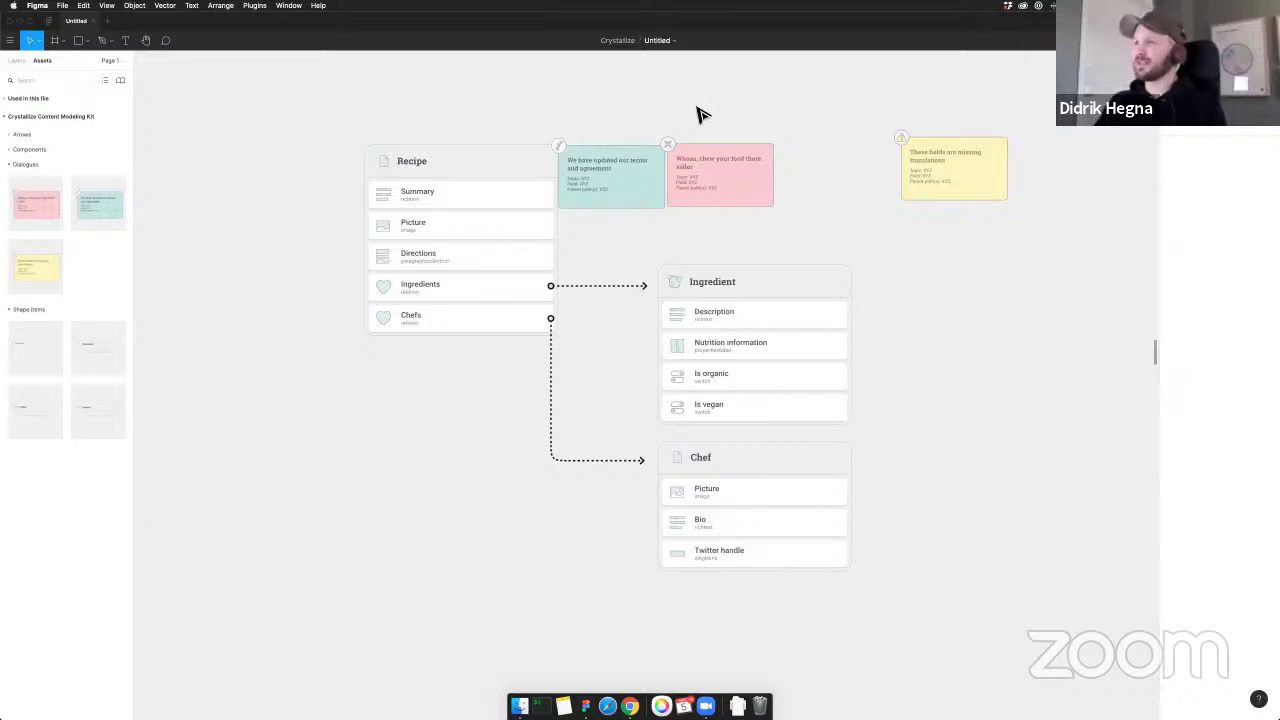
{"action": "left_click_drag", "start_coordinate": [682, 106], "coordinate": [838, 122]}
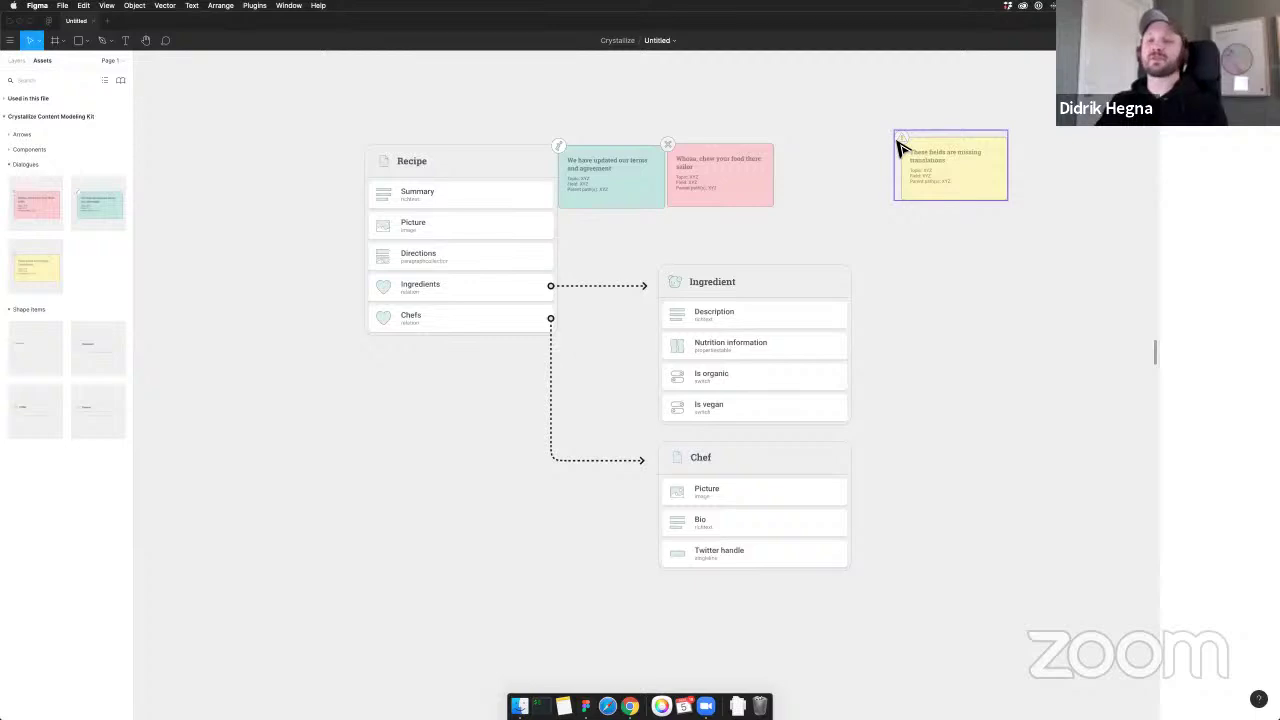
{"action": "left_click_drag", "start_coordinate": [673, 85], "coordinate": [975, 187]}
{"action": "key", "text": "BackSpace"}
{"action": "left_click_drag", "start_coordinate": [606, 174], "coordinate": [622, 145]}
{"action": "left_click", "coordinate": [627, 130]}
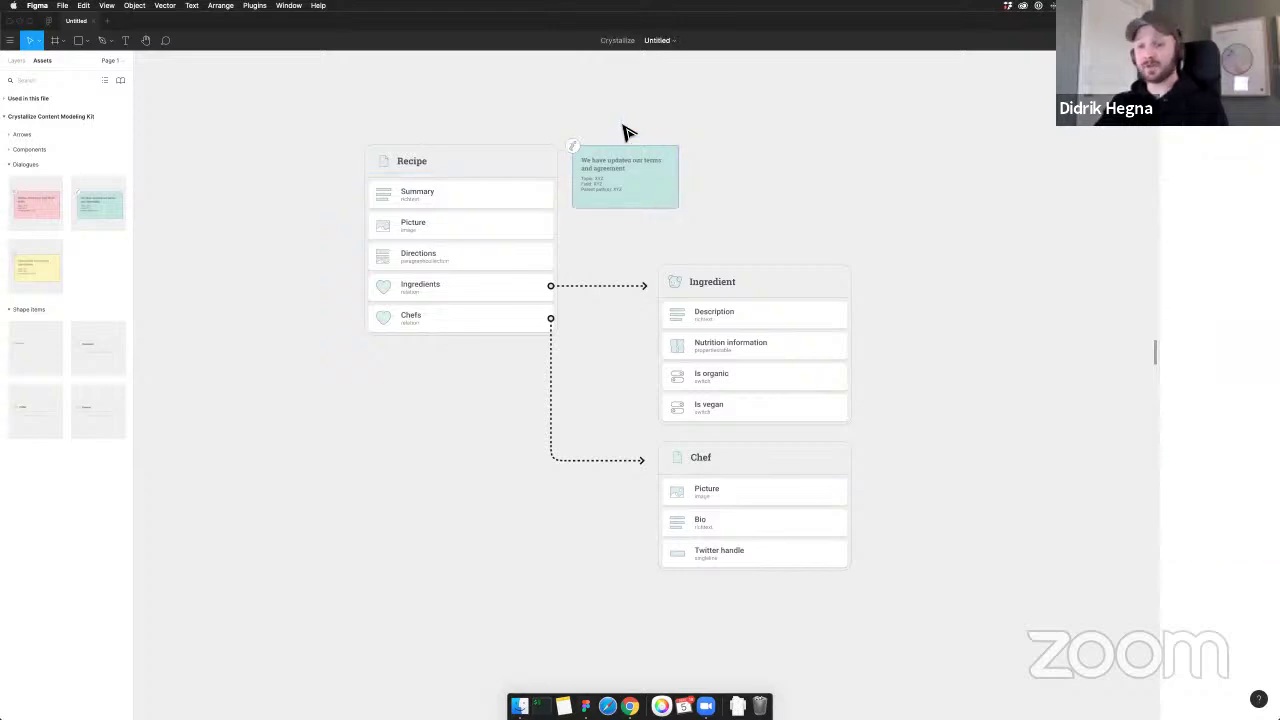
Add and remove an extra info dialogue, then return to the Crystallize Recipe shape
{"action": "scroll", "coordinate": [624, 133], "scroll_direction": "left", "scroll_amount": 1}
{"action": "scroll", "coordinate": [528, 183], "scroll_direction": "up", "scroll_amount": 2}
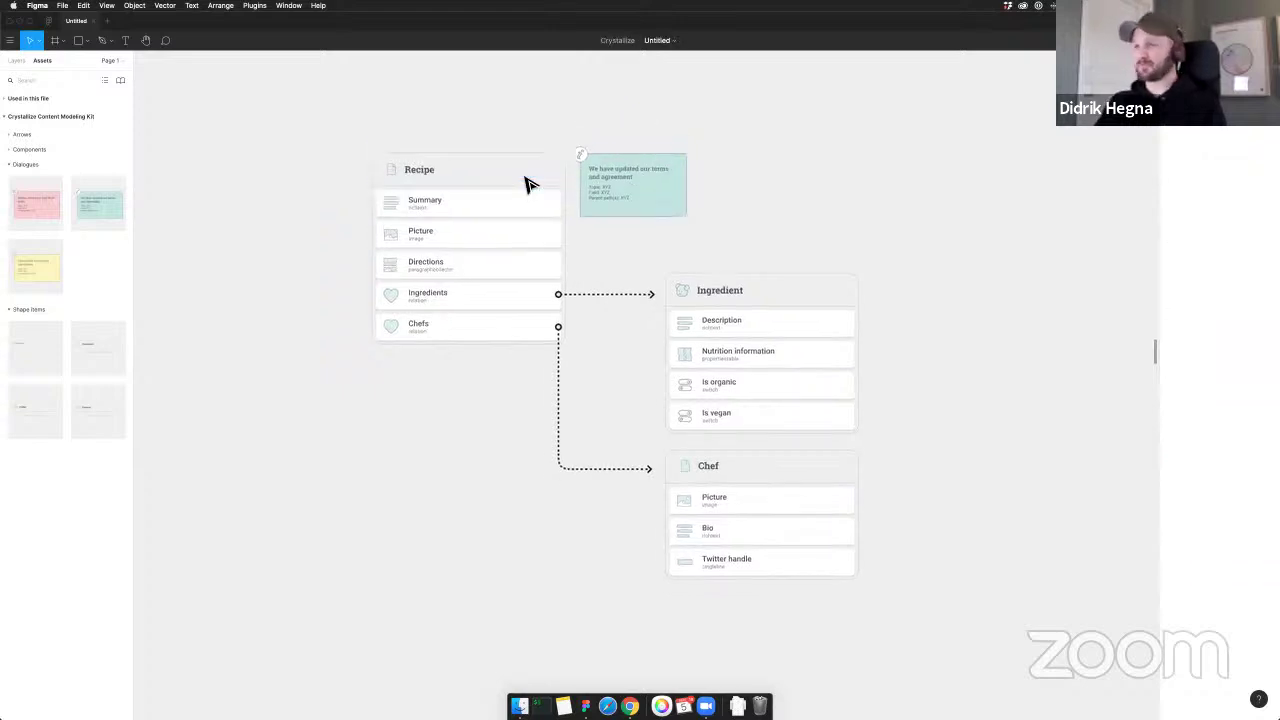
{"action": "left_click_drag", "start_coordinate": [636, 186], "coordinate": [610, 178]}
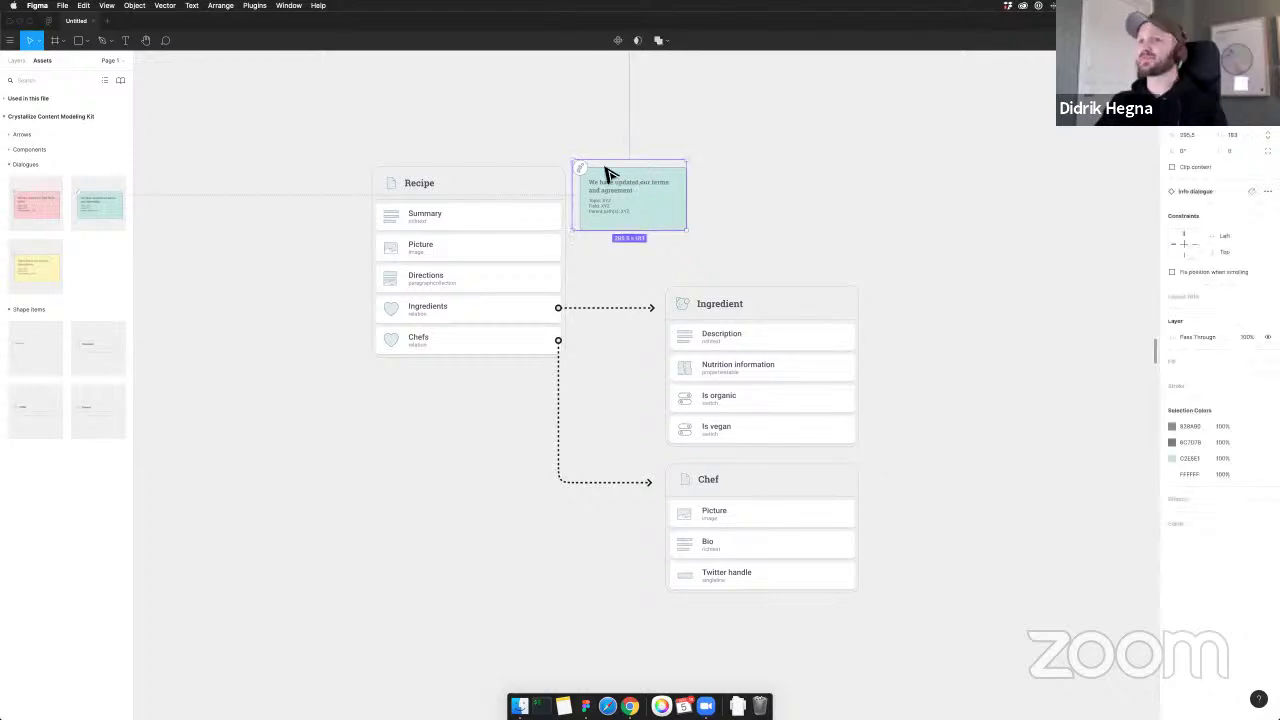
{"action": "key", "text": "Delete"}
{"action": "key", "text": "super+Tab"}
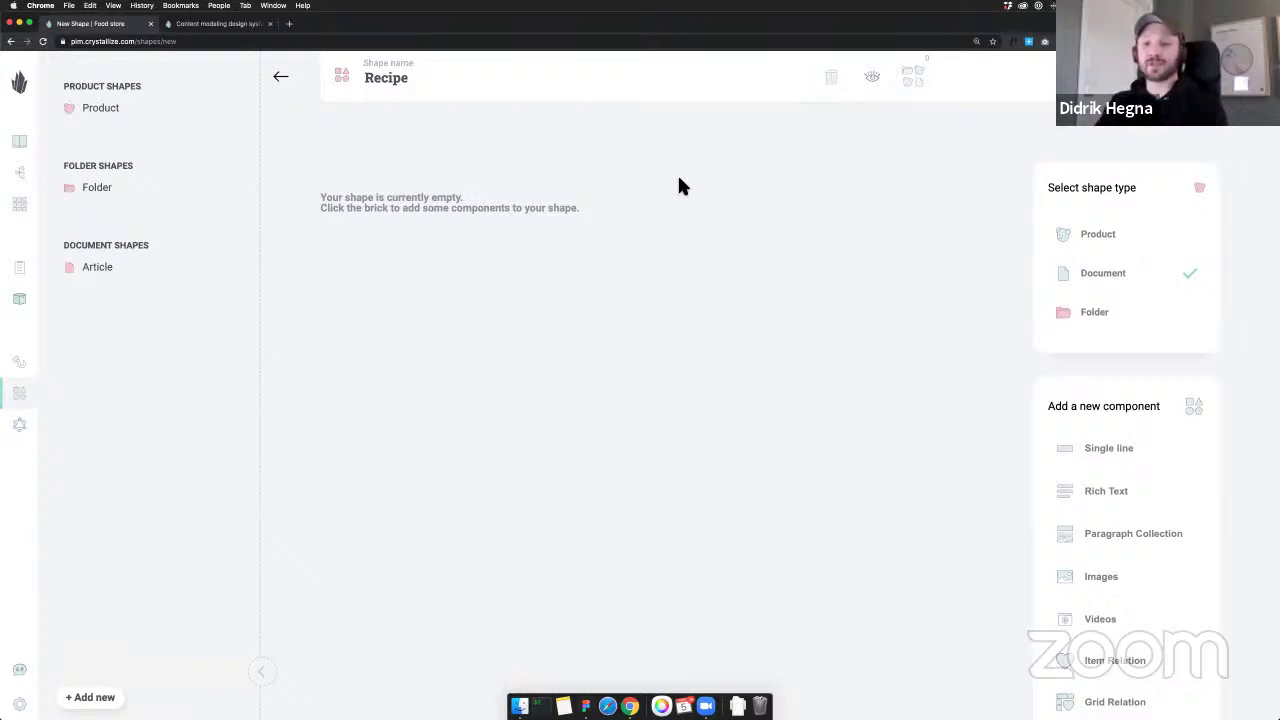
Switch back to the Figma content model to review the Recipe card's fields
{"action": "key", "text": "super+Tab"}
Return from Figma to the Crystallize editor showing the empty Recipe shape
{"action": "scroll", "coordinate": [563, 191], "scroll_direction": "up", "scroll_amount": 3}
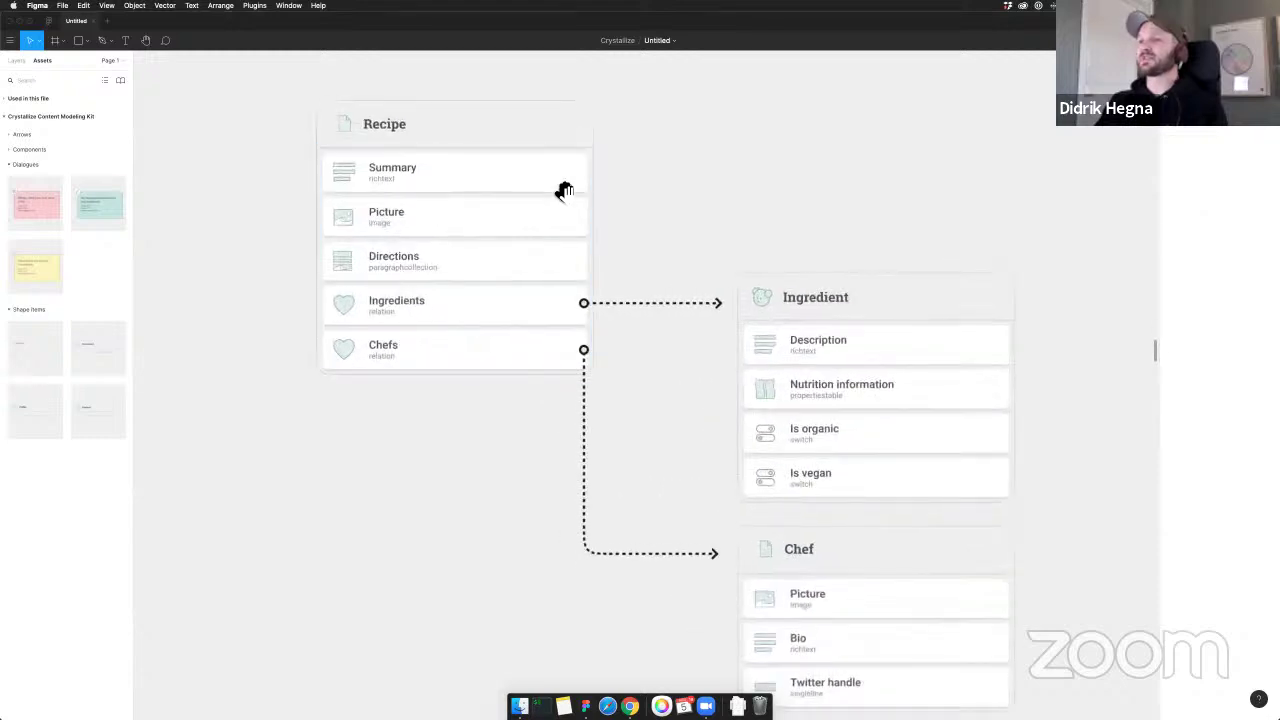
{"action": "scroll", "coordinate": [526, 203], "scroll_direction": "left", "scroll_amount": 3}
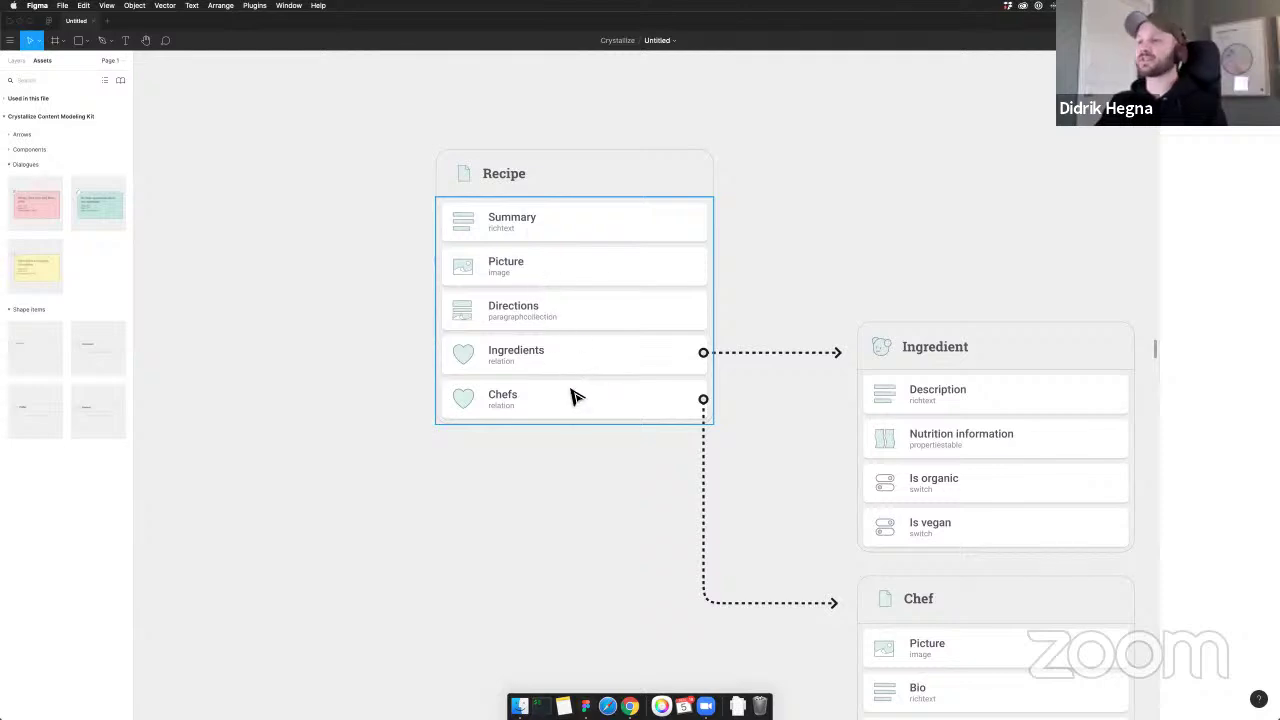
{"action": "key", "text": "super+Tab"}
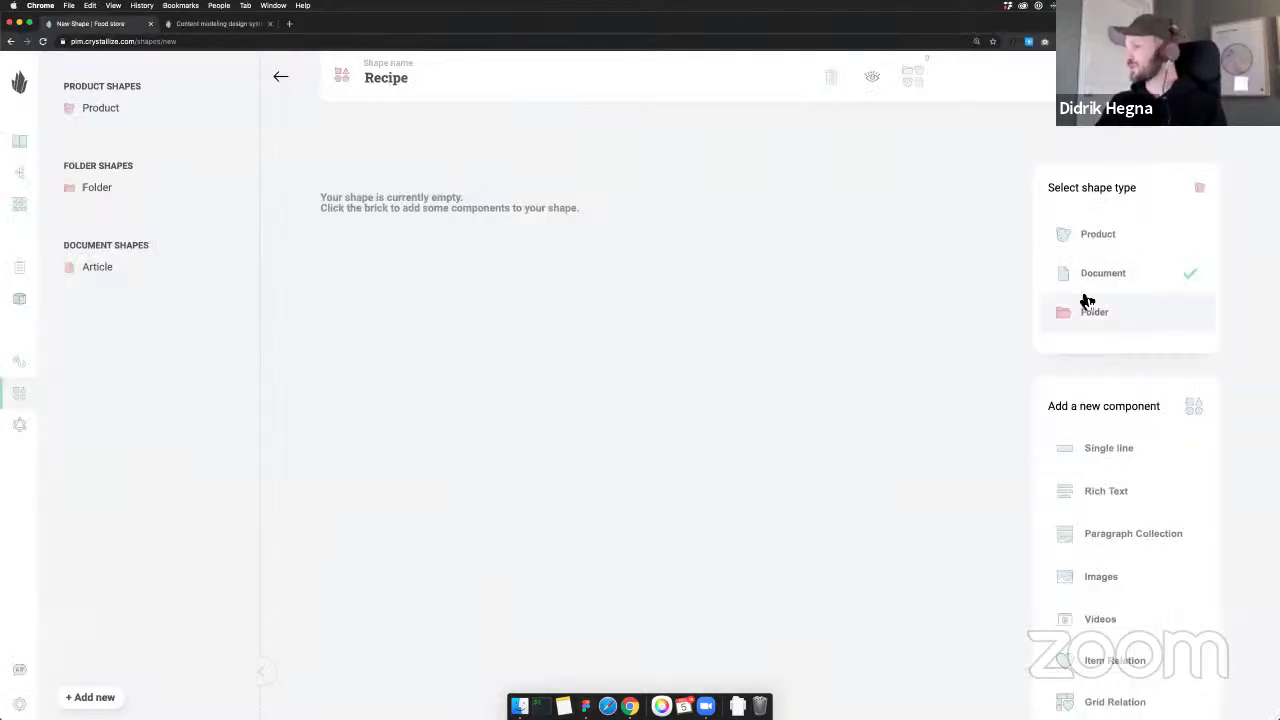
Add a Summary rich text and a Picture images component to the Recipe shape
{"action": "left_click", "coordinate": [1115, 485]}
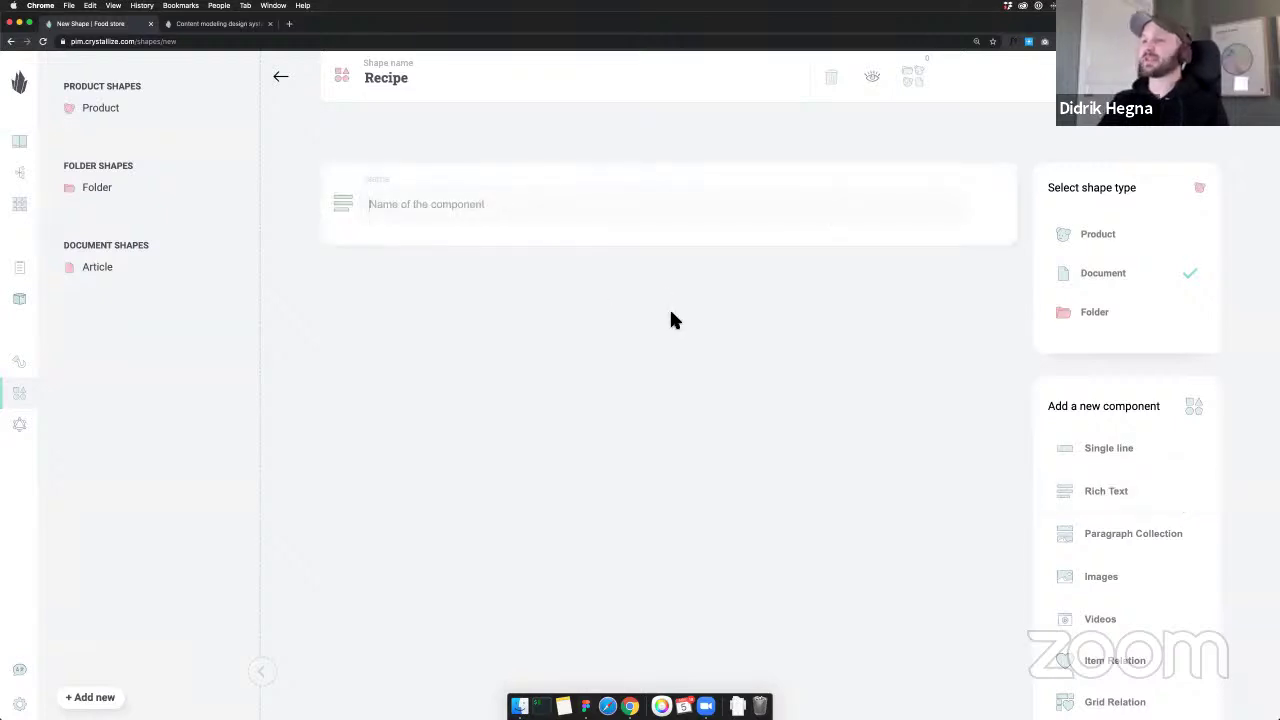
{"action": "type", "text": "Summary"}
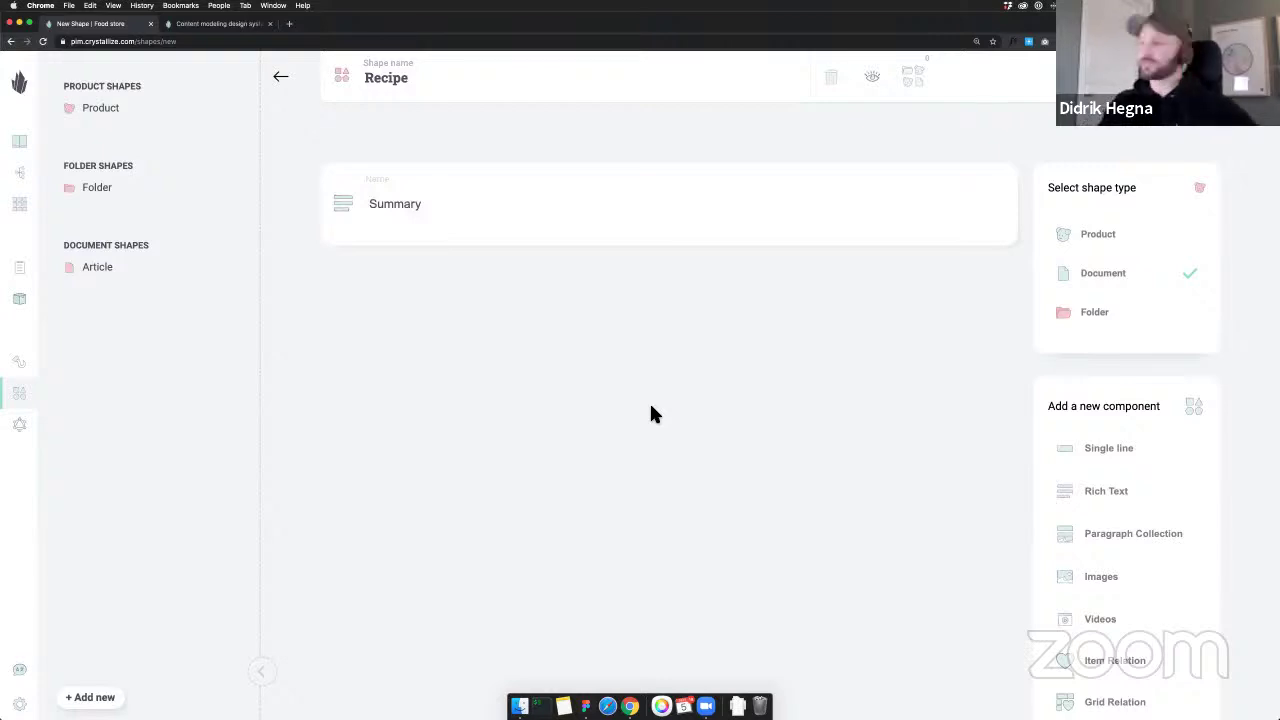
{"action": "left_click", "coordinate": [1111, 584]}
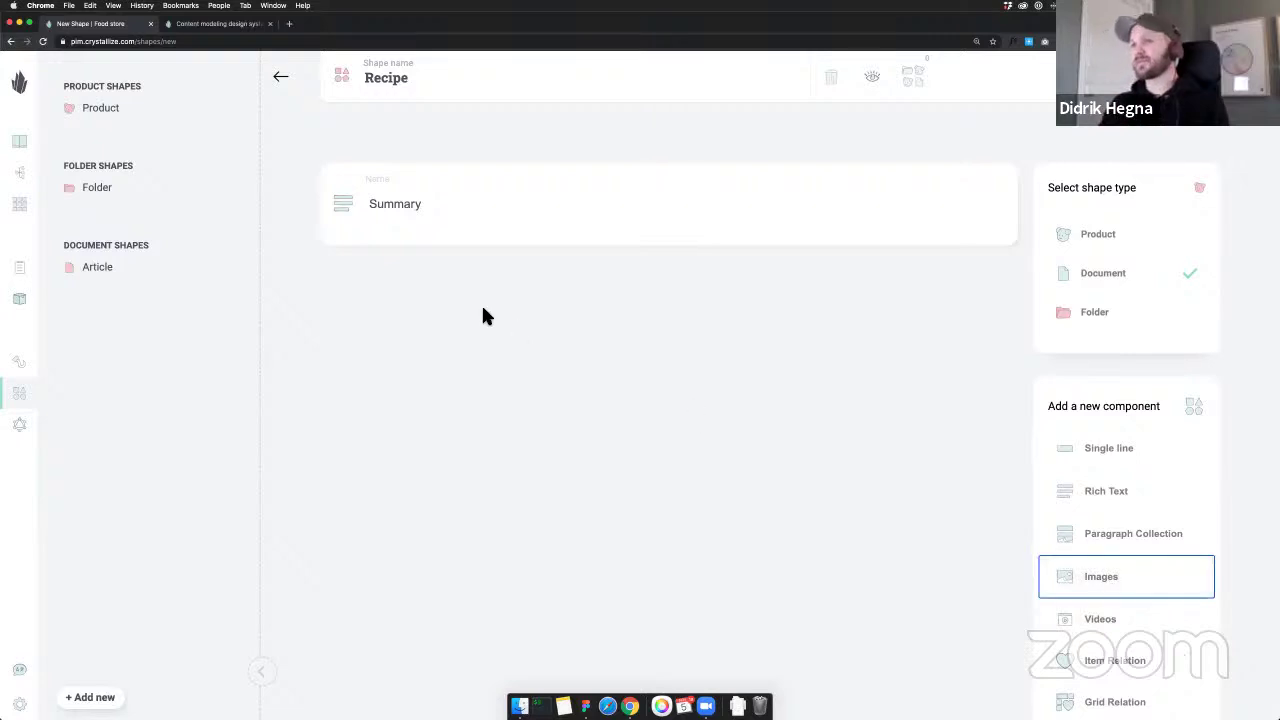
{"action": "left_click", "coordinate": [1074, 577]}
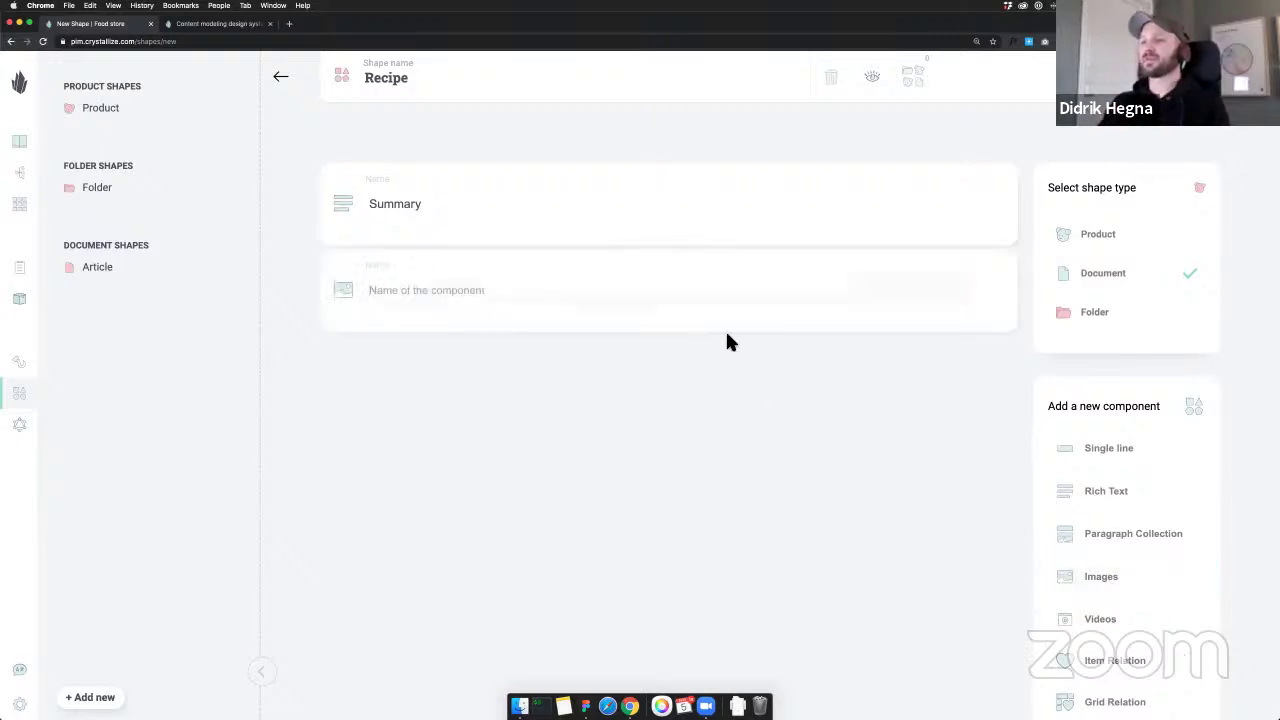
{"action": "key", "text": "super+Tab"}
{"action": "key", "text": "super+Tab"}
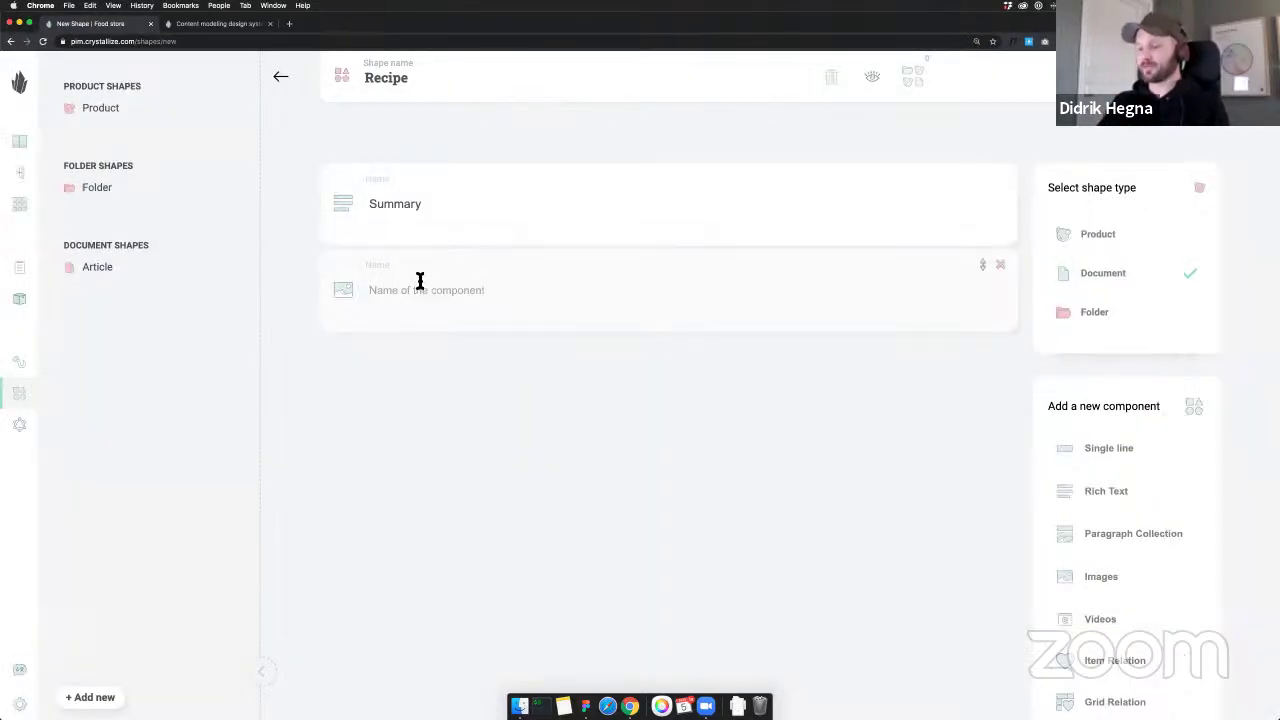
{"action": "left_click", "coordinate": [420, 281]}
{"action": "type", "text": "Pci"}
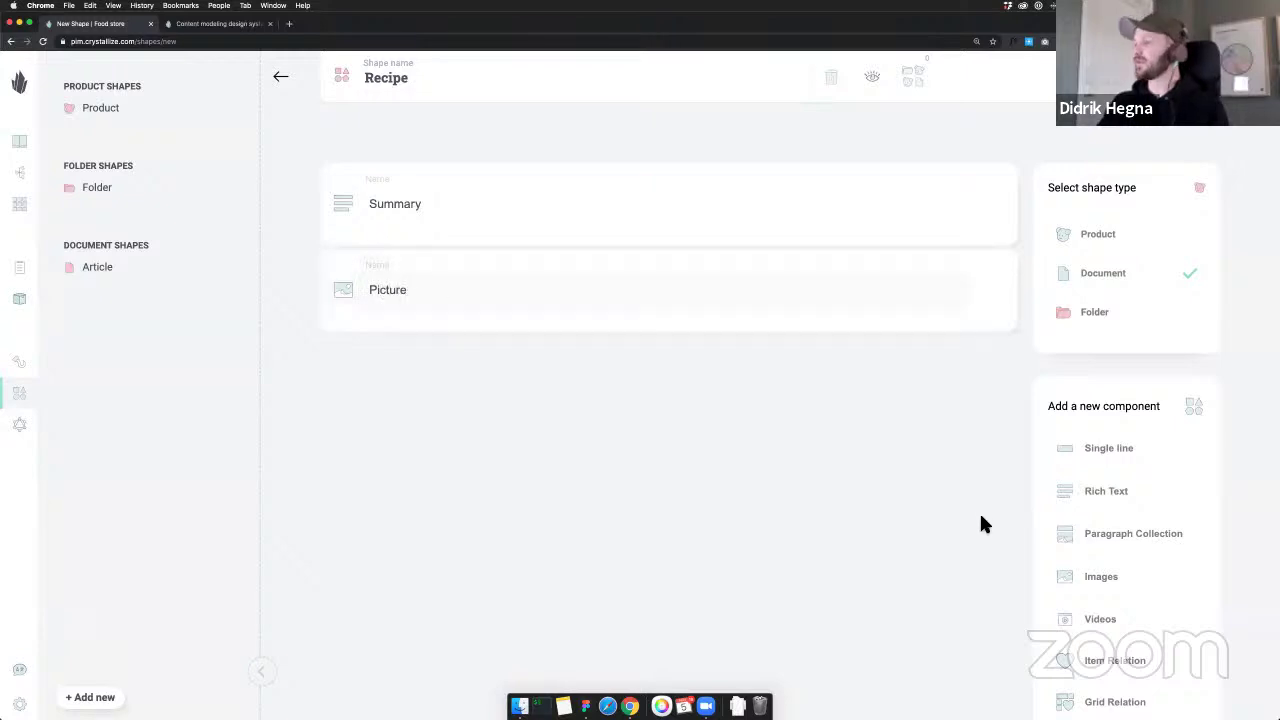
{"action": "scroll", "coordinate": [1090, 512], "scroll_direction": "down", "scroll_amount": 3}
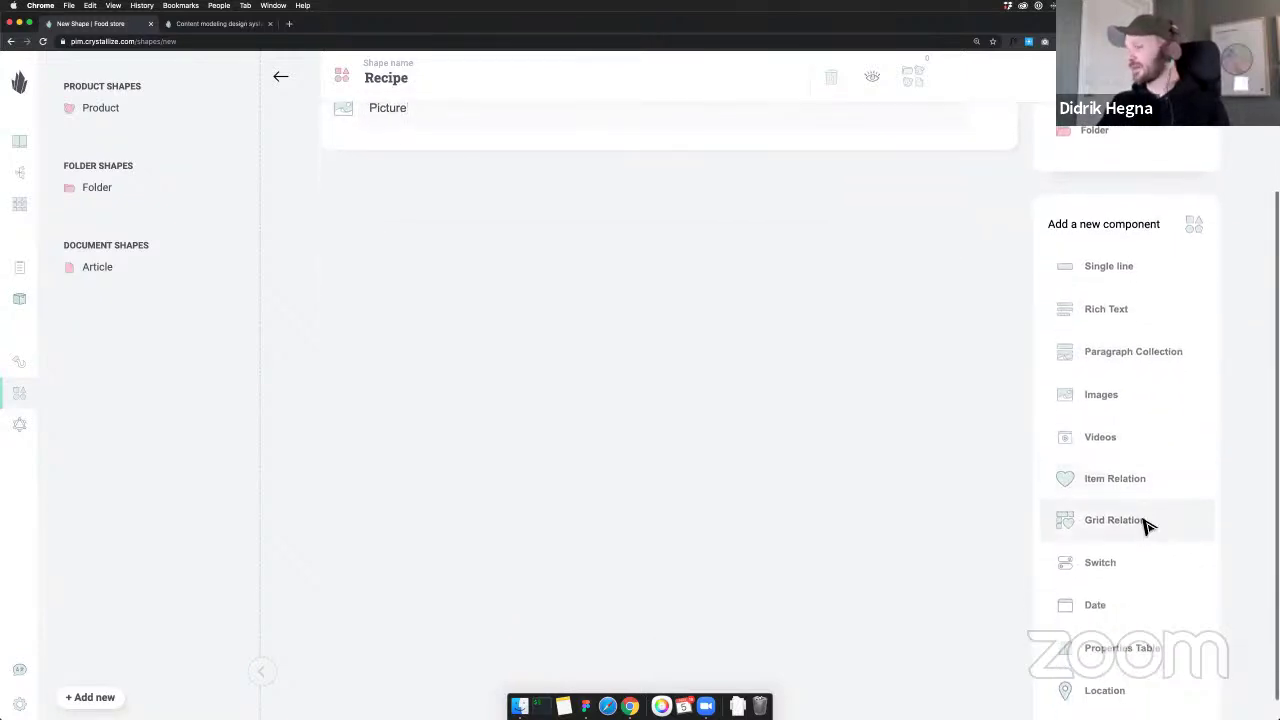
{"action": "key", "text": "super+Tab"}
{"action": "key", "text": "super+Tab"}
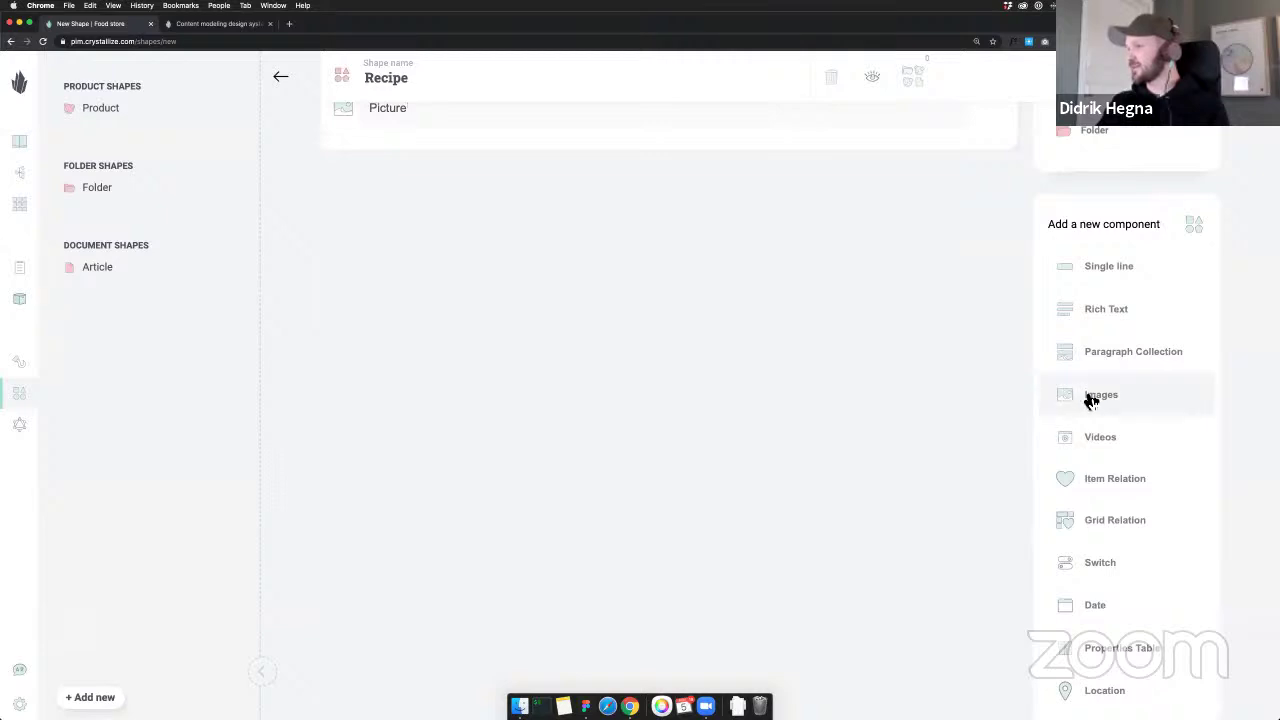
{"action": "scroll", "coordinate": [1100, 390], "scroll_direction": "up", "scroll_amount": 1}
Add a Directions paragraph collection plus Ingredients and Chefs item relations
{"action": "left_click", "coordinate": [1098, 362]}
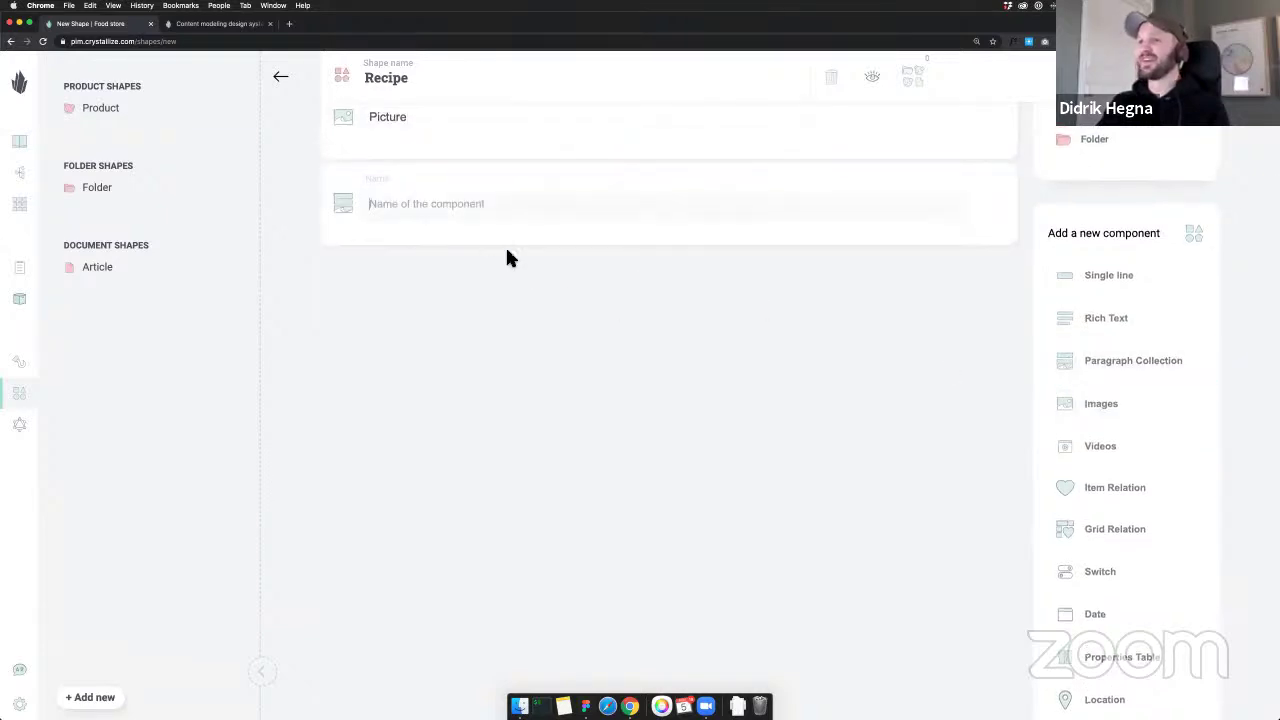
{"action": "type", "text": "Directions"}
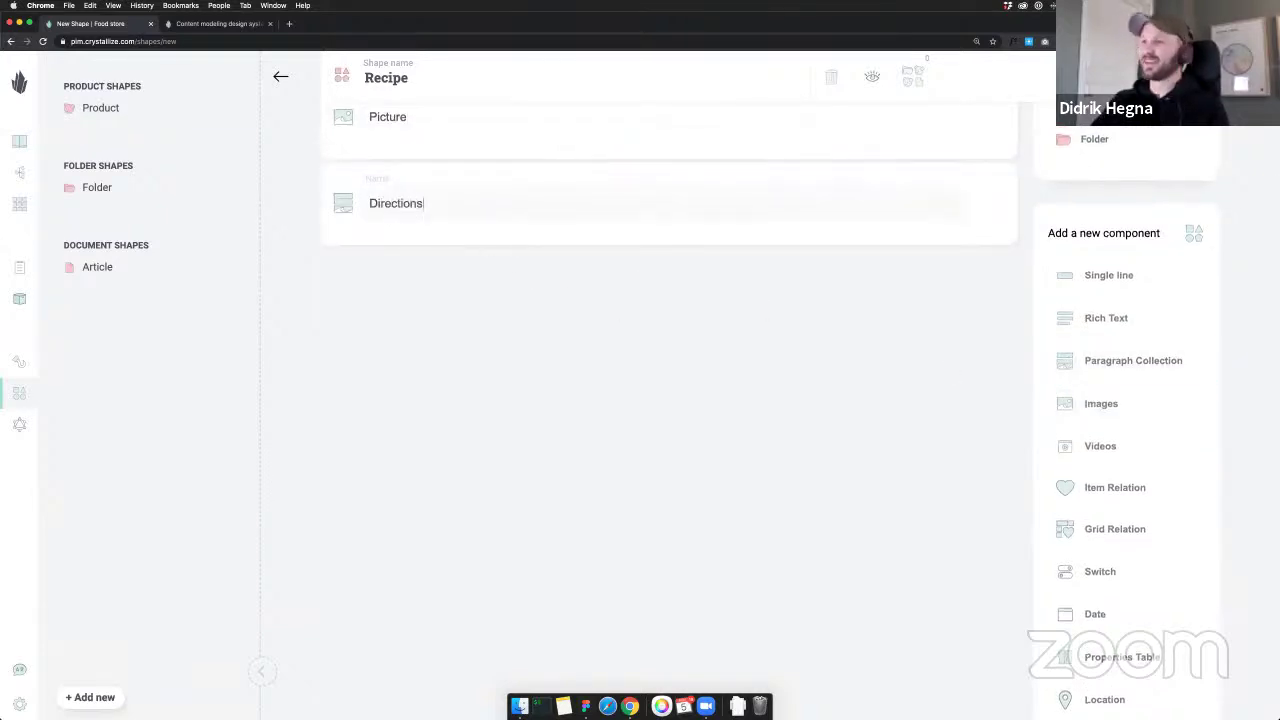
{"action": "scroll", "coordinate": [1045, 460], "scroll_direction": "down", "scroll_amount": 2}
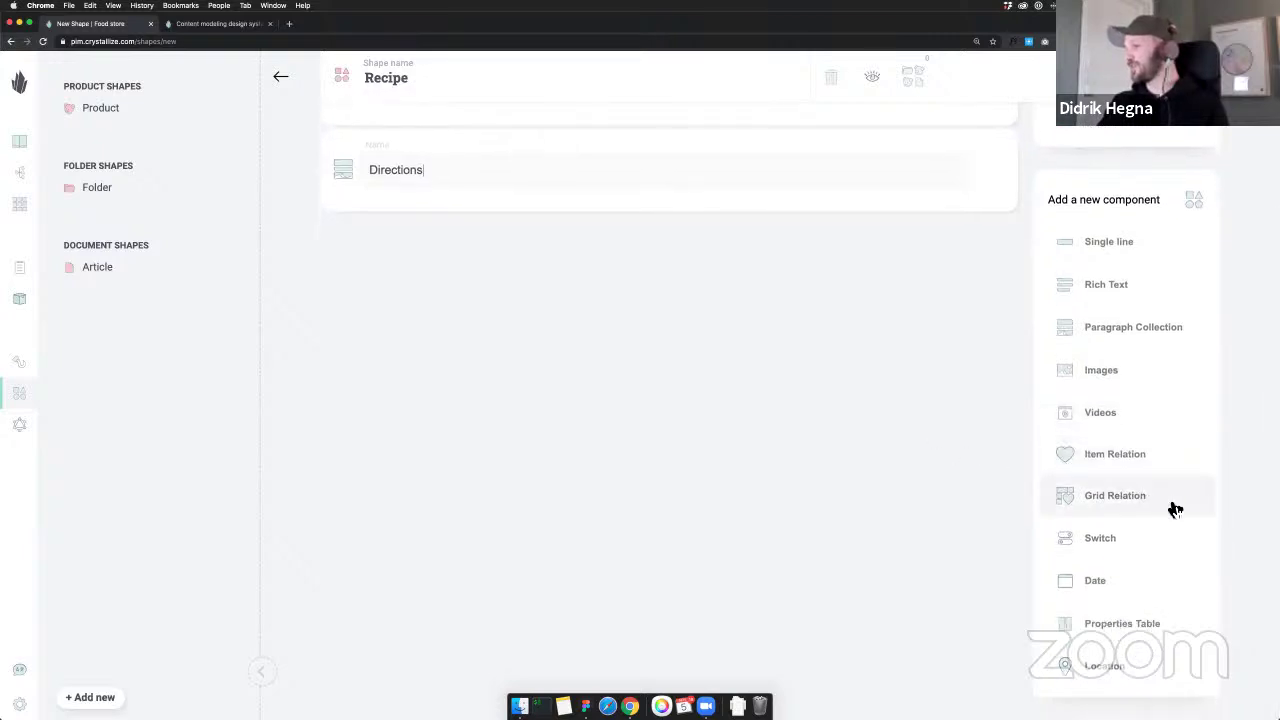
{"action": "left_click", "coordinate": [1128, 462]}
{"action": "type", "text": "Ingredients"}
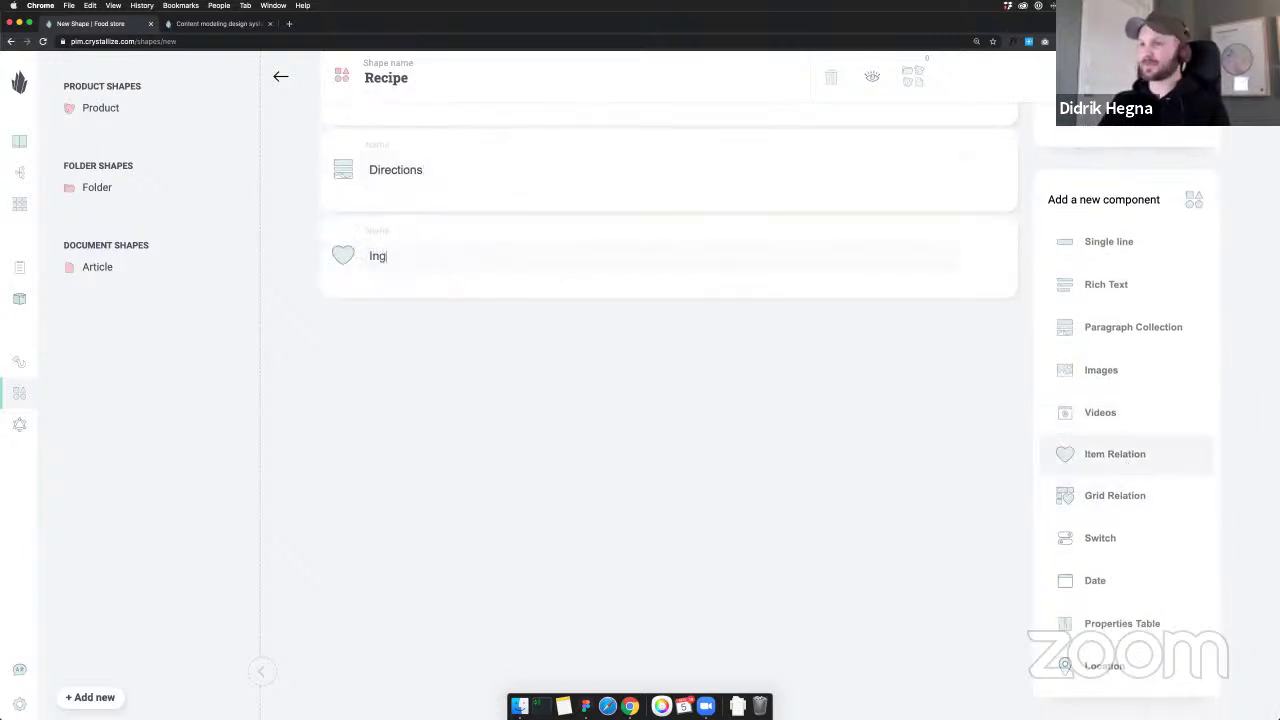
{"action": "left_click", "coordinate": [1134, 457]}
{"action": "type", "text": "Chefs"}
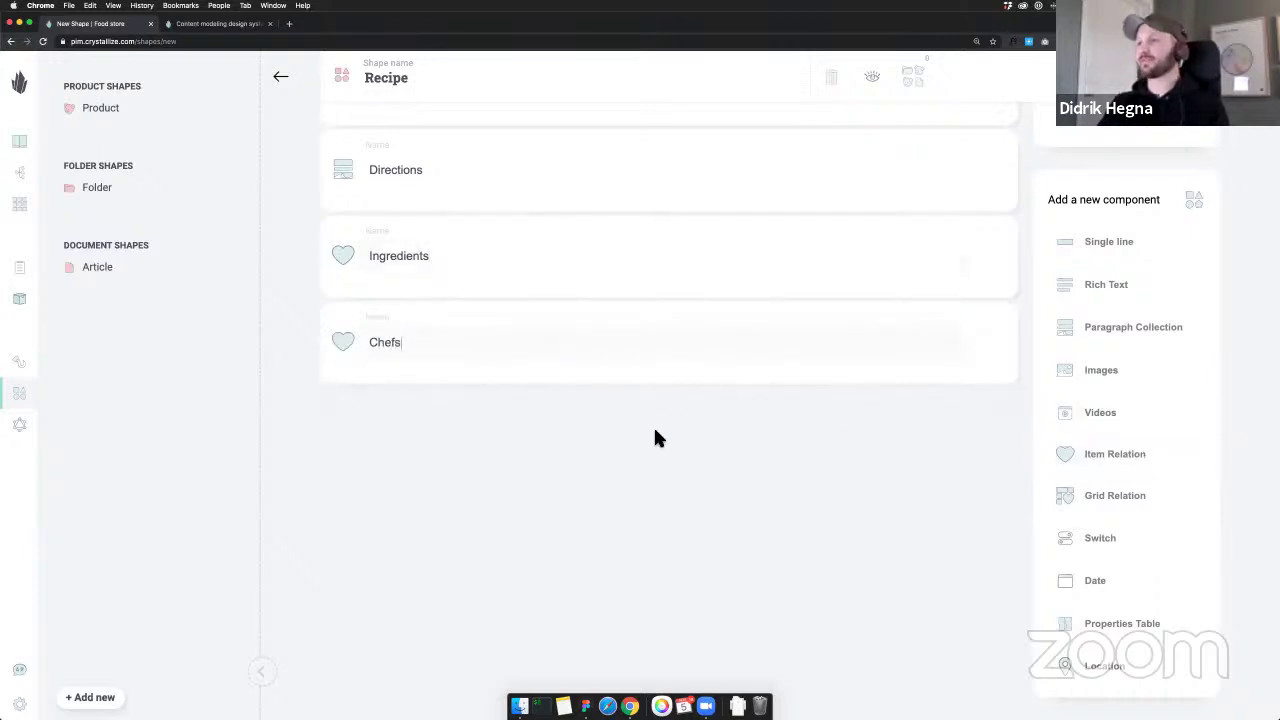
{"action": "scroll", "coordinate": [653, 425], "scroll_direction": "up", "scroll_amount": 3}
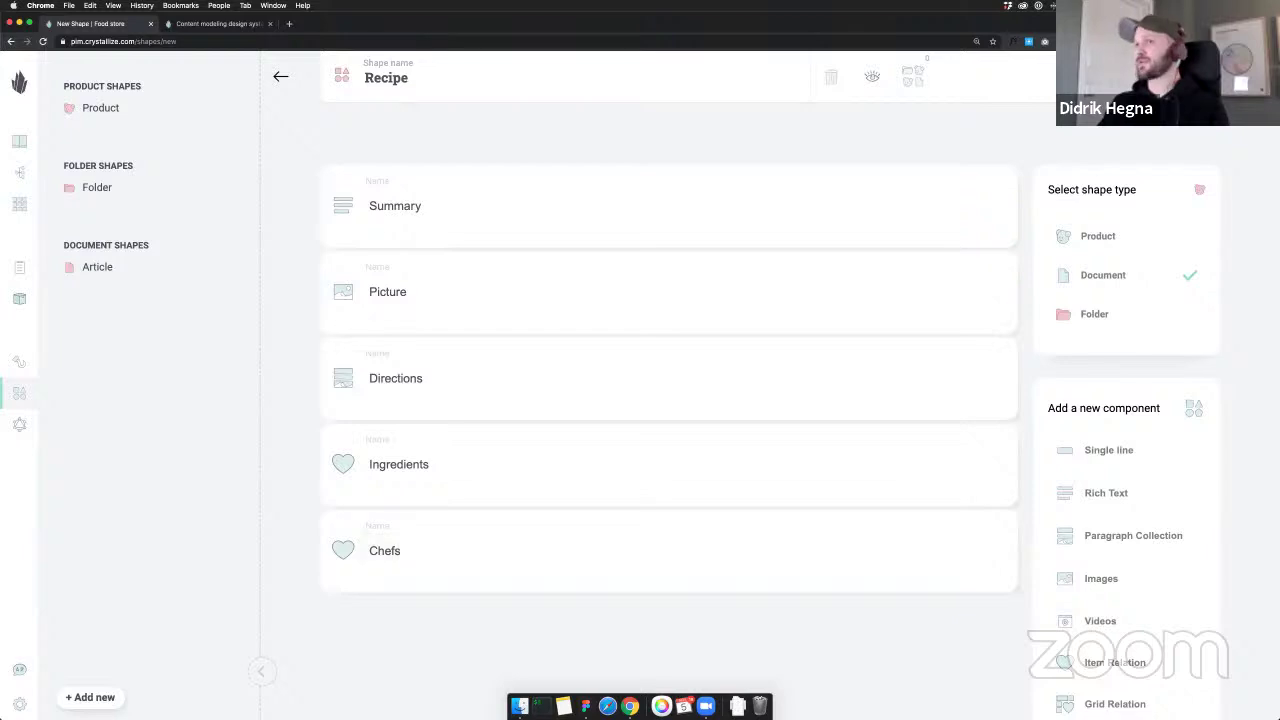
Save the Recipe shape and start a new blank shape
{"action": "key", "text": "super+s"}
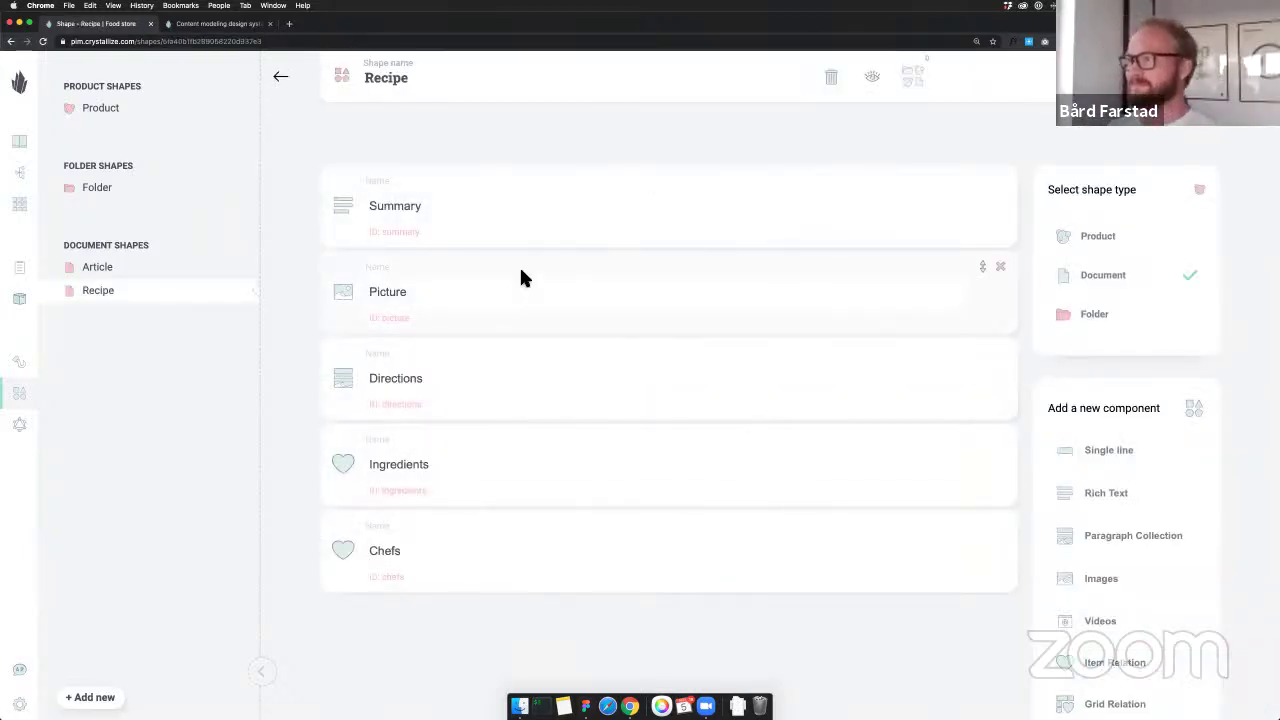
{"action": "scroll", "coordinate": [520, 278], "scroll_direction": "down", "scroll_amount": 1}
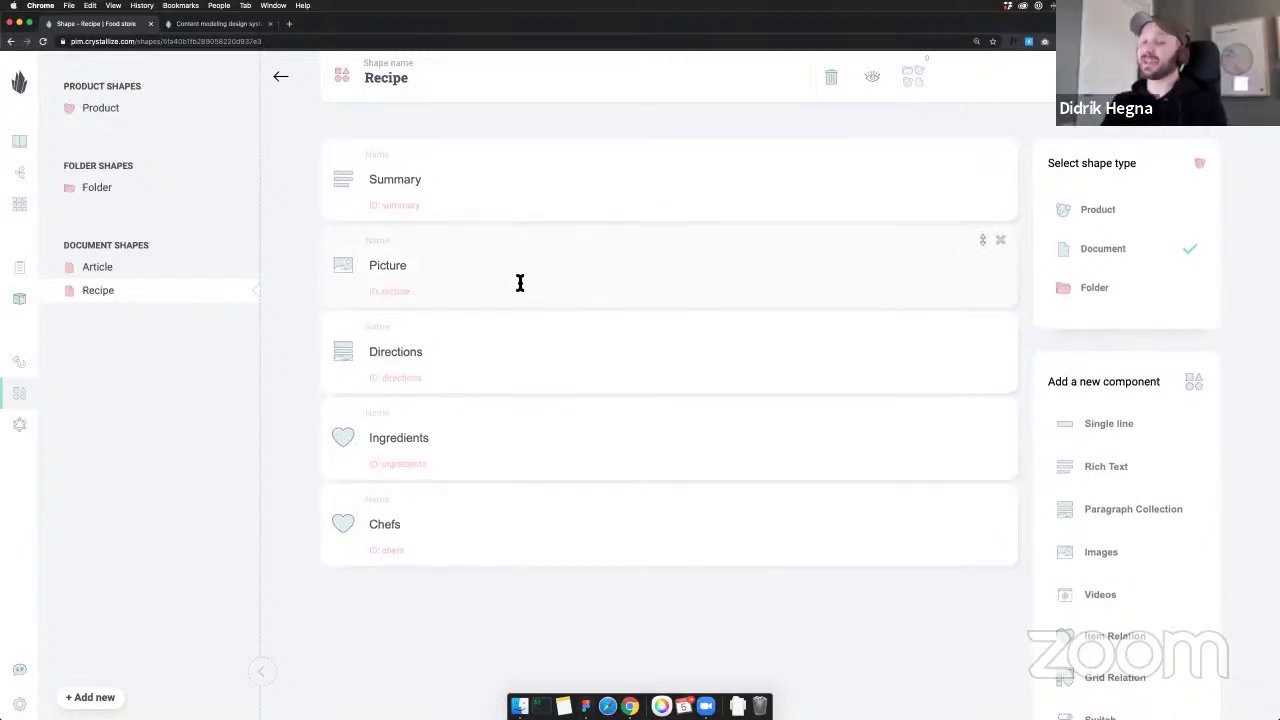
{"action": "scroll", "coordinate": [520, 283], "scroll_direction": "up", "scroll_amount": 1}
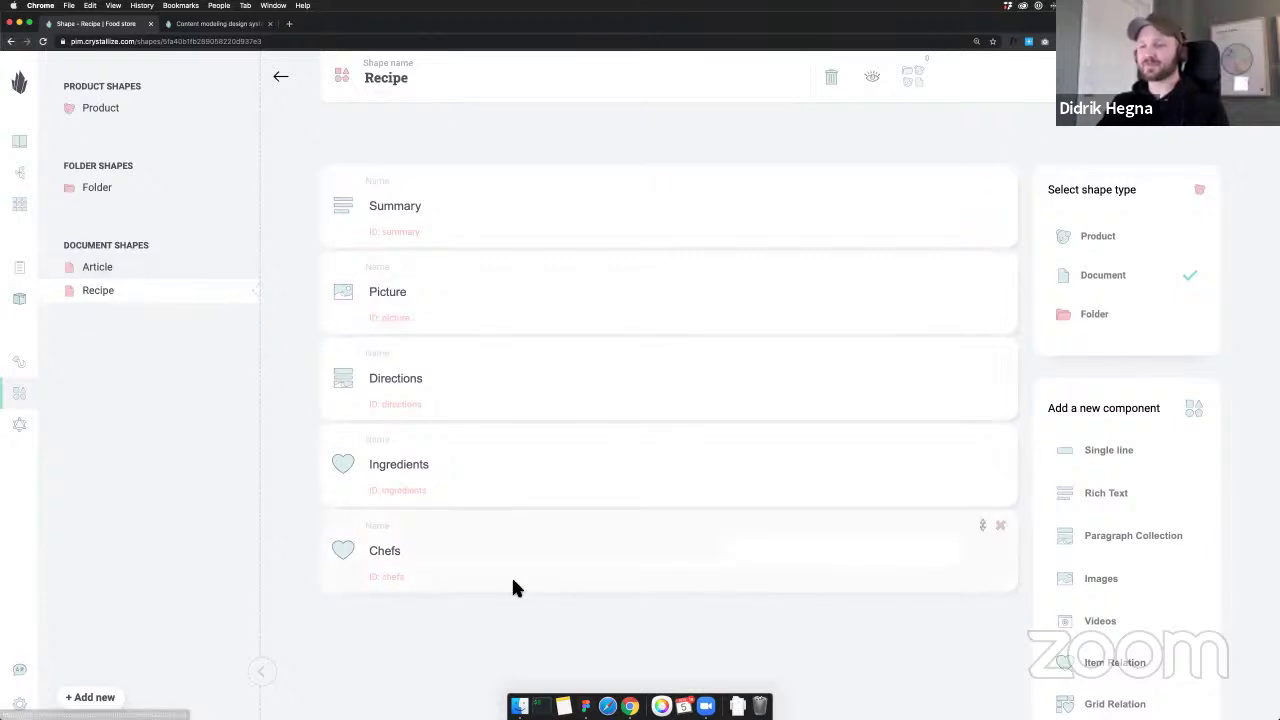
{"action": "left_click", "coordinate": [100, 697]}
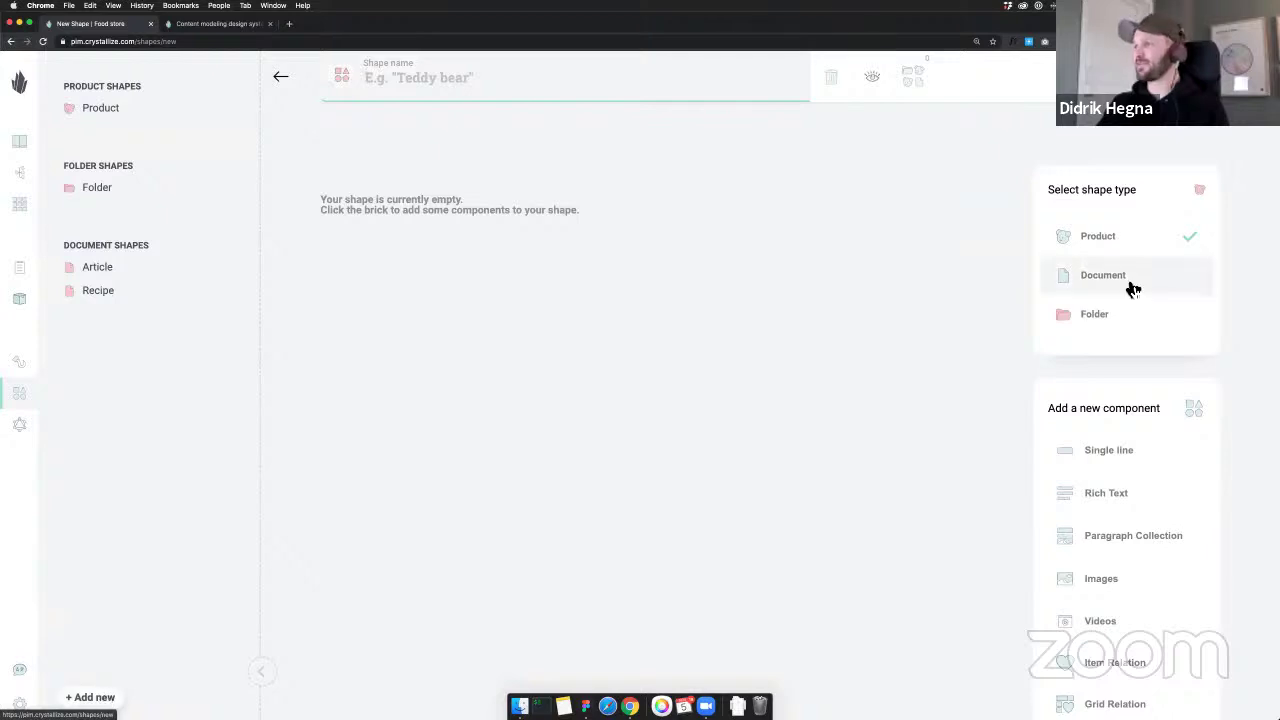
Name the new shape Chef and set its type to Document
{"action": "left_click", "coordinate": [591, 77]}
{"action": "type", "text": "Chef"}
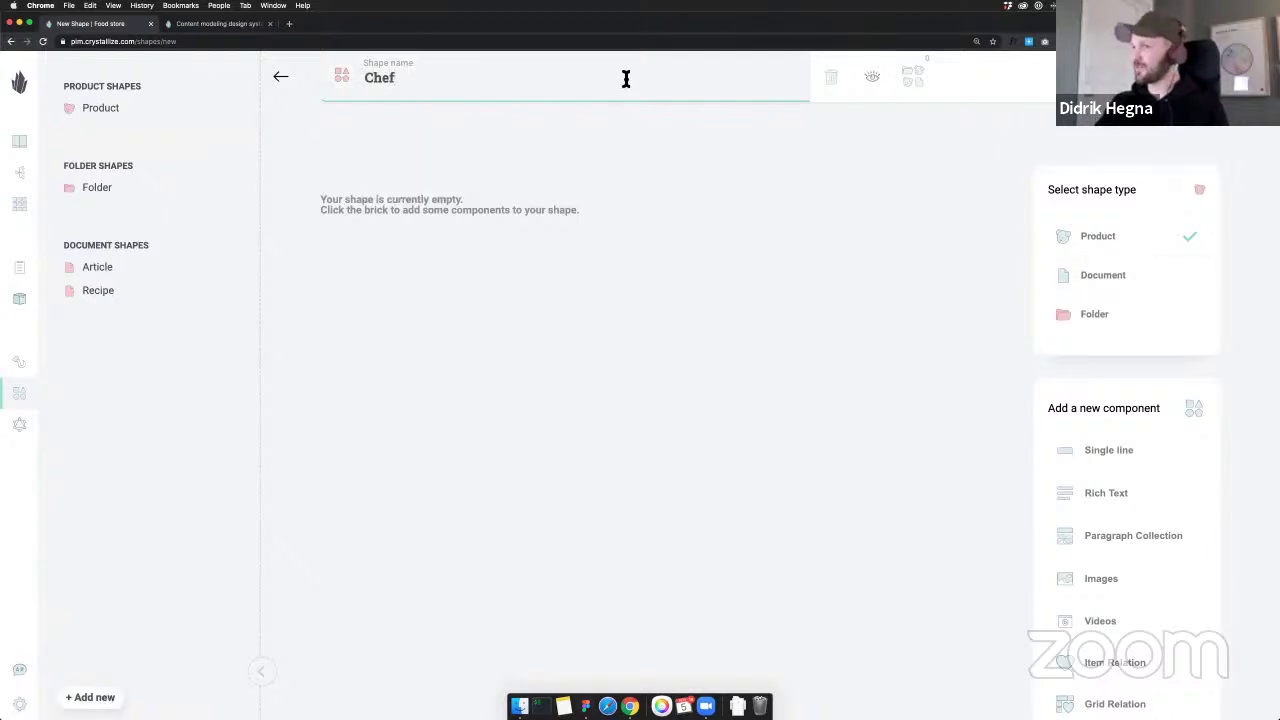
{"action": "left_click", "coordinate": [1095, 283]}
{"action": "scroll", "coordinate": [1146, 477], "scroll_direction": "down", "scroll_amount": 3}
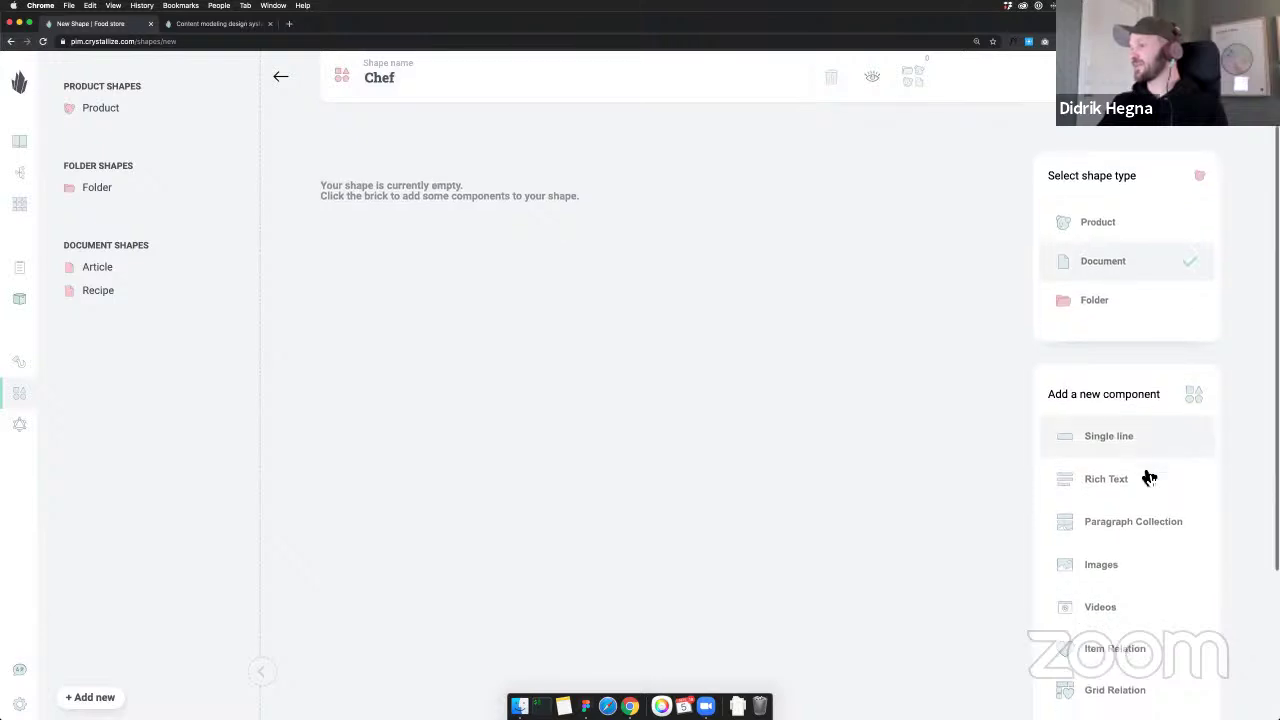
Add a Picture images component, comparing against the Figma Chef card
{"action": "left_click", "coordinate": [1123, 487]}
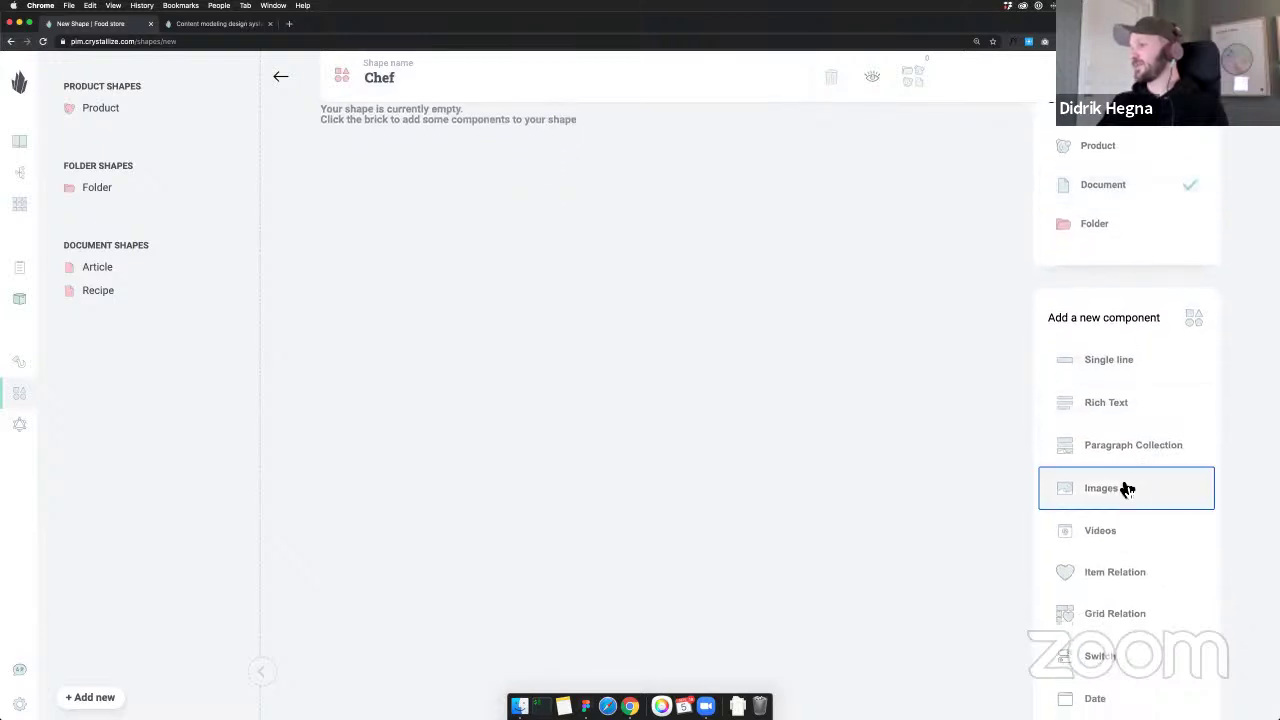
{"action": "type", "text": "Picture"}
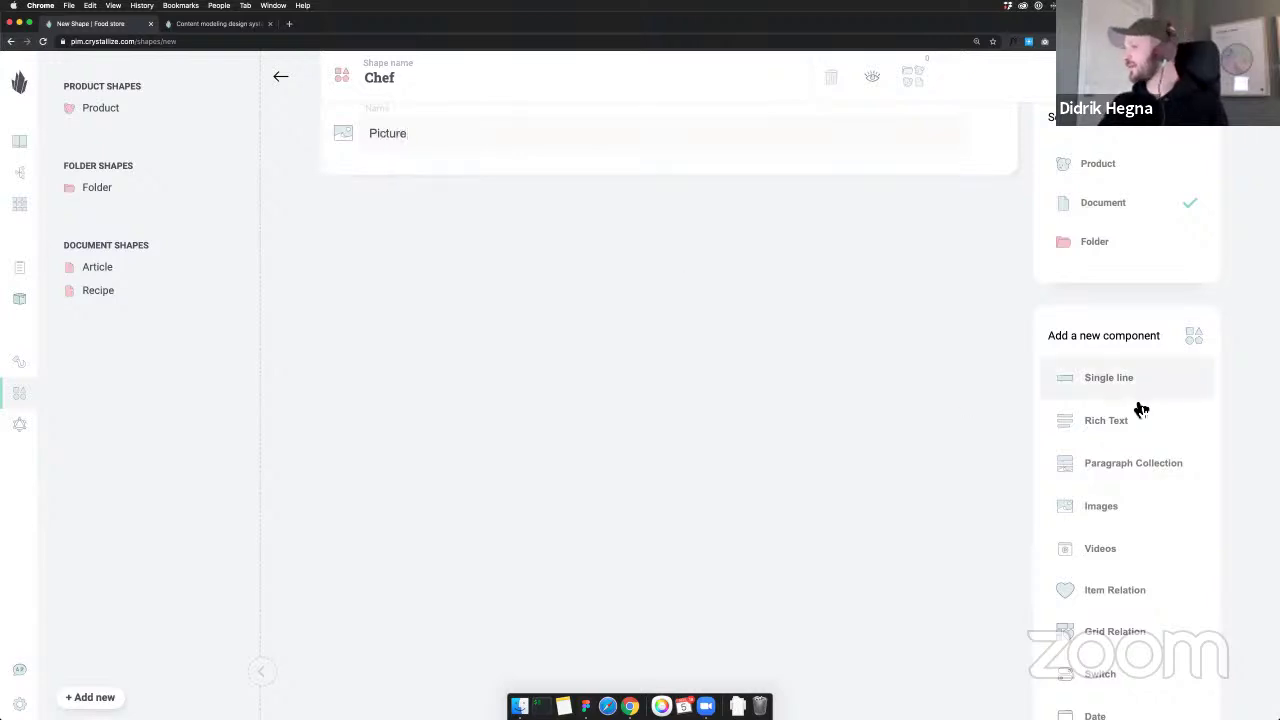
{"action": "key", "text": "super+Tab"}
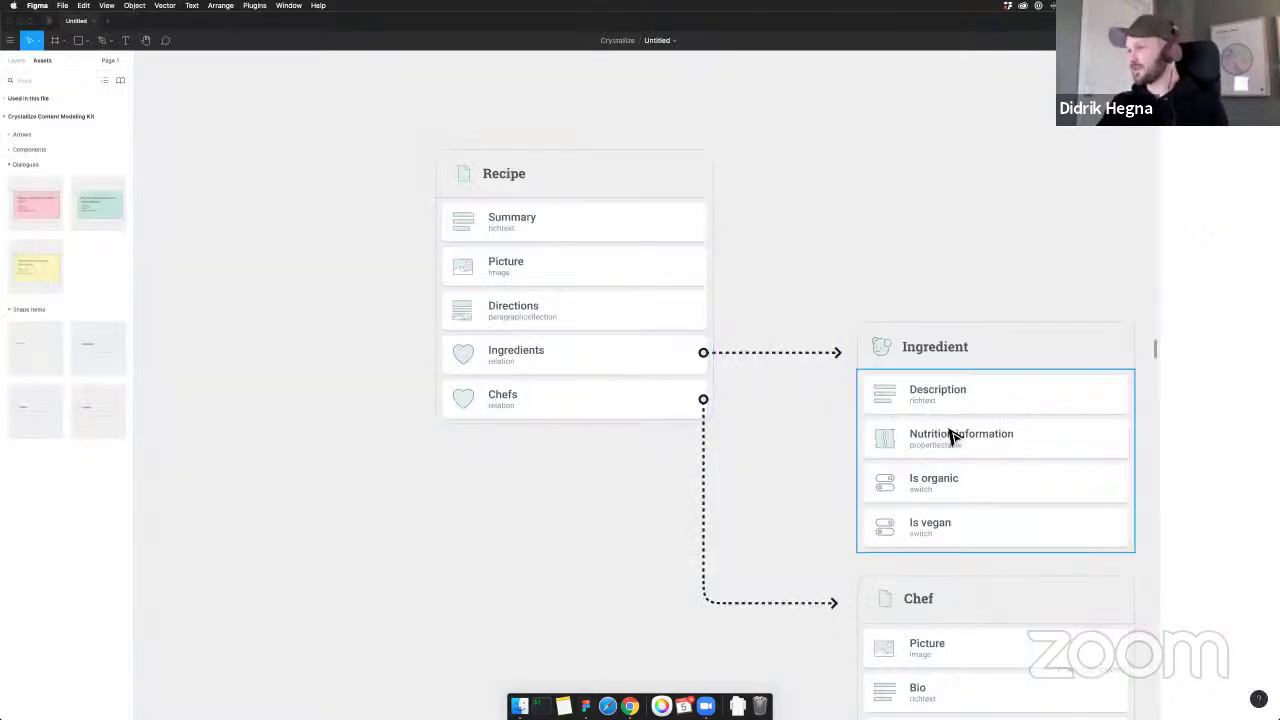
{"action": "scroll", "coordinate": [951, 437], "scroll_direction": "down", "scroll_amount": 4}
{"action": "scroll", "coordinate": [945, 520], "scroll_direction": "down", "scroll_amount": 1}
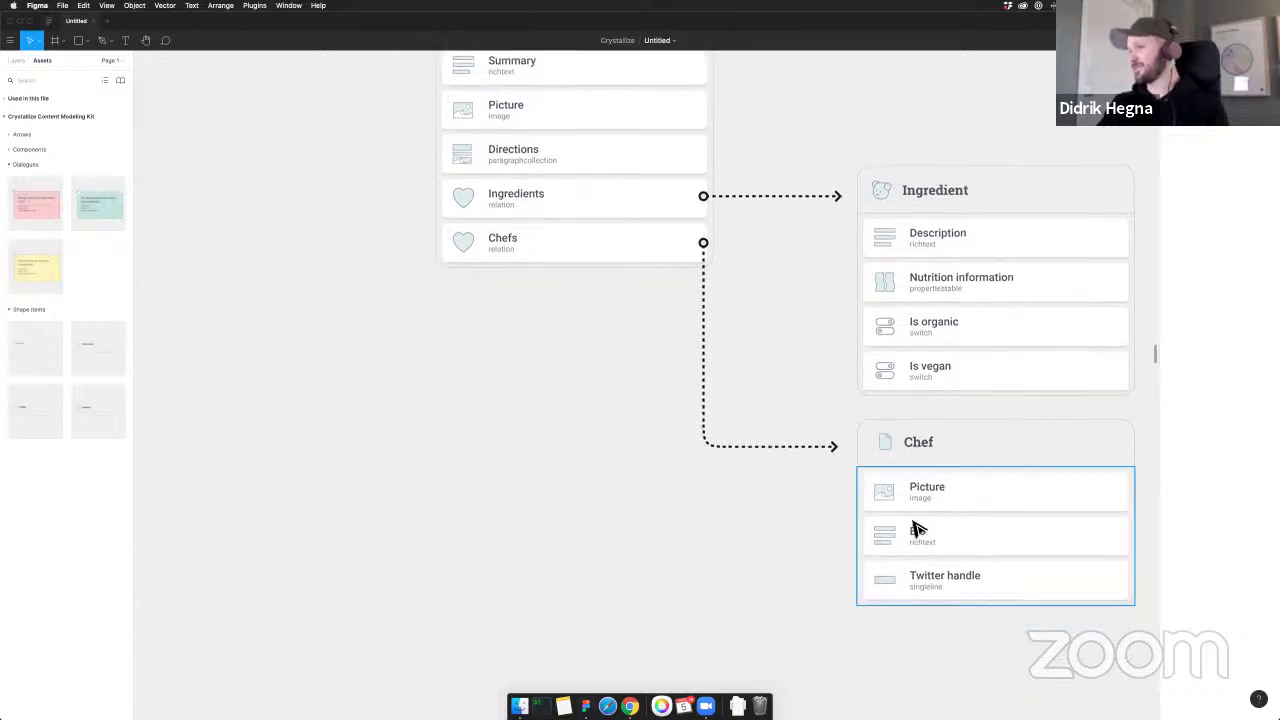
{"action": "key", "text": "super+Tab"}
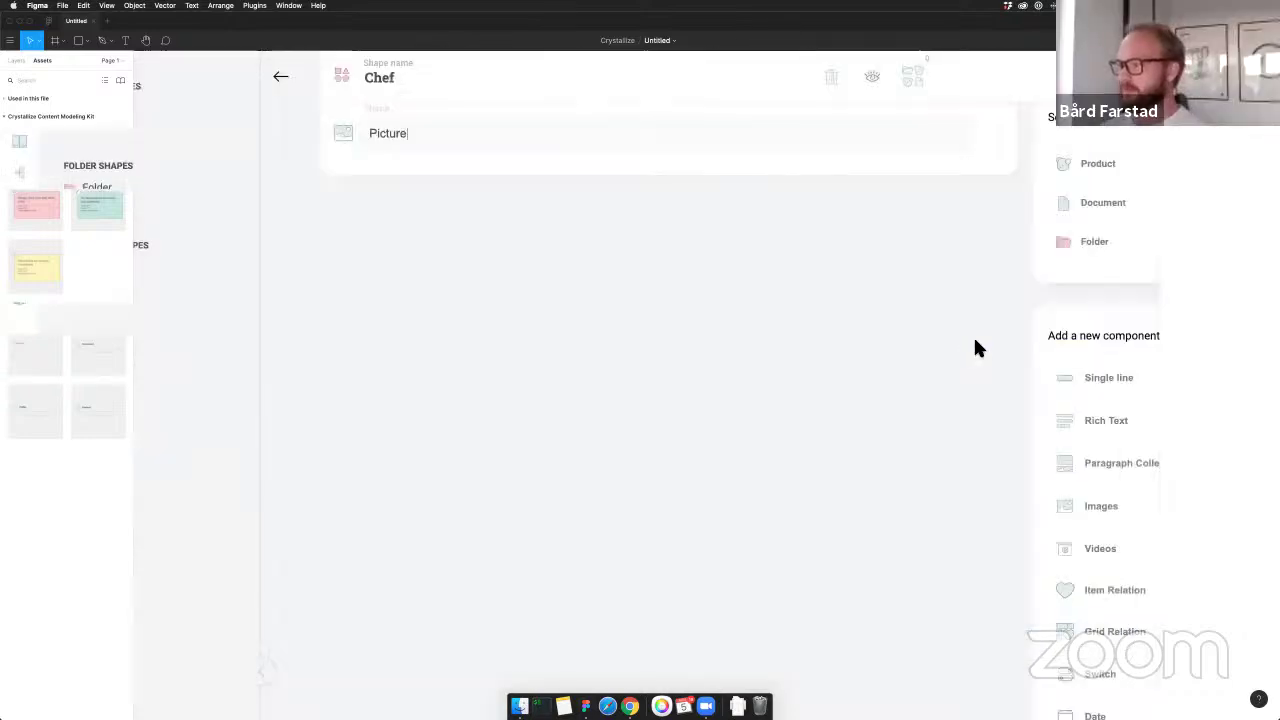
Add Bio rich text and 'Twitter handle' single-line components, save Chef, and start another shape
{"action": "left_click", "coordinate": [1108, 432]}
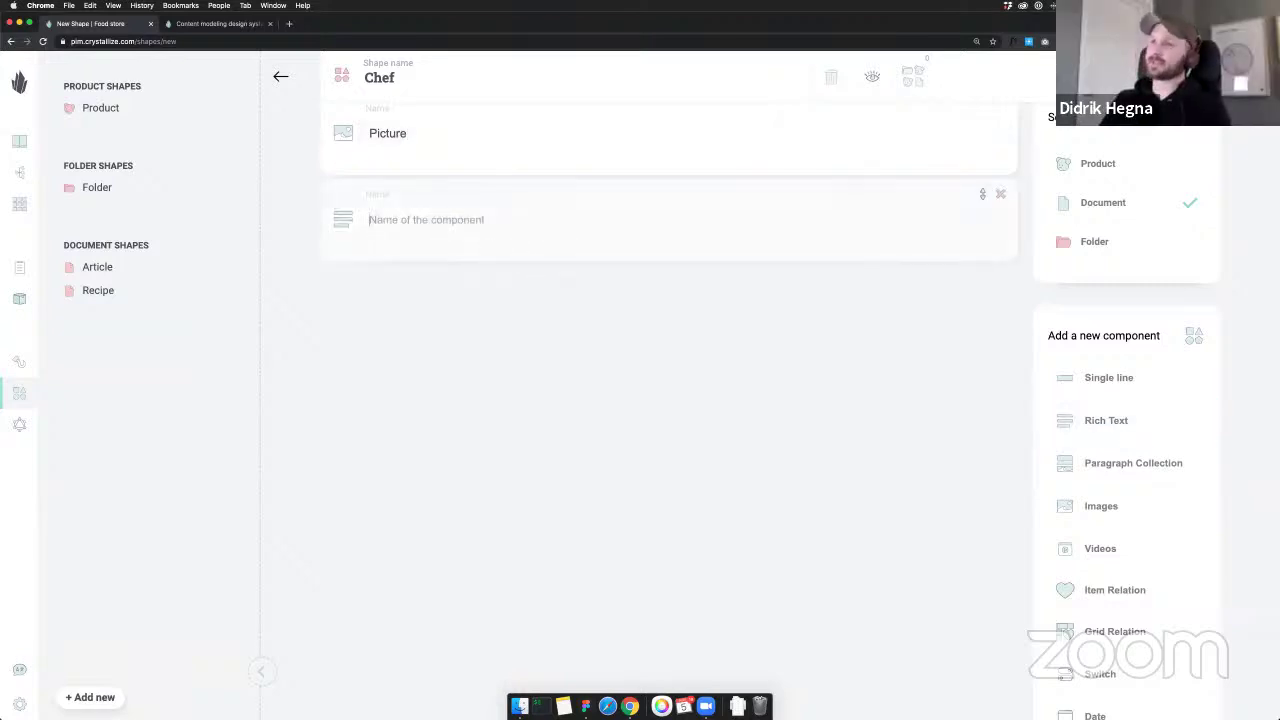
{"action": "type", "text": "Bio"}
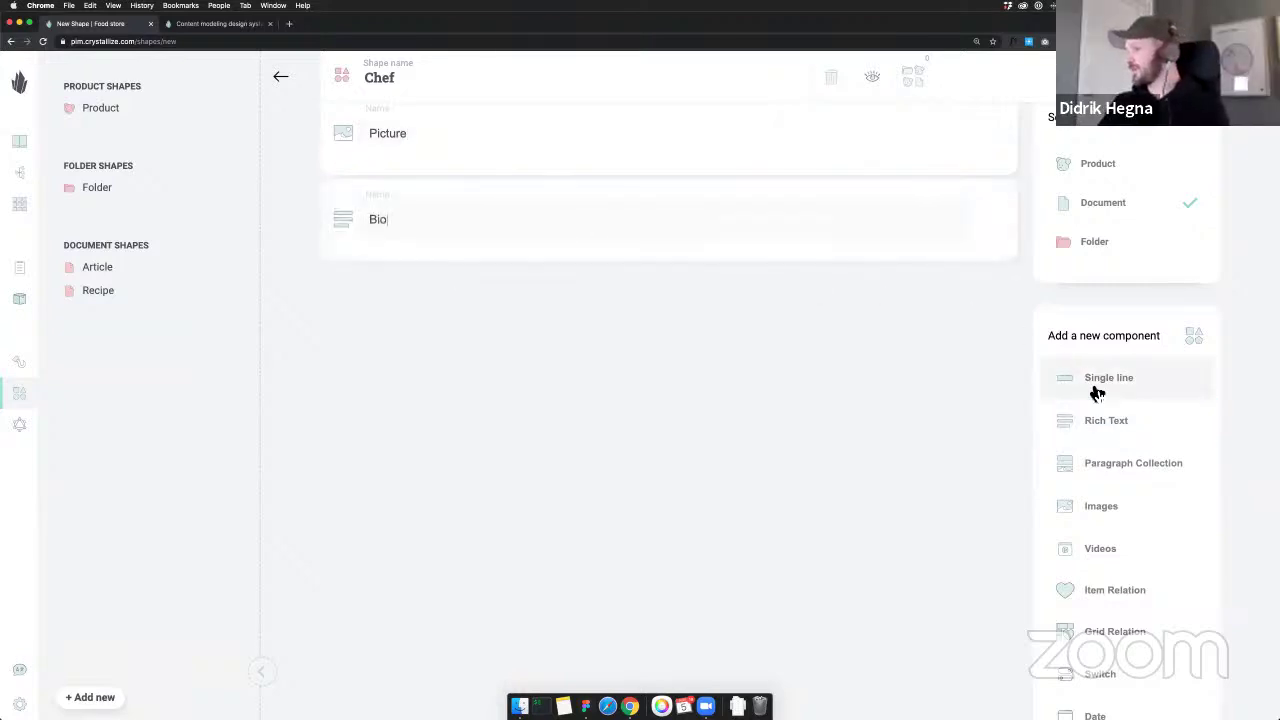
{"action": "left_click", "coordinate": [1128, 395]}
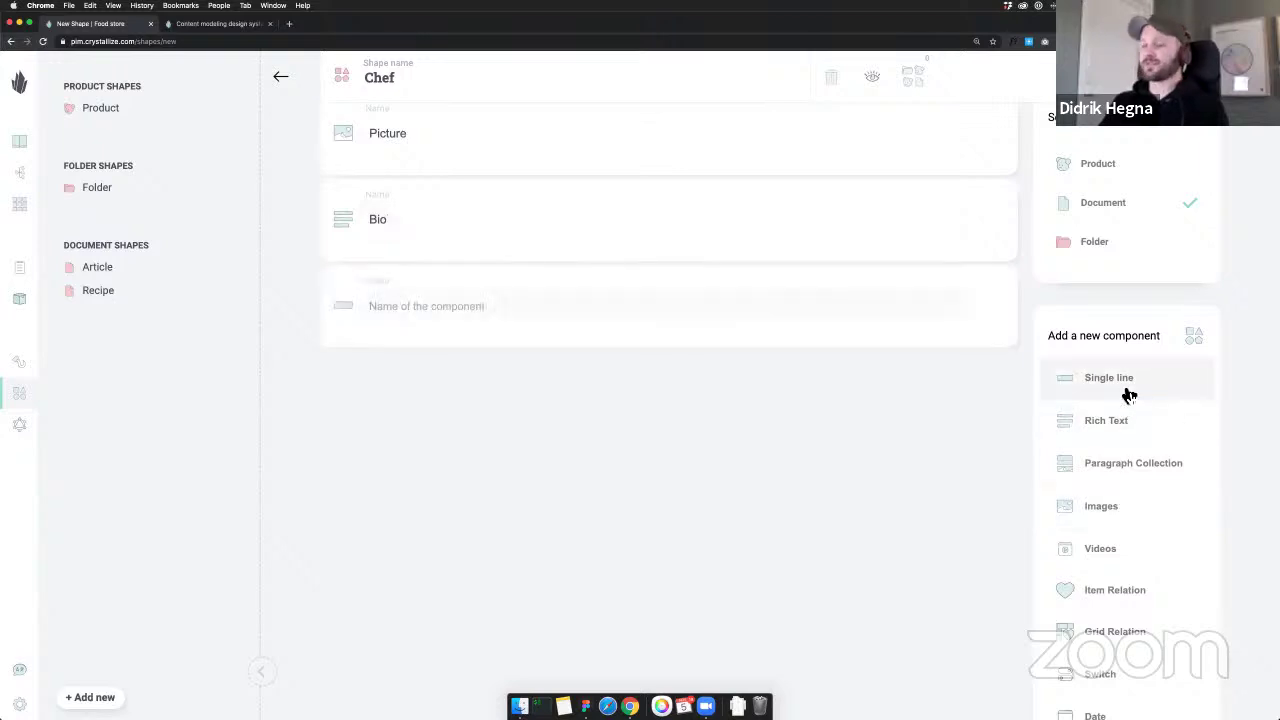
{"action": "type", "text": "Twitter han"}
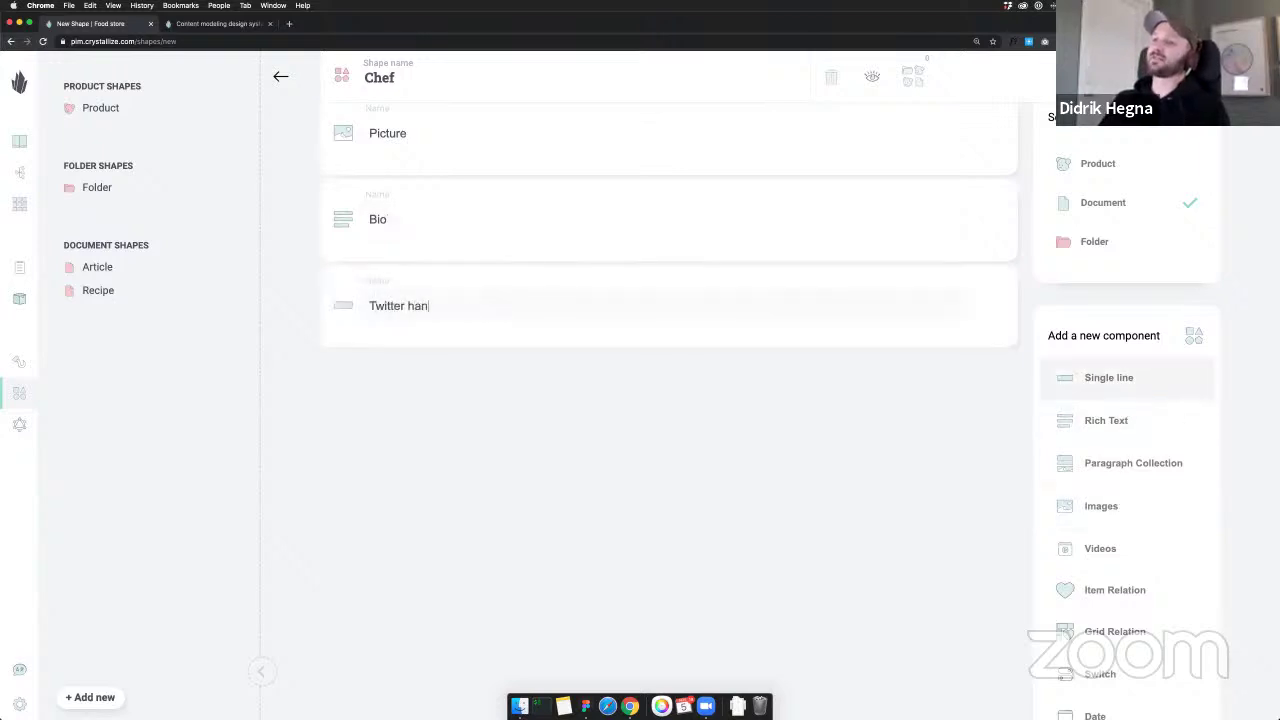
{"action": "type", "text": "dle"}
{"action": "scroll", "coordinate": [937, 471], "scroll_direction": "up", "scroll_amount": 1}
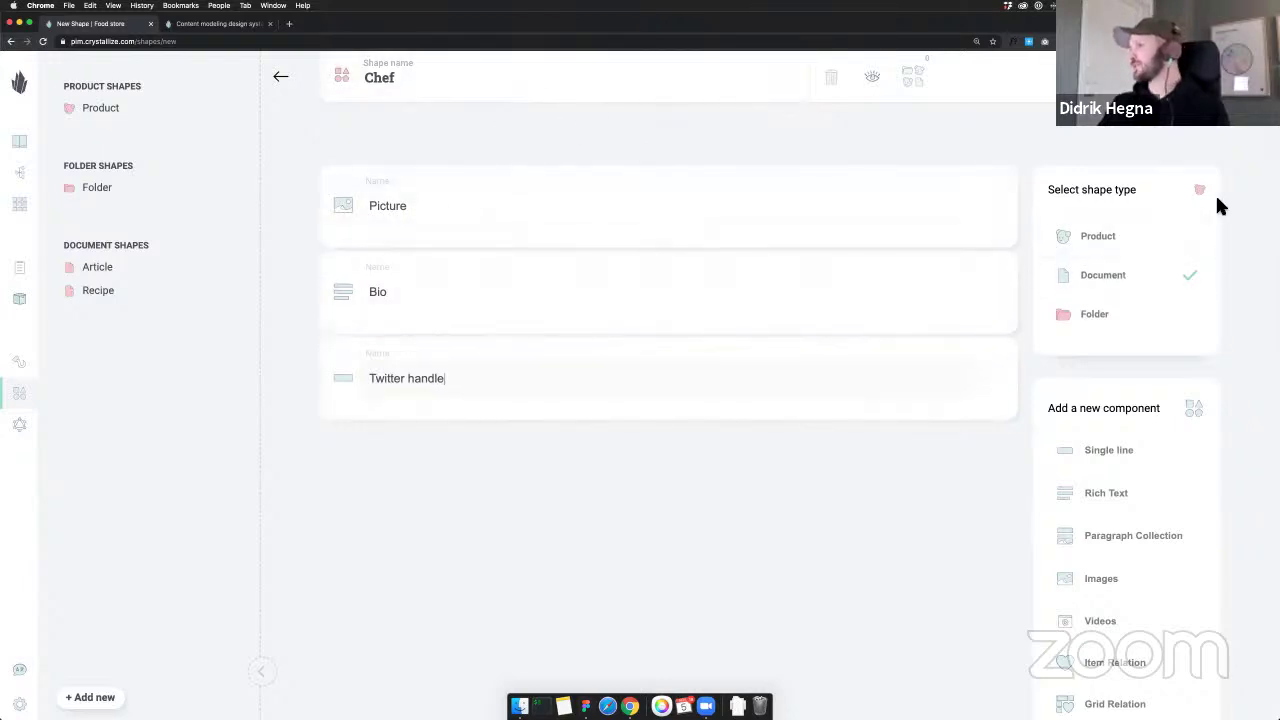
{"action": "key", "text": "ctrl+s"}
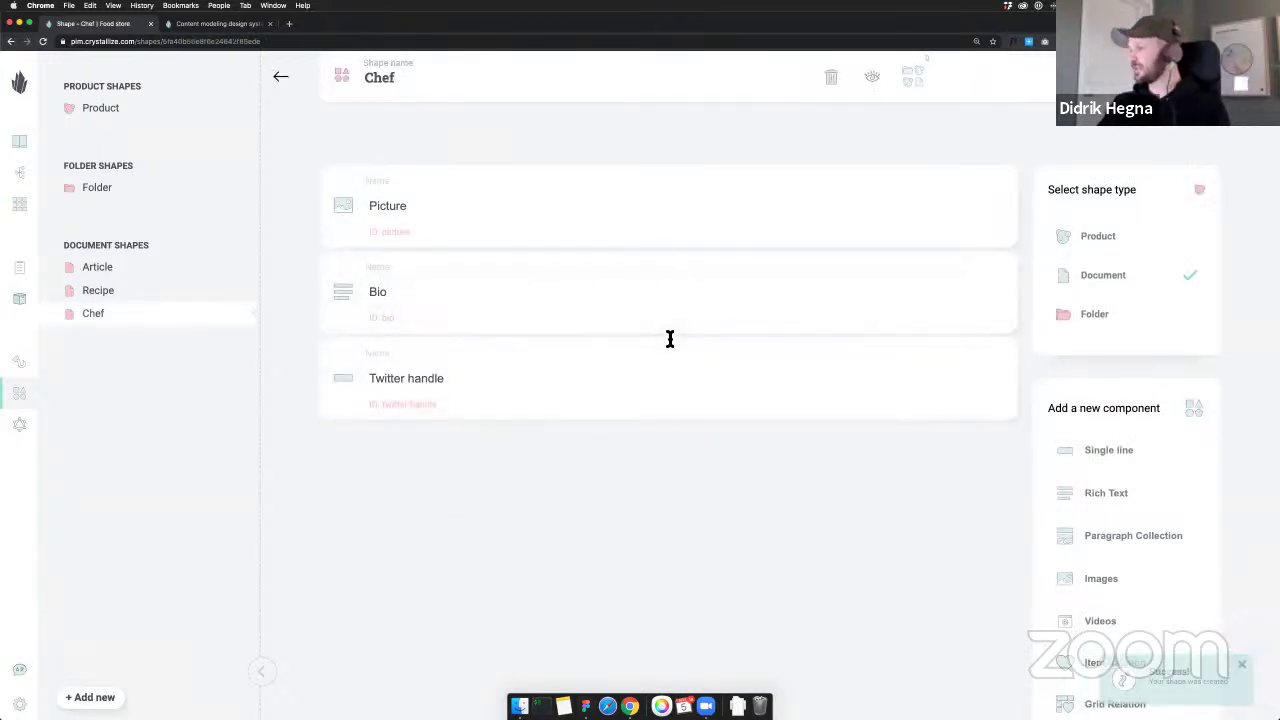
{"action": "left_click", "coordinate": [108, 697]}
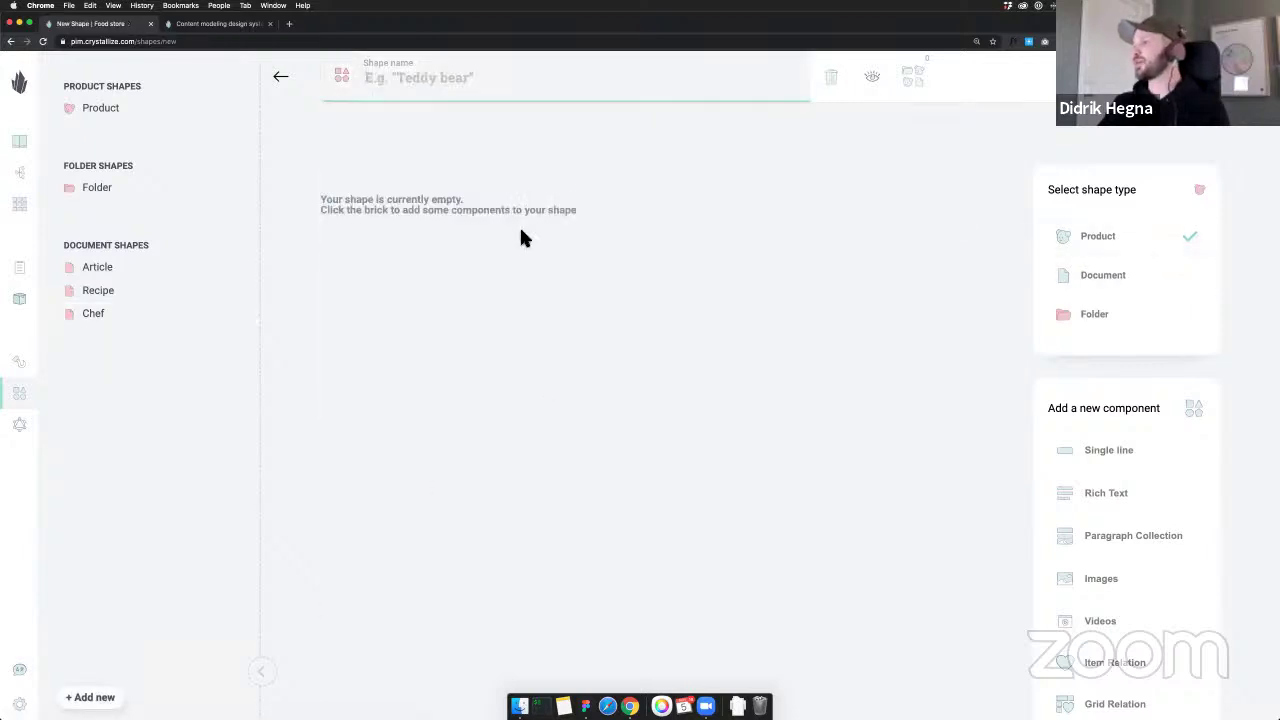
Name the new shape Ingrident and add a Description rich text component
{"action": "left_click", "coordinate": [418, 80]}
{"action": "type", "text": "Ingrident"}
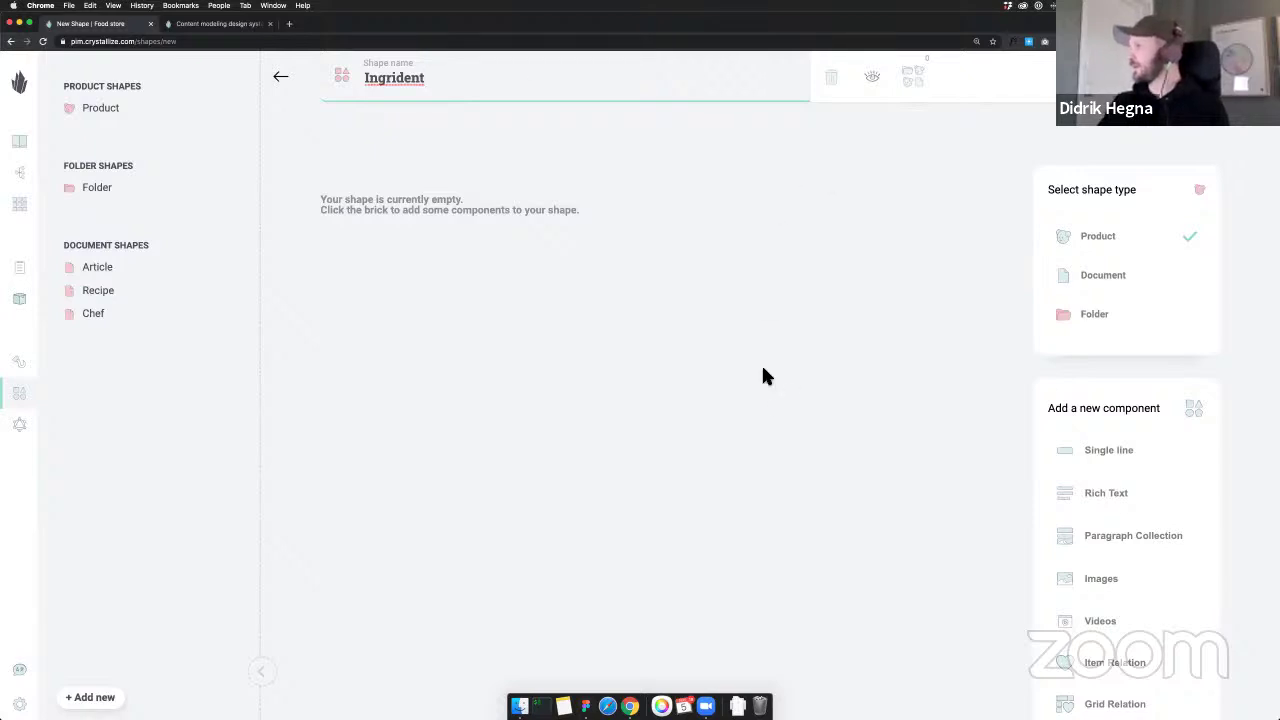
{"action": "left_click", "coordinate": [1118, 496]}
{"action": "type", "text": "Description"}
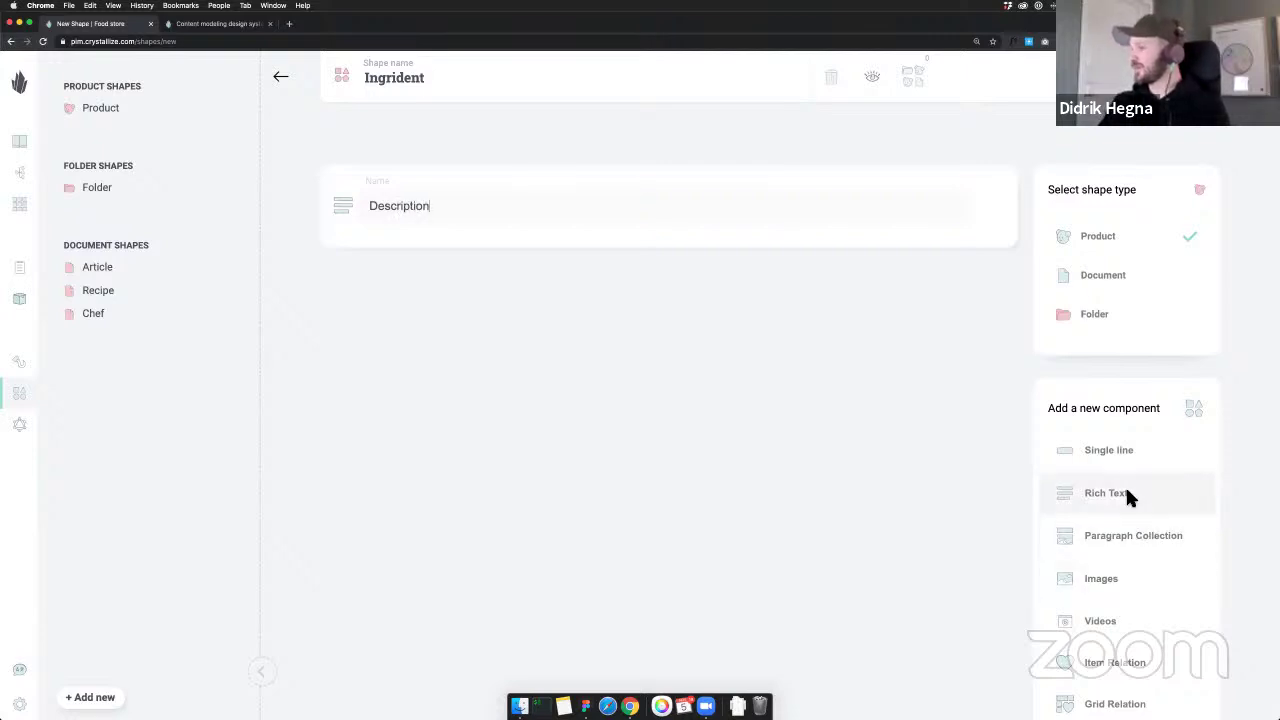
Add a 'Nutration information' properties table, then check the Ingredient card in Figma
{"action": "scroll", "coordinate": [1133, 470], "scroll_direction": "down", "scroll_amount": 5}
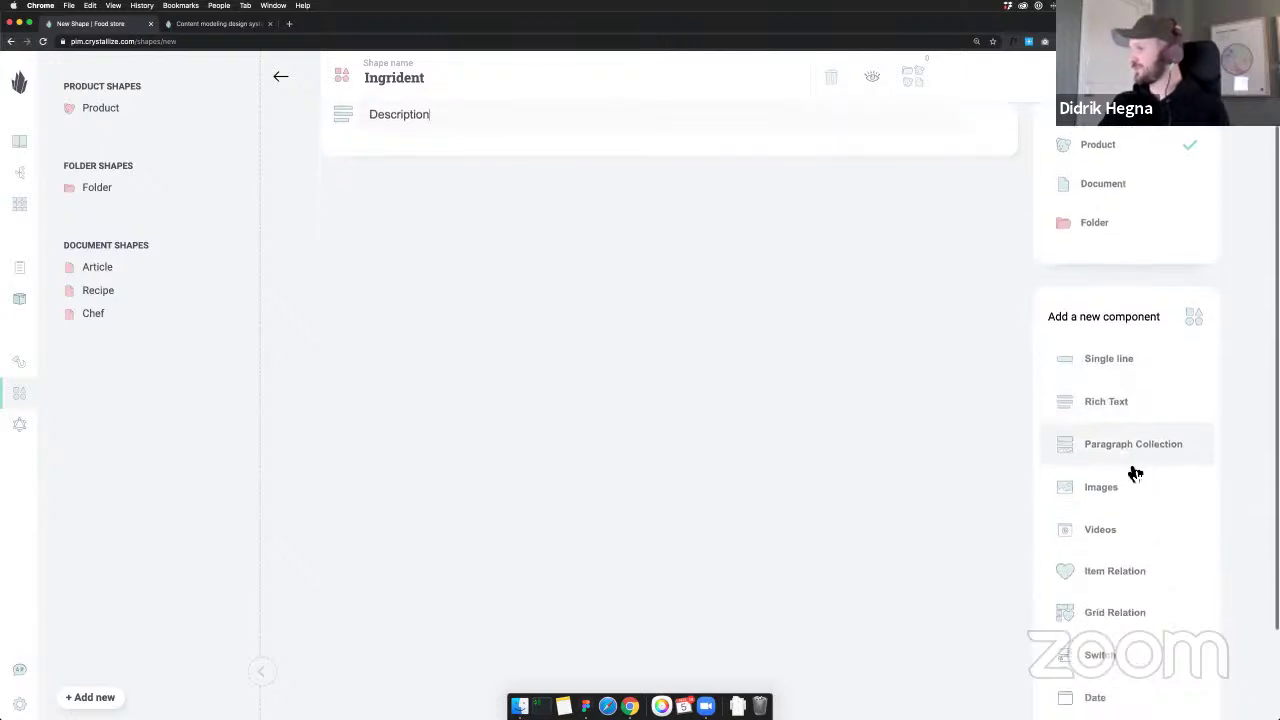
{"action": "left_click", "coordinate": [1105, 620]}
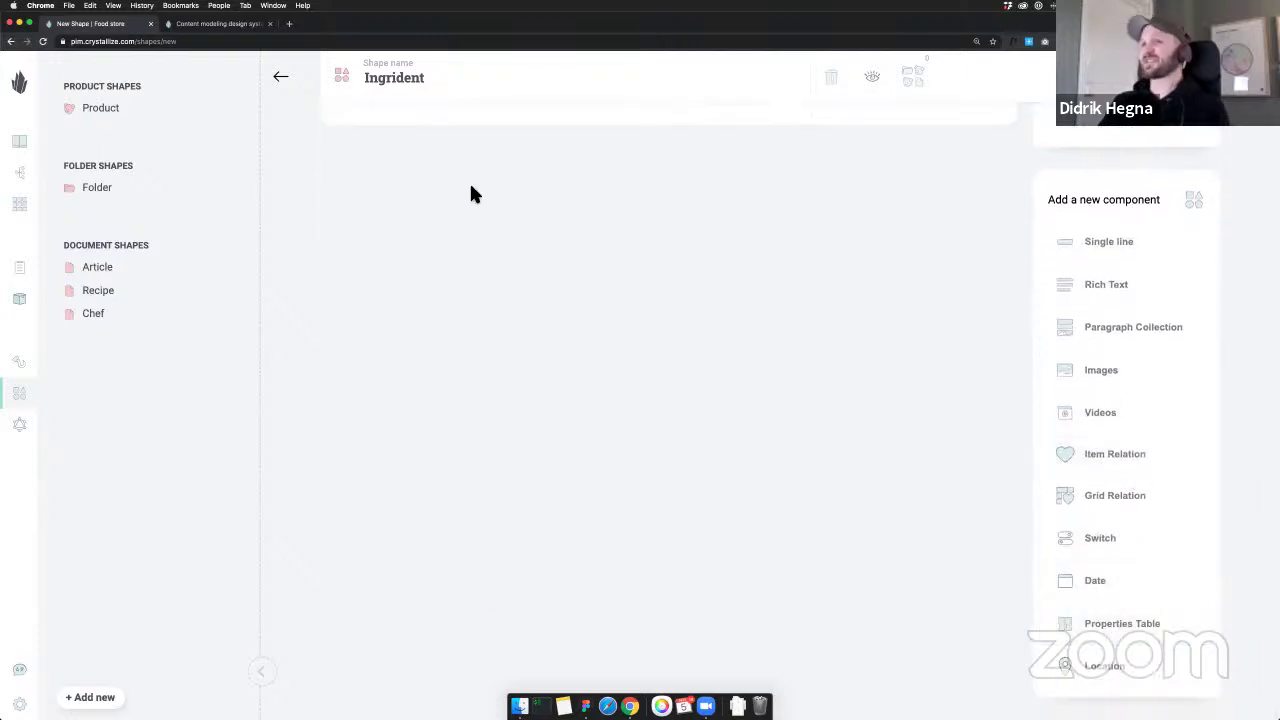
{"action": "type", "text": "Nutra"}
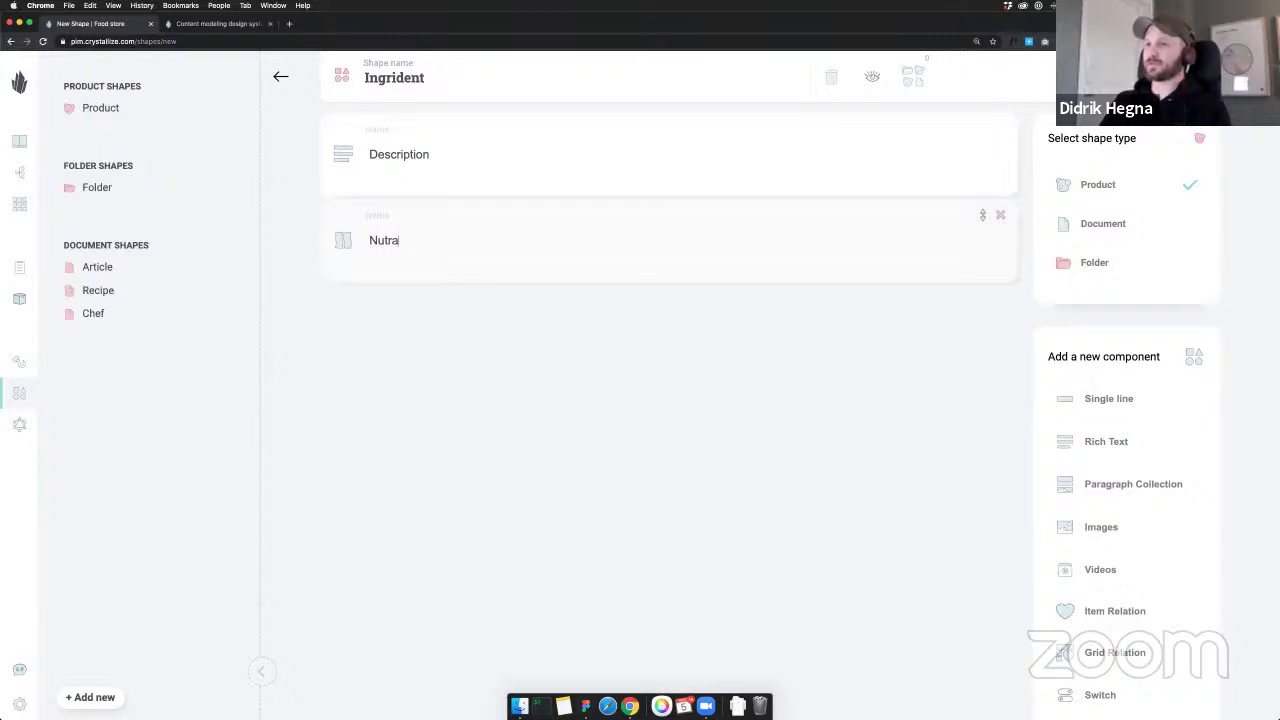
{"action": "type", "text": "tion "}
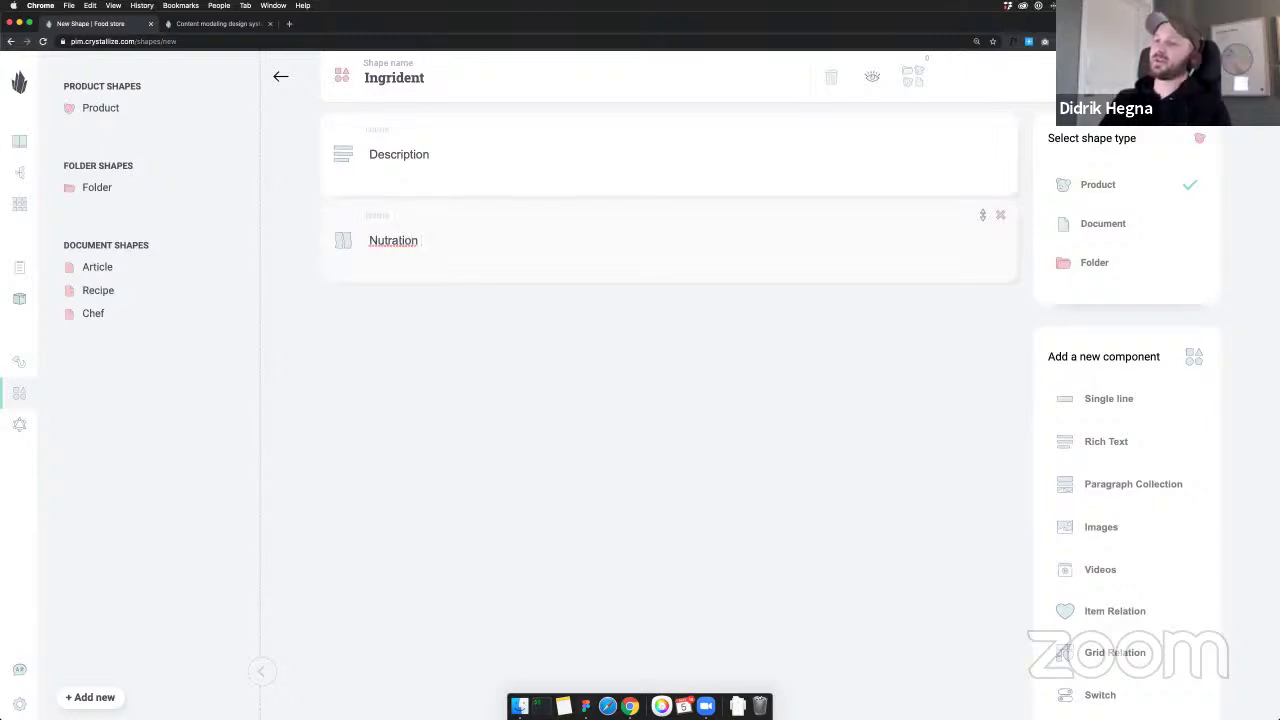
{"action": "type", "text": "inforam"}
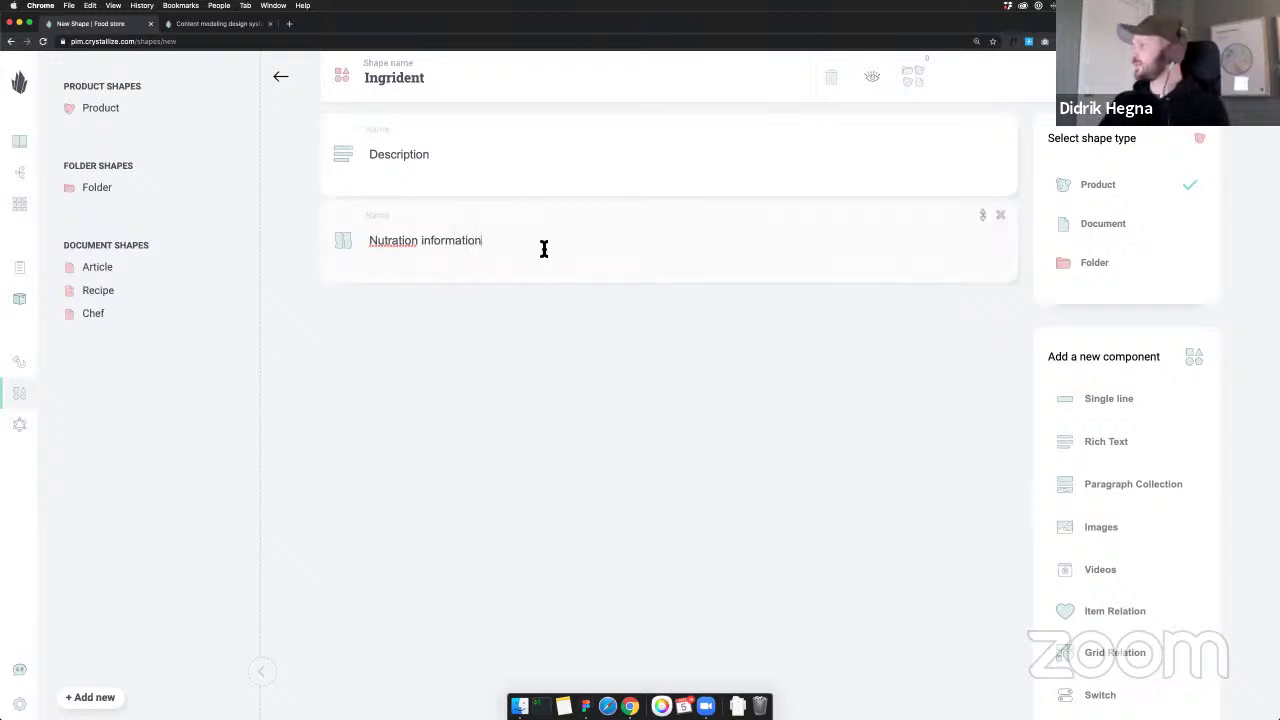
{"action": "key", "text": "super+Tab"}
{"action": "left_click", "coordinate": [614, 343]}
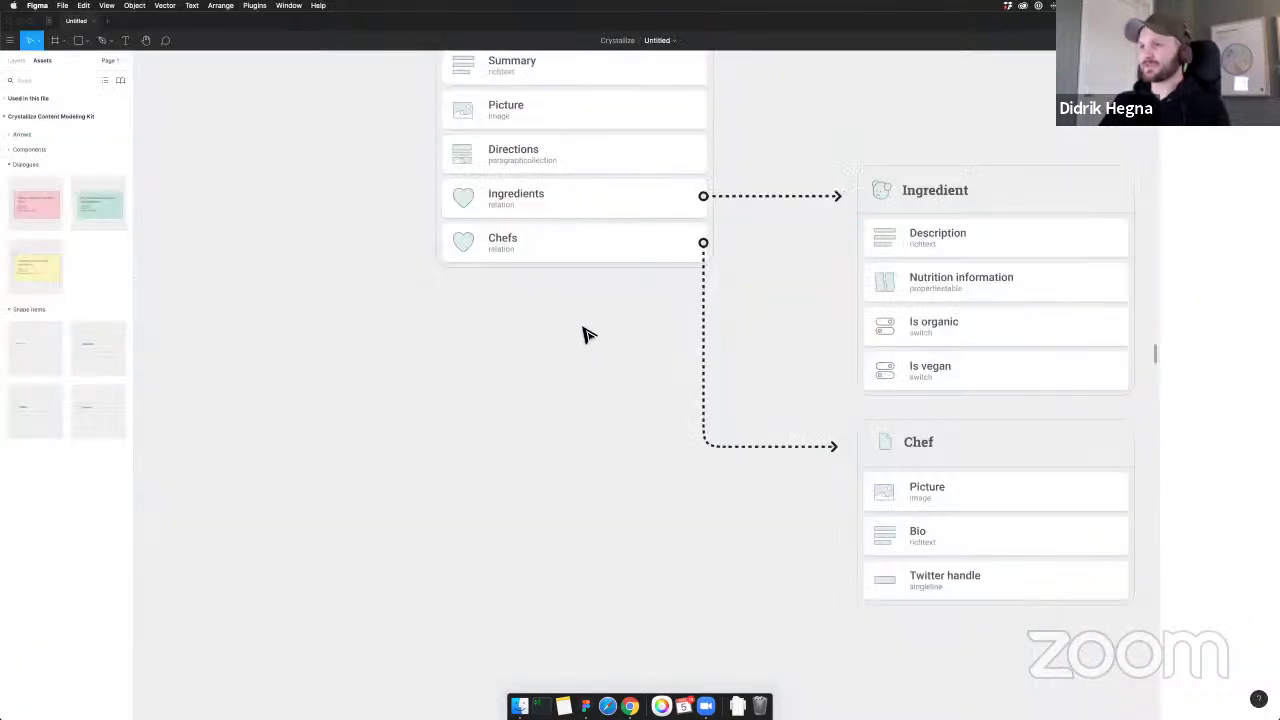
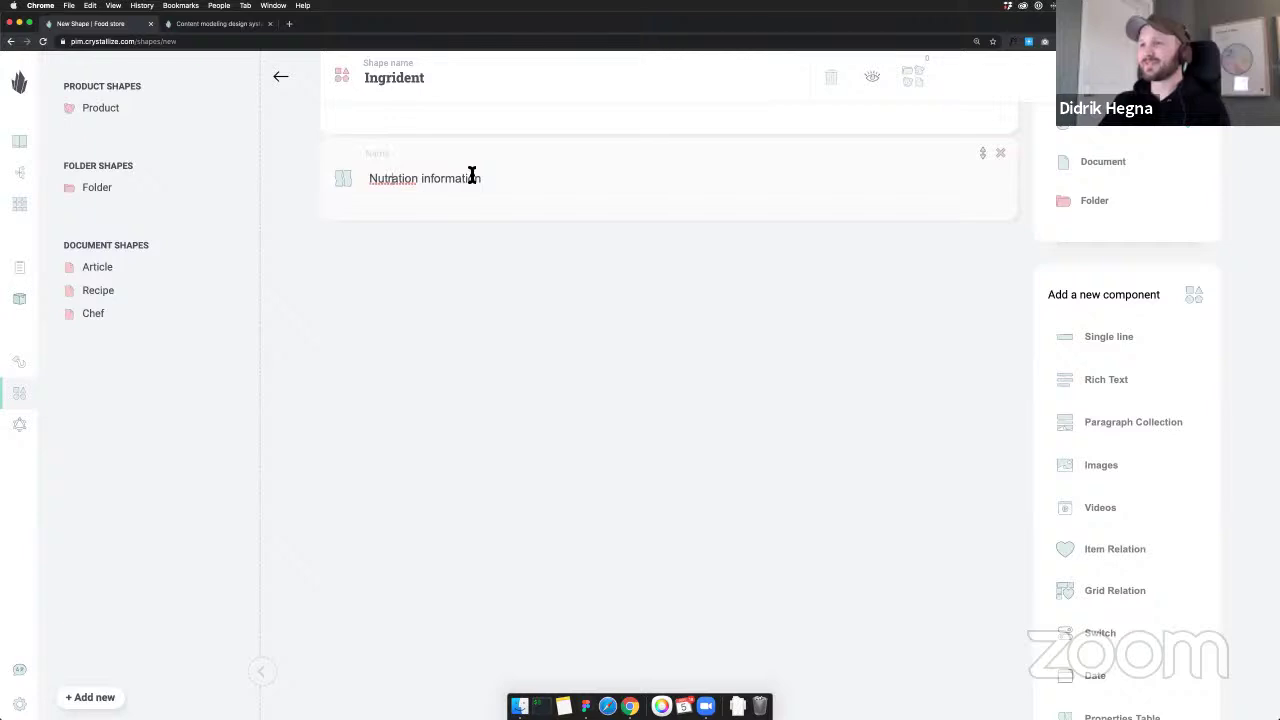
Begin correcting the spelling of the nutrition component name in the Ingrident shape
{"action": "left_click", "coordinate": [392, 178]}
{"action": "type", "text": "i"}
{"action": "scroll", "coordinate": [536, 185], "scroll_direction": "up", "scroll_amount": 2}
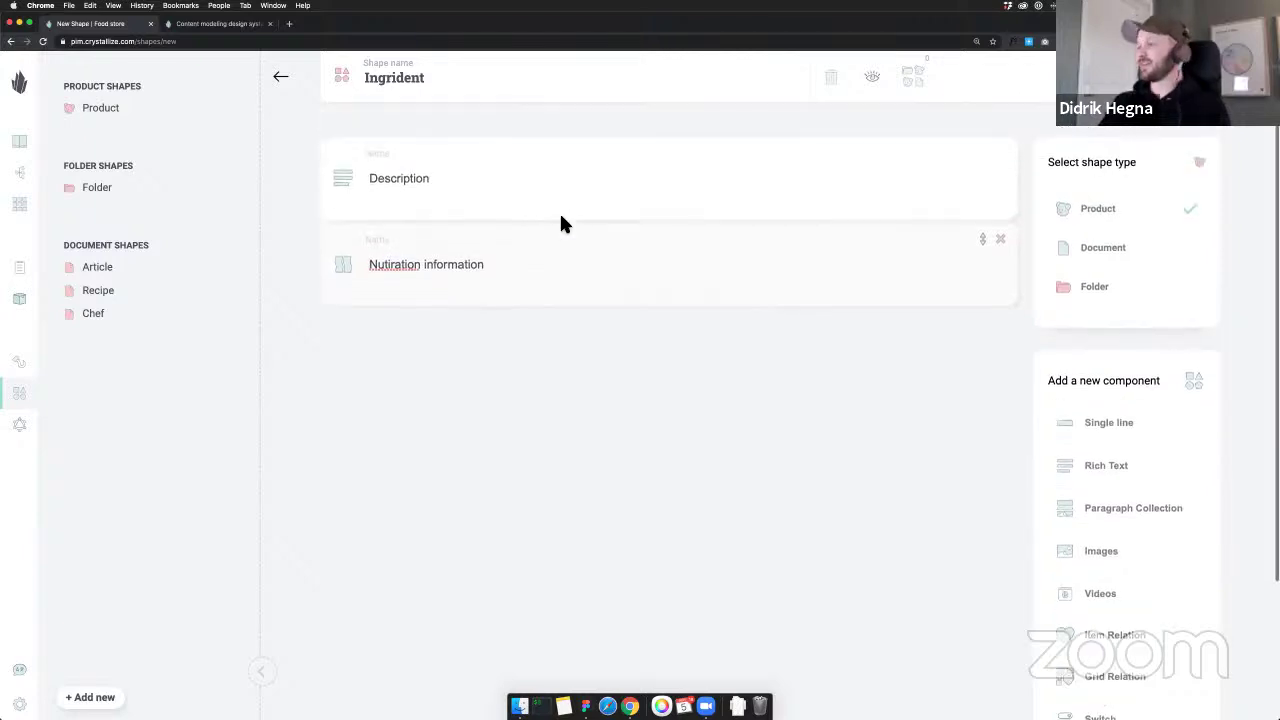
{"action": "scroll", "coordinate": [679, 285], "scroll_direction": "down", "scroll_amount": 2}
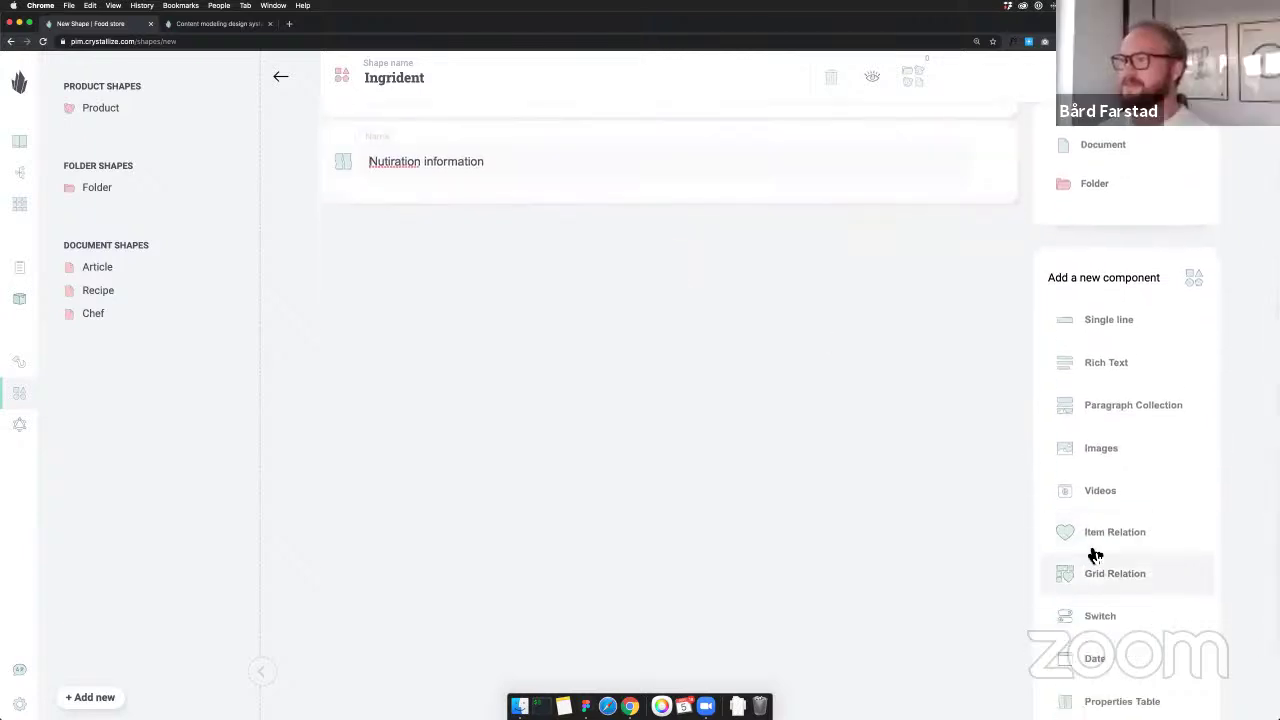
Add a Switch component named 'Is organic' to the Ingrident shape
{"action": "left_click", "coordinate": [1063, 619]}
{"action": "type", "text": "Is organic"}
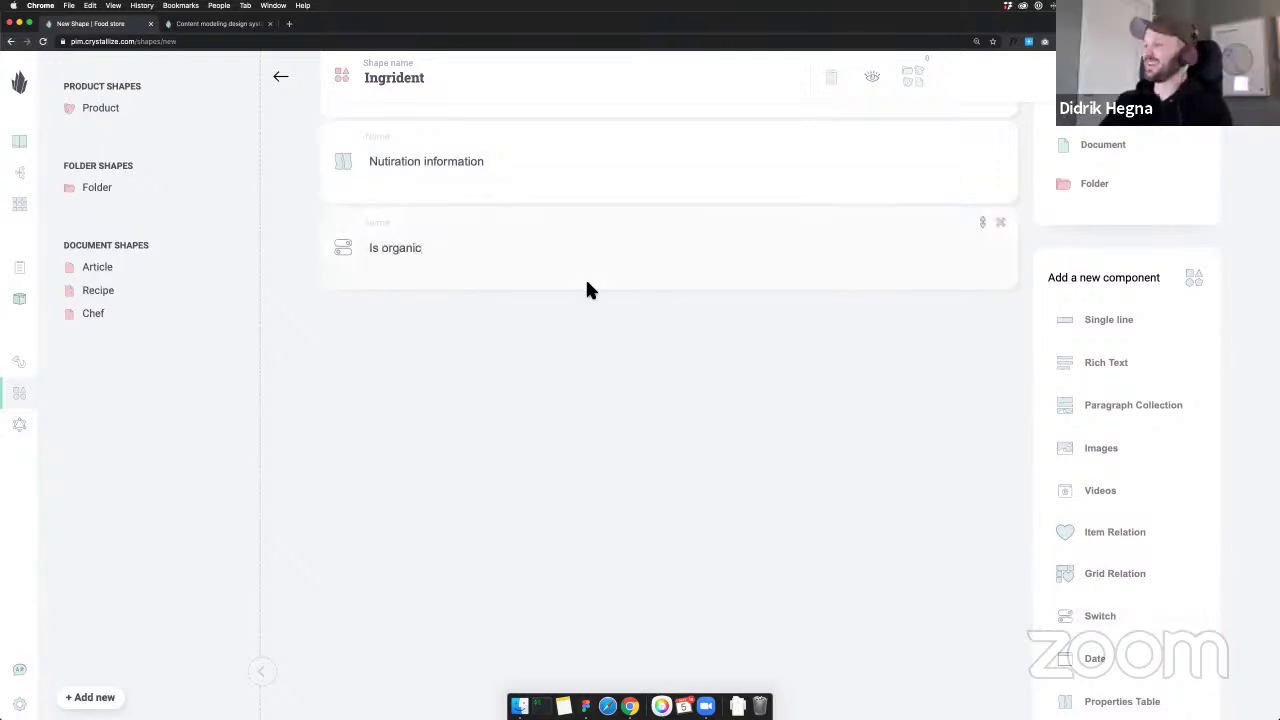
{"action": "scroll", "coordinate": [560, 240], "scroll_direction": "up", "scroll_amount": 1}
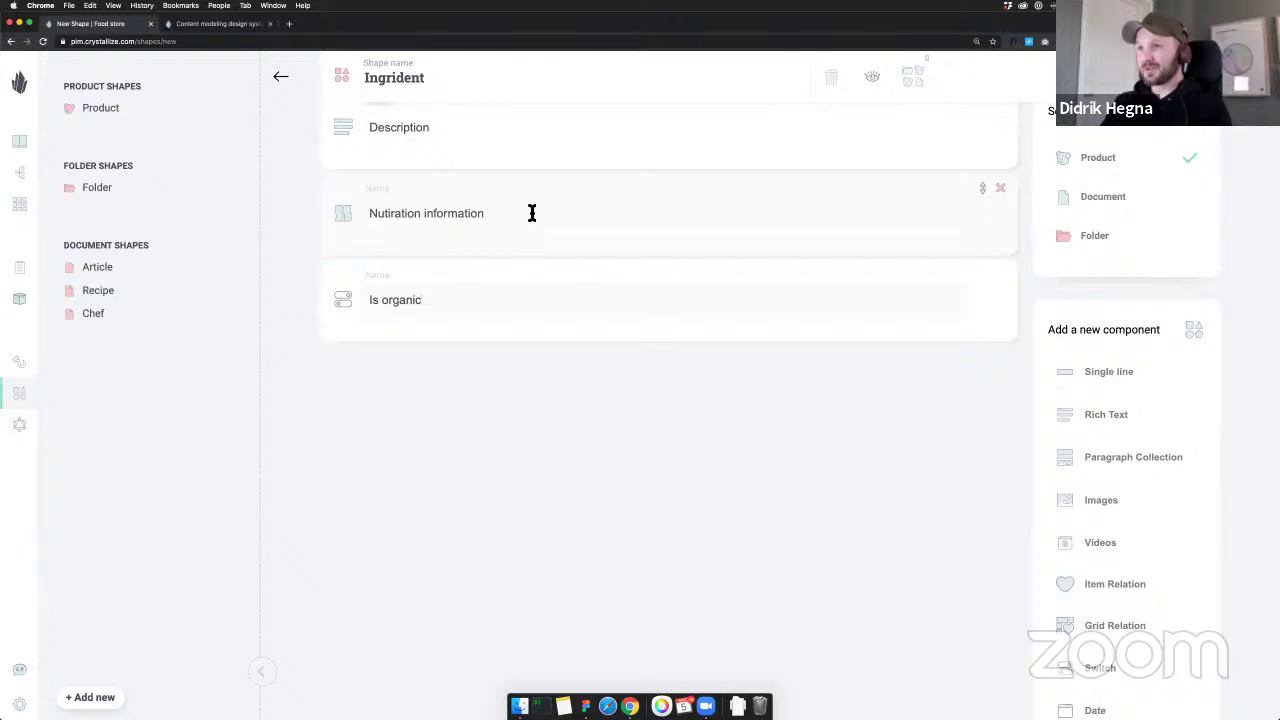
Rename the misspelled 'Nutration' component to 'Nutrition information'
{"action": "left_click", "coordinate": [392, 213]}
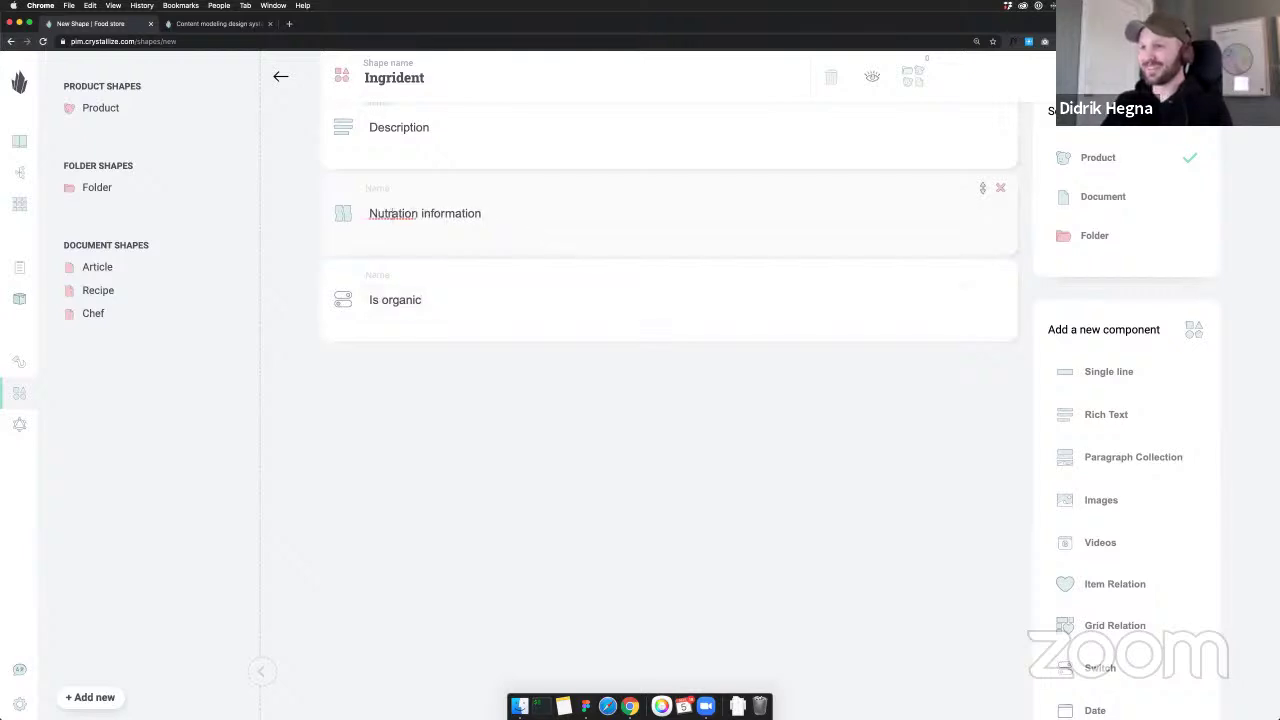
{"action": "type", "text": "i"}
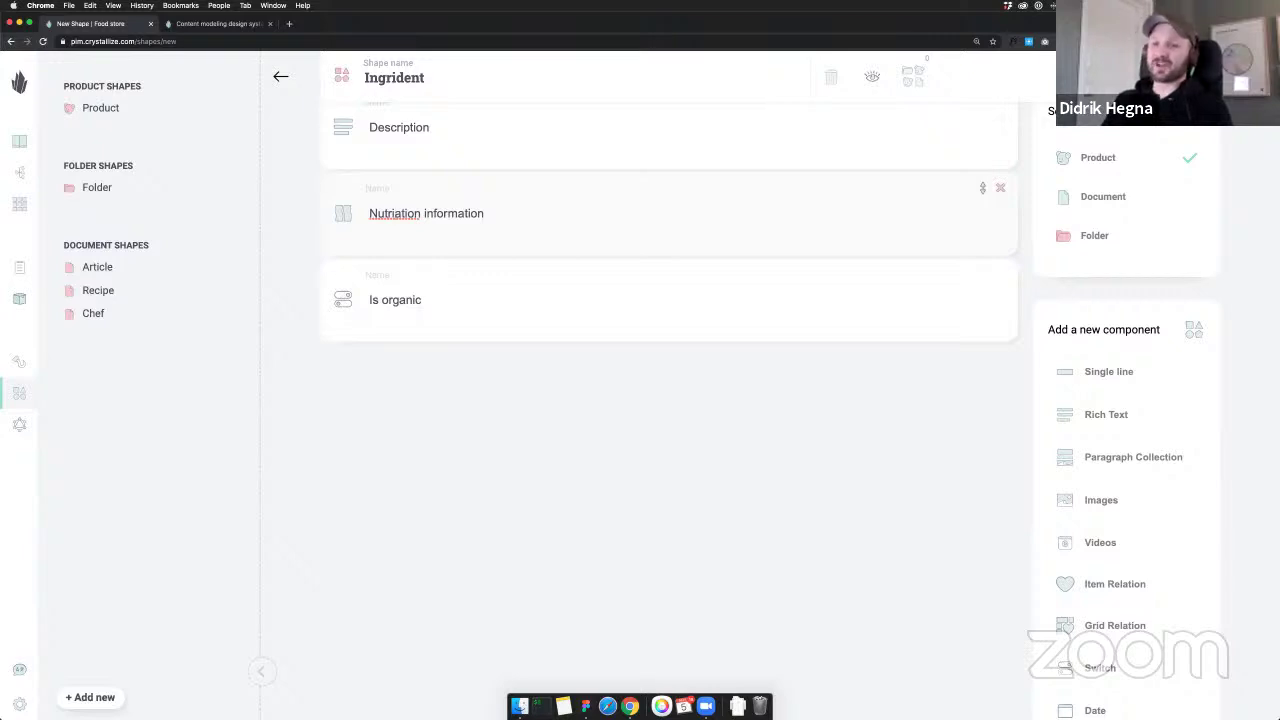
{"action": "key", "text": "ctrl+a"}
{"action": "type", "text": "Nutra"}
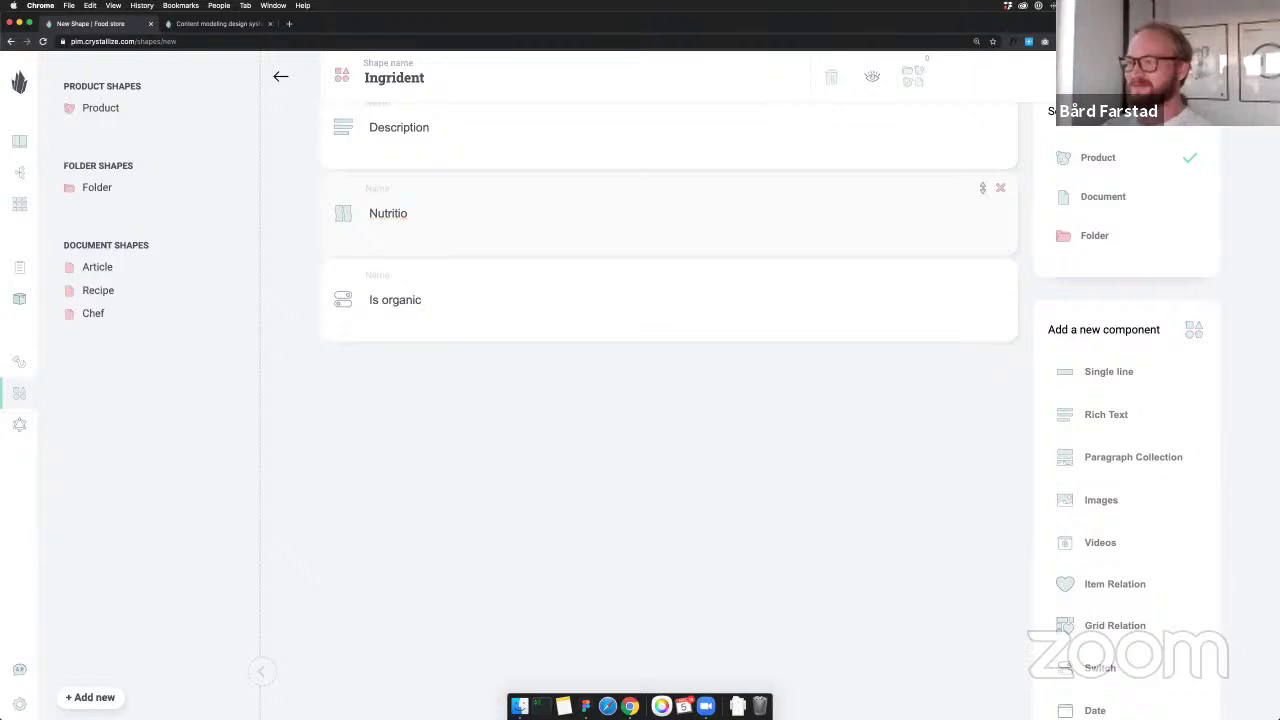
{"action": "type", "text": "tion information"}
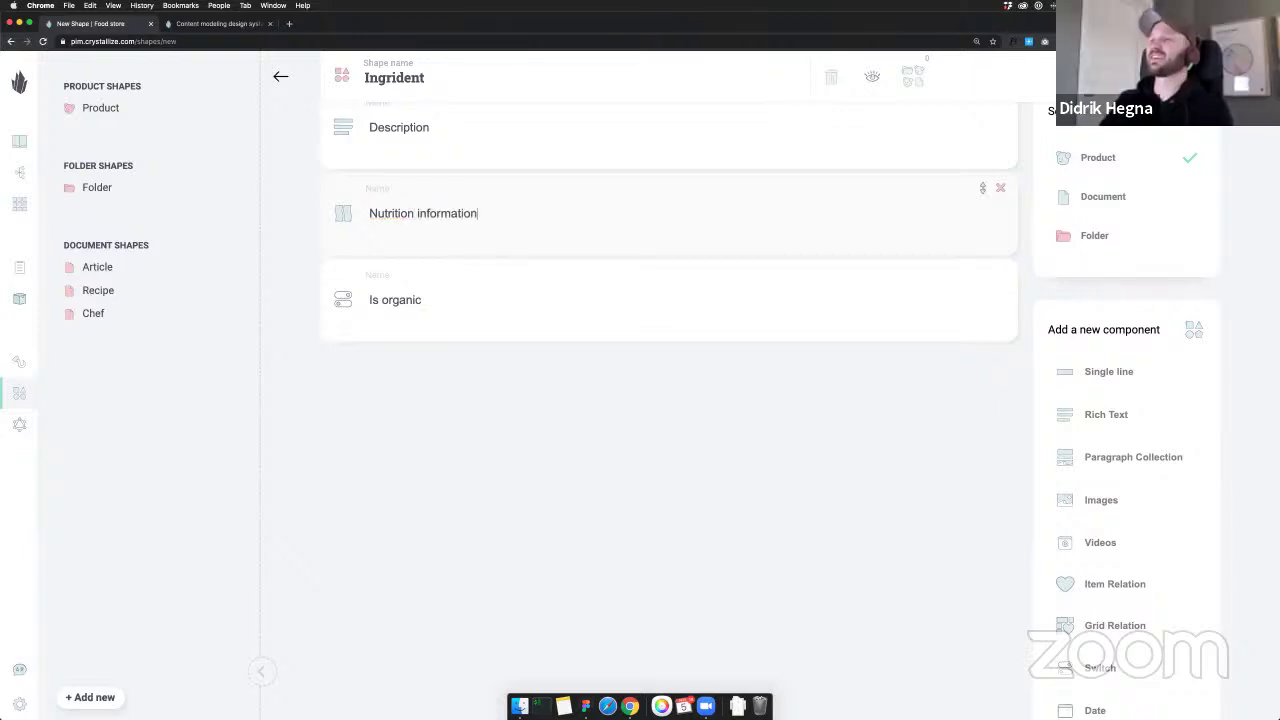
{"action": "scroll", "coordinate": [1100, 480], "scroll_direction": "down", "scroll_amount": 1}
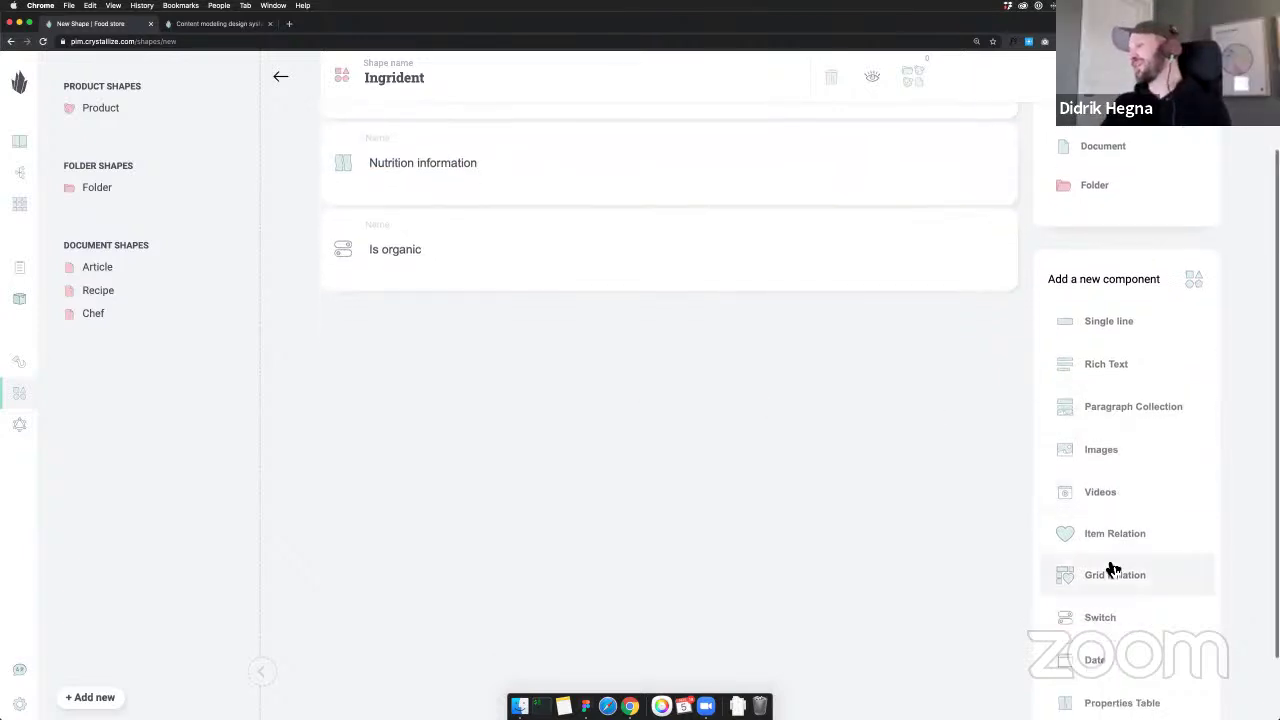
Add a second Switch component and bring the Figma content model to the front
{"action": "left_click", "coordinate": [1122, 616]}
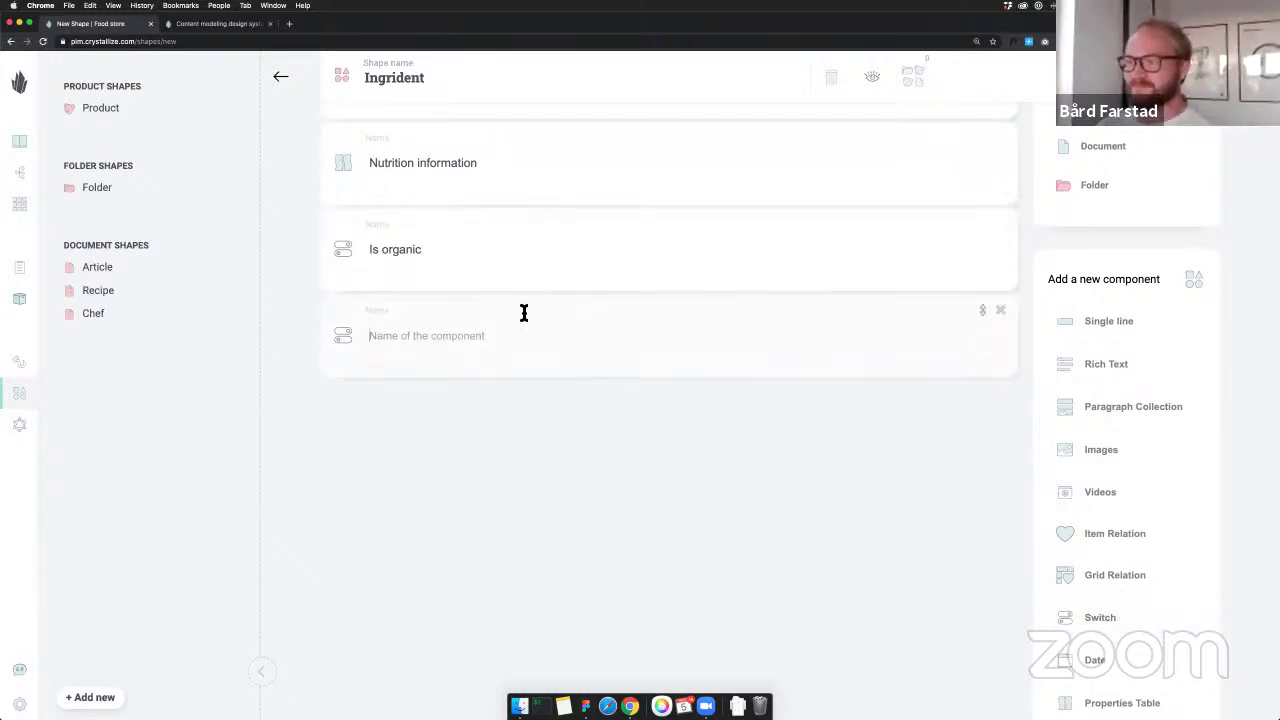
{"action": "type", "text": "Is vegan"}
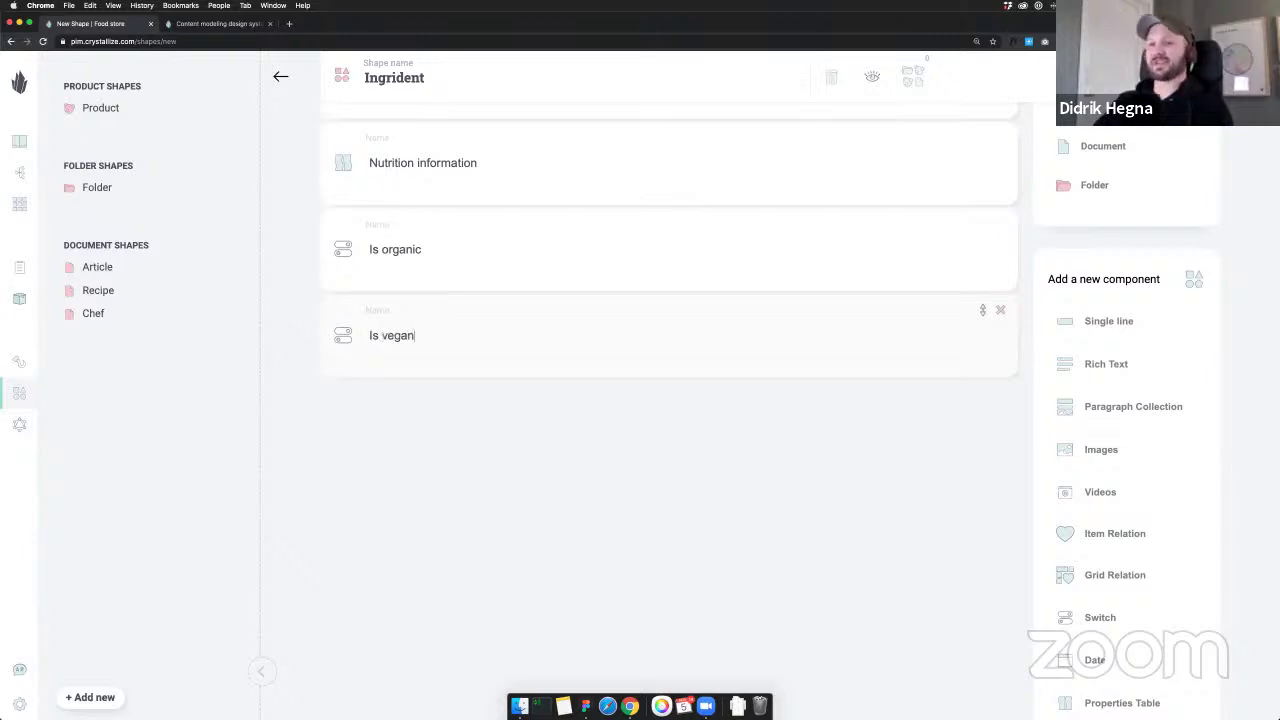
{"action": "key", "text": "super+Tab"}
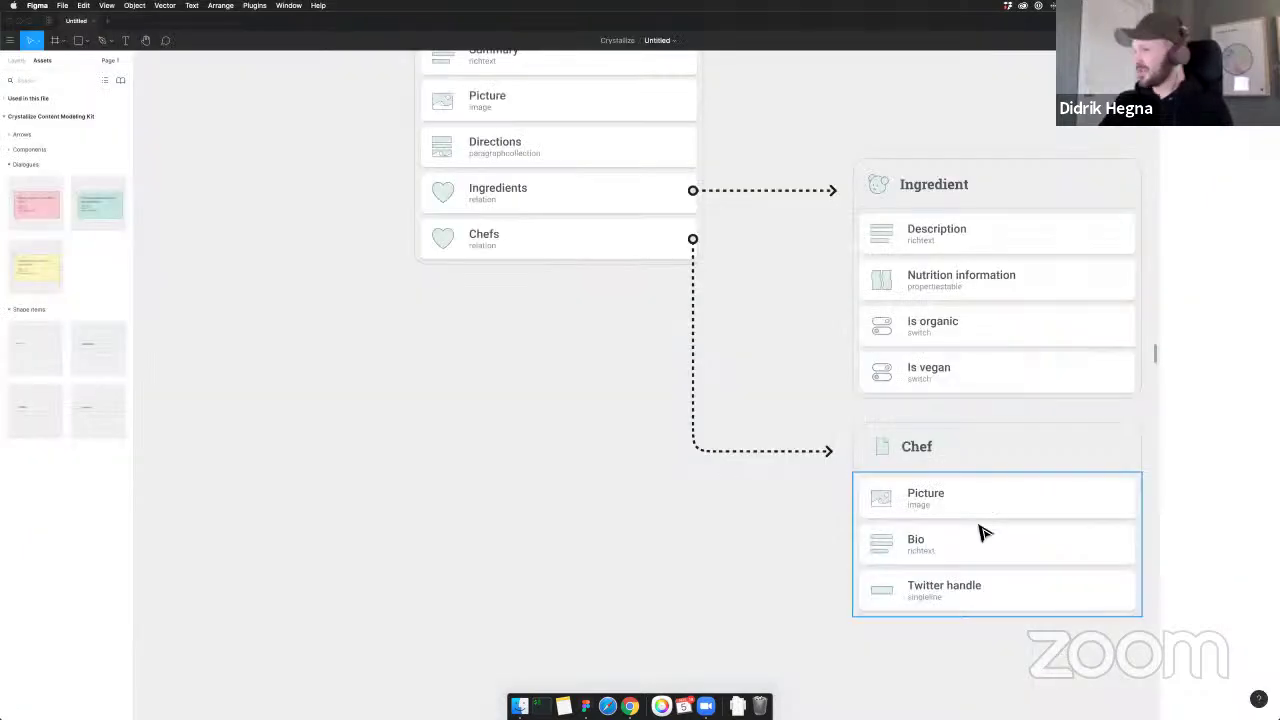
{"action": "scroll", "coordinate": [950, 240], "scroll_direction": "right", "scroll_amount": 2}
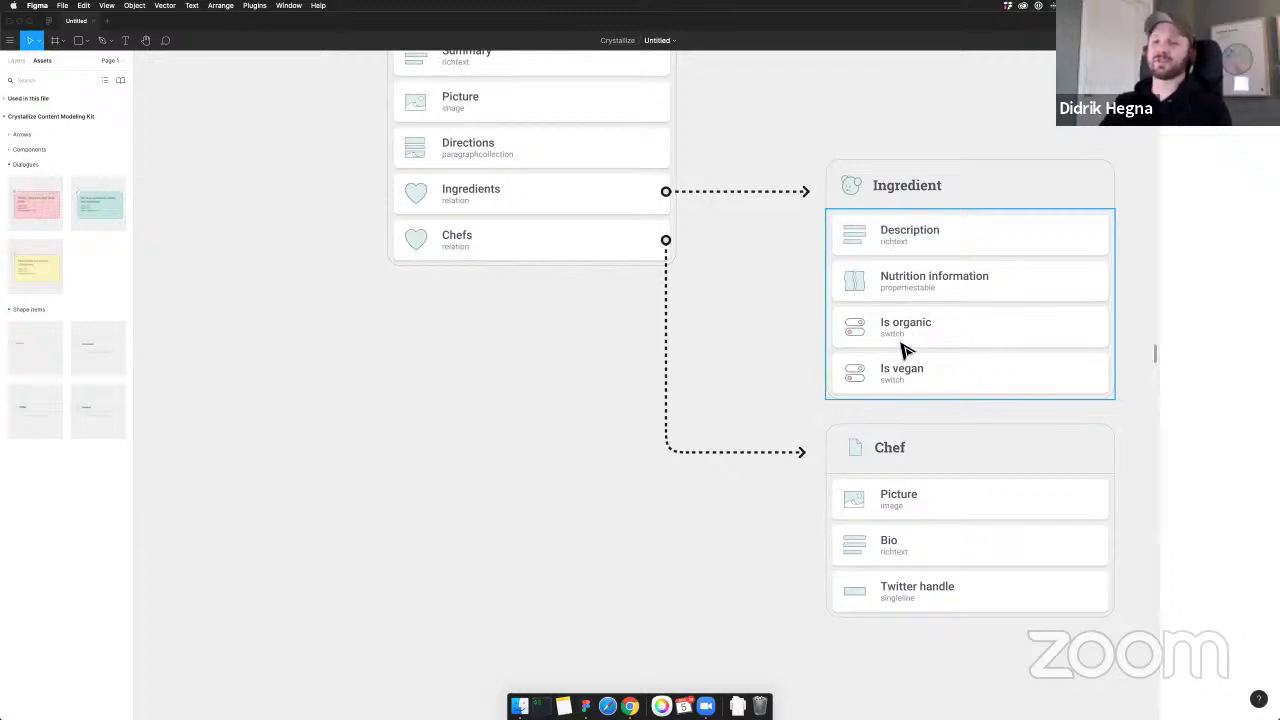
Check the Is organic field in the Figma diagram, then return to the Crystallize shape editor
{"action": "left_click", "coordinate": [851, 328]}
{"action": "key", "text": "super+Tab"}
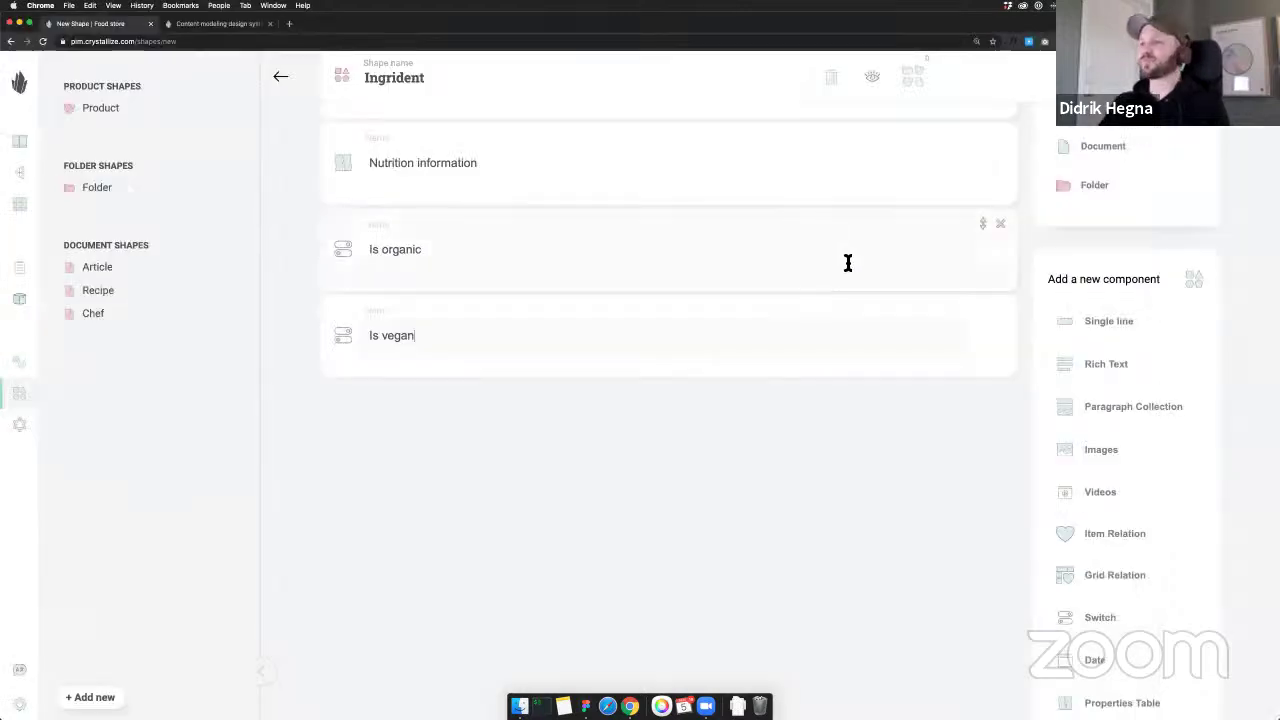
{"action": "scroll", "coordinate": [906, 369], "scroll_direction": "up", "scroll_amount": 1}
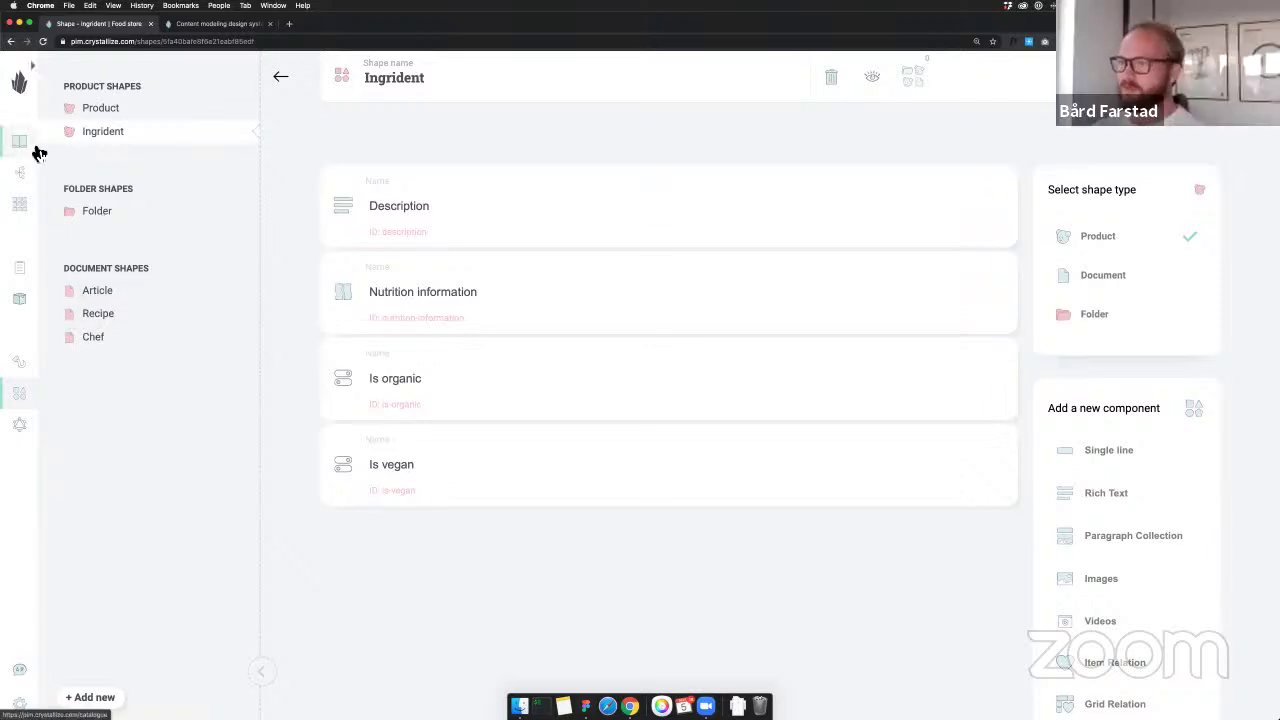
Delete the unused Article shape
{"action": "left_click", "coordinate": [152, 293]}
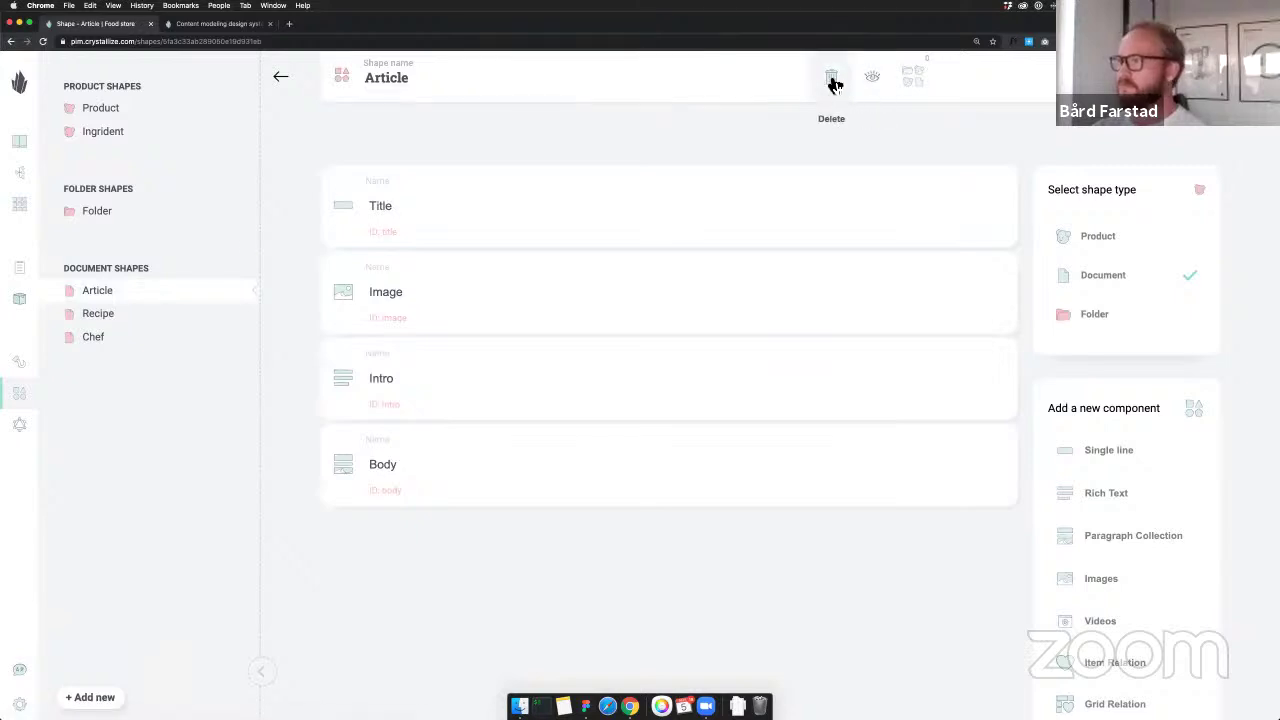
{"action": "left_click", "coordinate": [832, 82]}
{"action": "left_click", "coordinate": [713, 420]}
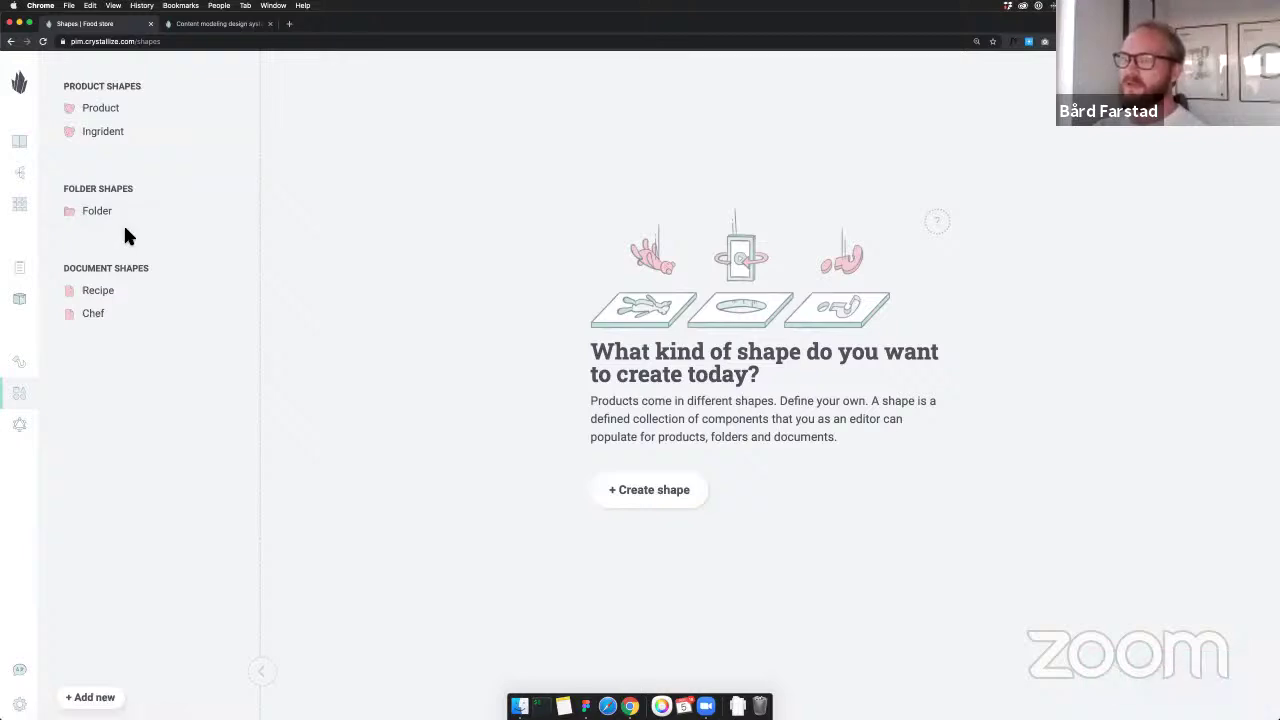
Delete the unused Product shape and go to the empty Catalogue
{"action": "left_click", "coordinate": [135, 119]}
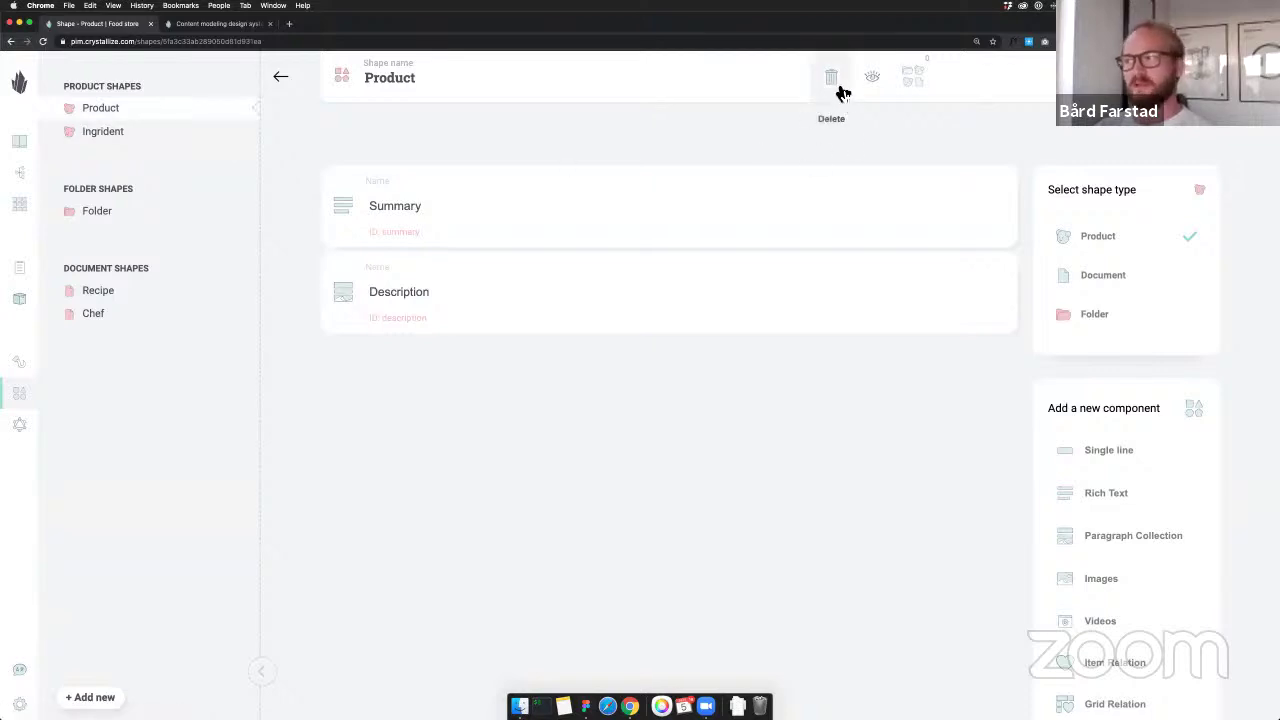
{"action": "left_click", "coordinate": [831, 78]}
{"action": "left_click", "coordinate": [707, 430]}
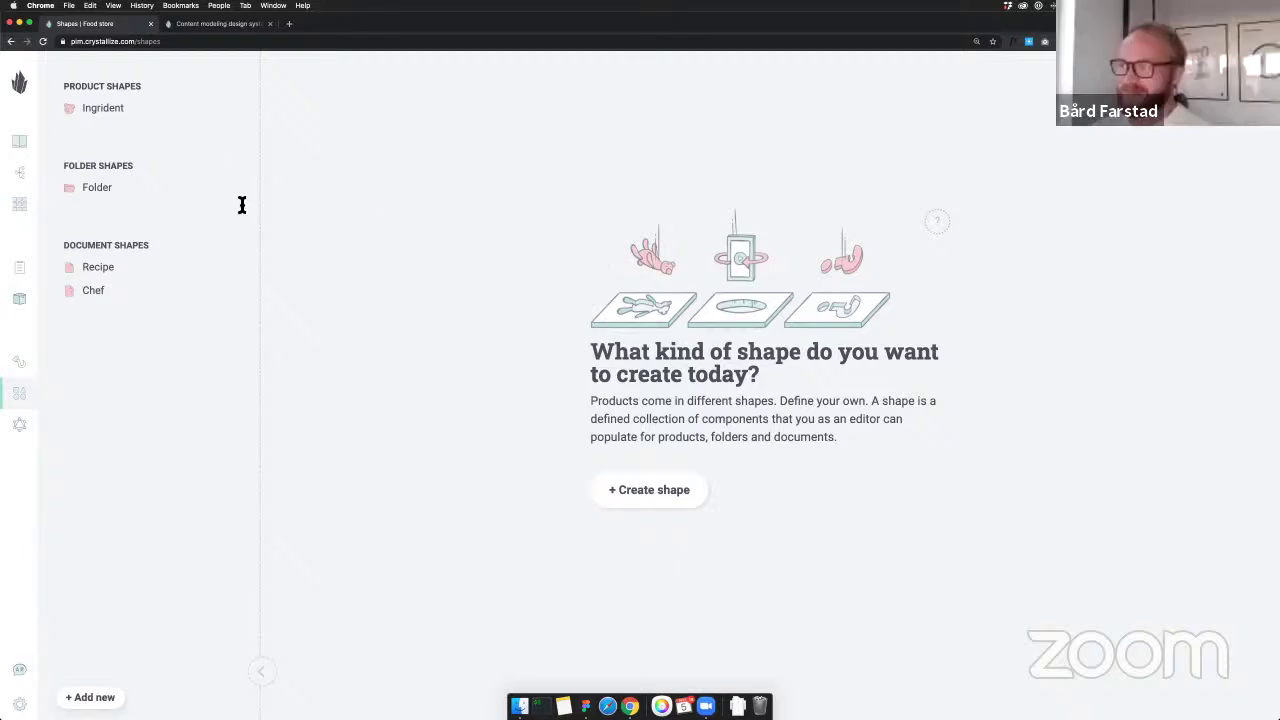
{"action": "left_click", "coordinate": [28, 141]}
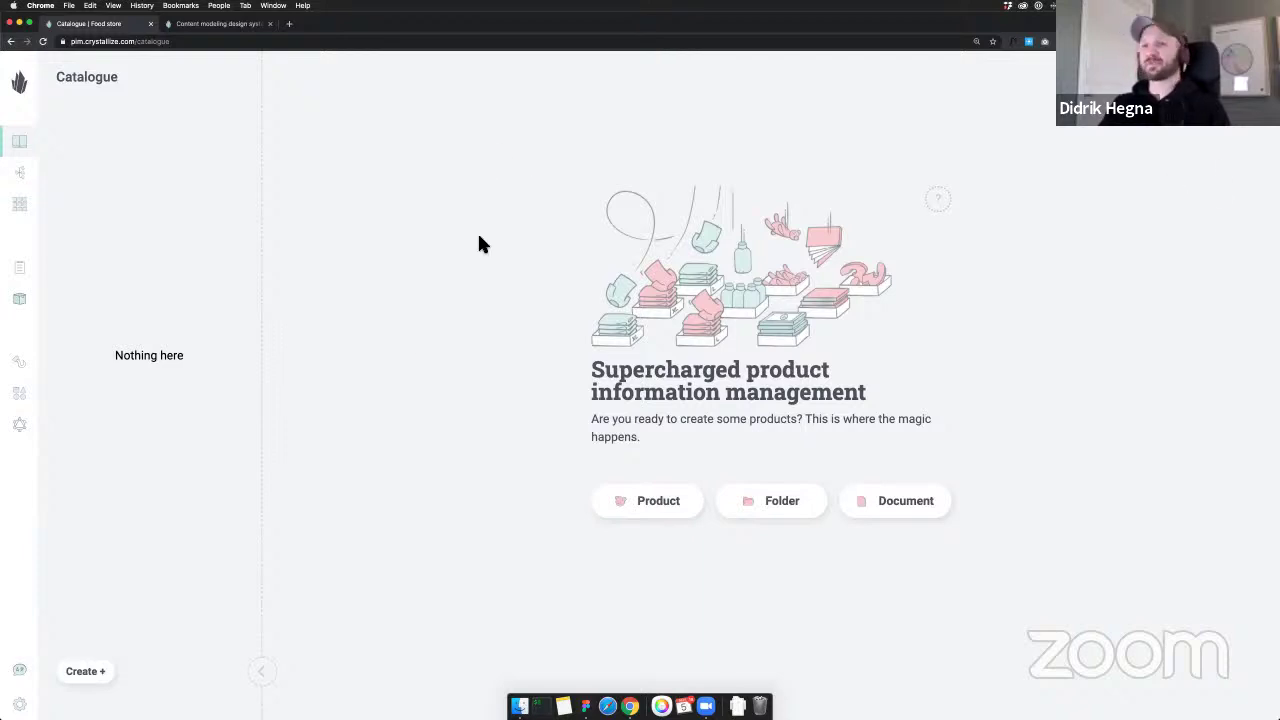
Create a 'Chefs' folder with brief text 'Chefs' and dismiss the Published notice
{"action": "left_click", "coordinate": [90, 680]}
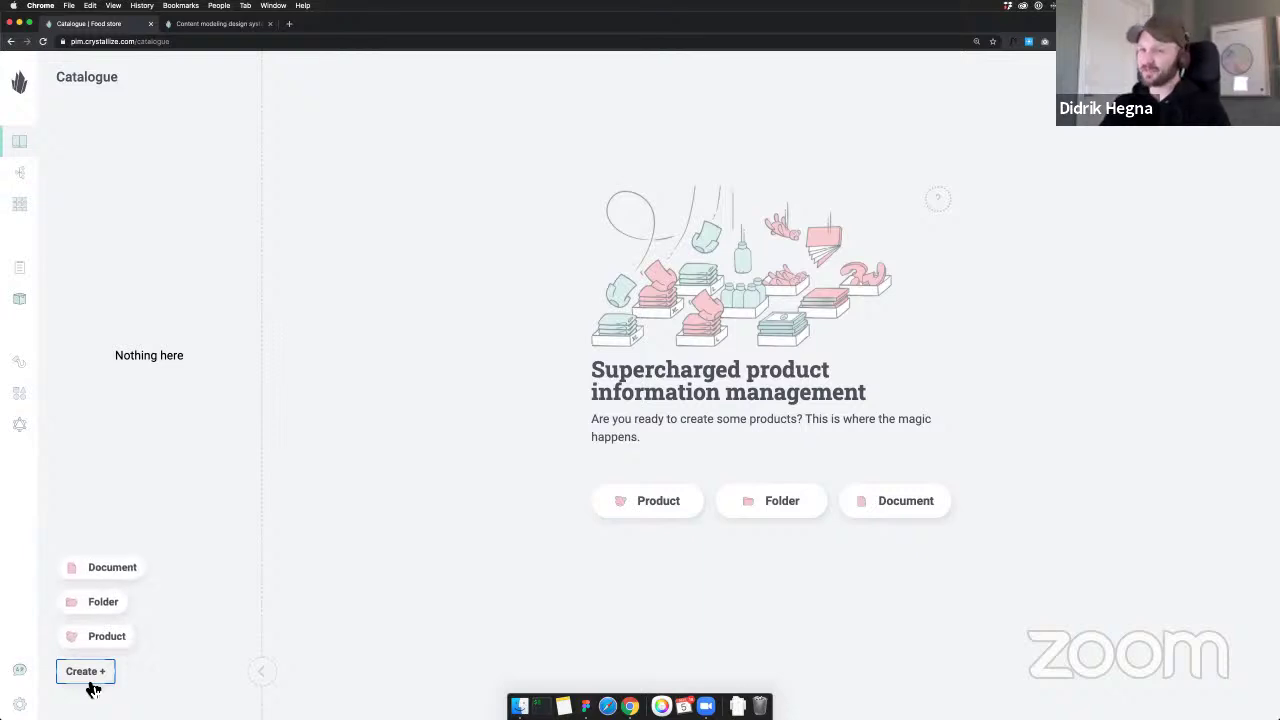
{"action": "left_click", "coordinate": [98, 604]}
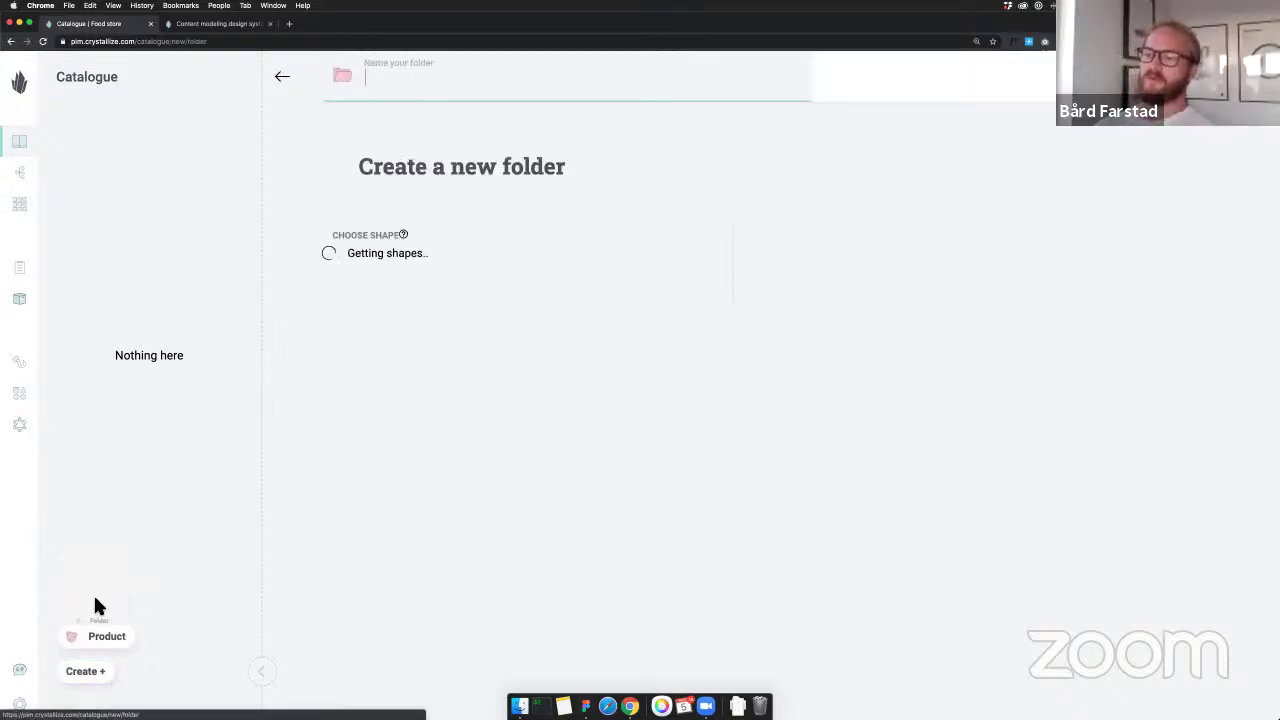
{"action": "type", "text": "Chefs"}
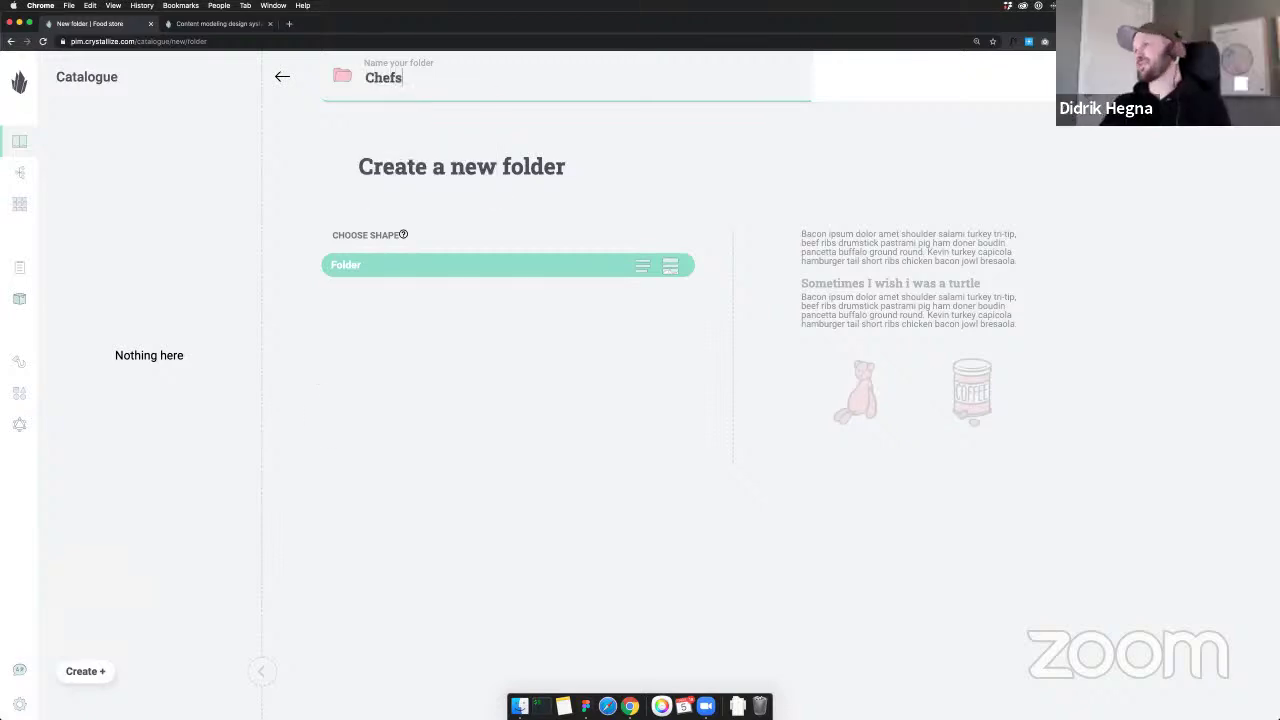
{"action": "key", "text": "Return"}
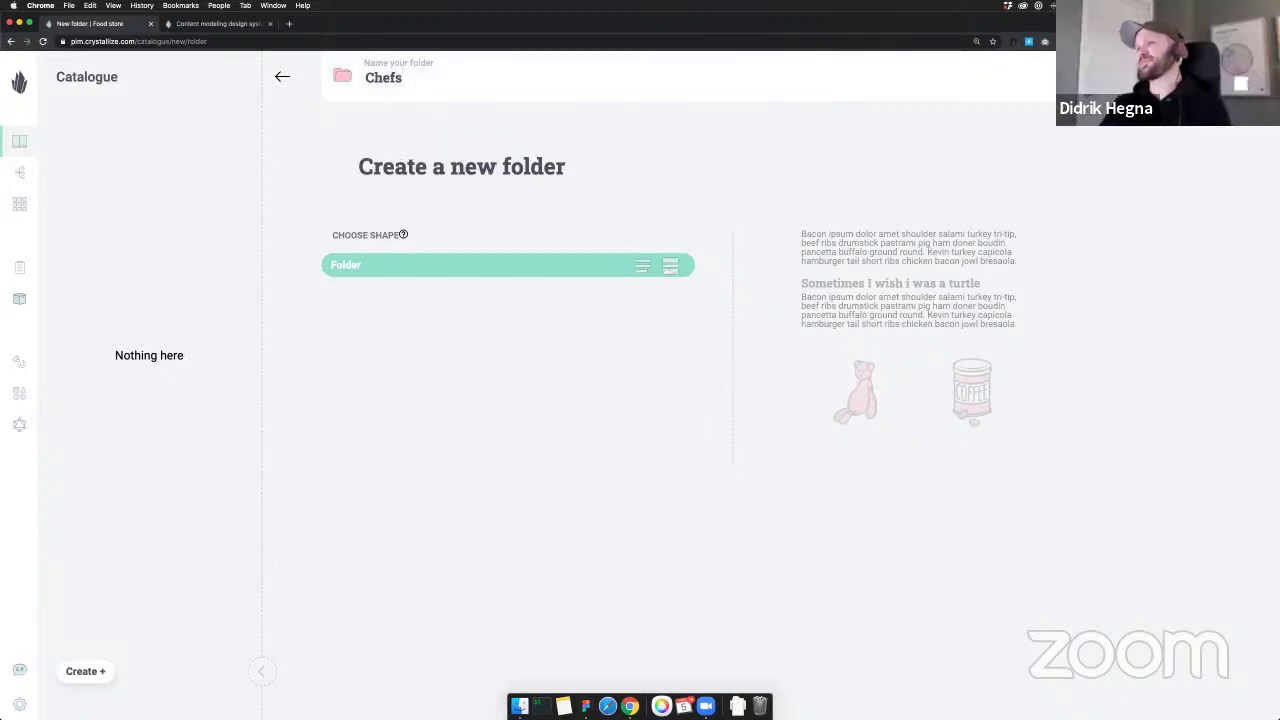
{"action": "left_click", "coordinate": [584, 204]}
{"action": "type", "text": "Chefs"}
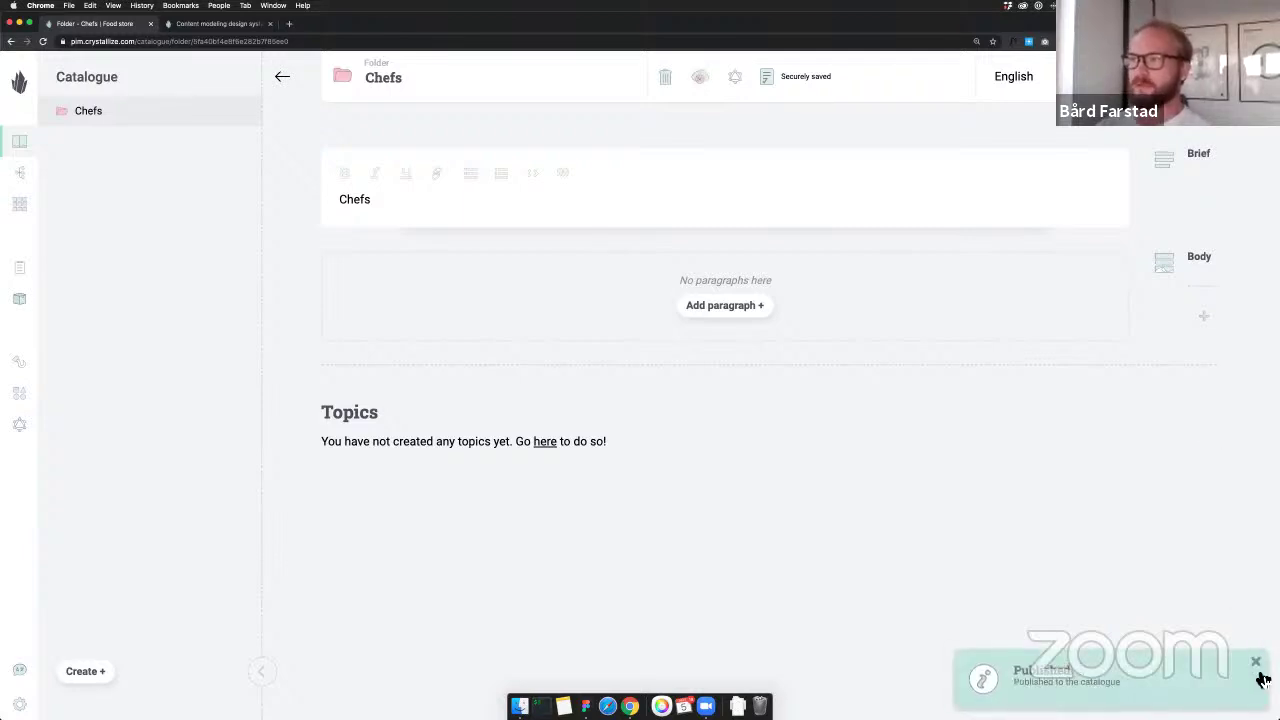
{"action": "left_click", "coordinate": [1256, 662]}
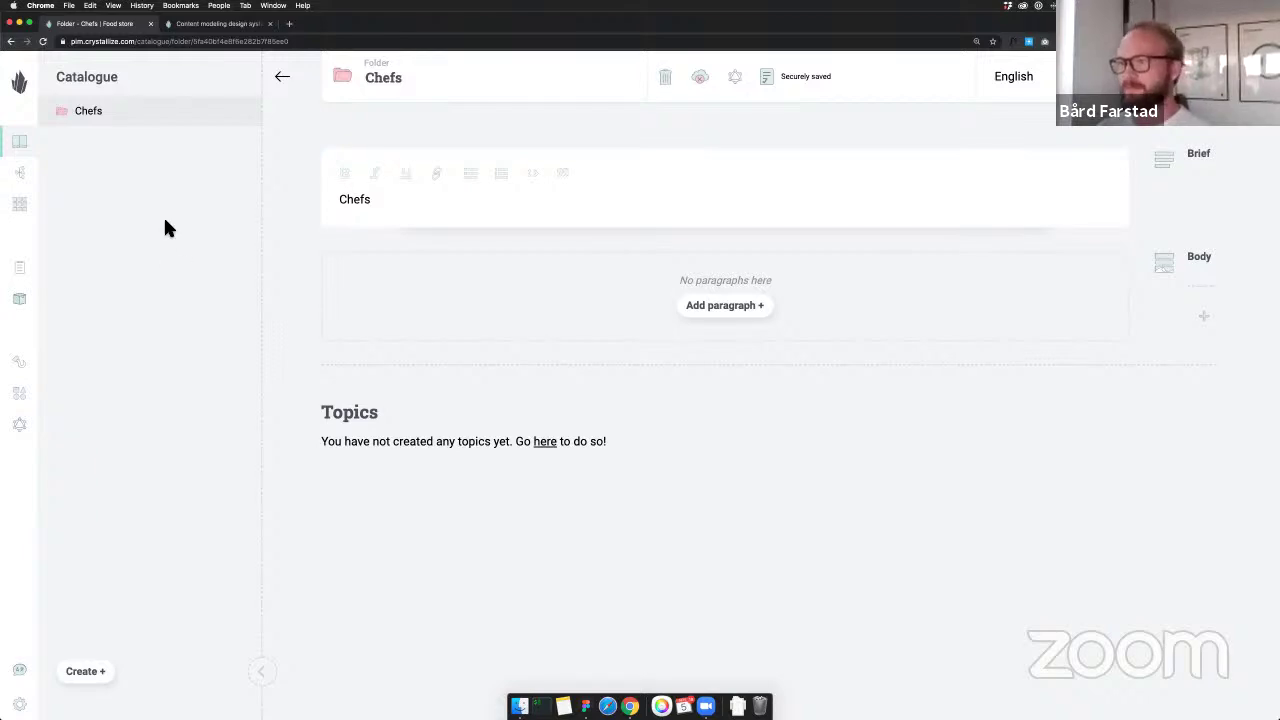
Create a new catalogue folder named 'Store'
{"action": "left_click", "coordinate": [100, 671]}
{"action": "left_click", "coordinate": [112, 605]}
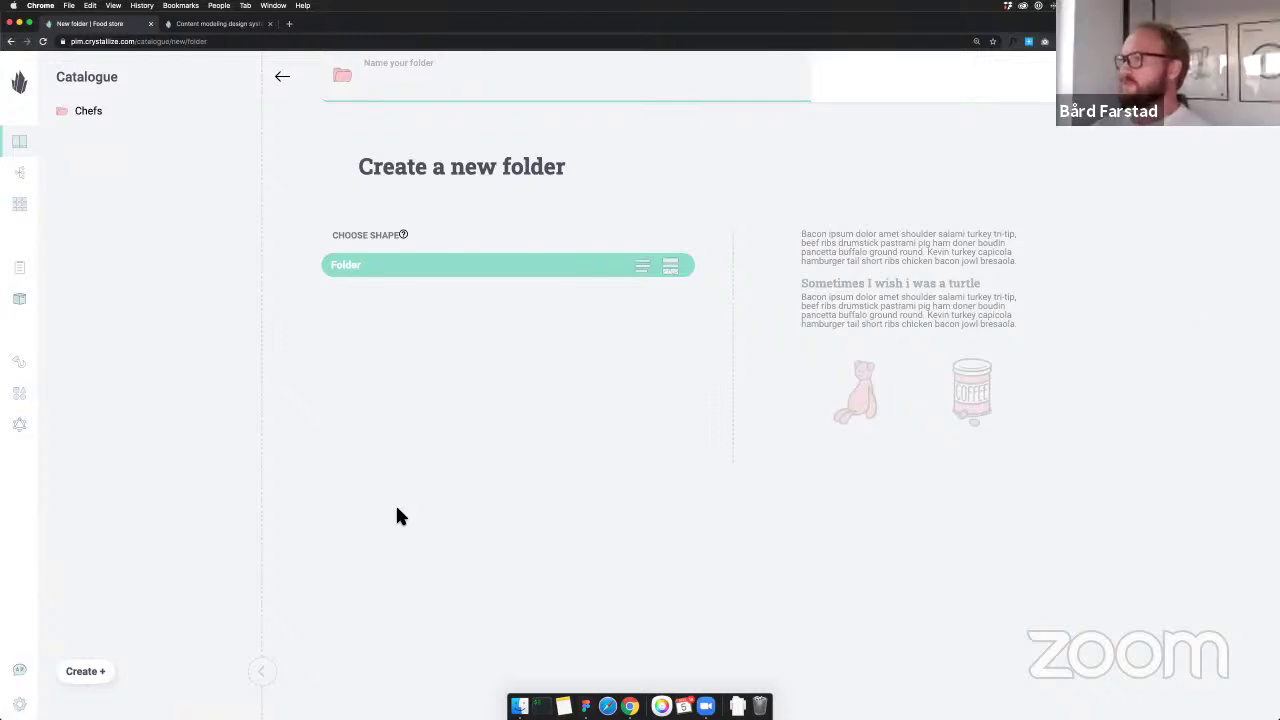
{"action": "type", "text": "Store"}
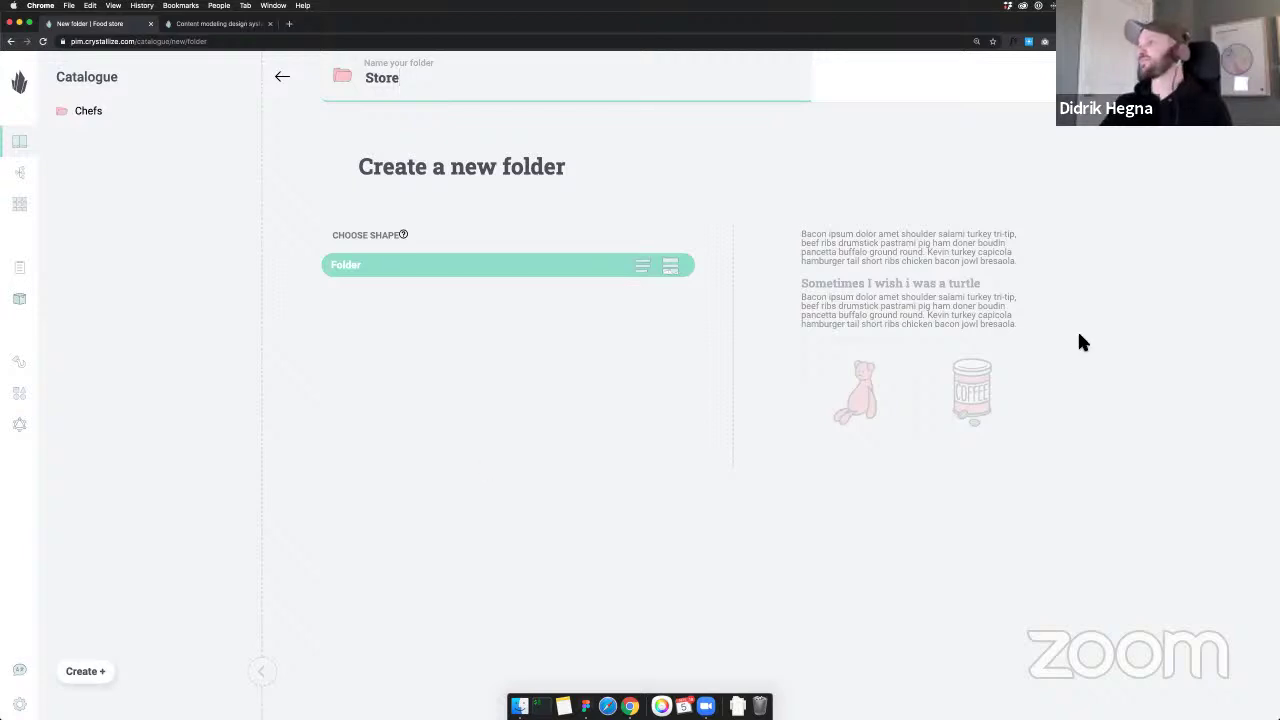
{"action": "key", "text": "Return"}
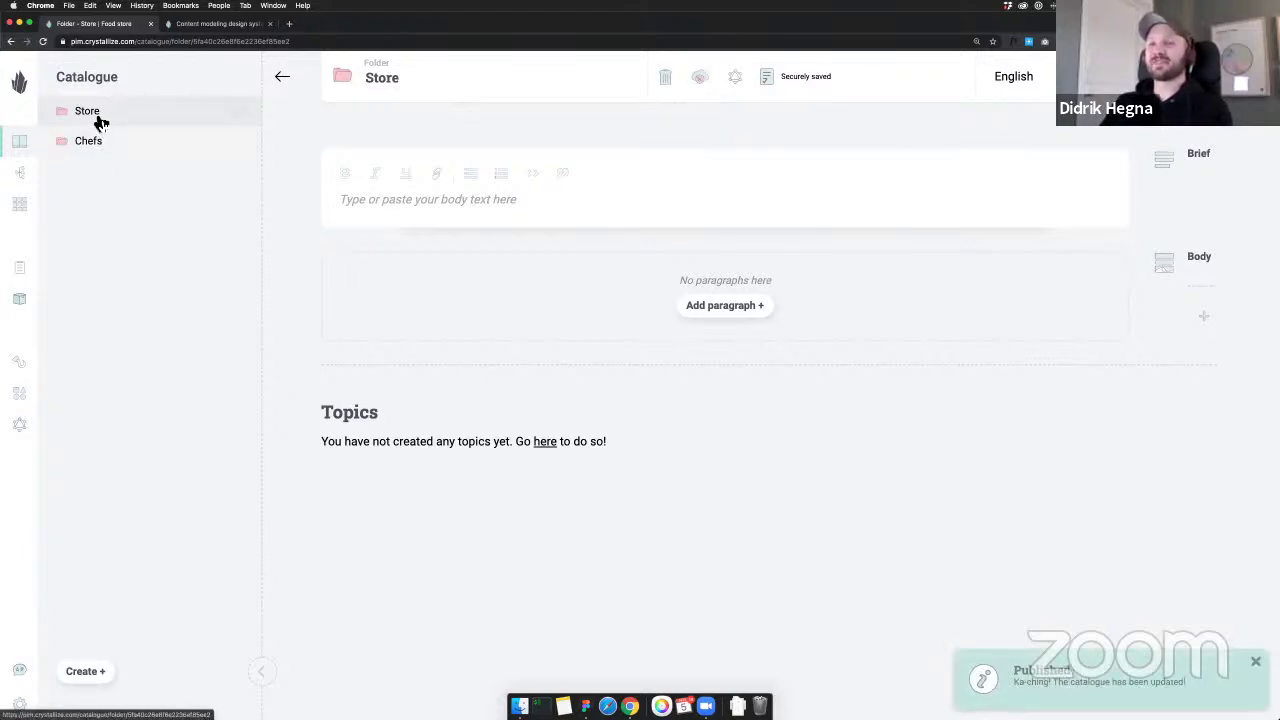
Create a new catalogue folder named 'Recipes'
{"action": "left_click", "coordinate": [90, 675]}
{"action": "left_click", "coordinate": [98, 609]}
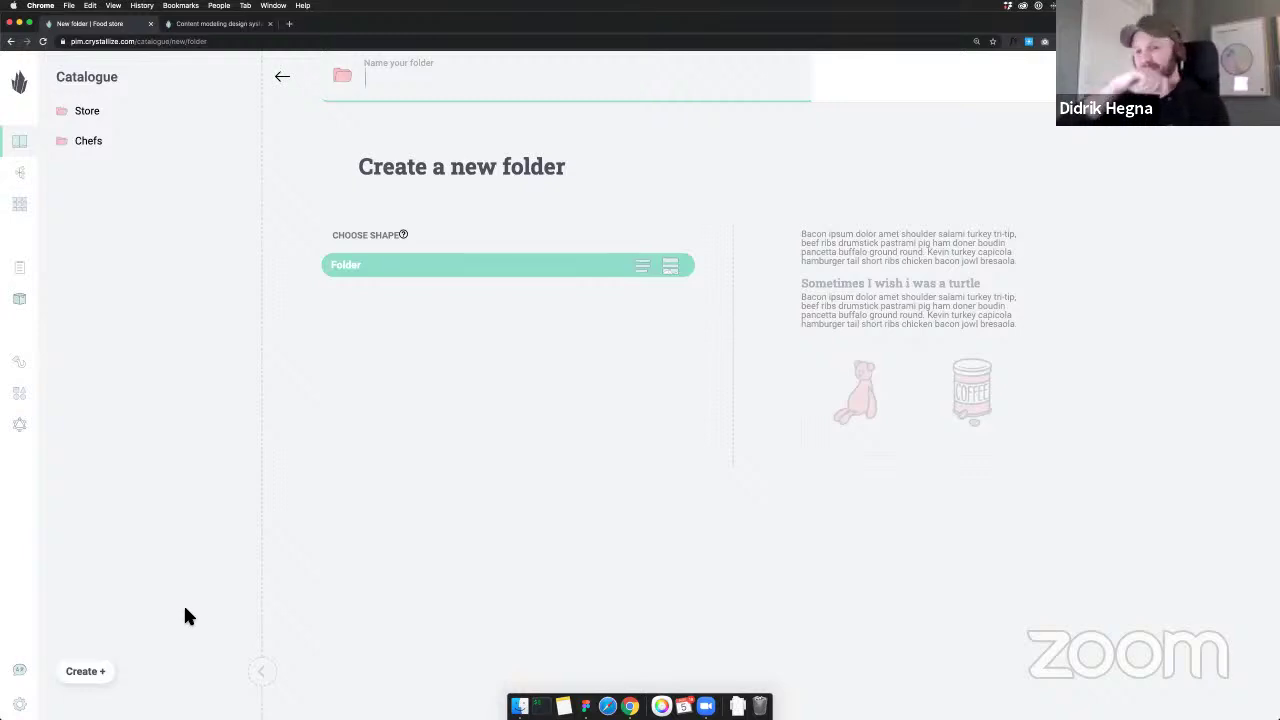
{"action": "type", "text": "Reci"}
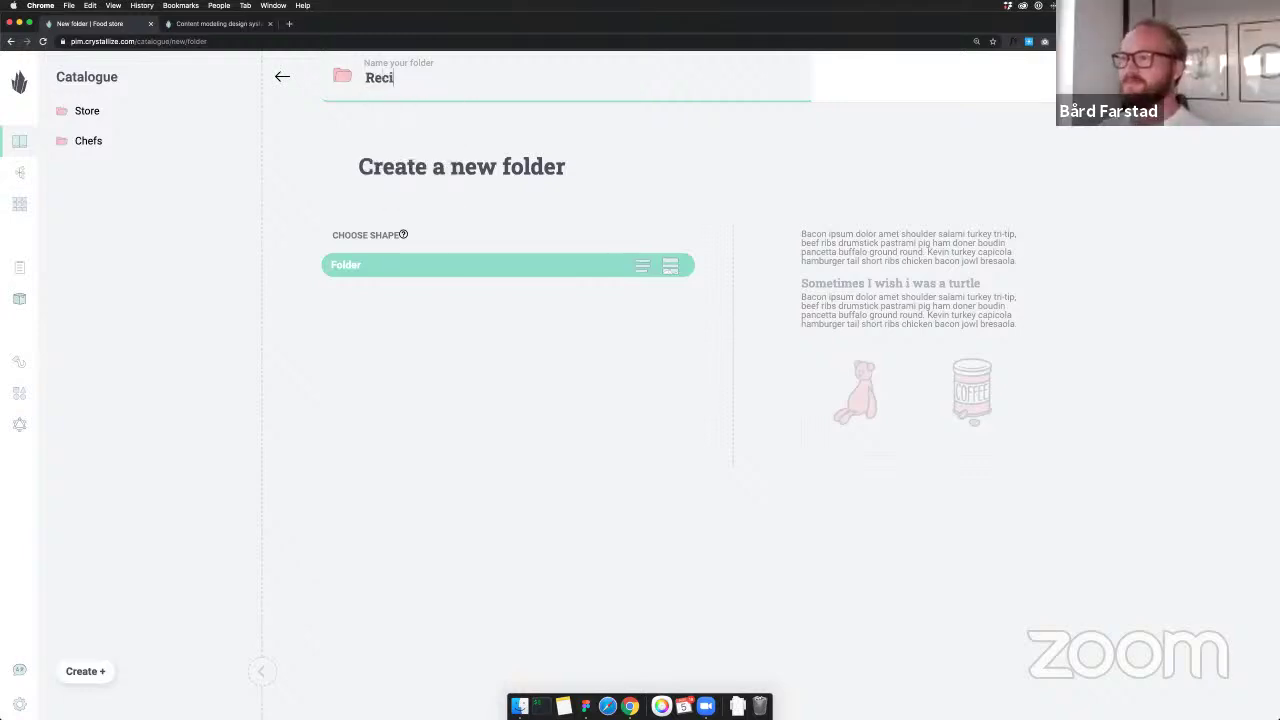
{"action": "type", "text": "pes"}
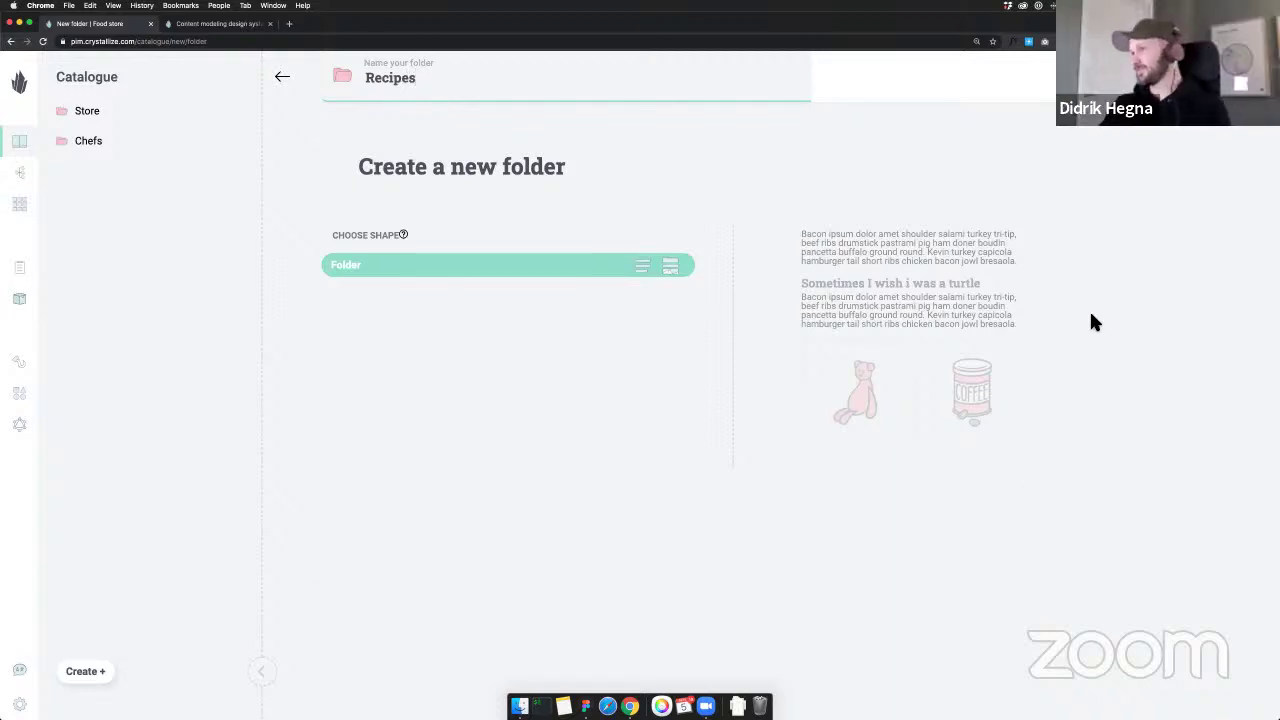
{"action": "key", "text": "Return"}
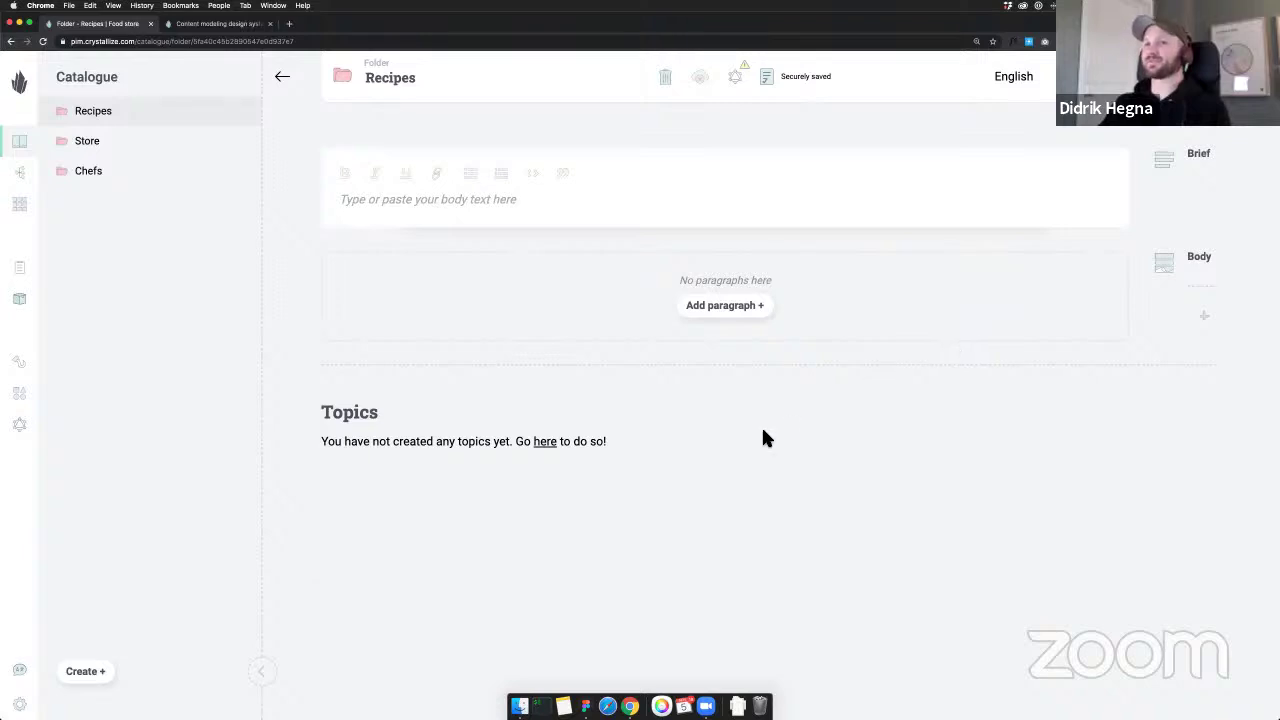
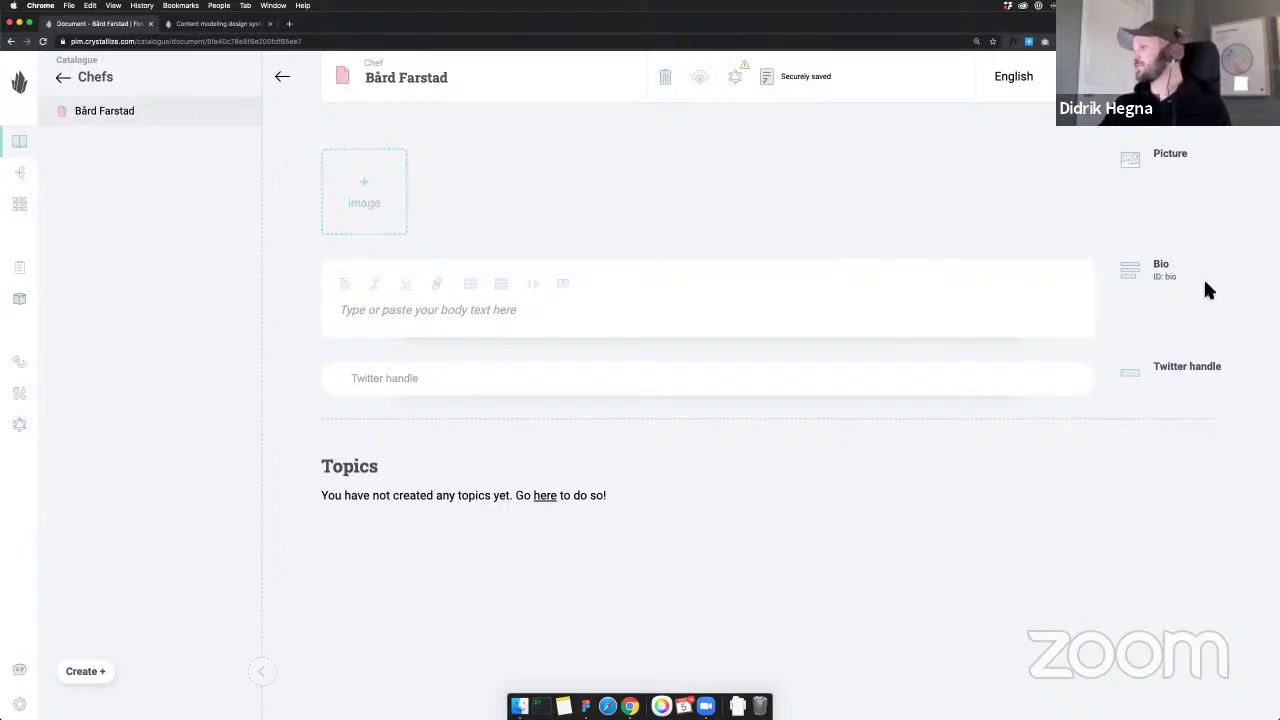
Add the chef illustration as the first chef's picture
{"action": "key", "text": "super+Tab"}
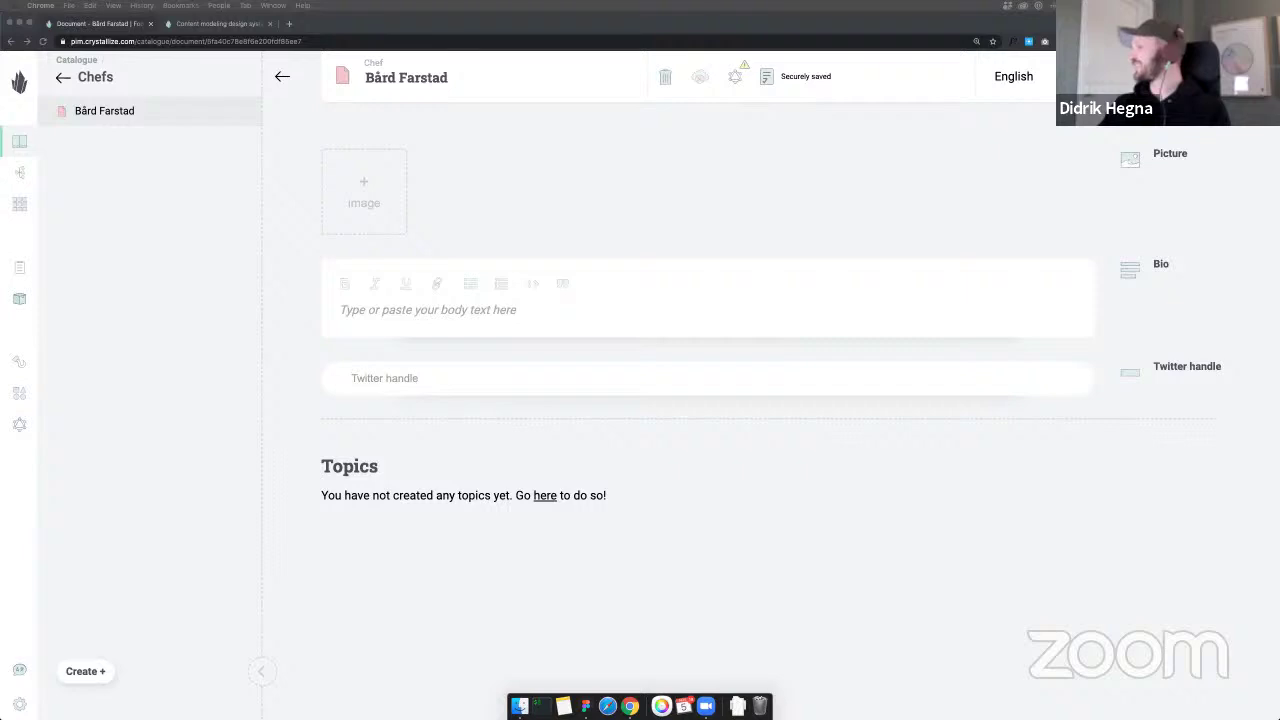
{"action": "left_click_drag", "start_coordinate": [651, 251], "coordinate": [540, 182]}
{"action": "mouse_move", "coordinate": [368, 202]}
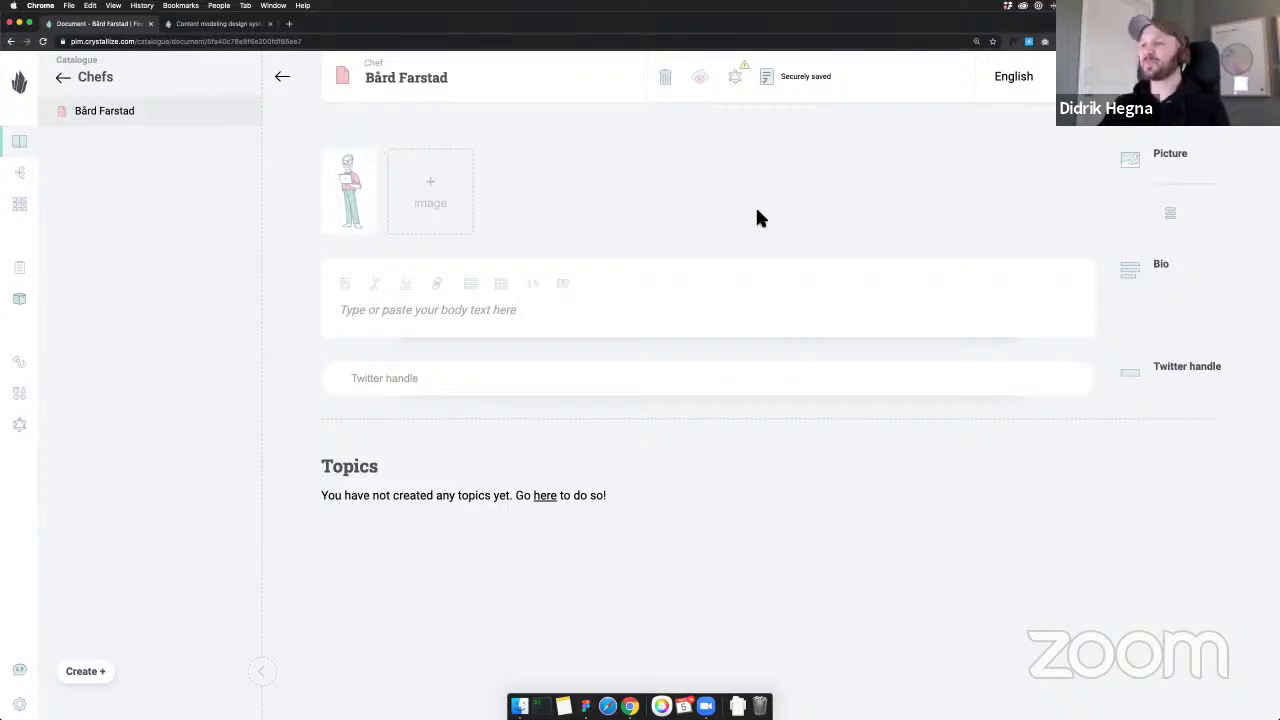
Enter a short bio and the chef's Twitter handle, then publish the chef document
{"action": "left_click", "coordinate": [482, 317]}
{"action": "type", "text": "Bård is the boss"}
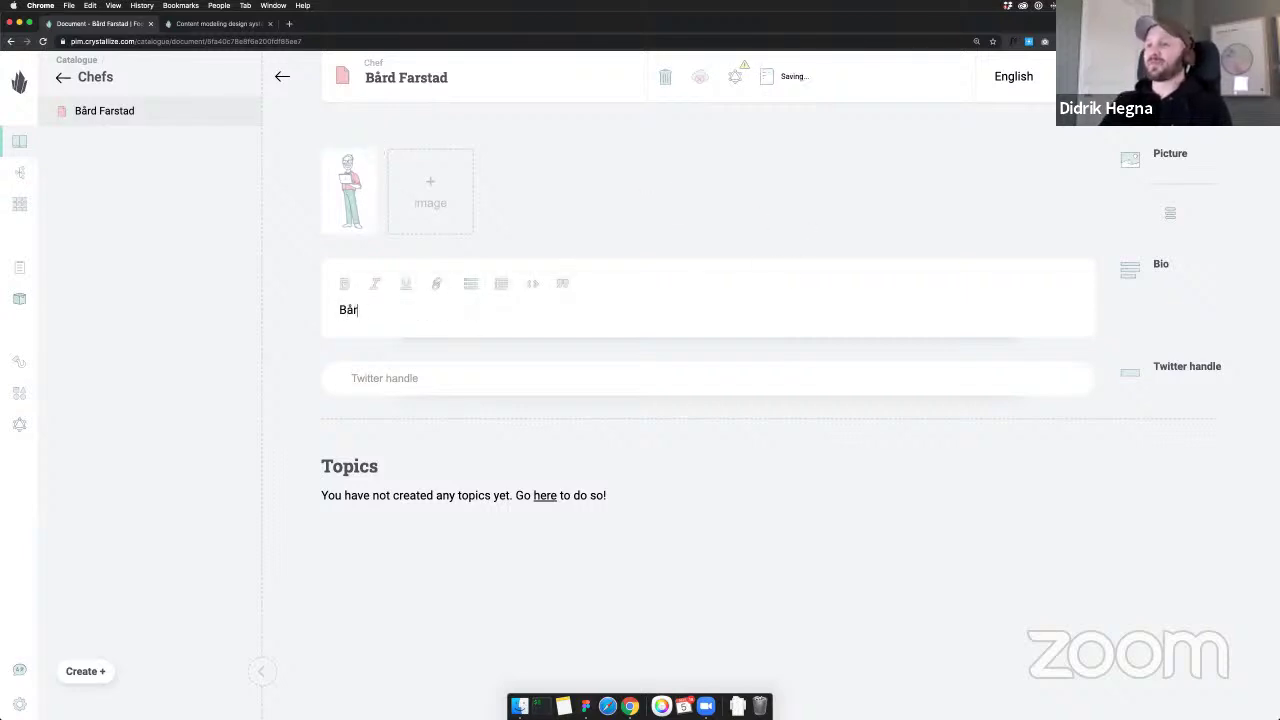
{"action": "left_click", "coordinate": [474, 378]}
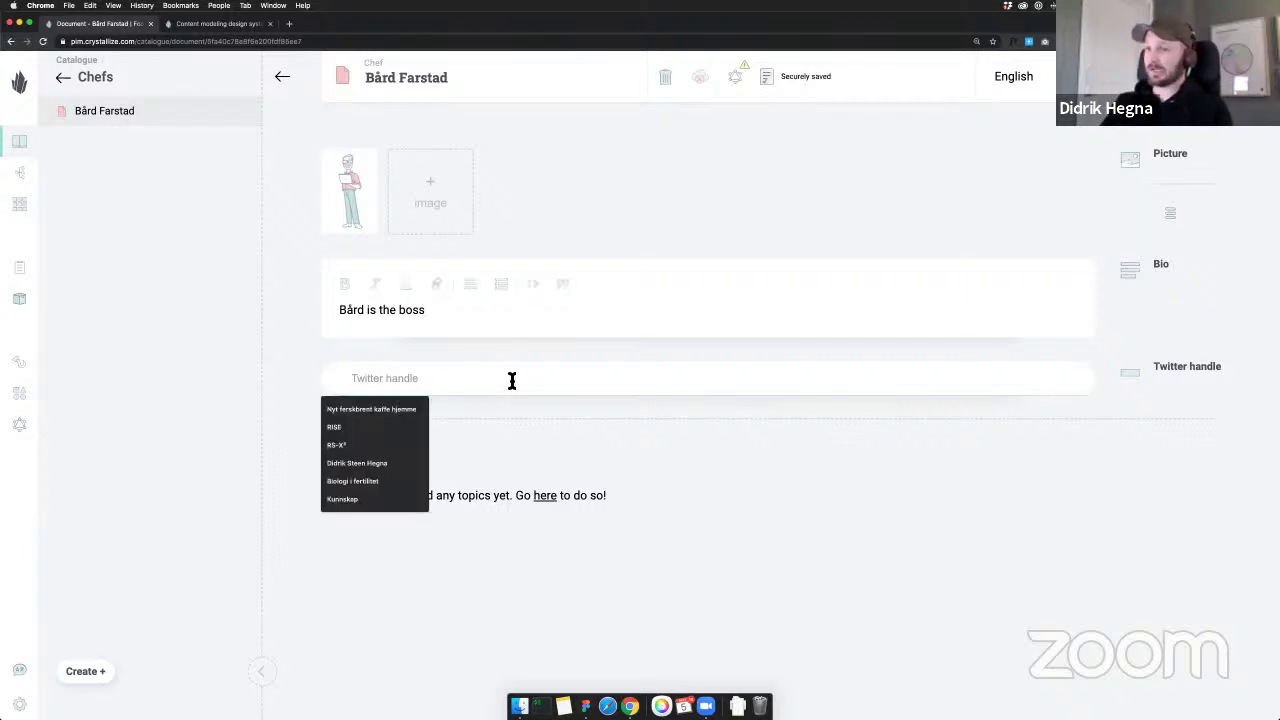
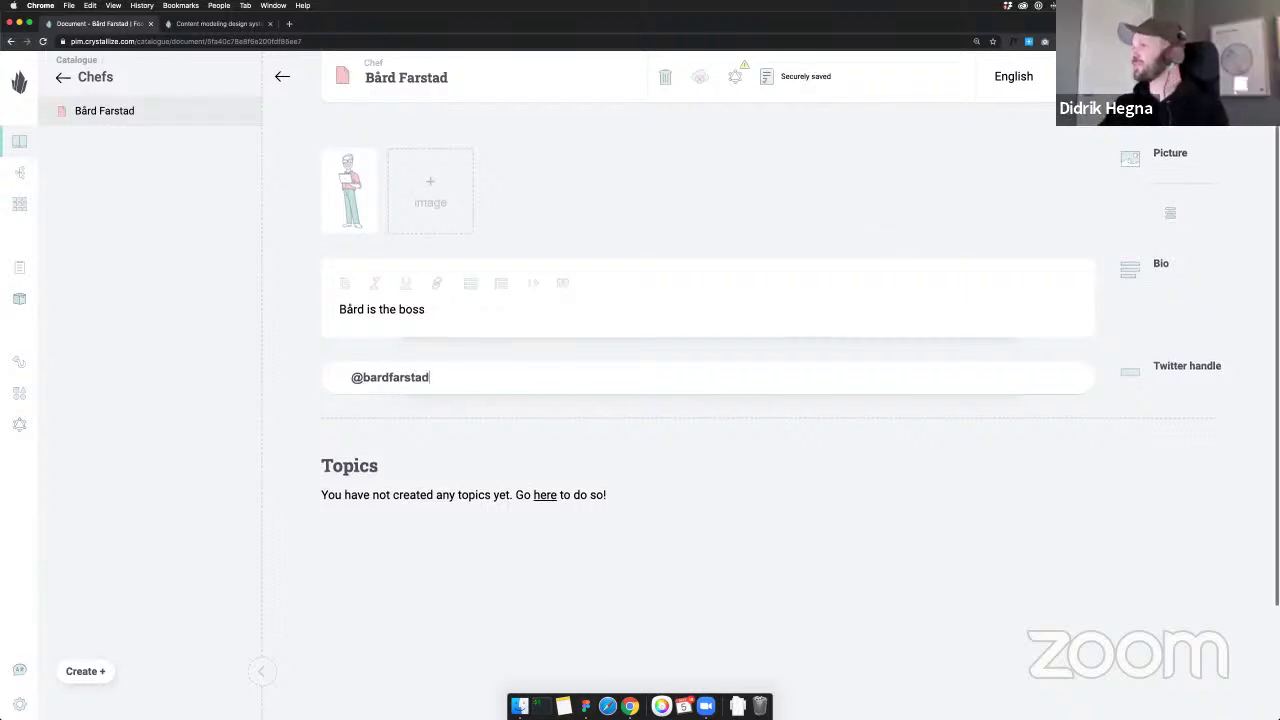
{"action": "left_click", "coordinate": [1140, 77]}
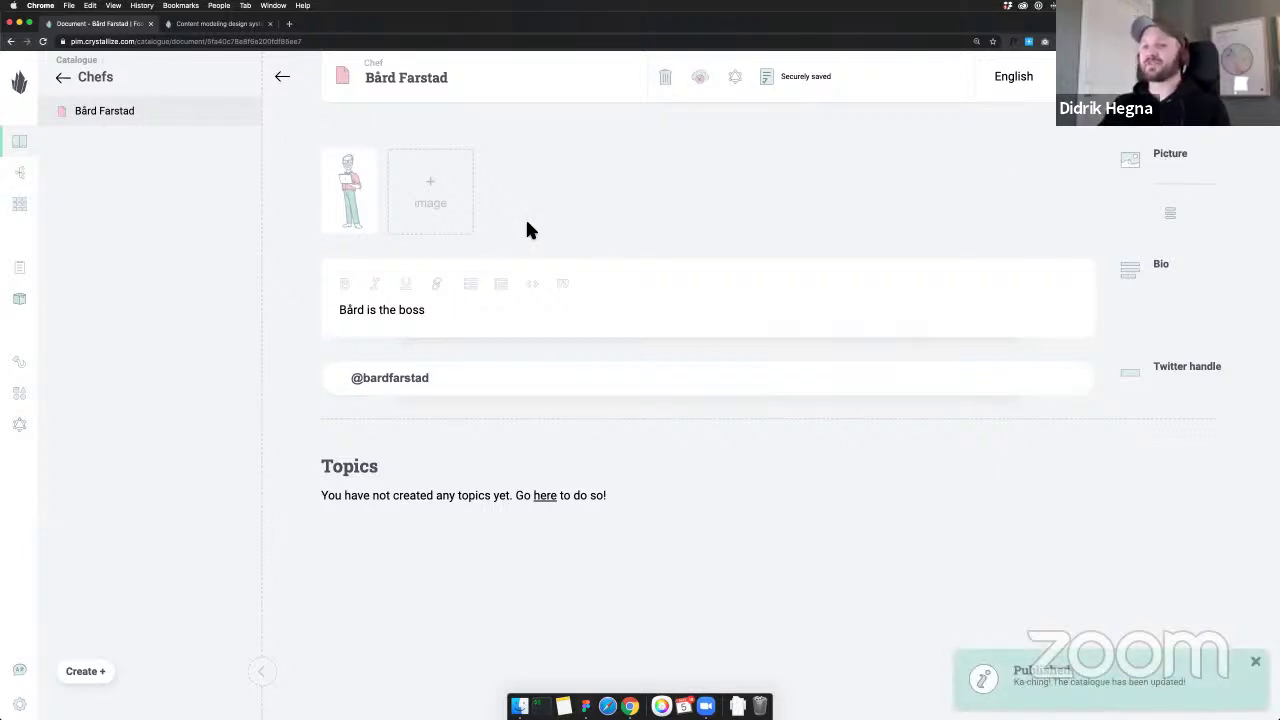
Create a new Chef-shaped document named after the second chef
{"action": "left_click", "coordinate": [82, 673]}
{"action": "left_click", "coordinate": [118, 568]}
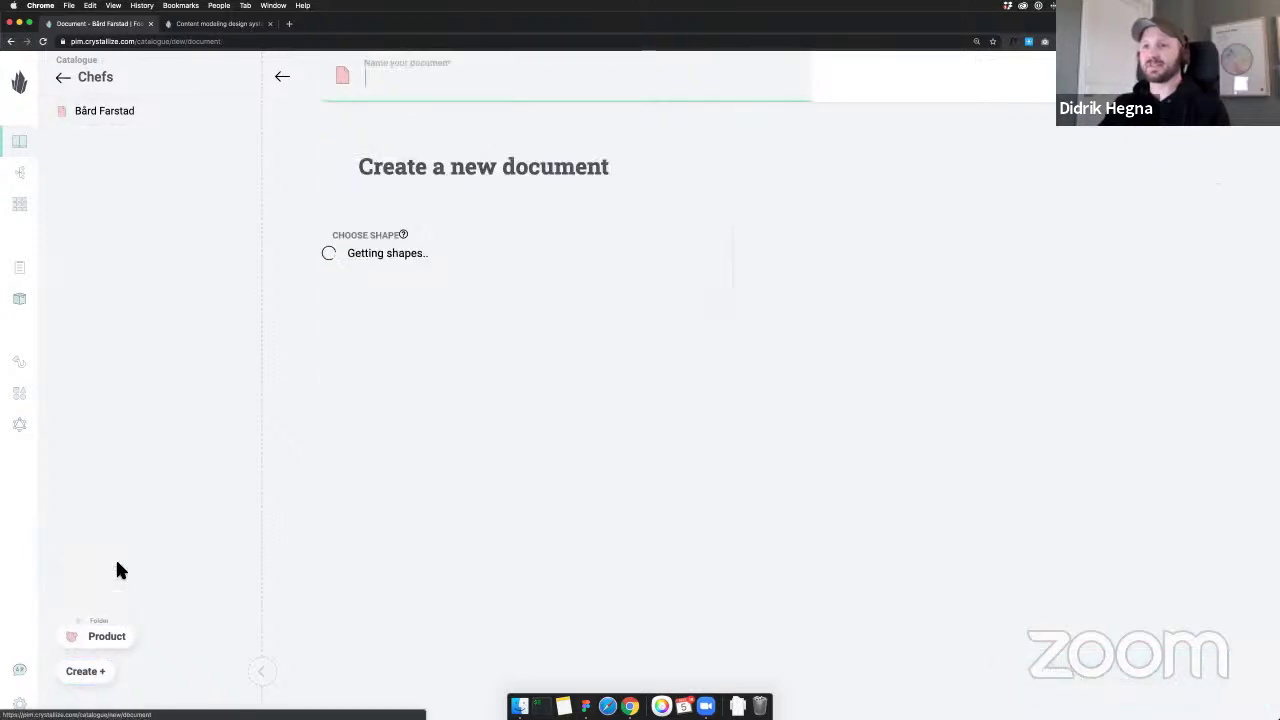
{"action": "left_click", "coordinate": [354, 298]}
{"action": "left_click", "coordinate": [426, 86]}
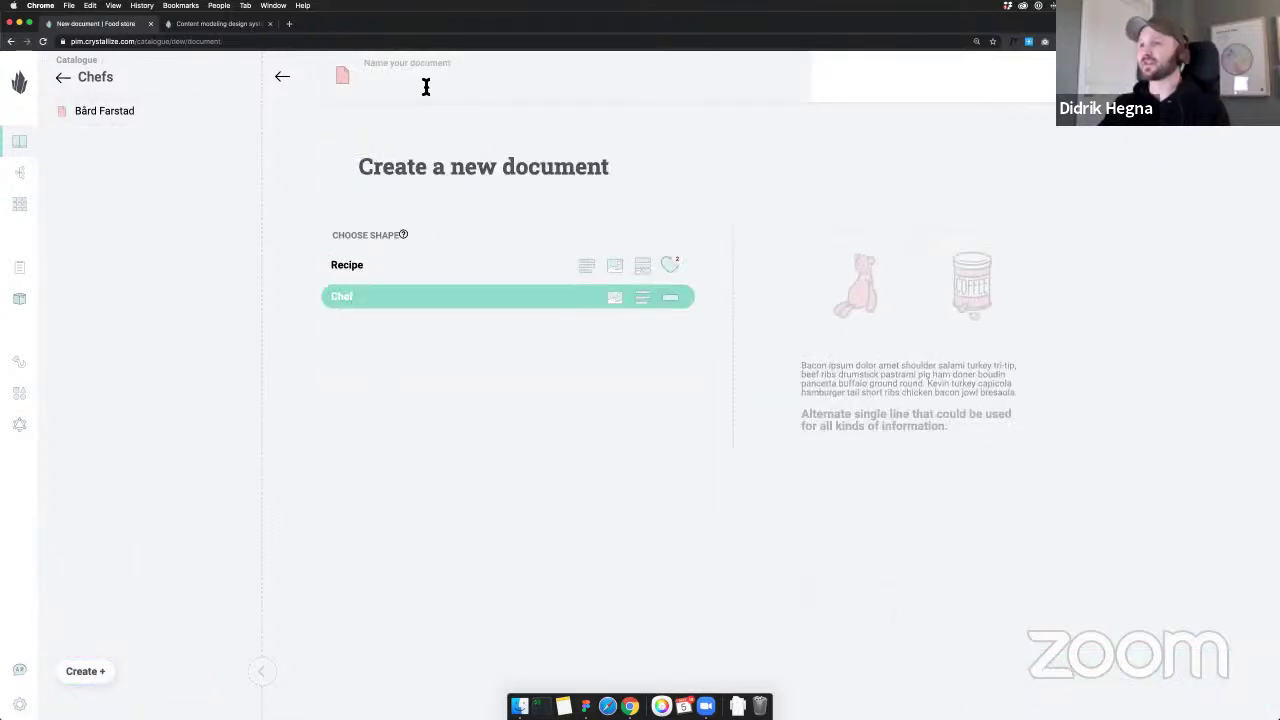
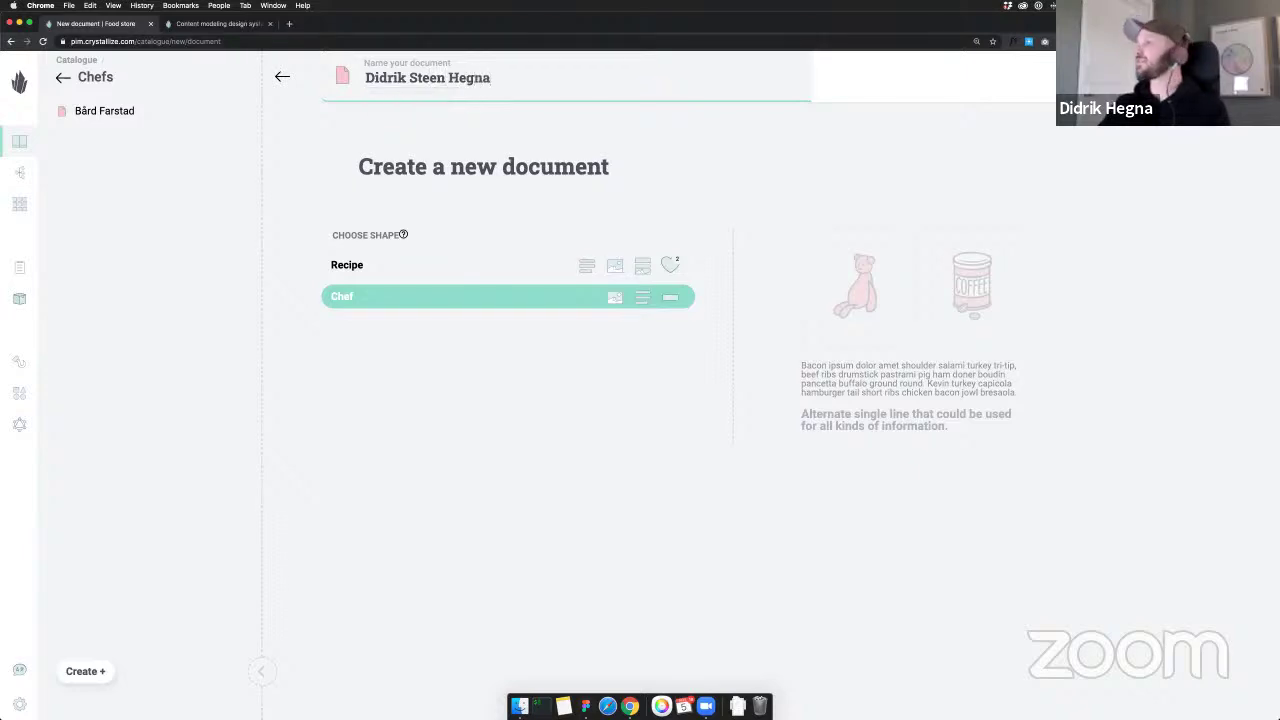
{"action": "key", "text": "Return"}
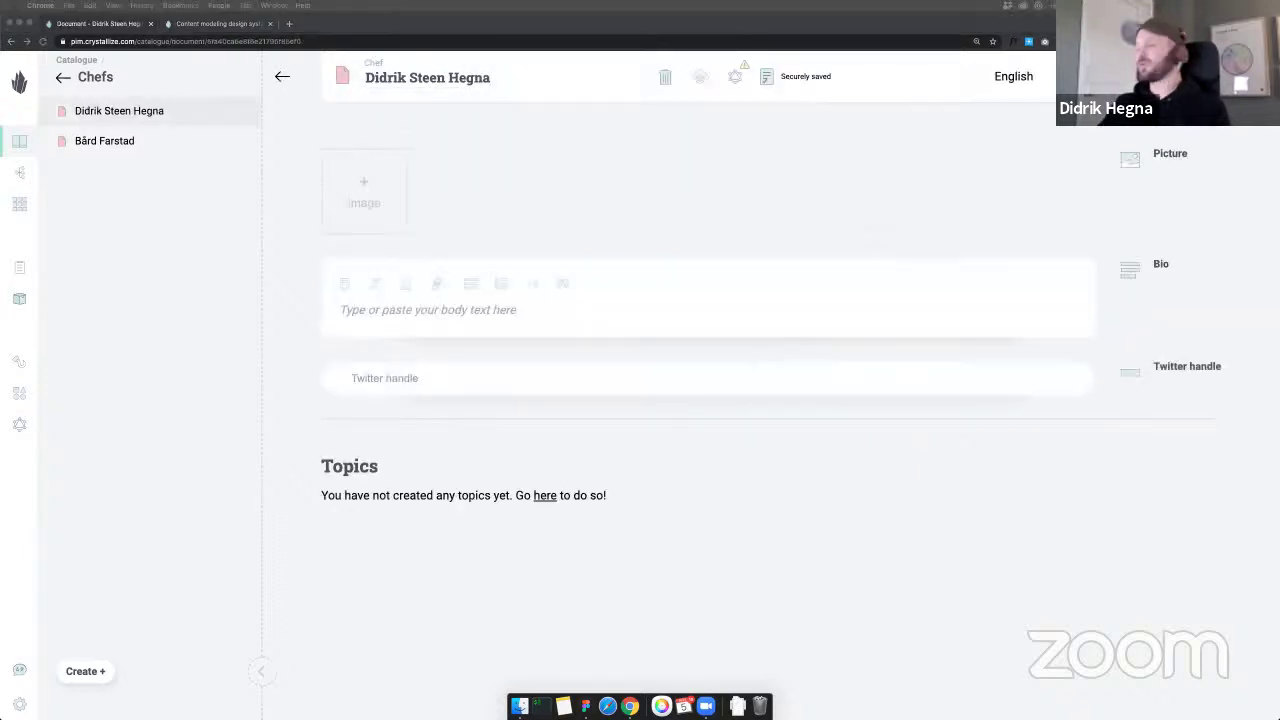
Upload the second chef's illustration and write the bio 'Is a designer, but also do code sometimes'
{"action": "left_click_drag", "start_coordinate": [1000, 400], "coordinate": [470, 180]}
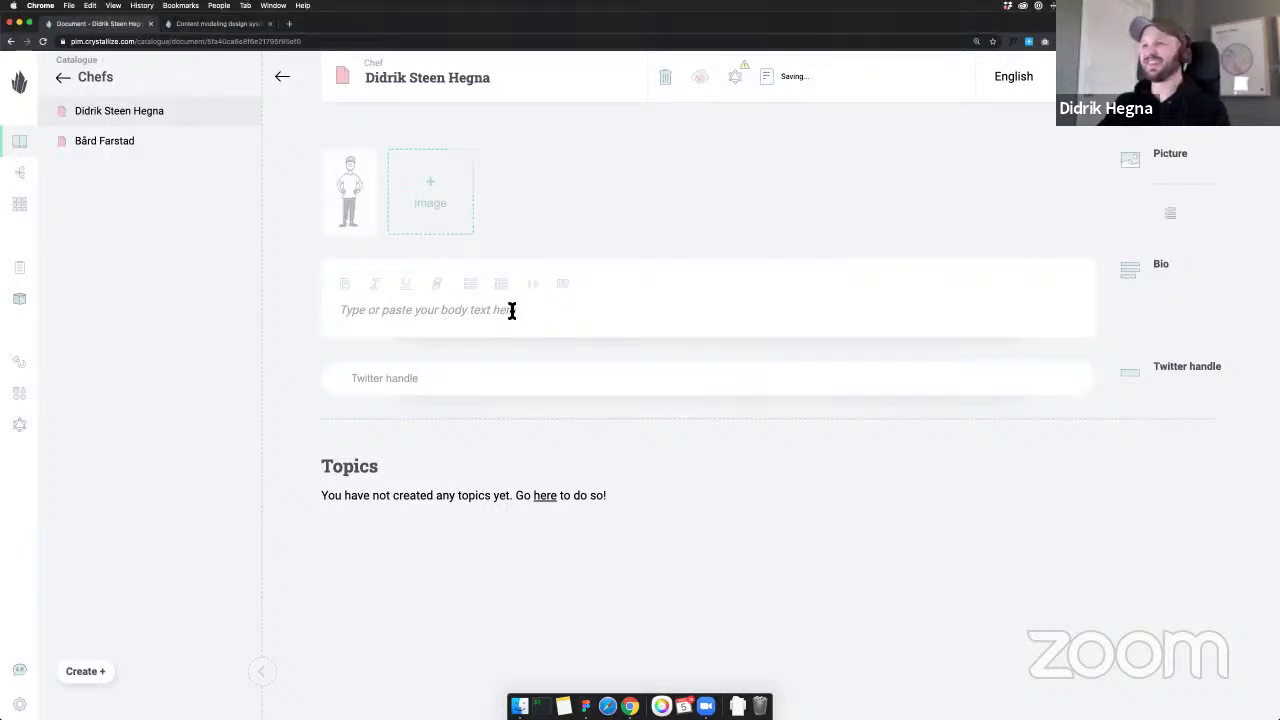
{"action": "left_click", "coordinate": [511, 311]}
{"action": "type", "text": "Is a designer, bu"}
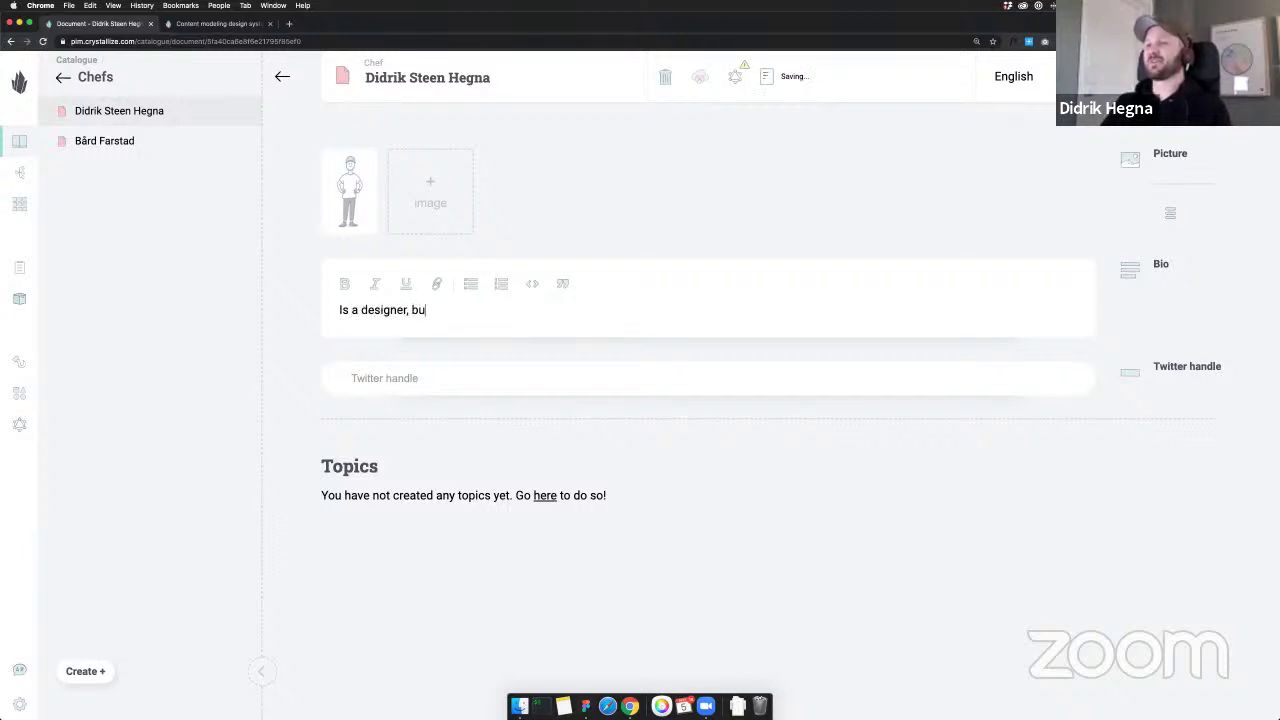
{"action": "type", "text": "t also do code somethin"}
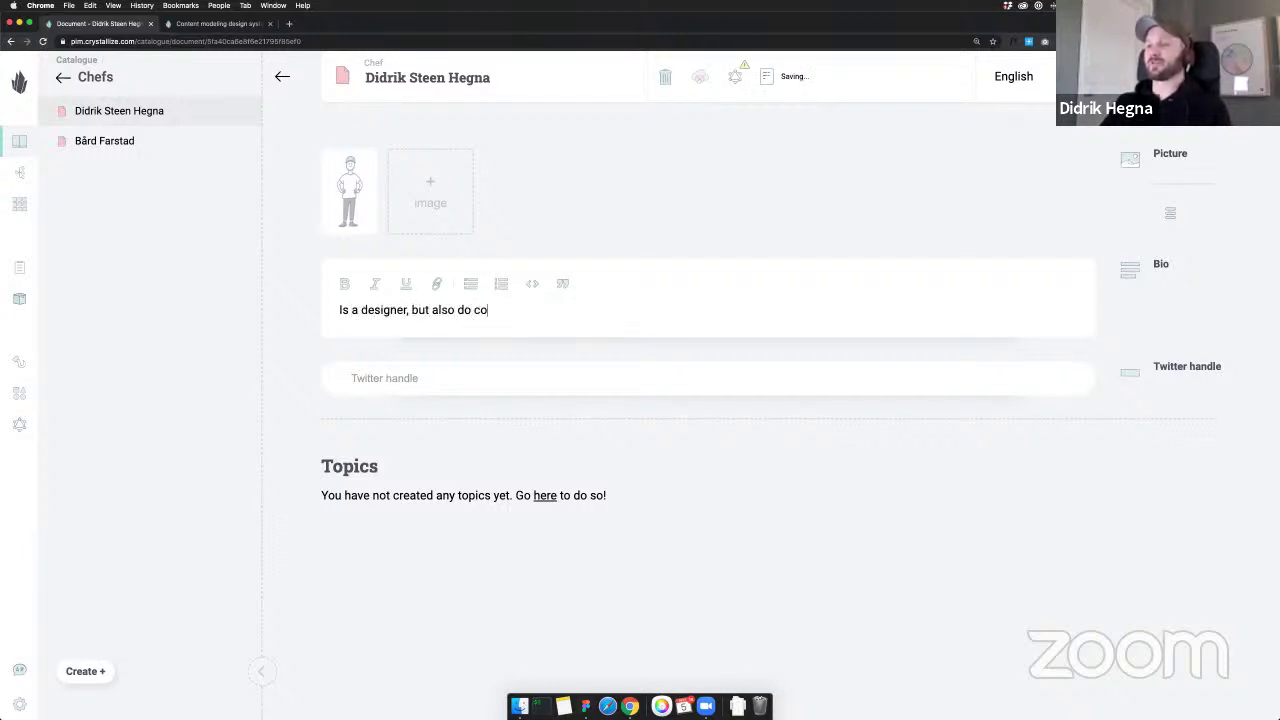
{"action": "key", "text": "BackSpace"}
{"action": "key", "text": "BackSpace"}
{"action": "key", "text": "BackSpace"}
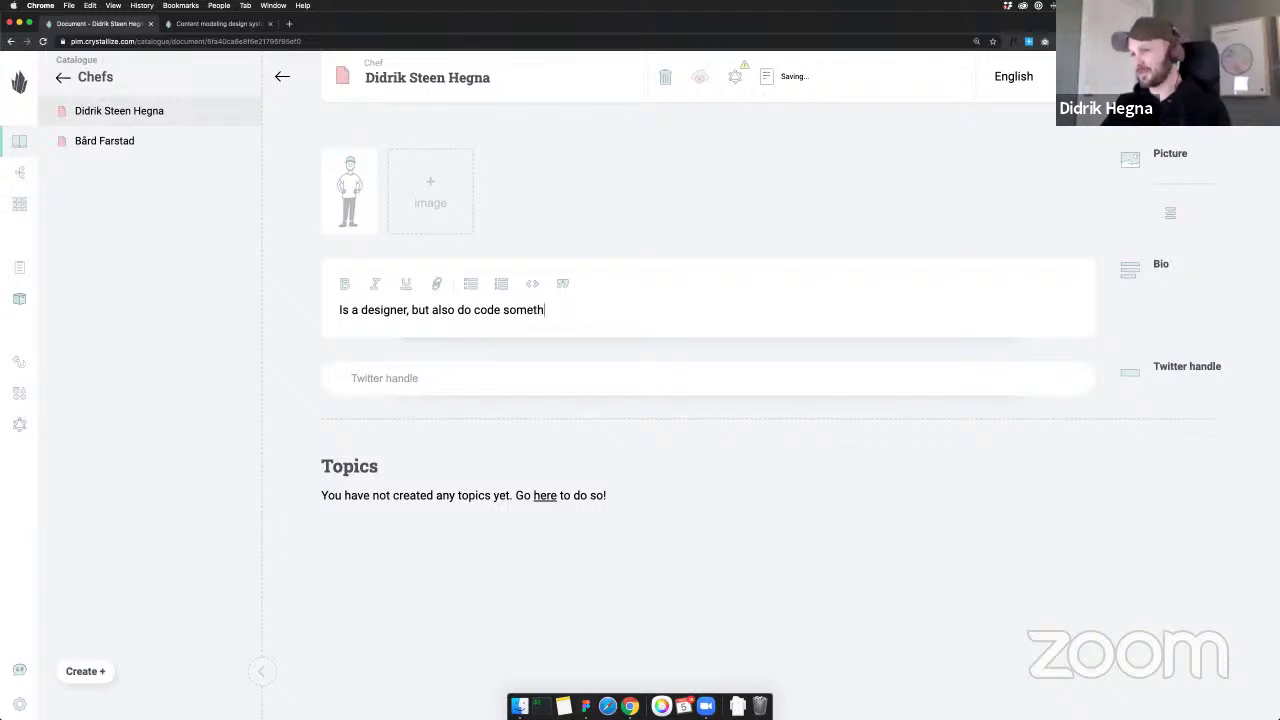
{"action": "type", "text": "imes, live."}
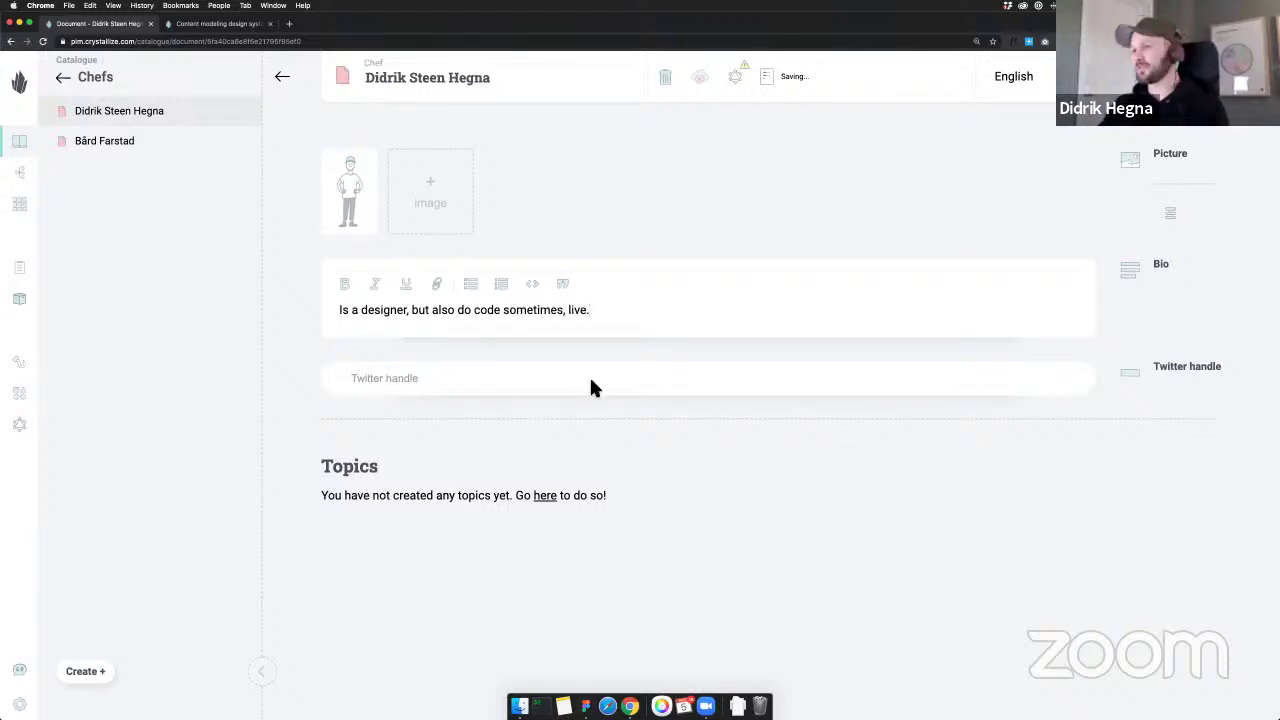
{"action": "left_click_drag", "start_coordinate": [591, 386], "coordinate": [617, 434]}
Fill in the second chef's Twitter handle and publish the document
{"action": "left_click", "coordinate": [583, 377]}
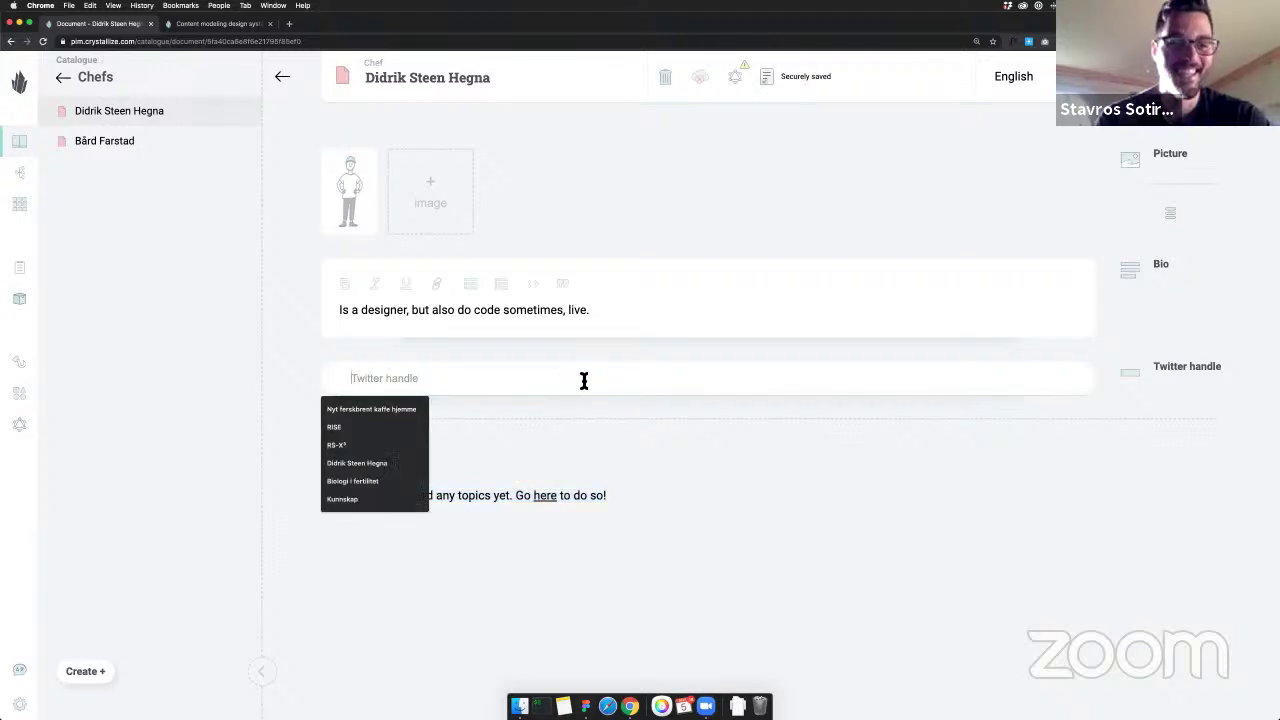
{"action": "left_click", "coordinate": [428, 400]}
{"action": "left_click", "coordinate": [428, 380]}
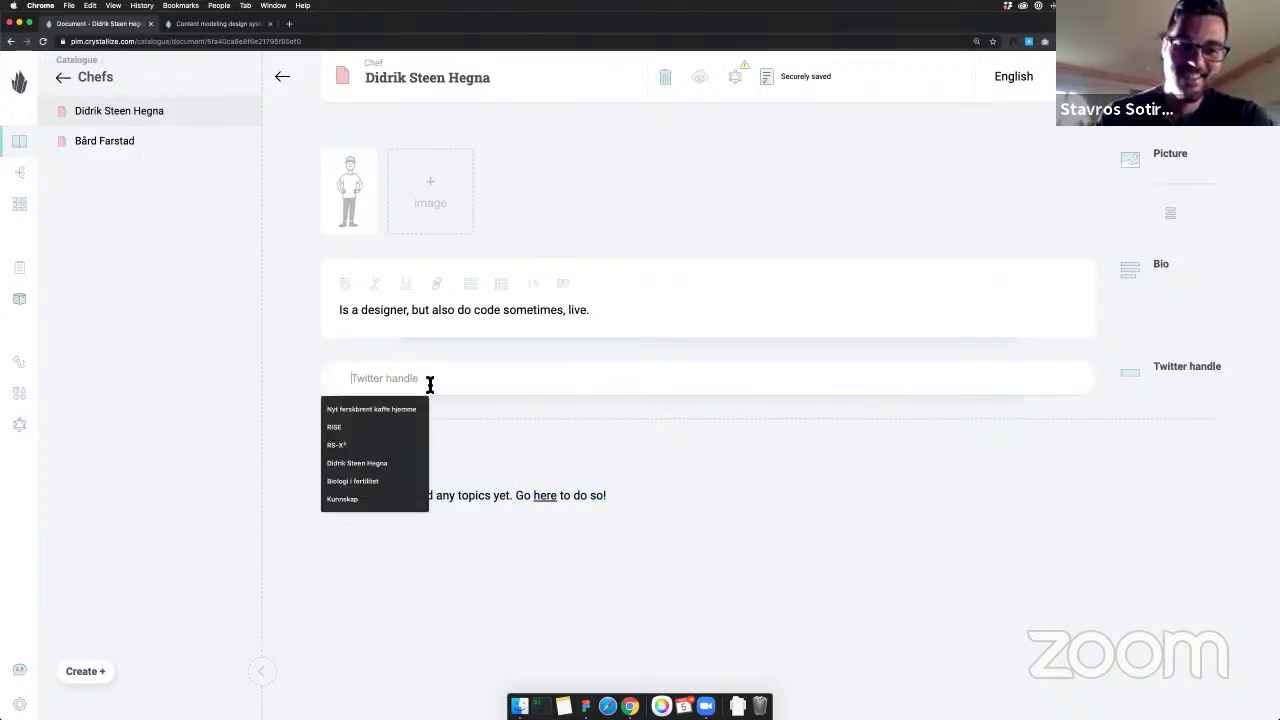
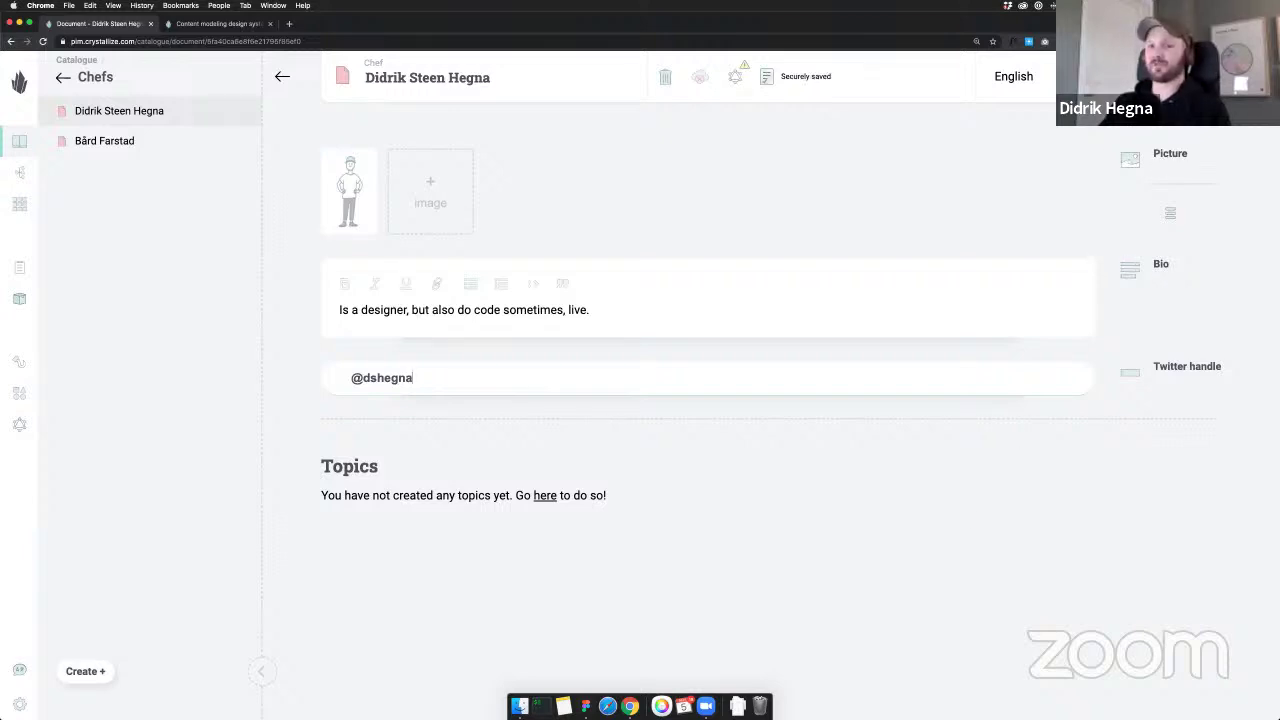
{"action": "left_click", "coordinate": [1110, 76]}
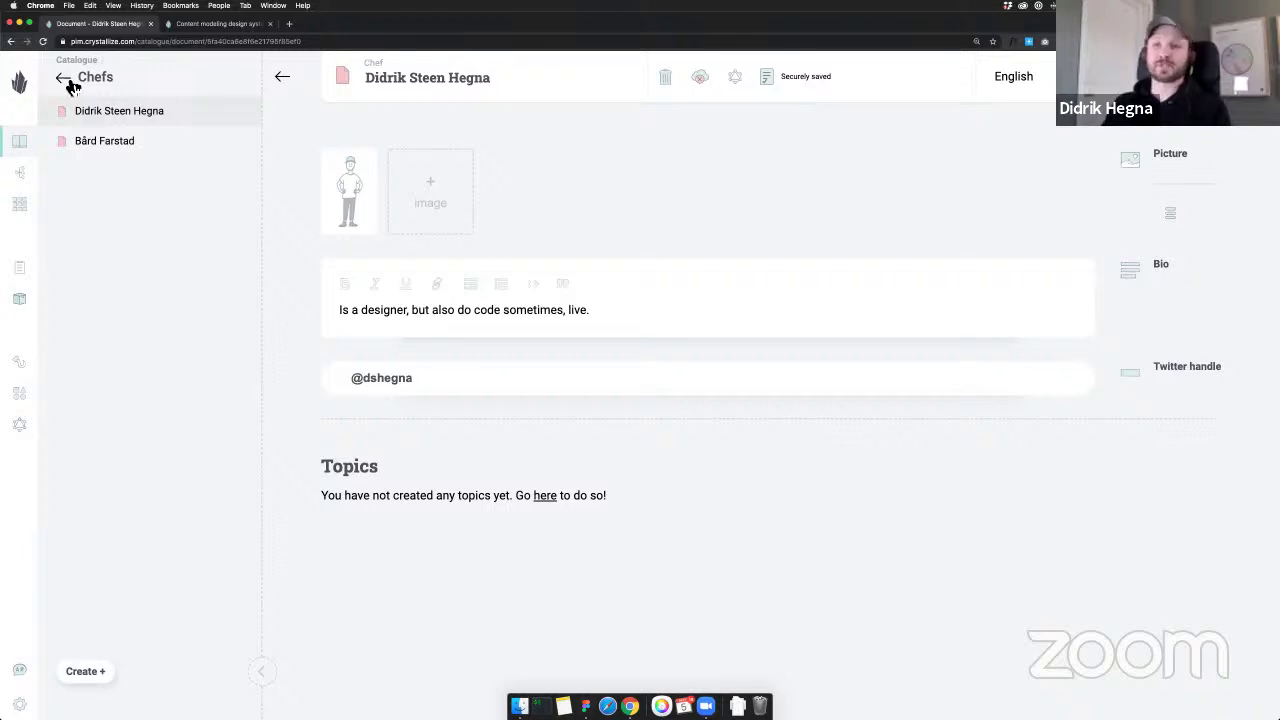
Go back to the catalogue root and open the Store folder listing Spaghetti
{"action": "left_click", "coordinate": [63, 79]}
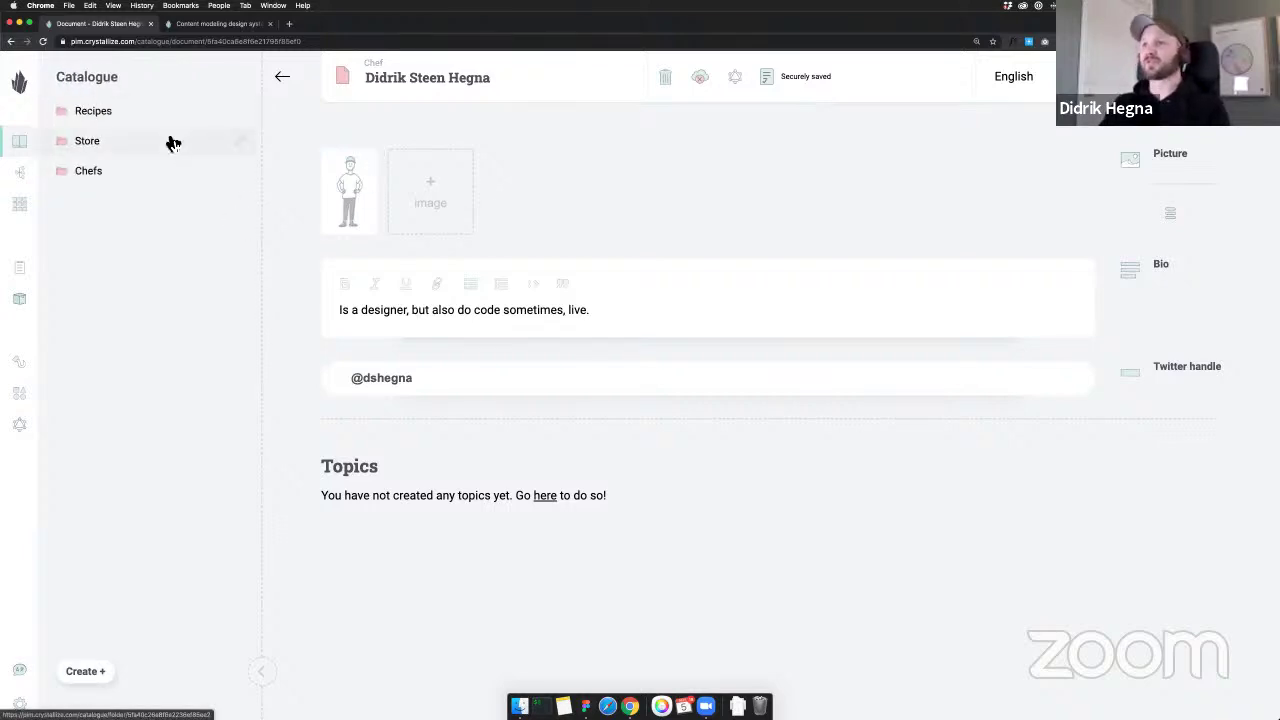
{"action": "left_click", "coordinate": [172, 143]}
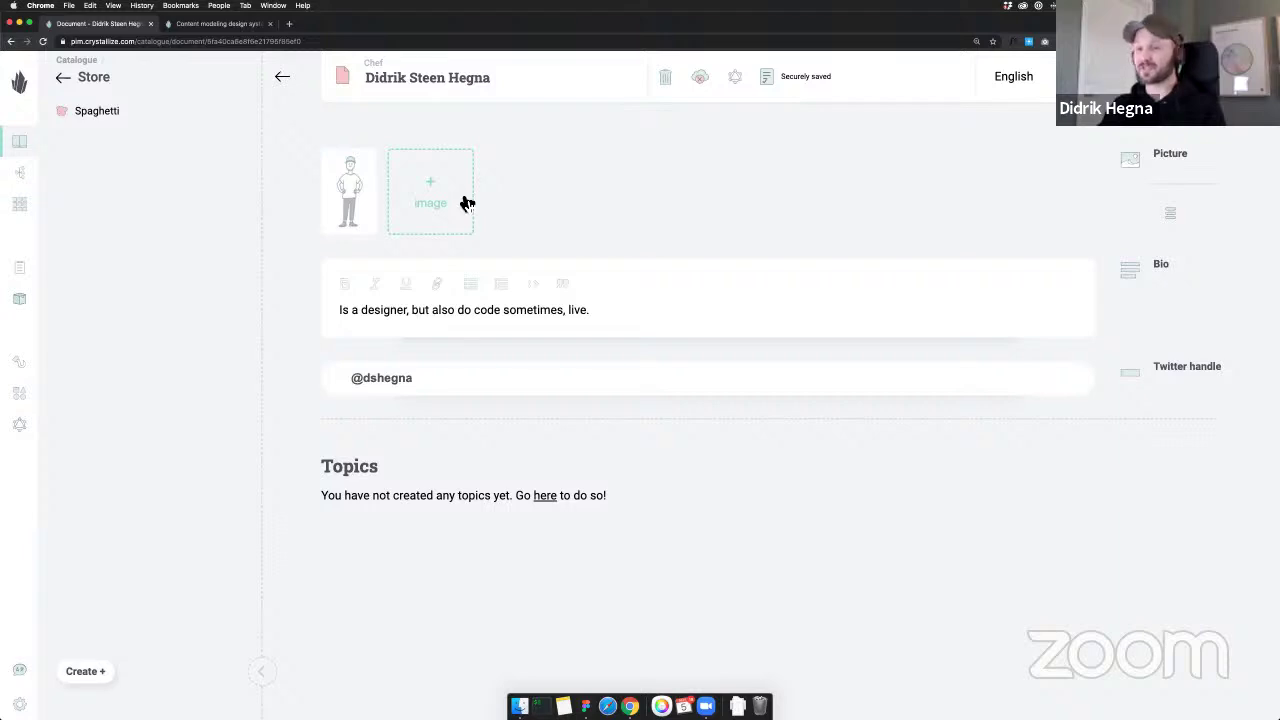
{"action": "left_click", "coordinate": [36, 66]}
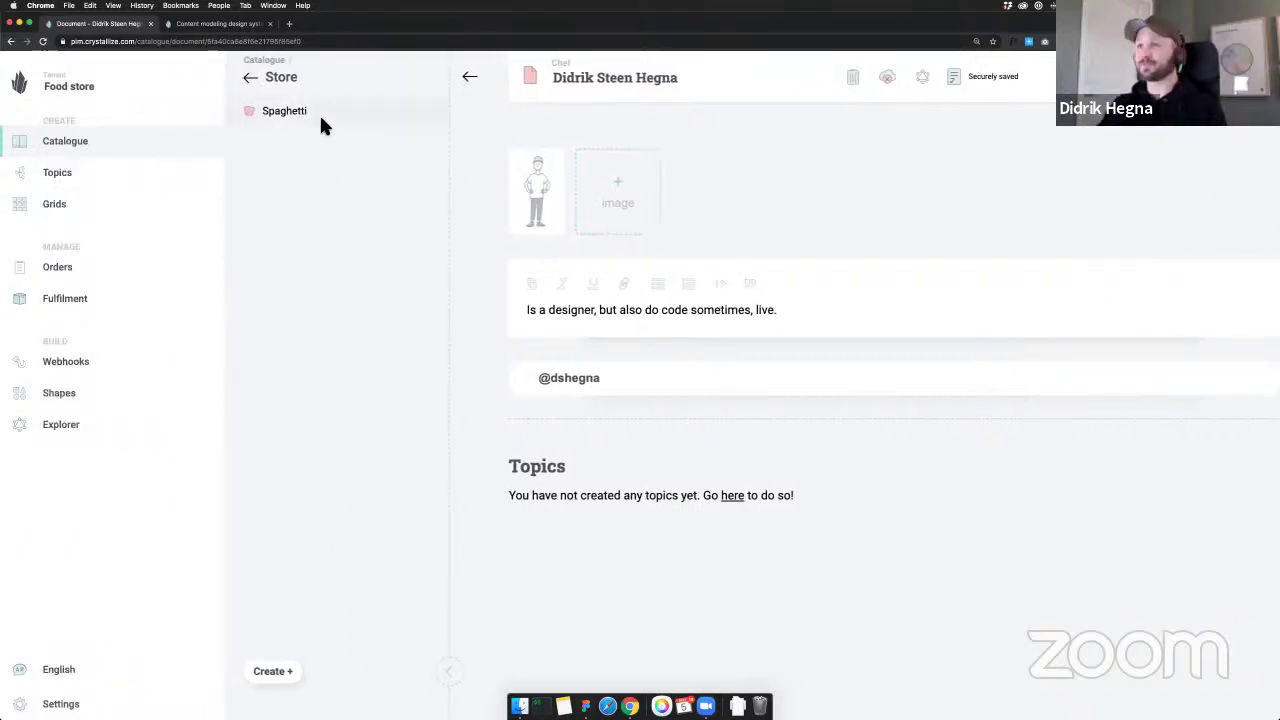
{"action": "left_click", "coordinate": [197, 106]}
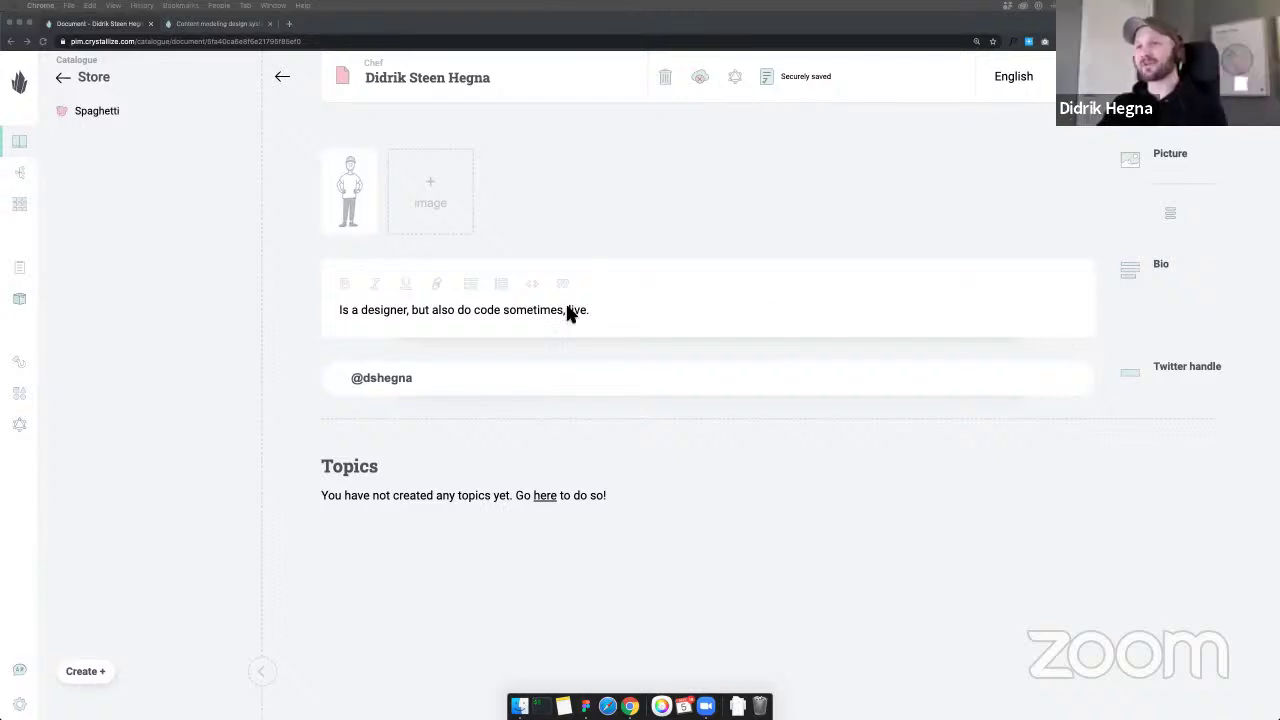
{"action": "left_click", "coordinate": [228, 288]}
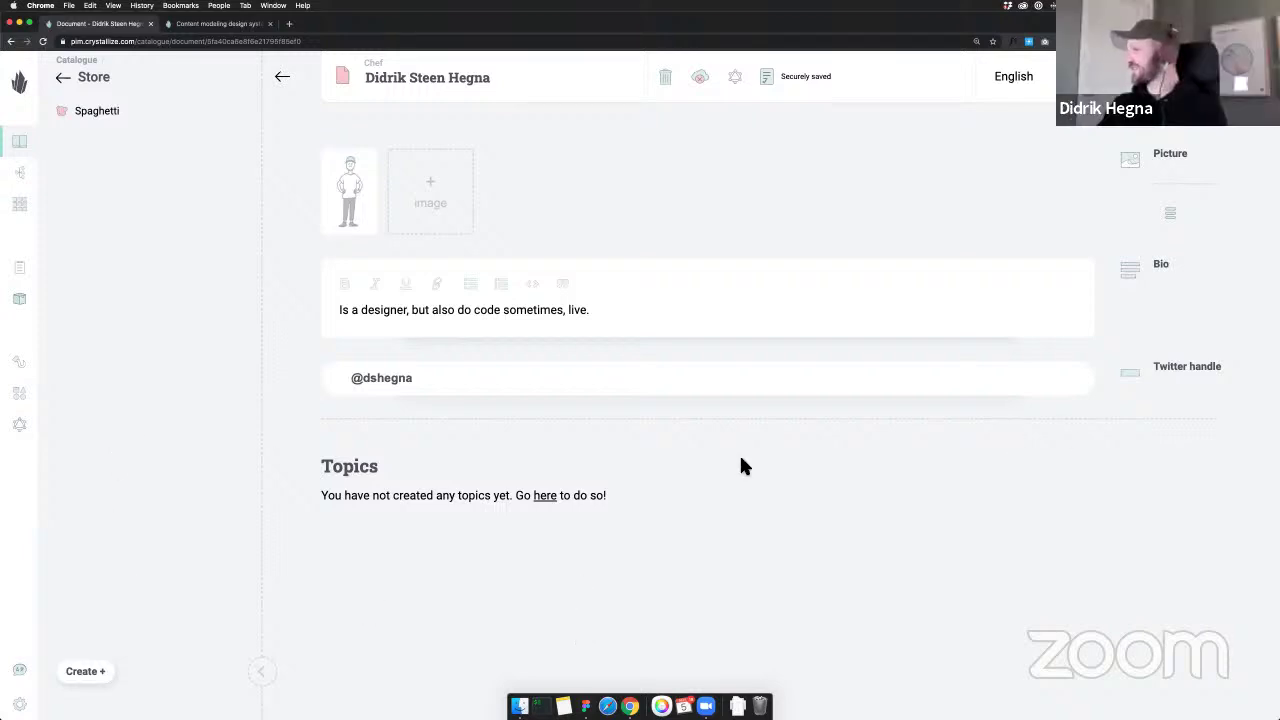
Start a new document named 'Fresh Norwegian spring water'
{"action": "left_click", "coordinate": [102, 673]}
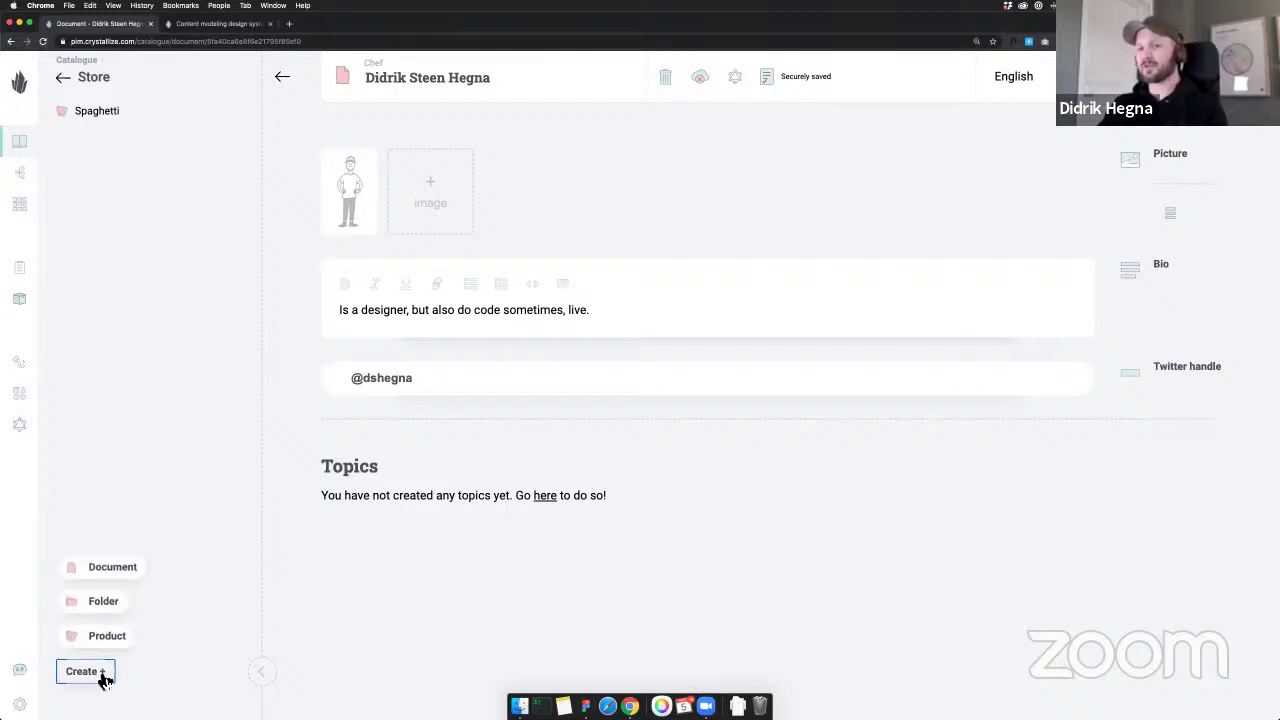
{"action": "left_click", "coordinate": [122, 574]}
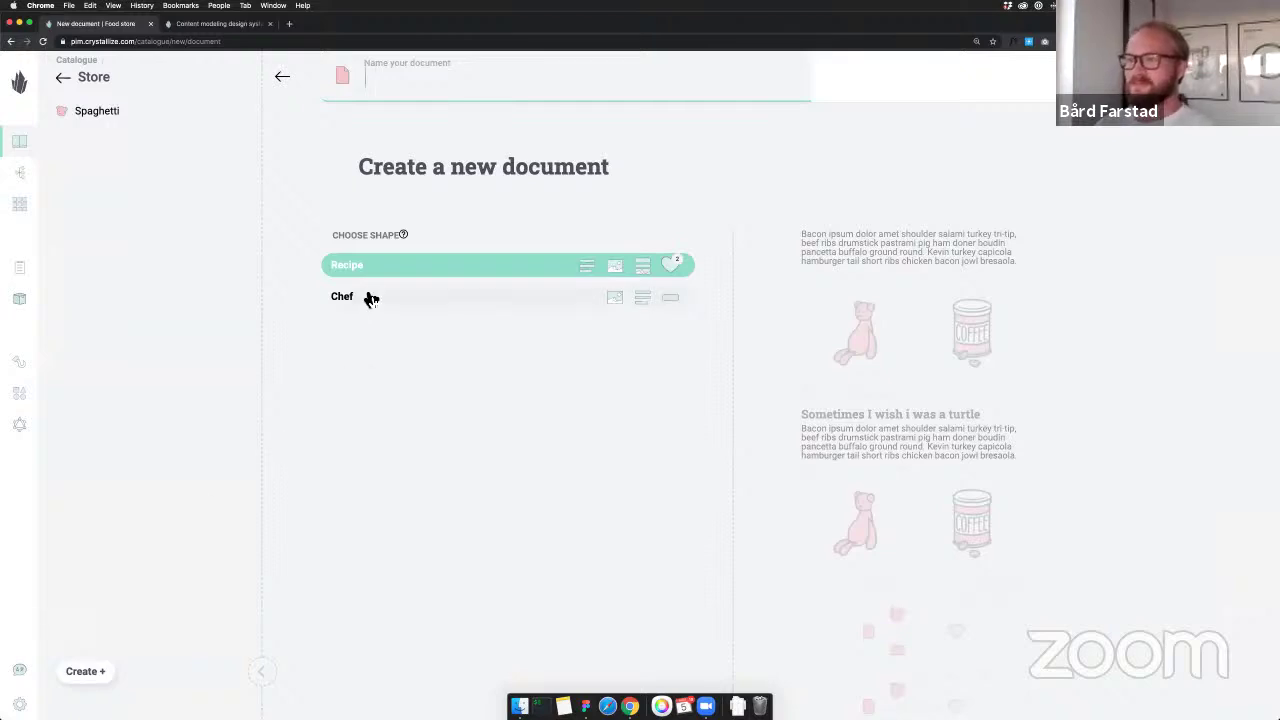
{"action": "left_click", "coordinate": [497, 89]}
{"action": "type", "text": "Water"}
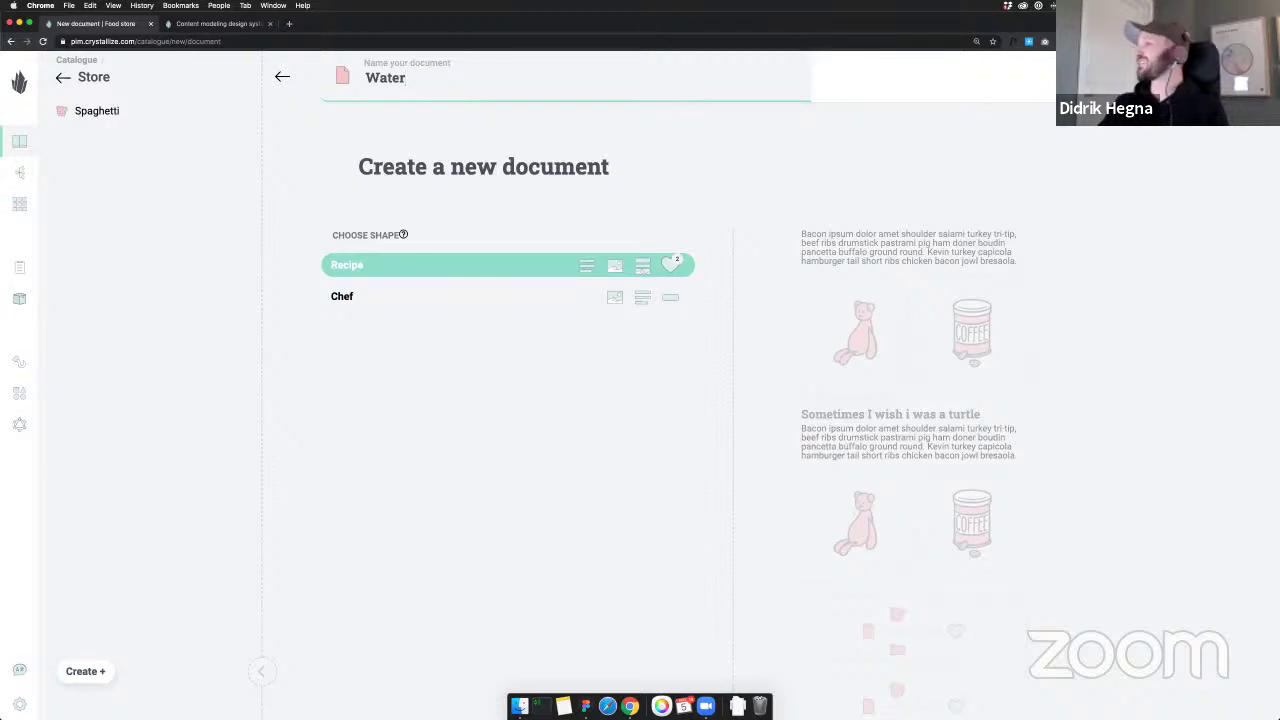
{"action": "key", "text": "super+Tab"}
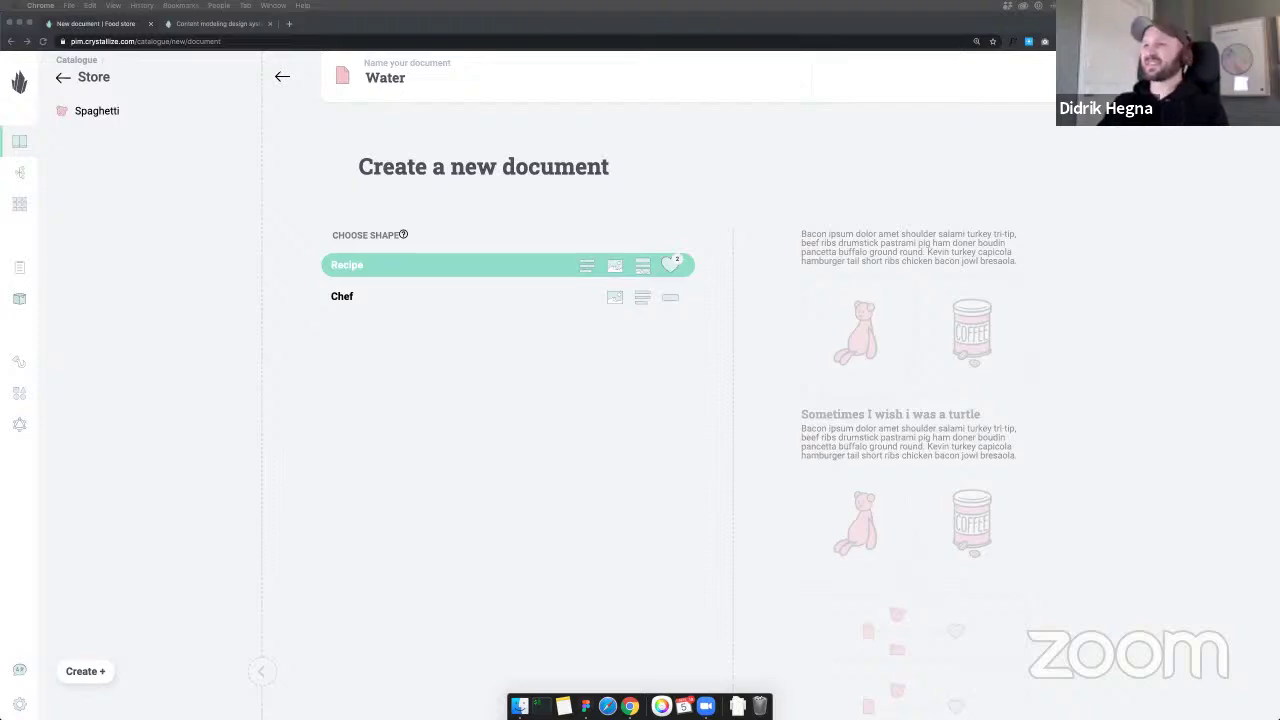
{"action": "left_click", "coordinate": [483, 80]}
{"action": "double_click", "coordinate": [482, 79]}
{"action": "type", "text": "Fresh Norwegian spring water"}
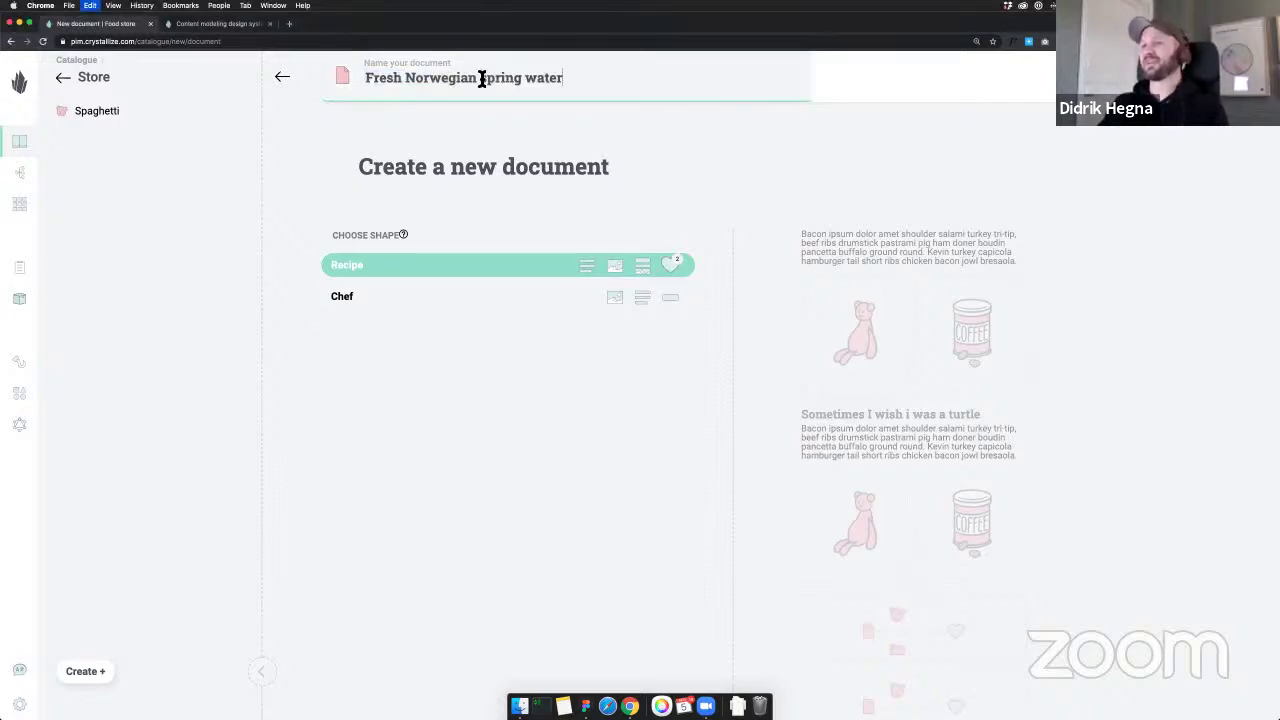
{"action": "key", "text": "Delete"}
{"action": "type", "text": "S"}
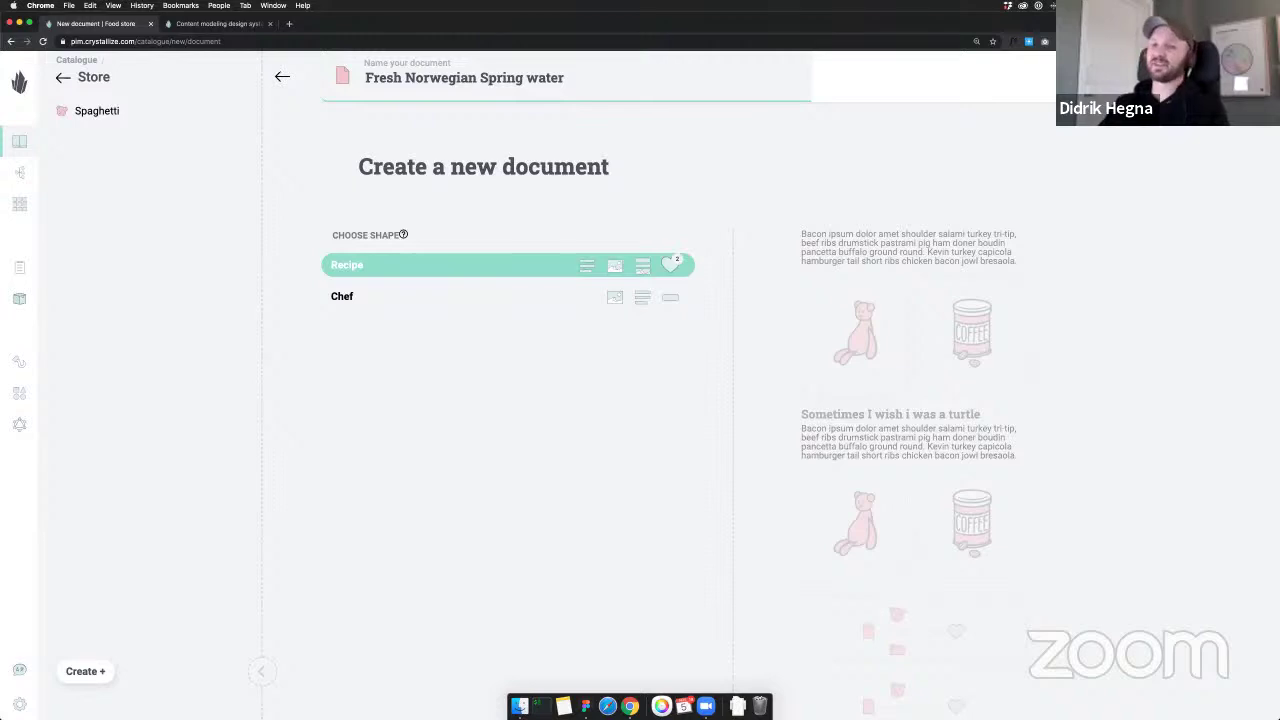
{"action": "key", "text": "BackSpace"}
{"action": "type", "text": "s"}
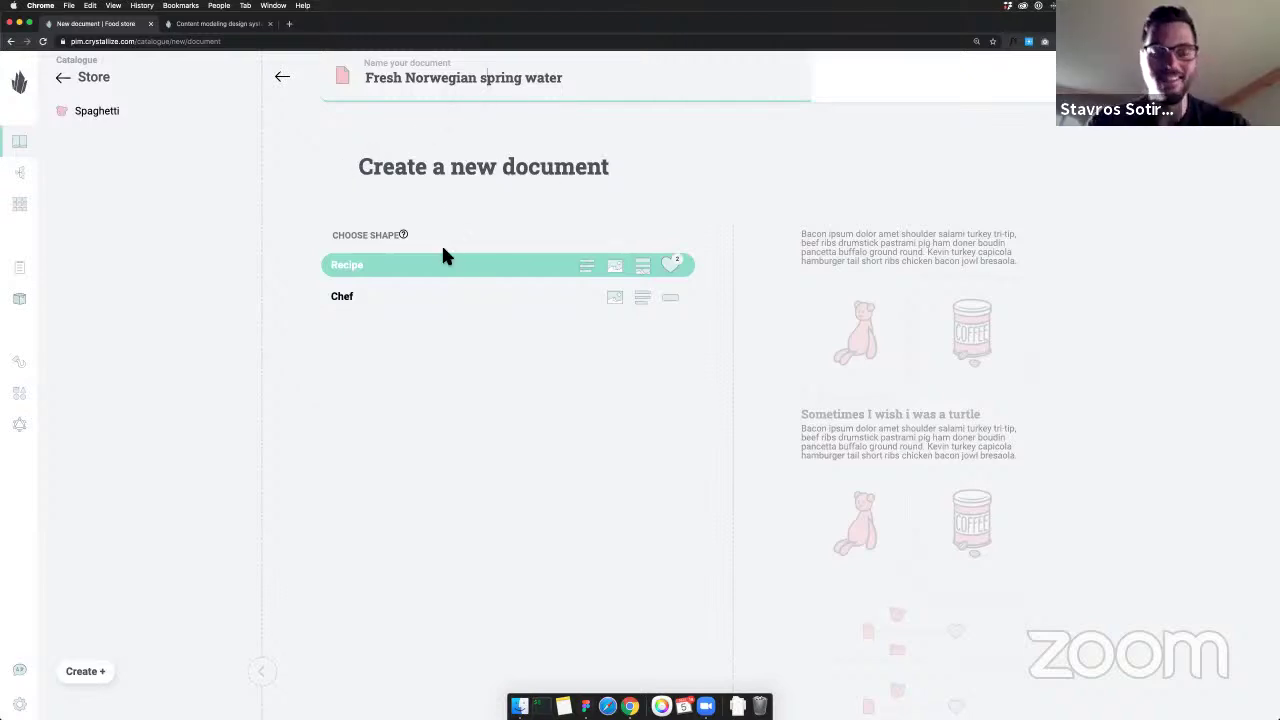
Clear the document name and discard it, returning to the catalogue
{"action": "key", "text": "super+a"}
{"action": "key", "text": "super+c"}
{"action": "key", "text": "BackSpace"}
{"action": "left_click", "coordinate": [284, 77]}
Create the 'Fresh Norwegian spring water' Ingredient product with a default price of 0
{"action": "left_click", "coordinate": [92, 674]}
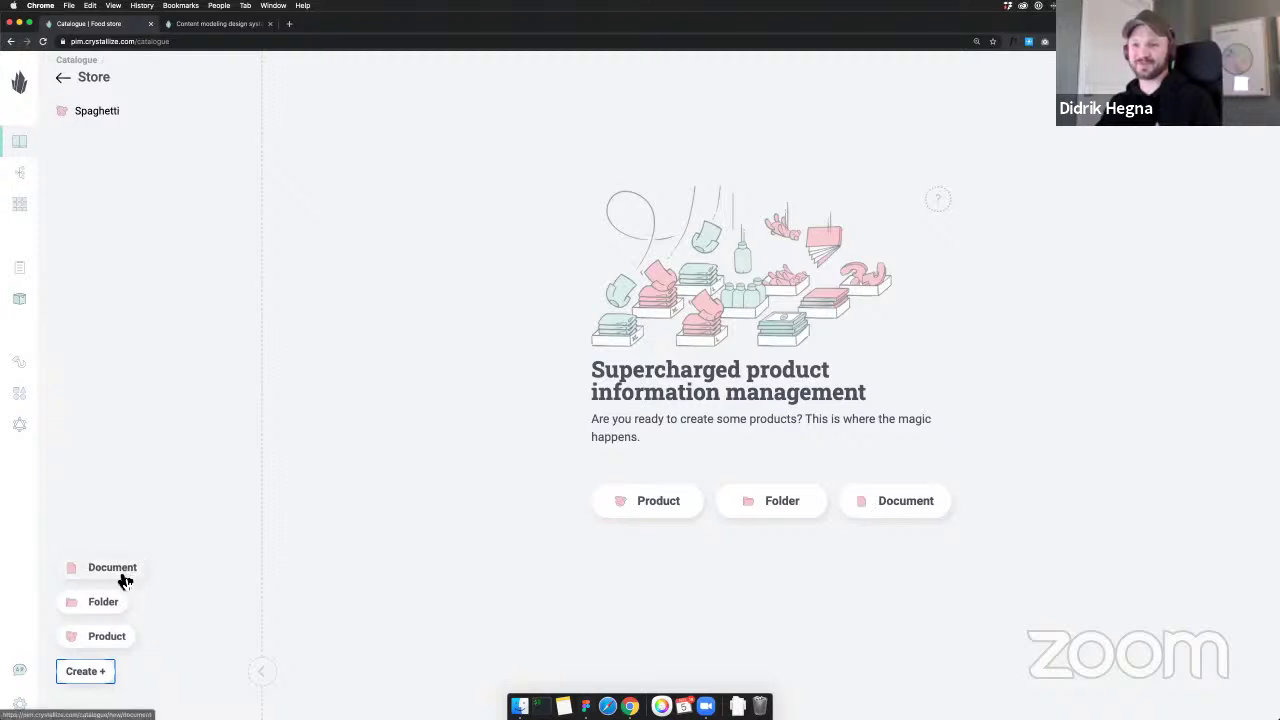
{"action": "left_click", "coordinate": [110, 637]}
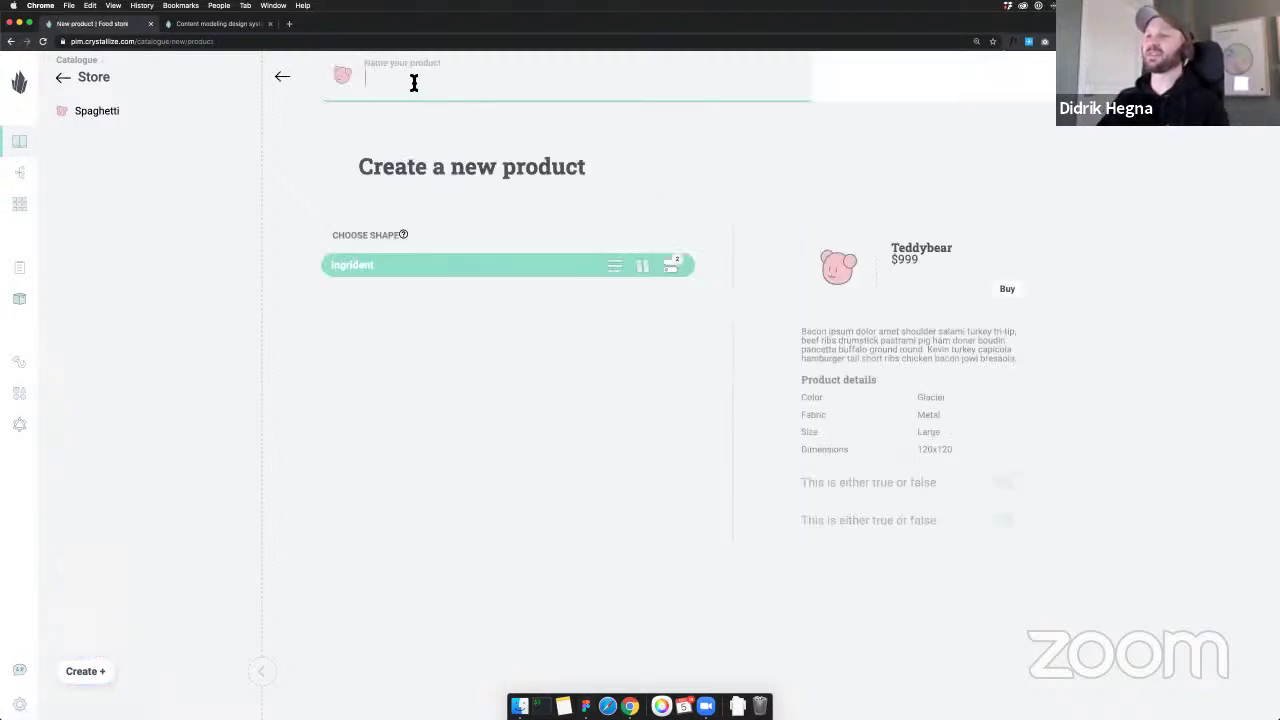
{"action": "key", "text": "super+v"}
{"action": "key", "text": "Return"}
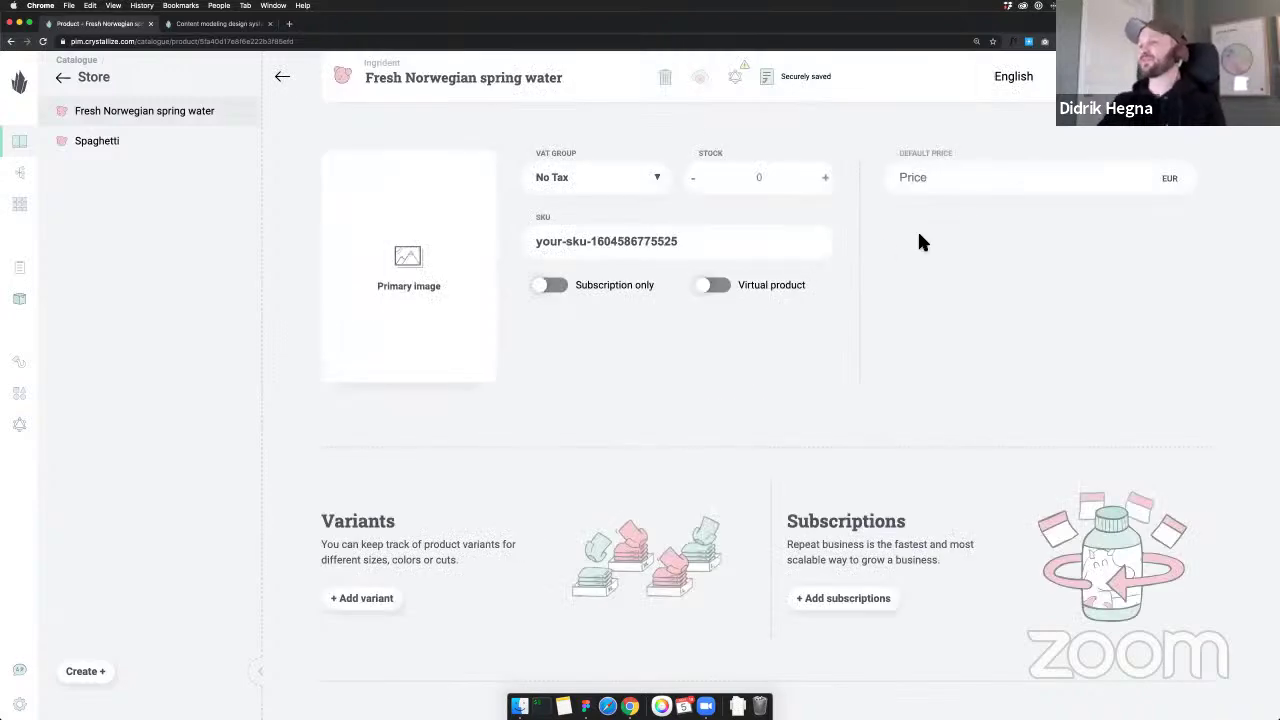
{"action": "left_click", "coordinate": [985, 184]}
{"action": "type", "text": "0"}
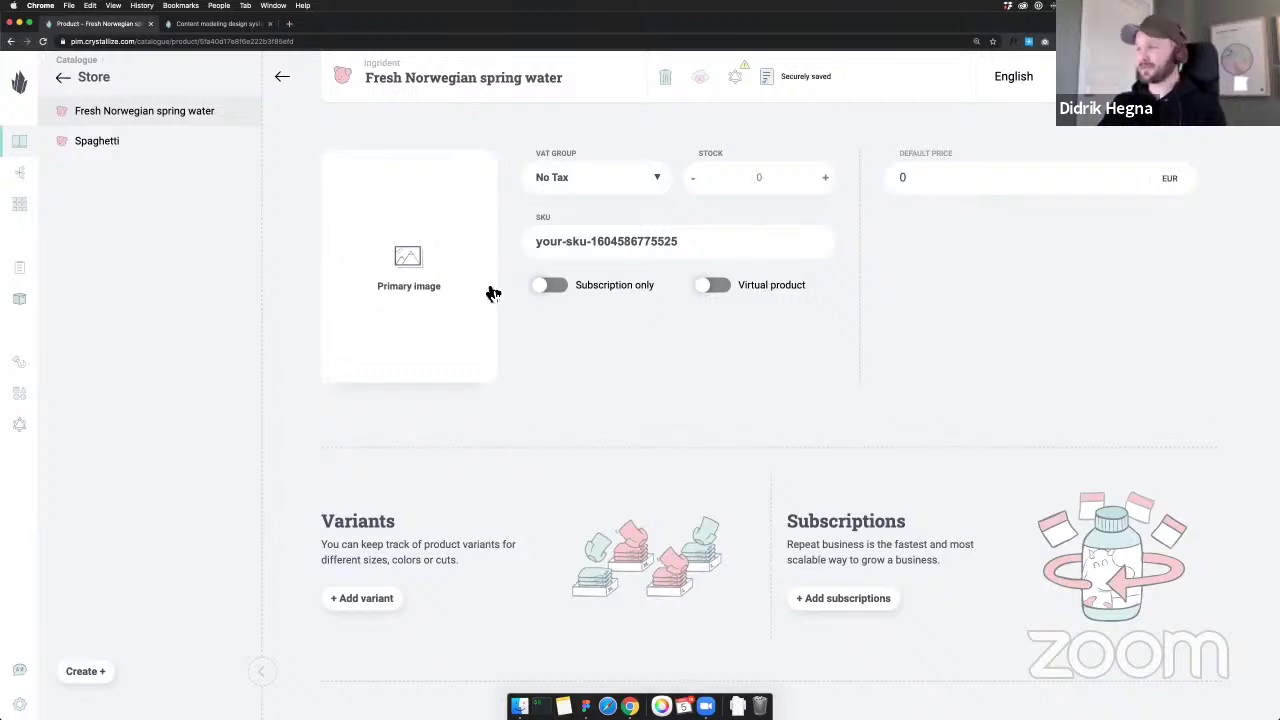
Add the waterfall photo as the product's primary image
{"action": "key", "text": "super+Tab"}
{"action": "left_click", "coordinate": [600, 366]}
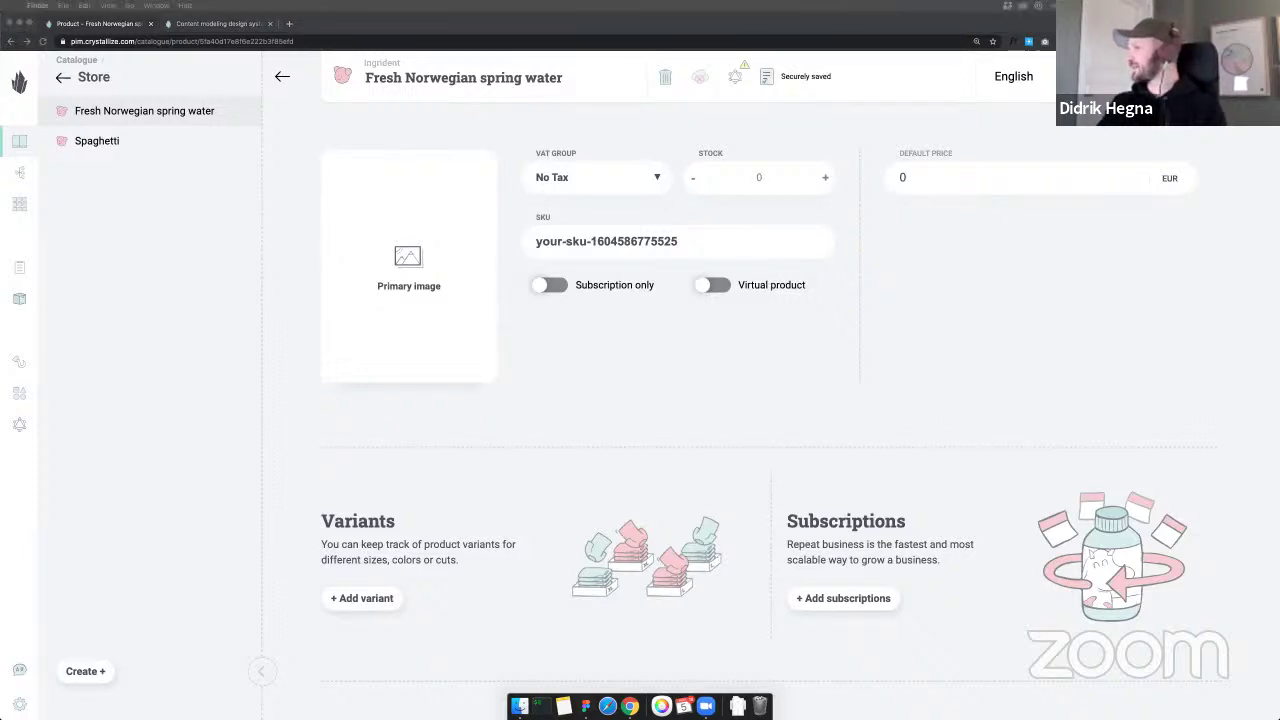
{"action": "left_click_drag", "start_coordinate": [366, 278], "coordinate": [410, 268]}
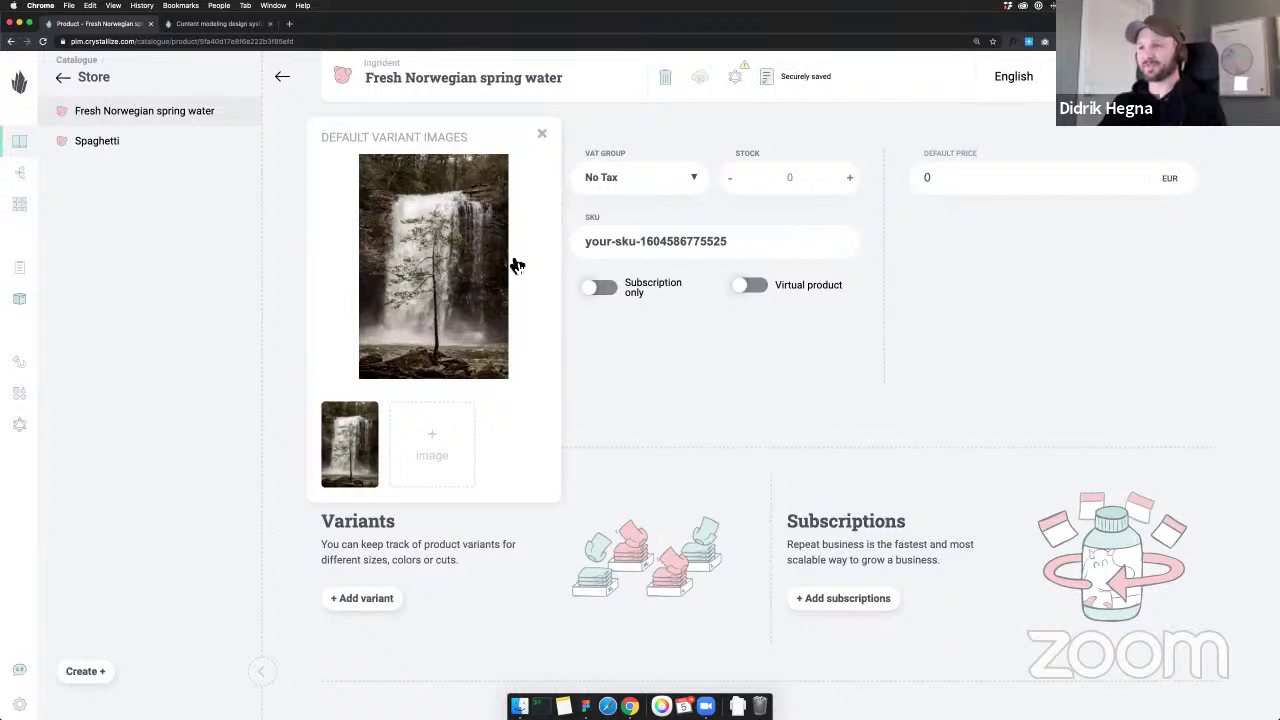
{"action": "scroll", "coordinate": [515, 265], "scroll_direction": "down", "scroll_amount": 3}
{"action": "scroll", "coordinate": [515, 265], "scroll_direction": "up", "scroll_amount": 2}
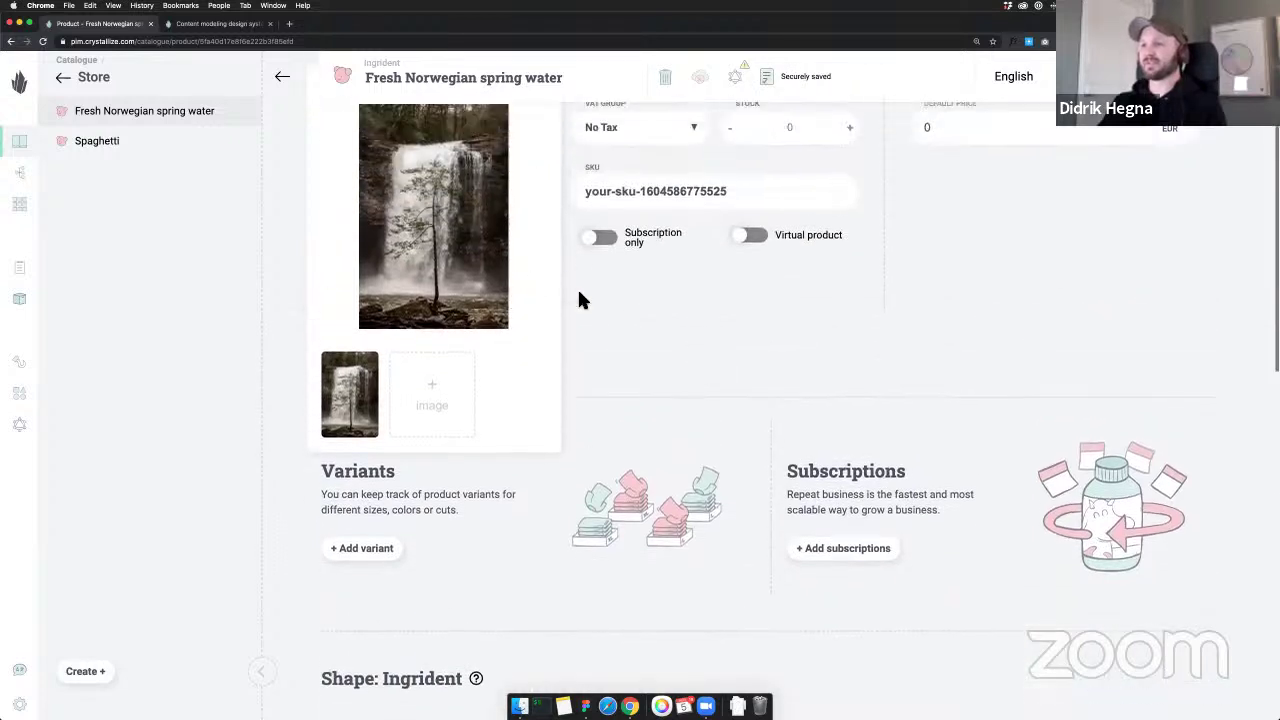
Replace the generated SKU with food-store-water-fresh-spring
{"action": "scroll", "coordinate": [600, 320], "scroll_direction": "up", "scroll_amount": 1}
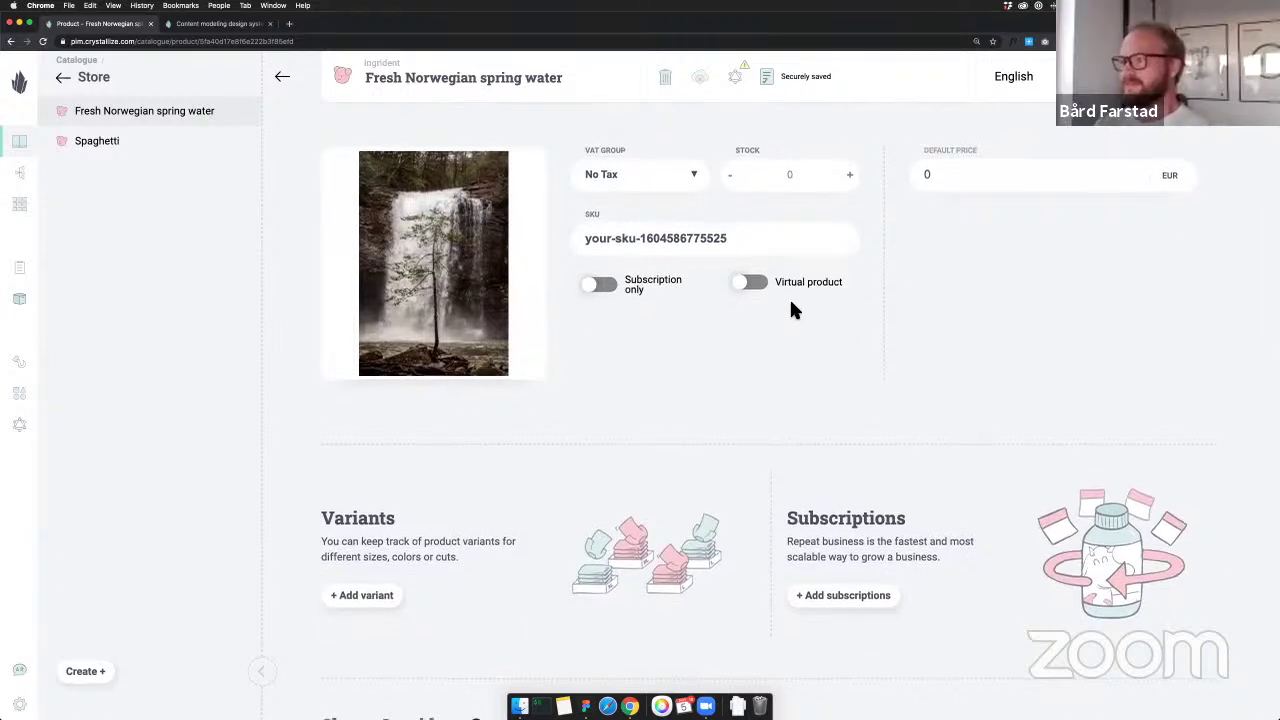
{"action": "triple_click", "coordinate": [749, 247]}
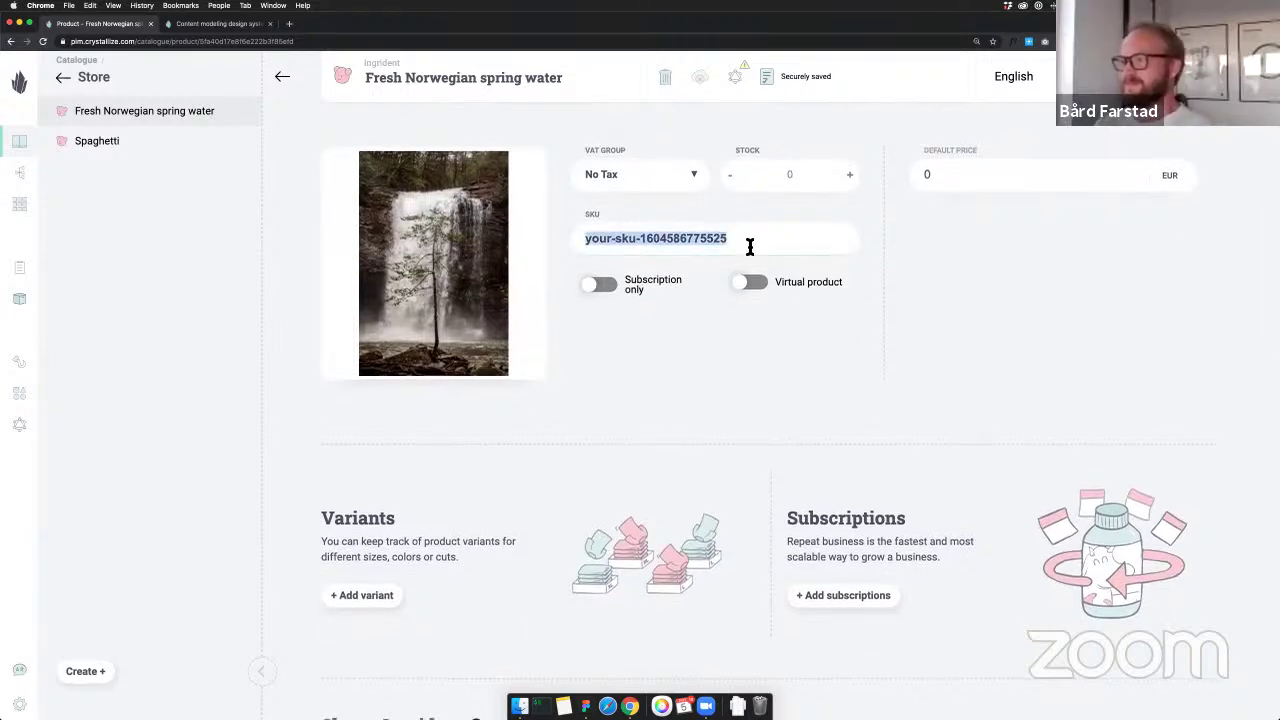
{"action": "type", "text": "food-store-"}
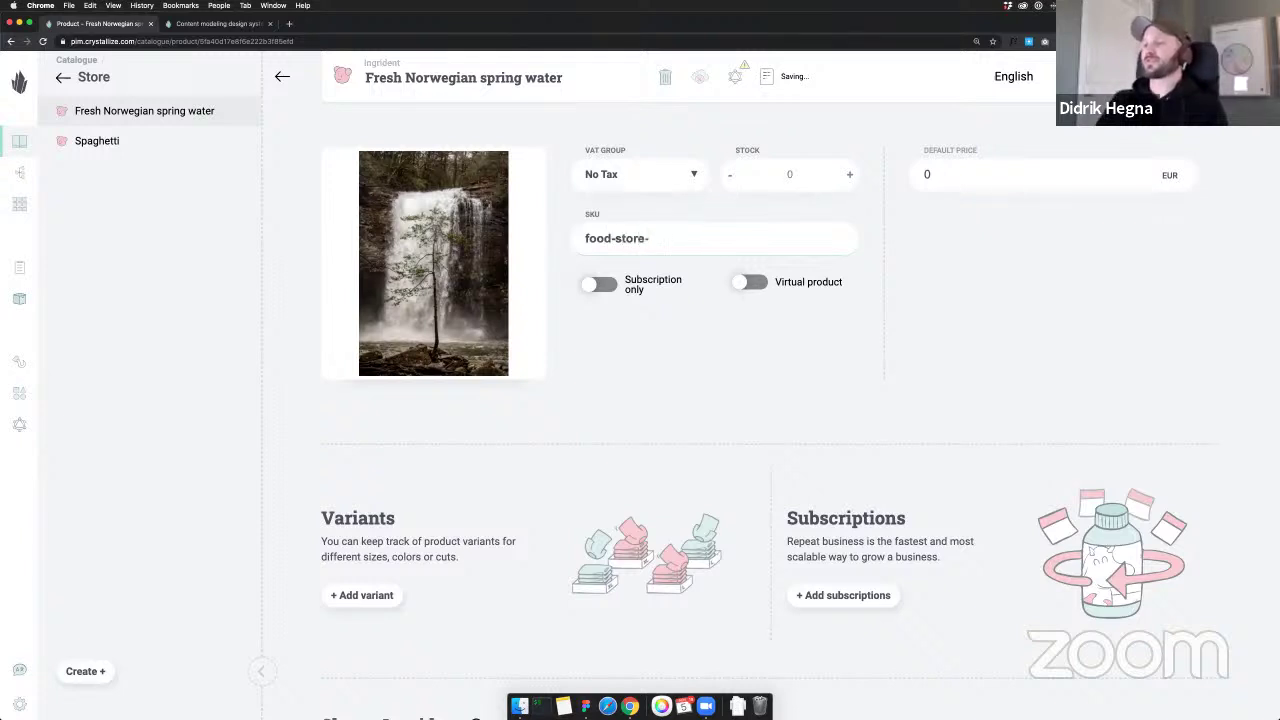
{"action": "type", "text": "water-fresh"}
{"action": "type", "text": "-srp"}
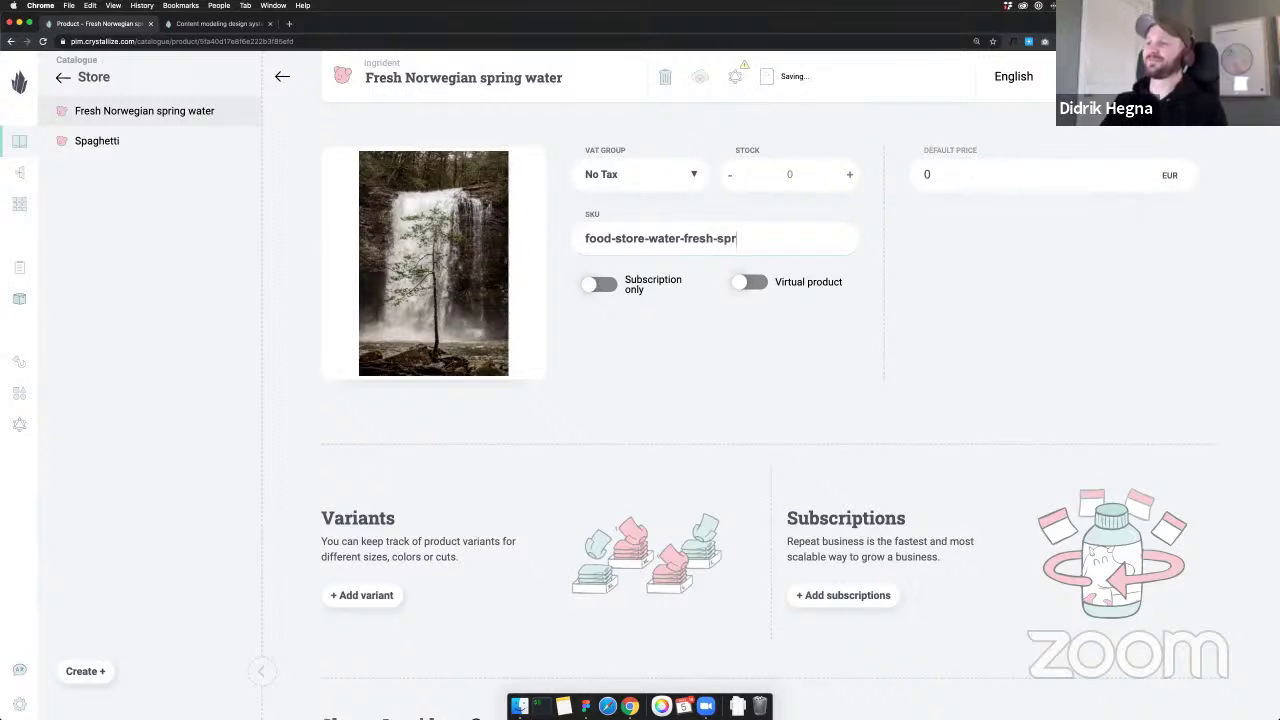
{"action": "scroll", "coordinate": [969, 400], "scroll_direction": "down", "scroll_amount": 3}
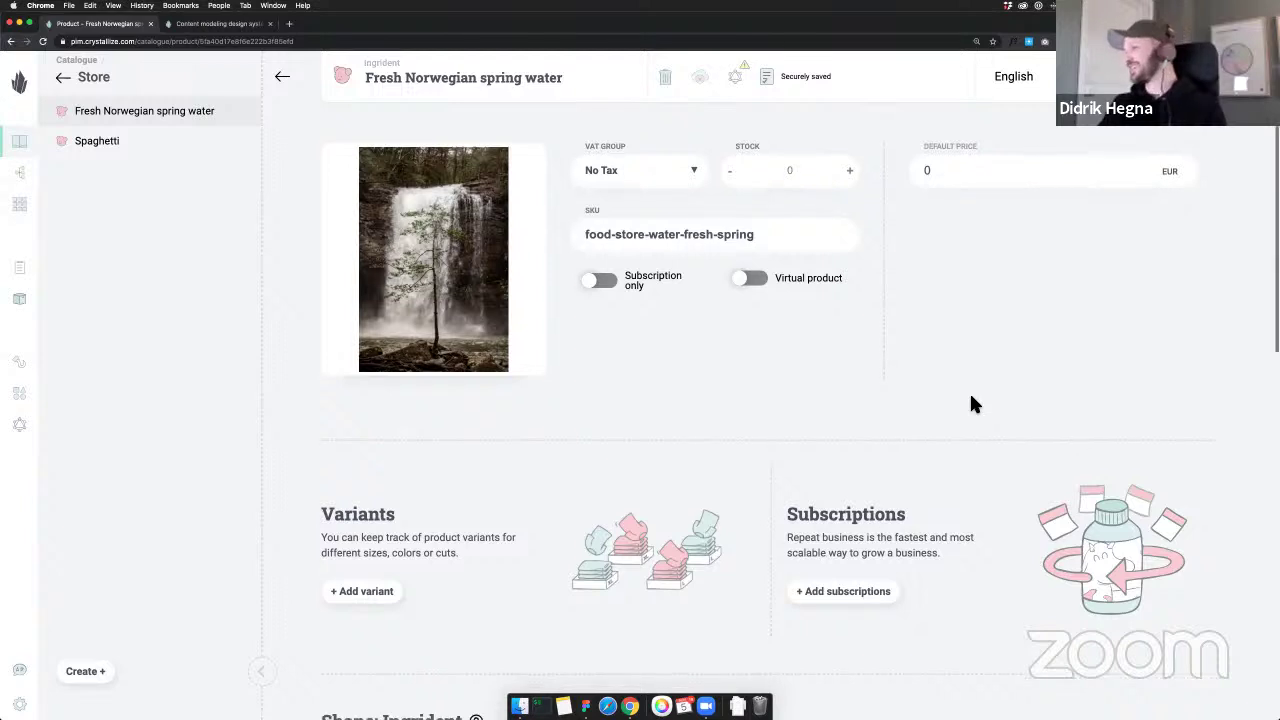
{"action": "scroll", "coordinate": [970, 403], "scroll_direction": "down", "scroll_amount": 5}
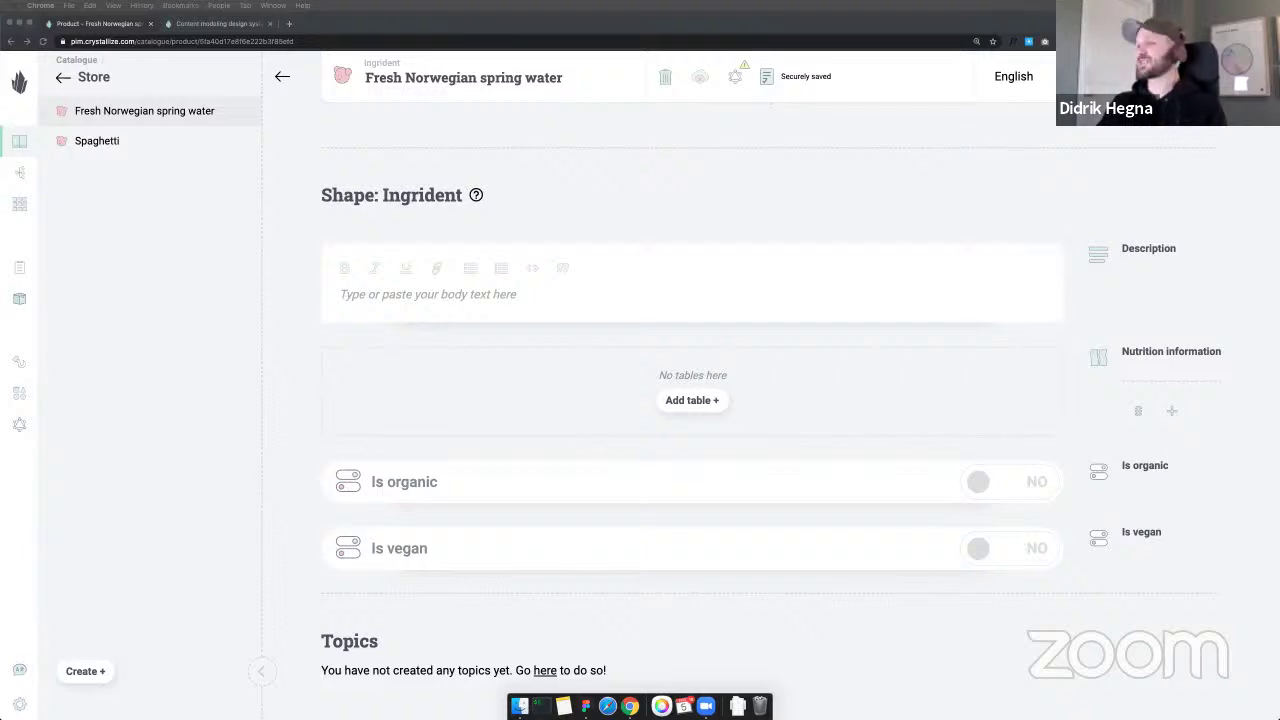
Paste a paragraph into the empty description and remove its bullet
{"action": "left_click", "coordinate": [490, 296]}
{"action": "type", "text": "Can there be anything more simple than cooking up a pot of pasta? The only thing you have to do is boil water, right? Well, yes, that's certainly the basic outline. But there are a few other tricks and helpful hints that will help make your cooking run a little smoother and your pasta taste a little better."}
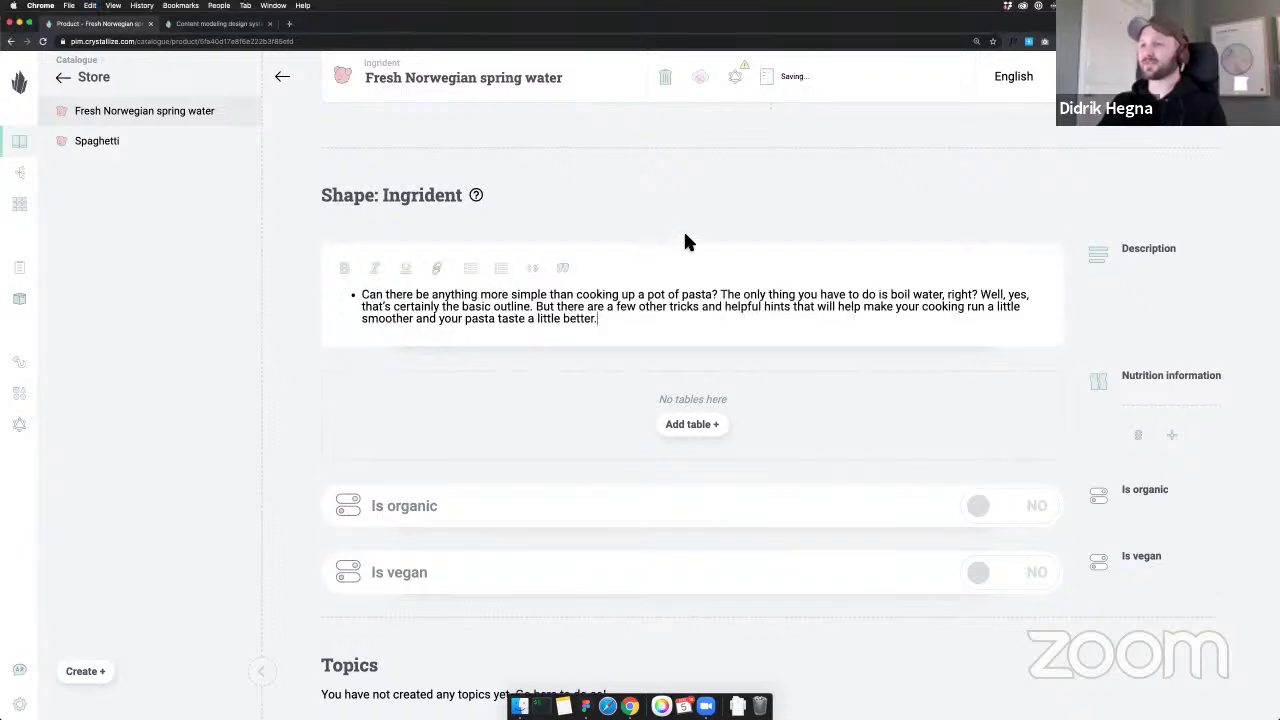
{"action": "left_click", "coordinate": [470, 268]}
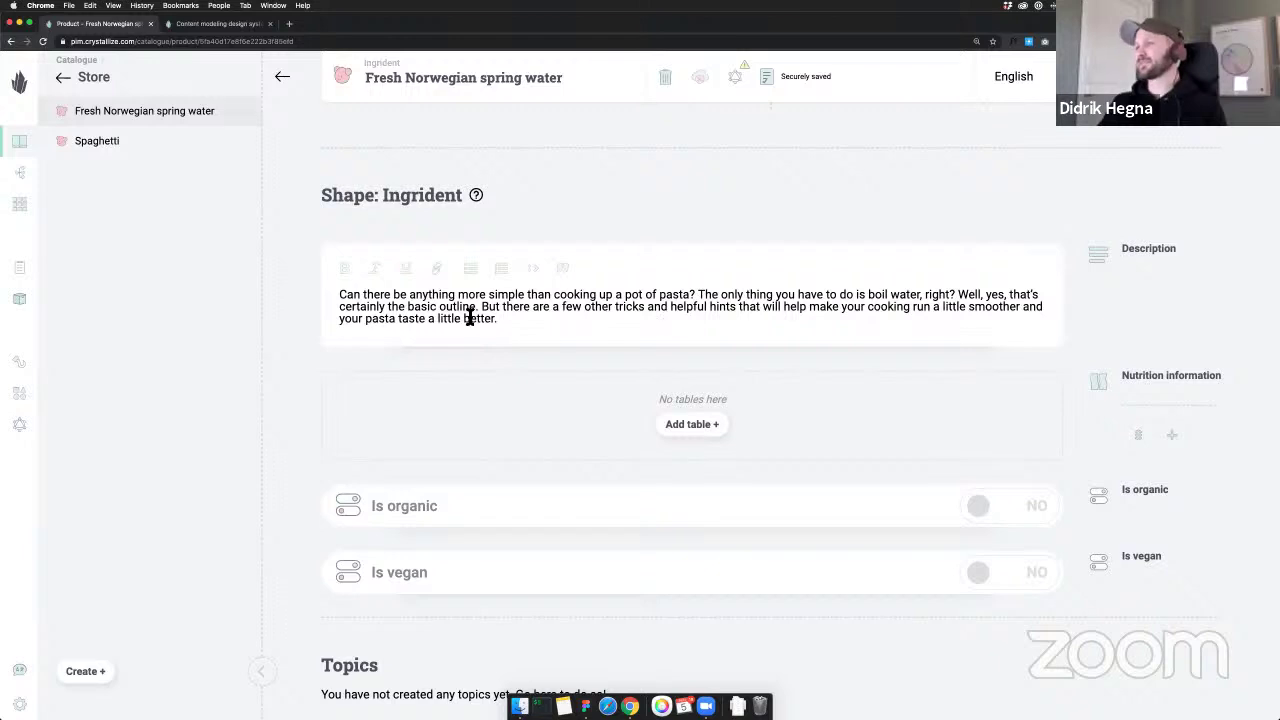
{"action": "scroll", "coordinate": [718, 320], "scroll_direction": "down", "scroll_amount": 2}
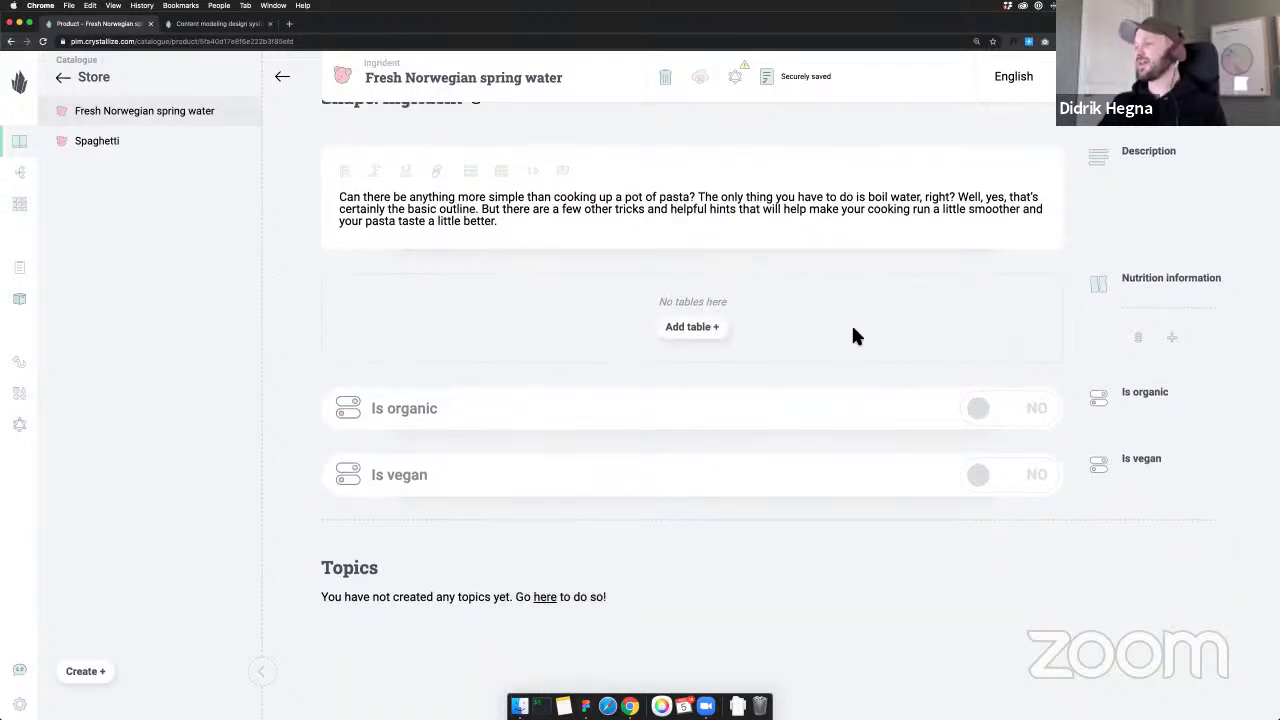
{"action": "scroll", "coordinate": [851, 322], "scroll_direction": "up", "scroll_amount": 1}
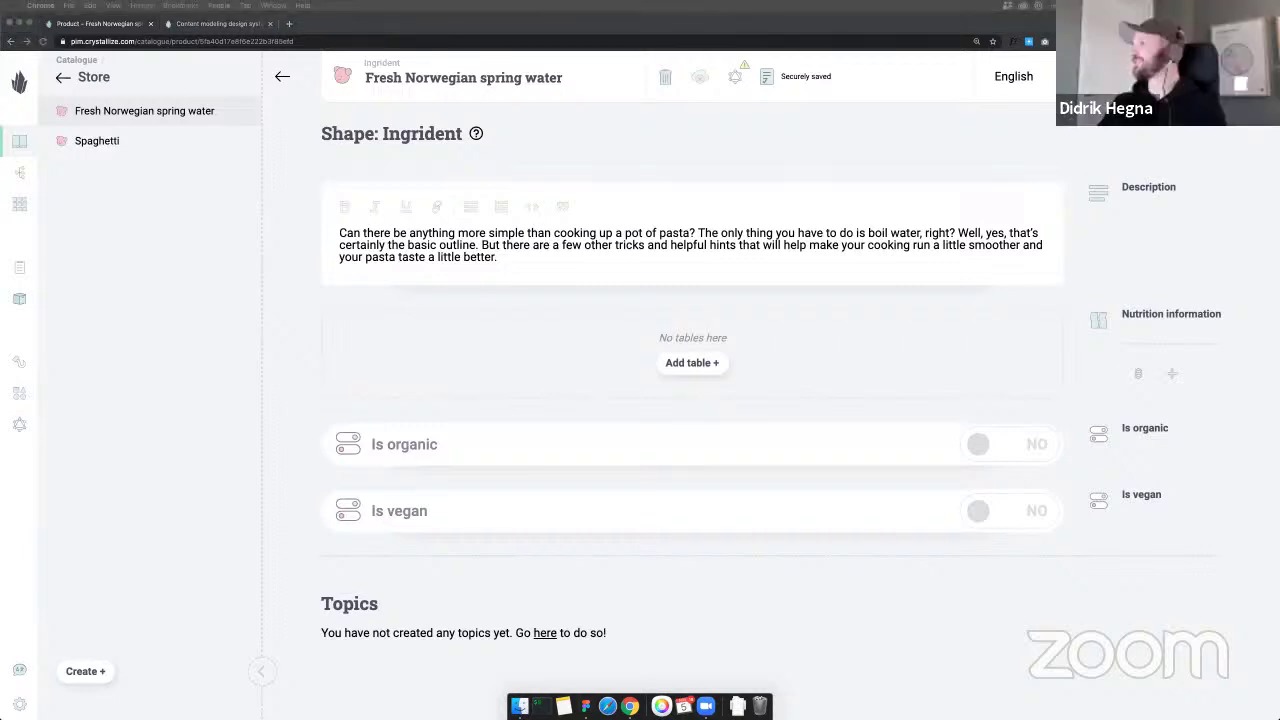
Replace the description with the two water paragraphs as plain text and add a nutrition table
{"action": "triple_click", "coordinate": [540, 256]}
{"action": "type", "text": "The tap water in Norway is of excellent quality. You can drink tap water from anywhere so long as nothing else is stated.  Bottled water can be bought in supermarkets, kiosks, gas stations and delis."}
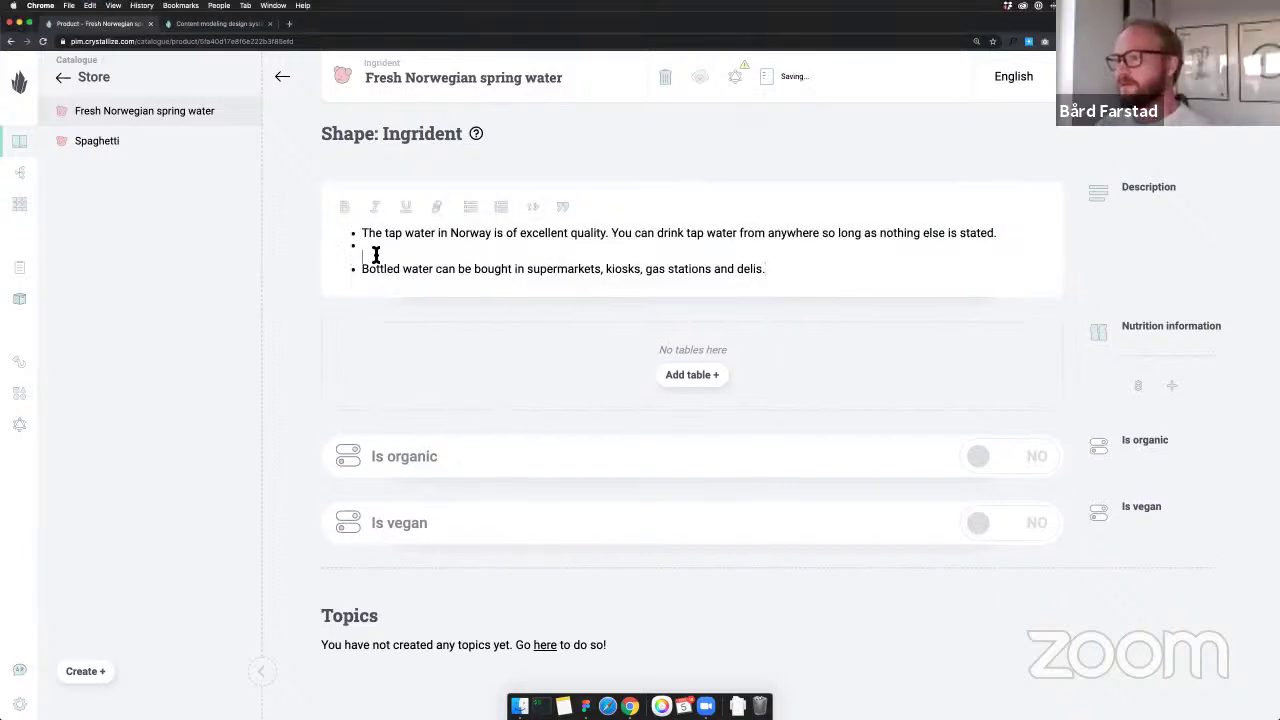
{"action": "key", "text": "super+z"}
{"action": "type", "text": "The tap water in Norway is of excellent quality. You can drink tap water from anywhere so long as nothing else is stated. Bottled water can be bought in supermarkets, kiosks, gas stations and delis."}
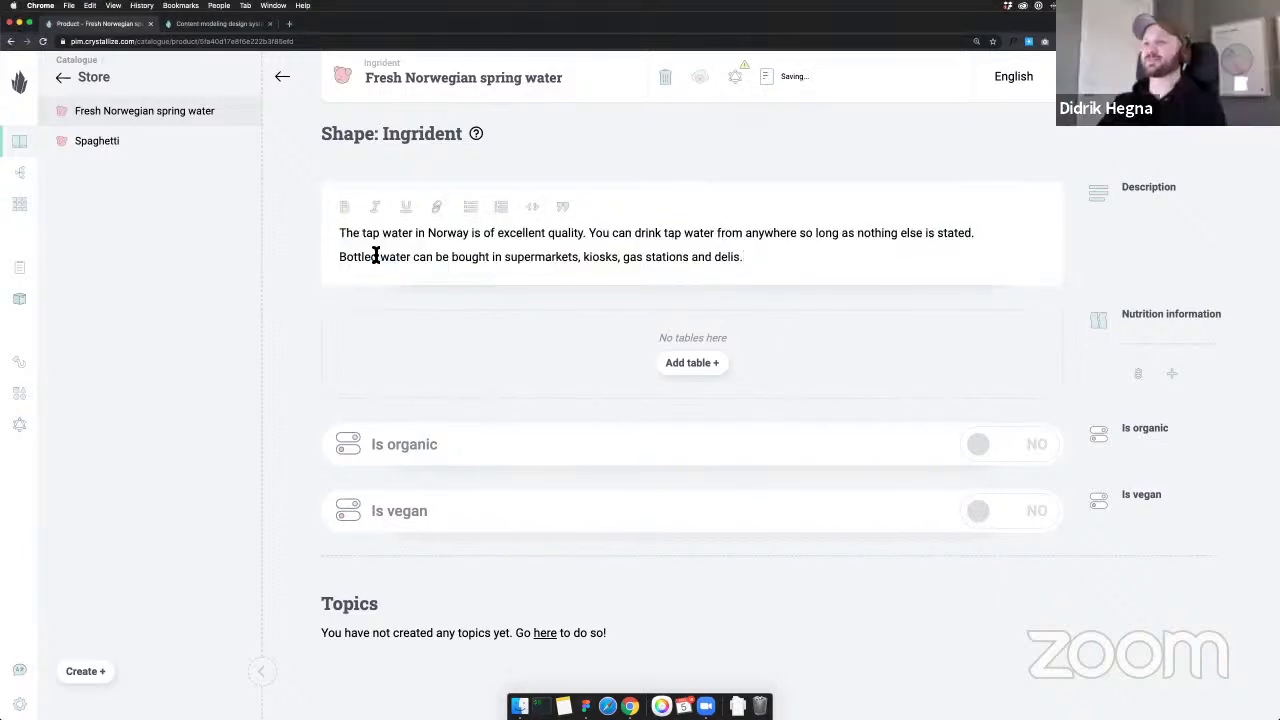
{"action": "left_click", "coordinate": [689, 366]}
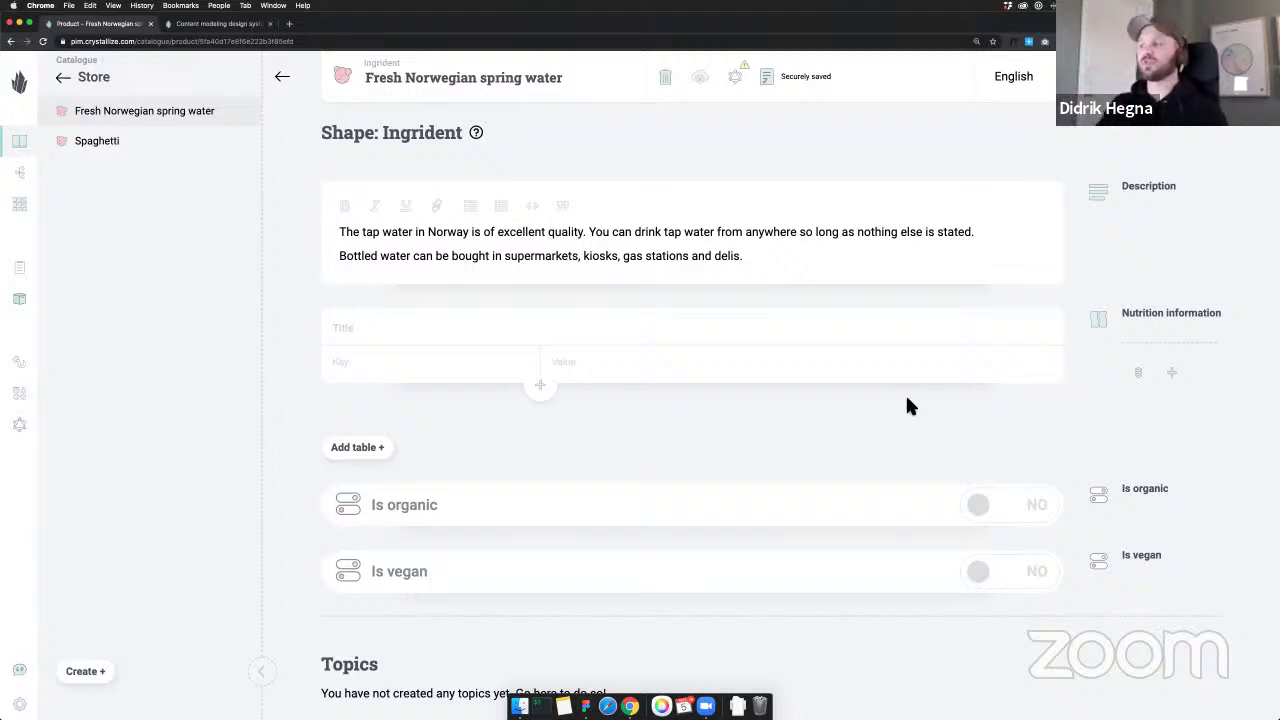
Title the table 'Nutrition information' and add rows Calories, Fat, Sodium and Carbohydrates
{"action": "mouse_move", "coordinate": [420, 340]}
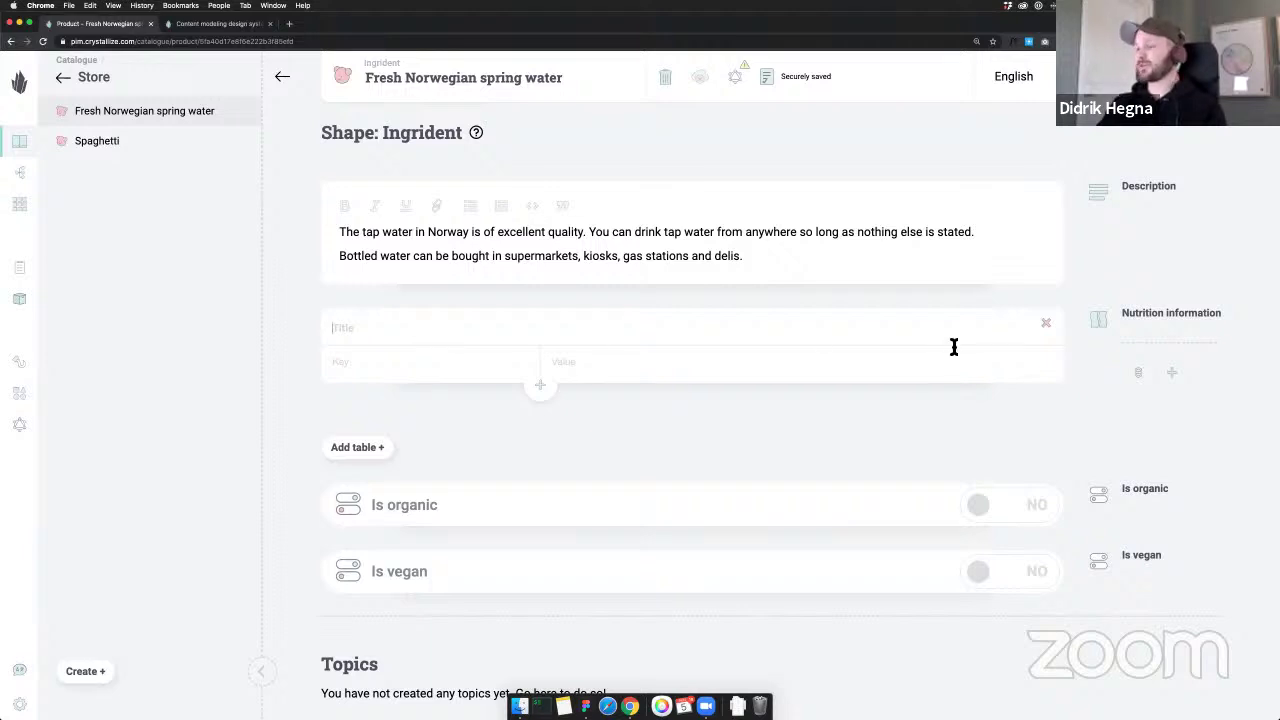
{"action": "type", "text": "N"}
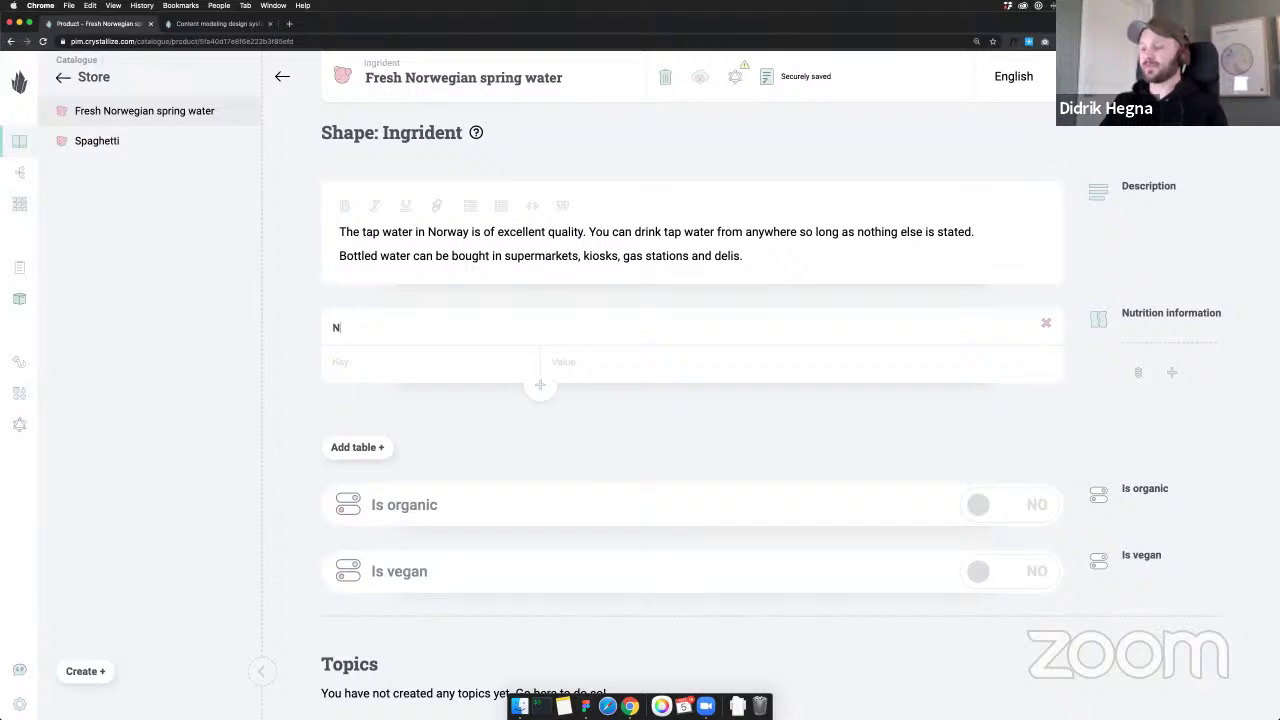
{"action": "type", "text": "ut"}
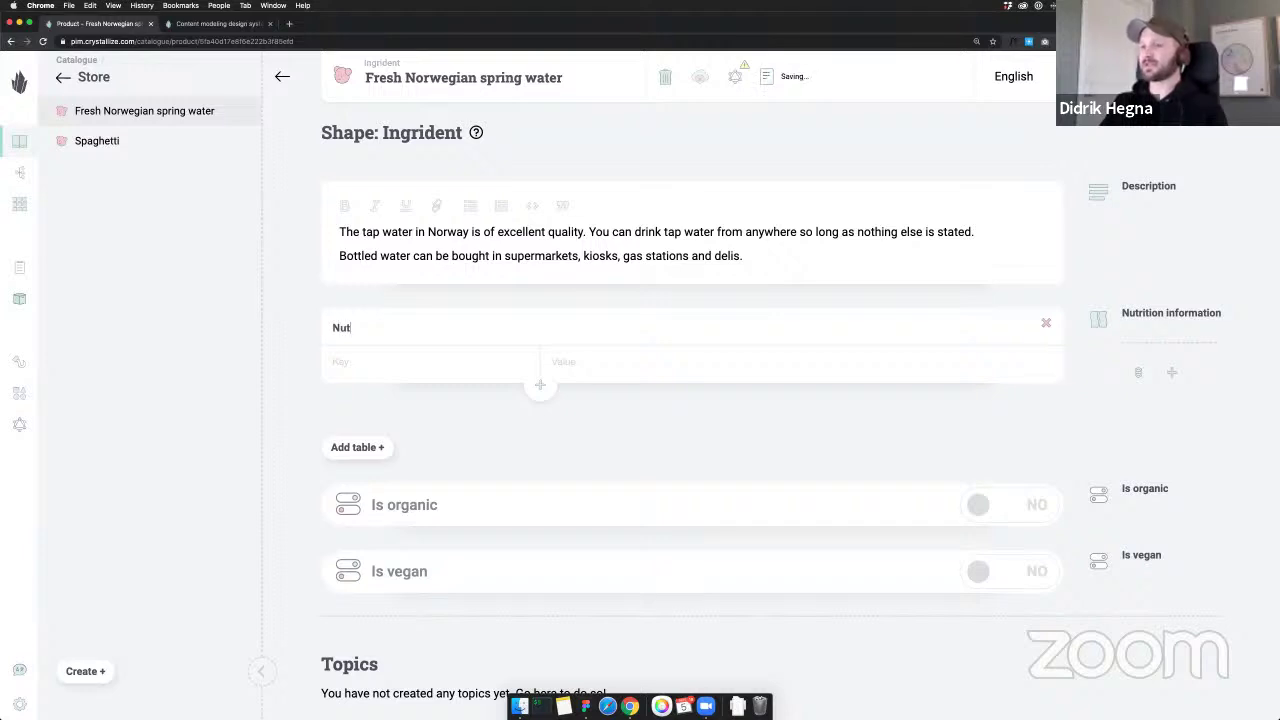
{"action": "type", "text": "ritio"}
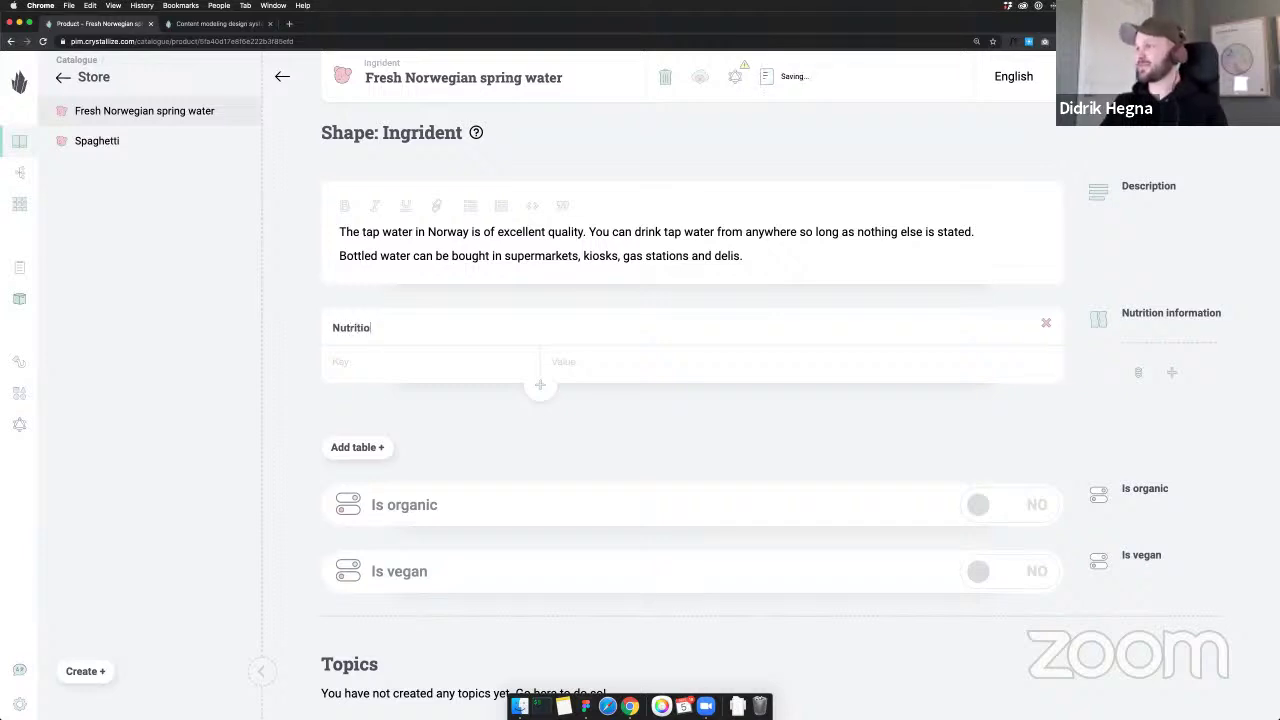
{"action": "type", "text": "n information"}
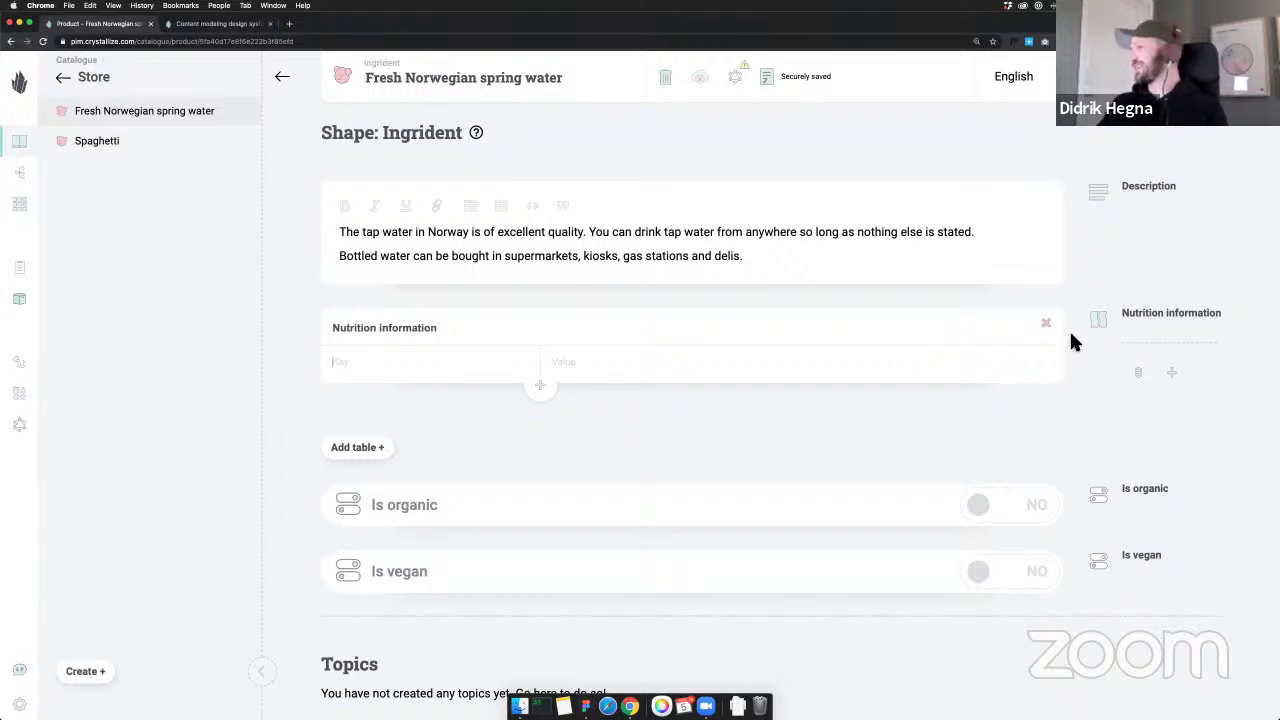
{"action": "left_click", "coordinate": [379, 368]}
{"action": "type", "text": "Calories"}
{"action": "left_click", "coordinate": [540, 386]}
{"action": "type", "text": "Fat"}
{"action": "left_click", "coordinate": [541, 421]}
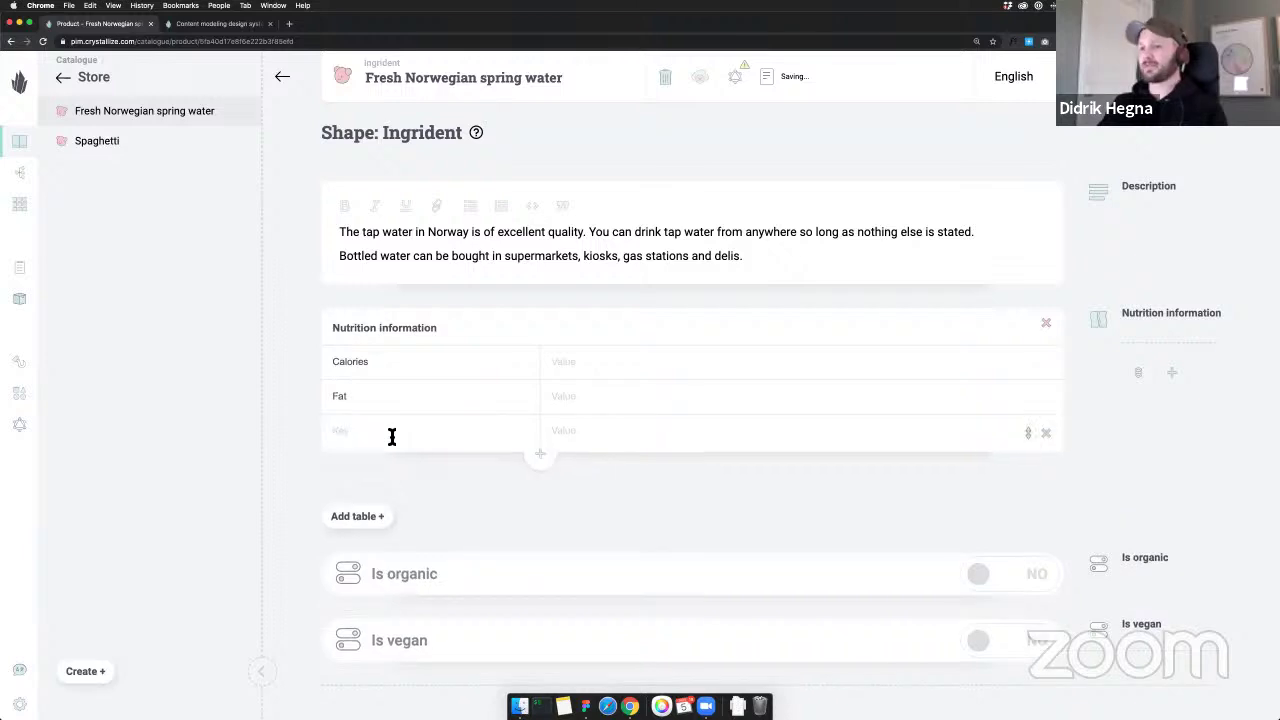
{"action": "type", "text": "Sodium"}
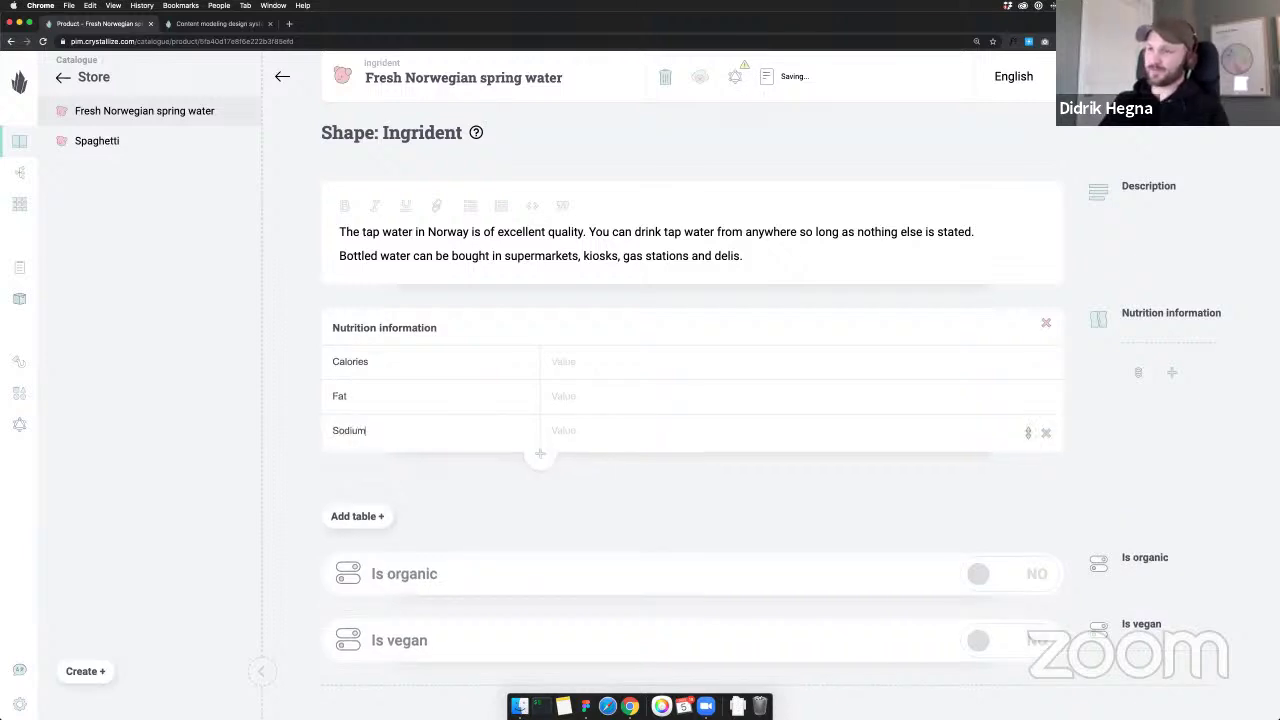
{"action": "left_click", "coordinate": [541, 455]}
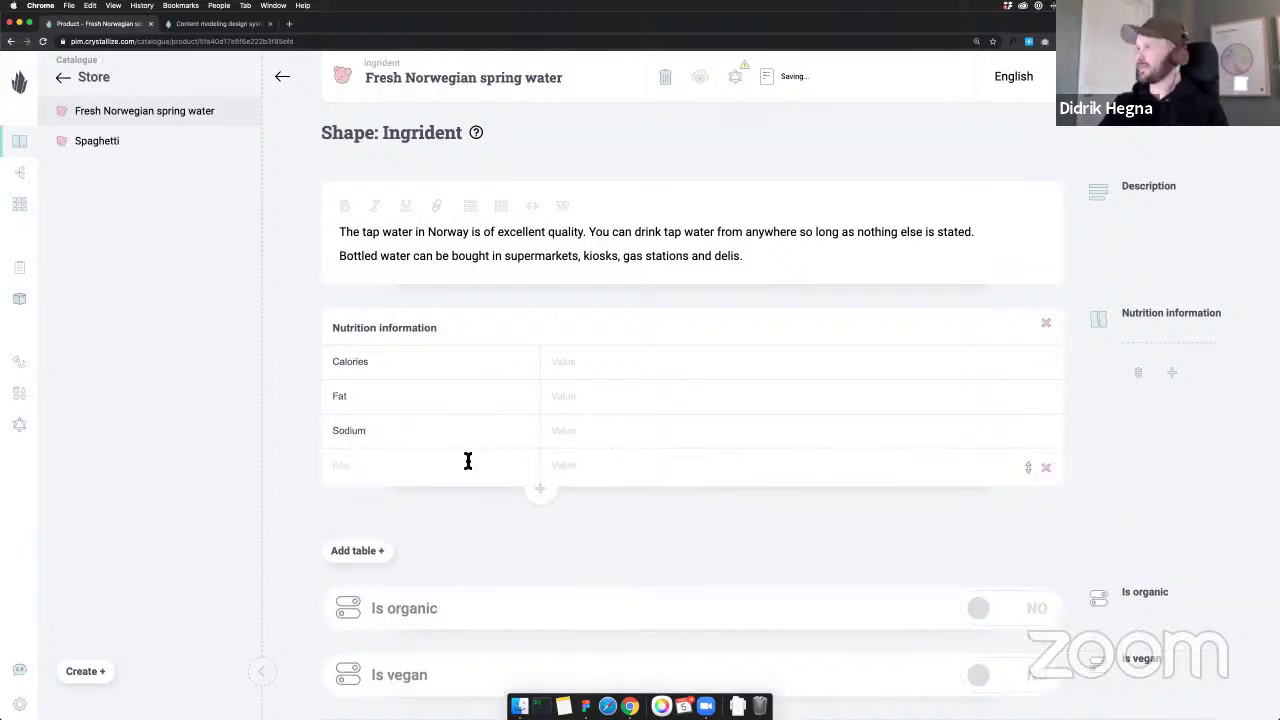
{"action": "type", "text": "Car"}
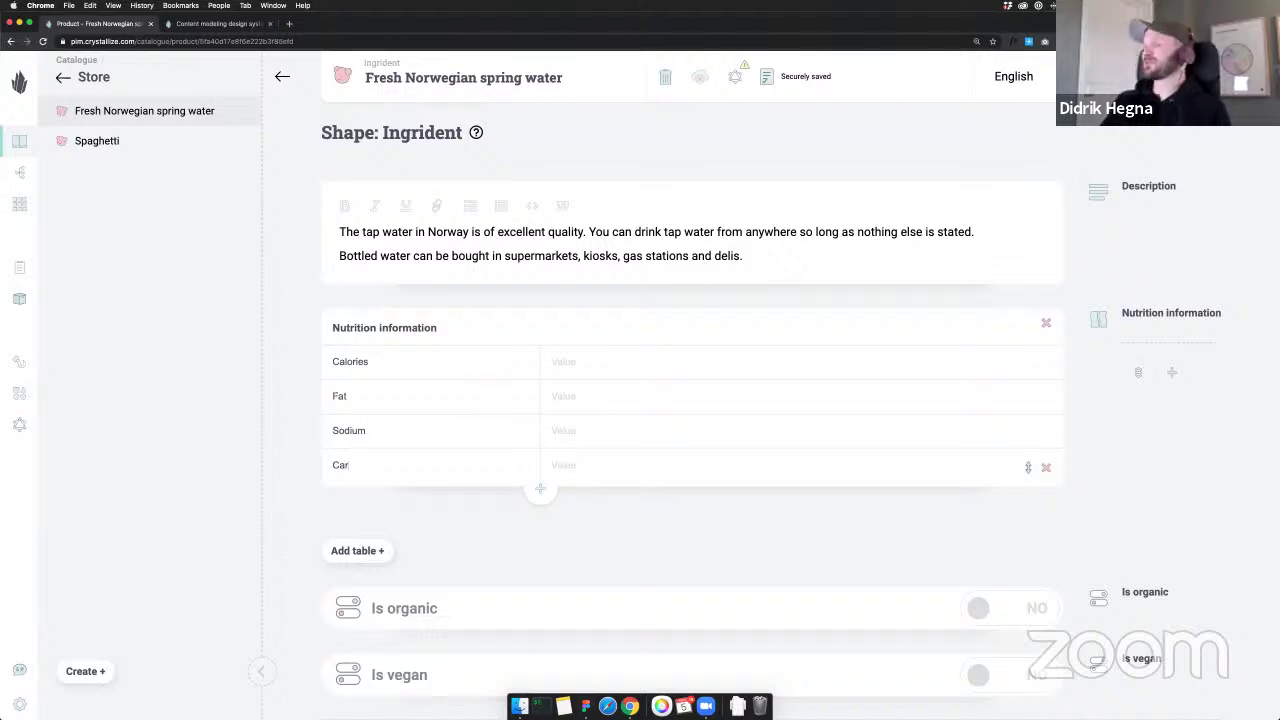
{"action": "type", "text": "bo"}
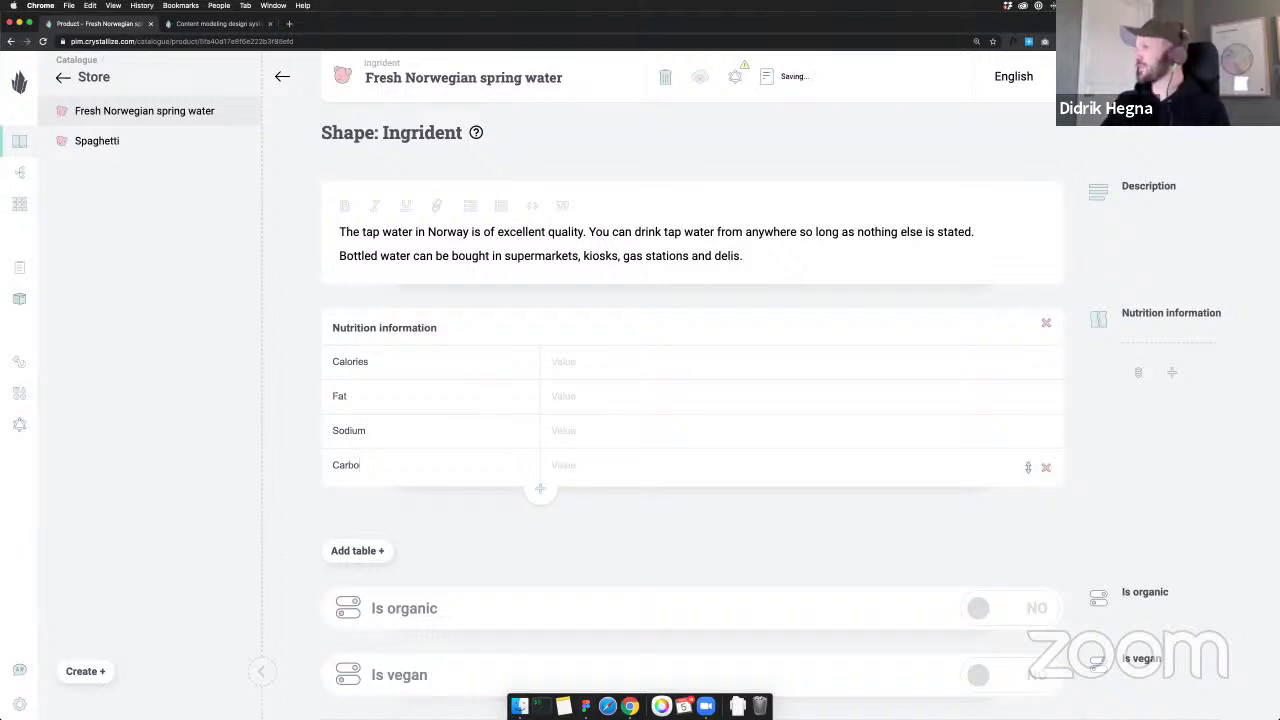
{"action": "type", "text": "hydrates"}
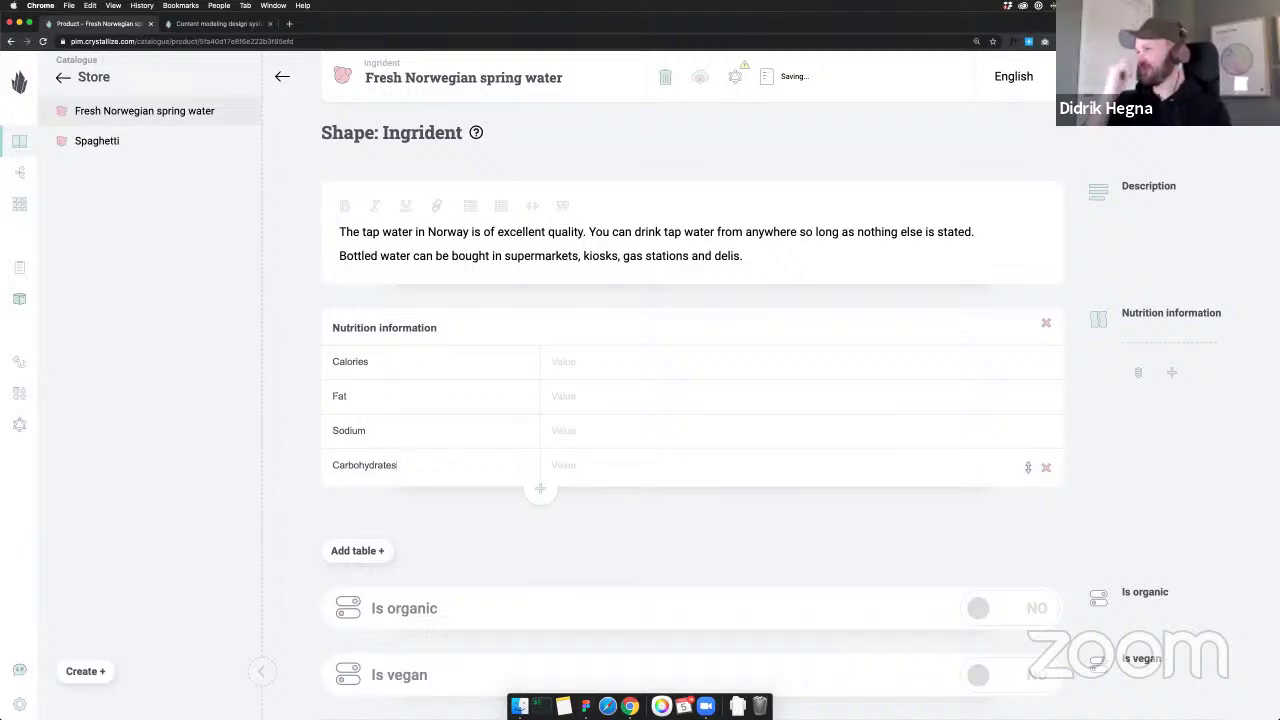
Add the rows Fiber, Suger and Protein to the nutrition table
{"action": "left_click", "coordinate": [541, 490]}
{"action": "left_click", "coordinate": [355, 497]}
{"action": "type", "text": "Fiber"}
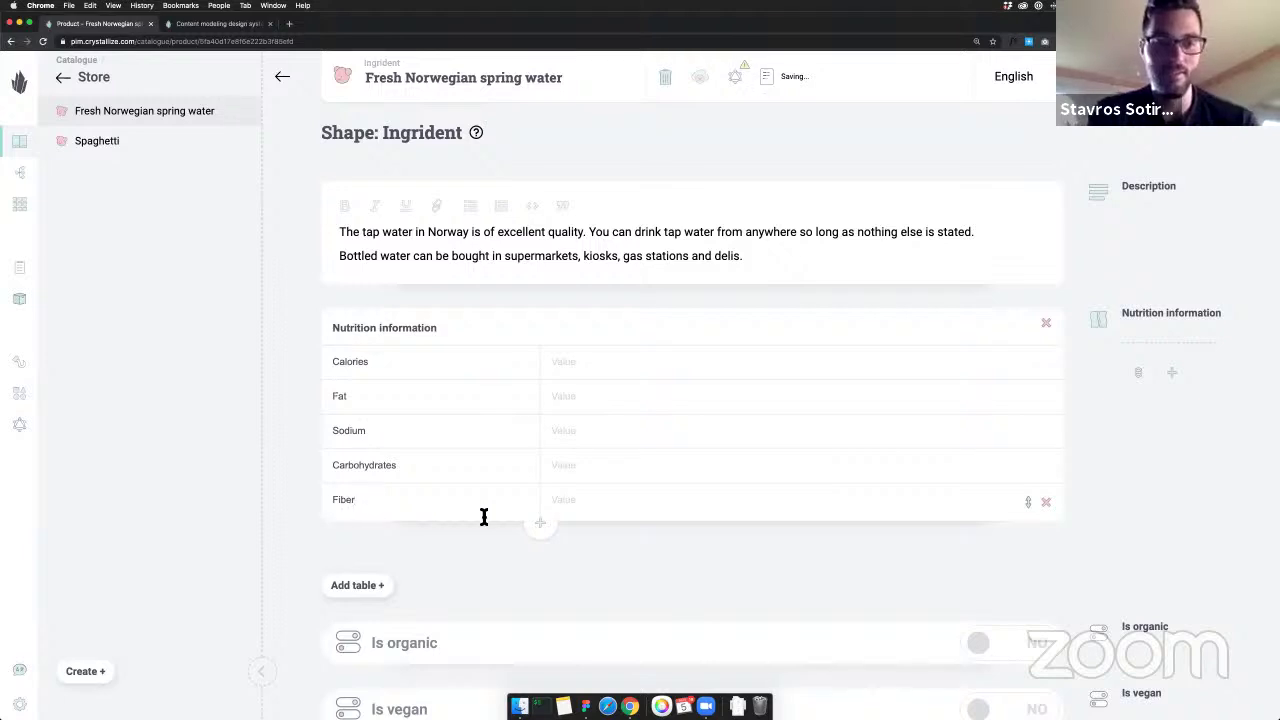
{"action": "left_click", "coordinate": [540, 522]}
{"action": "left_click", "coordinate": [451, 537]}
{"action": "type", "text": "Suger"}
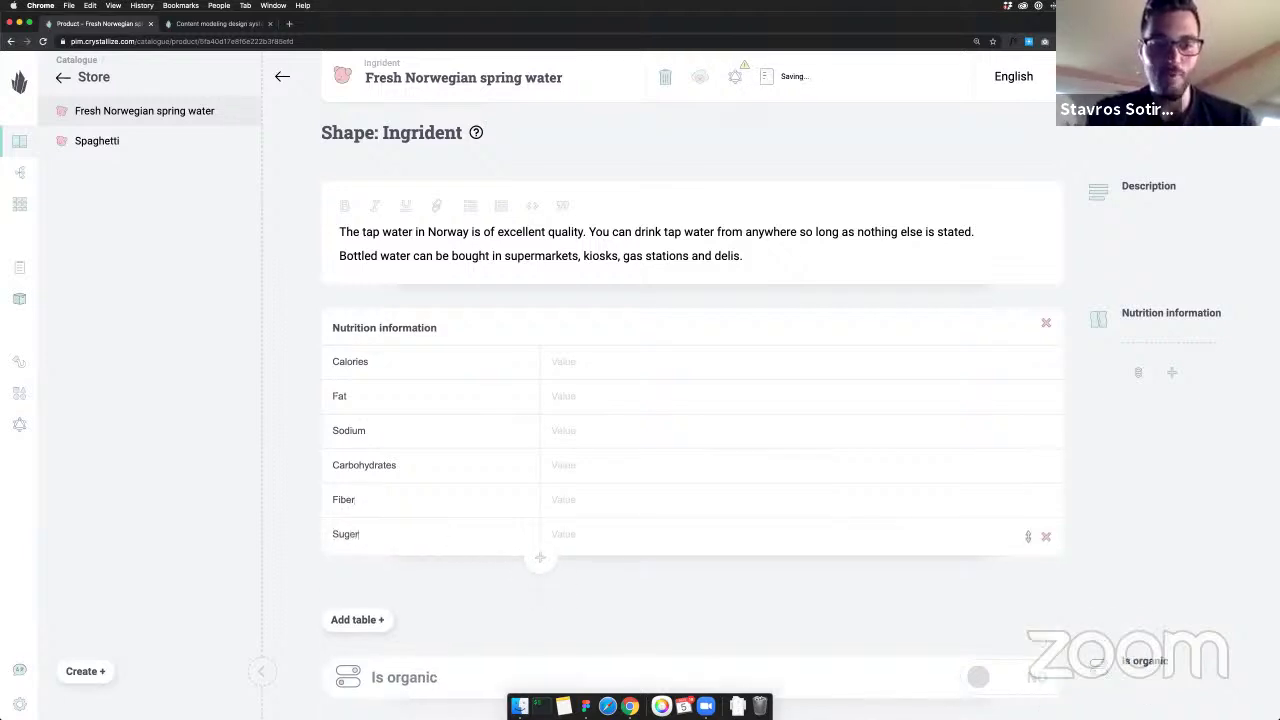
{"action": "left_click", "coordinate": [540, 557]}
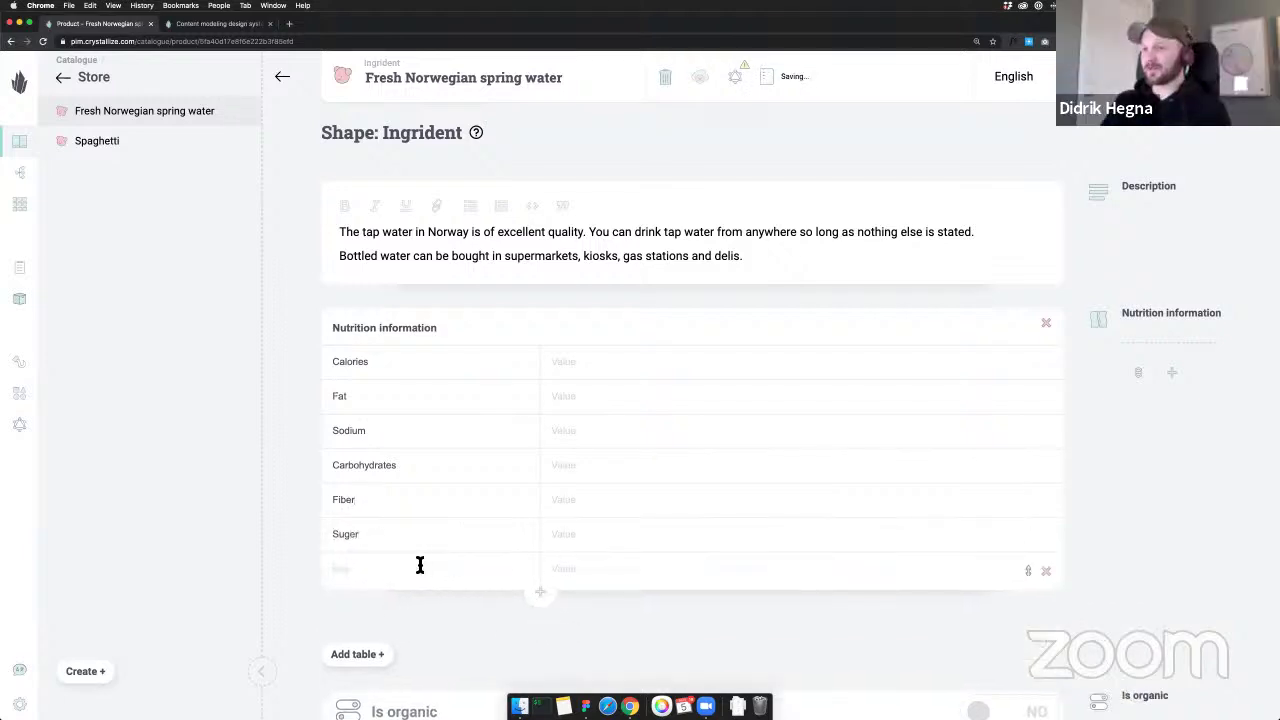
{"action": "type", "text": "Protein"}
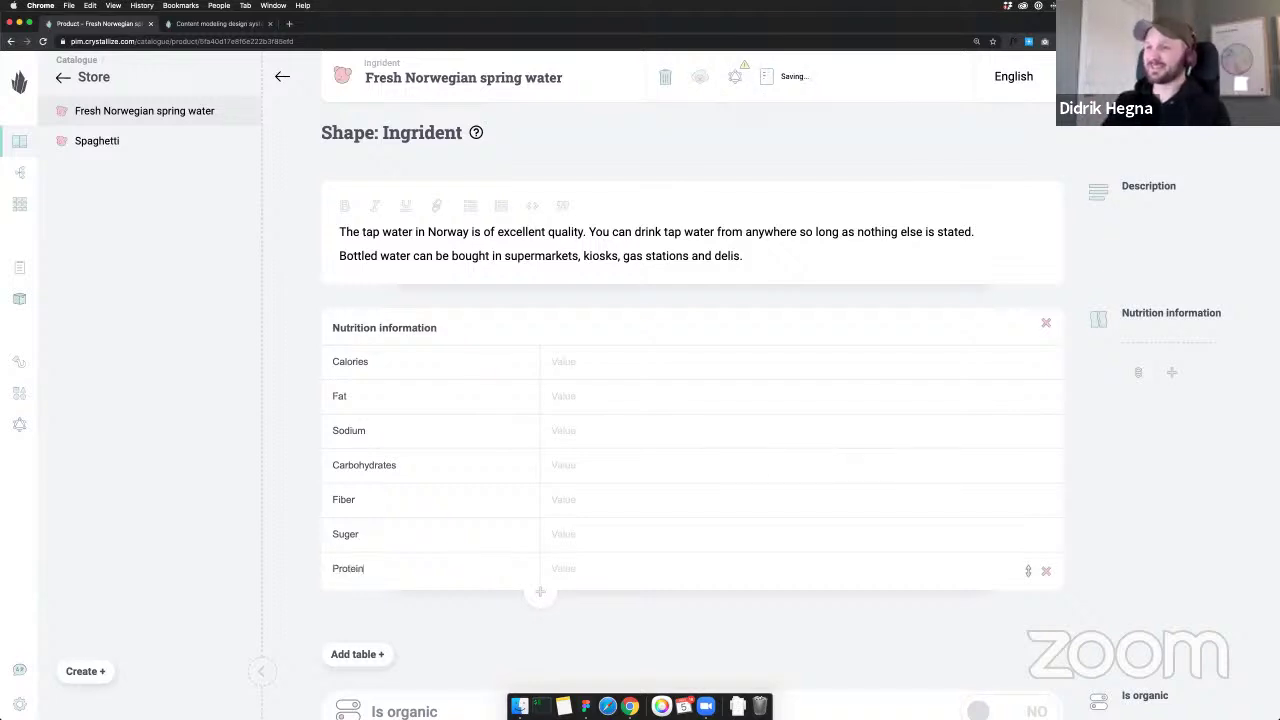
Enter the values: Calories 0, Fat 0, Sodium 9.5mg, remaining nutrients 0g
{"action": "left_click", "coordinate": [560, 361]}
{"action": "type", "text": "0"}
{"action": "key", "text": "Tab"}
{"action": "type", "text": "0"}
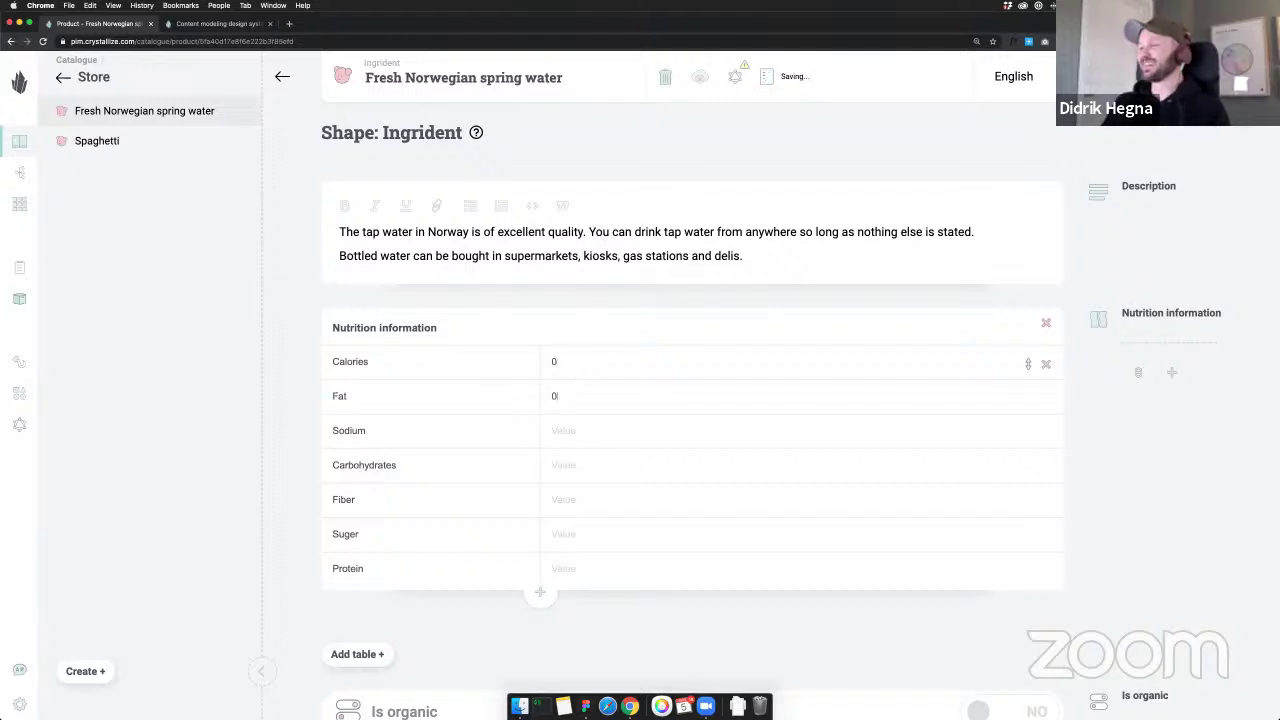
{"action": "key", "text": "Tab"}
{"action": "type", "text": "9"}
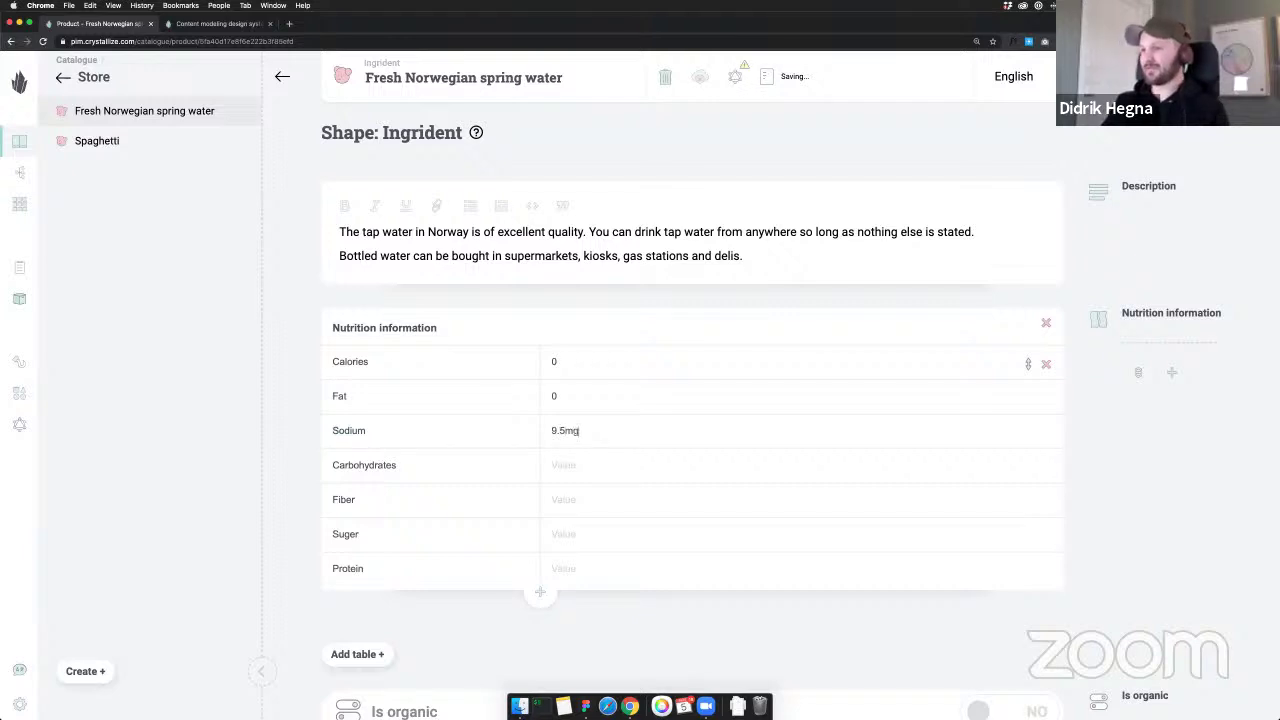
{"action": "key", "text": "Tab"}
{"action": "type", "text": "0"}
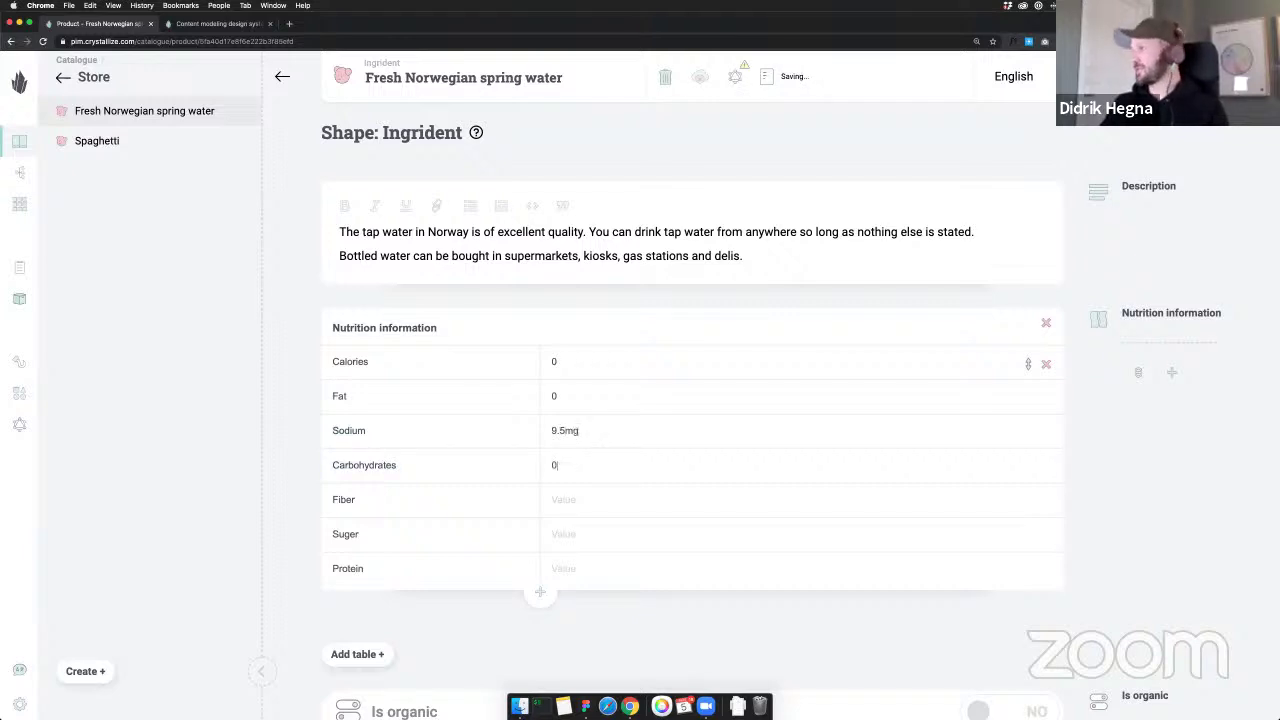
{"action": "type", "text": "g0g"}
{"action": "key", "text": "Tab"}
{"action": "type", "text": "0g"}
{"action": "key", "text": "Tab"}
{"action": "type", "text": "0g"}
{"action": "key", "text": "Tab"}
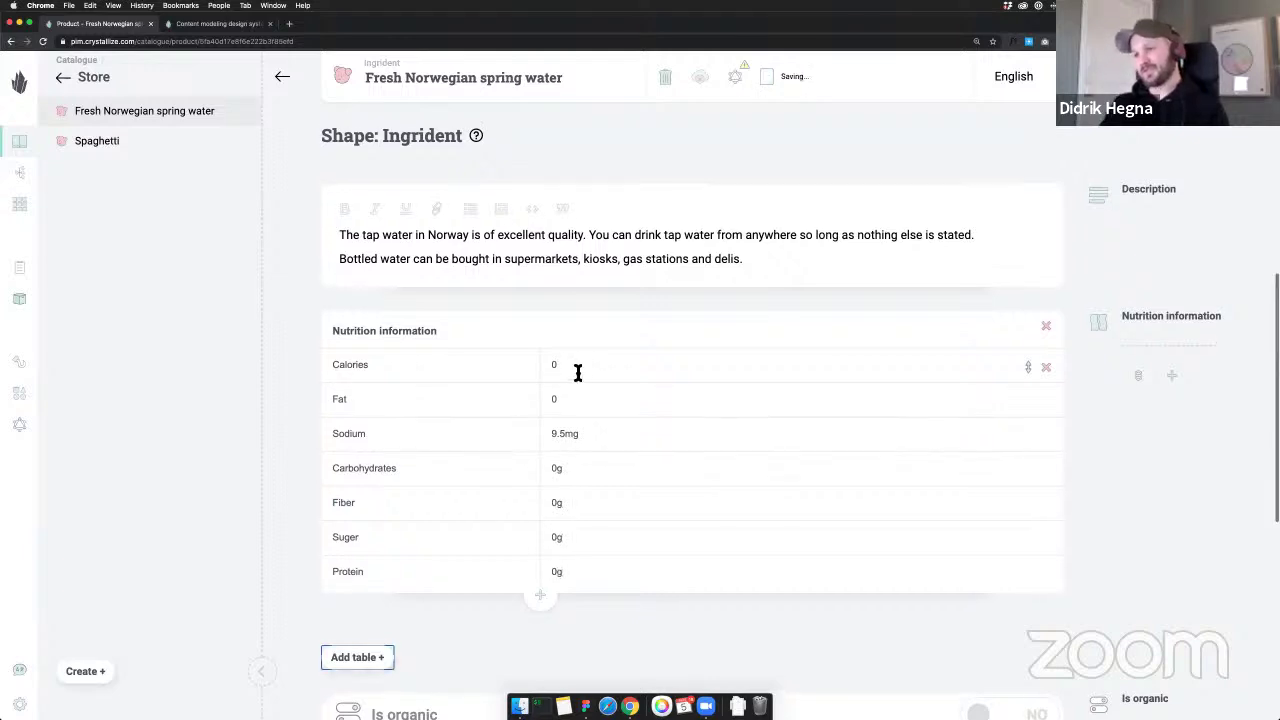
Set Is organic and Is vegan to YES for the water ingredient
{"action": "scroll", "coordinate": [391, 377], "scroll_direction": "down", "scroll_amount": 2}
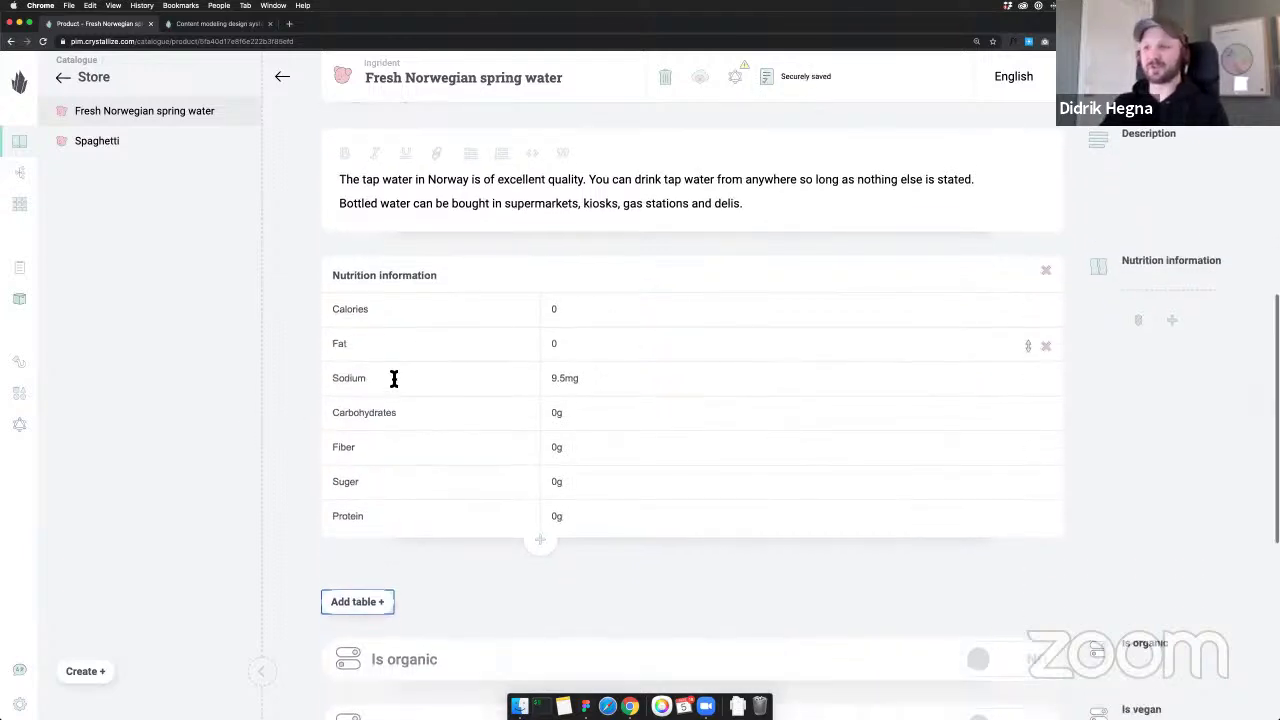
{"action": "left_click", "coordinate": [671, 338]}
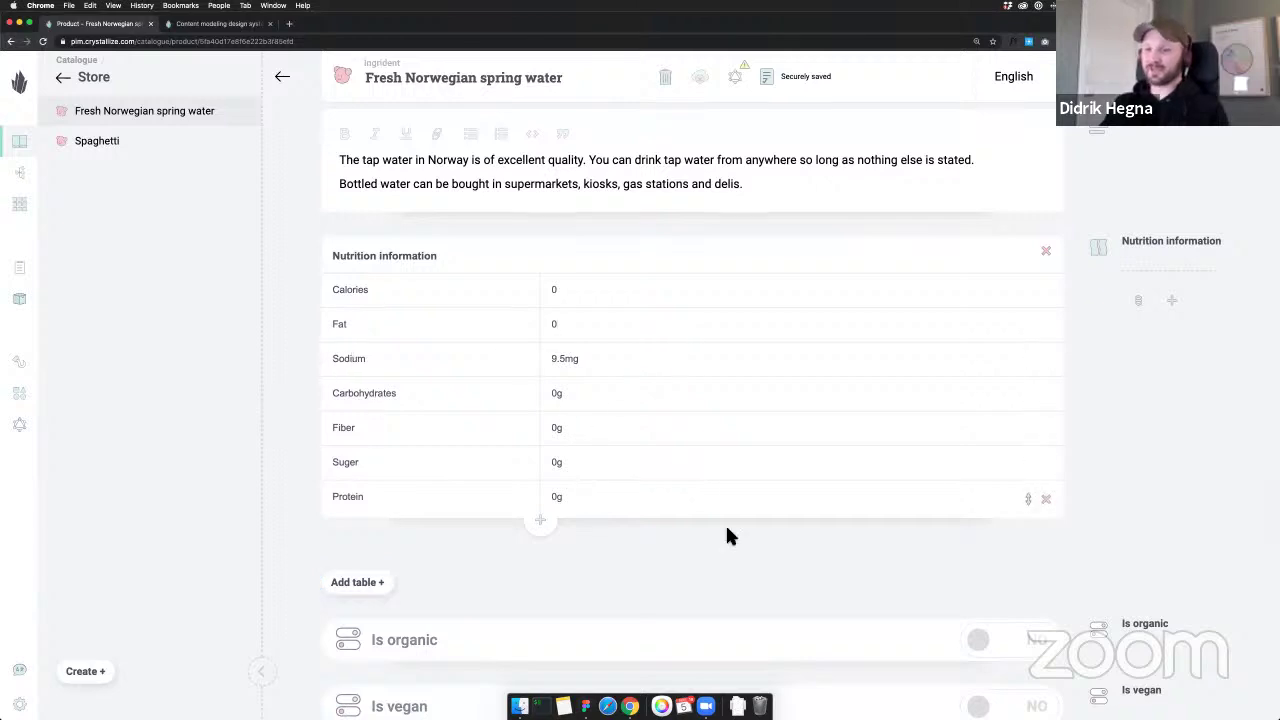
{"action": "scroll", "coordinate": [675, 551], "scroll_direction": "down", "scroll_amount": 1}
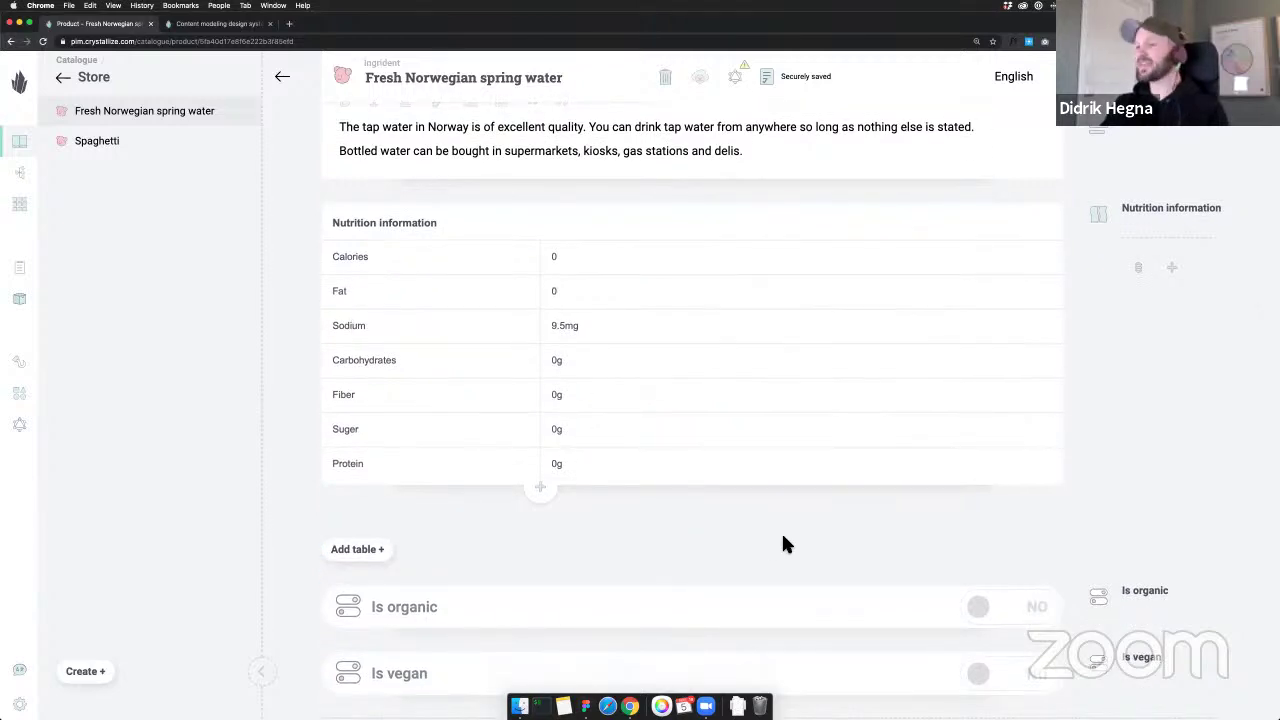
{"action": "scroll", "coordinate": [790, 545], "scroll_direction": "down", "scroll_amount": 3}
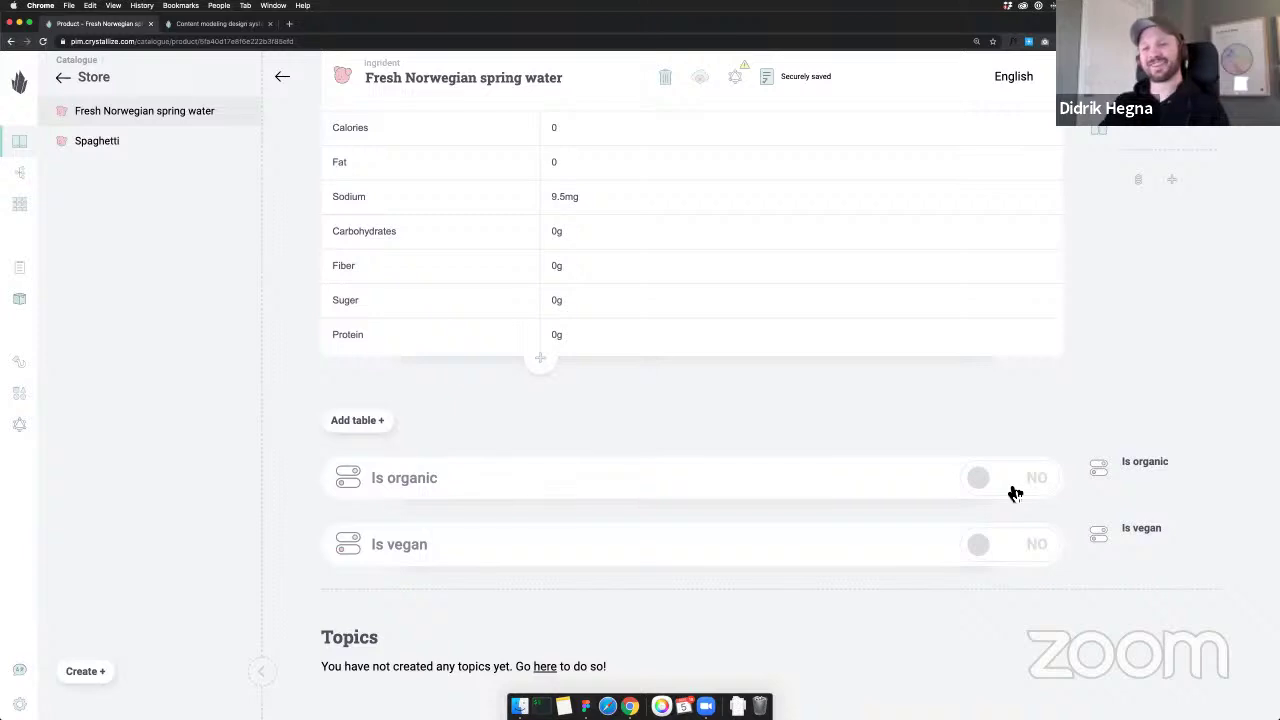
{"action": "left_click", "coordinate": [1013, 490]}
{"action": "left_click", "coordinate": [1020, 556]}
Scroll through the water product to review its description, nutrition table and toggles
{"action": "scroll", "coordinate": [1020, 525], "scroll_direction": "down", "scroll_amount": 1}
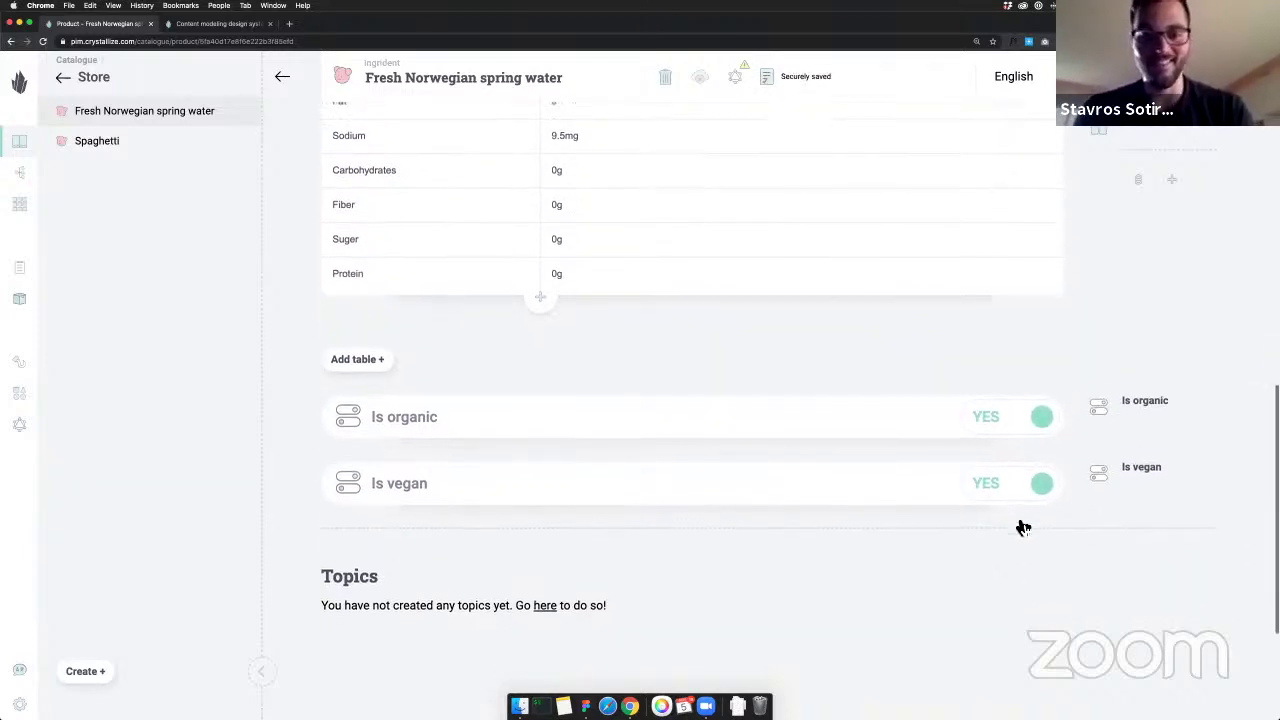
{"action": "scroll", "coordinate": [1017, 524], "scroll_direction": "up", "scroll_amount": 2}
{"action": "scroll", "coordinate": [1013, 511], "scroll_direction": "up", "scroll_amount": 5}
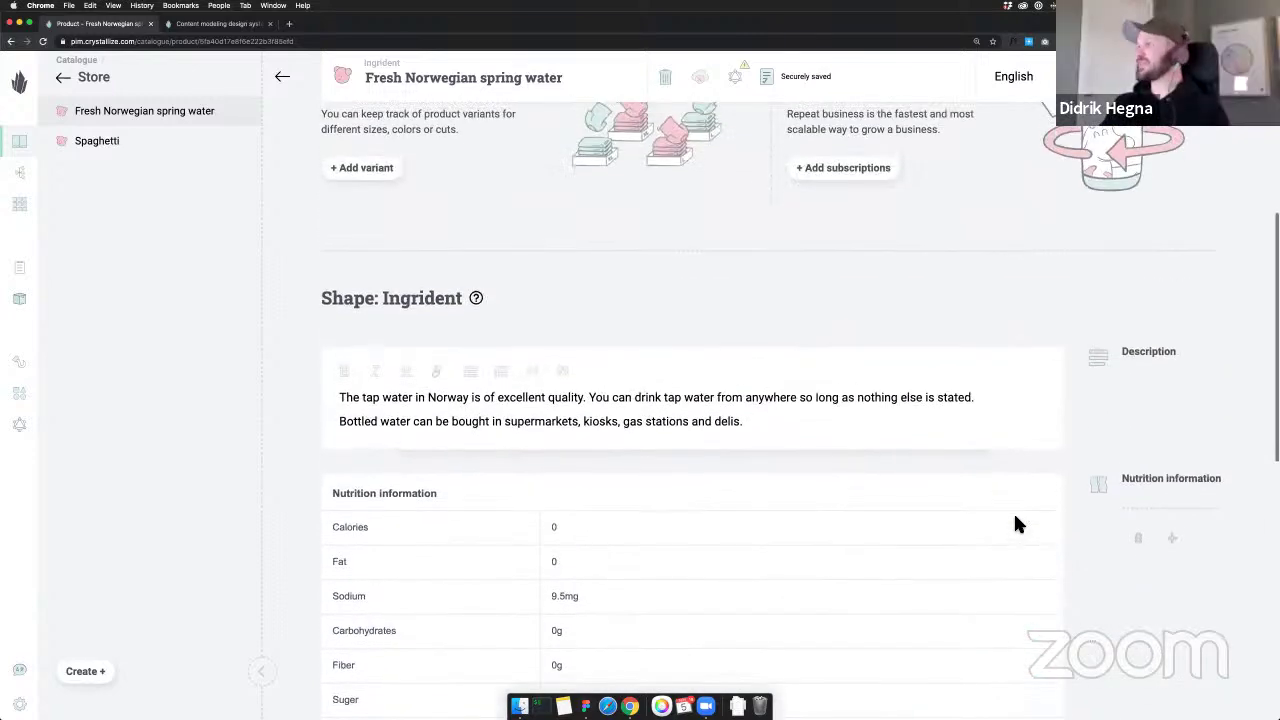
{"action": "scroll", "coordinate": [1013, 511], "scroll_direction": "down", "scroll_amount": 1}
{"action": "scroll", "coordinate": [1015, 520], "scroll_direction": "down", "scroll_amount": 1}
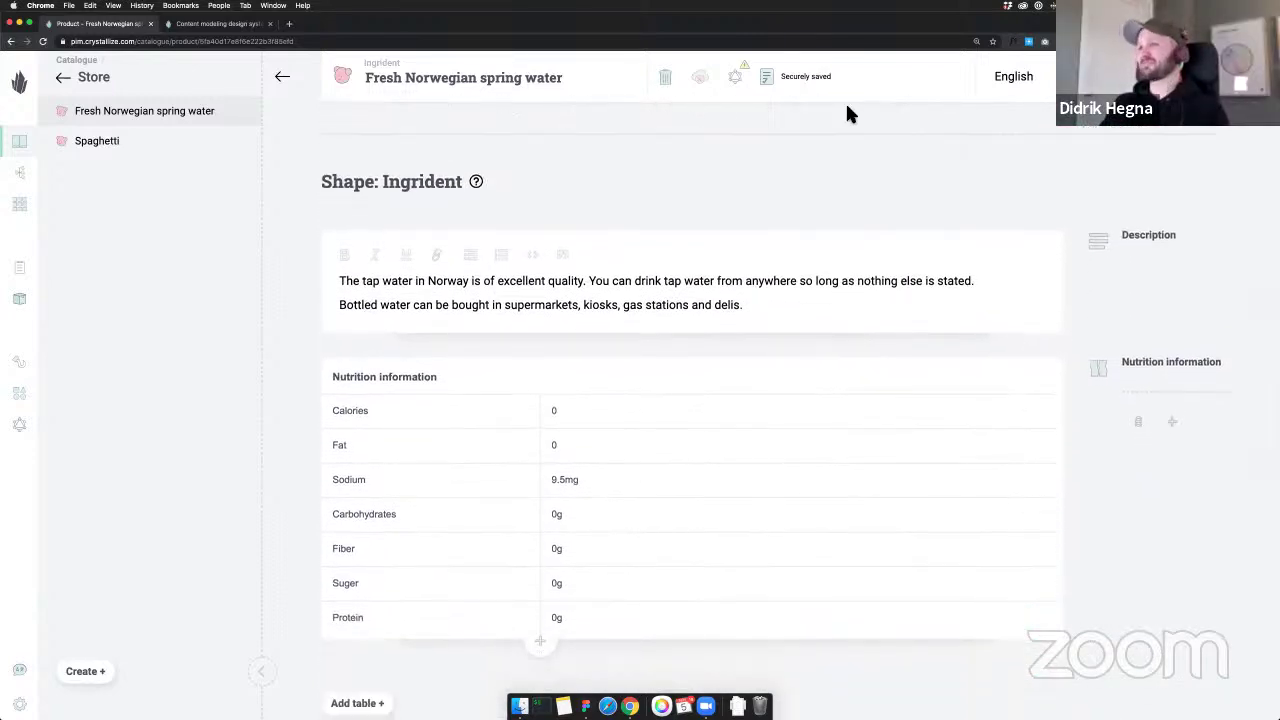
{"action": "scroll", "coordinate": [847, 112], "scroll_direction": "up", "scroll_amount": 2}
{"action": "scroll", "coordinate": [847, 112], "scroll_direction": "up", "scroll_amount": 5}
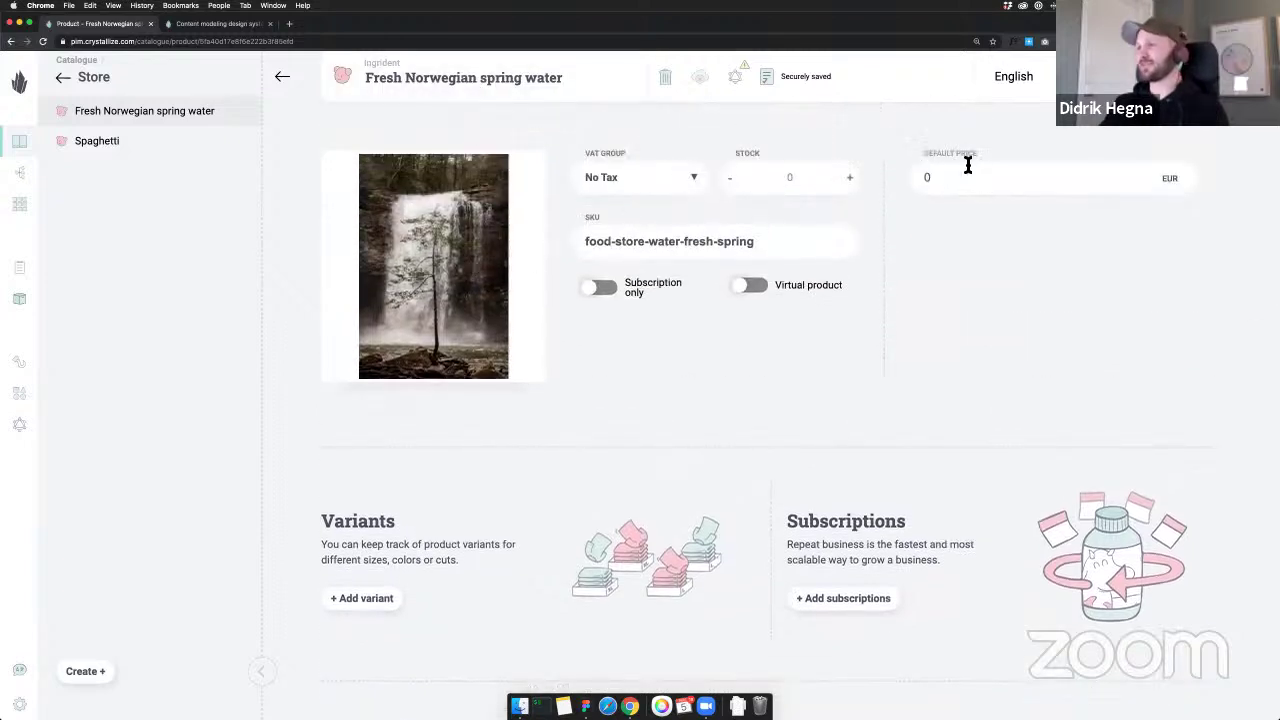
{"action": "scroll", "coordinate": [1034, 183], "scroll_direction": "down", "scroll_amount": 1}
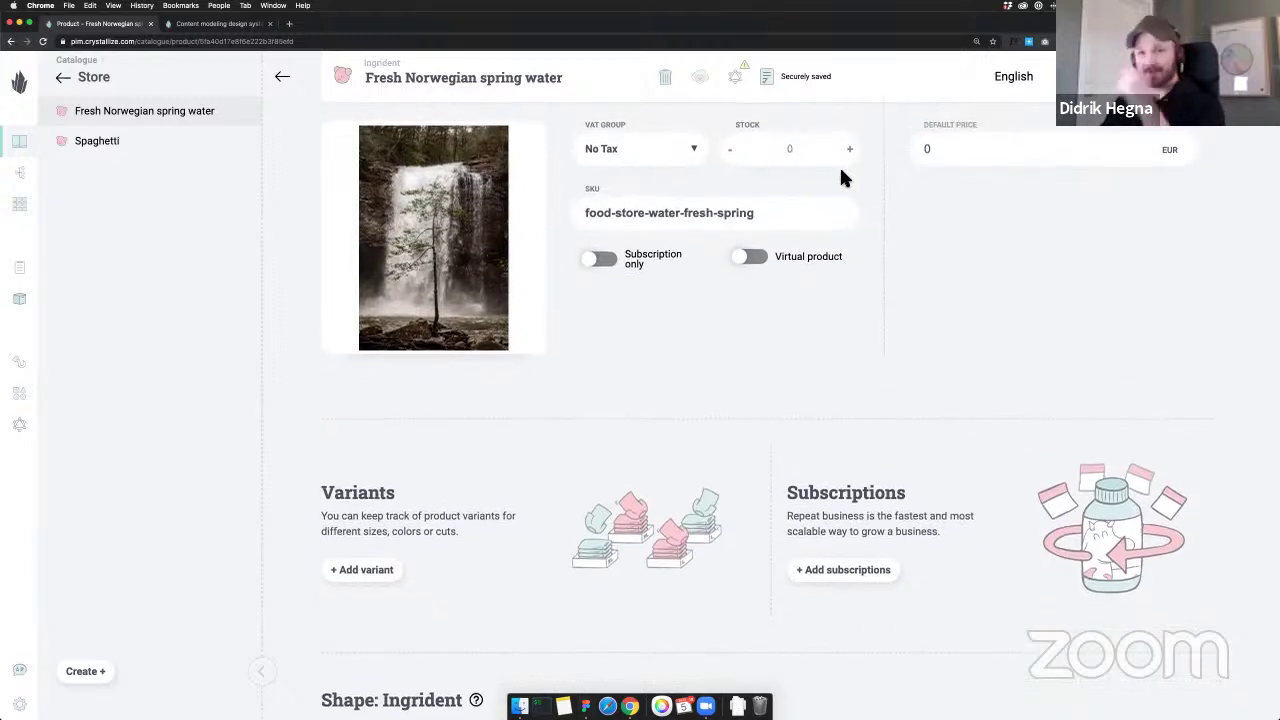
{"action": "scroll", "coordinate": [839, 164], "scroll_direction": "down", "scroll_amount": 1}
{"action": "scroll", "coordinate": [840, 175], "scroll_direction": "down", "scroll_amount": 1}
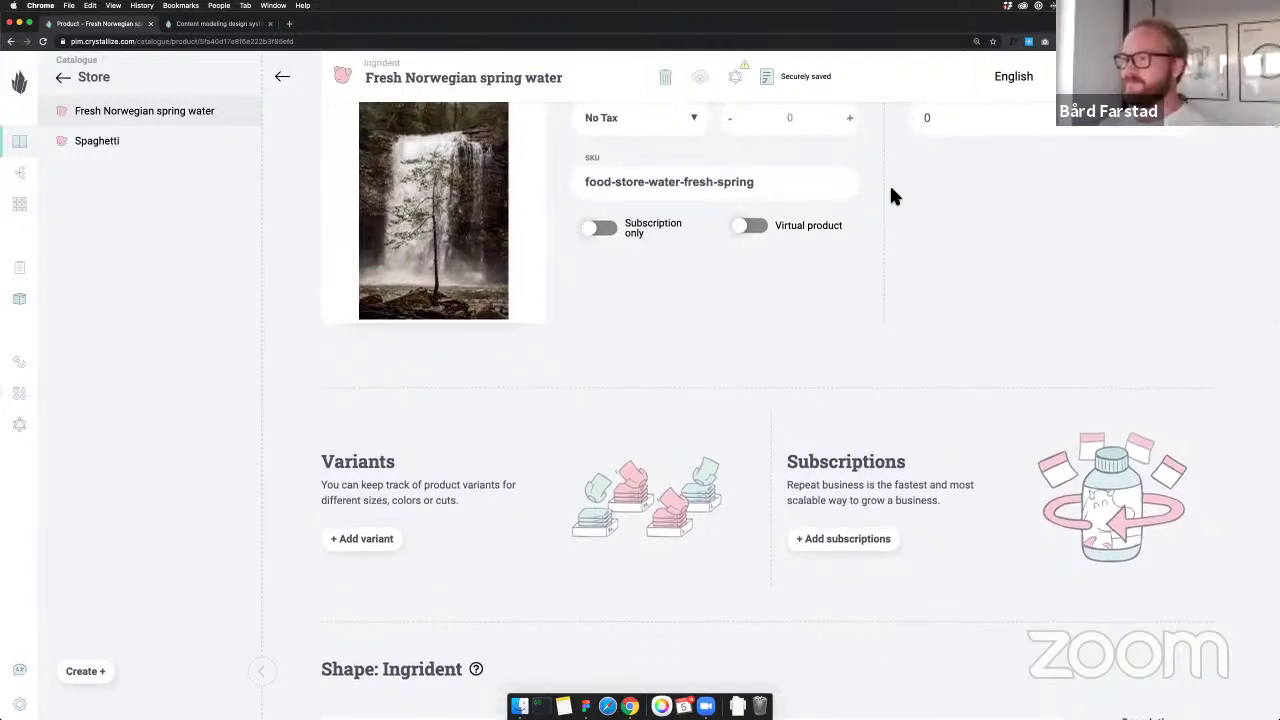
{"action": "scroll", "coordinate": [690, 195], "scroll_direction": "down", "scroll_amount": 3}
{"action": "scroll", "coordinate": [688, 196], "scroll_direction": "down", "scroll_amount": 10}
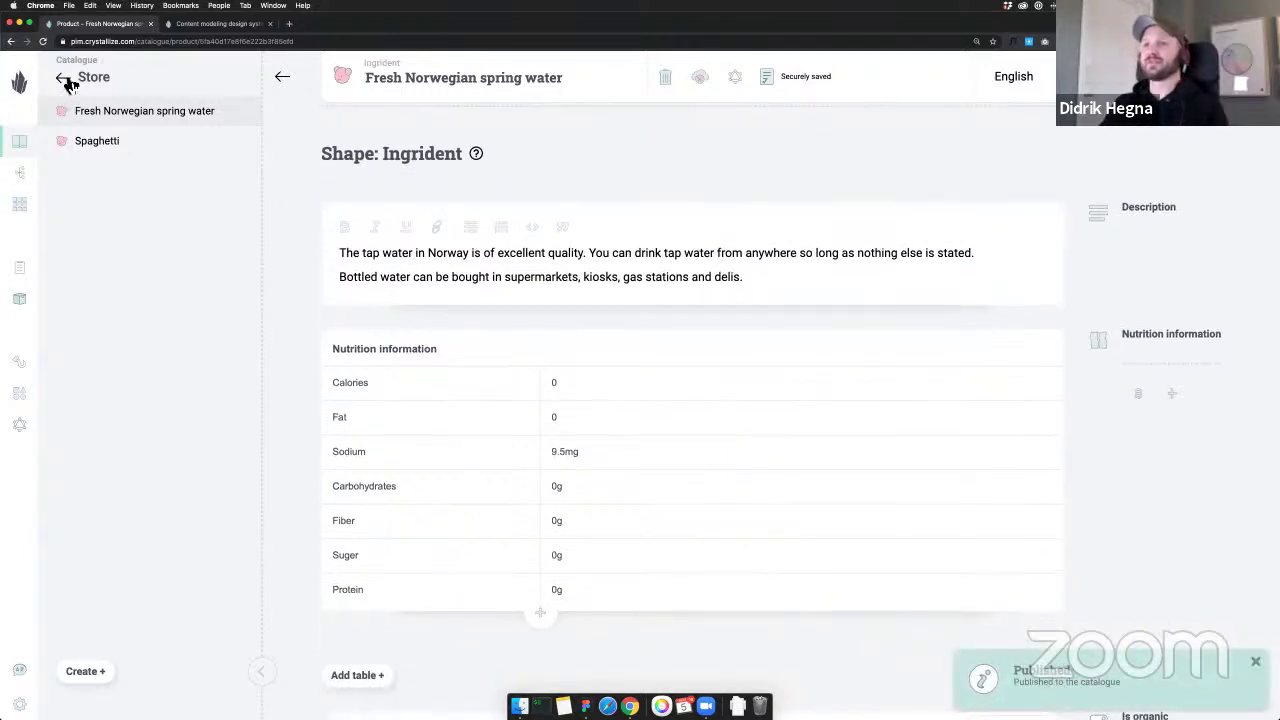
Open the Recipes folder and start a new document there
{"action": "left_click", "coordinate": [63, 80]}
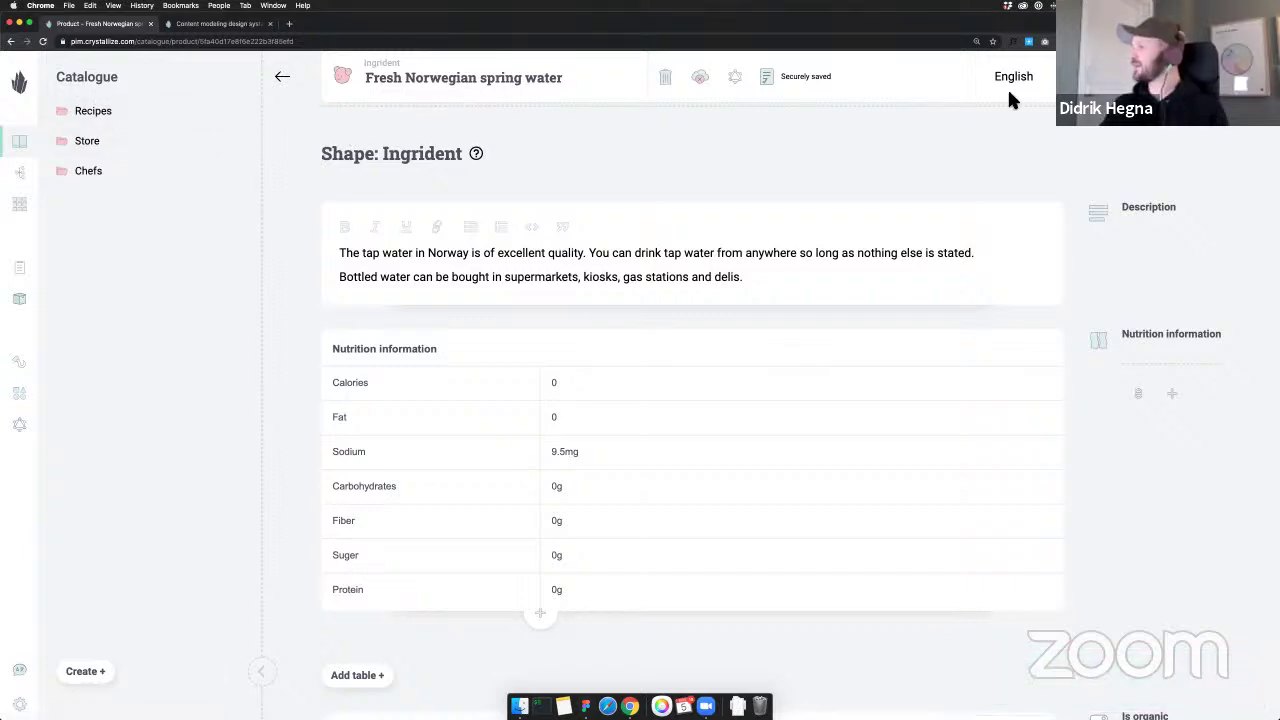
{"action": "left_click", "coordinate": [93, 110]}
{"action": "left_click", "coordinate": [82, 672]}
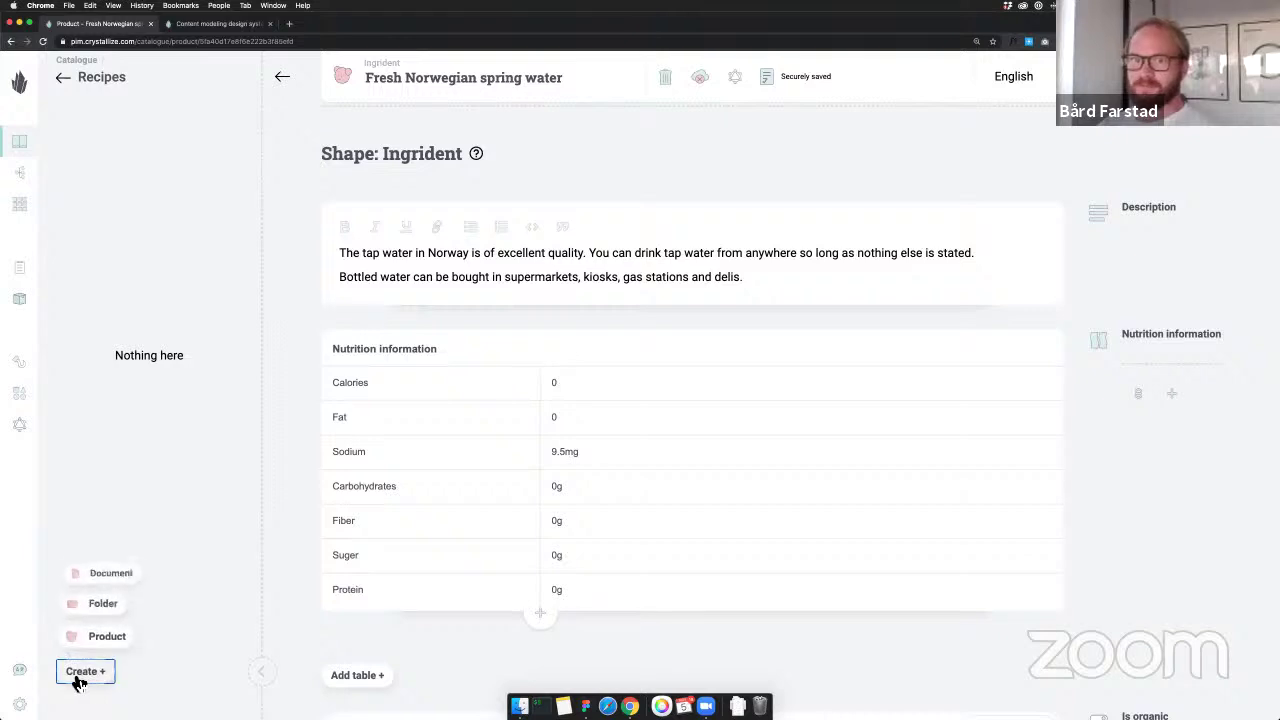
{"action": "left_click", "coordinate": [121, 577]}
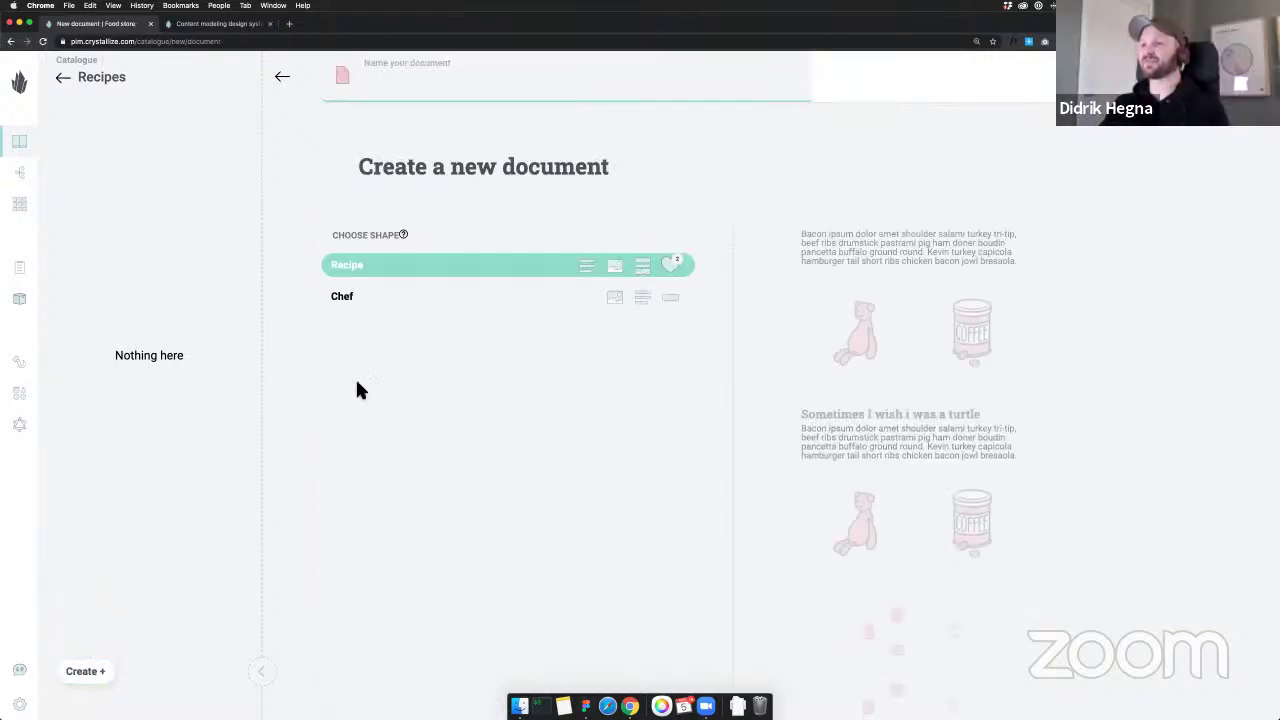
Name the recipe document 'Spaghetti and boiled water'
{"action": "left_click", "coordinate": [408, 94]}
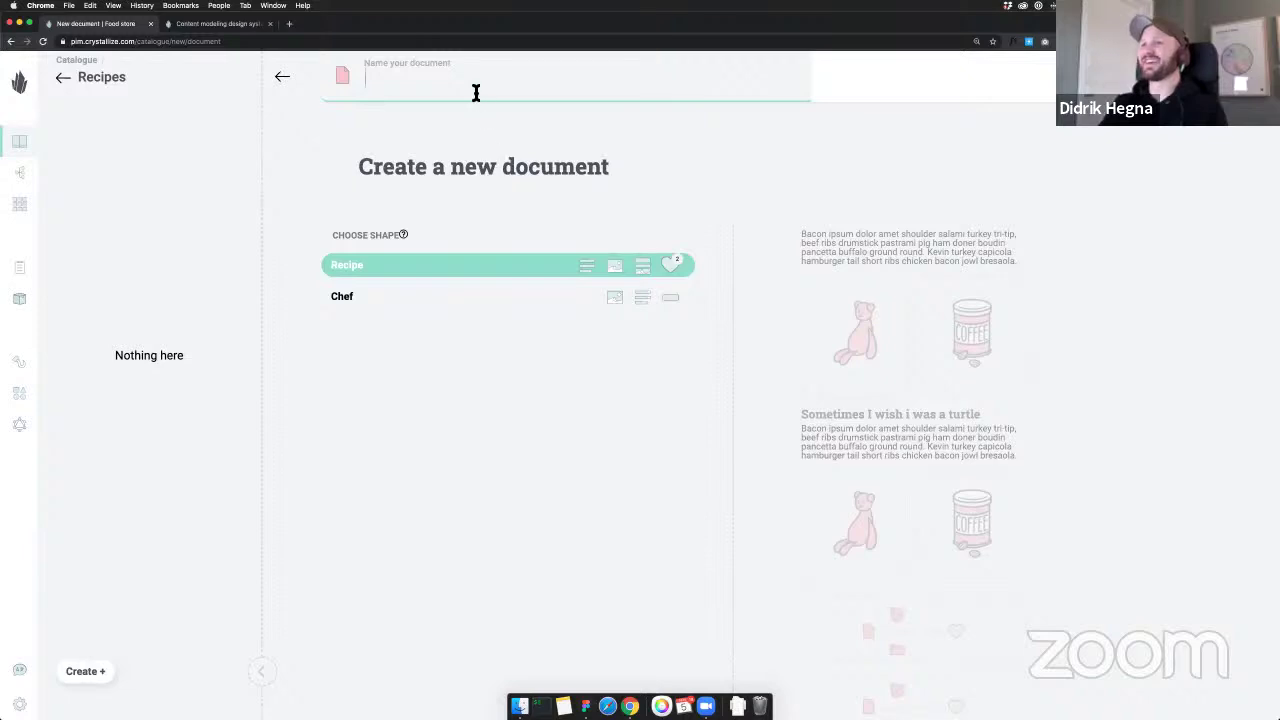
{"action": "type", "text": "Spaghetti"}
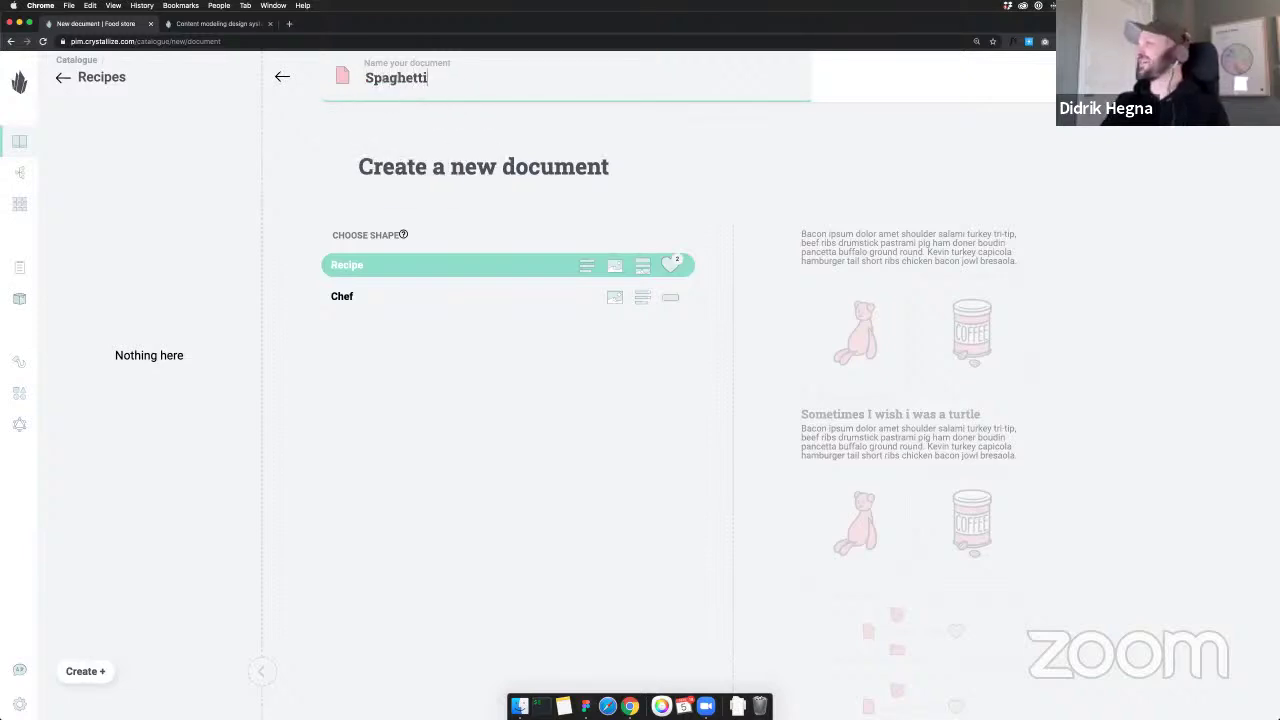
{"action": "type", "text": " and boiled water"}
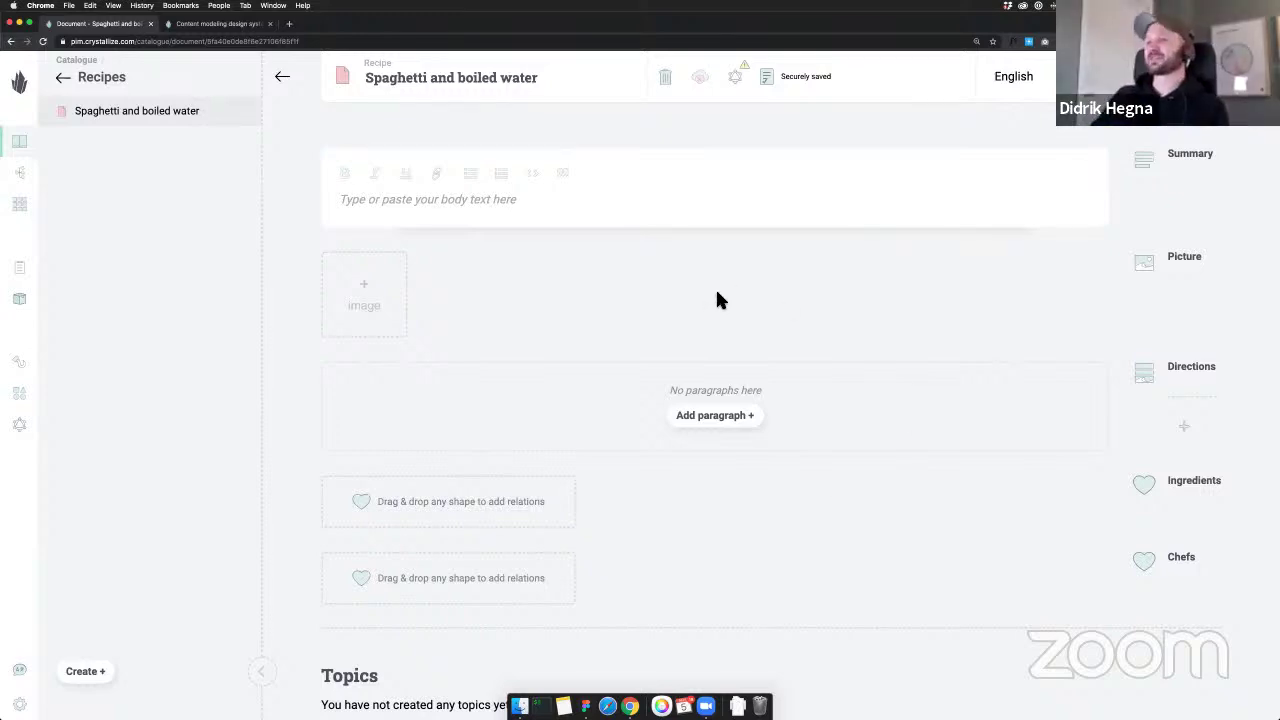
{"action": "triple_click", "coordinate": [457, 84]}
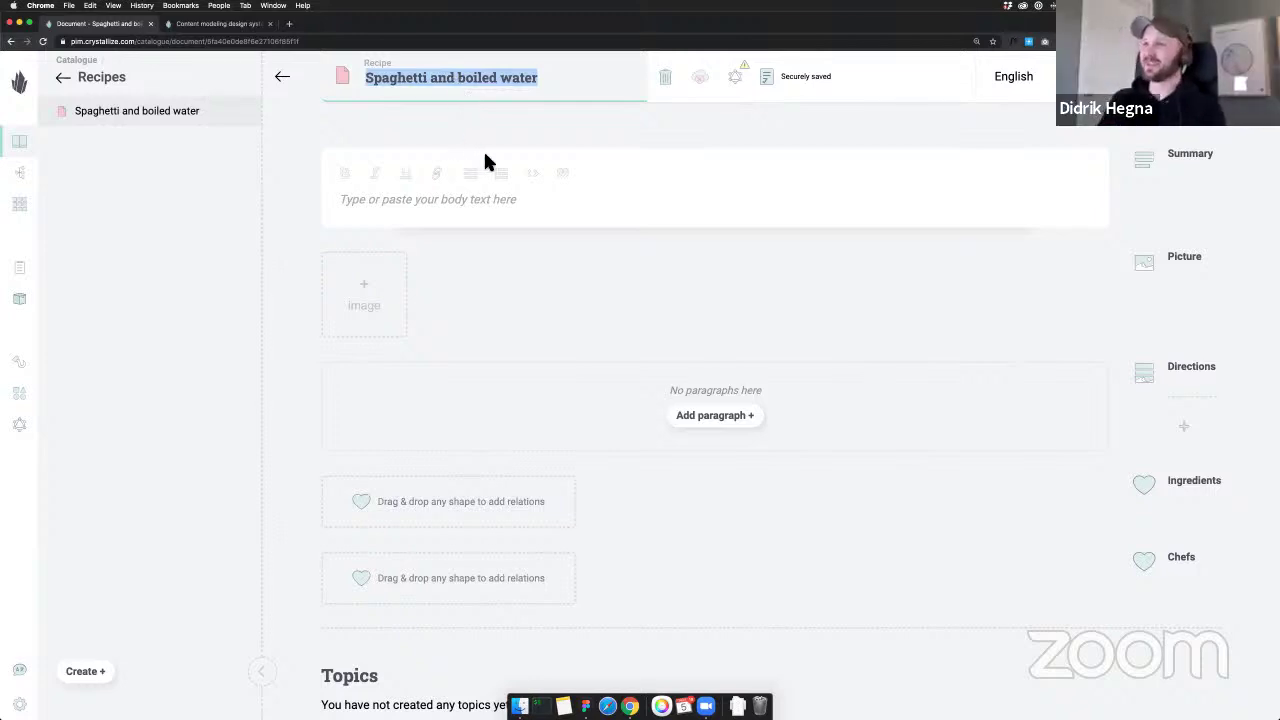
{"action": "left_click", "coordinate": [568, 129]}
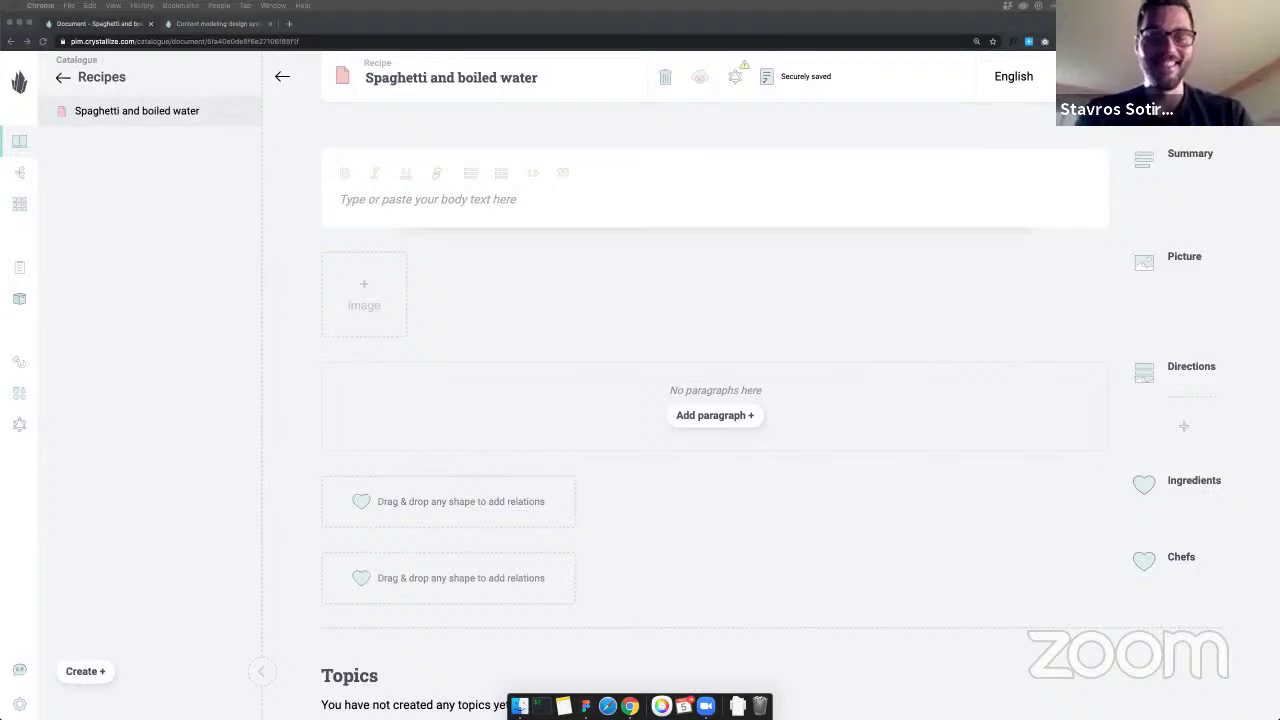
{"action": "left_click", "coordinate": [483, 200]}
Paste the pasta summary paragraph and upload a spaghetti bowl photo as the picture
{"action": "type", "text": "Can there be anything more simple than cooking up a pot of pasta? The only thing you have to do is boil water, right? Well, yes, that's certainly the basic outline. But there are a few other tricks and helpful hints that will help make your cooking run a little smoother and your pasta taste a little better."}
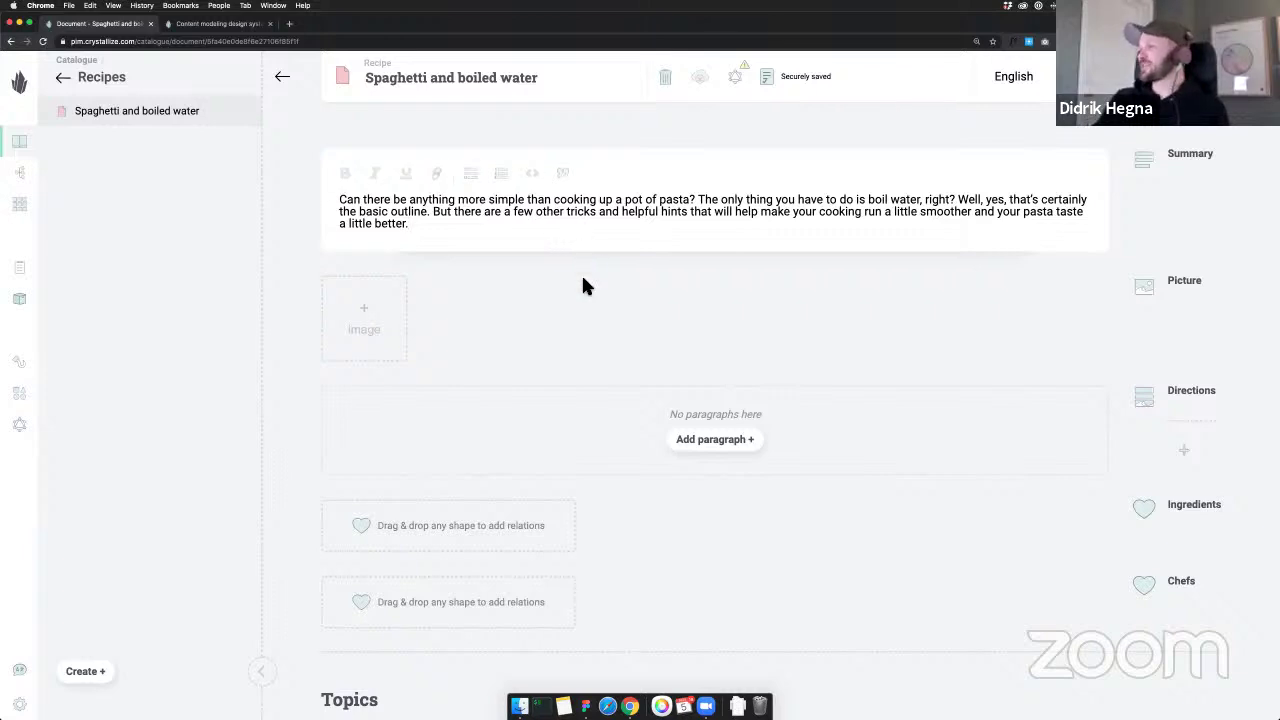
{"action": "scroll", "coordinate": [583, 286], "scroll_direction": "down", "scroll_amount": 2}
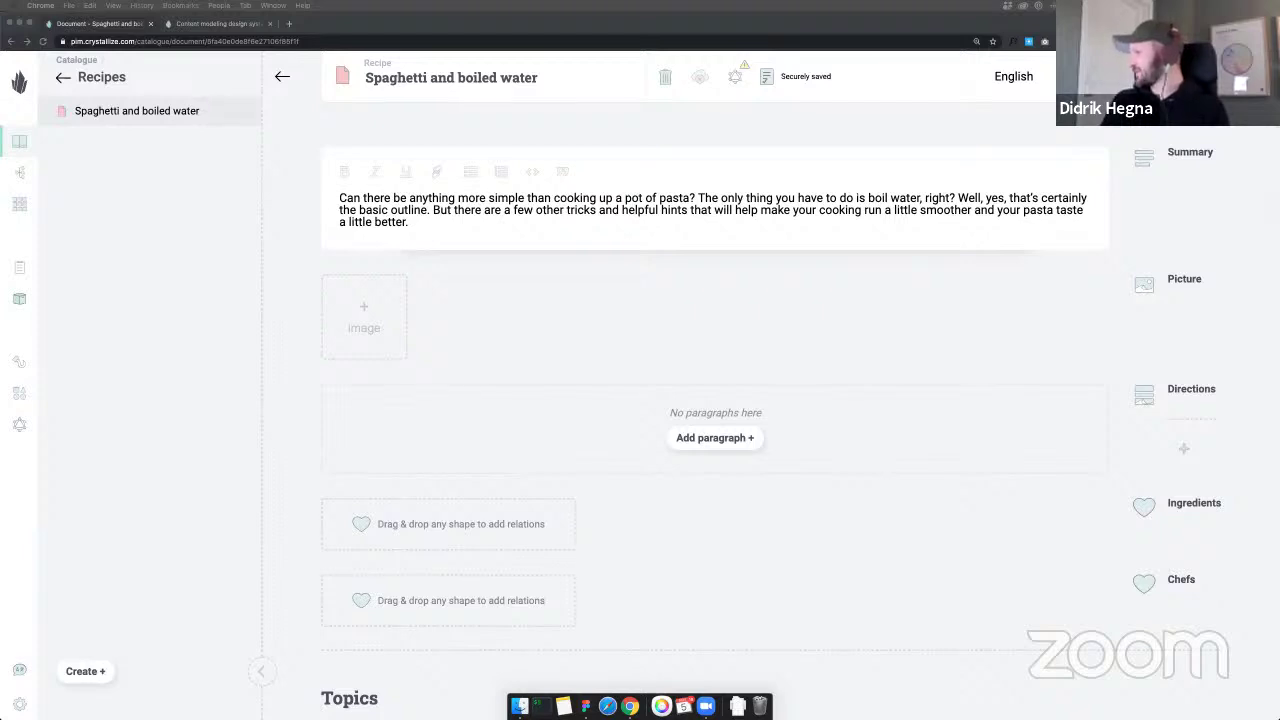
{"action": "left_click_drag", "start_coordinate": [0, 285], "coordinate": [483, 316]}
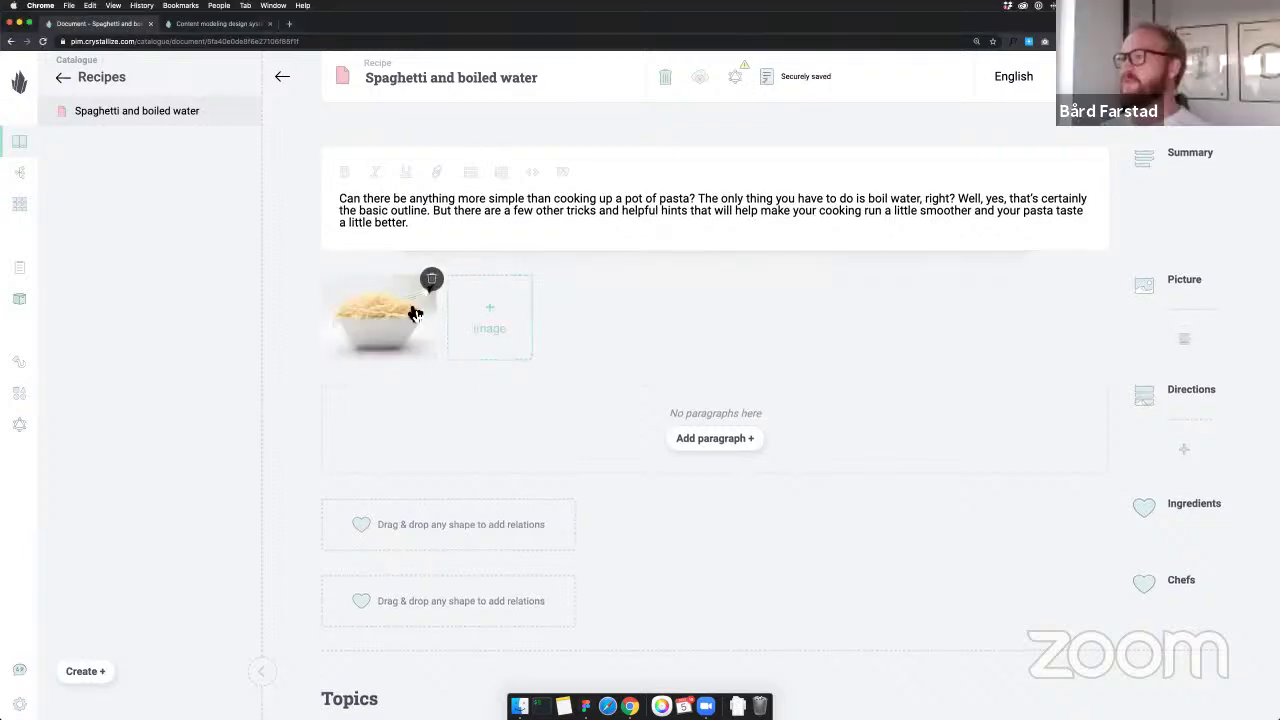
Set the picture's alt text to 'Inspirational spaghetti bowl'
{"action": "left_click", "coordinate": [415, 314]}
{"action": "left_click", "coordinate": [452, 456]}
{"action": "type", "text": "Inspirationa"}
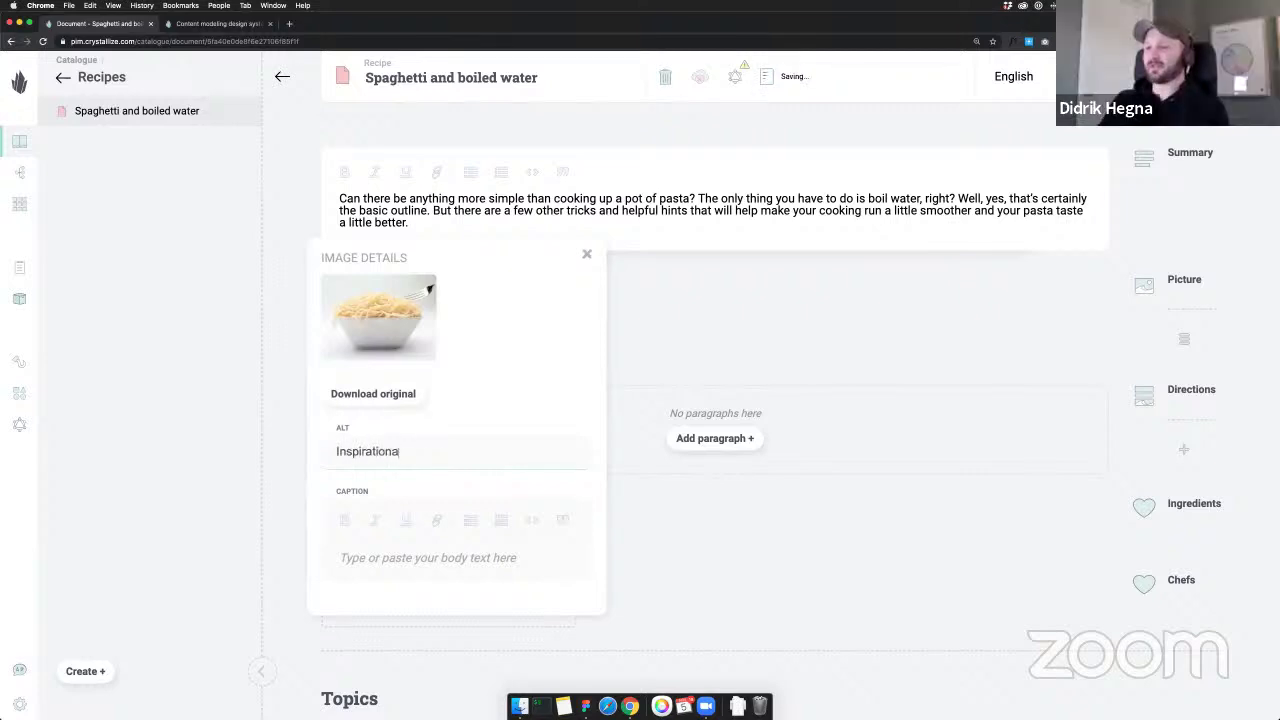
{"action": "type", "text": "l spaghetti bowl"}
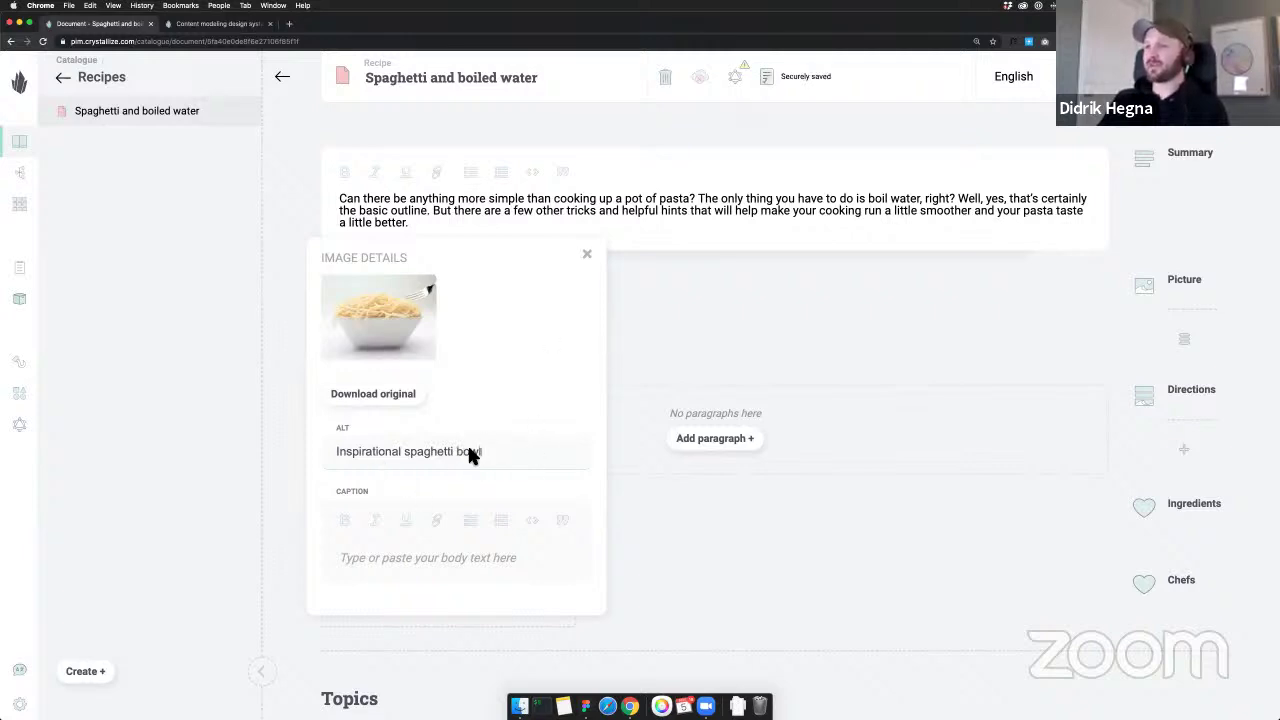
{"action": "left_click", "coordinate": [682, 325]}
Add a 'Step 1: Boil water' paragraph with the tip about not overfilling the pan
{"action": "scroll", "coordinate": [680, 314], "scroll_direction": "down", "scroll_amount": 5}
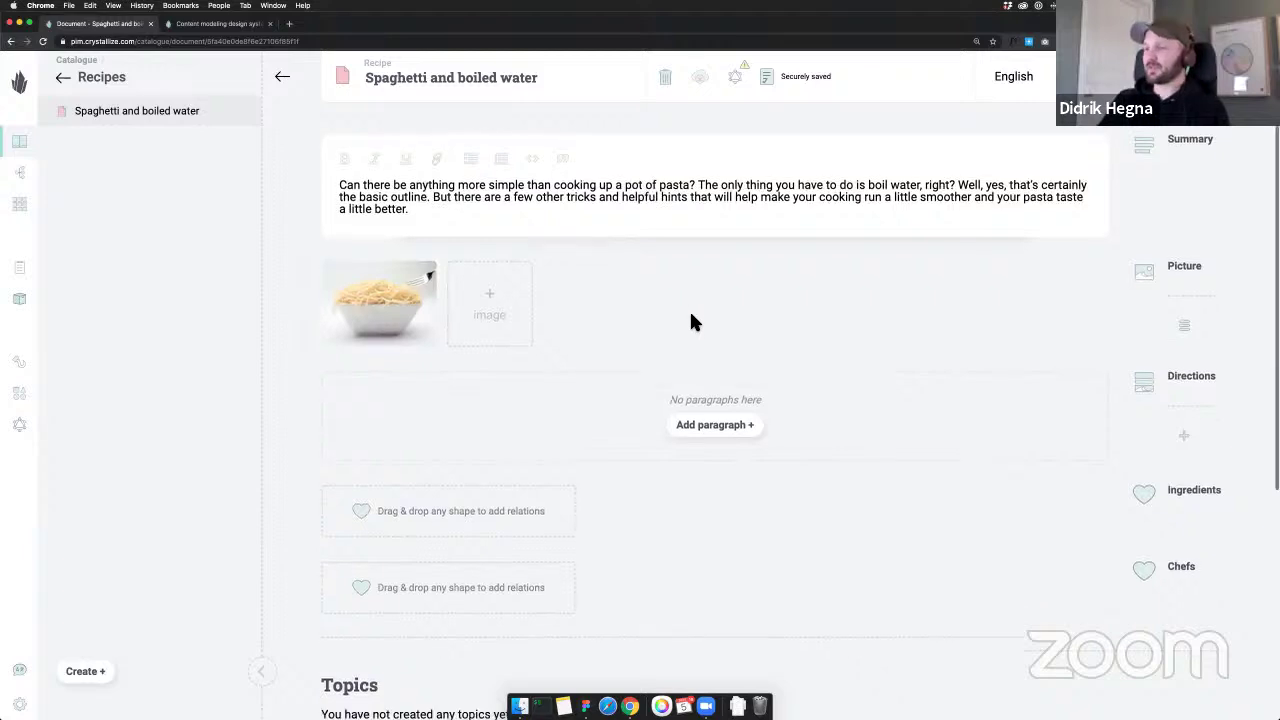
{"action": "scroll", "coordinate": [697, 285], "scroll_direction": "up", "scroll_amount": 2}
{"action": "scroll", "coordinate": [746, 235], "scroll_direction": "down", "scroll_amount": 2}
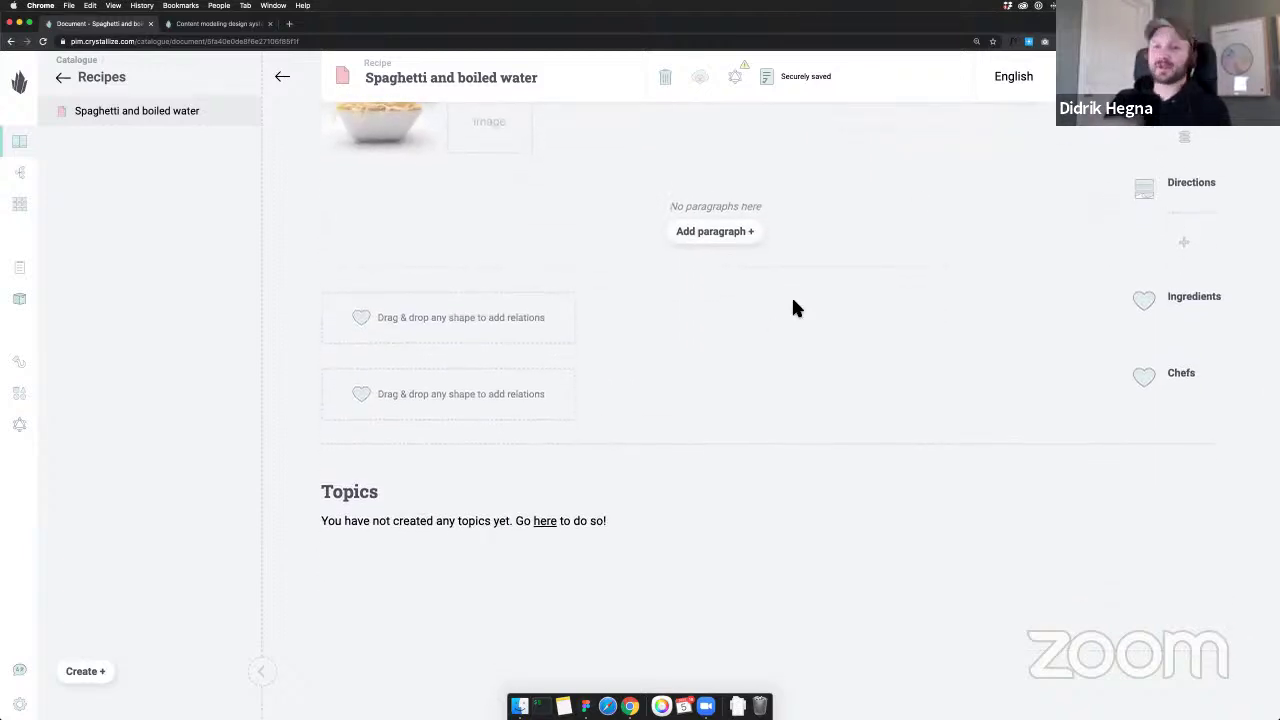
{"action": "scroll", "coordinate": [791, 306], "scroll_direction": "up", "scroll_amount": 5}
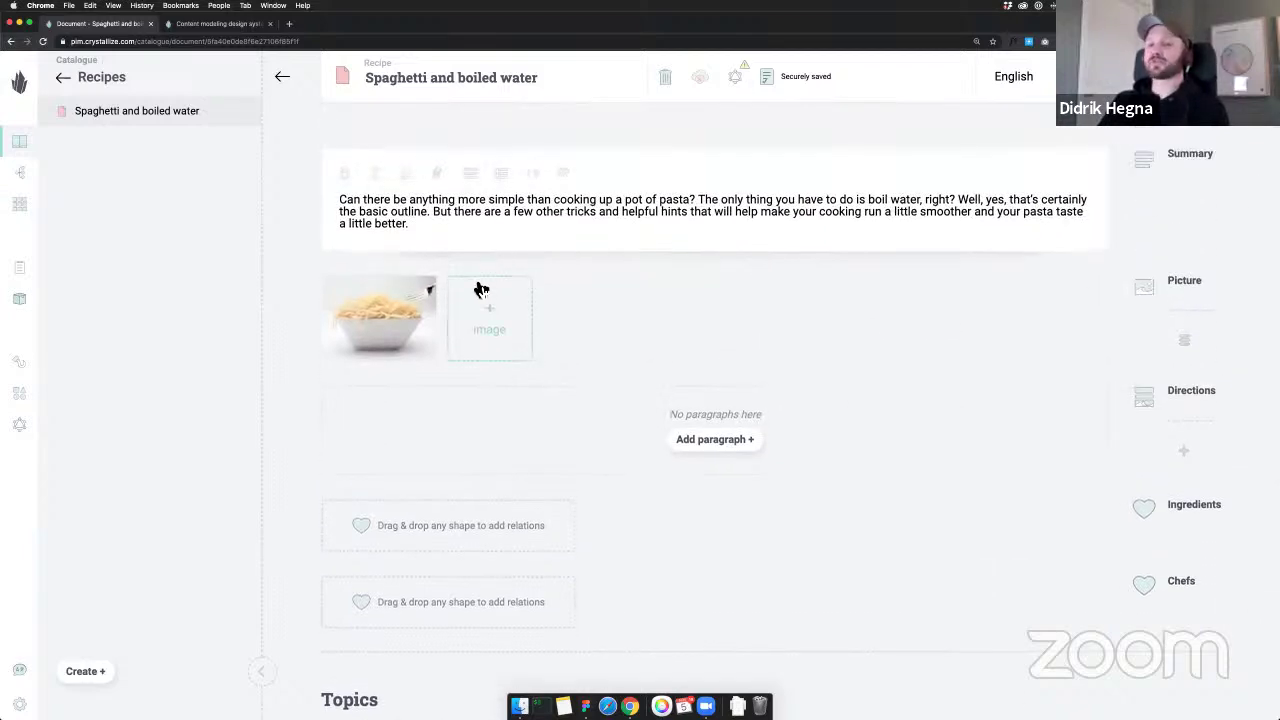
{"action": "scroll", "coordinate": [649, 357], "scroll_direction": "down", "scroll_amount": 2}
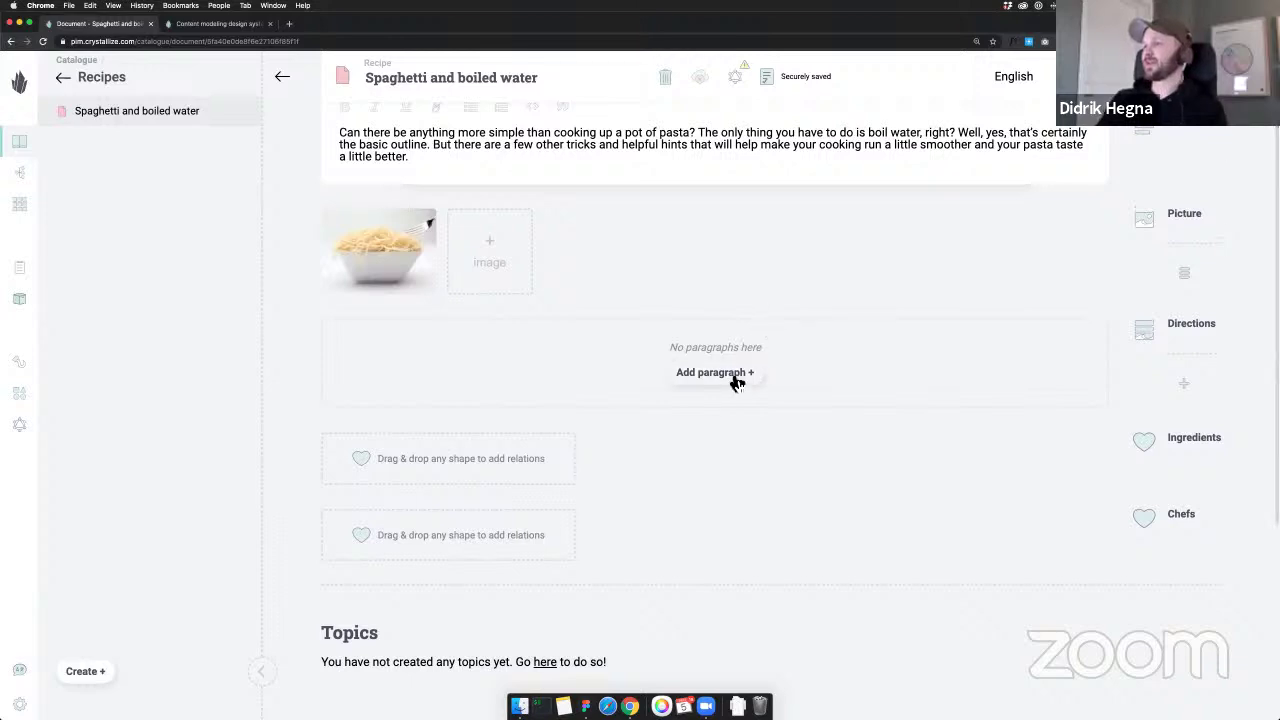
{"action": "left_click", "coordinate": [736, 380]}
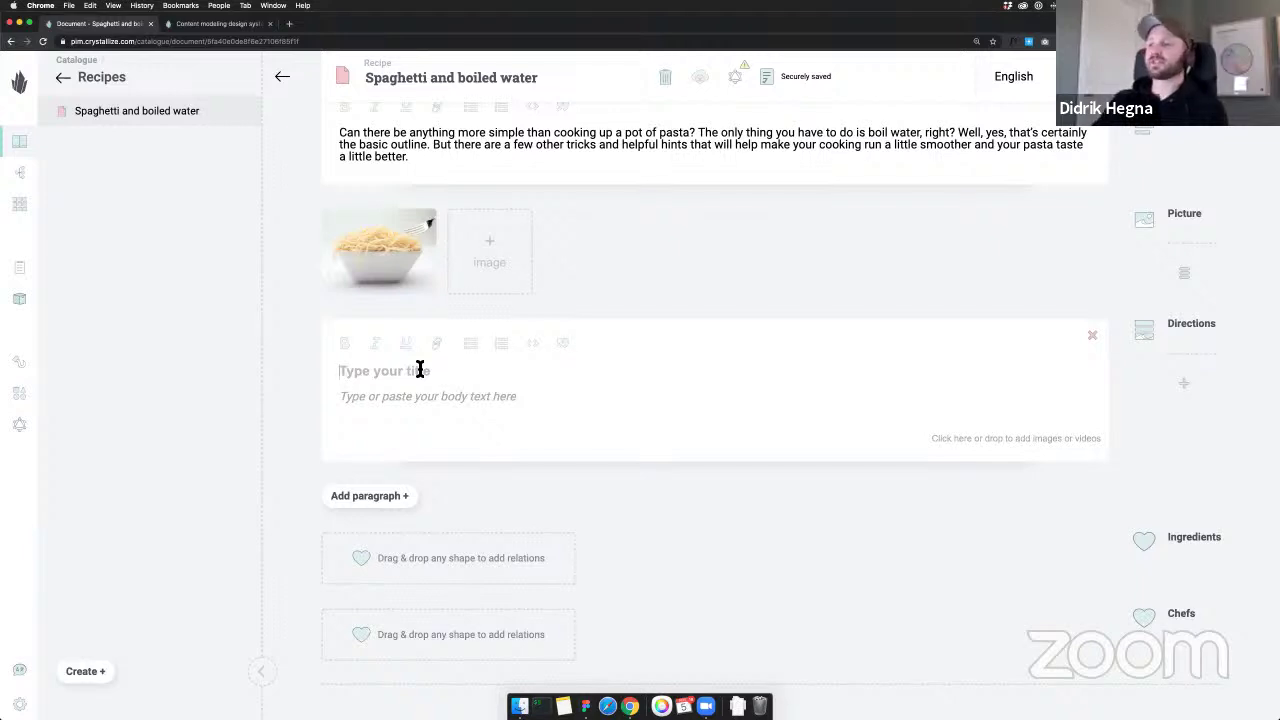
{"action": "type", "text": "Step"}
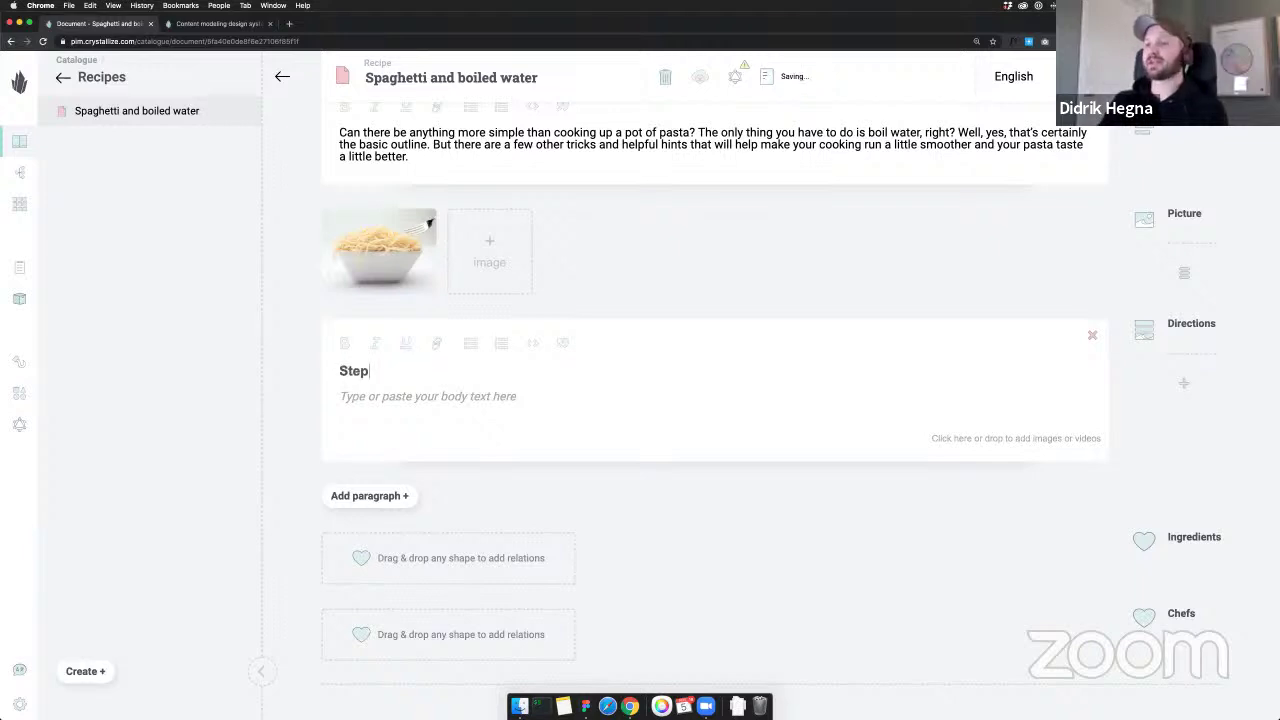
{"action": "type", "text": " 1"}
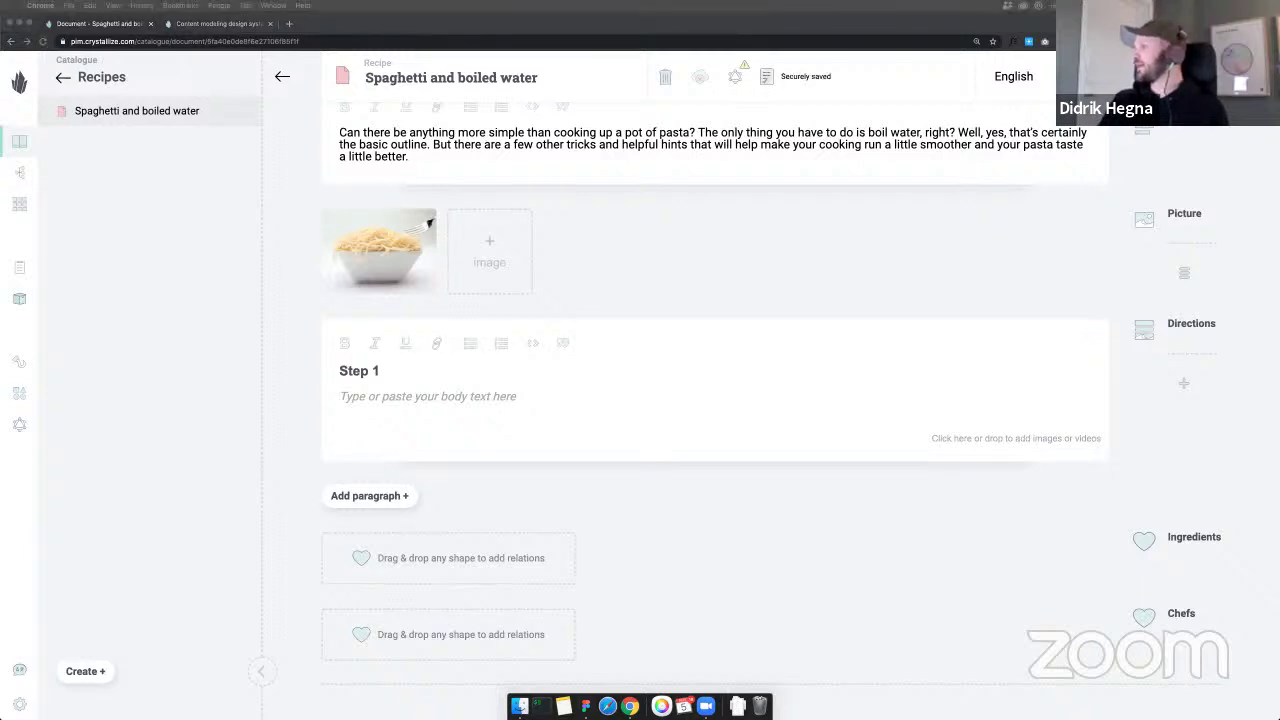
{"action": "double_click", "coordinate": [438, 374]}
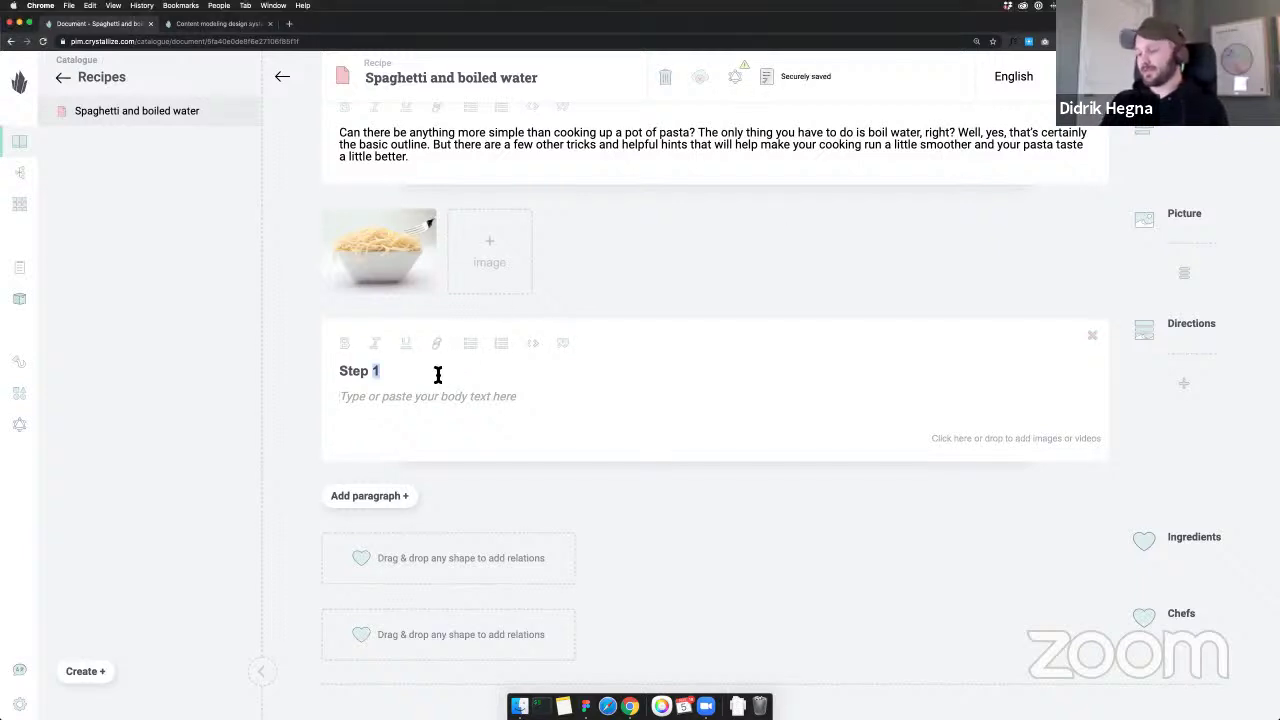
{"action": "type", "text": "1: bo"}
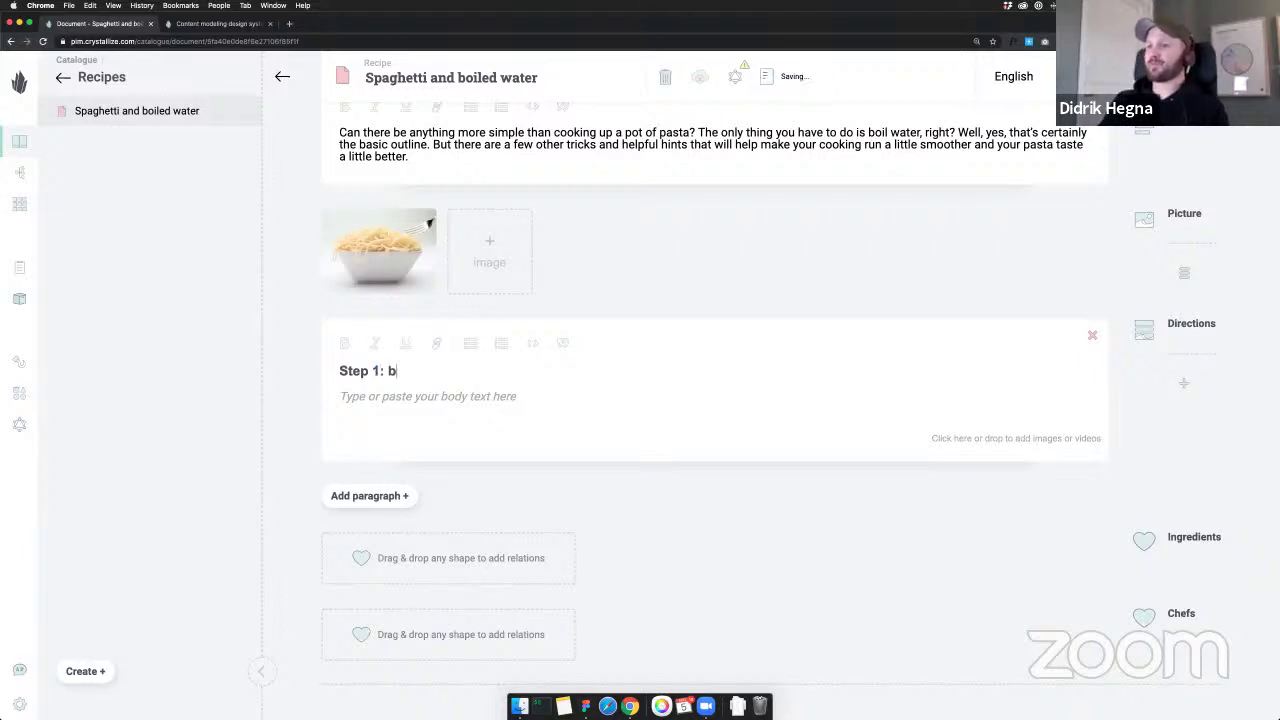
{"action": "key", "text": "BackSpace"}
{"action": "key", "text": "BackSpace"}
{"action": "type", "text": "Boil water"}
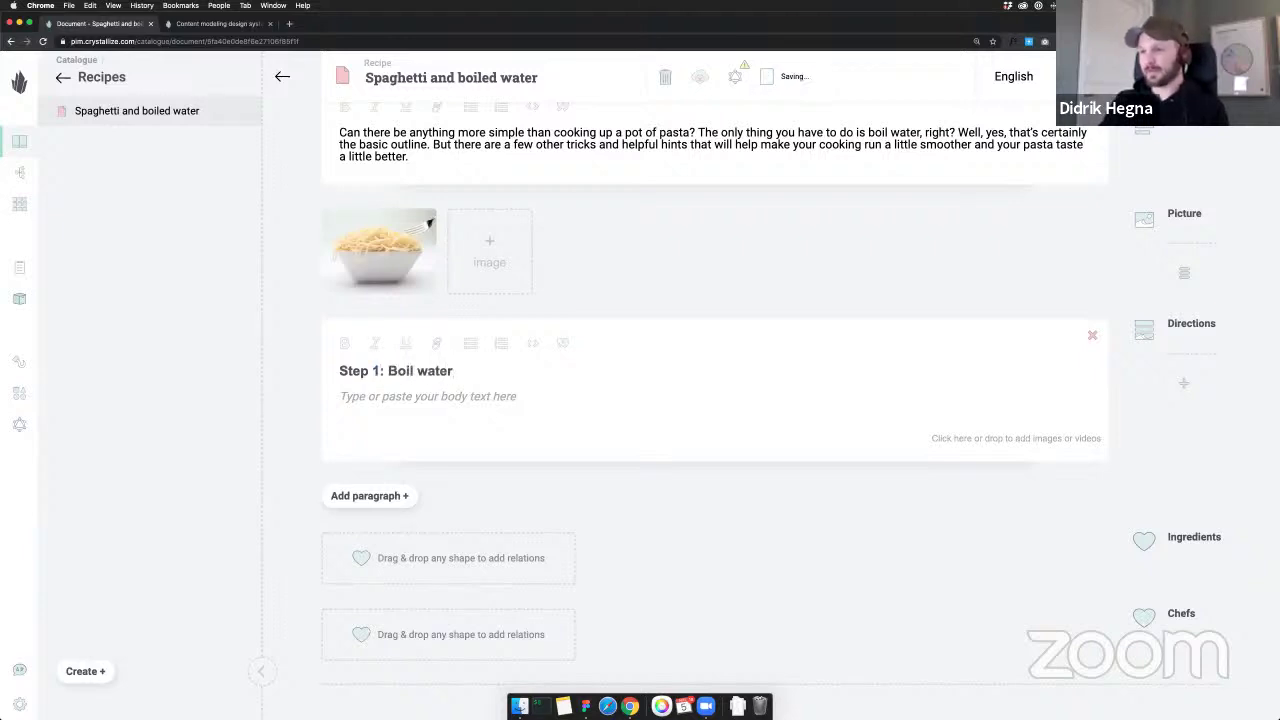
{"action": "key", "text": "Return"}
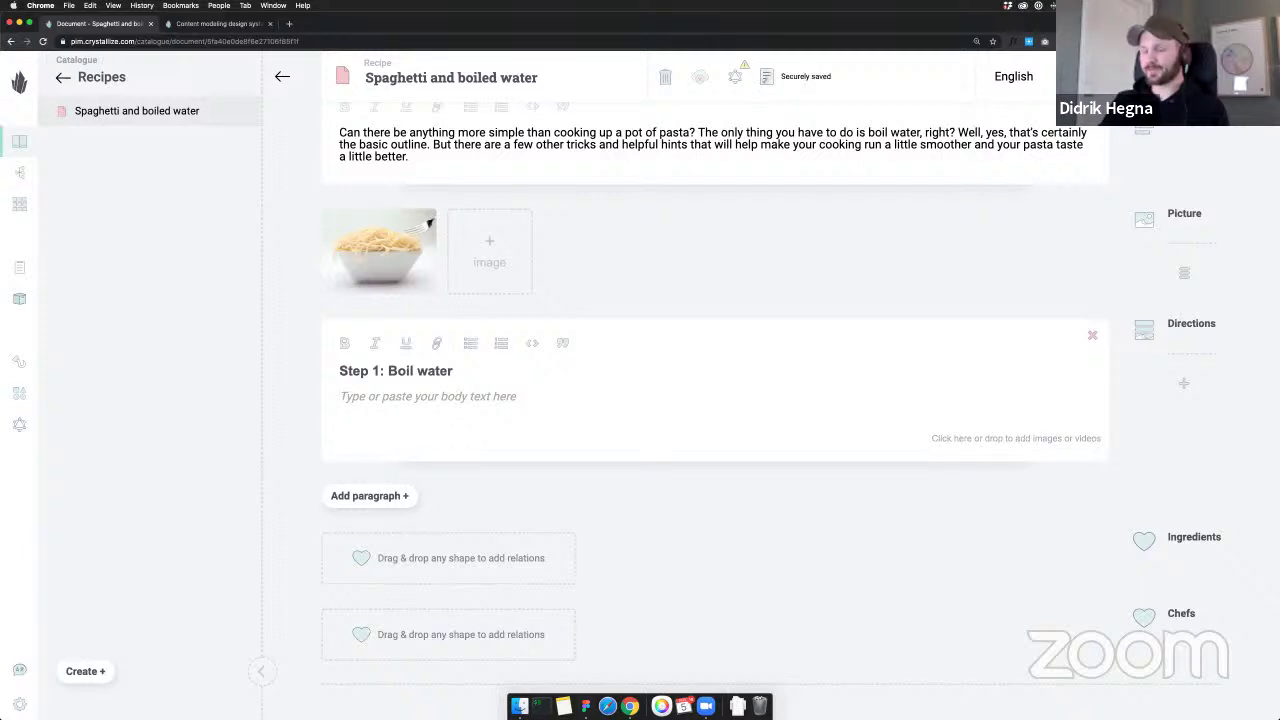
{"action": "type", "text": "Don't fill it to the top, or the water will splash out of the pan when it boils!"}
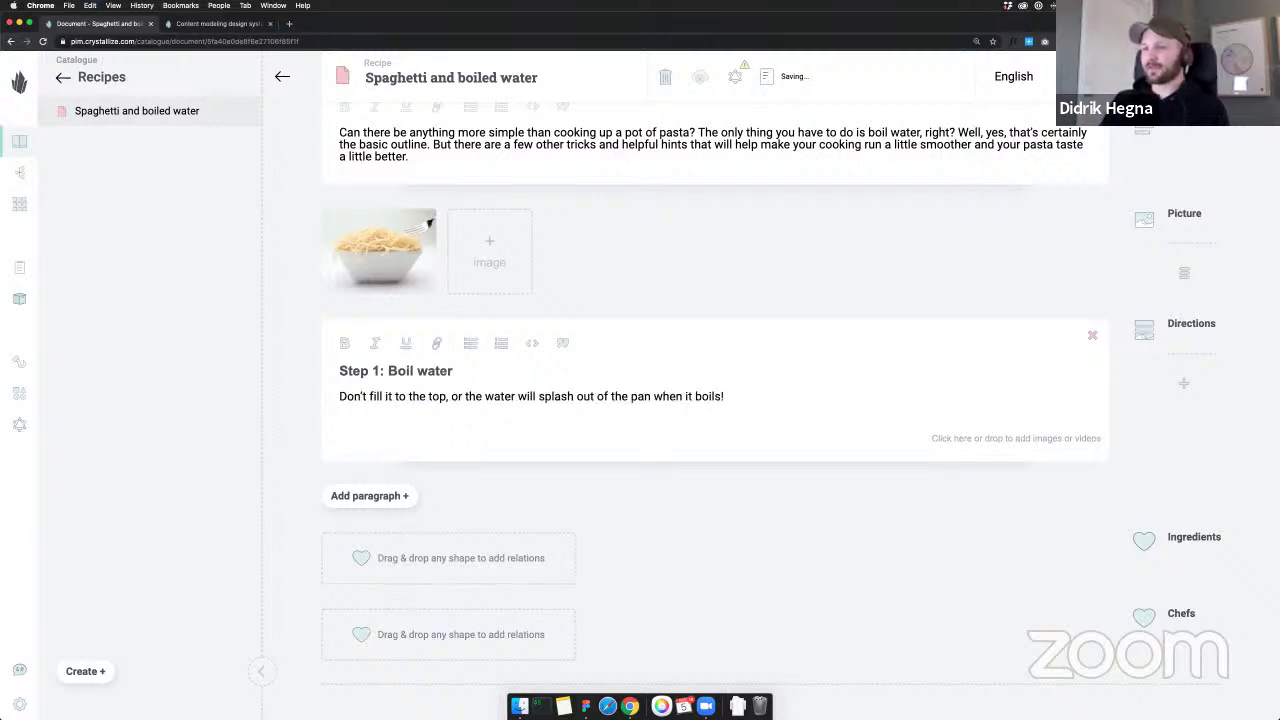
{"action": "left_click", "coordinate": [583, 462]}
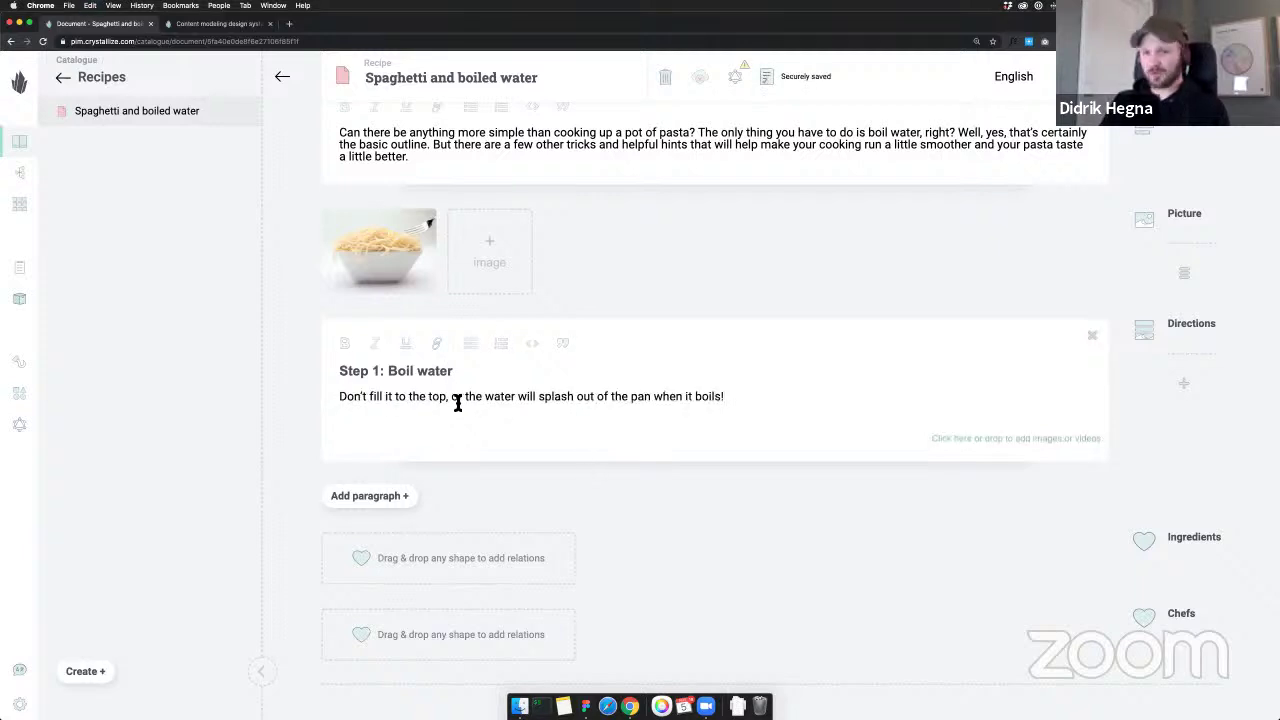
Rename the Step 1 title text from 'Boil water' to 'Add water and boil'
{"action": "scroll", "coordinate": [458, 403], "scroll_direction": "down", "scroll_amount": 2}
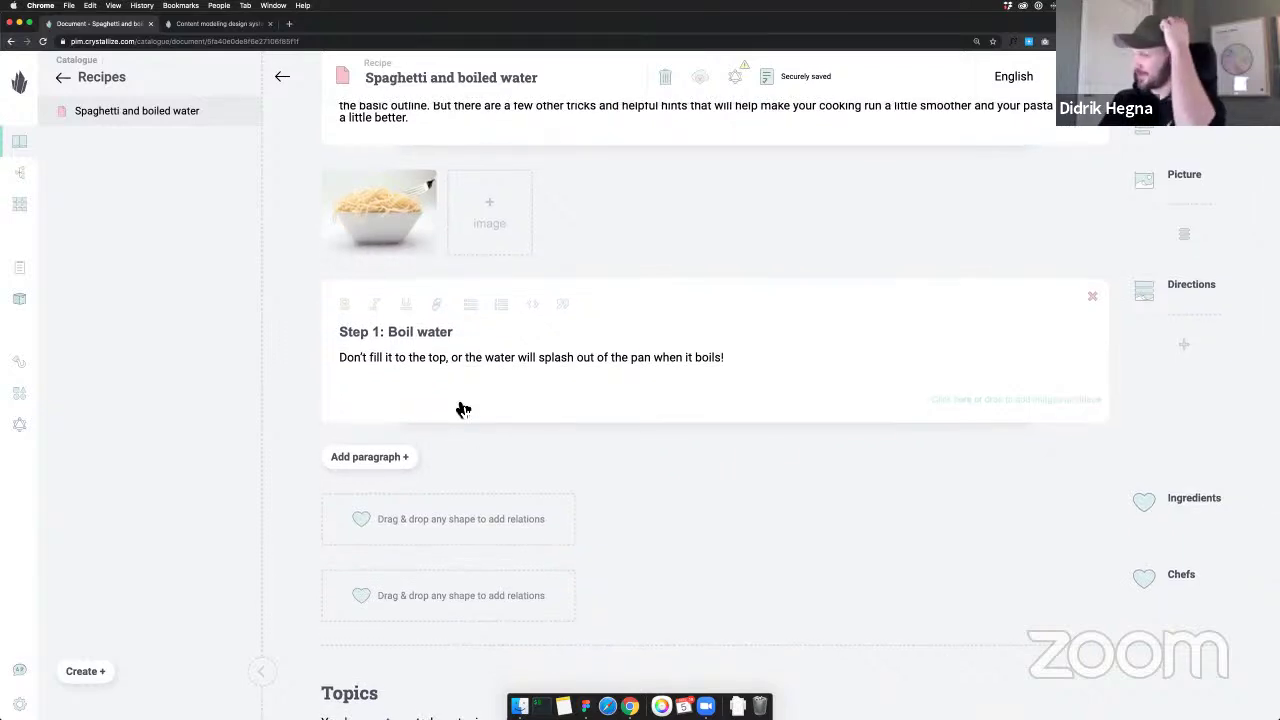
{"action": "left_click_drag", "start_coordinate": [455, 337], "coordinate": [388, 333]}
{"action": "type", "text": "Add water"}
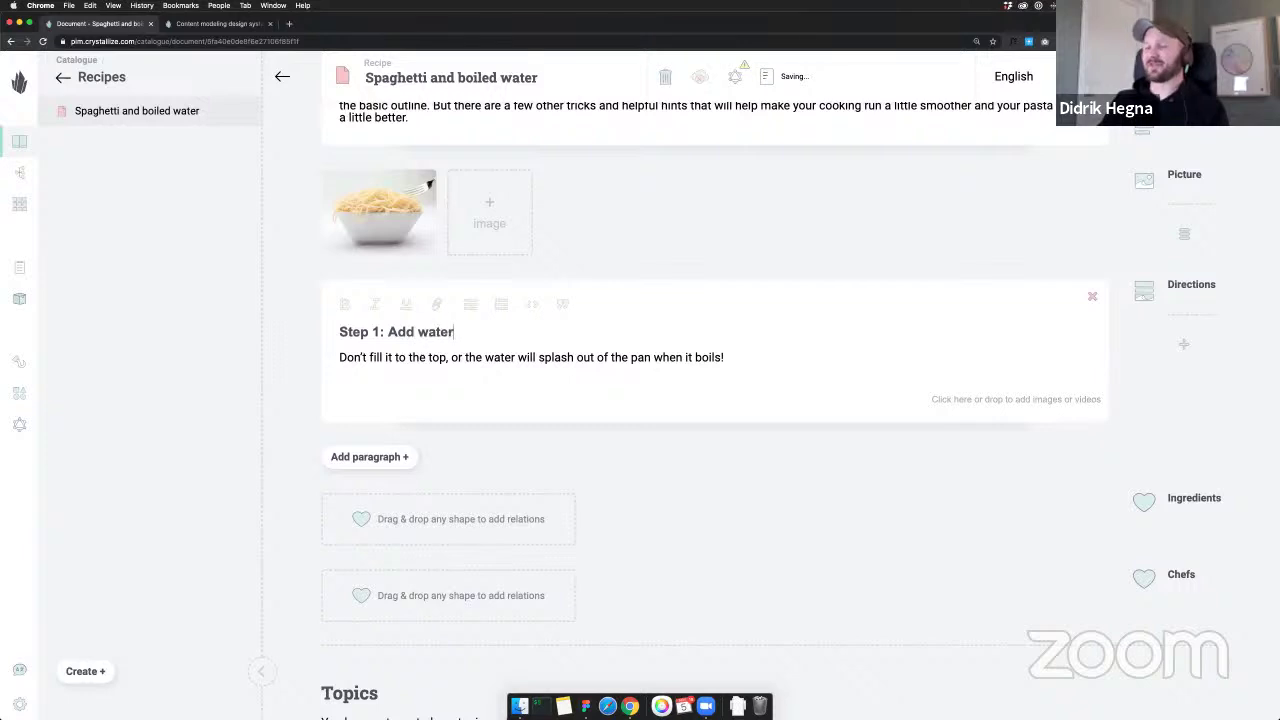
{"action": "type", "text": " and boil"}
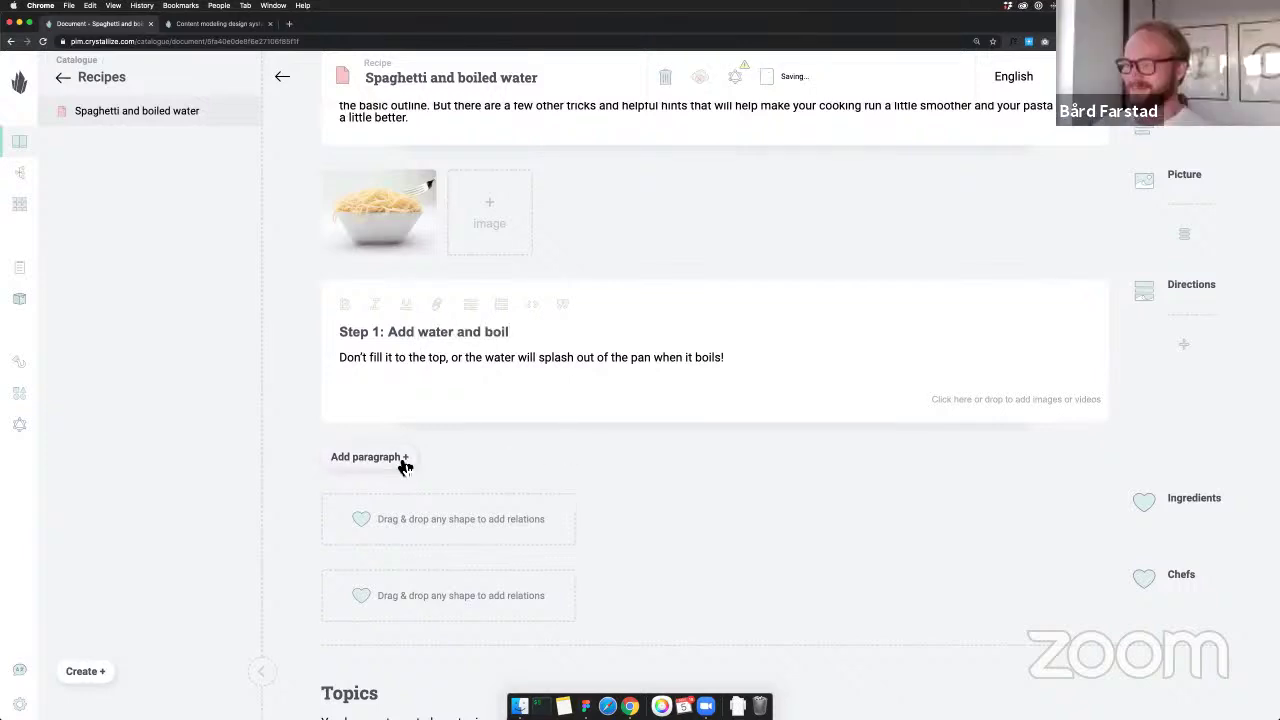
Add a 'Step 2: Add salt' paragraph with the salting explanation
{"action": "left_click", "coordinate": [400, 458]}
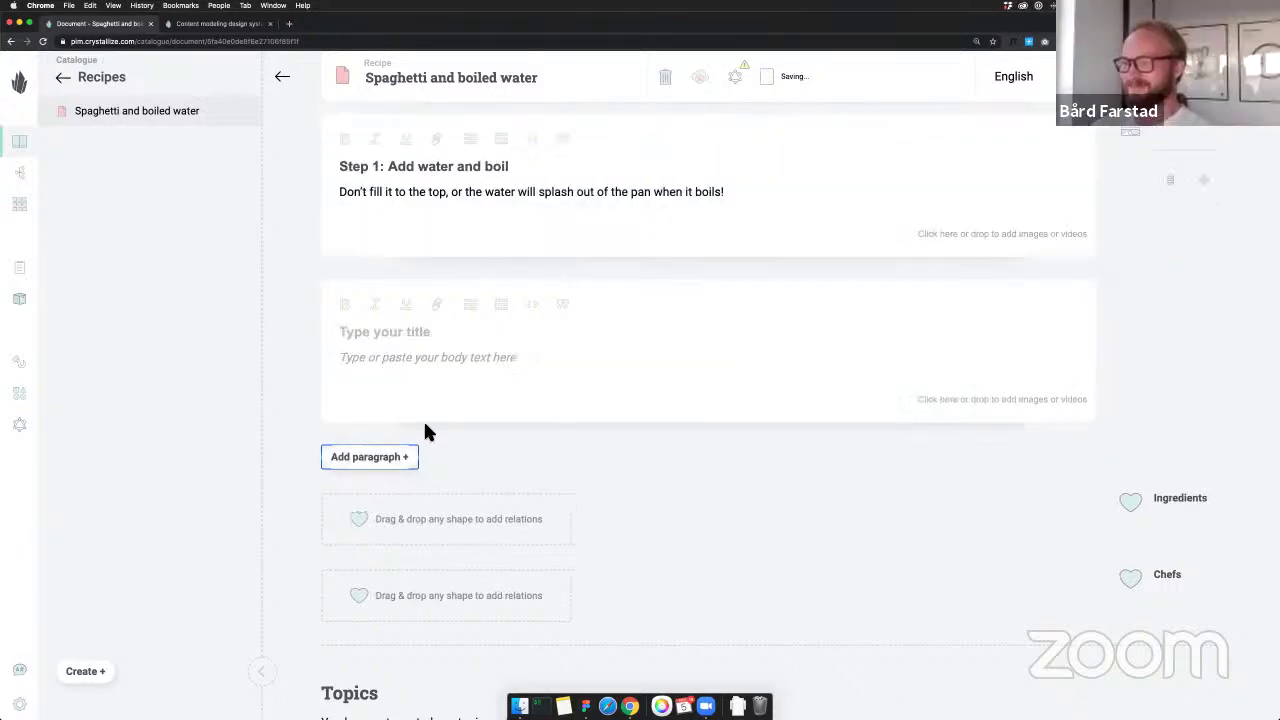
{"action": "type", "text": "Step 2:"}
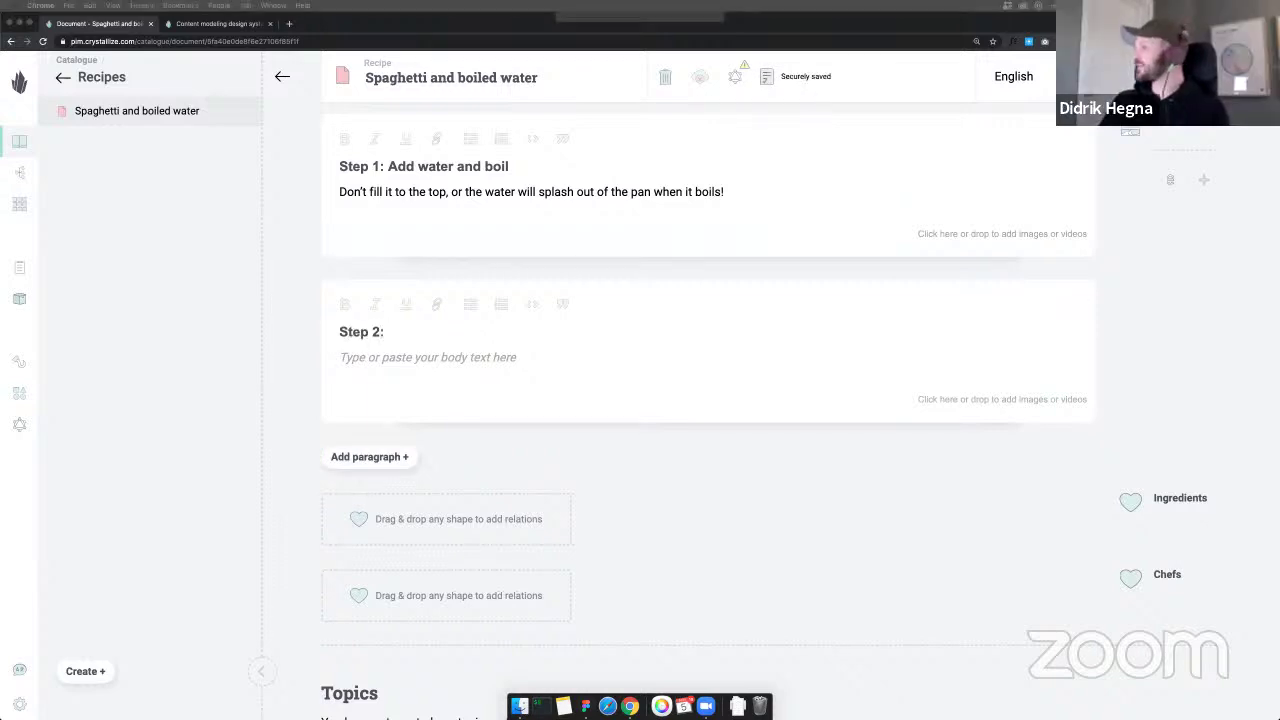
{"action": "left_click", "coordinate": [430, 333]}
{"action": "type", "text": "Add salt"}
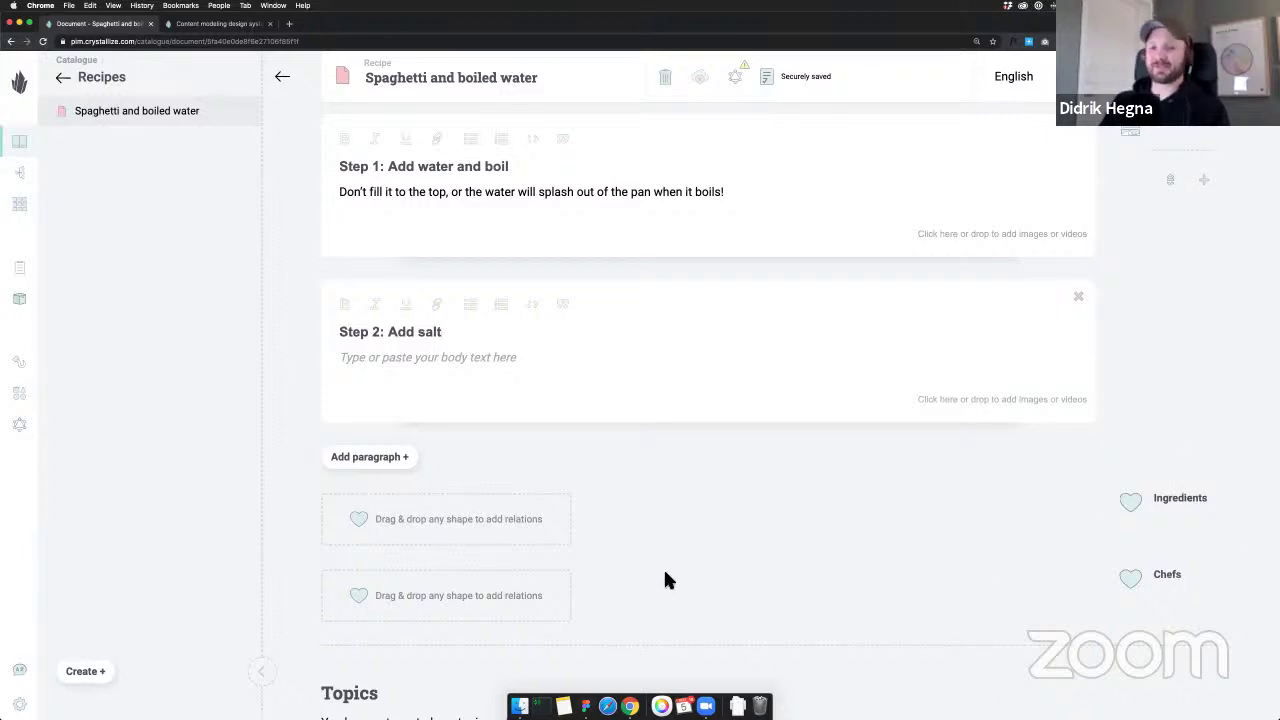
{"action": "scroll", "coordinate": [843, 548], "scroll_direction": "up", "scroll_amount": 1}
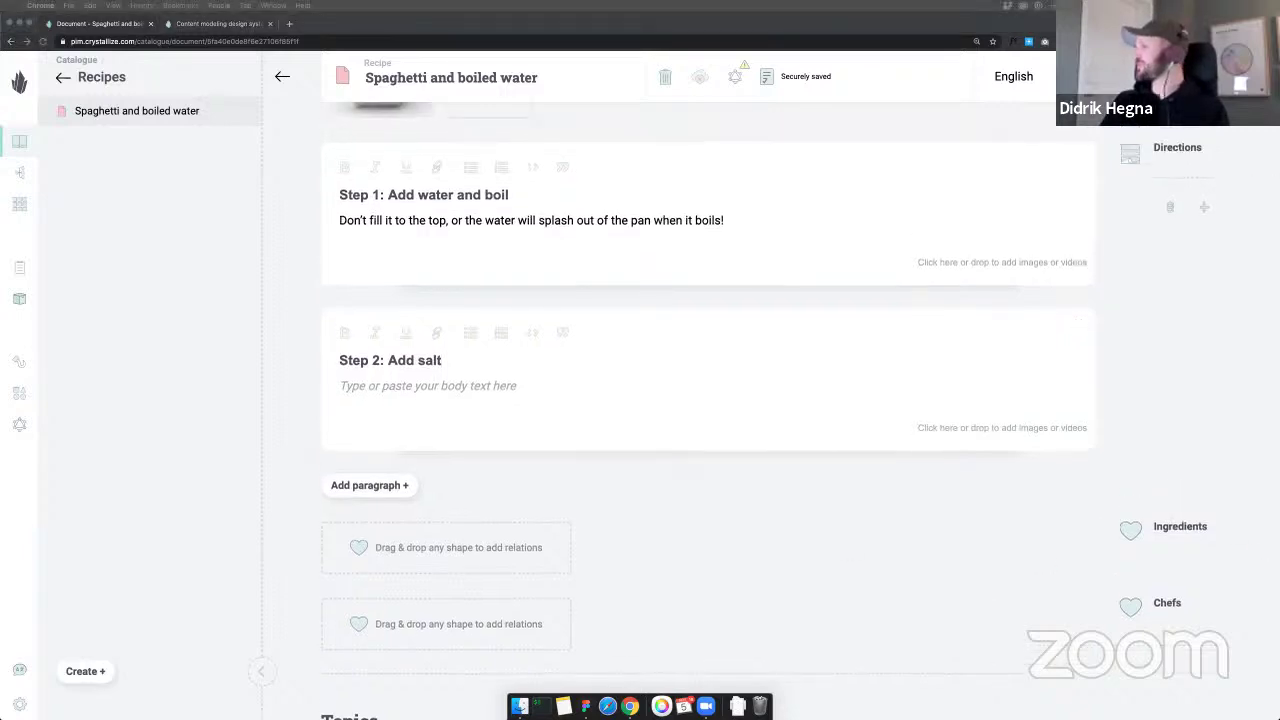
{"action": "left_click", "coordinate": [511, 388]}
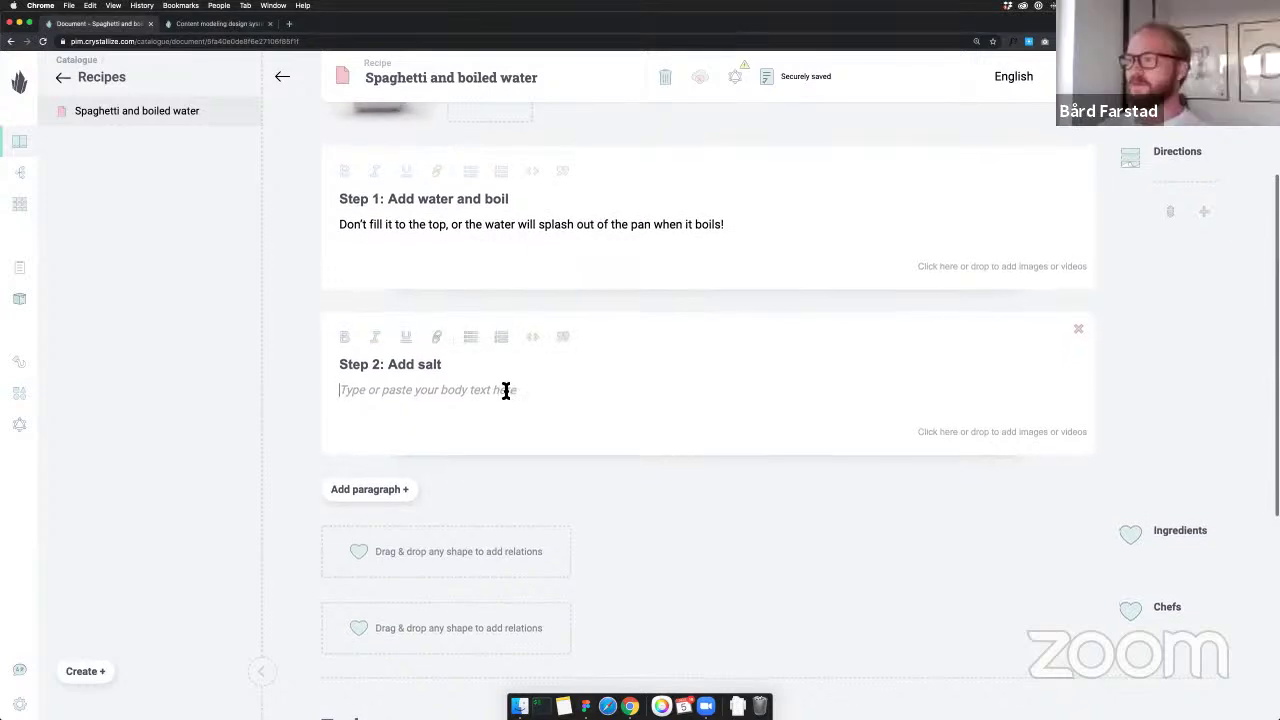
{"action": "type", "text": "Seasoning the pasta water is the only chance you have to flavor the pasta itself, and it's a necessary step that shouldn't be neglected."}
{"action": "scroll", "coordinate": [513, 392], "scroll_direction": "up", "scroll_amount": 1}
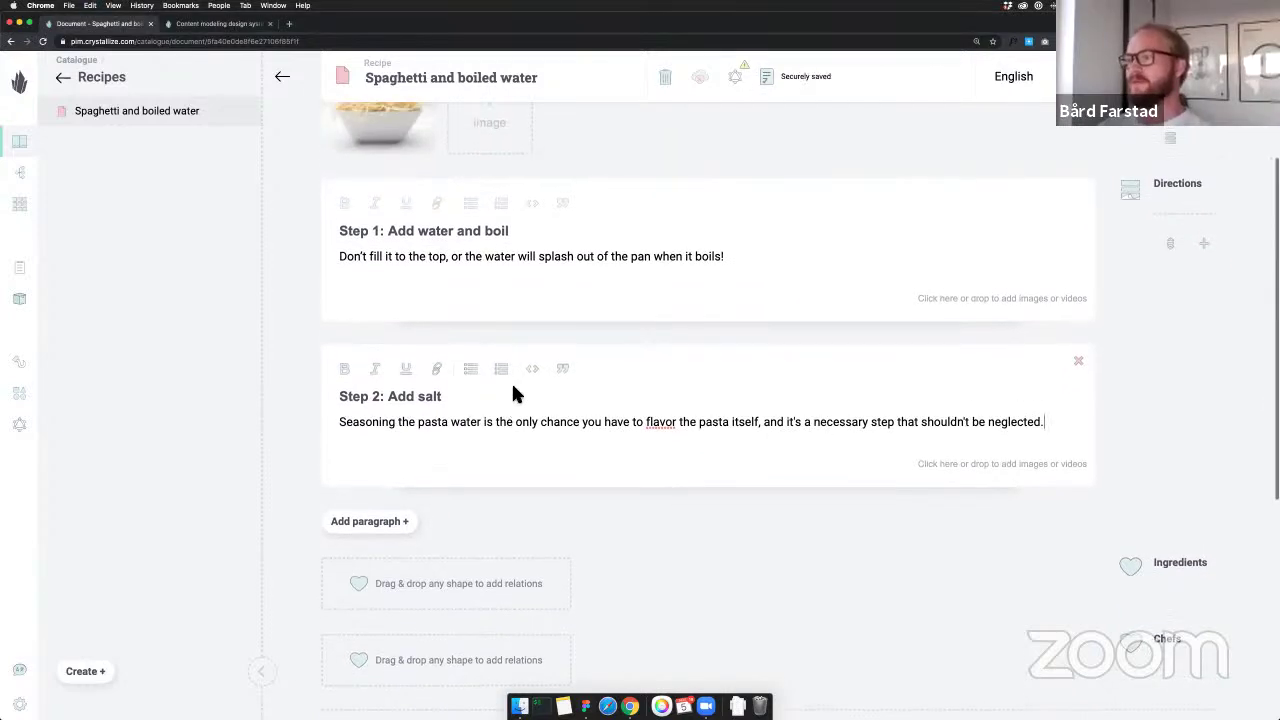
{"action": "scroll", "coordinate": [535, 493], "scroll_direction": "down", "scroll_amount": 1}
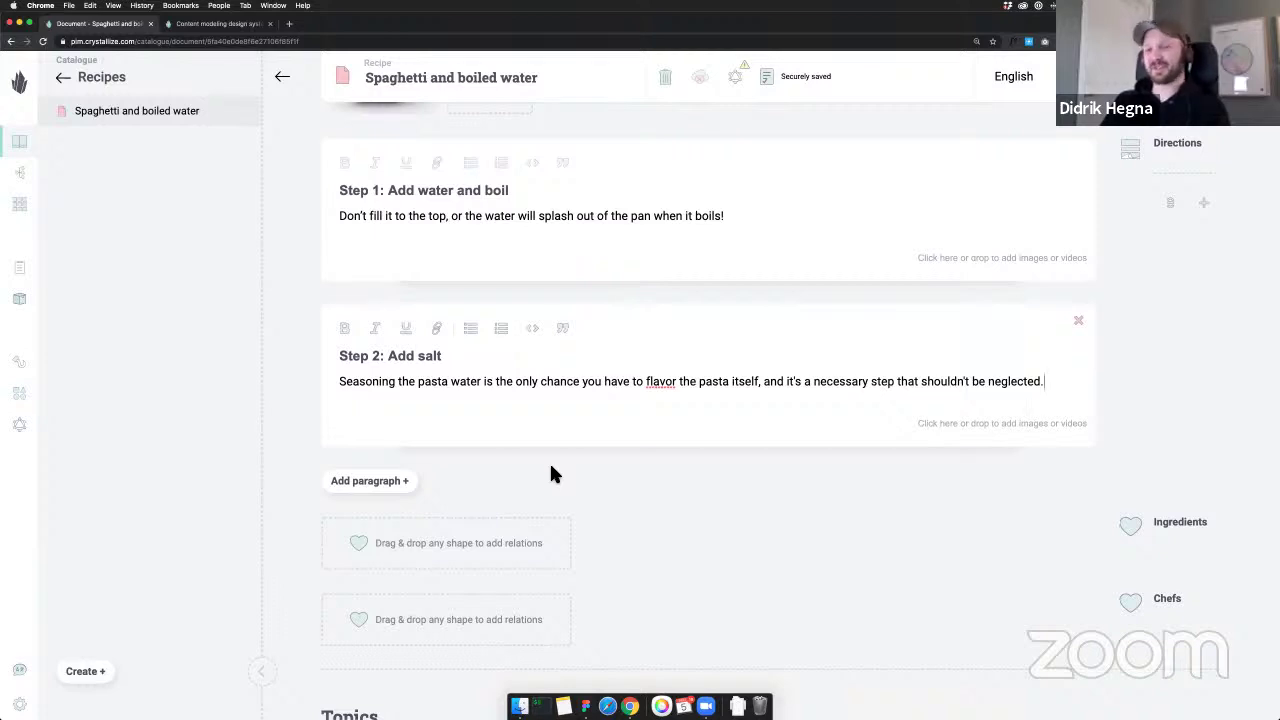
Add 'Step 3: Add spaghetti' with its instructions and start a 'Step 4:' paragraph
{"action": "left_click", "coordinate": [405, 481]}
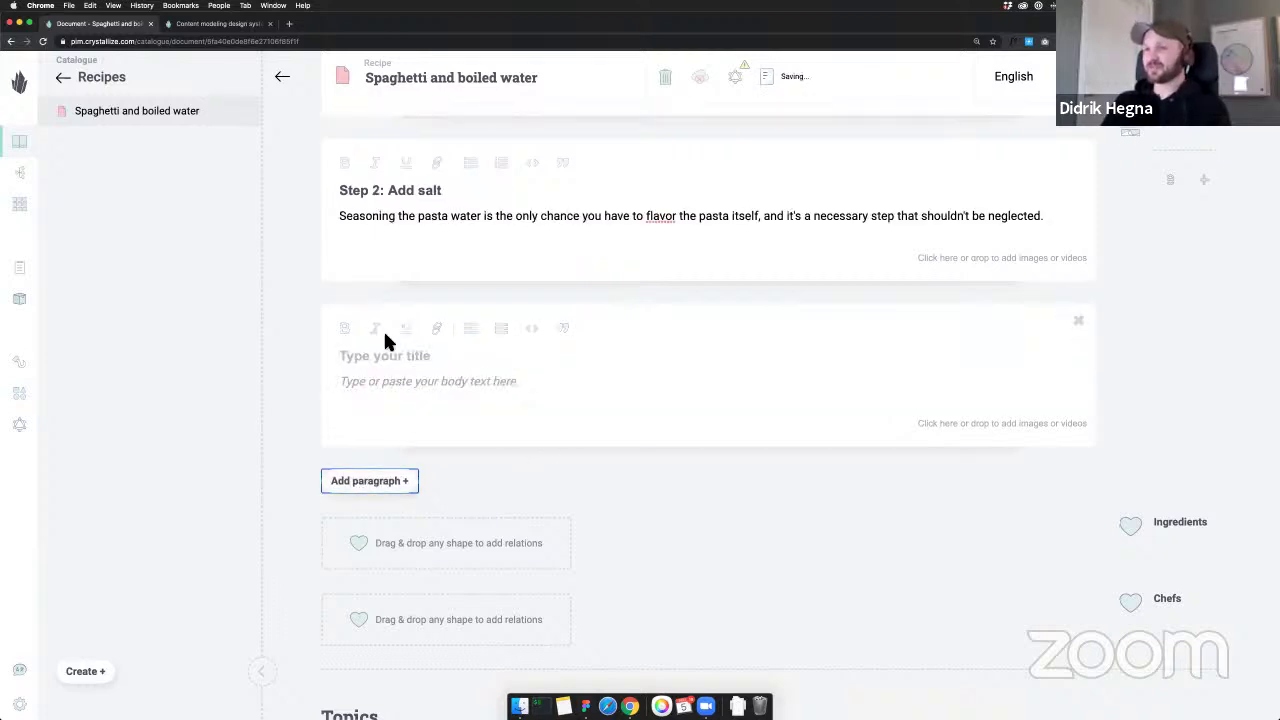
{"action": "type", "text": "Step 3"}
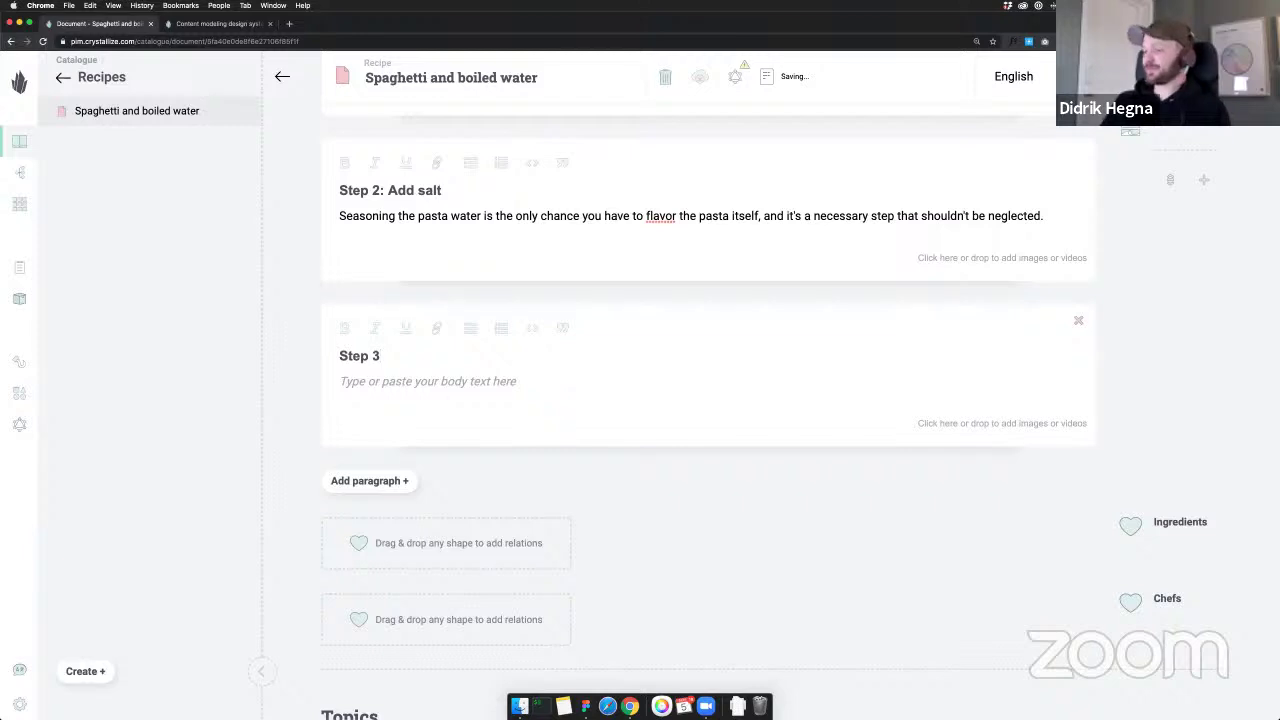
{"action": "type", "text": ":"}
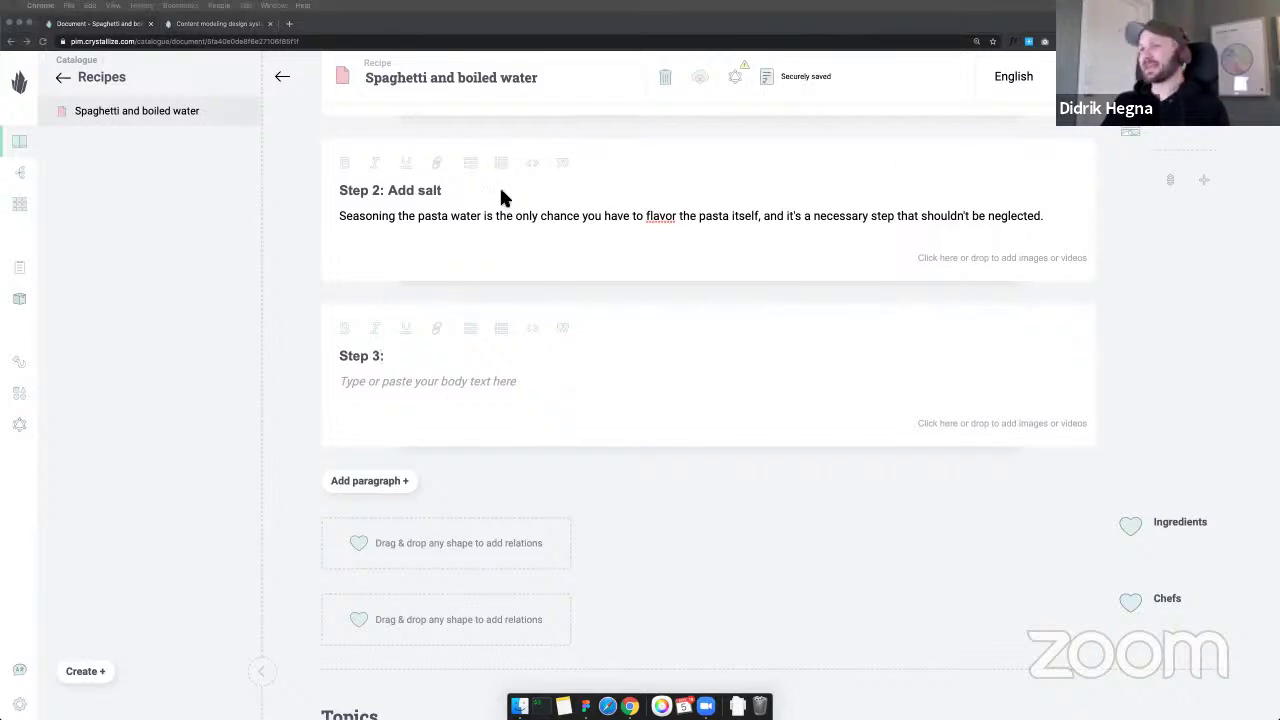
{"action": "left_click", "coordinate": [442, 352]}
{"action": "type", "text": "Add spaghetti"}
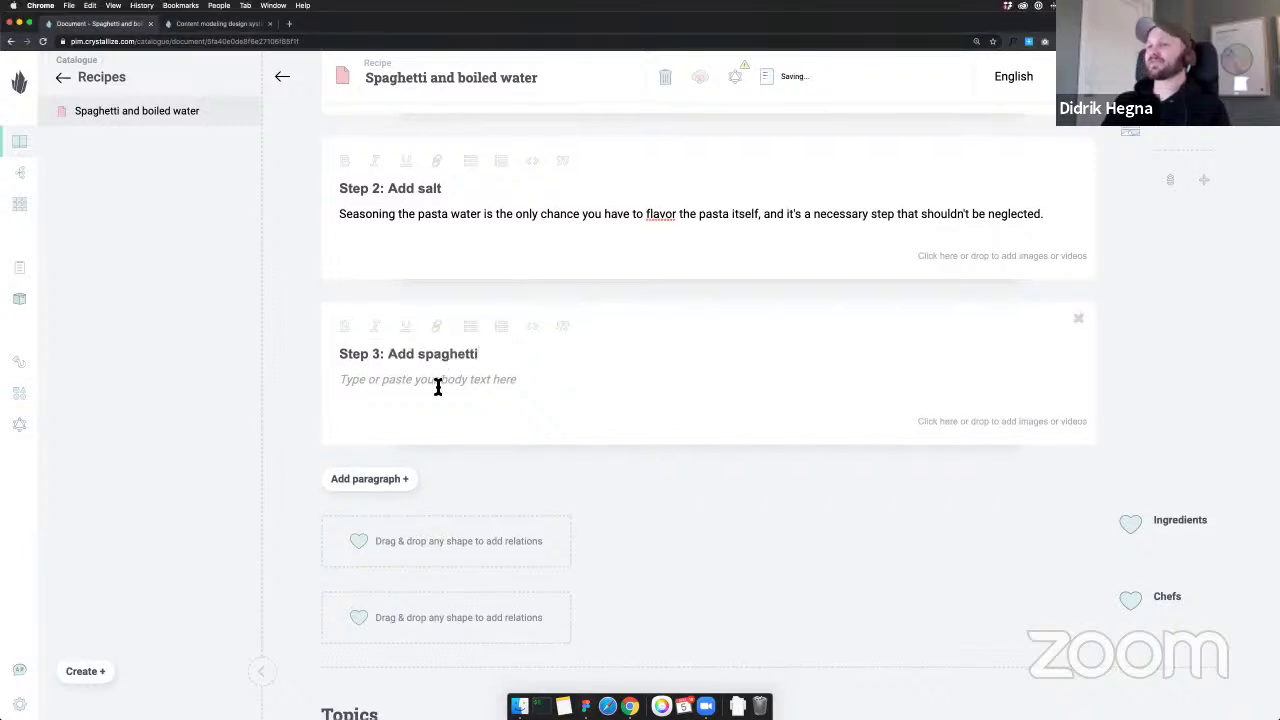
{"action": "key", "text": "Tab"}
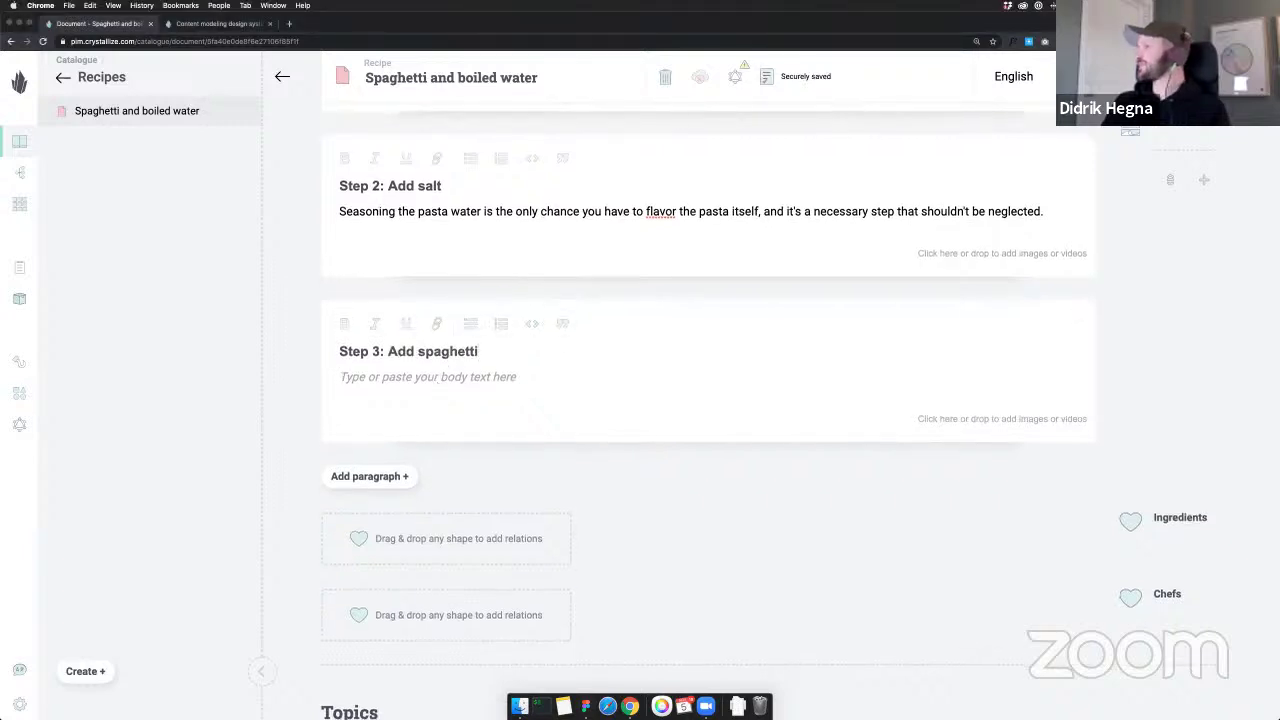
{"action": "left_click", "coordinate": [402, 376]}
{"action": "type", "text": "Remove plastic packaging. Slowly drop spaghetti into boiling water"}
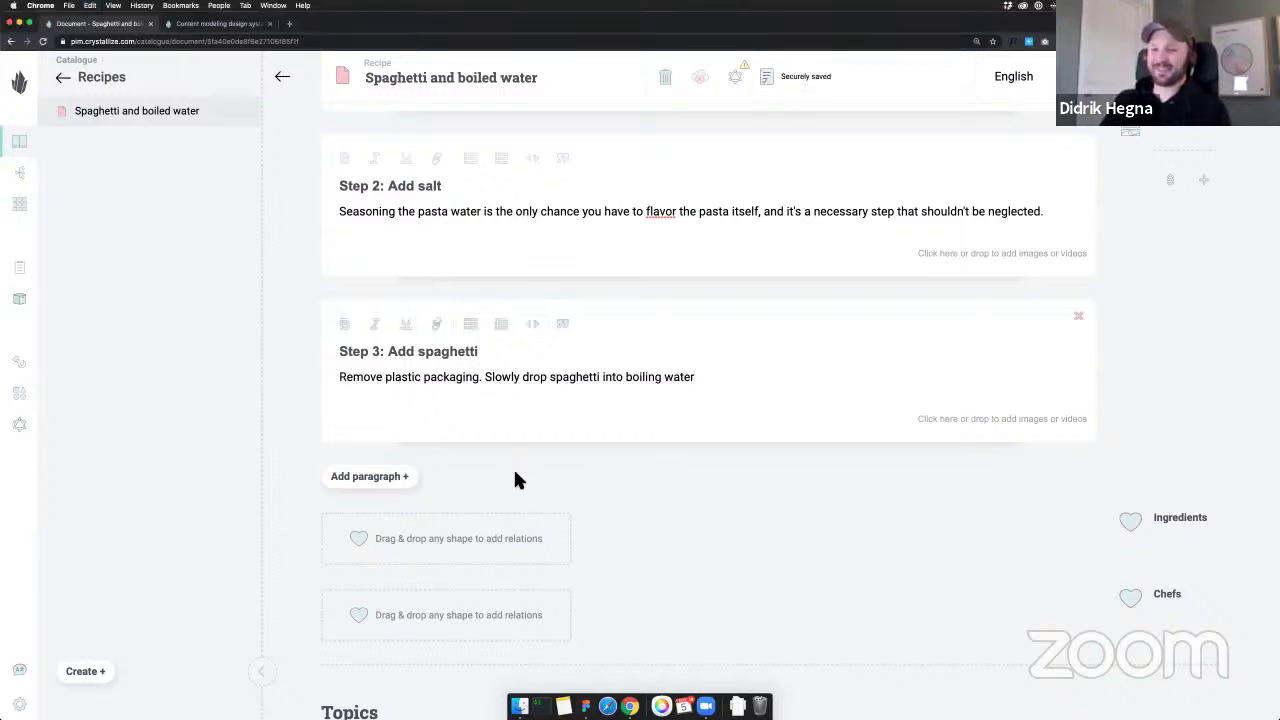
{"action": "left_click", "coordinate": [393, 478]}
{"action": "type", "text": "Step 4:"}
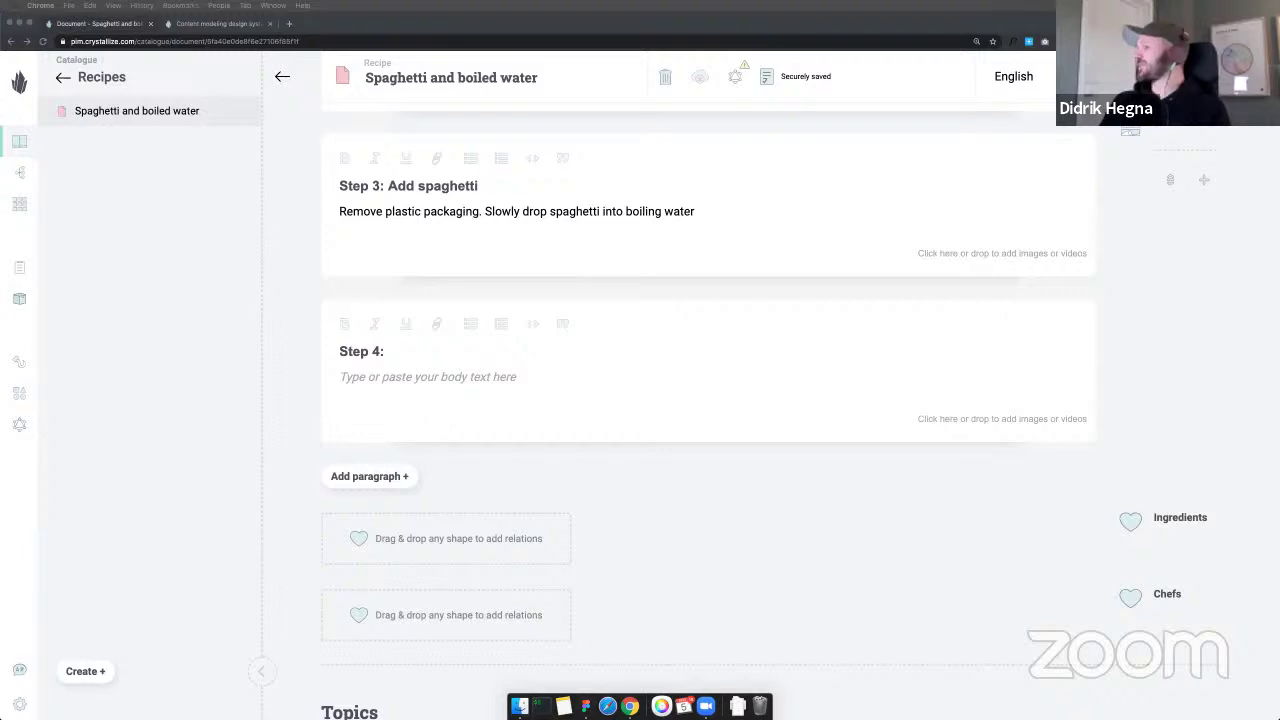
Title Step 4 'Boil for 6 minutes' with the body 'Just wait.'
{"action": "left_click", "coordinate": [425, 347]}
{"action": "type", "text": "Boil for 6 minutes"}
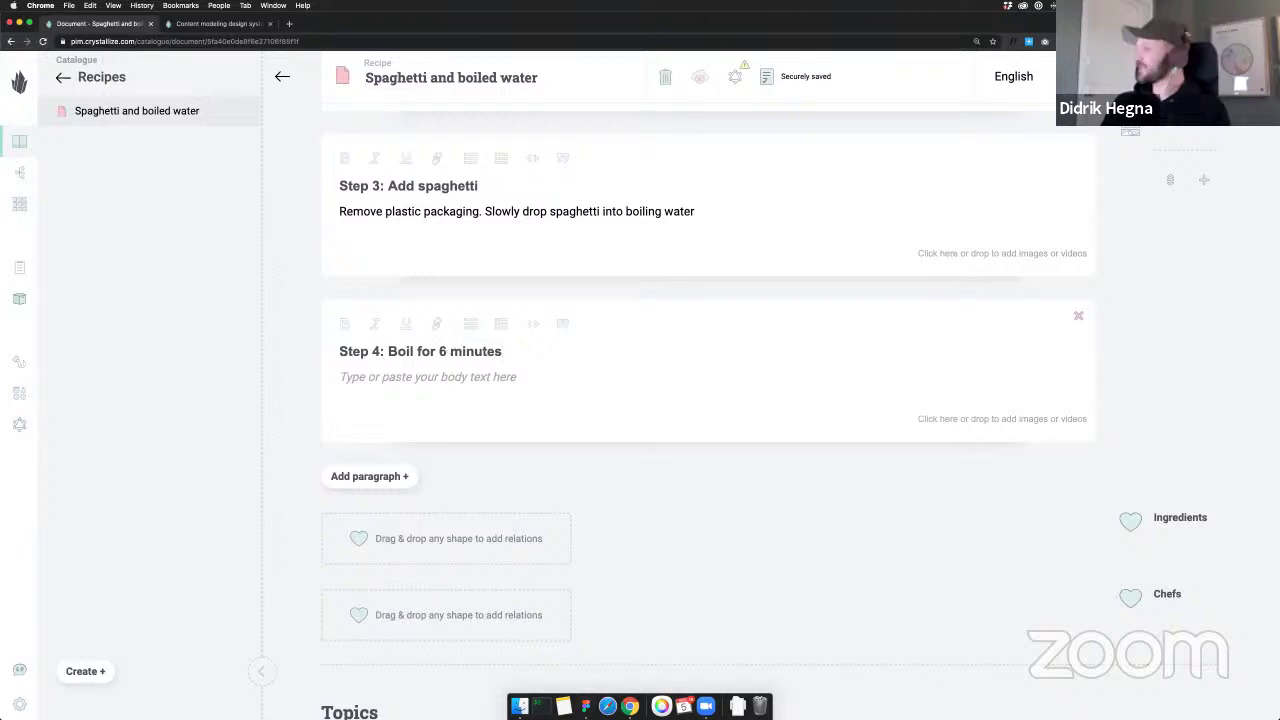
{"action": "key", "text": "super+Tab"}
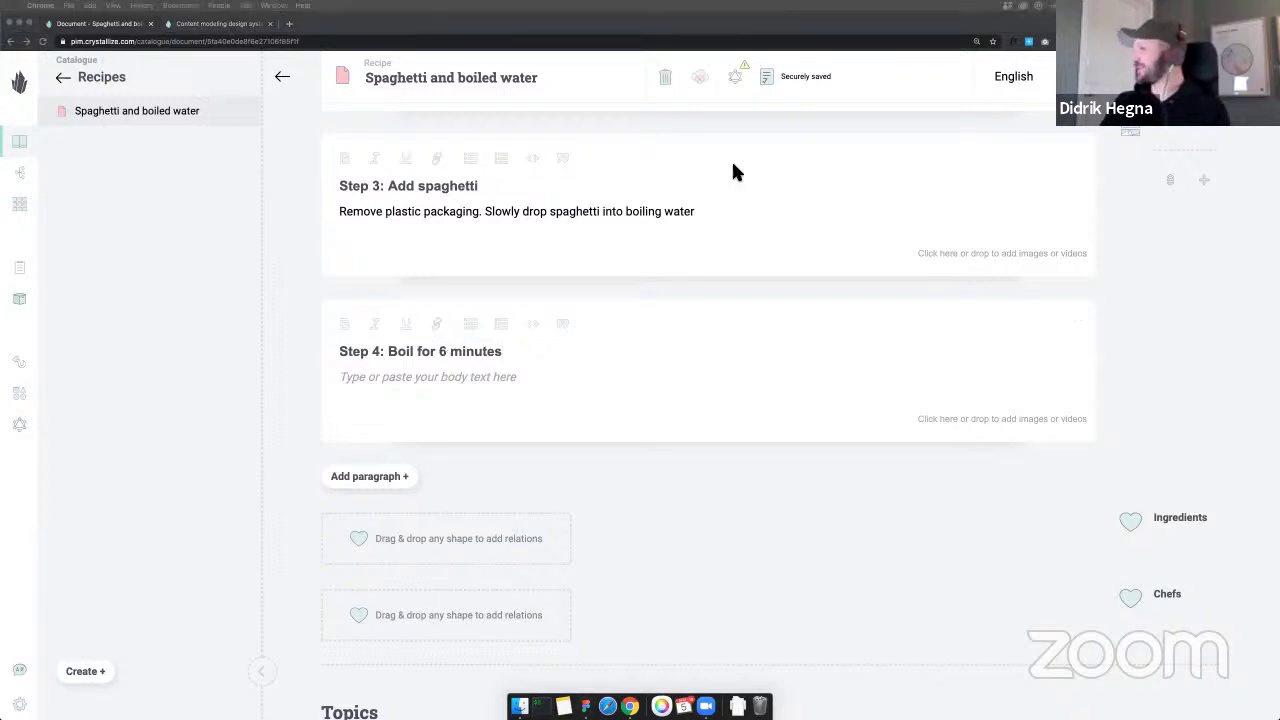
{"action": "left_click", "coordinate": [411, 377]}
{"action": "type", "text": "Just wait."}
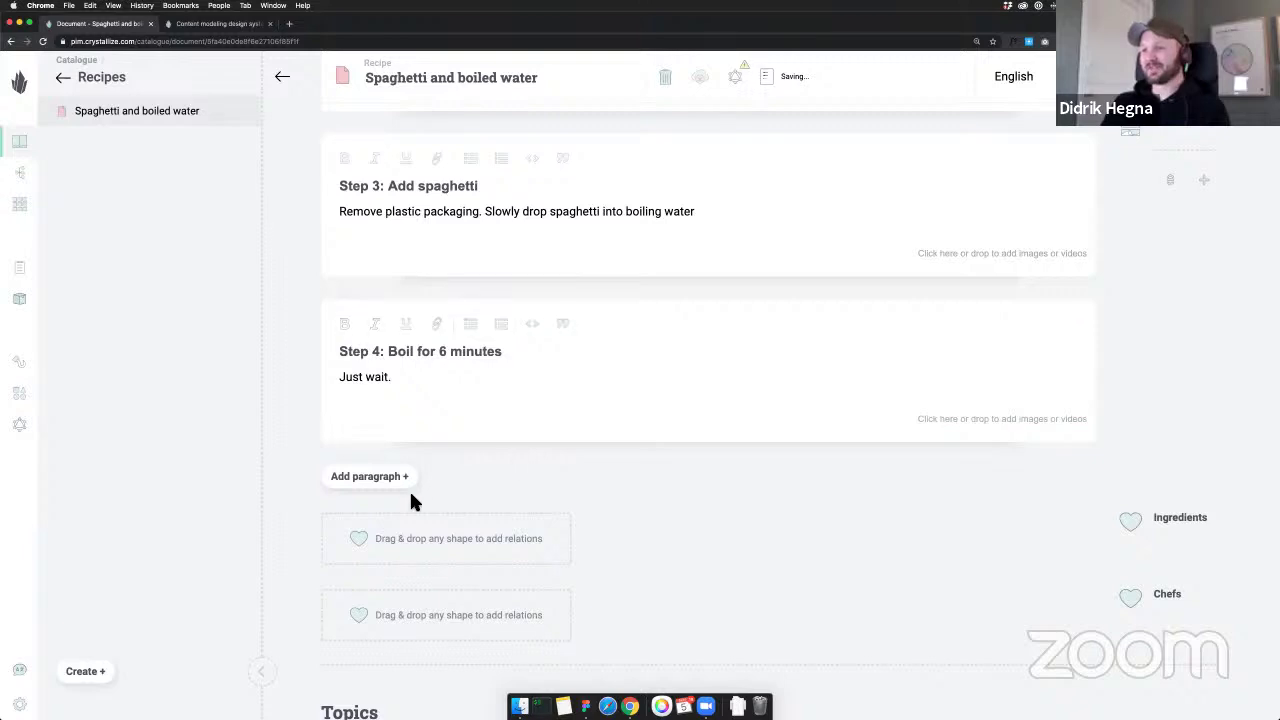
Add a 'Step 5: Drain off water' paragraph with the draining instructions
{"action": "left_click", "coordinate": [400, 478]}
{"action": "left_click", "coordinate": [404, 355]}
{"action": "type", "text": "Step 5:"}
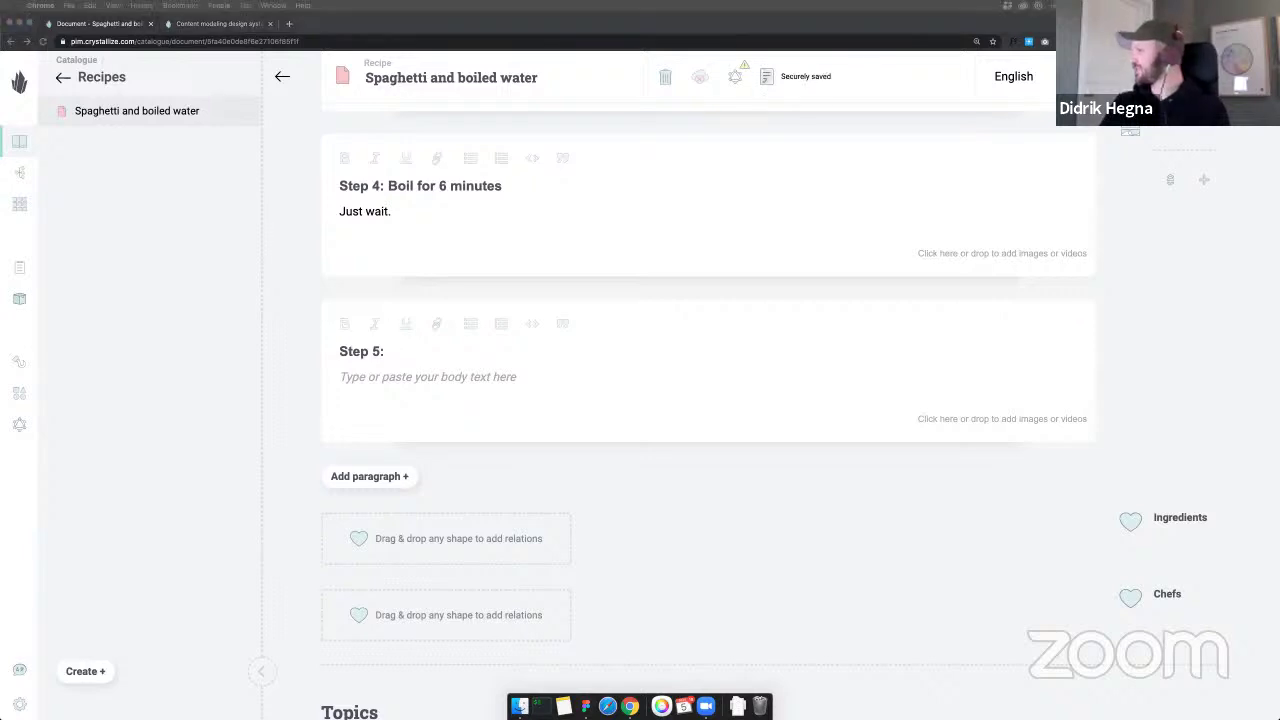
{"action": "left_click", "coordinate": [463, 351]}
{"action": "type", "text": "Drain off water"}
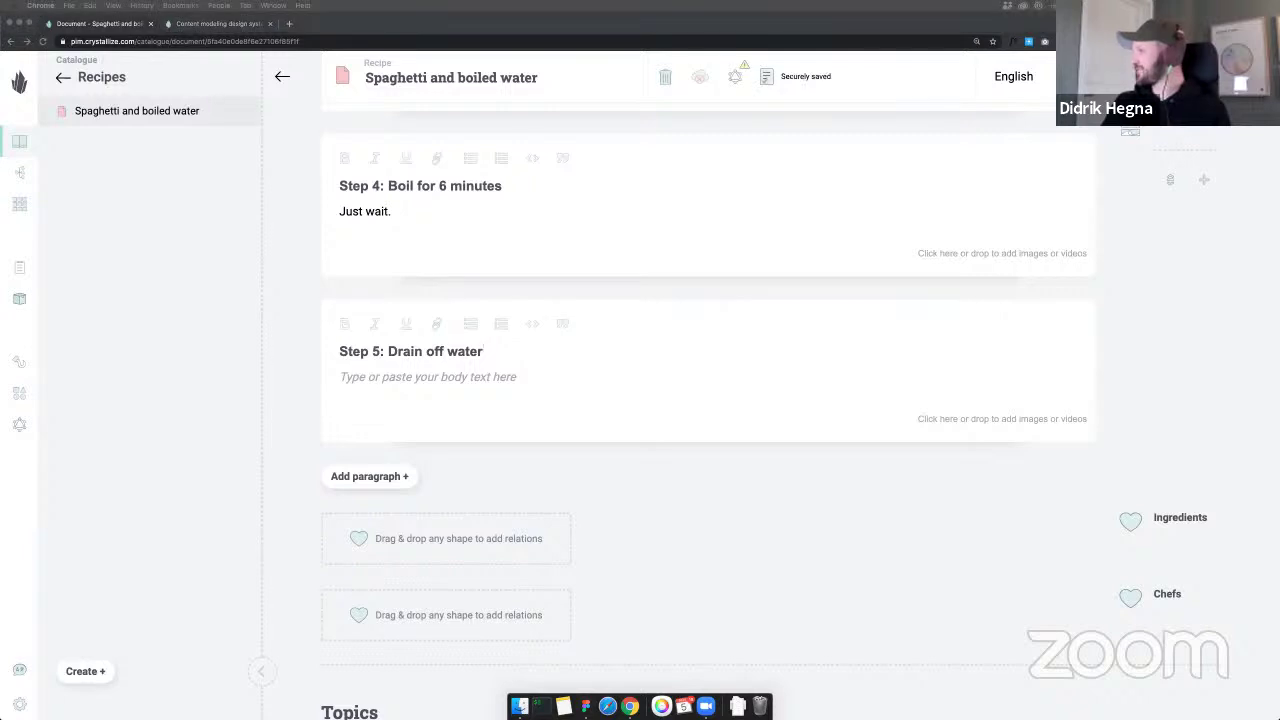
{"action": "left_click", "coordinate": [366, 381]}
{"action": "left_click", "coordinate": [367, 385]}
{"action": "type", "text": "Pour water and spaghetti into pasta strainer."}
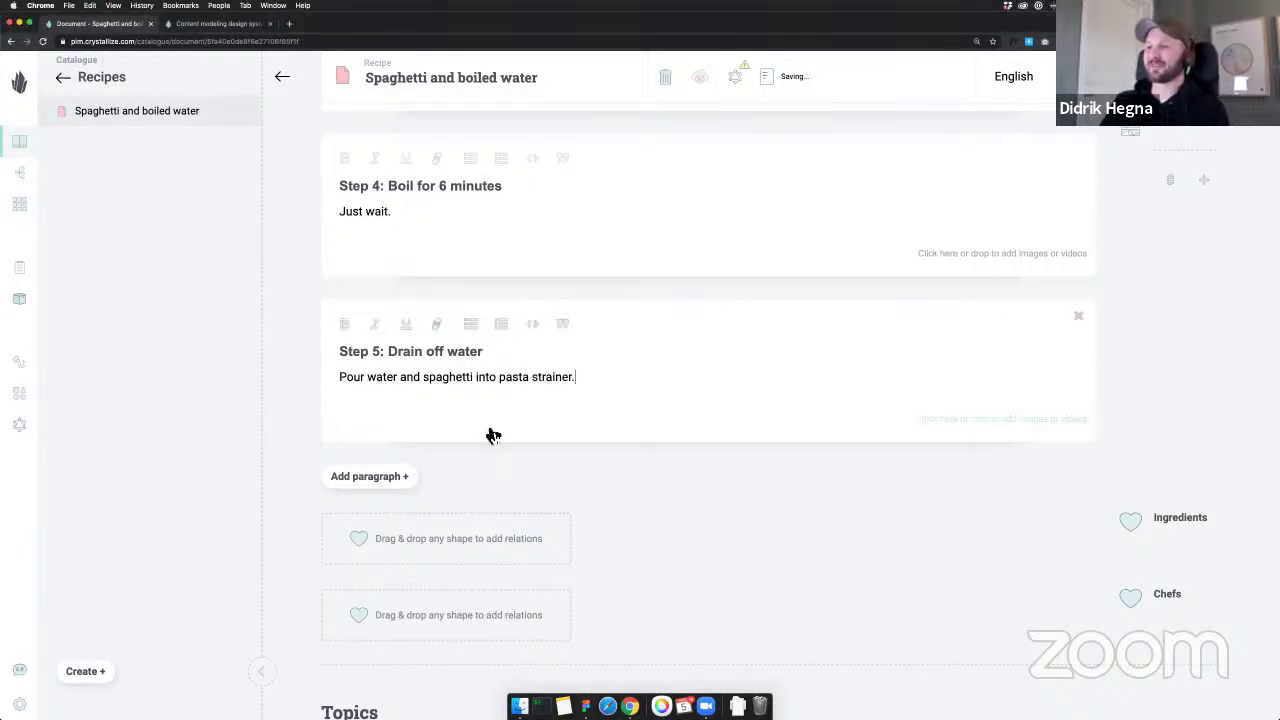
Add a 'Step 6: Add butter' paragraph with the butter instruction
{"action": "left_click", "coordinate": [400, 480]}
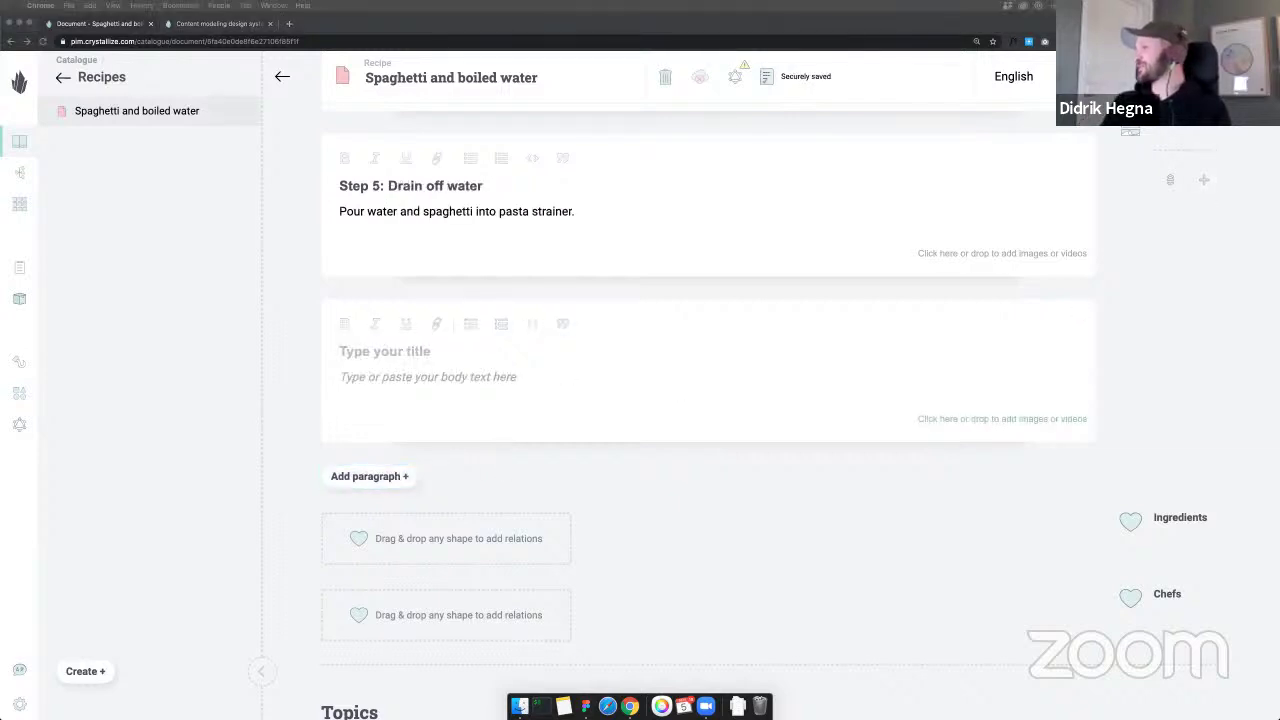
{"action": "left_click", "coordinate": [457, 352]}
{"action": "type", "text": "Add butter"}
{"action": "key", "text": "super+Left"}
{"action": "type", "text": "Step 6:"}
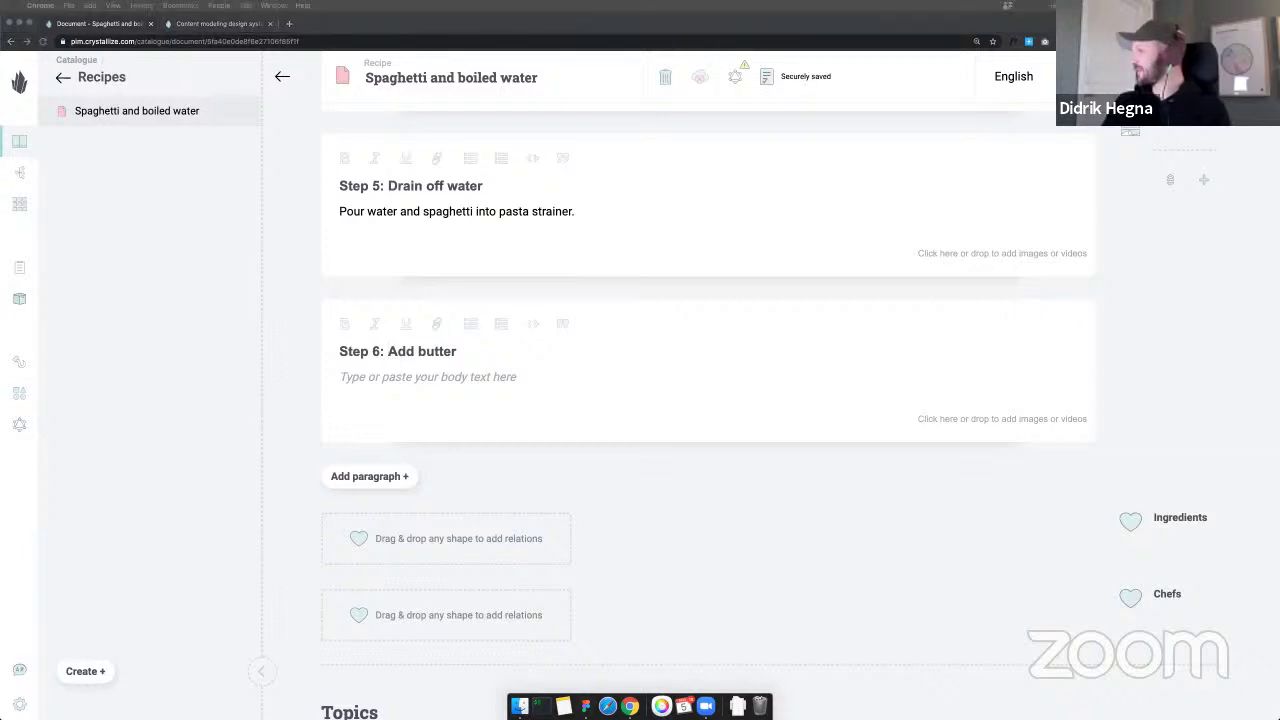
{"action": "left_click", "coordinate": [397, 376]}
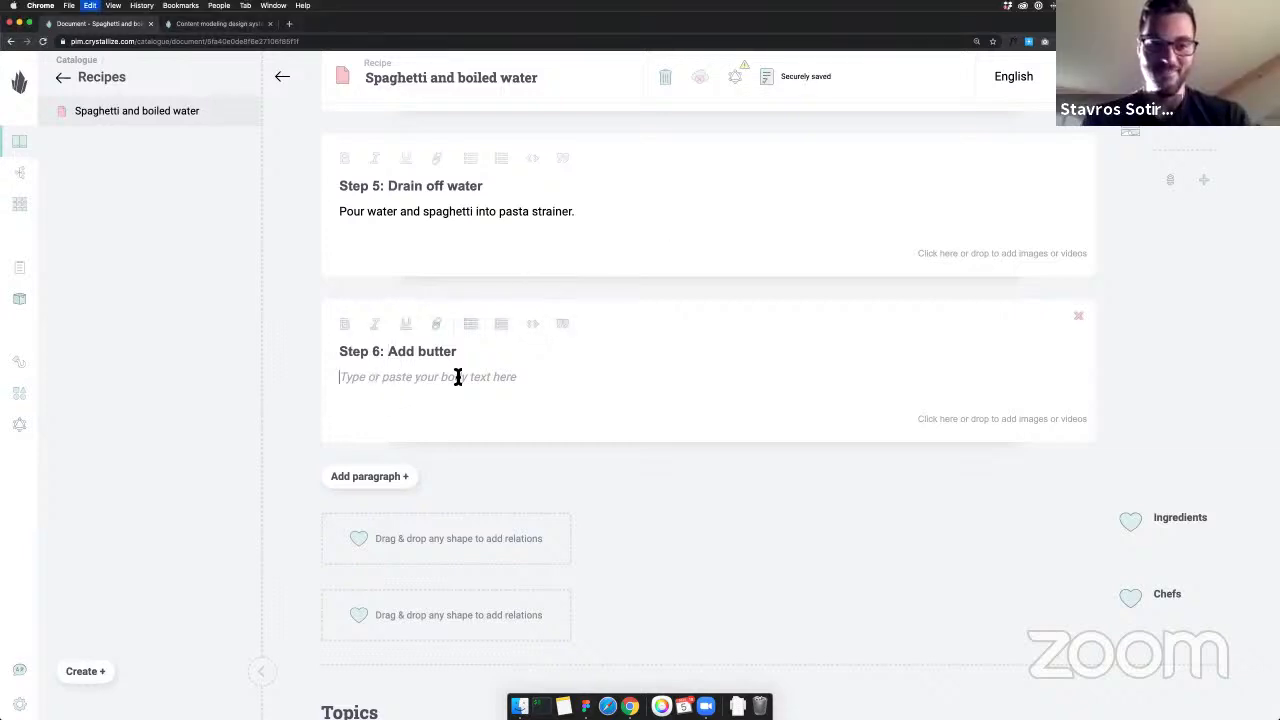
{"action": "type", "text": "Add 1 tablespoon of butter to make the spaghetti delicious."}
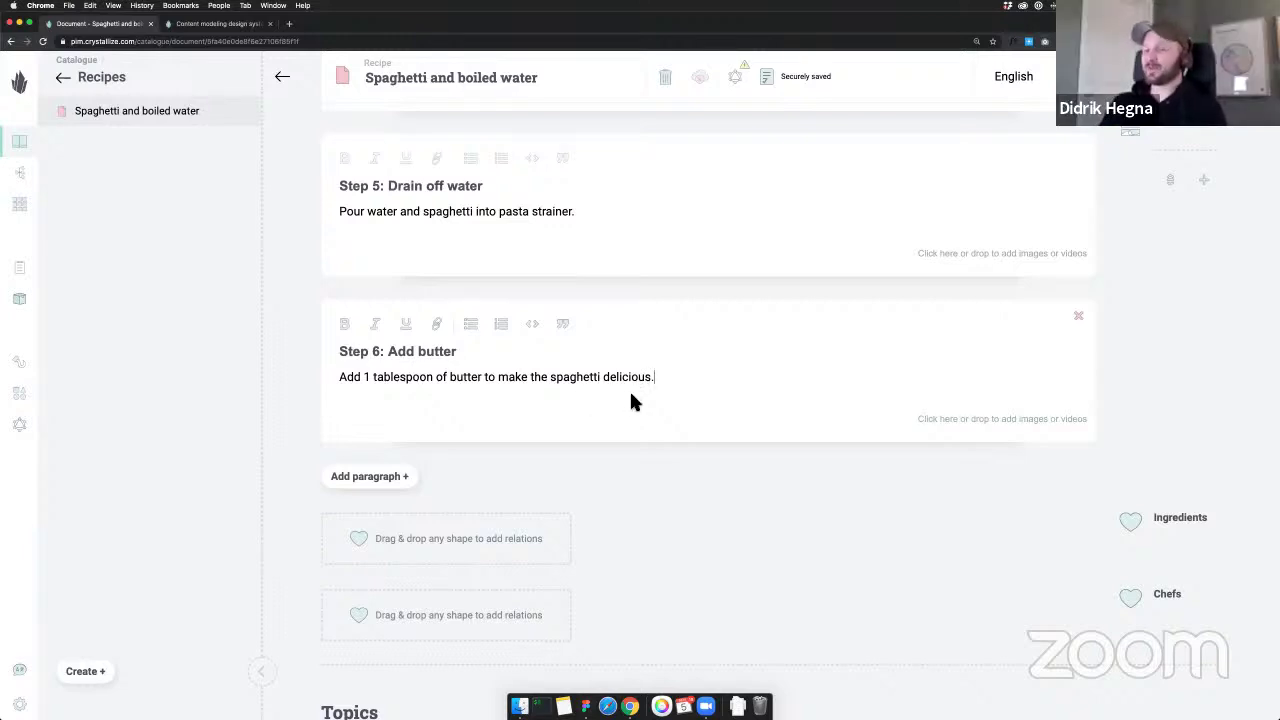
{"action": "left_click", "coordinate": [600, 452]}
Scroll through the recipe to review the six steps and the empty Ingredients and Chefs relations
{"action": "scroll", "coordinate": [1040, 278], "scroll_direction": "down", "scroll_amount": 1}
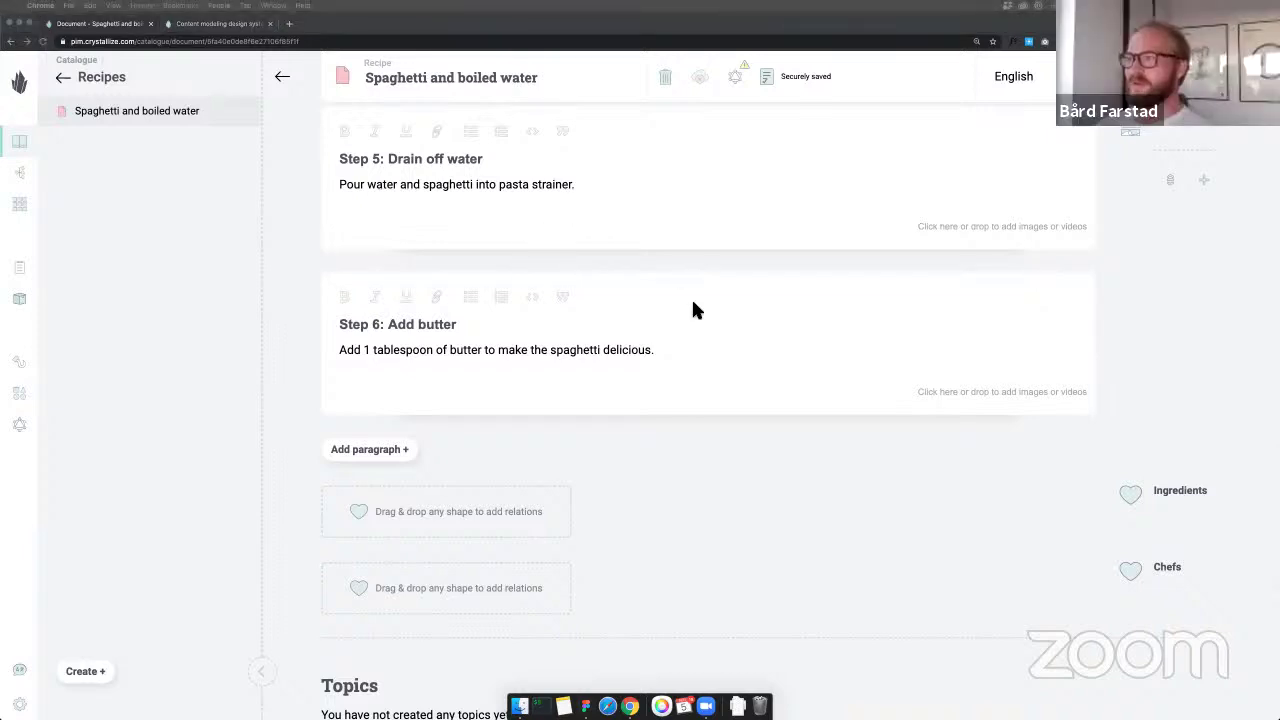
{"action": "scroll", "coordinate": [697, 310], "scroll_direction": "up", "scroll_amount": 1}
{"action": "scroll", "coordinate": [1205, 242], "scroll_direction": "up", "scroll_amount": 4}
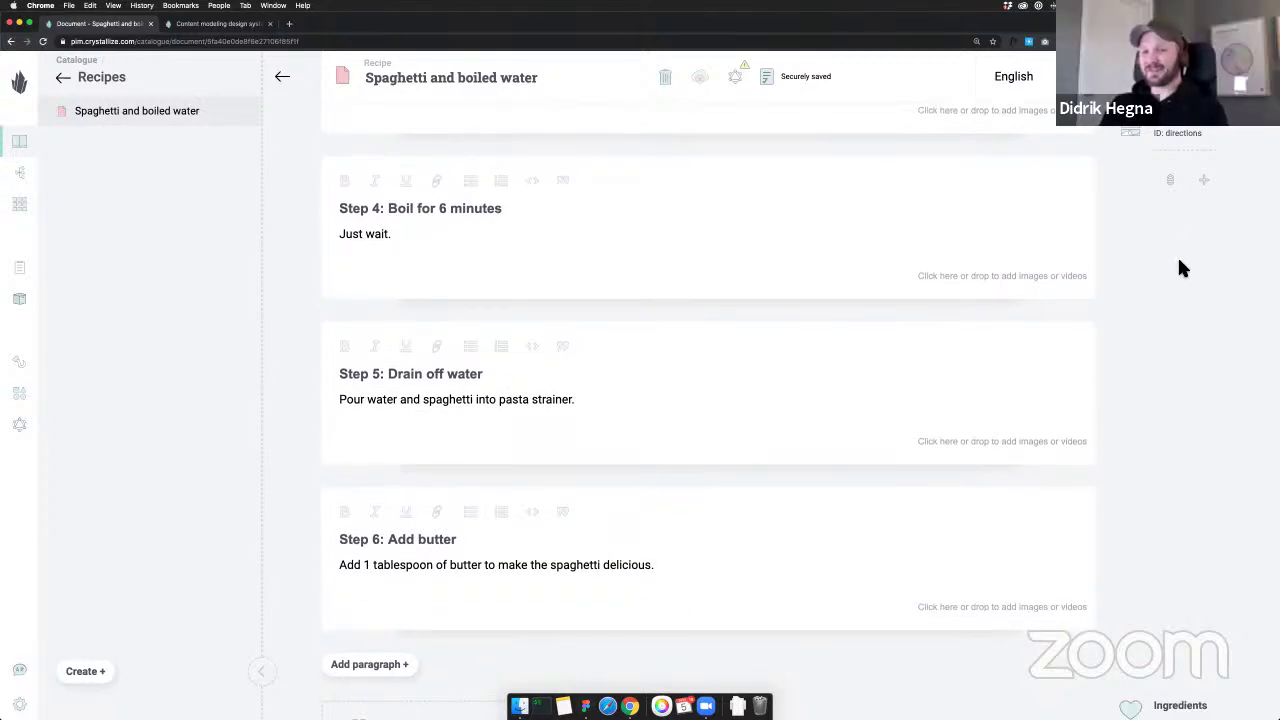
{"action": "scroll", "coordinate": [1170, 262], "scroll_direction": "up", "scroll_amount": 8}
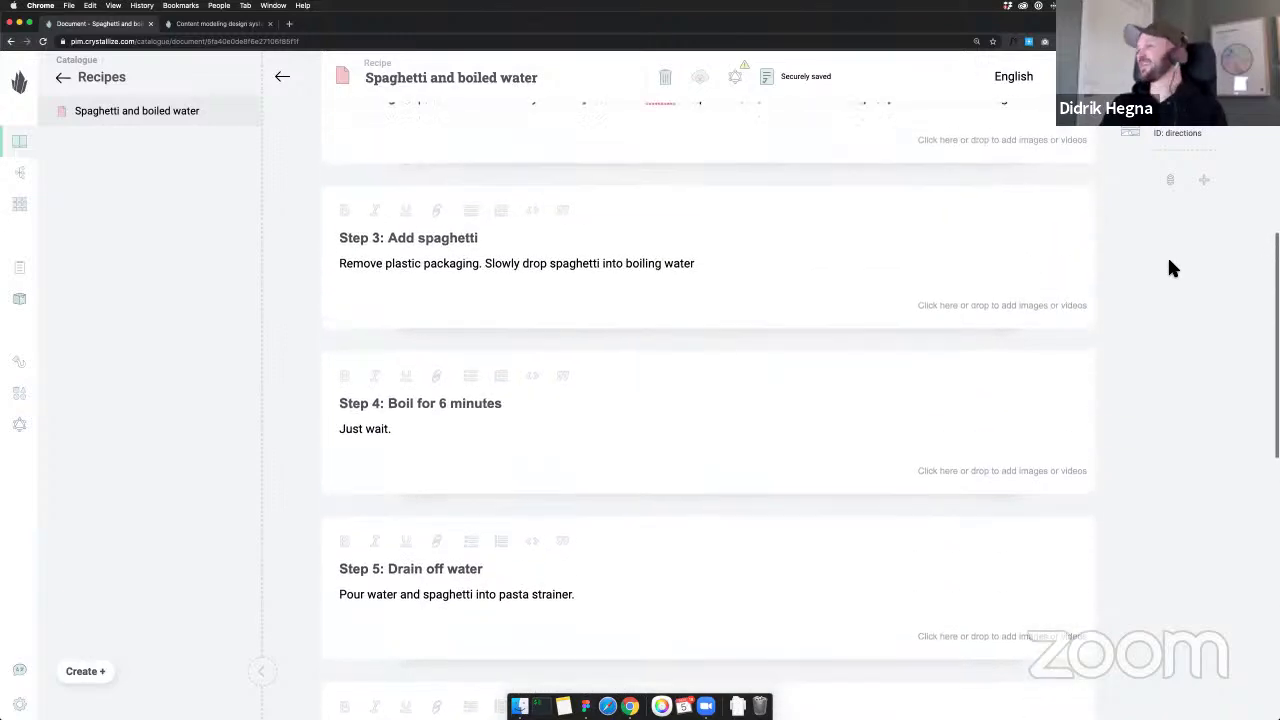
{"action": "scroll", "coordinate": [1160, 270], "scroll_direction": "up", "scroll_amount": 7}
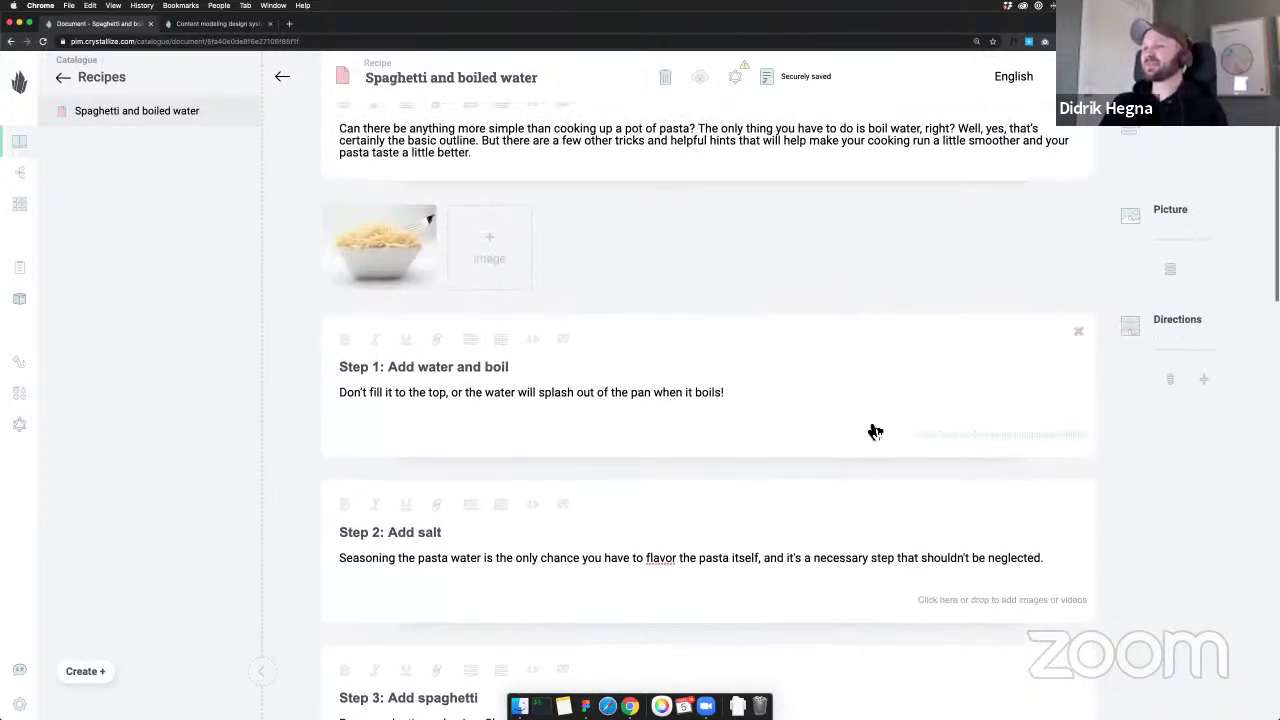
{"action": "scroll", "coordinate": [860, 428], "scroll_direction": "down", "scroll_amount": 6}
{"action": "scroll", "coordinate": [853, 428], "scroll_direction": "down", "scroll_amount": 5}
{"action": "scroll", "coordinate": [342, 350], "scroll_direction": "down", "scroll_amount": 10}
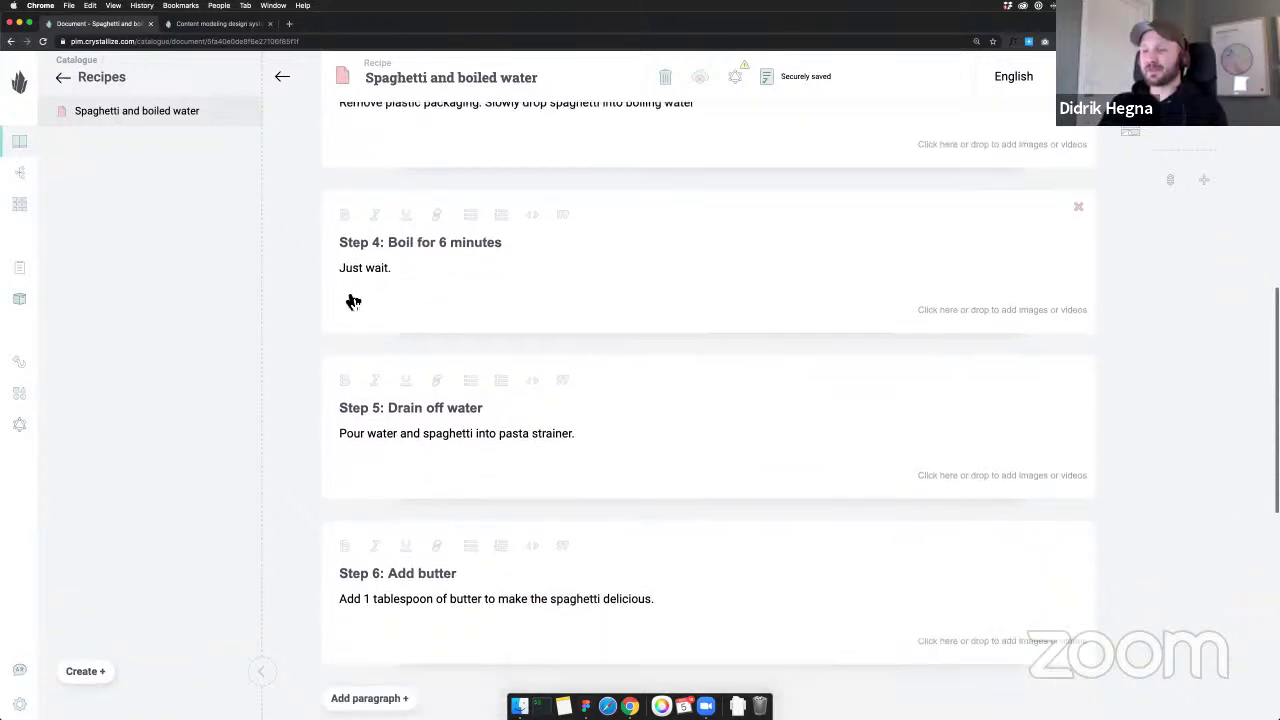
{"action": "scroll", "coordinate": [460, 340], "scroll_direction": "down", "scroll_amount": 2}
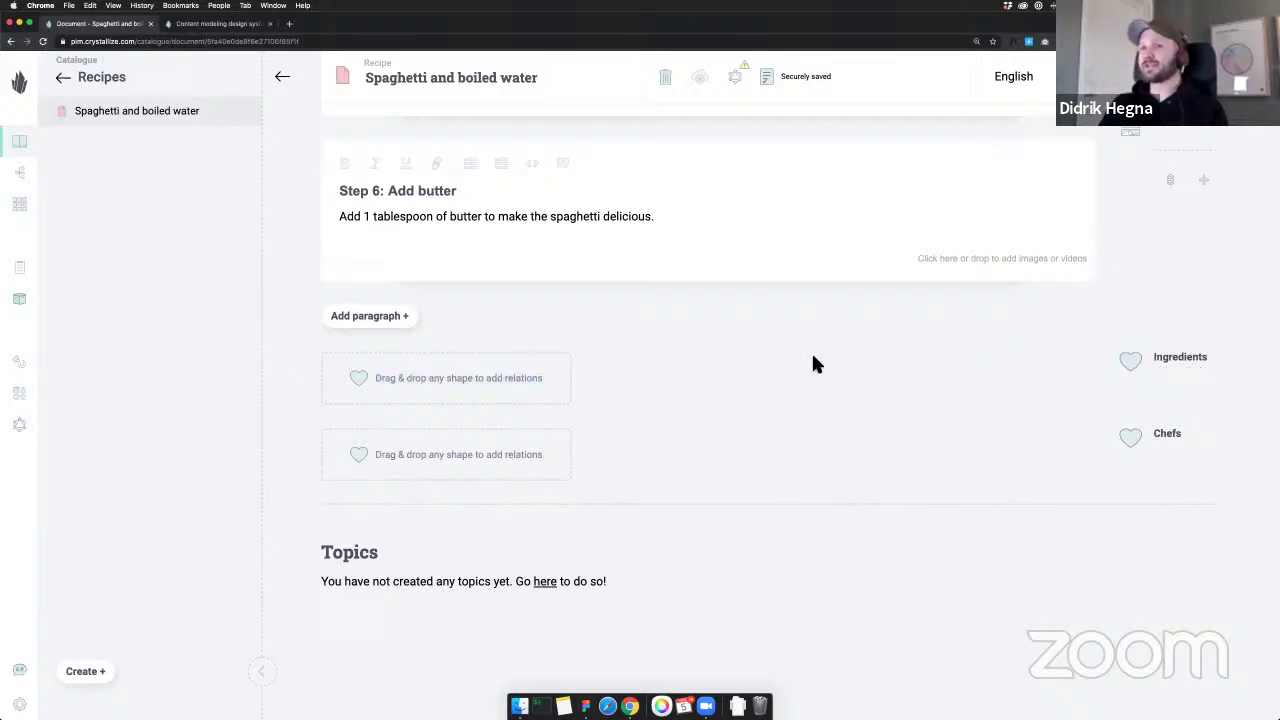
Drag Fresh Norwegian spring water, Butter, Salt and Spaghetti from Store into the Ingredients relation
{"action": "left_click", "coordinate": [63, 77]}
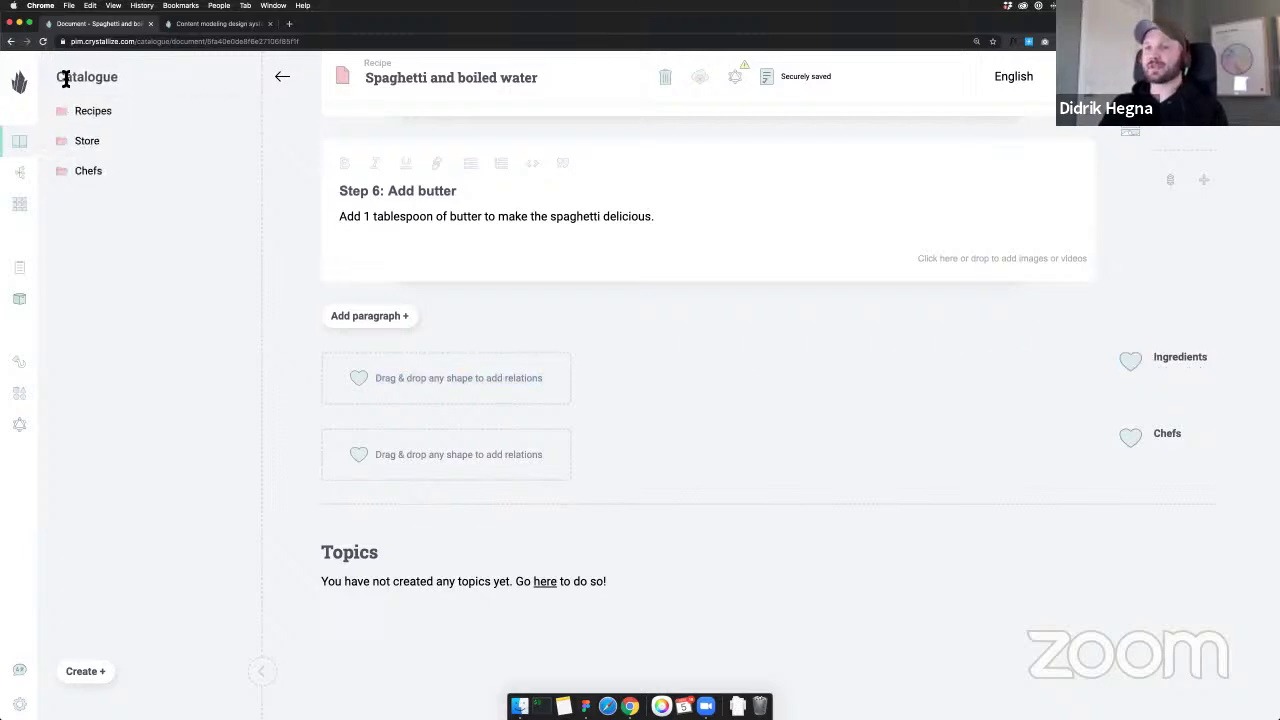
{"action": "left_click", "coordinate": [116, 148]}
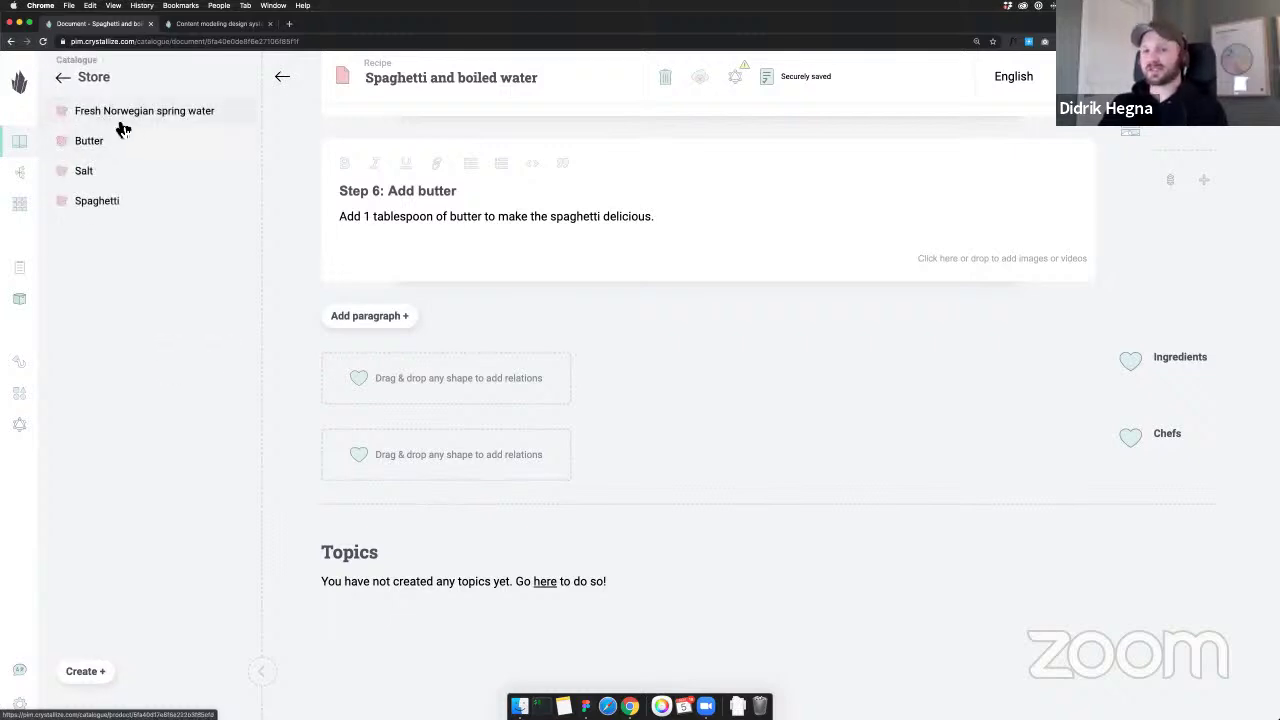
{"action": "left_click_drag", "start_coordinate": [122, 130], "coordinate": [432, 362]}
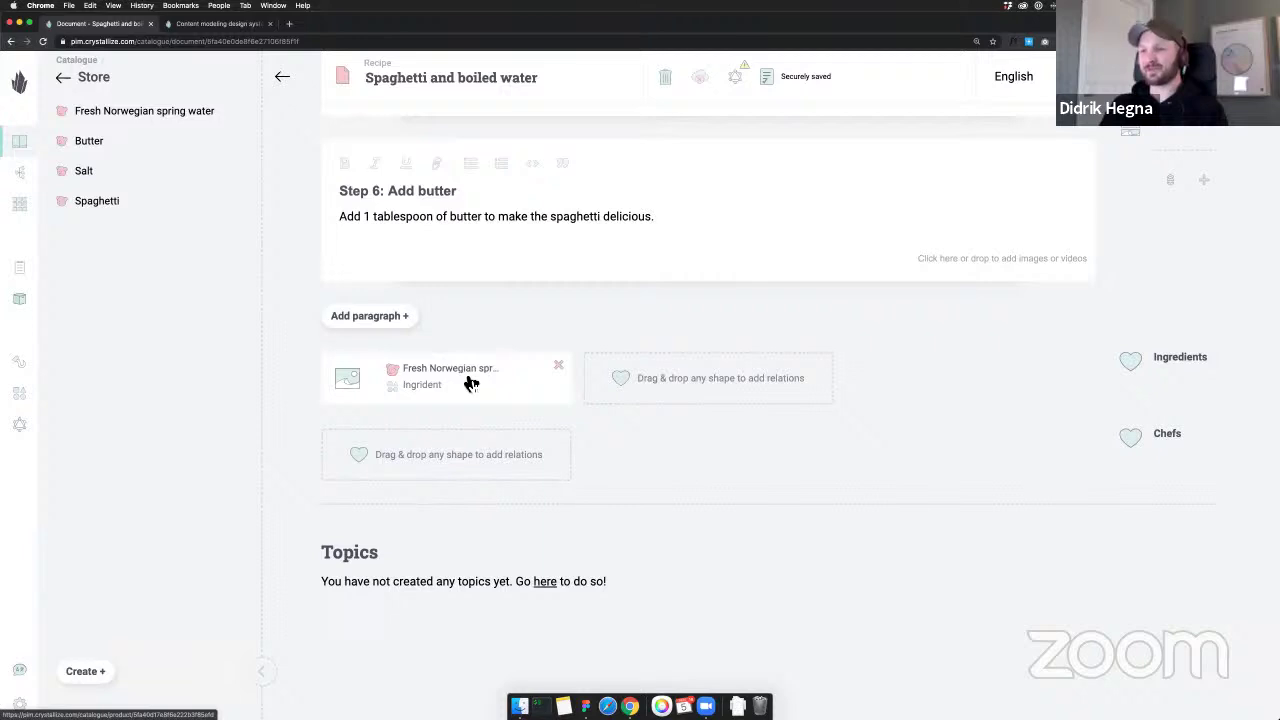
{"action": "left_click_drag", "start_coordinate": [91, 146], "coordinate": [680, 374]}
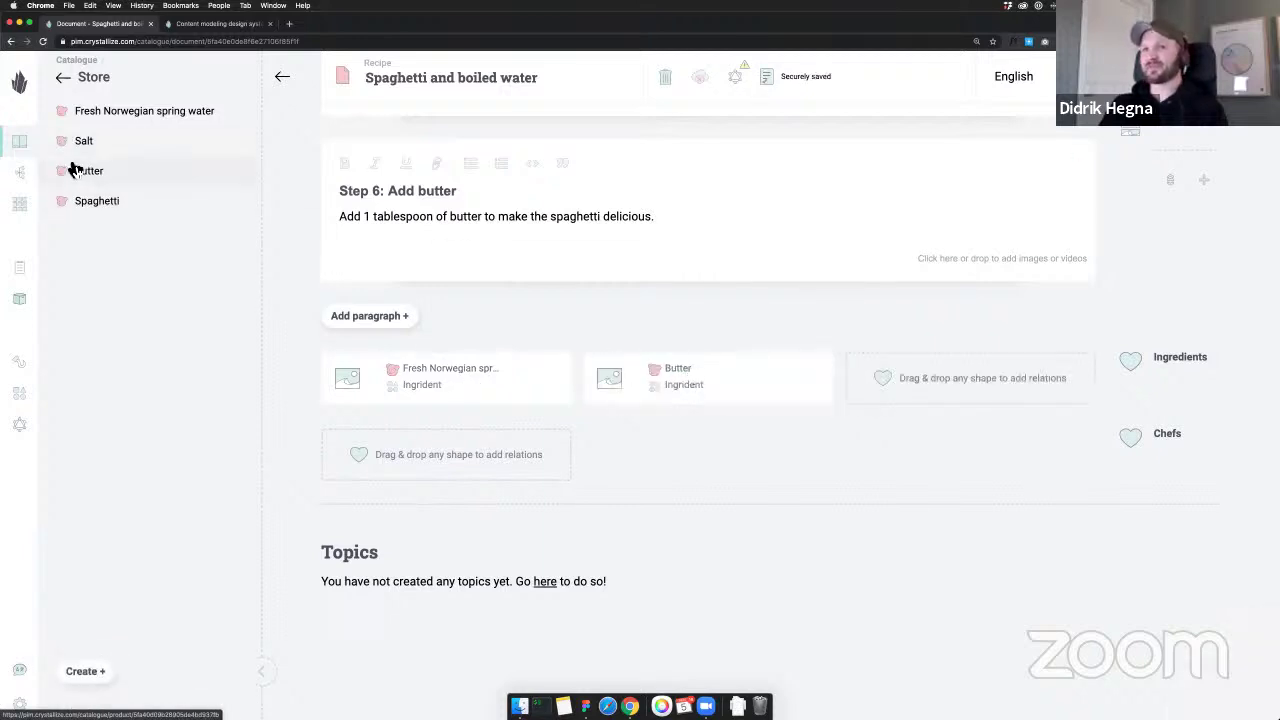
{"action": "left_click_drag", "start_coordinate": [84, 150], "coordinate": [840, 396]}
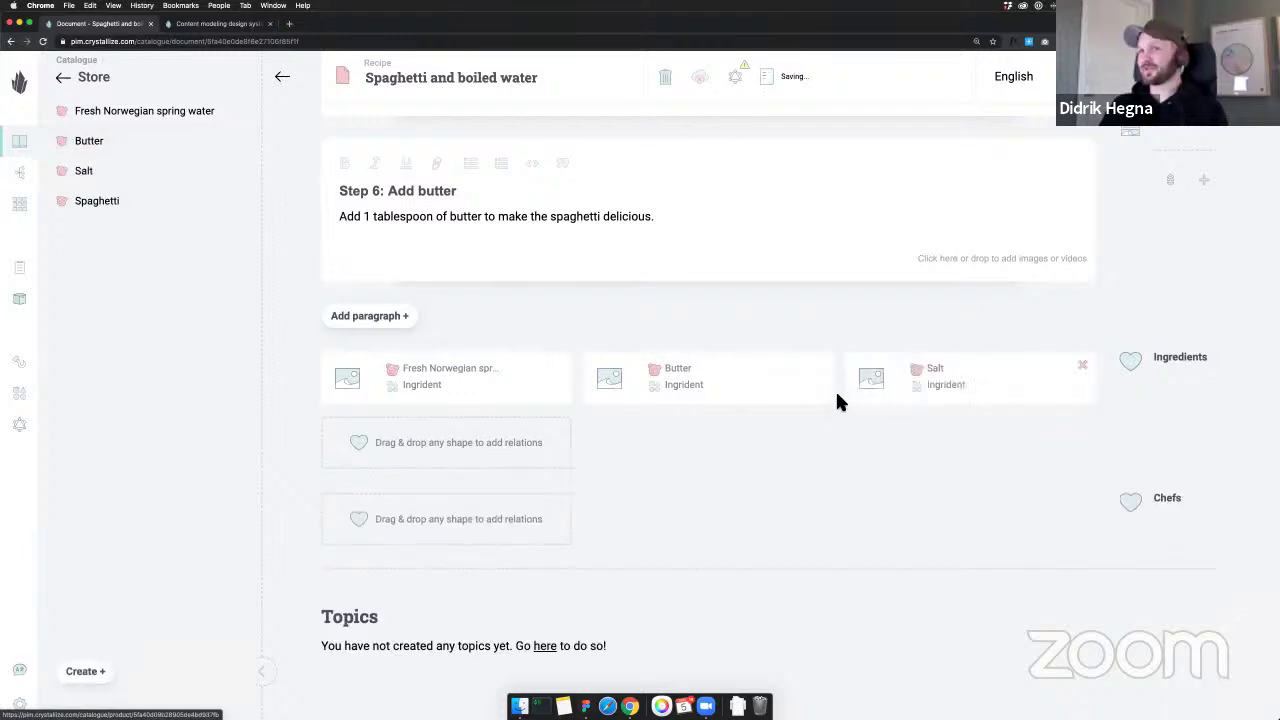
{"action": "left_click_drag", "start_coordinate": [100, 206], "coordinate": [447, 440]}
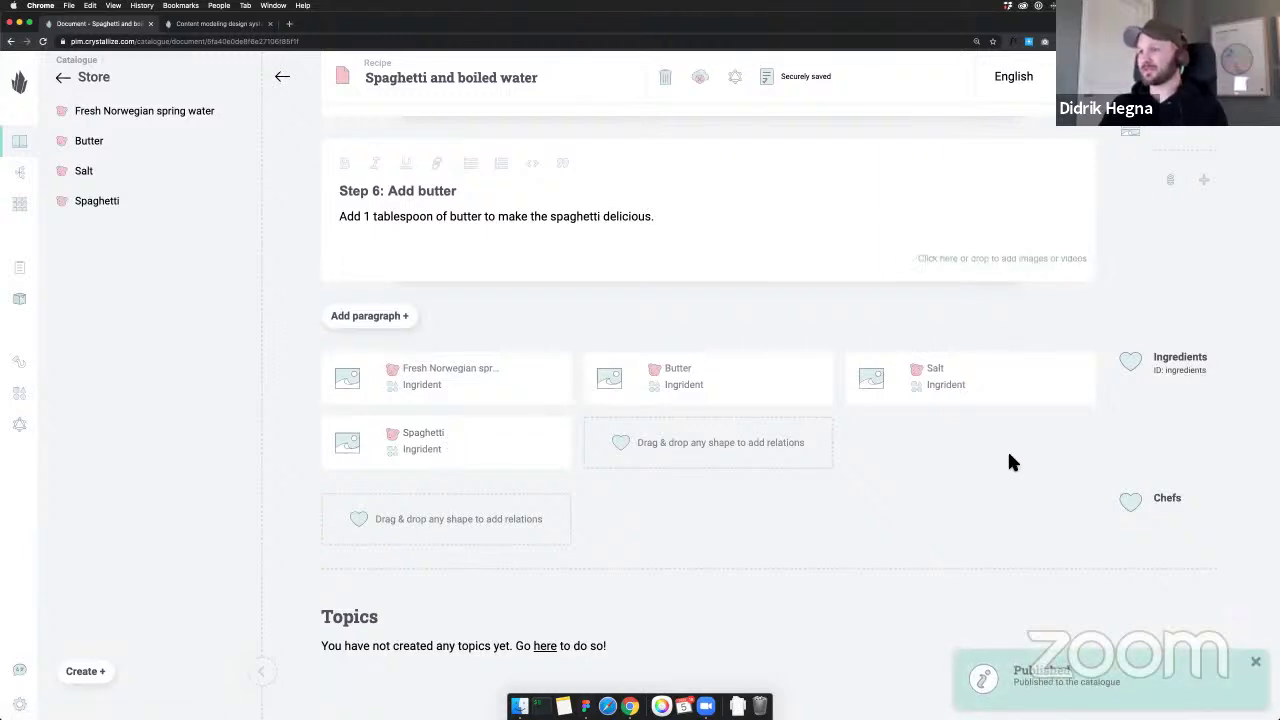
{"action": "scroll", "coordinate": [921, 455], "scroll_direction": "down", "scroll_amount": 2}
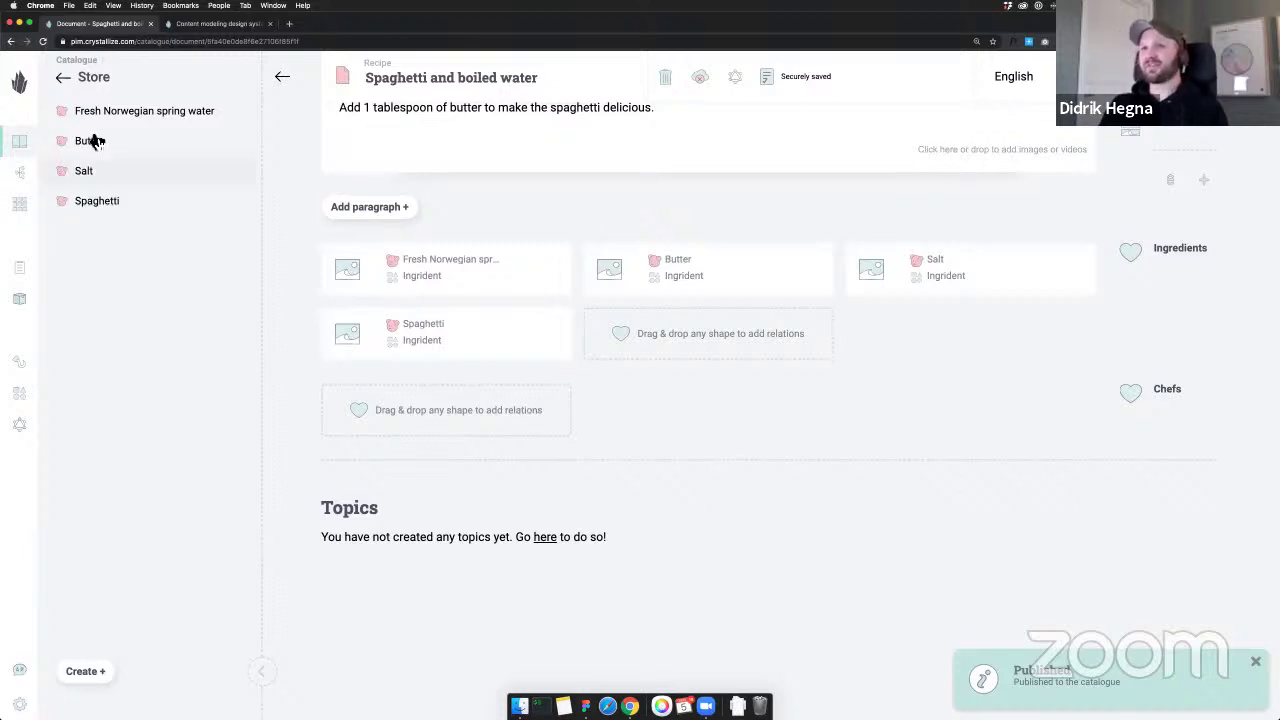
{"action": "left_click", "coordinate": [62, 77]}
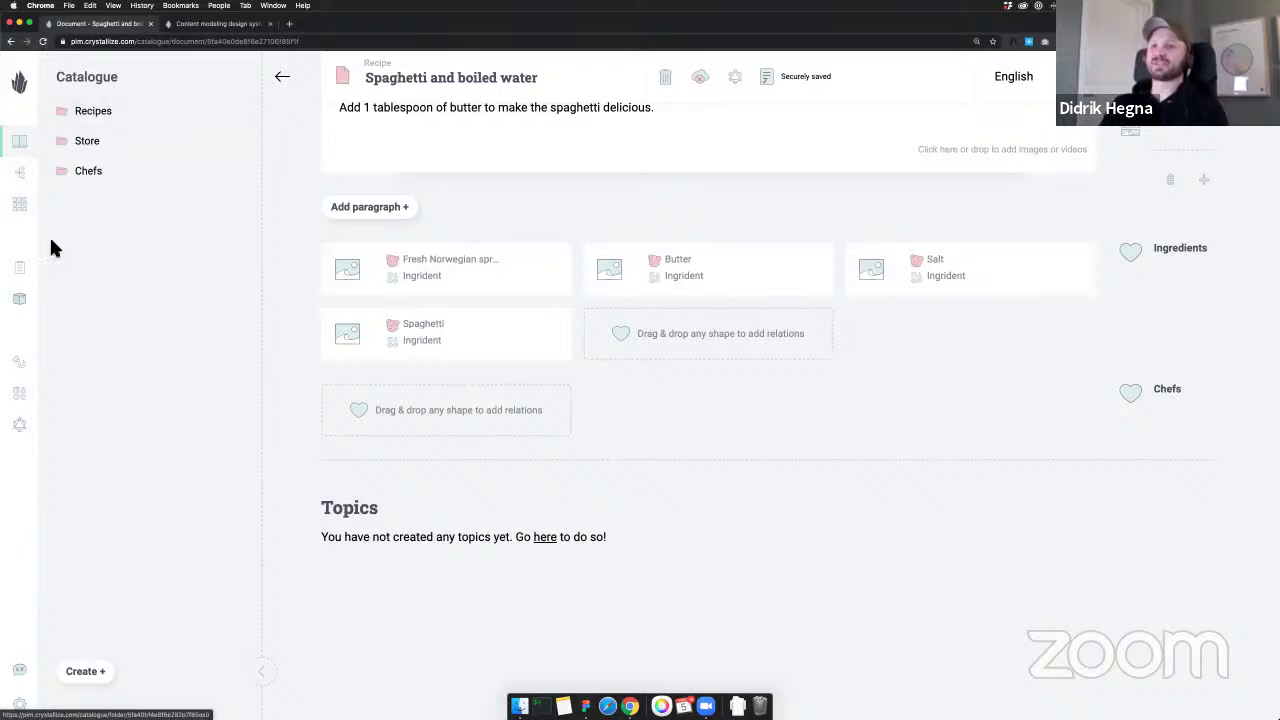
Drag both chef documents into the Chefs relation and reload the recipe page
{"action": "left_click", "coordinate": [72, 178]}
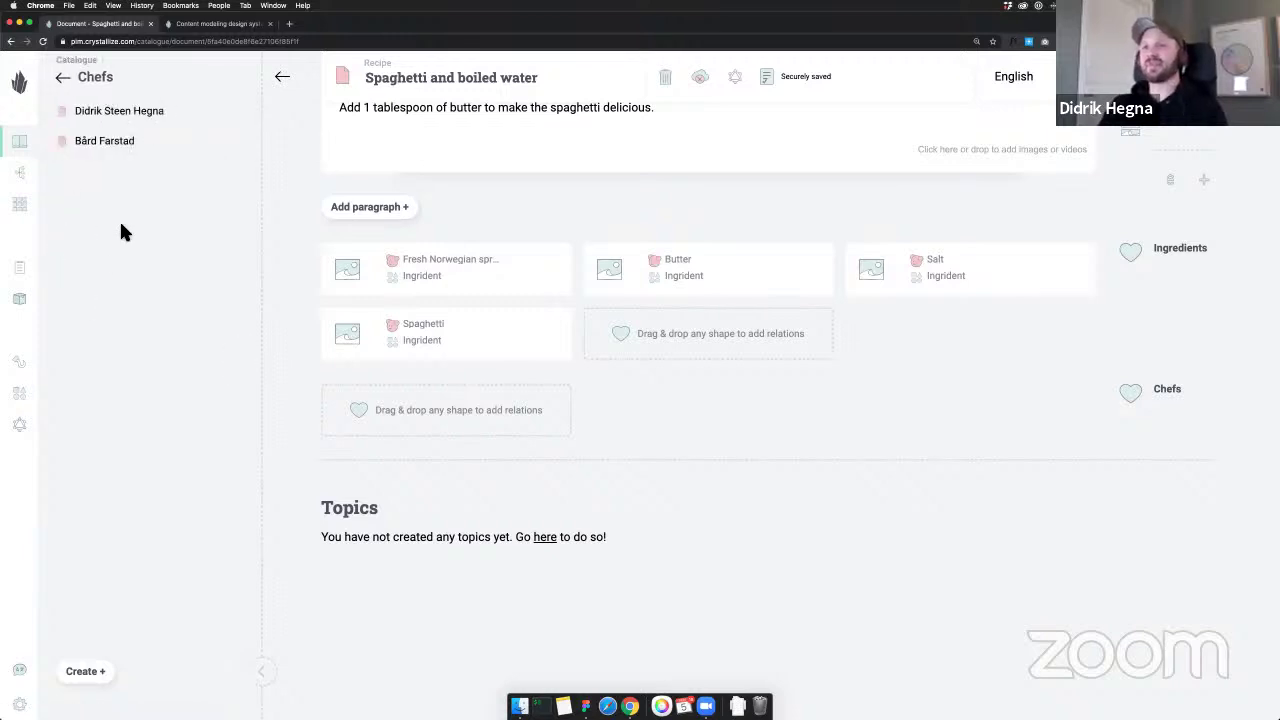
{"action": "left_click_drag", "start_coordinate": [85, 157], "coordinate": [390, 416]}
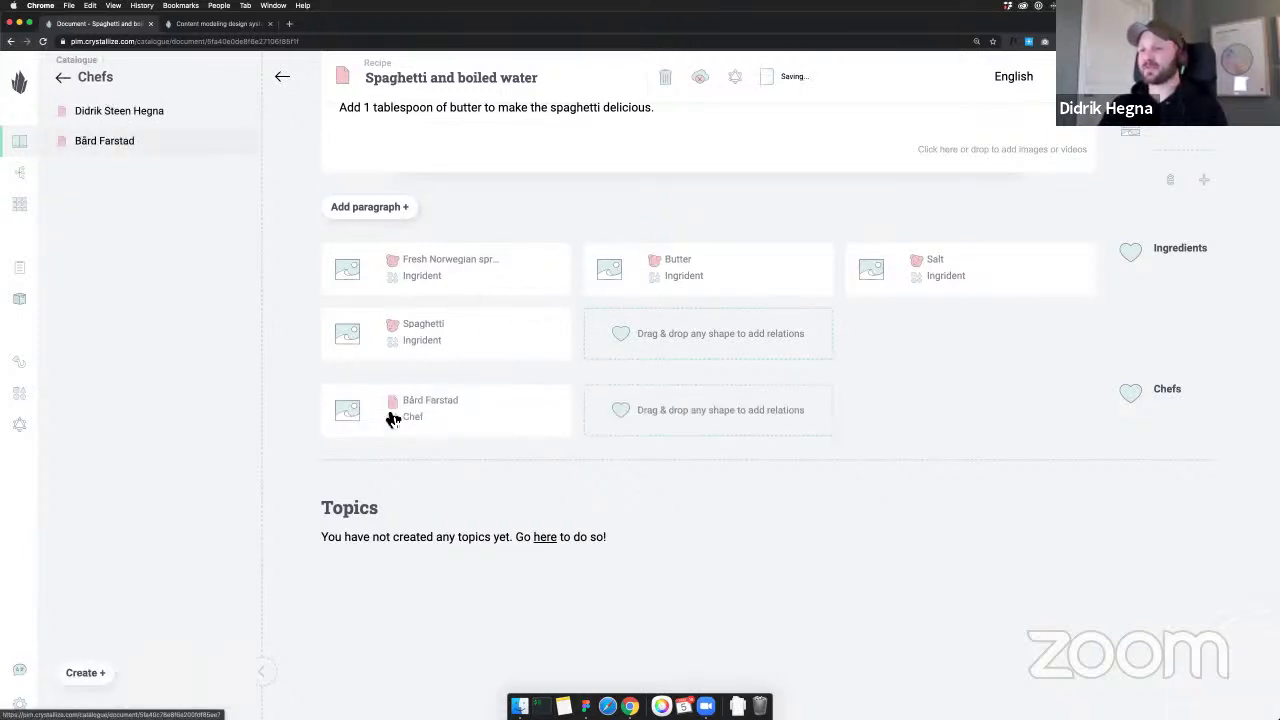
{"action": "left_click_drag", "start_coordinate": [134, 115], "coordinate": [691, 406]}
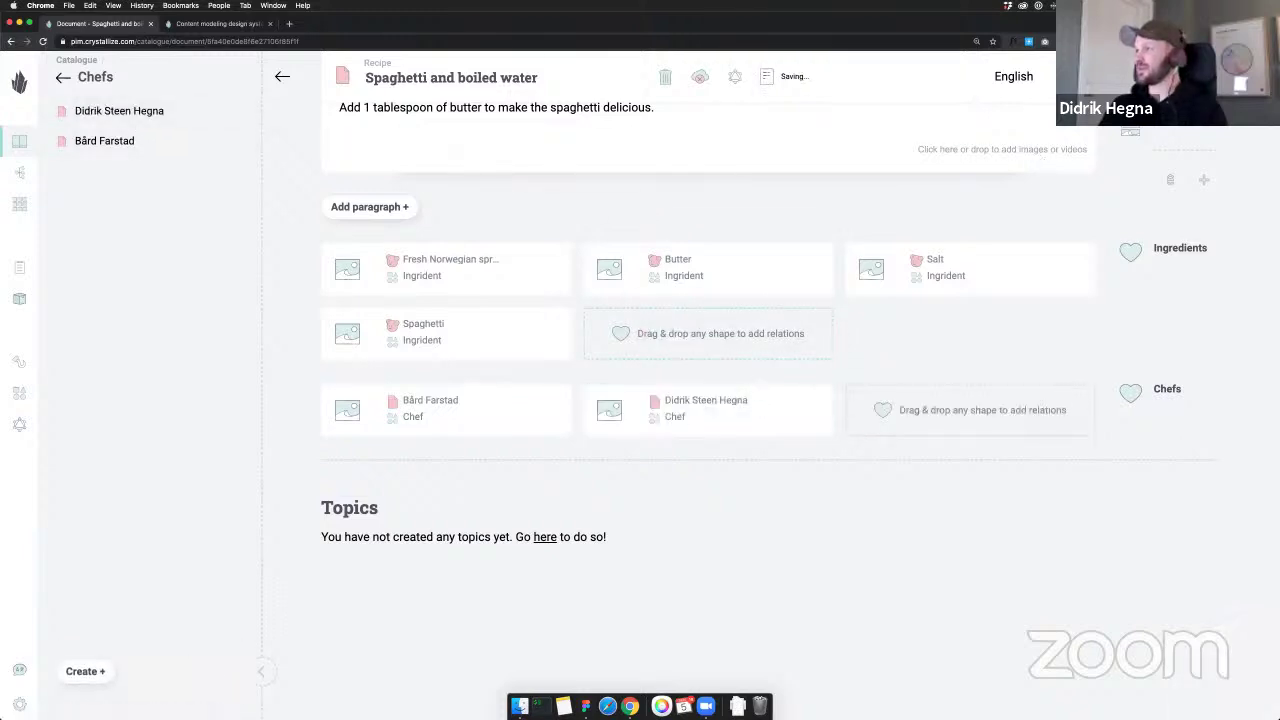
{"action": "scroll", "coordinate": [971, 205], "scroll_direction": "down", "scroll_amount": 3}
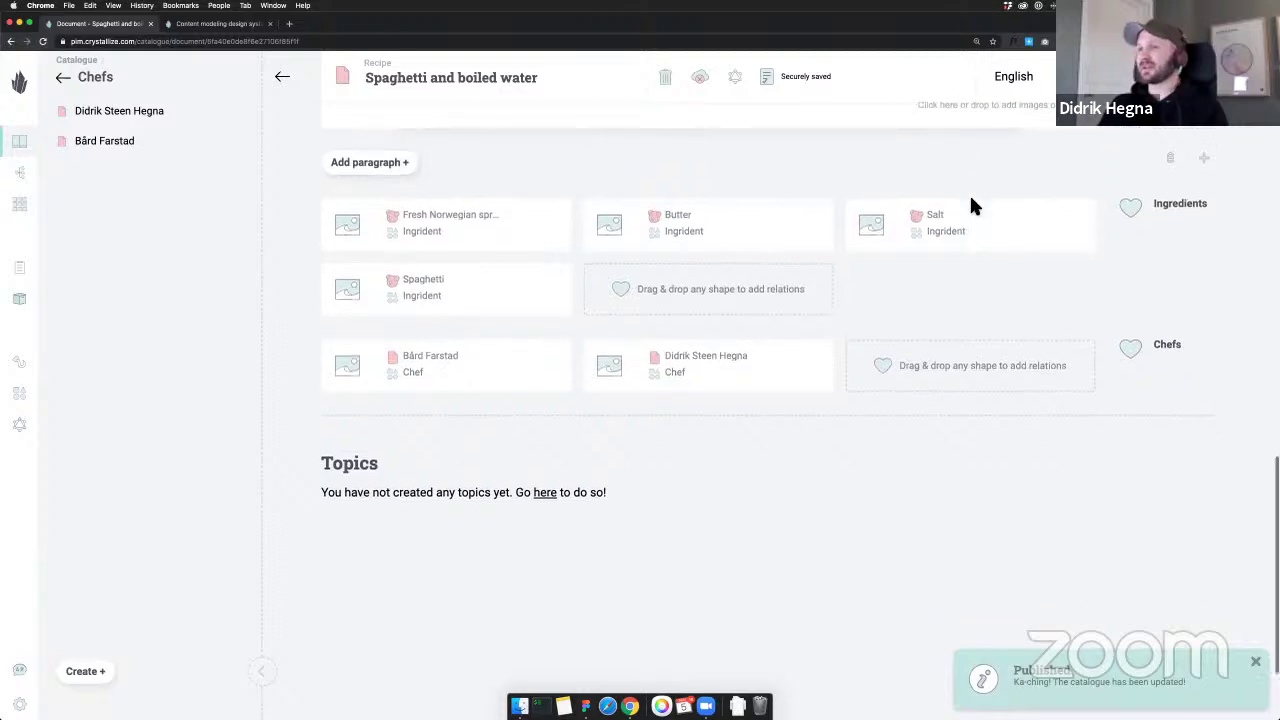
{"action": "scroll", "coordinate": [971, 205], "scroll_direction": "up", "scroll_amount": 15}
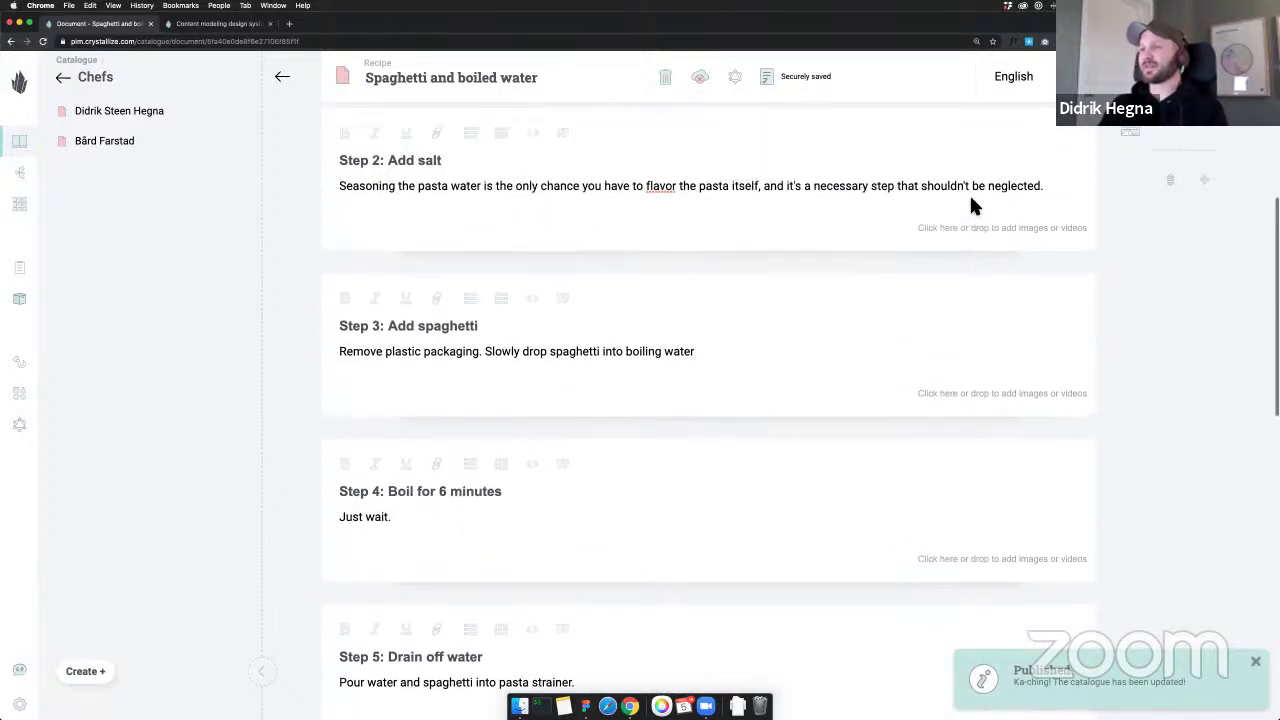
{"action": "key", "text": "super+r"}
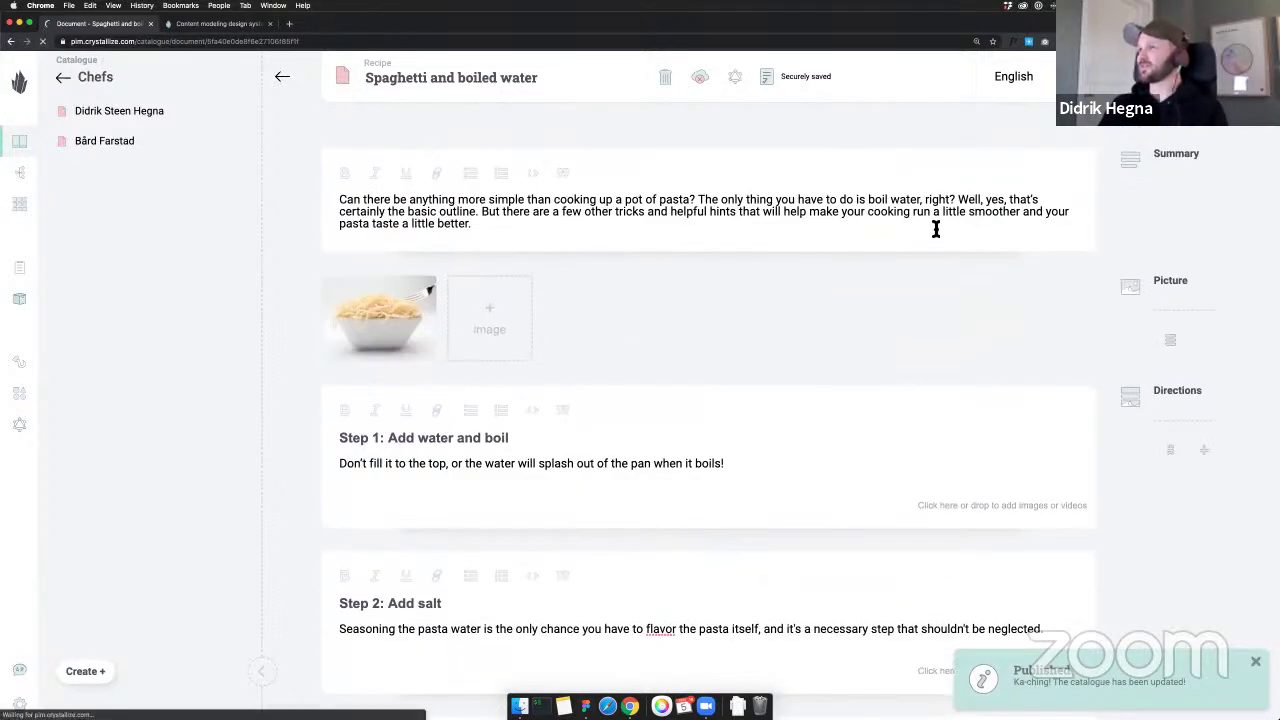
{"action": "scroll", "coordinate": [535, 254], "scroll_direction": "down", "scroll_amount": 5}
{"action": "scroll", "coordinate": [535, 254], "scroll_direction": "down", "scroll_amount": 10}
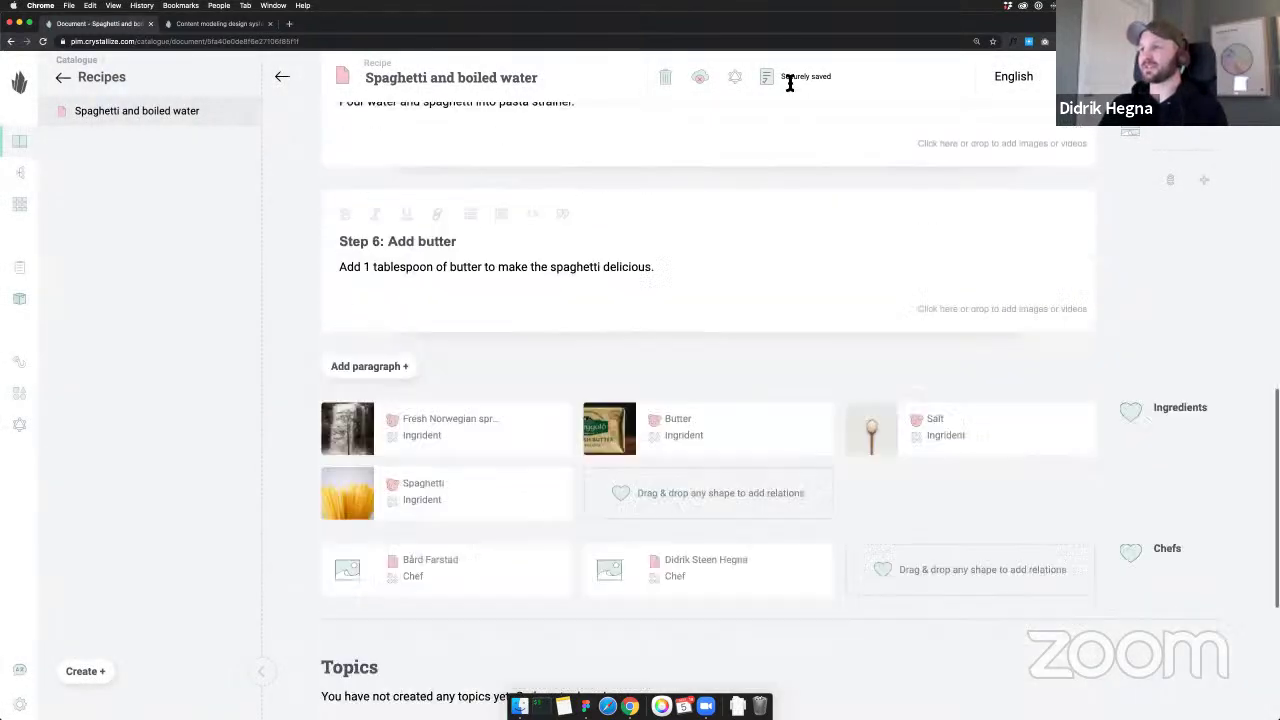
{"action": "scroll", "coordinate": [920, 163], "scroll_direction": "down", "scroll_amount": 3}
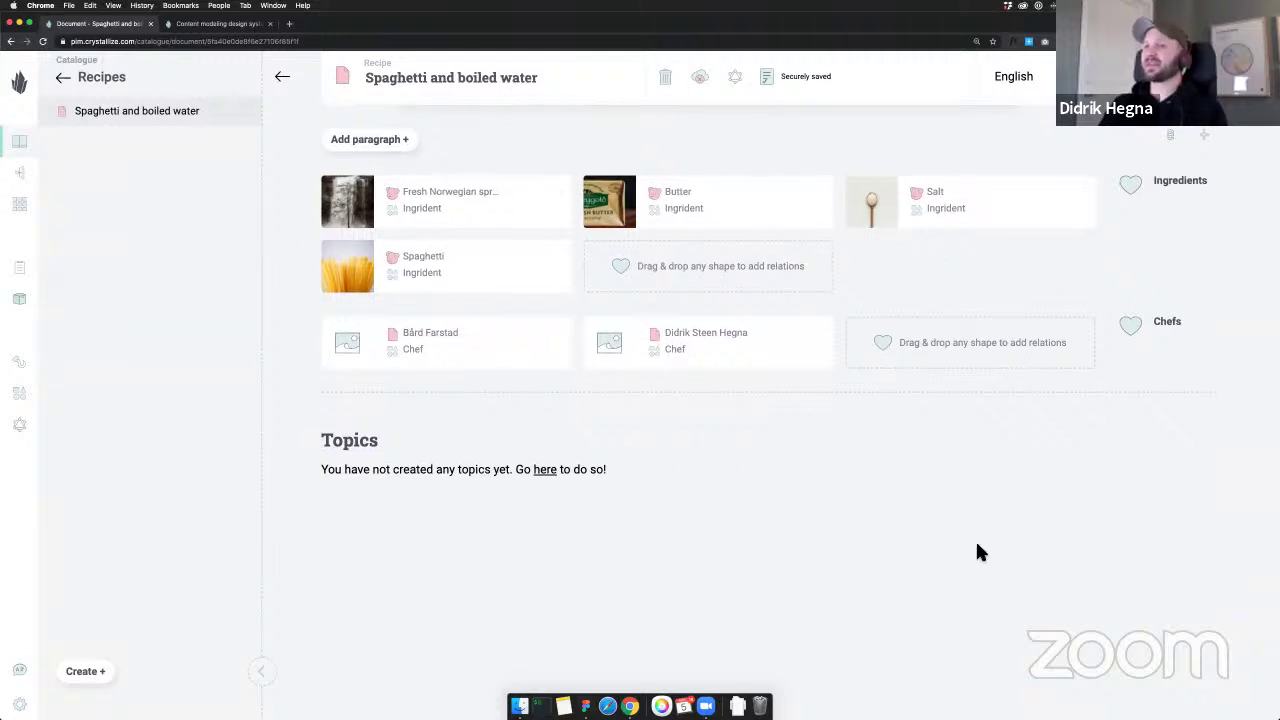
{"action": "scroll", "coordinate": [974, 551], "scroll_direction": "up", "scroll_amount": 3}
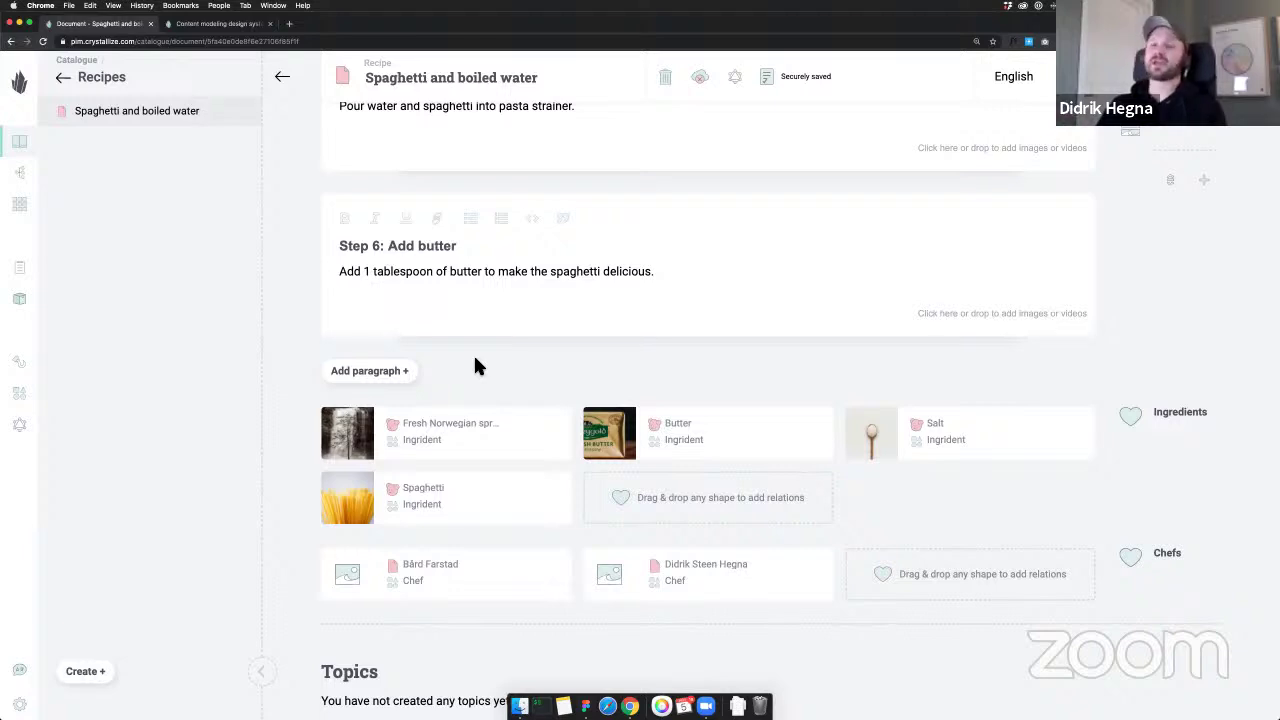
{"action": "scroll", "coordinate": [517, 249], "scroll_direction": "up", "scroll_amount": 10}
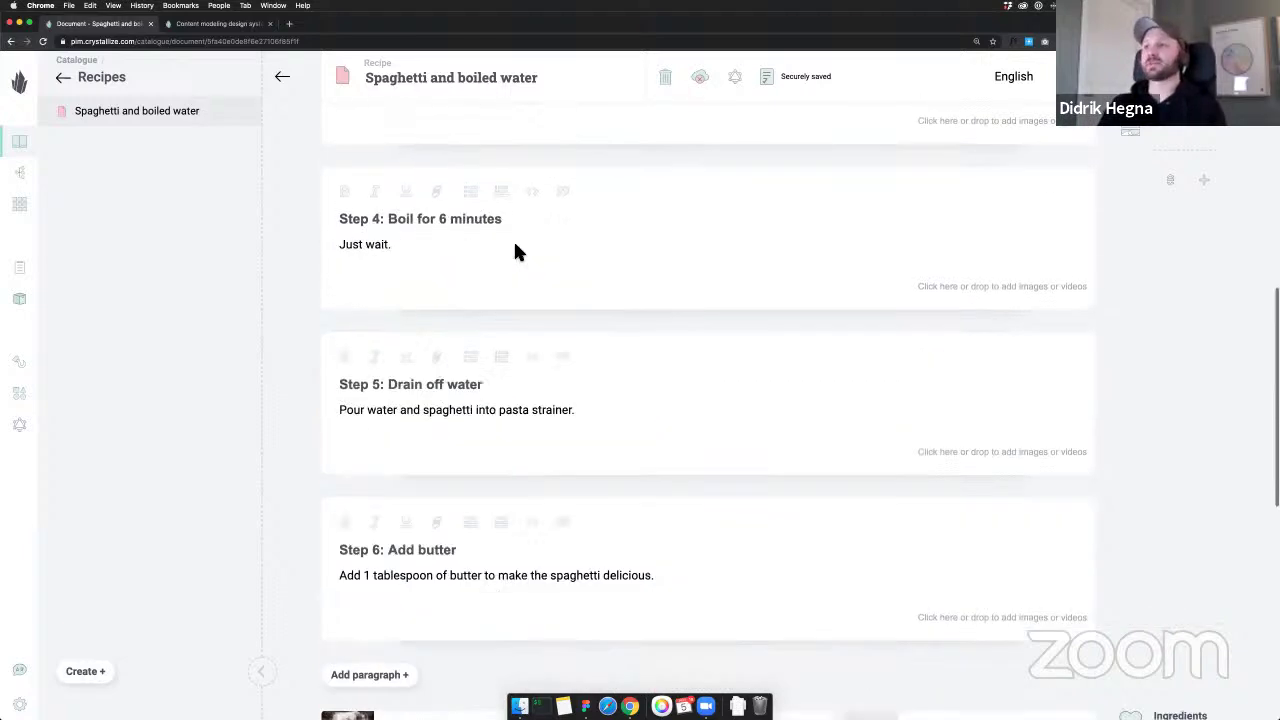
{"action": "scroll", "coordinate": [520, 251], "scroll_direction": "up", "scroll_amount": 2}
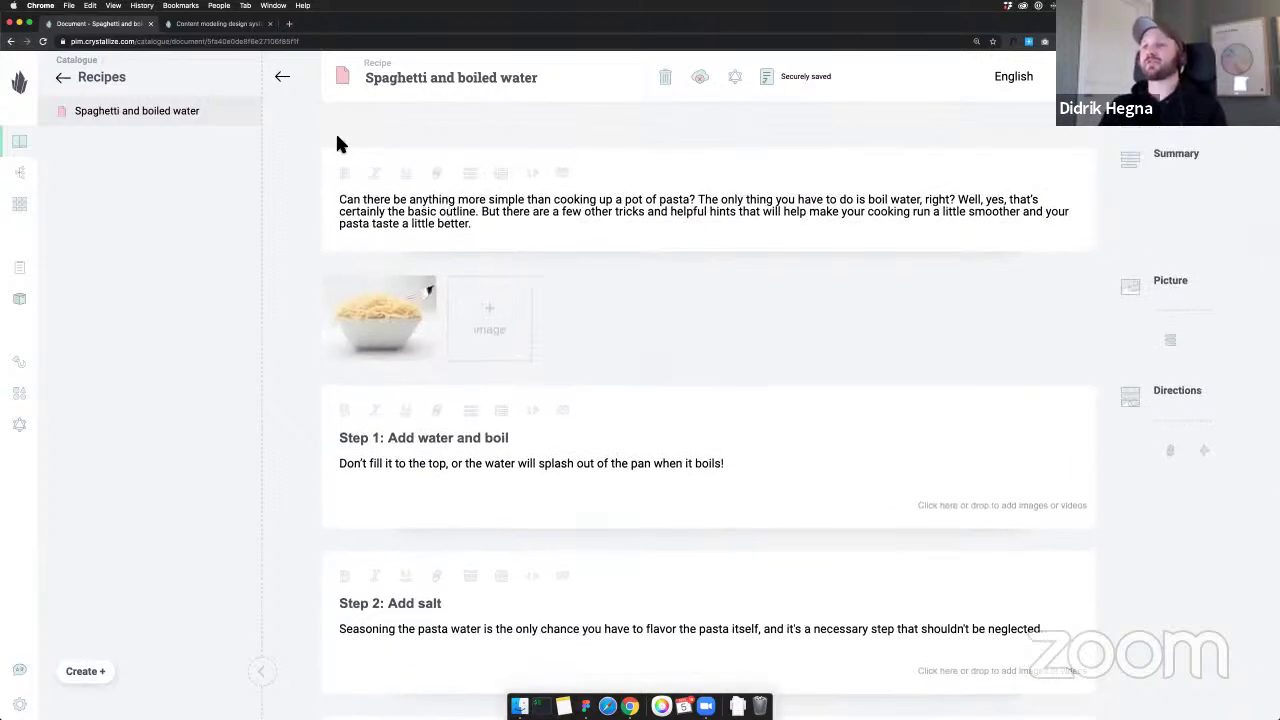
{"action": "left_click", "coordinate": [523, 87]}
{"action": "triple_click", "coordinate": [523, 86]}
{"action": "left_click", "coordinate": [549, 84]}
{"action": "scroll", "coordinate": [625, 187], "scroll_direction": "down", "scroll_amount": 8}
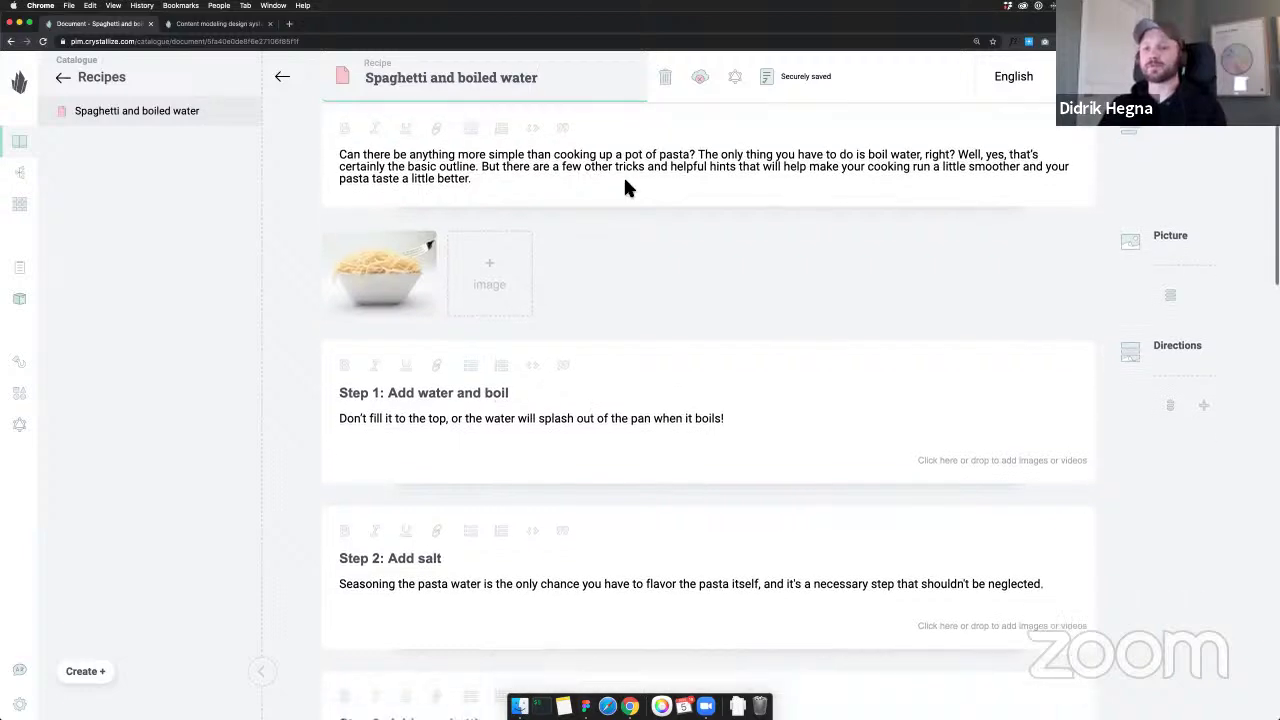
{"action": "scroll", "coordinate": [623, 175], "scroll_direction": "down", "scroll_amount": 3}
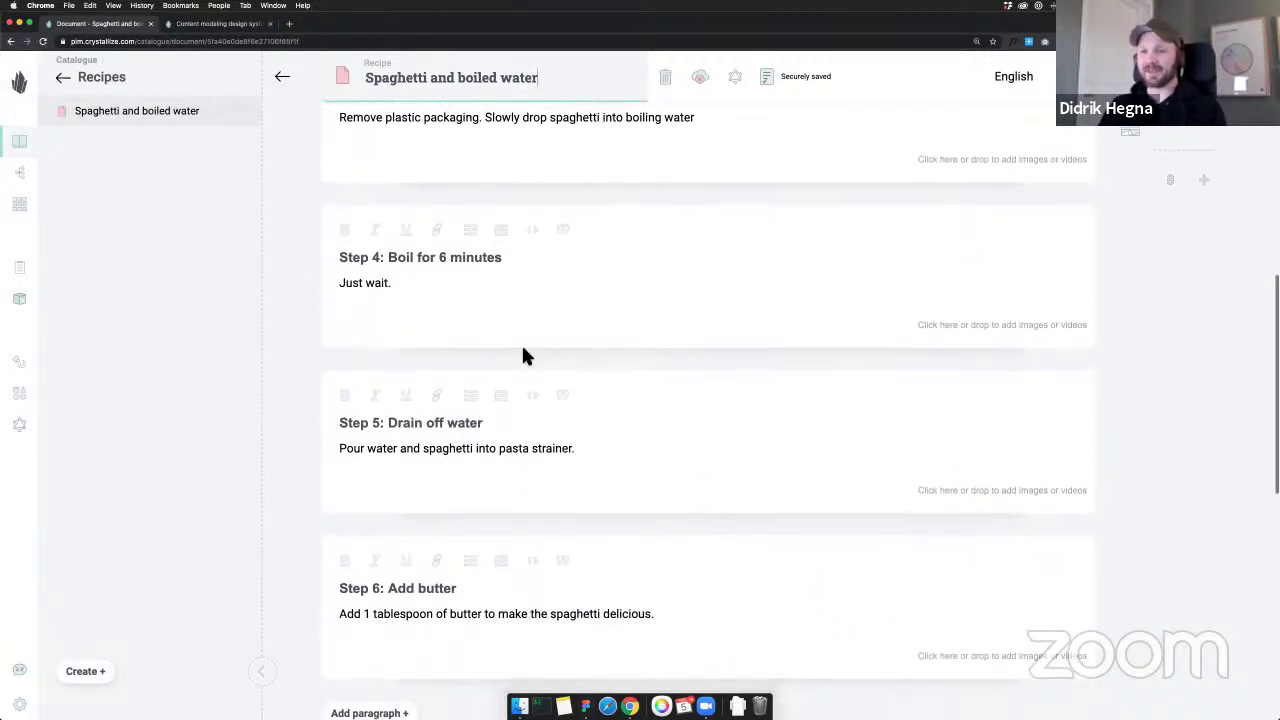
{"action": "scroll", "coordinate": [1150, 290], "scroll_direction": "down", "scroll_amount": 5}
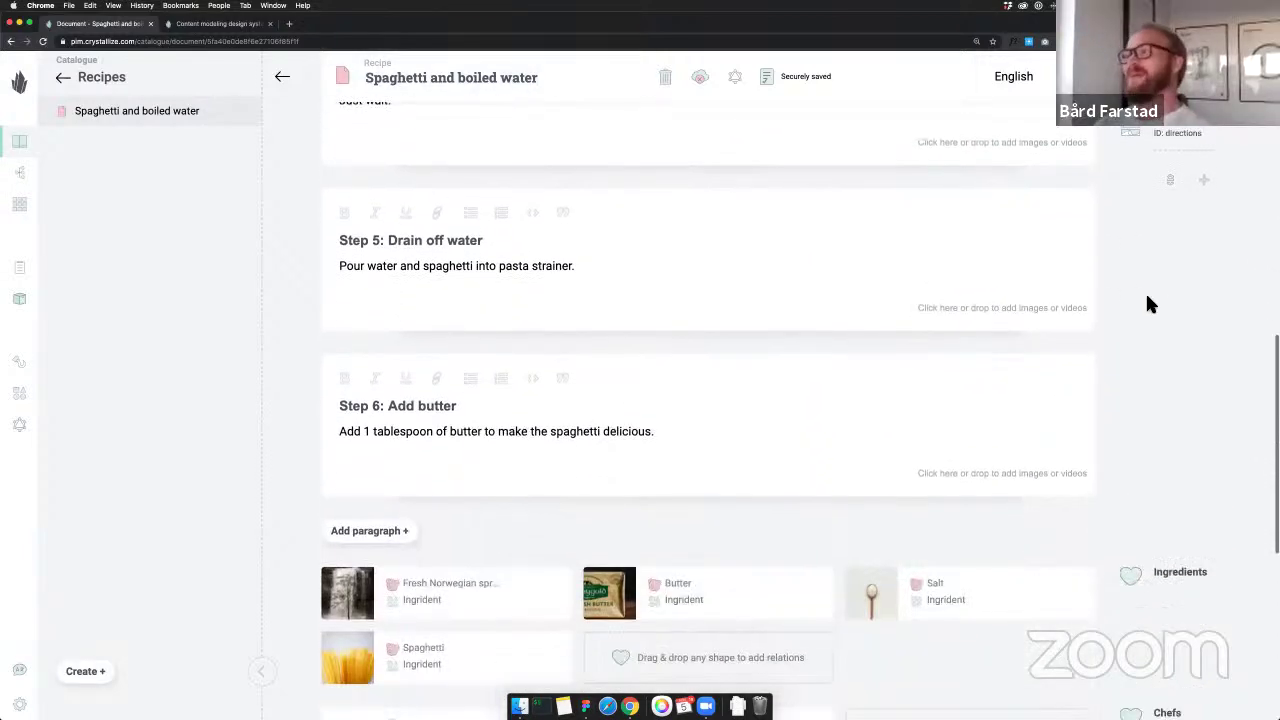
{"action": "scroll", "coordinate": [1148, 304], "scroll_direction": "down", "scroll_amount": 1}
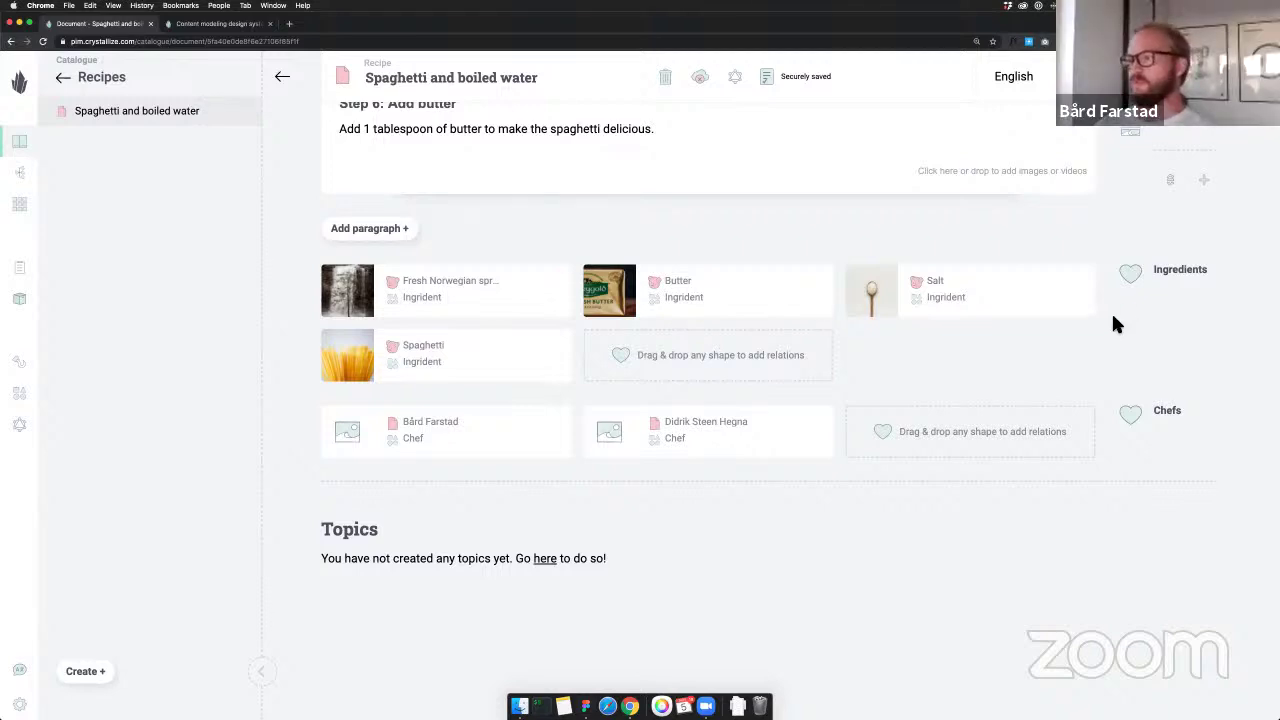
{"action": "scroll", "coordinate": [981, 305], "scroll_direction": "up", "scroll_amount": 3}
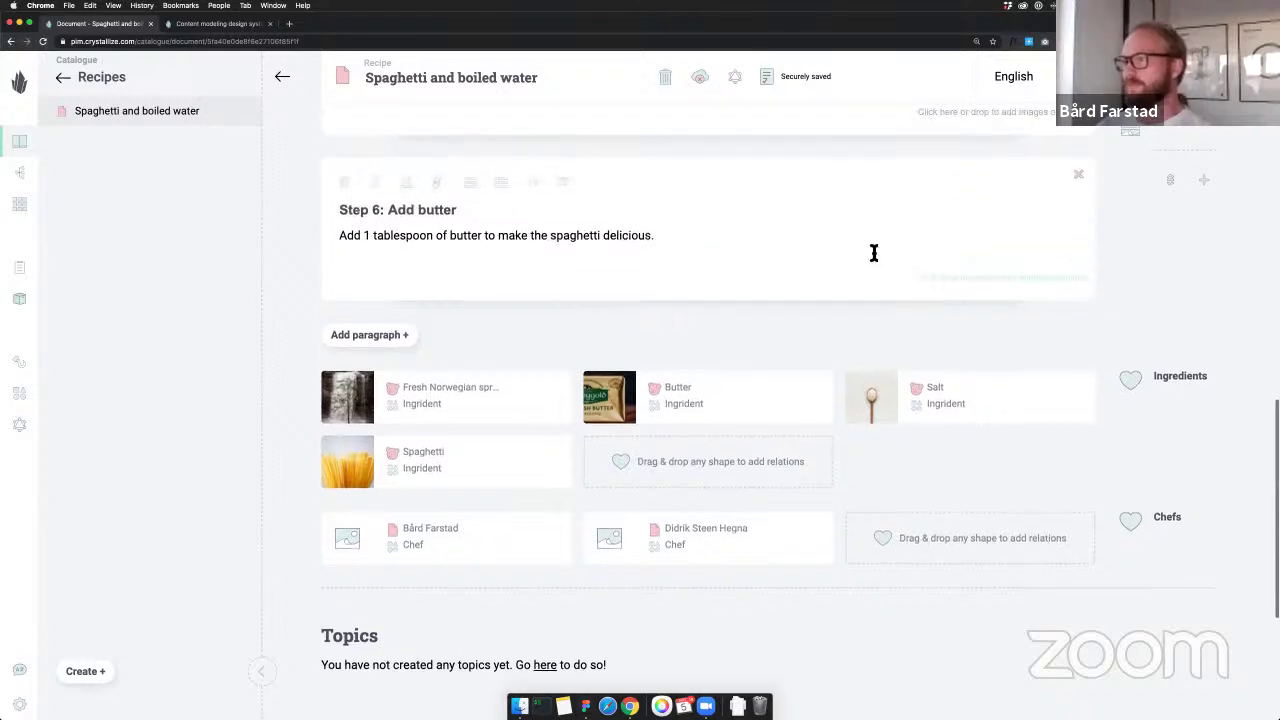
{"action": "left_click", "coordinate": [746, 90]}
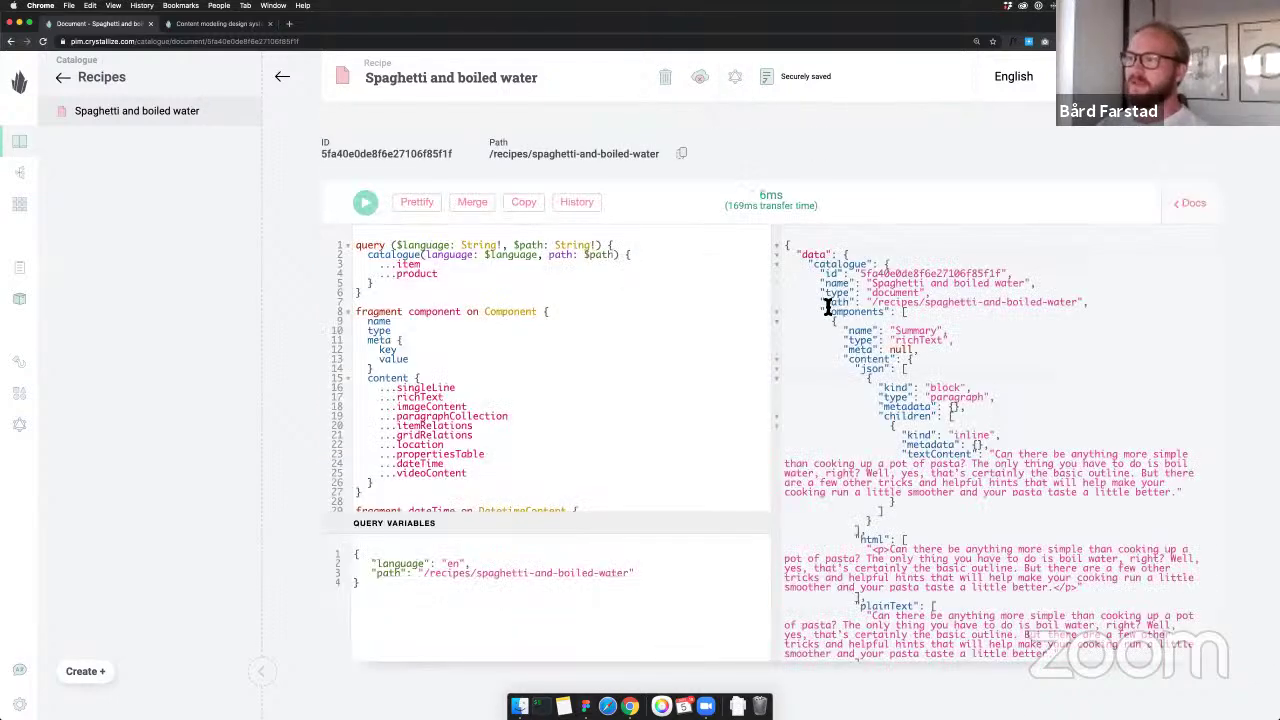
{"action": "scroll", "coordinate": [933, 325], "scroll_direction": "down", "scroll_amount": 5}
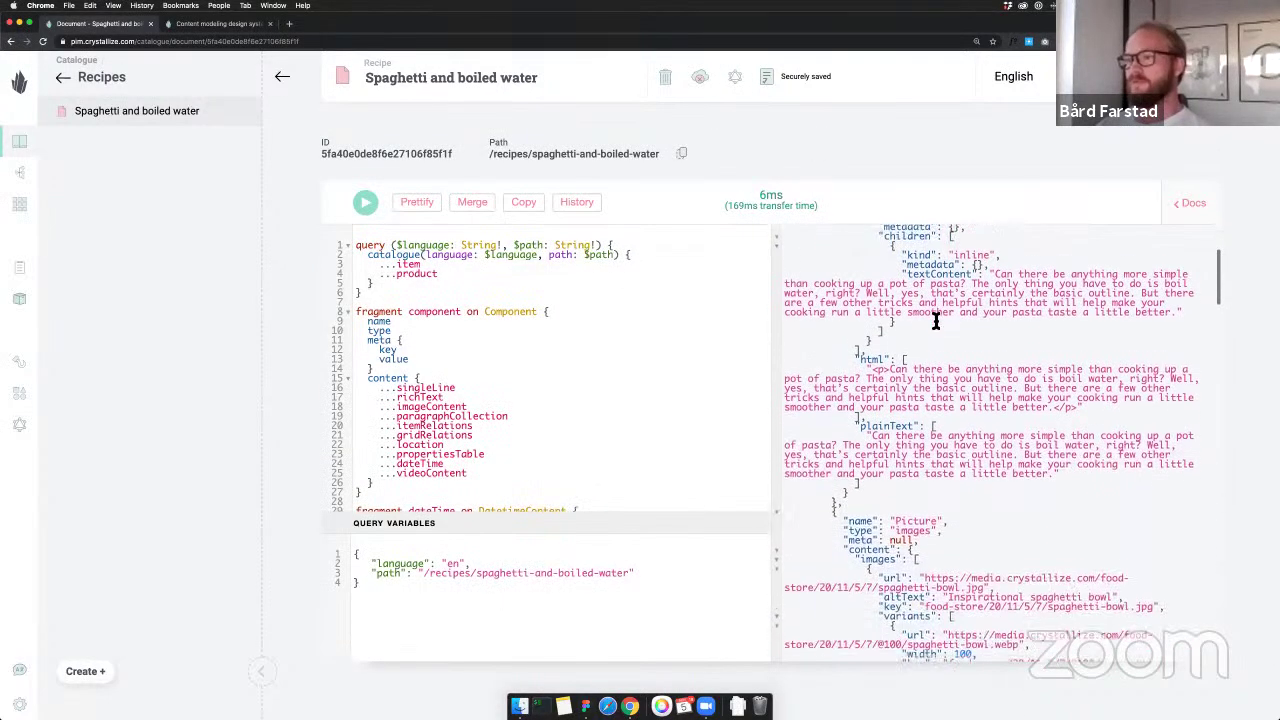
{"action": "scroll", "coordinate": [933, 325], "scroll_direction": "down", "scroll_amount": 5}
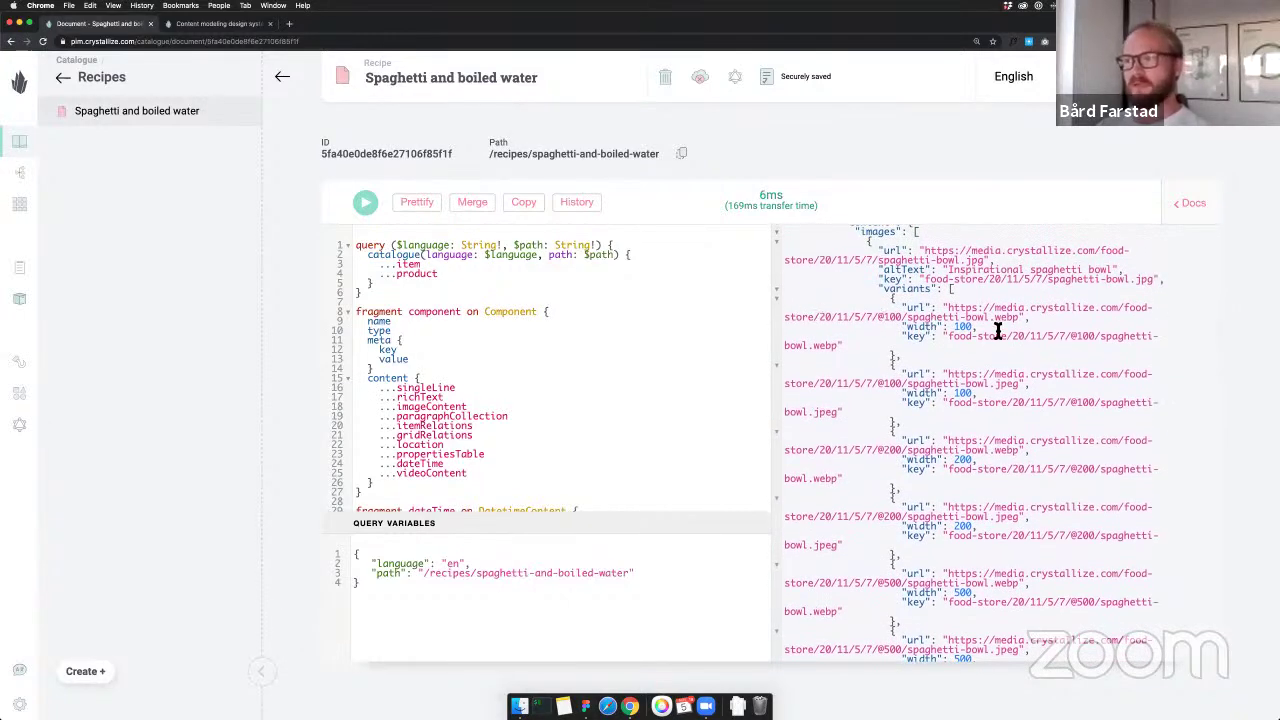
{"action": "scroll", "coordinate": [996, 330], "scroll_direction": "down", "scroll_amount": 2}
{"action": "scroll", "coordinate": [996, 330], "scroll_direction": "down", "scroll_amount": 3}
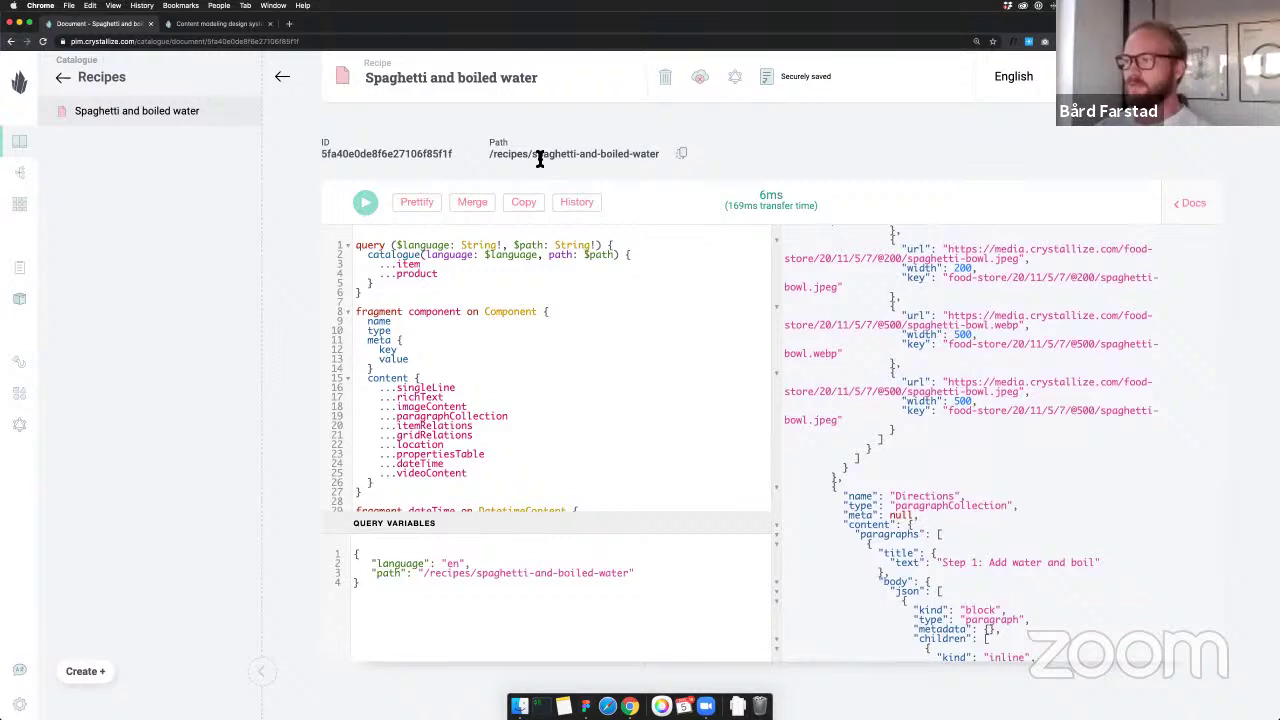
{"action": "scroll", "coordinate": [880, 355], "scroll_direction": "down", "scroll_amount": 8}
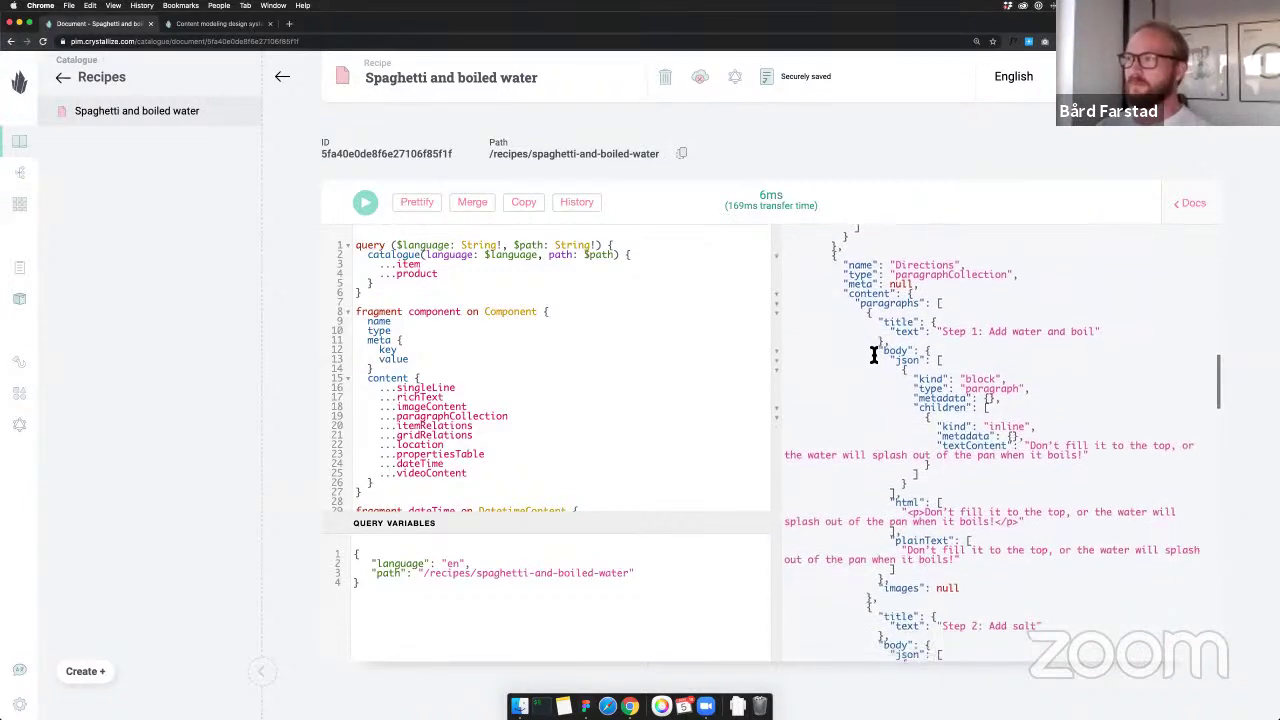
{"action": "scroll", "coordinate": [877, 355], "scroll_direction": "down", "scroll_amount": 9}
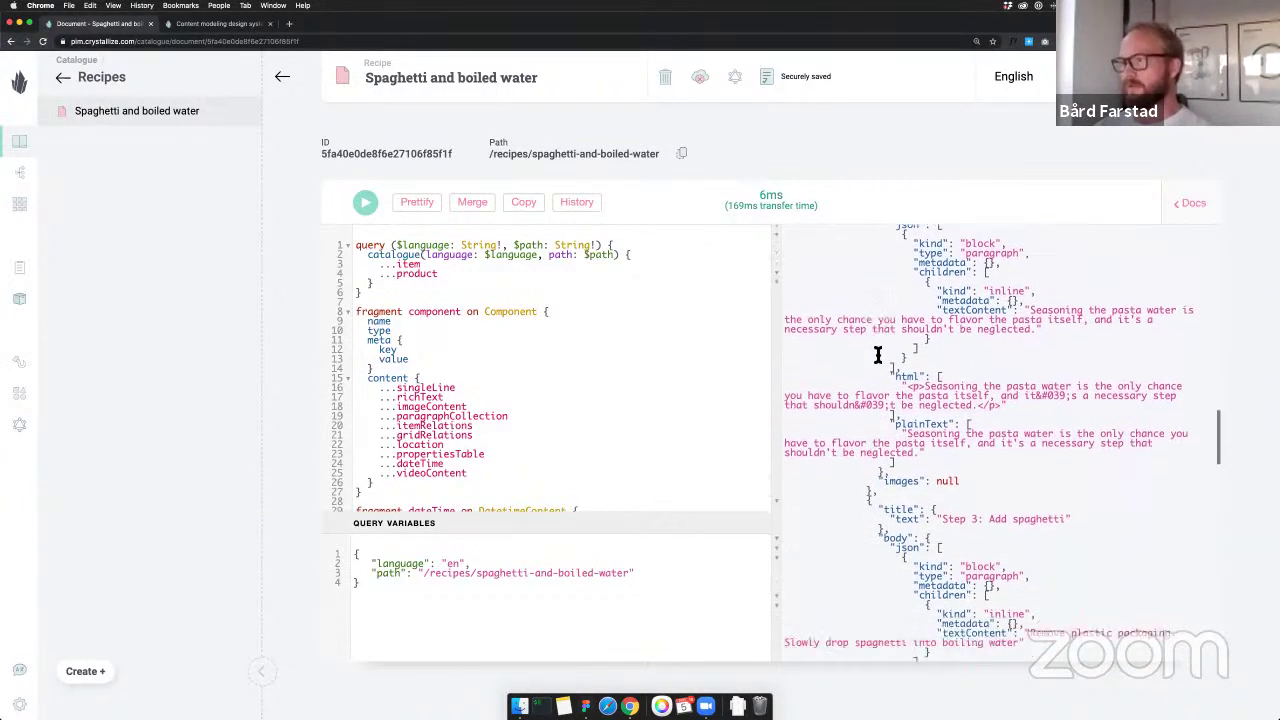
{"action": "scroll", "coordinate": [877, 355], "scroll_direction": "down", "scroll_amount": 1}
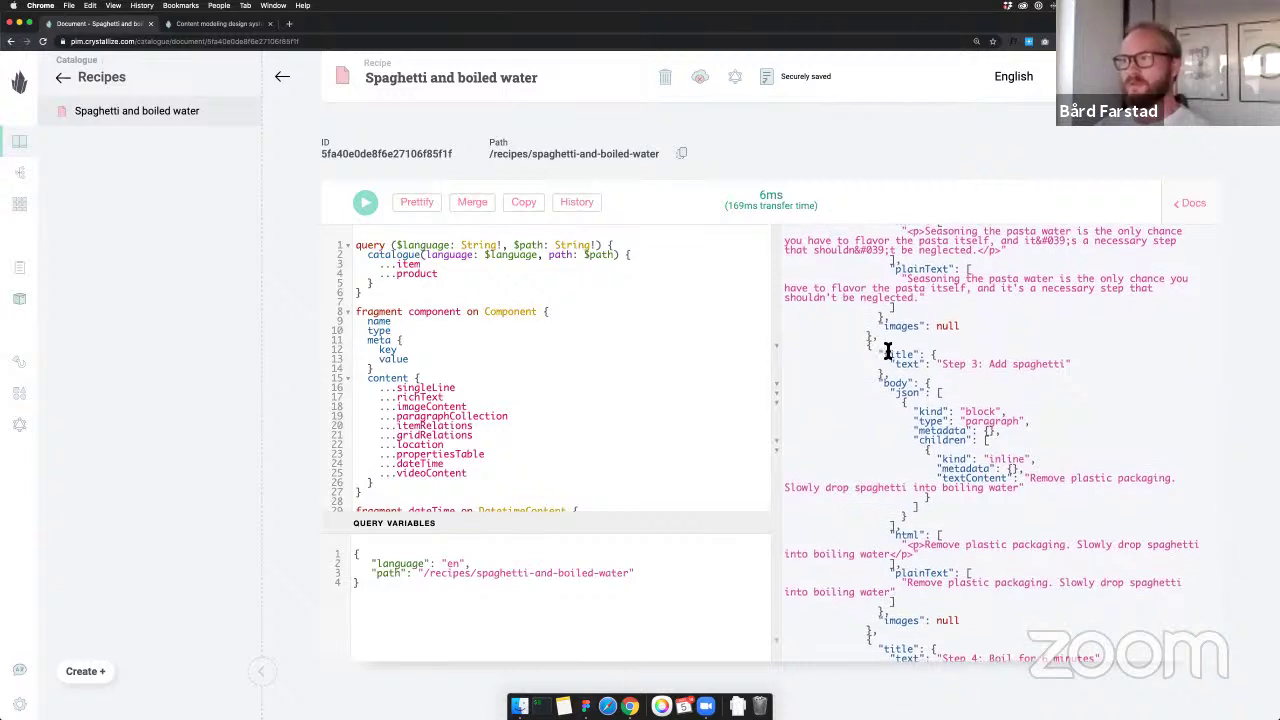
{"action": "scroll", "coordinate": [887, 352], "scroll_direction": "down", "scroll_amount": 5}
{"action": "scroll", "coordinate": [887, 352], "scroll_direction": "down", "scroll_amount": 5}
{"action": "scroll", "coordinate": [887, 352], "scroll_direction": "down", "scroll_amount": 12}
{"action": "scroll", "coordinate": [887, 352], "scroll_direction": "down", "scroll_amount": 5}
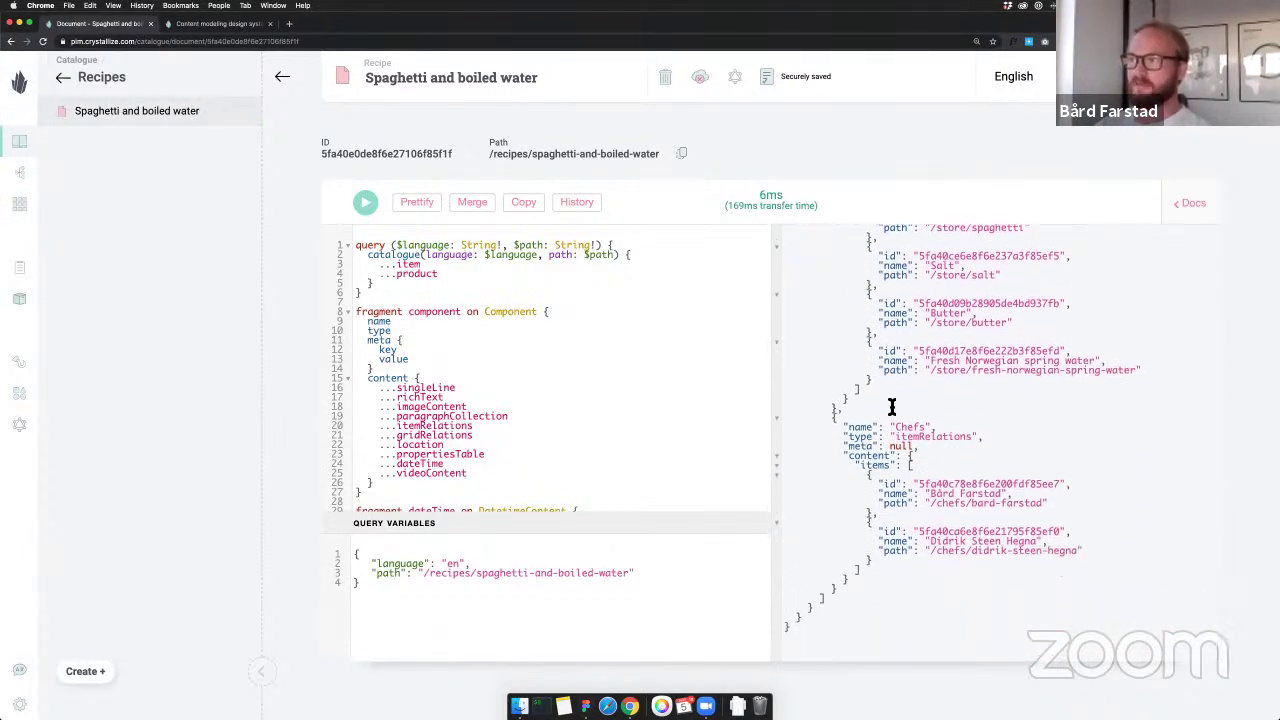
{"action": "scroll", "coordinate": [921, 432], "scroll_direction": "up", "scroll_amount": 3}
{"action": "left_click_drag", "start_coordinate": [1168, 528], "coordinate": [1097, 571]}
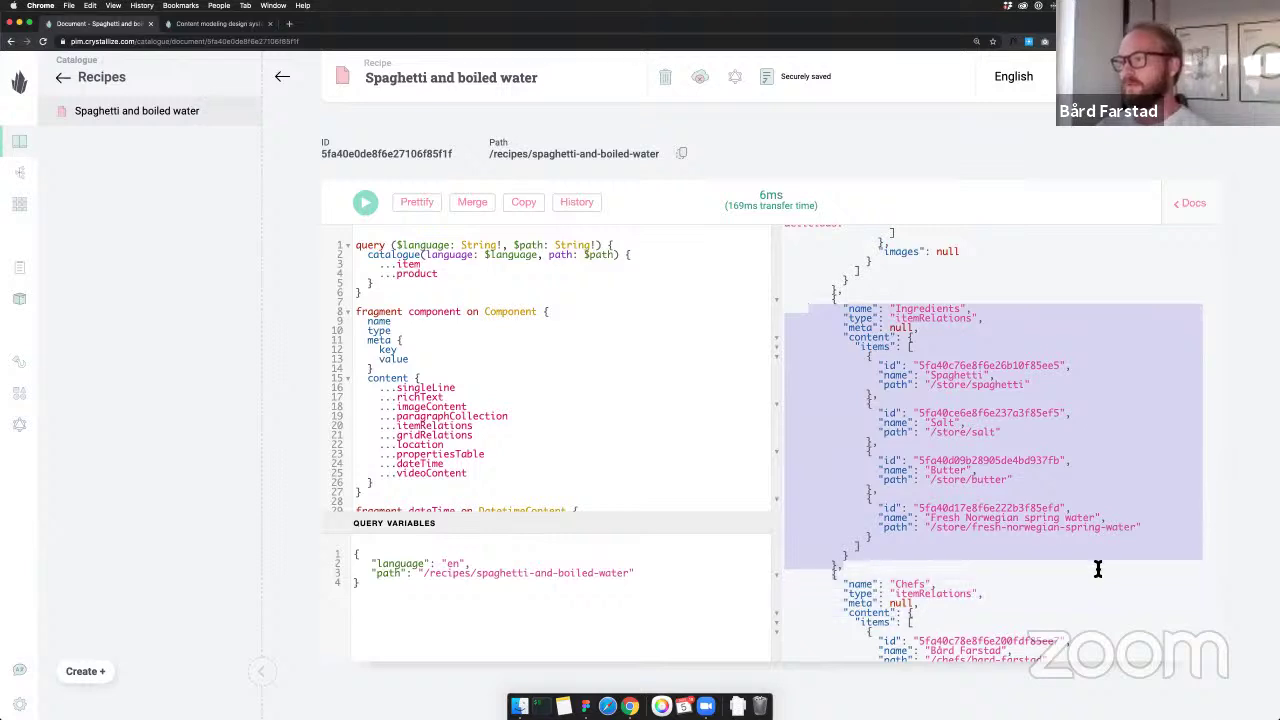
{"action": "scroll", "coordinate": [1097, 569], "scroll_direction": "down", "scroll_amount": 3}
{"action": "left_click", "coordinate": [1051, 534]}
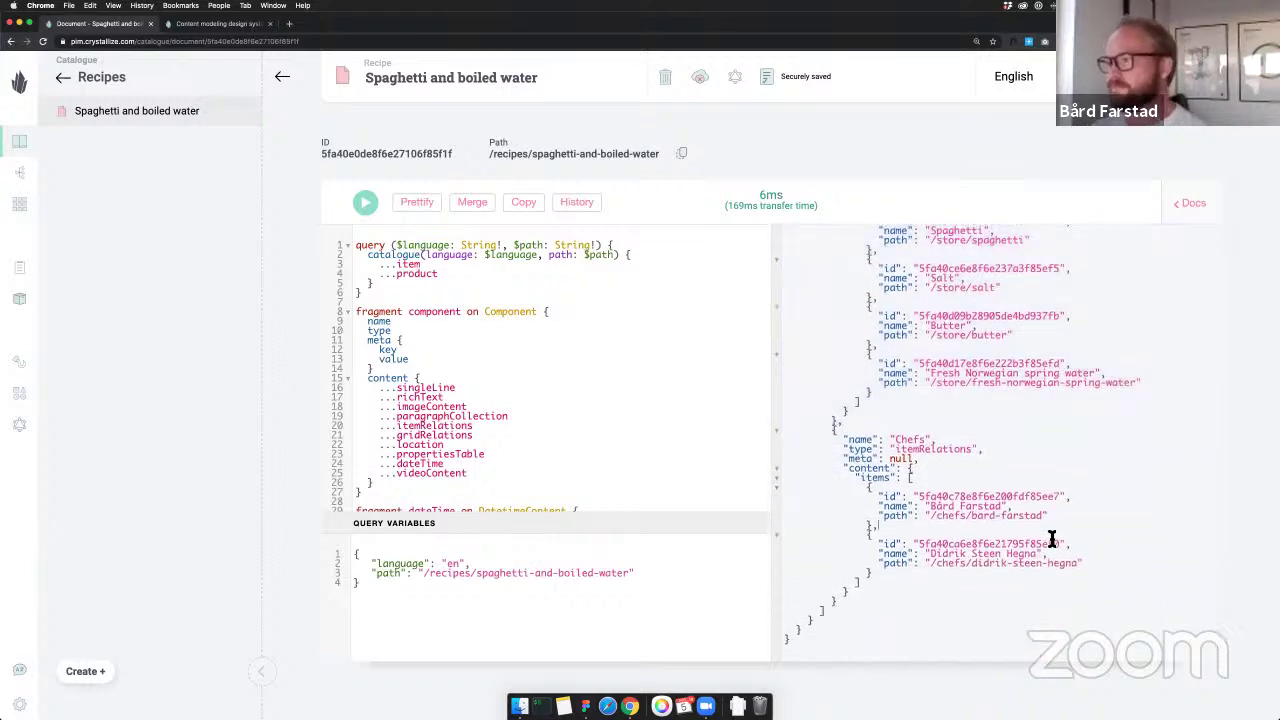
{"action": "scroll", "coordinate": [1038, 547], "scroll_direction": "down", "scroll_amount": 2}
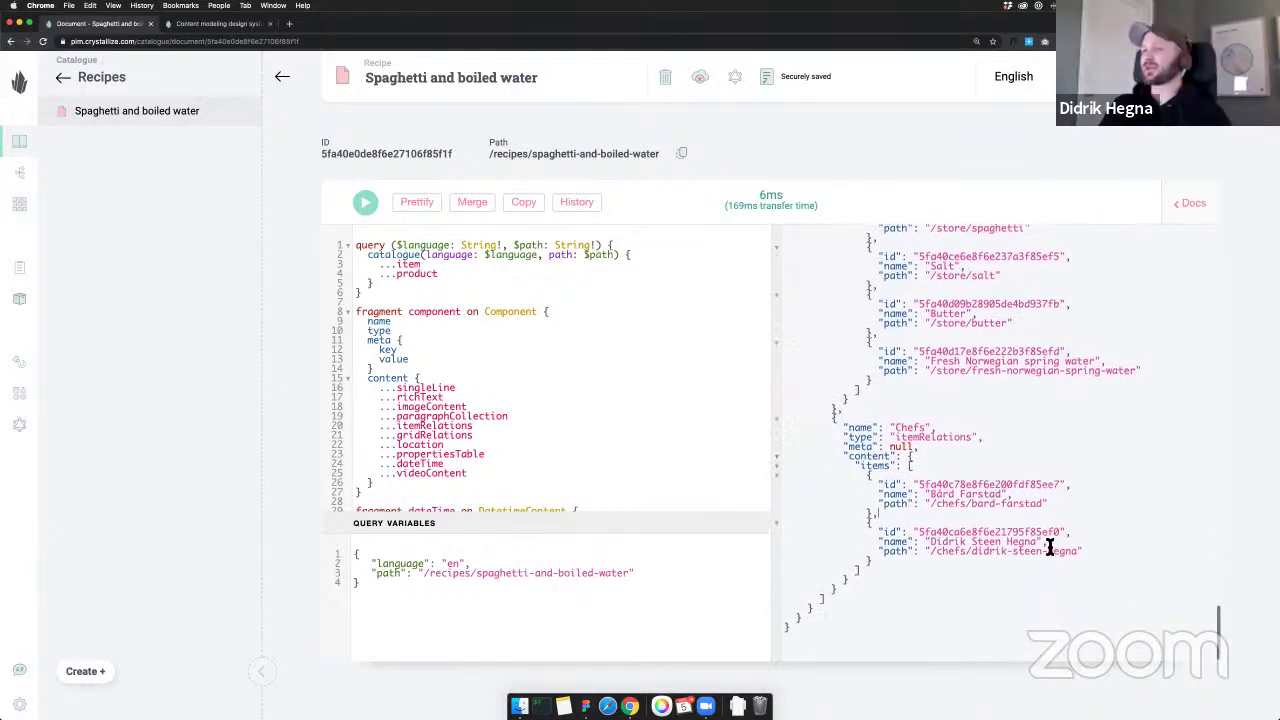
{"action": "scroll", "coordinate": [1049, 547], "scroll_direction": "up", "scroll_amount": 10}
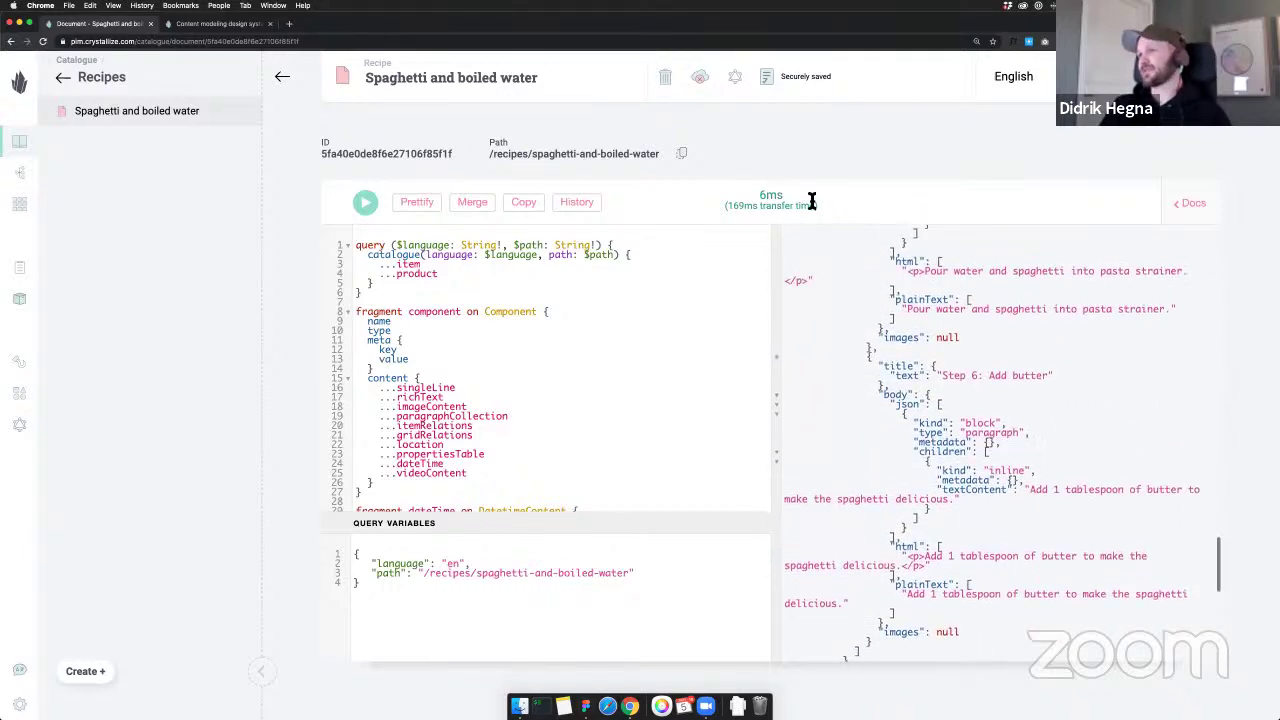
{"action": "scroll", "coordinate": [1020, 355], "scroll_direction": "up", "scroll_amount": 15}
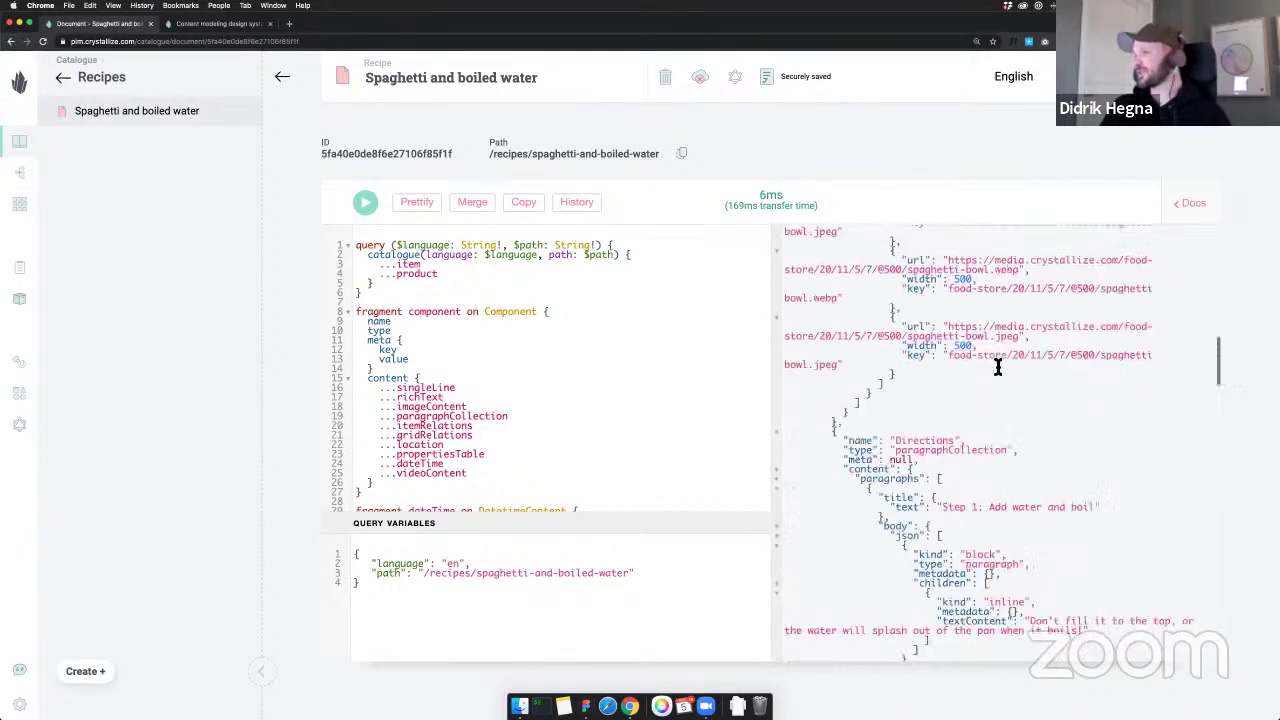
{"action": "scroll", "coordinate": [997, 367], "scroll_direction": "down", "scroll_amount": 5}
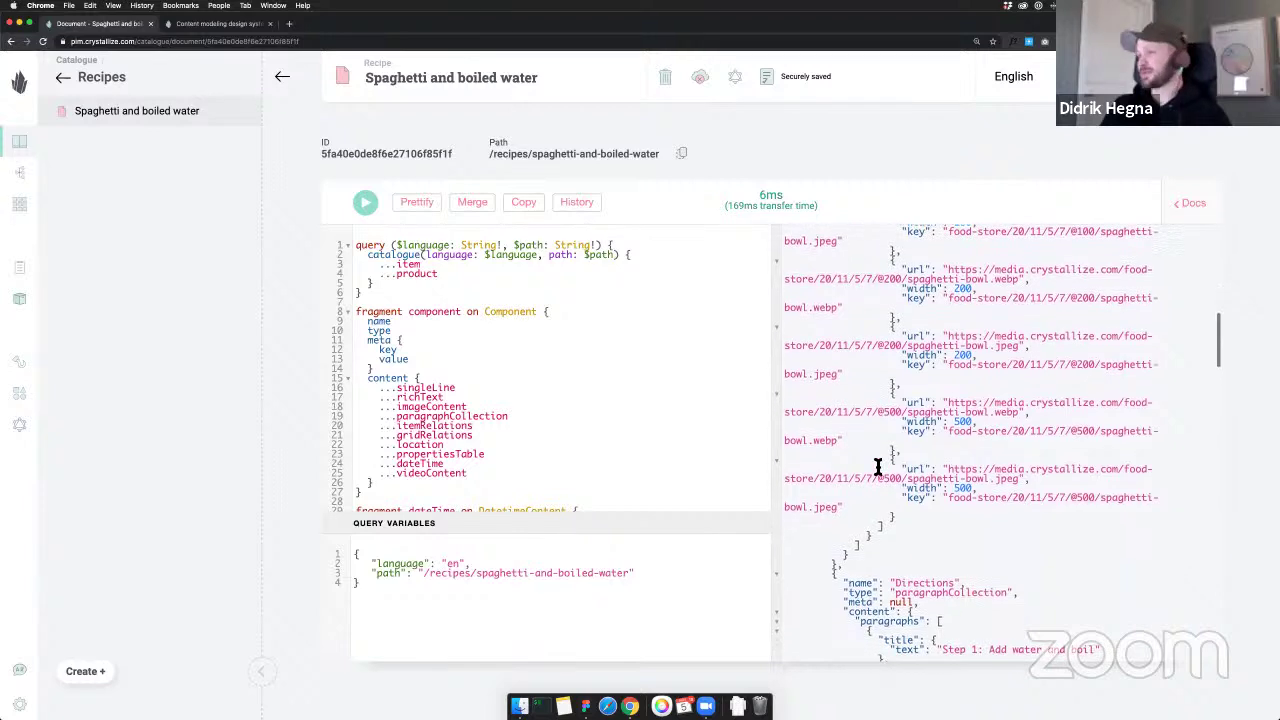
{"action": "left_click_drag", "start_coordinate": [857, 445], "coordinate": [899, 447]}
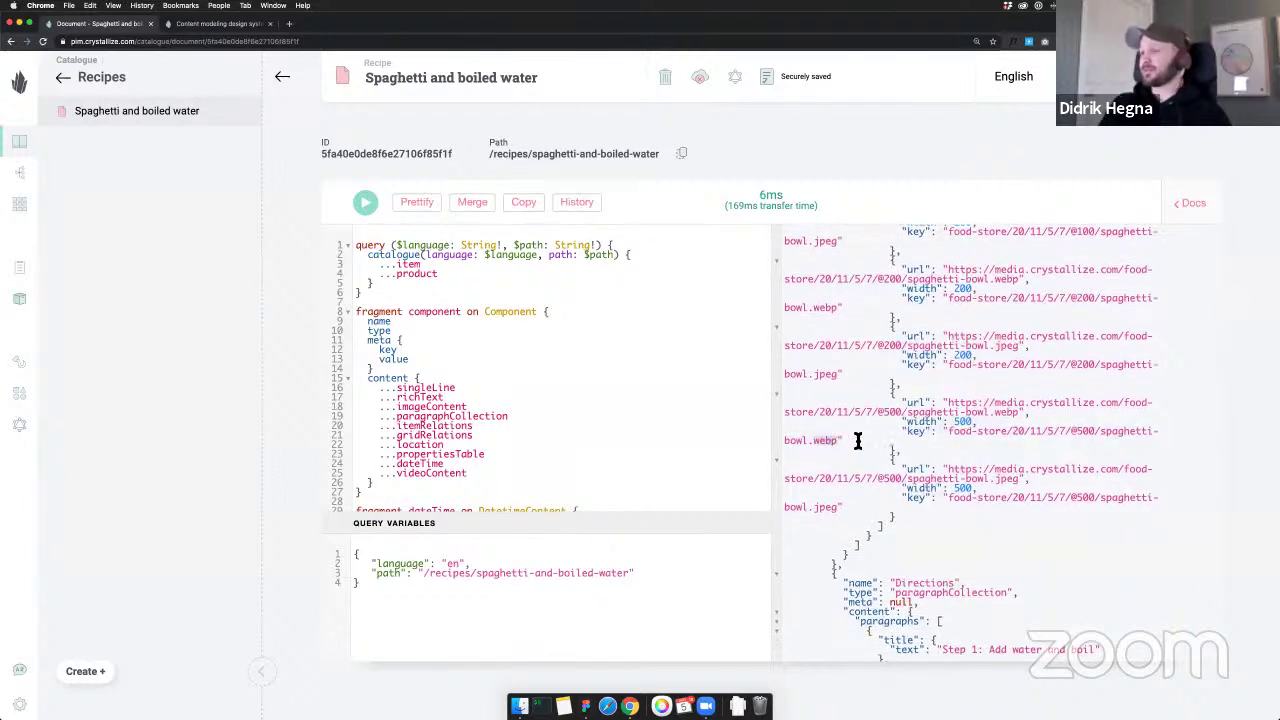
{"action": "scroll", "coordinate": [857, 441], "scroll_direction": "up", "scroll_amount": 1}
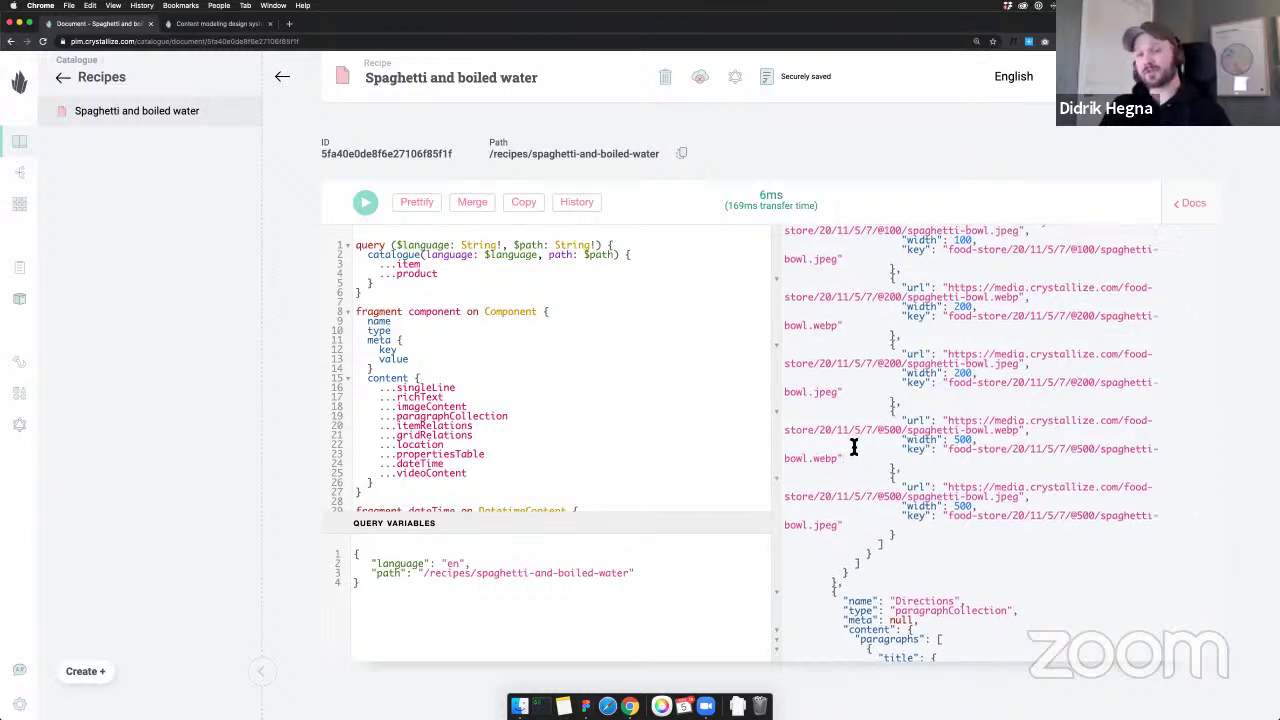
{"action": "double_click", "coordinate": [838, 458]}
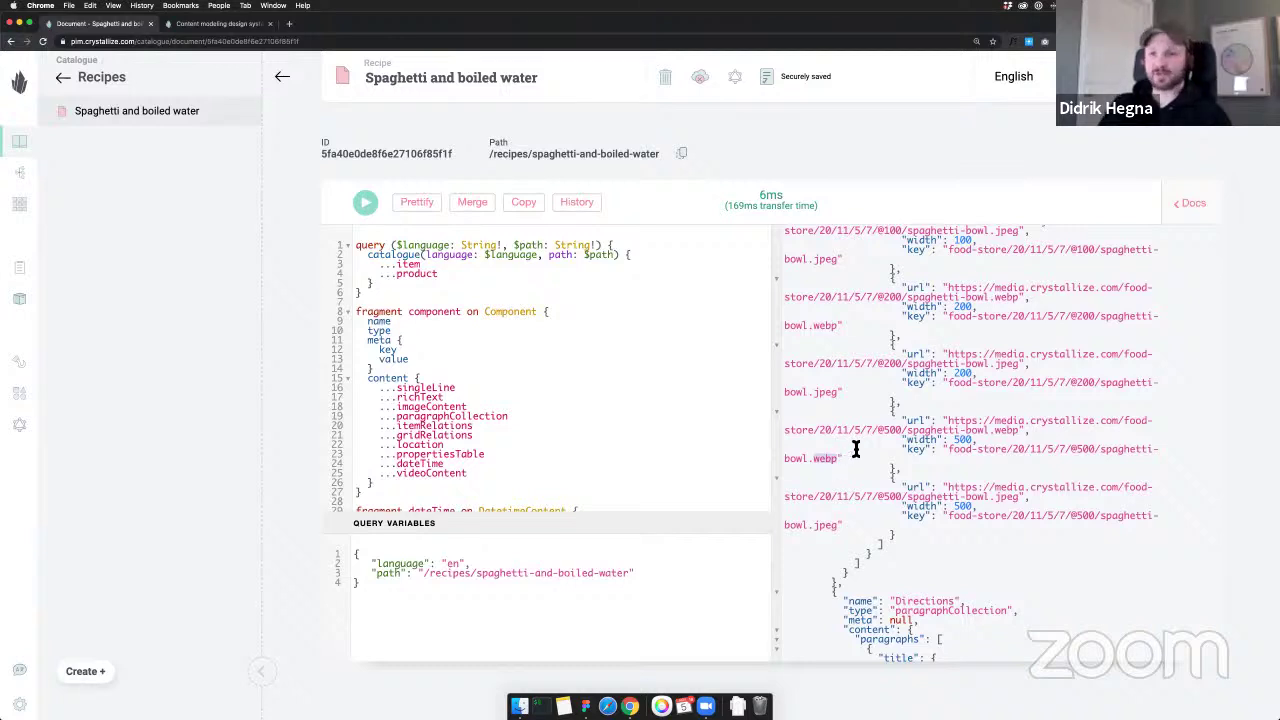
{"action": "scroll", "coordinate": [851, 449], "scroll_direction": "up", "scroll_amount": 5}
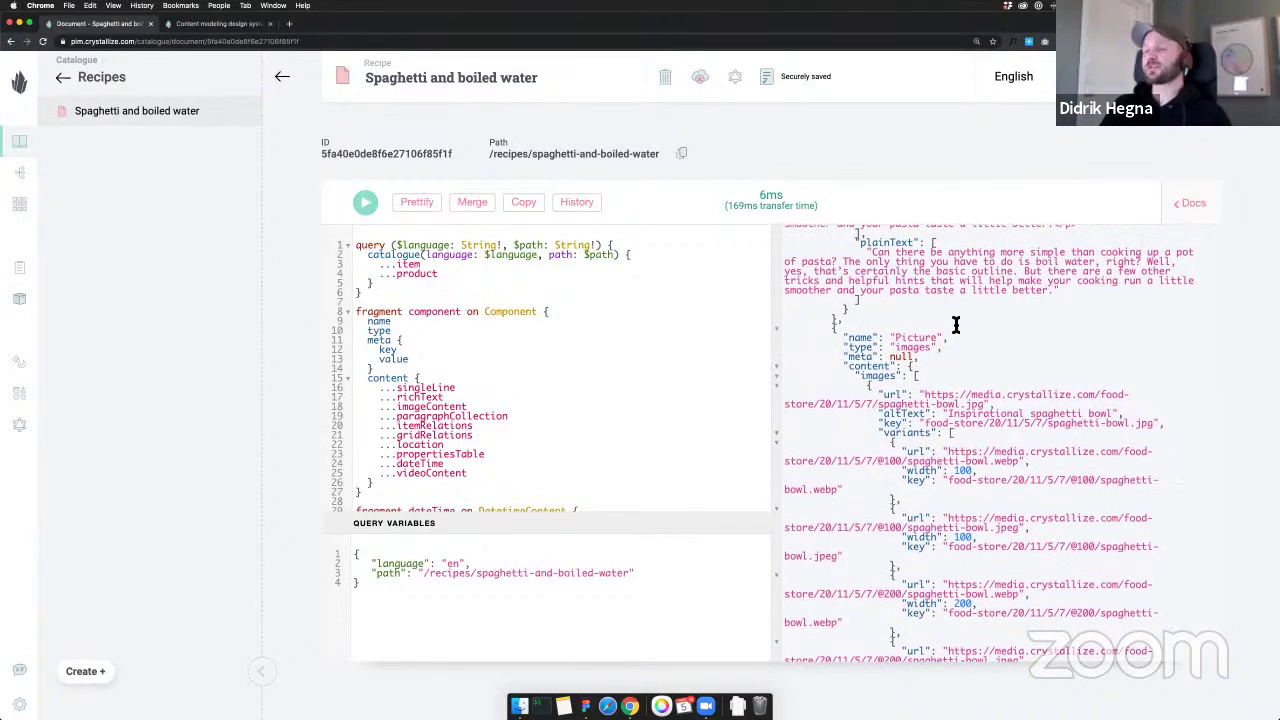
{"action": "scroll", "coordinate": [929, 343], "scroll_direction": "down", "scroll_amount": 1}
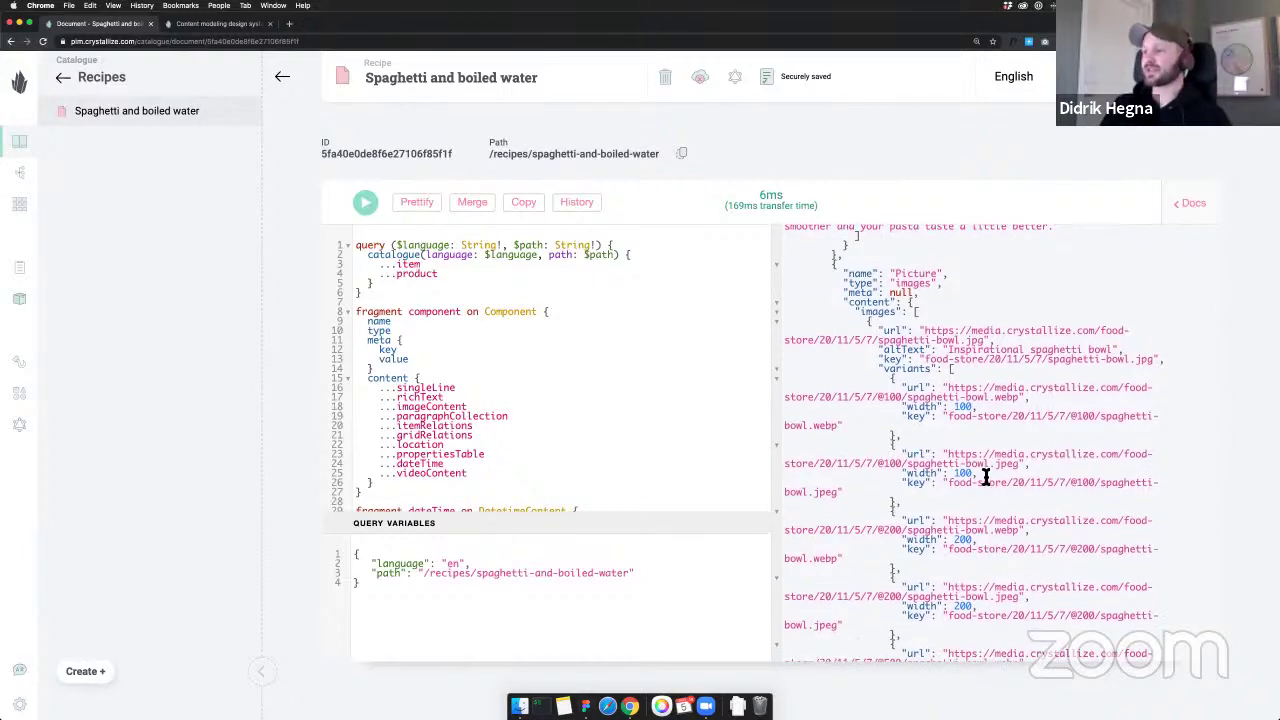
{"action": "scroll", "coordinate": [964, 405], "scroll_direction": "down", "scroll_amount": 3}
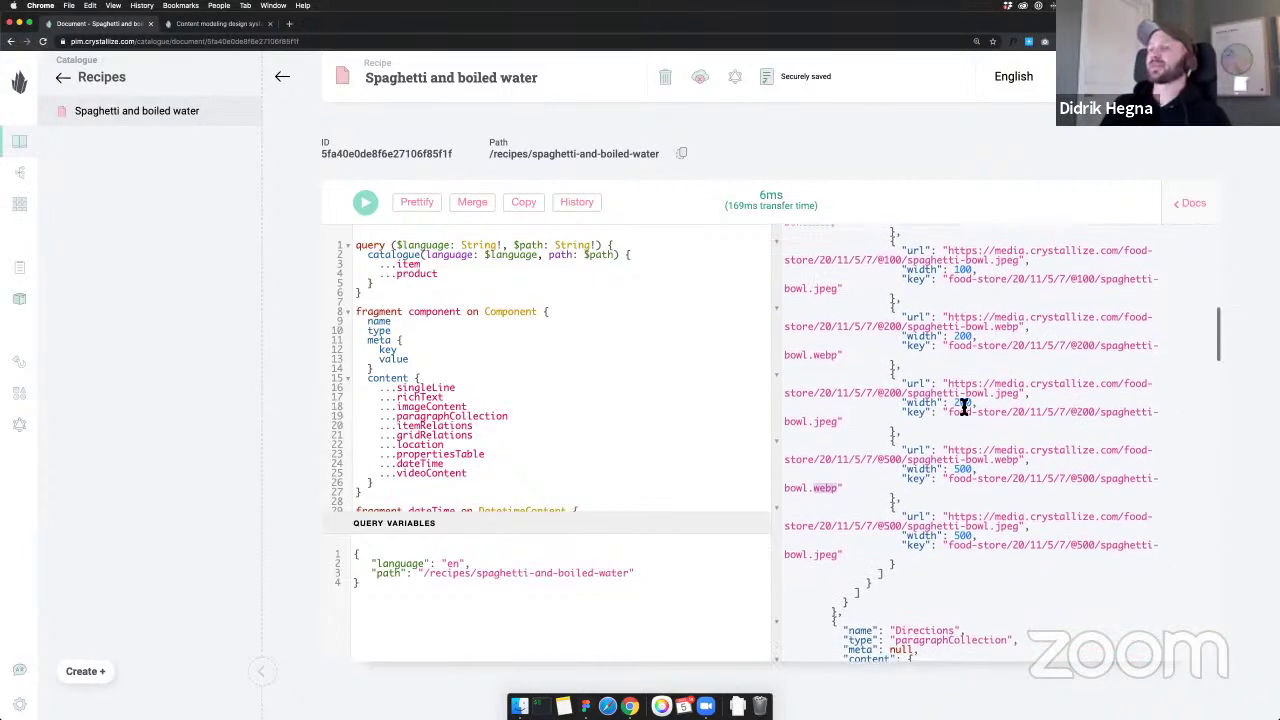
{"action": "scroll", "coordinate": [964, 405], "scroll_direction": "up", "scroll_amount": 7}
{"action": "scroll", "coordinate": [964, 405], "scroll_direction": "up", "scroll_amount": 3}
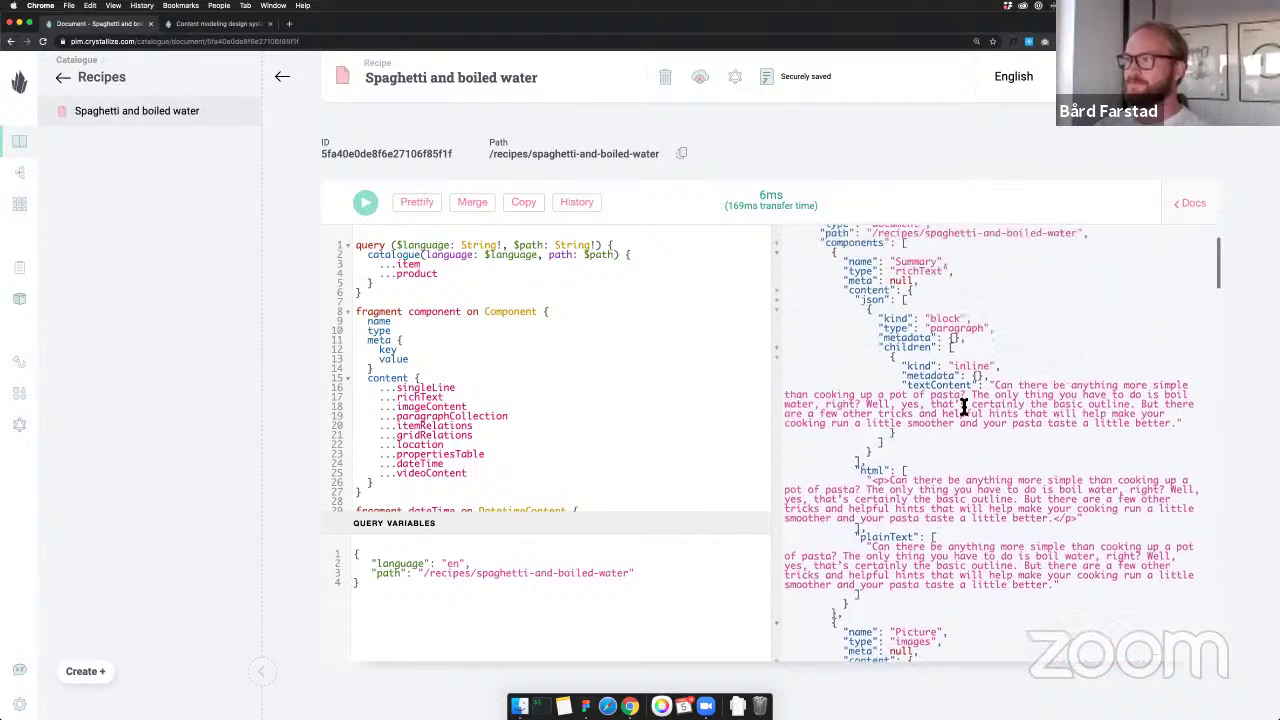
{"action": "left_click_drag", "start_coordinate": [848, 270], "coordinate": [1020, 294]}
{"action": "left_click", "coordinate": [1054, 325]}
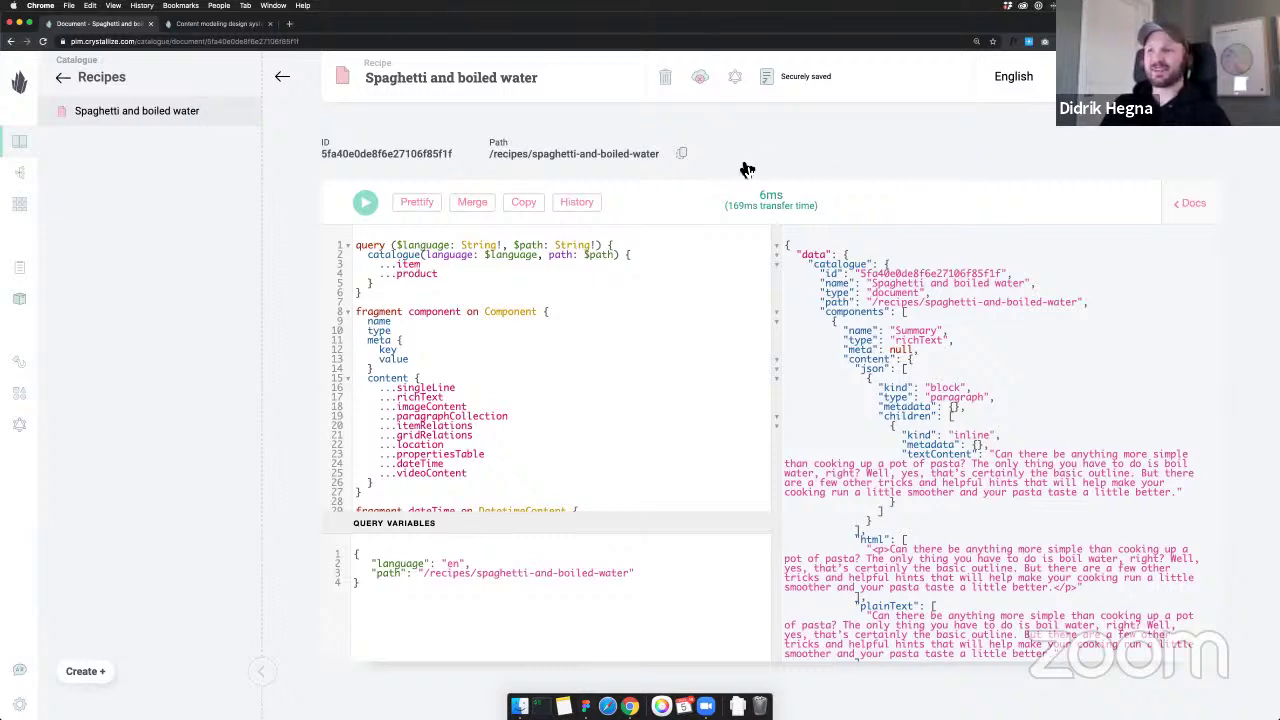
{"action": "scroll", "coordinate": [809, 148], "scroll_direction": "down", "scroll_amount": 1}
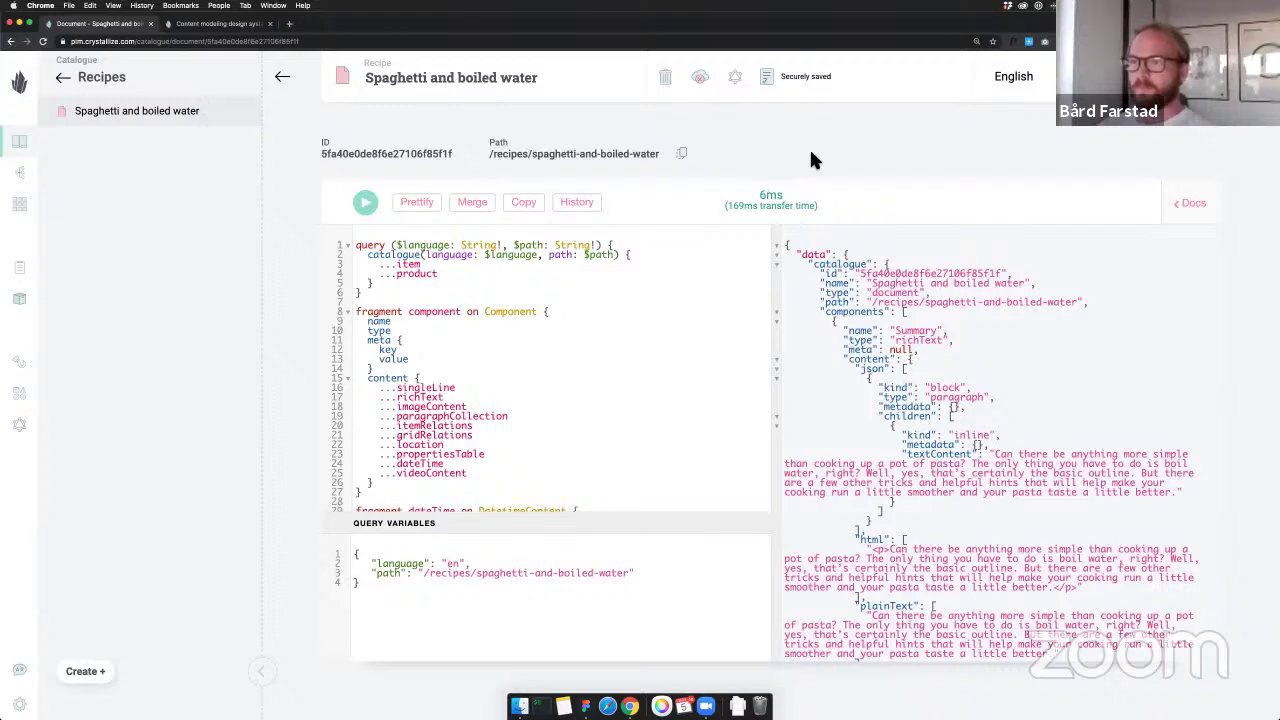
Reopen Spaghetti and boiled water from Recipes, close the API panel, and scroll its content
{"action": "left_click", "coordinate": [291, 88]}
{"action": "left_click", "coordinate": [157, 111]}
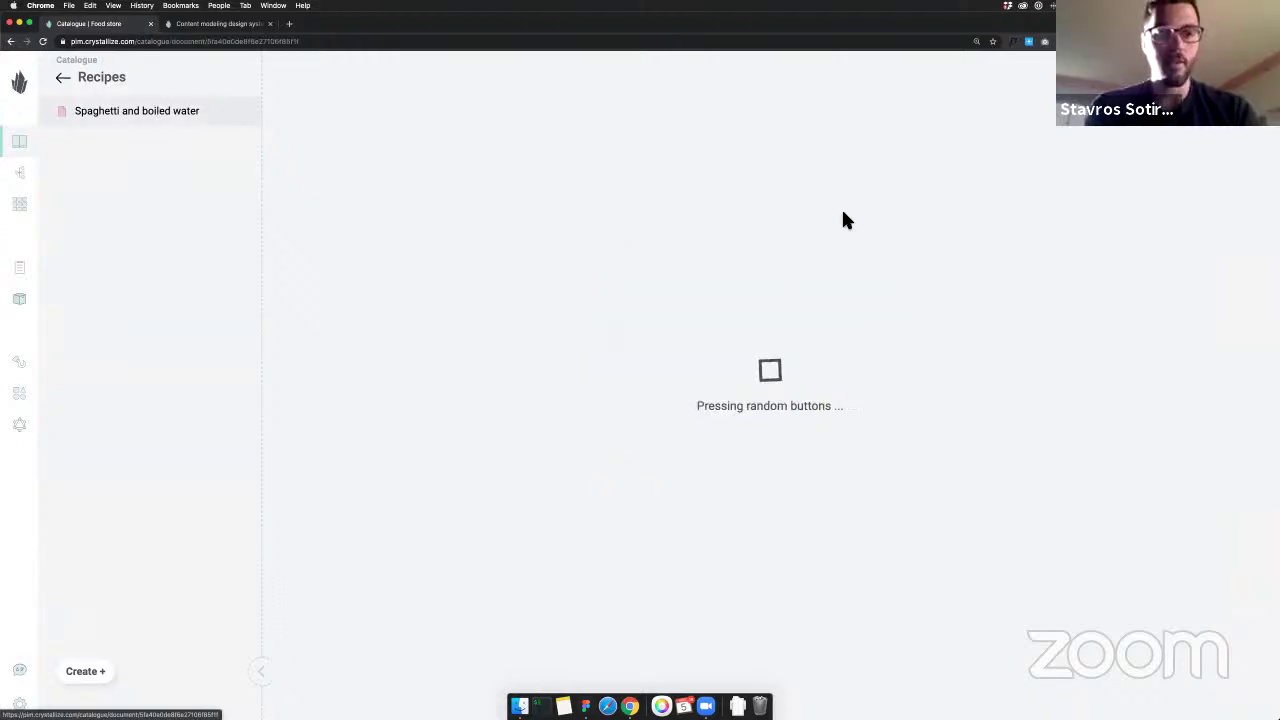
{"action": "left_click", "coordinate": [735, 78]}
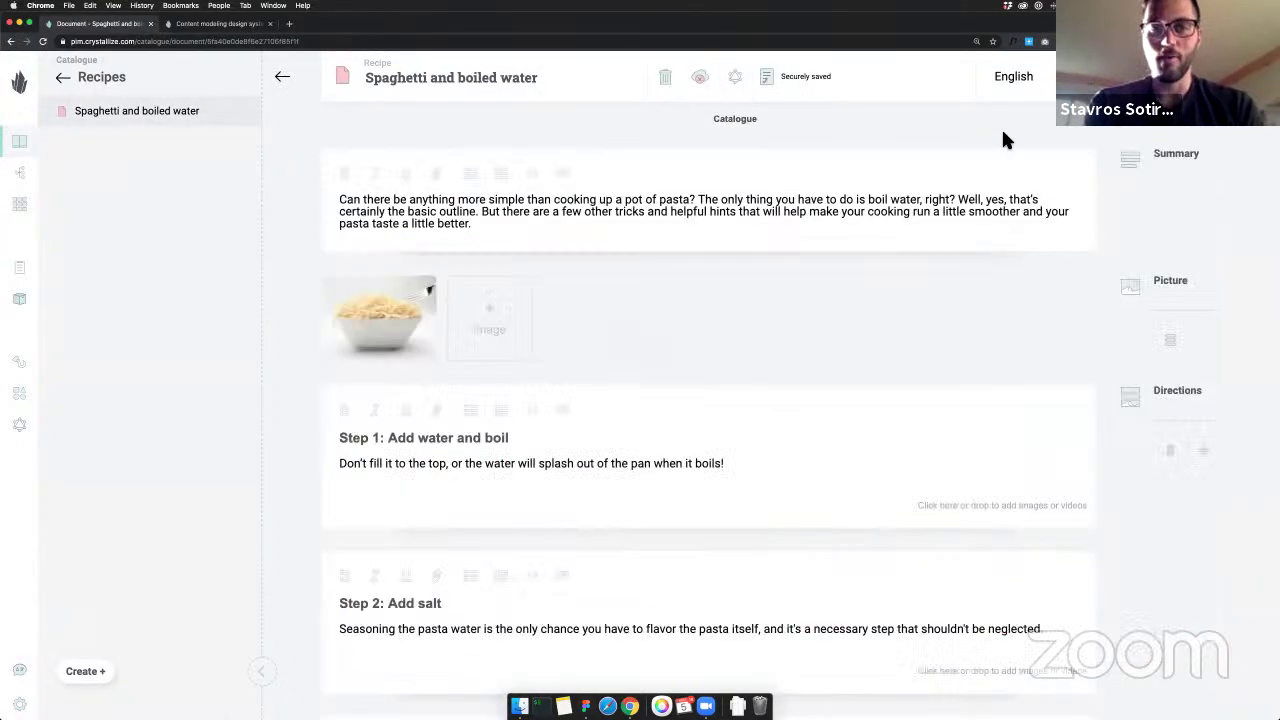
{"action": "scroll", "coordinate": [429, 366], "scroll_direction": "down", "scroll_amount": 10}
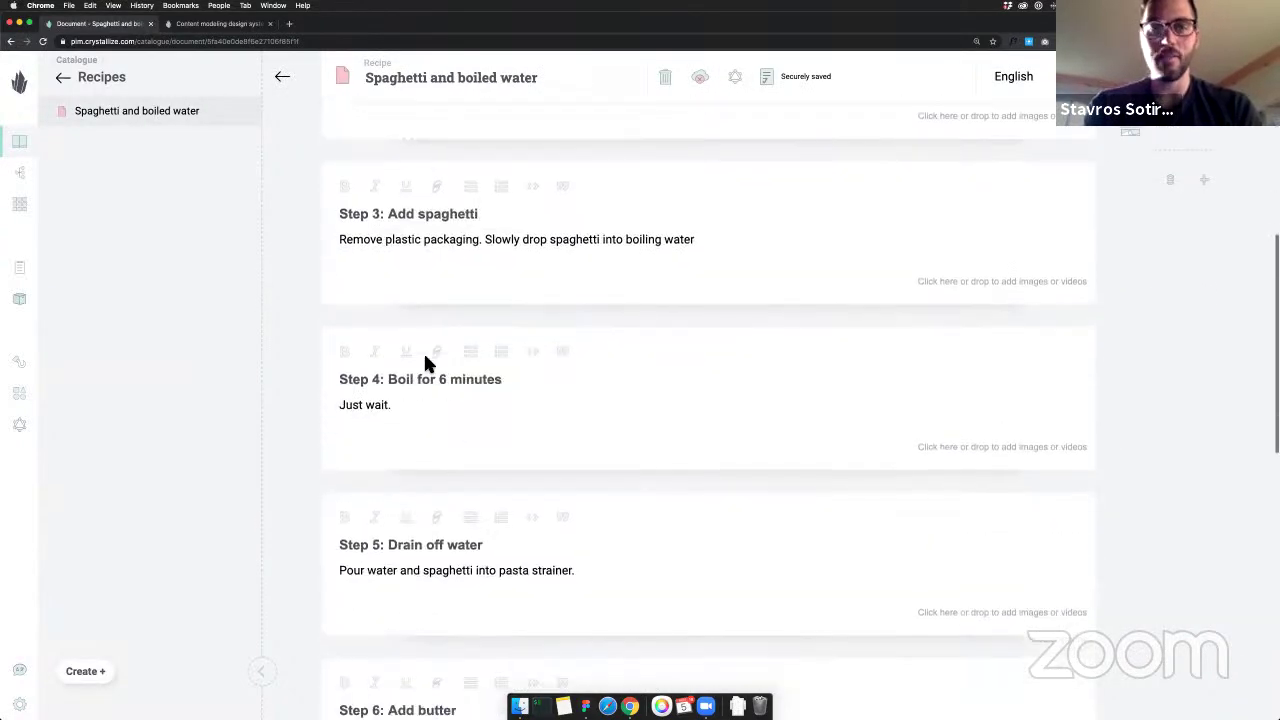
{"action": "scroll", "coordinate": [425, 364], "scroll_direction": "down", "scroll_amount": 15}
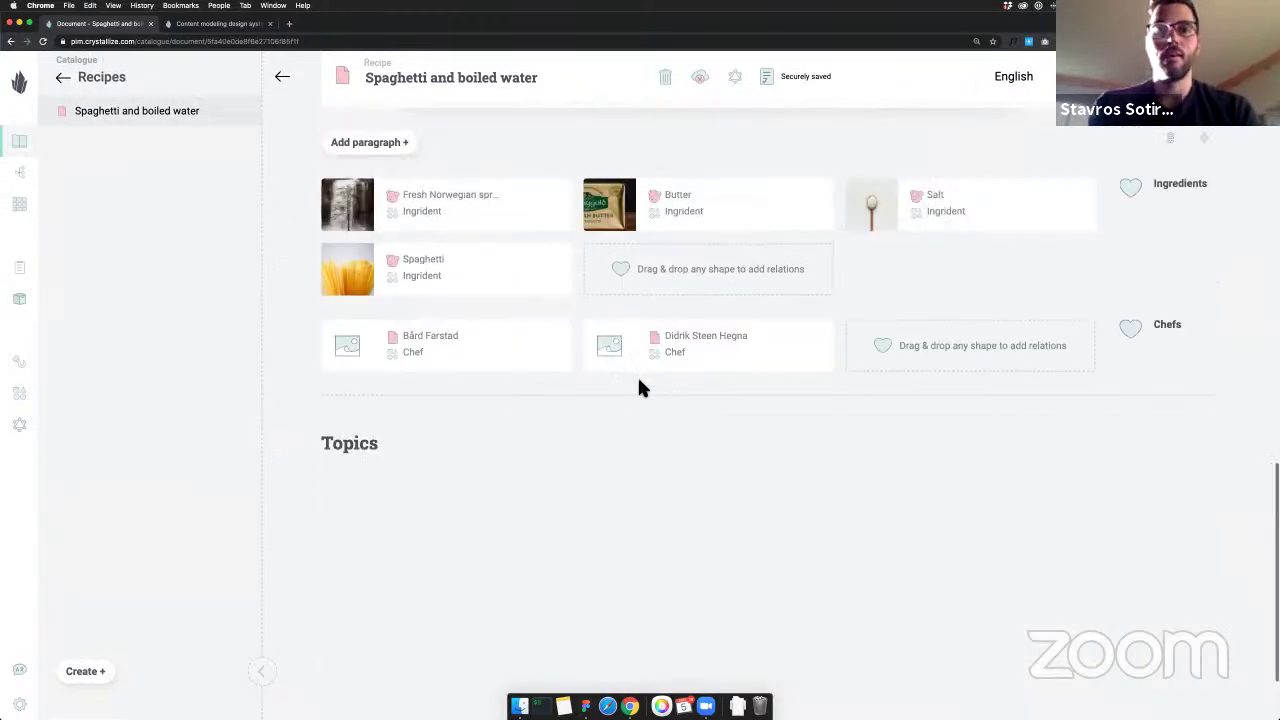
{"action": "scroll", "coordinate": [640, 388], "scroll_direction": "up", "scroll_amount": 15}
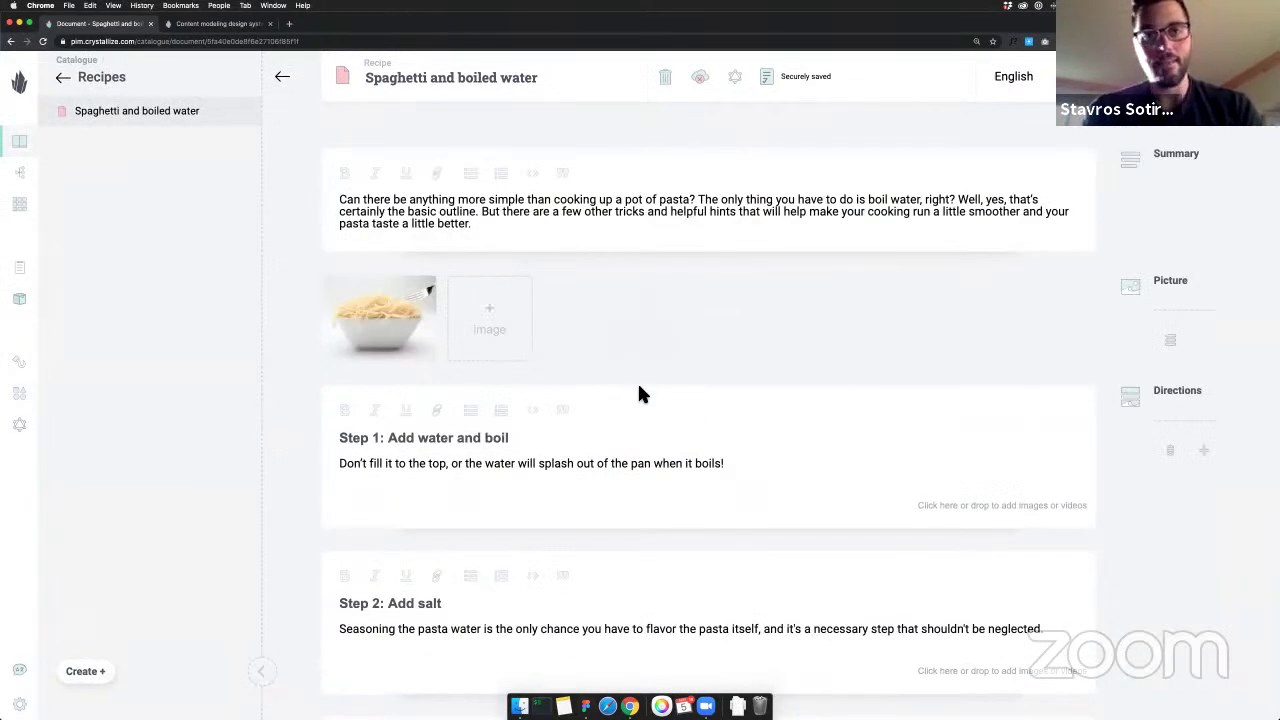